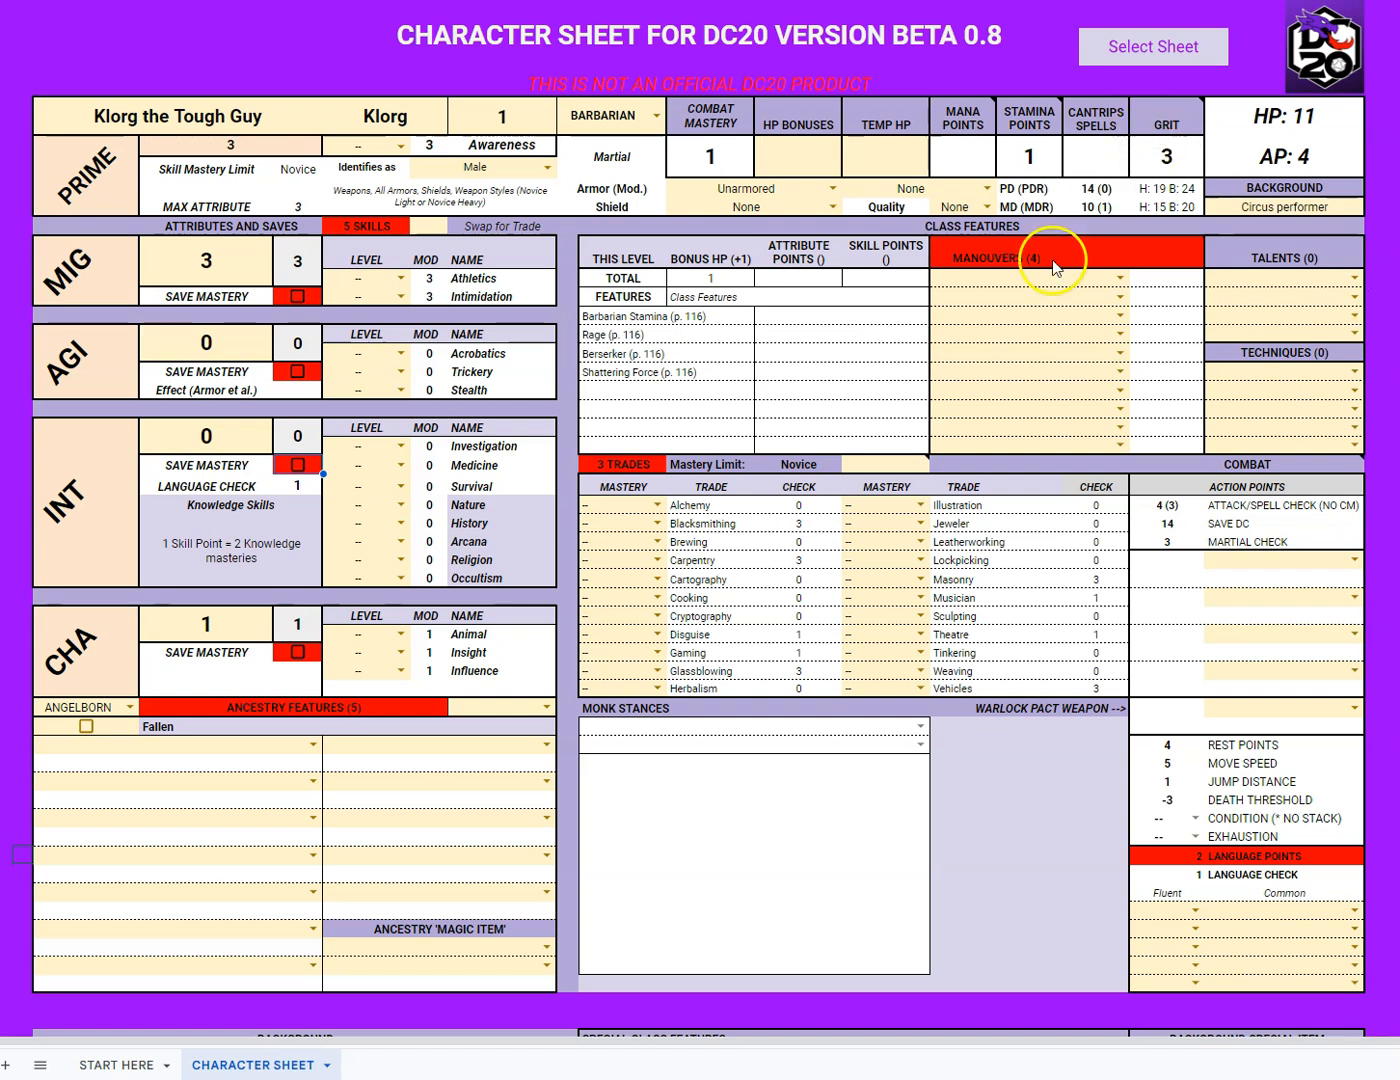
# - Mark save mastery for the Might and Agility attributes
pyautogui.click(297, 296)
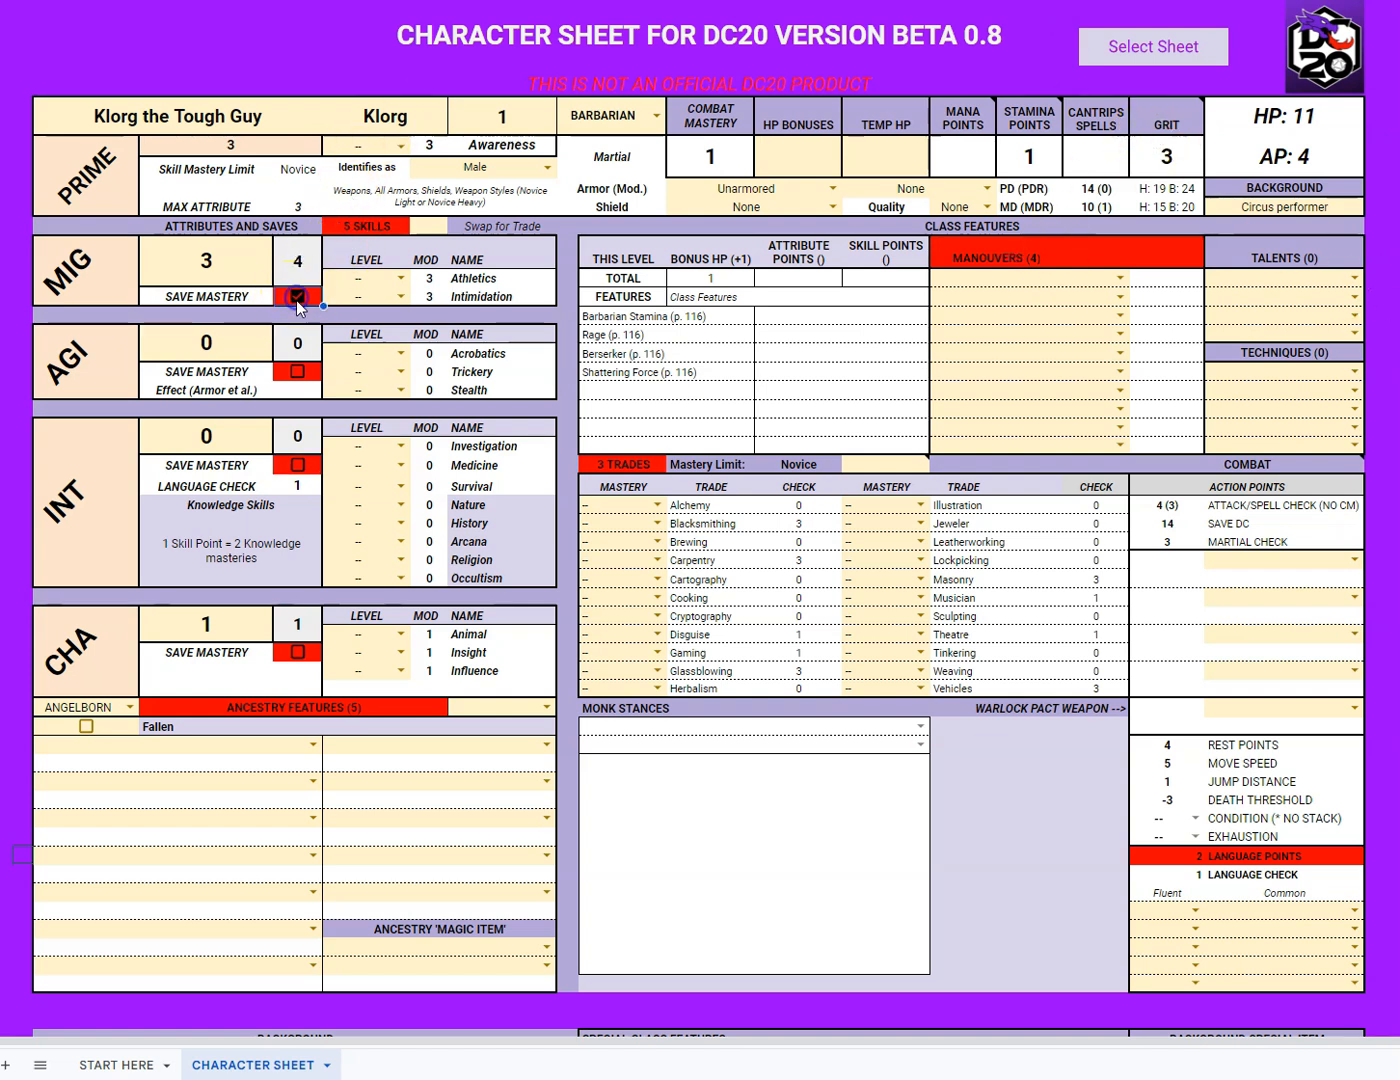
pyautogui.click(298, 371)
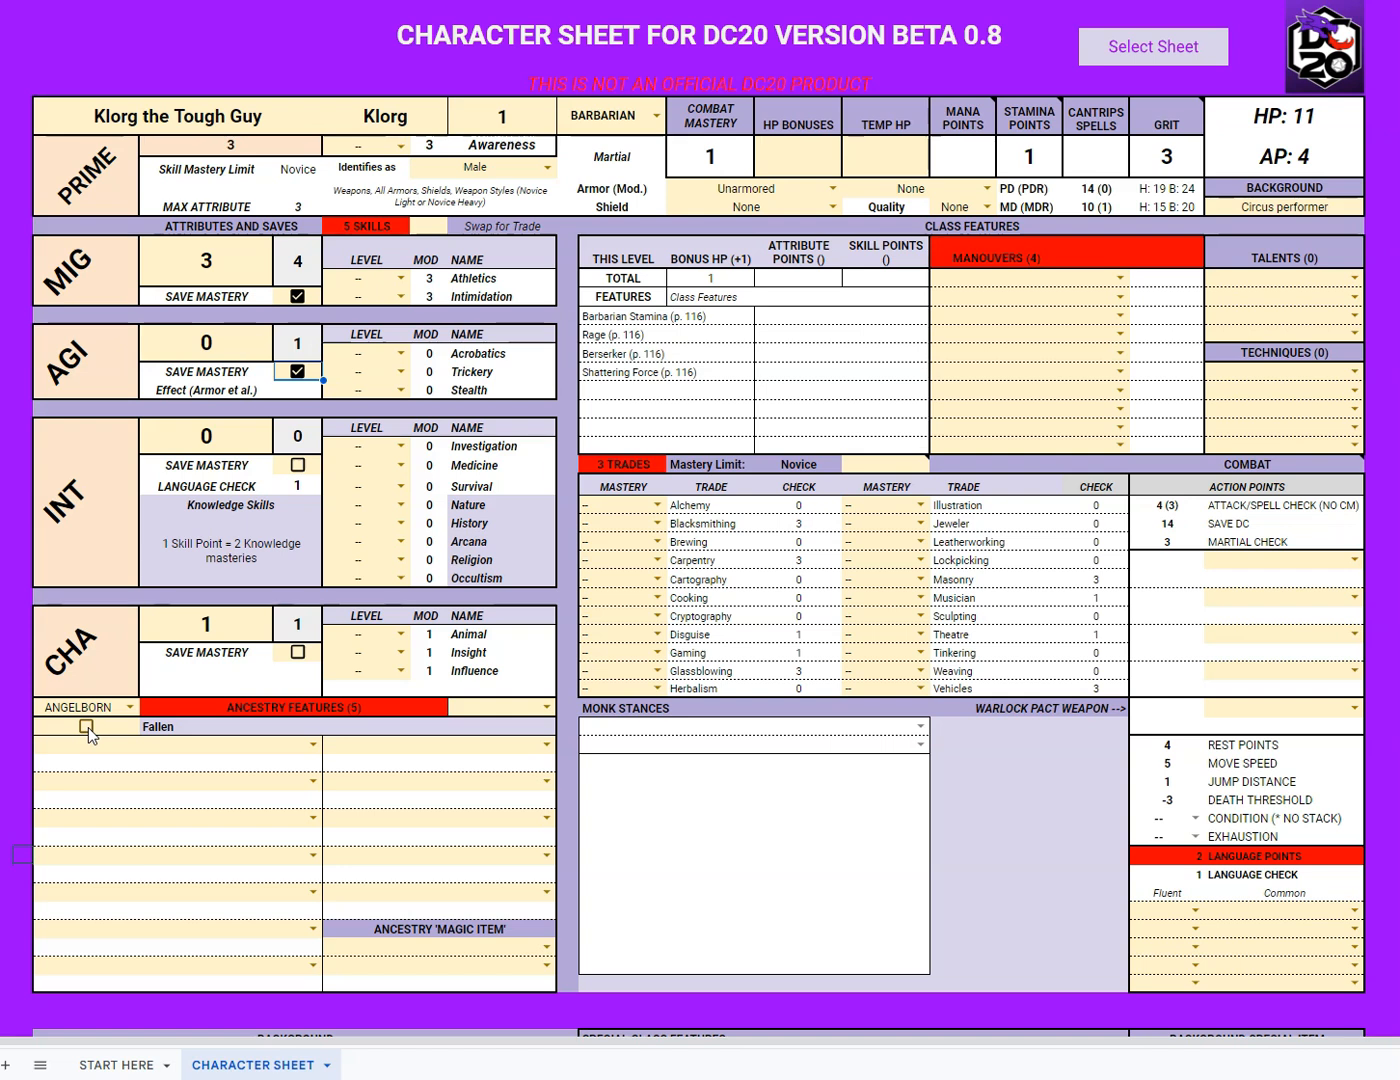
# - Enable the Fallen option for the Angelborn ancestry and choose Celestial Magic (2) as the first ancestry feature
pyautogui.click(86, 728)
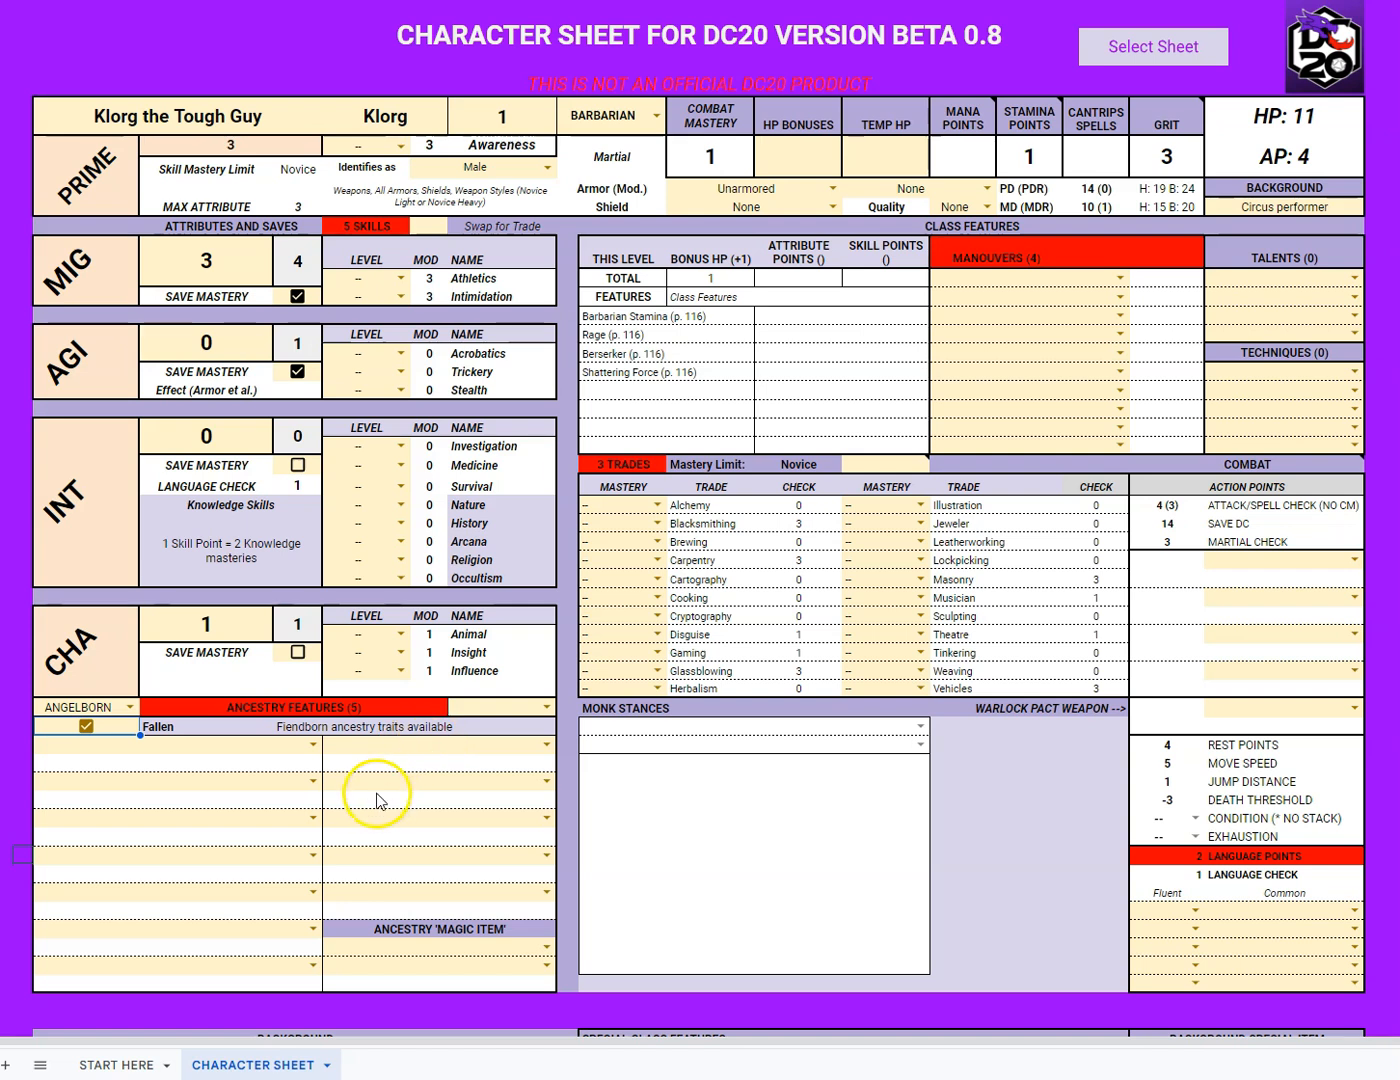
pyautogui.click(313, 746)
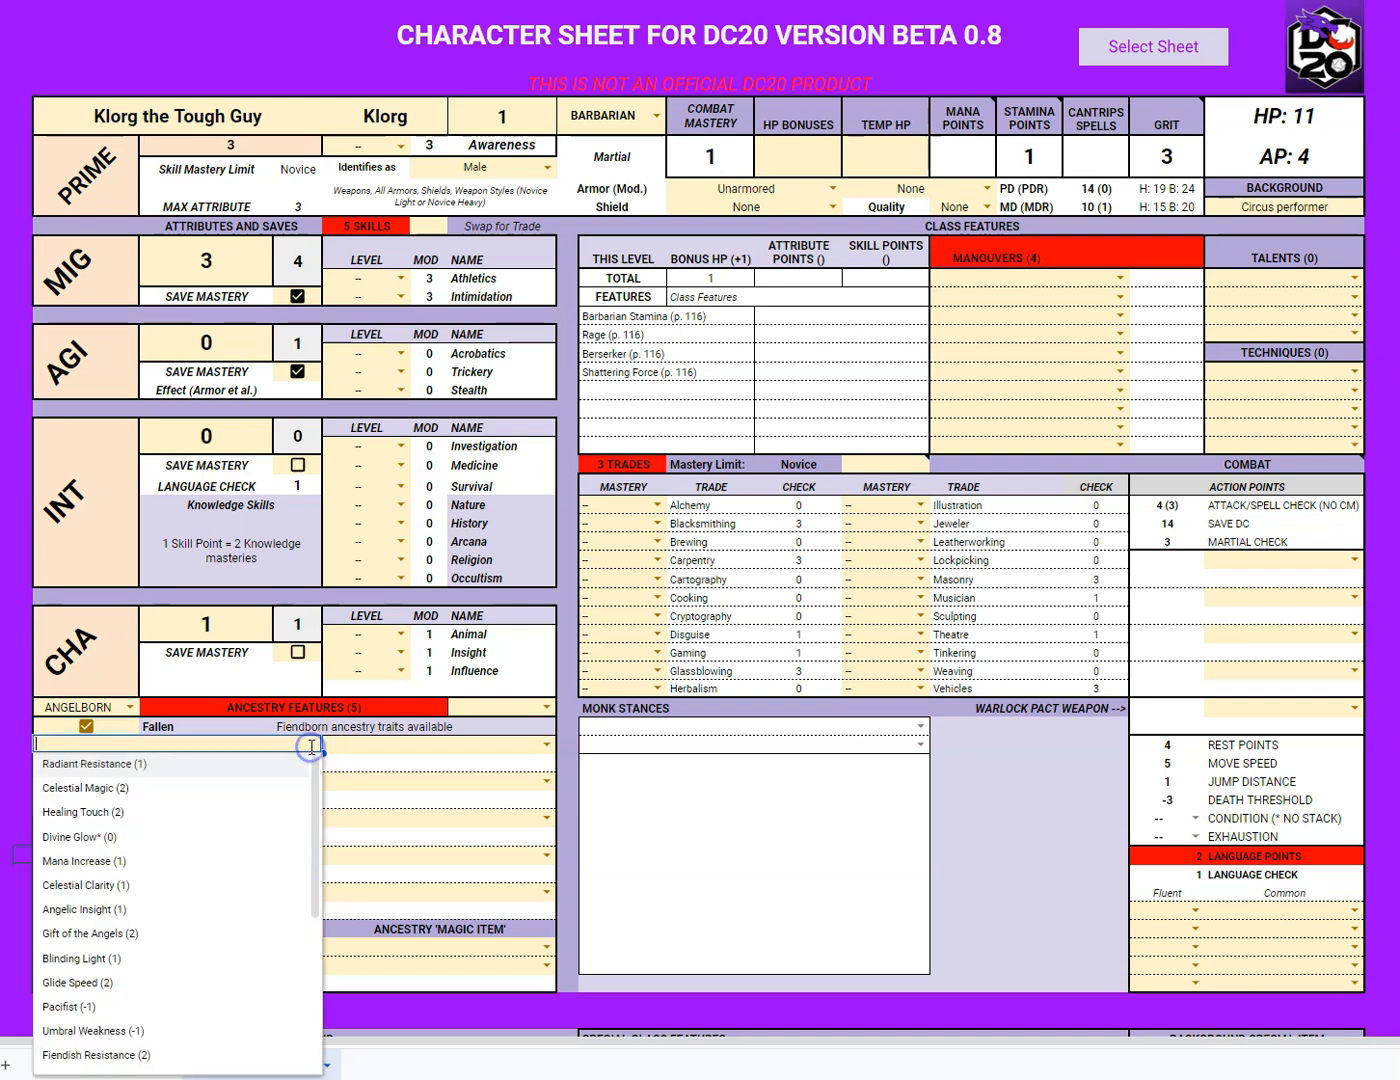
pyautogui.click(168, 799)
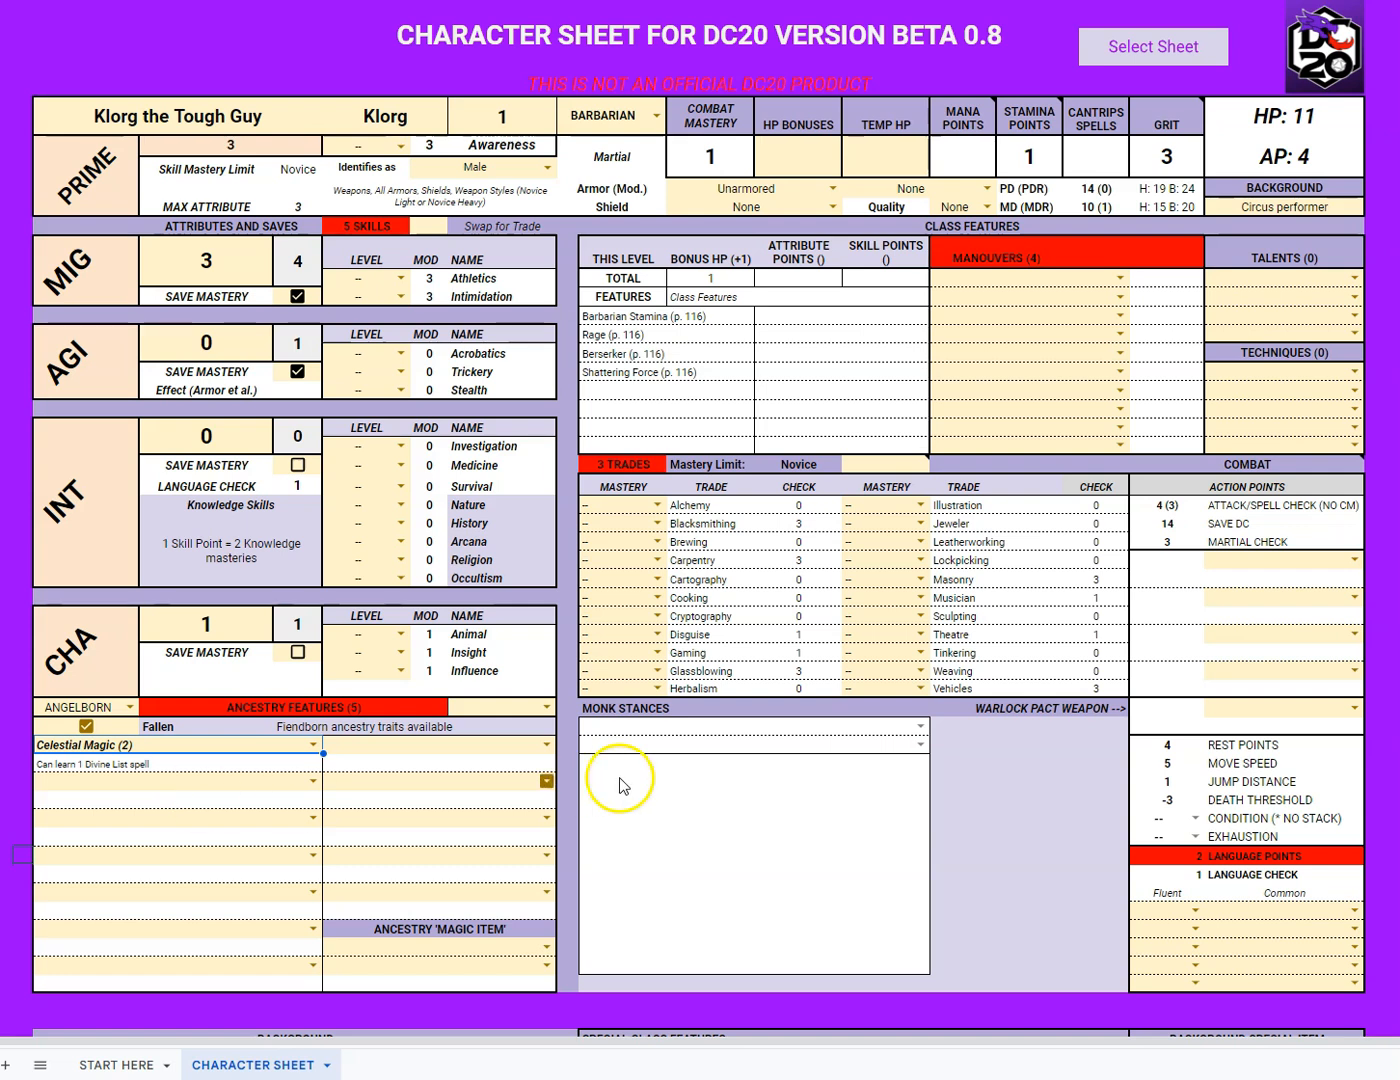
# - Choose Guiding Bolt as the Celestial Magic spell in the Additional Spells section
pyautogui.scroll(-15, 721, 788)
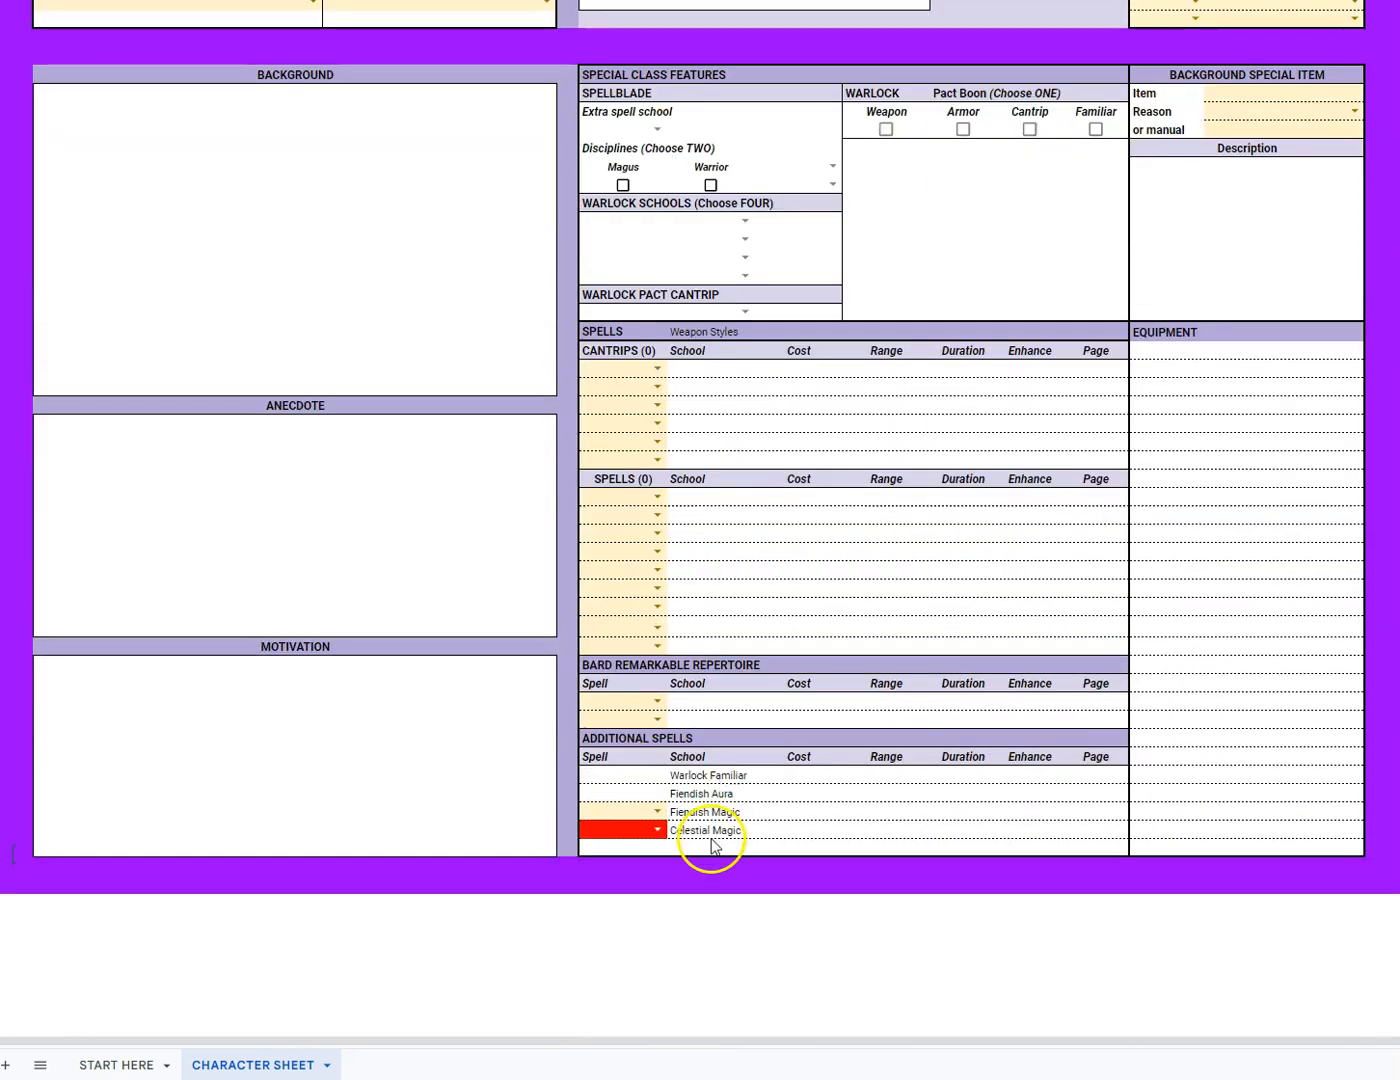
pyautogui.click(652, 834)
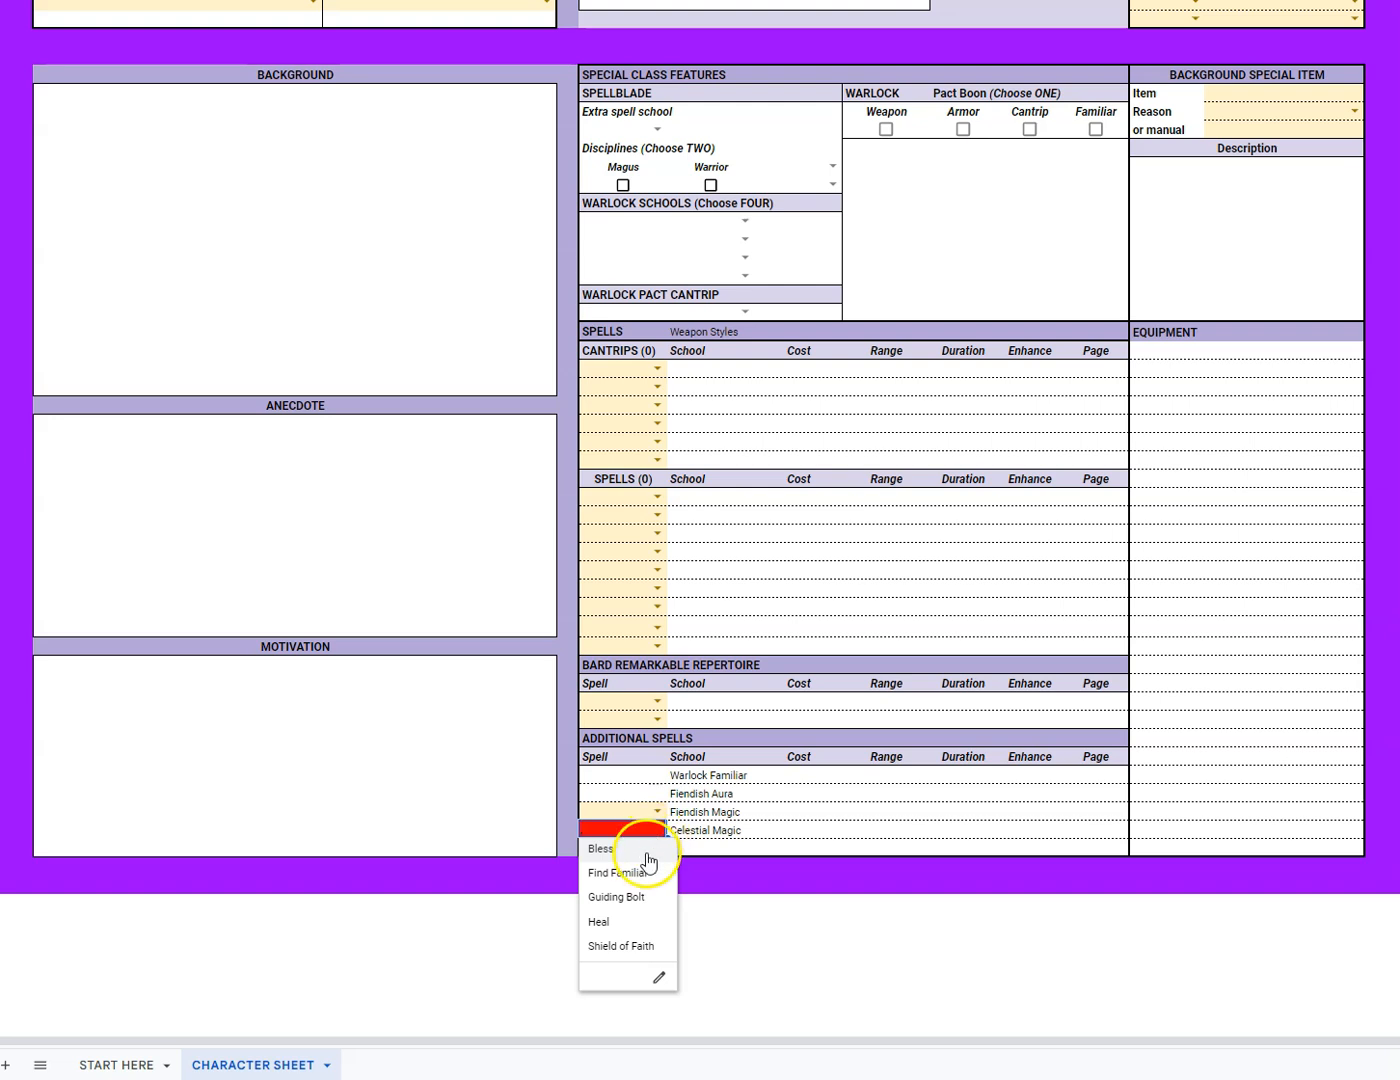
pyautogui.click(630, 897)
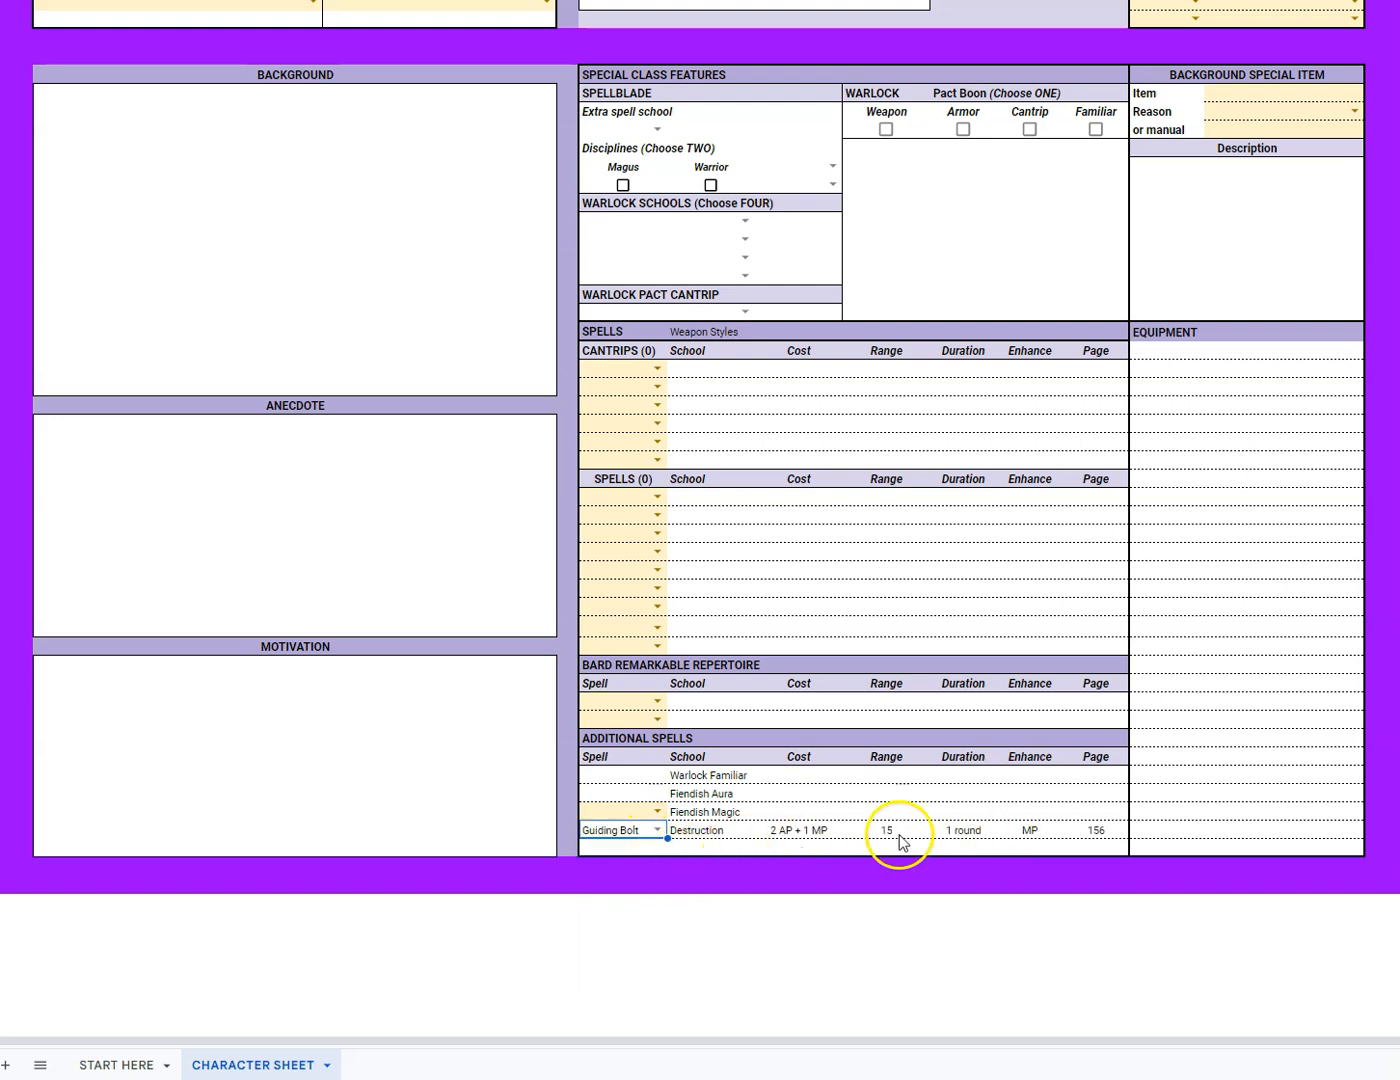
# - Choose Mana Increase (1) as the second ancestry feature, below Celestial Magic
pyautogui.scroll(5, 850, 840)
pyautogui.scroll(3, 850, 841)
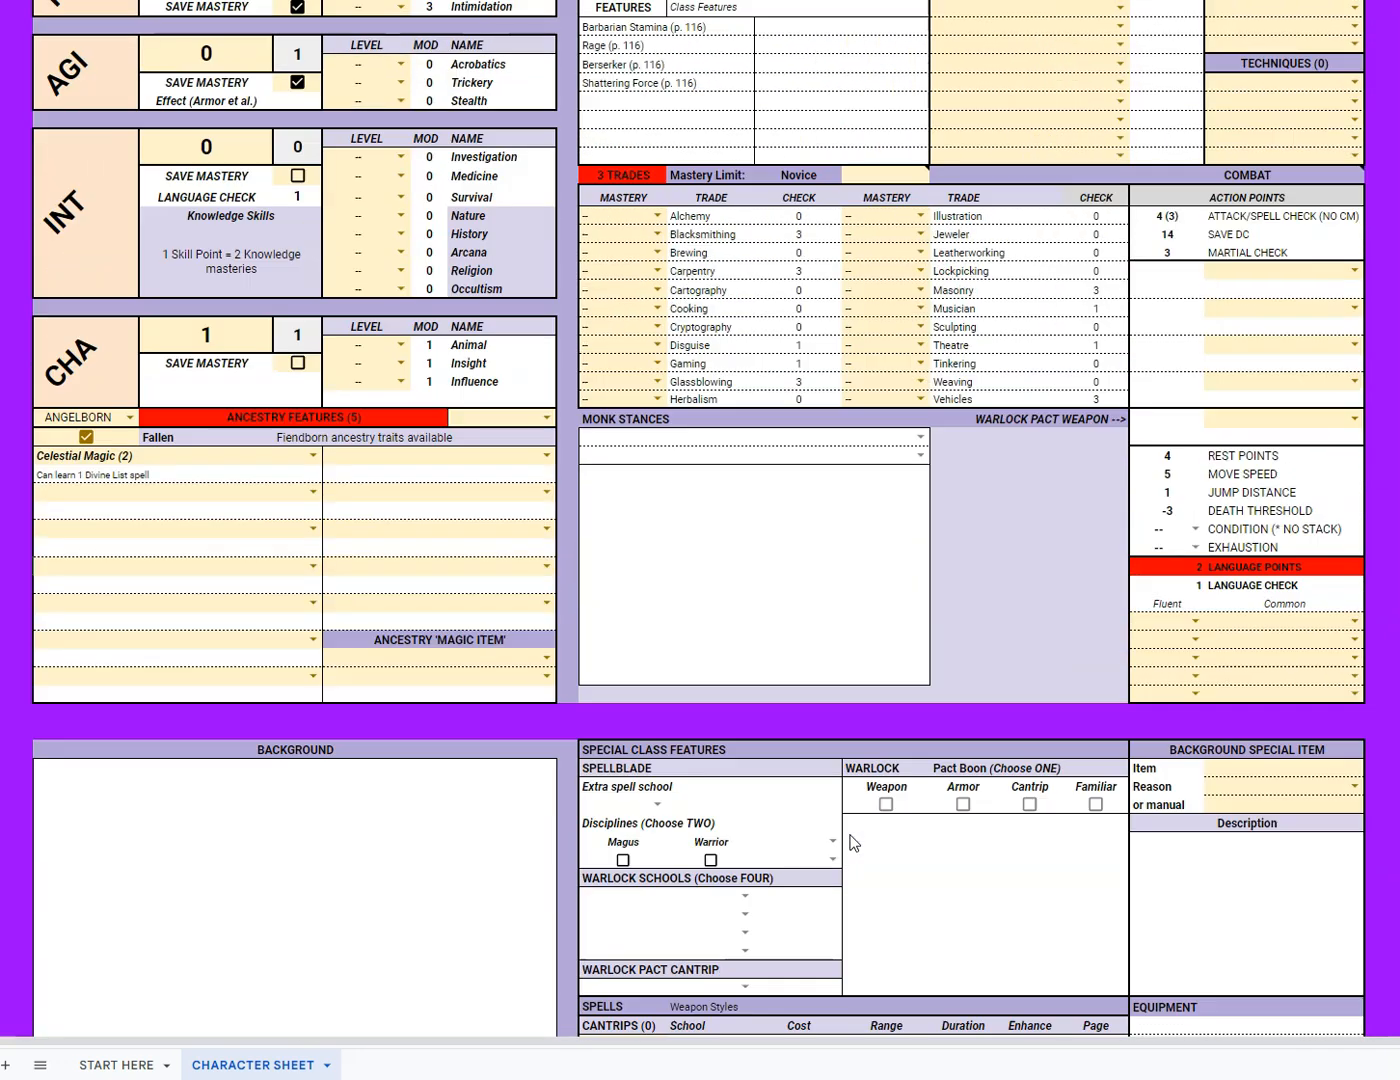
pyautogui.click(310, 586)
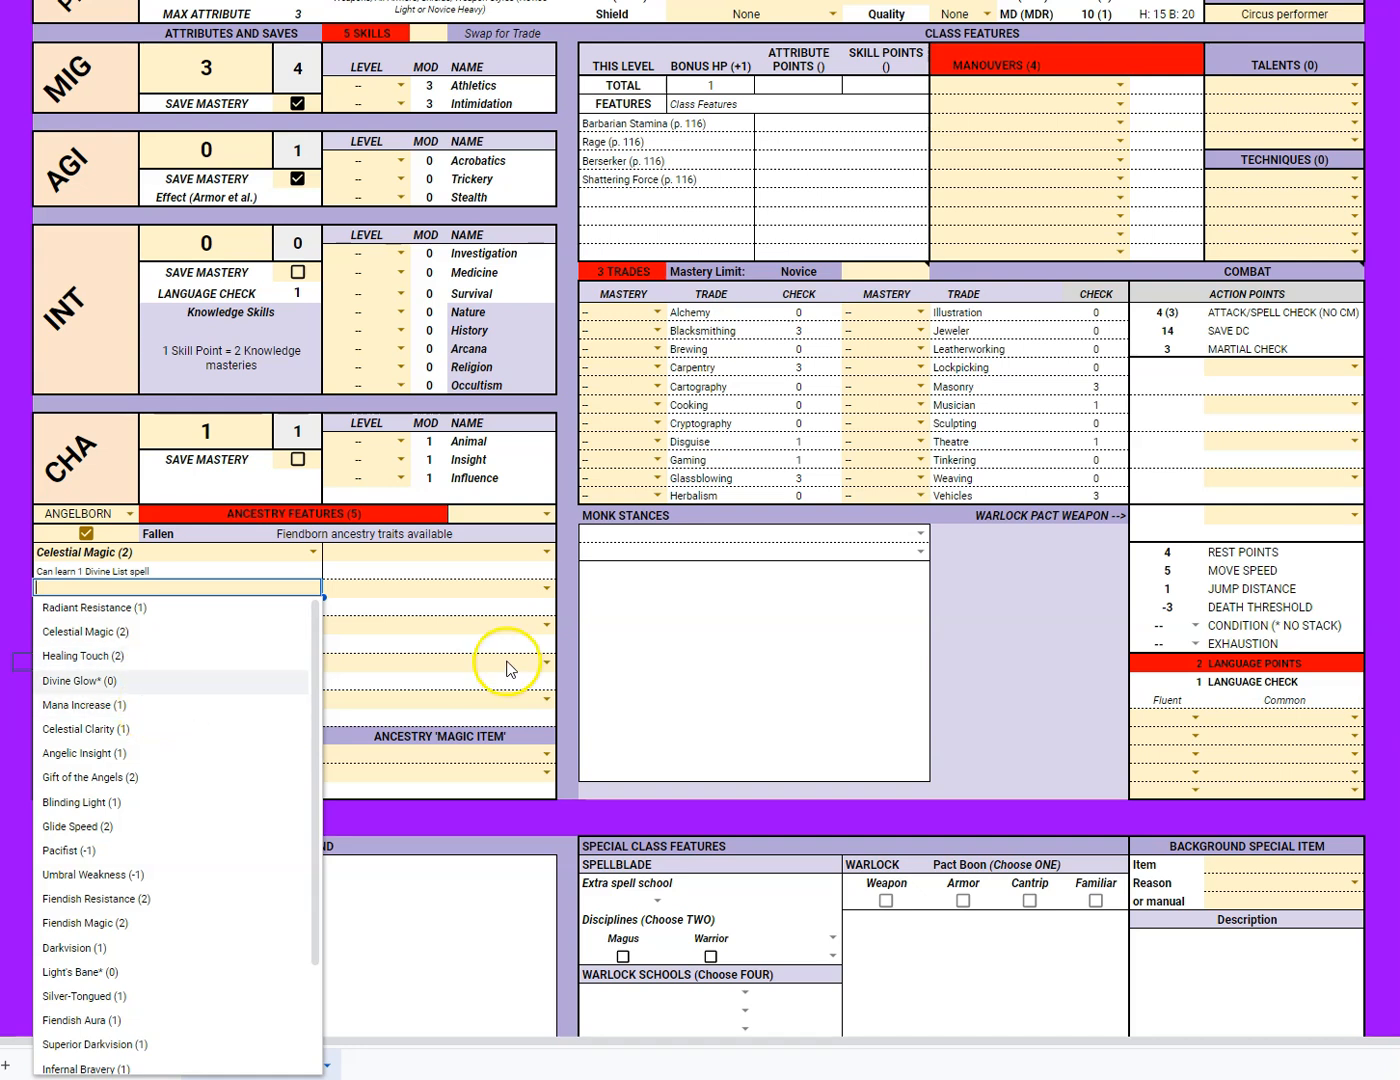
pyautogui.scroll(2, 508, 666)
pyautogui.moveTo(984, 143)
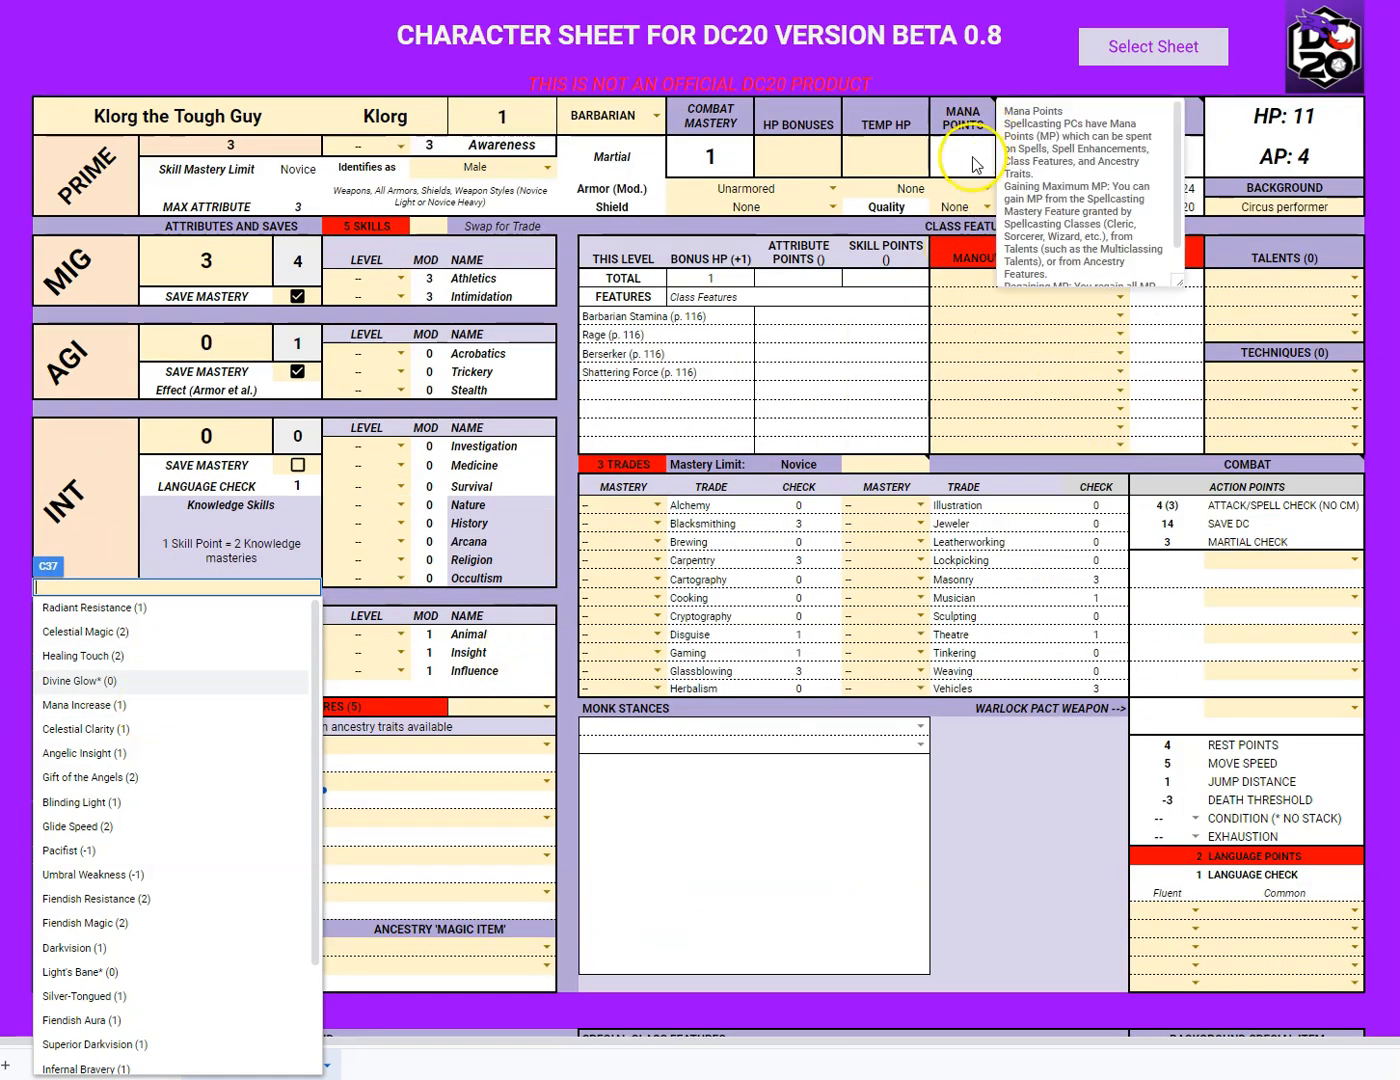
pyautogui.click(84, 706)
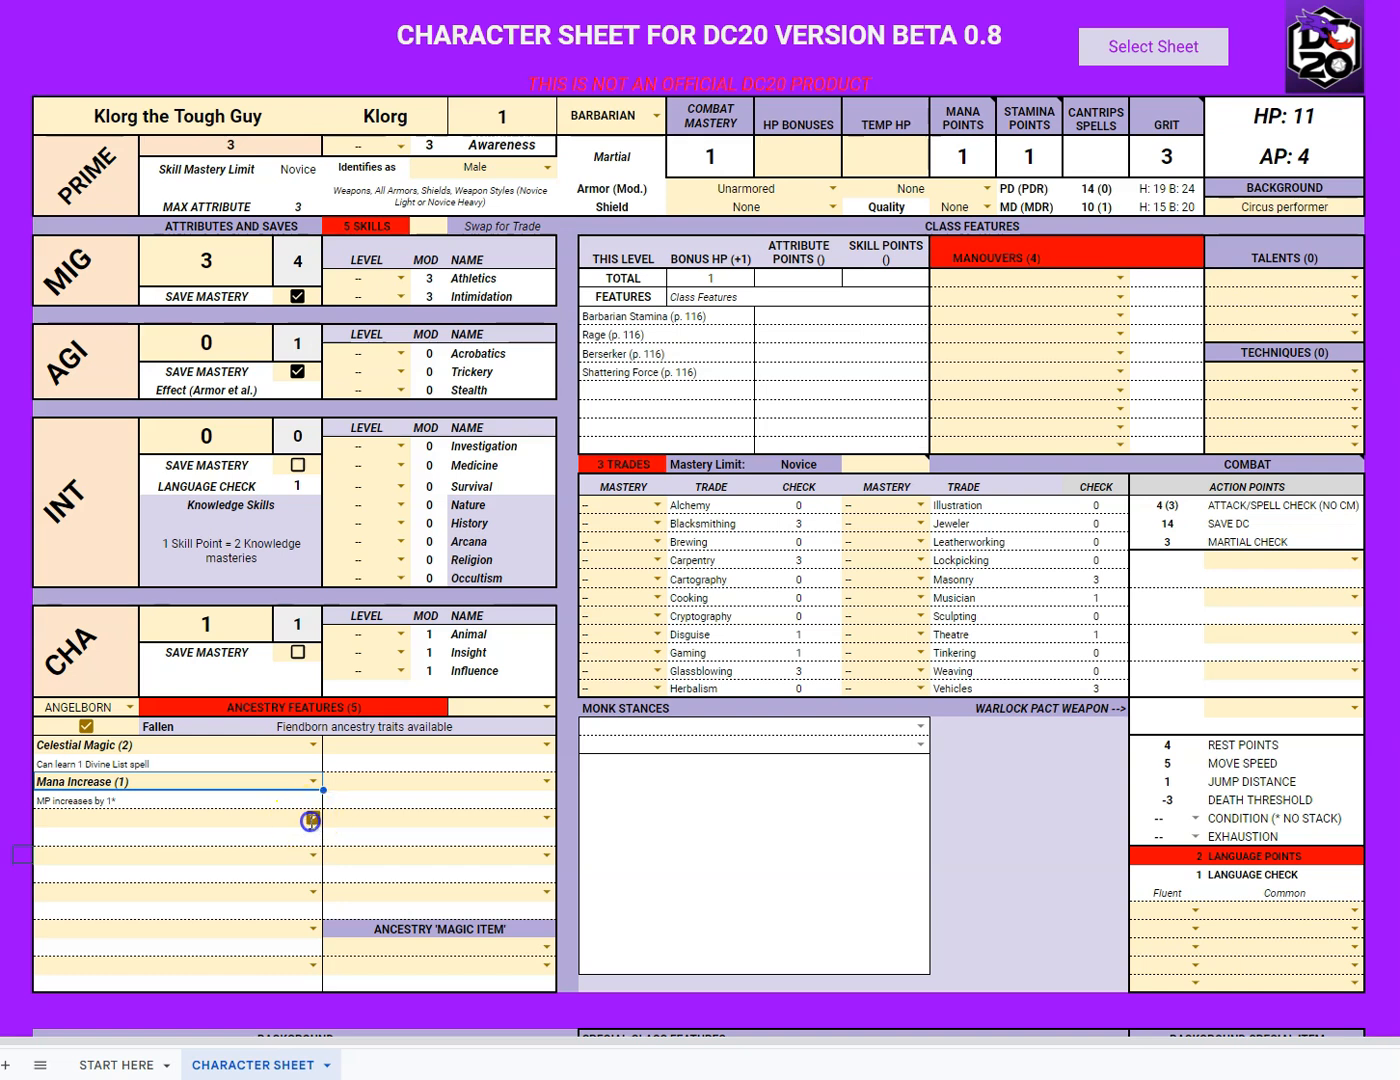
# - Choose Fiendish Aura (1) as the ancestry feature in the third row
pyautogui.click(310, 818)
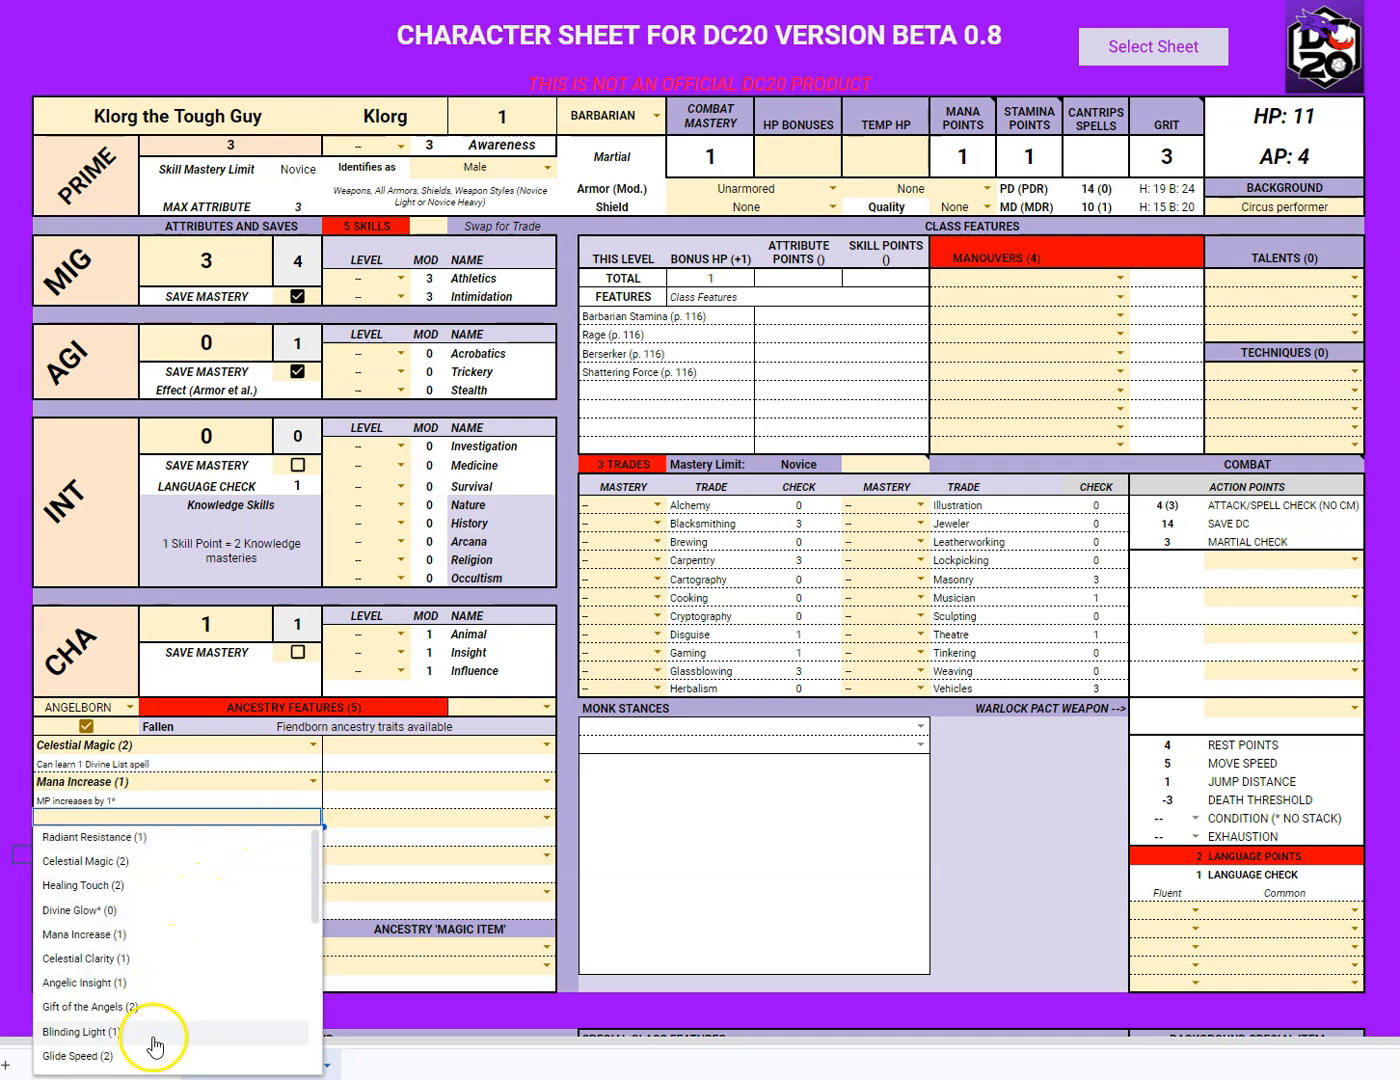
pyautogui.scroll(-2, 157, 1027)
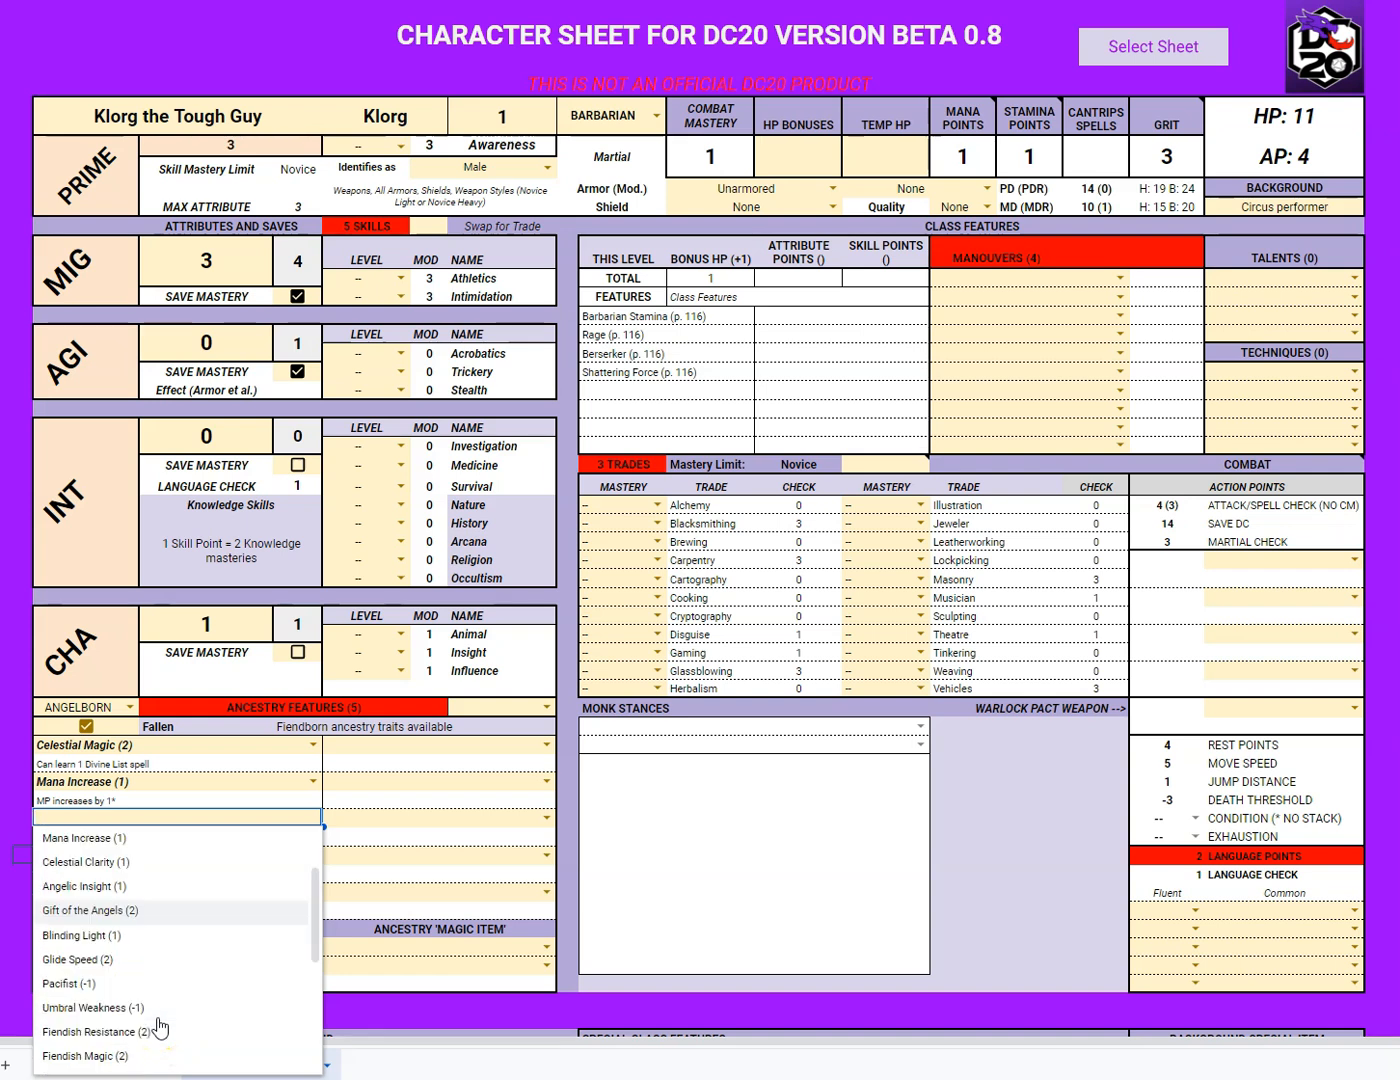
pyautogui.scroll(-2, 157, 1027)
pyautogui.scroll(-2, 157, 1027)
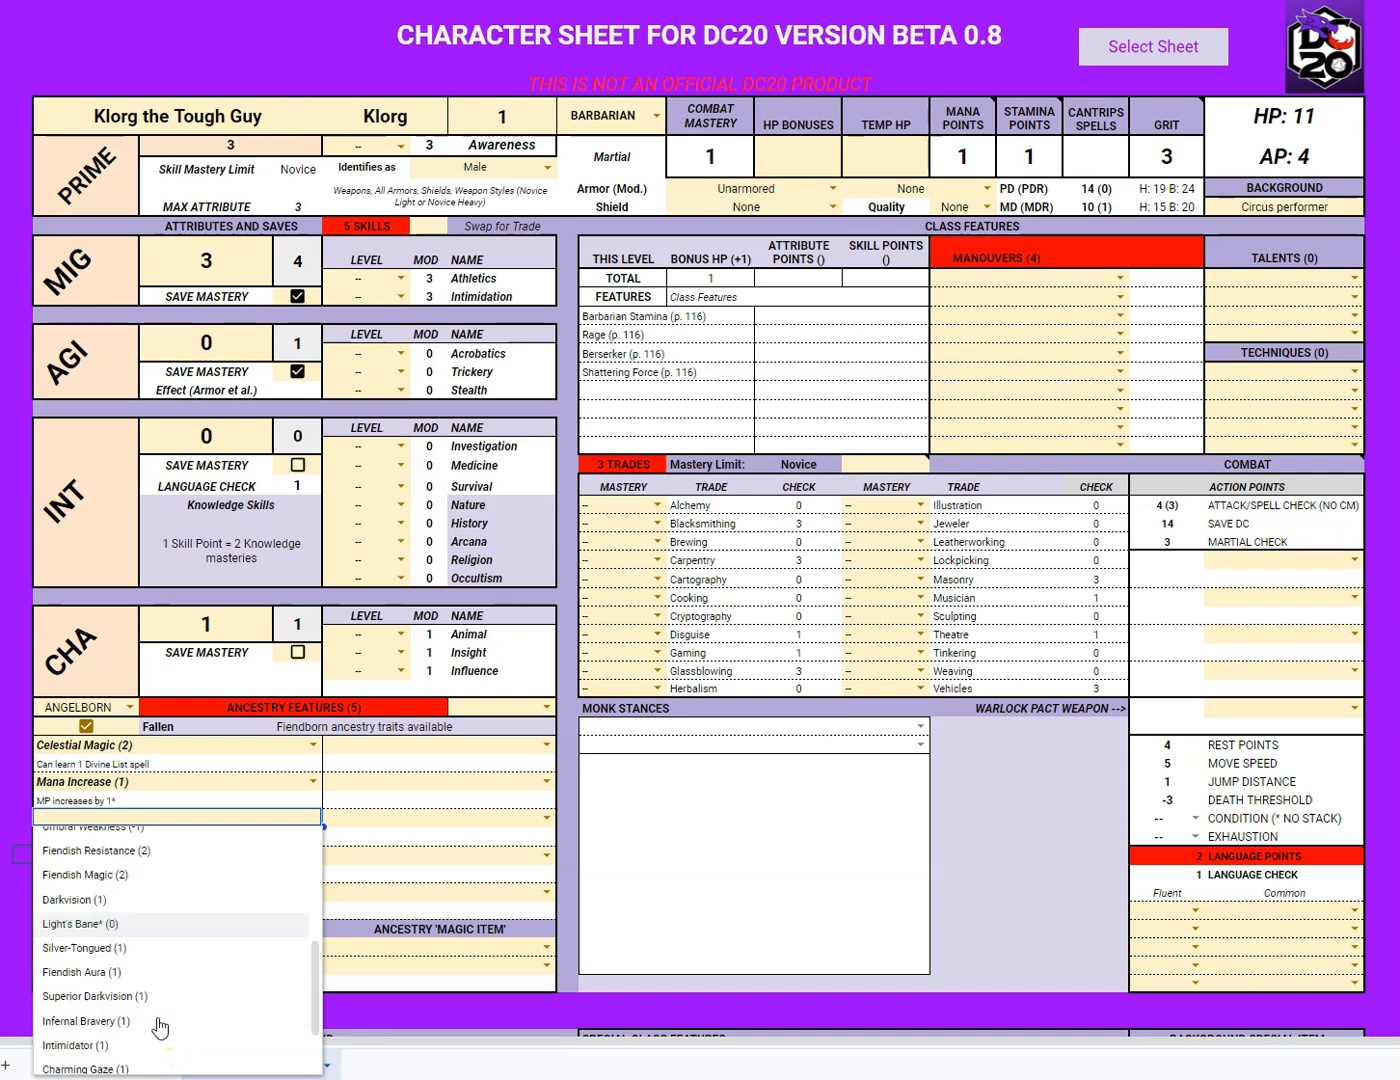
pyautogui.click(146, 963)
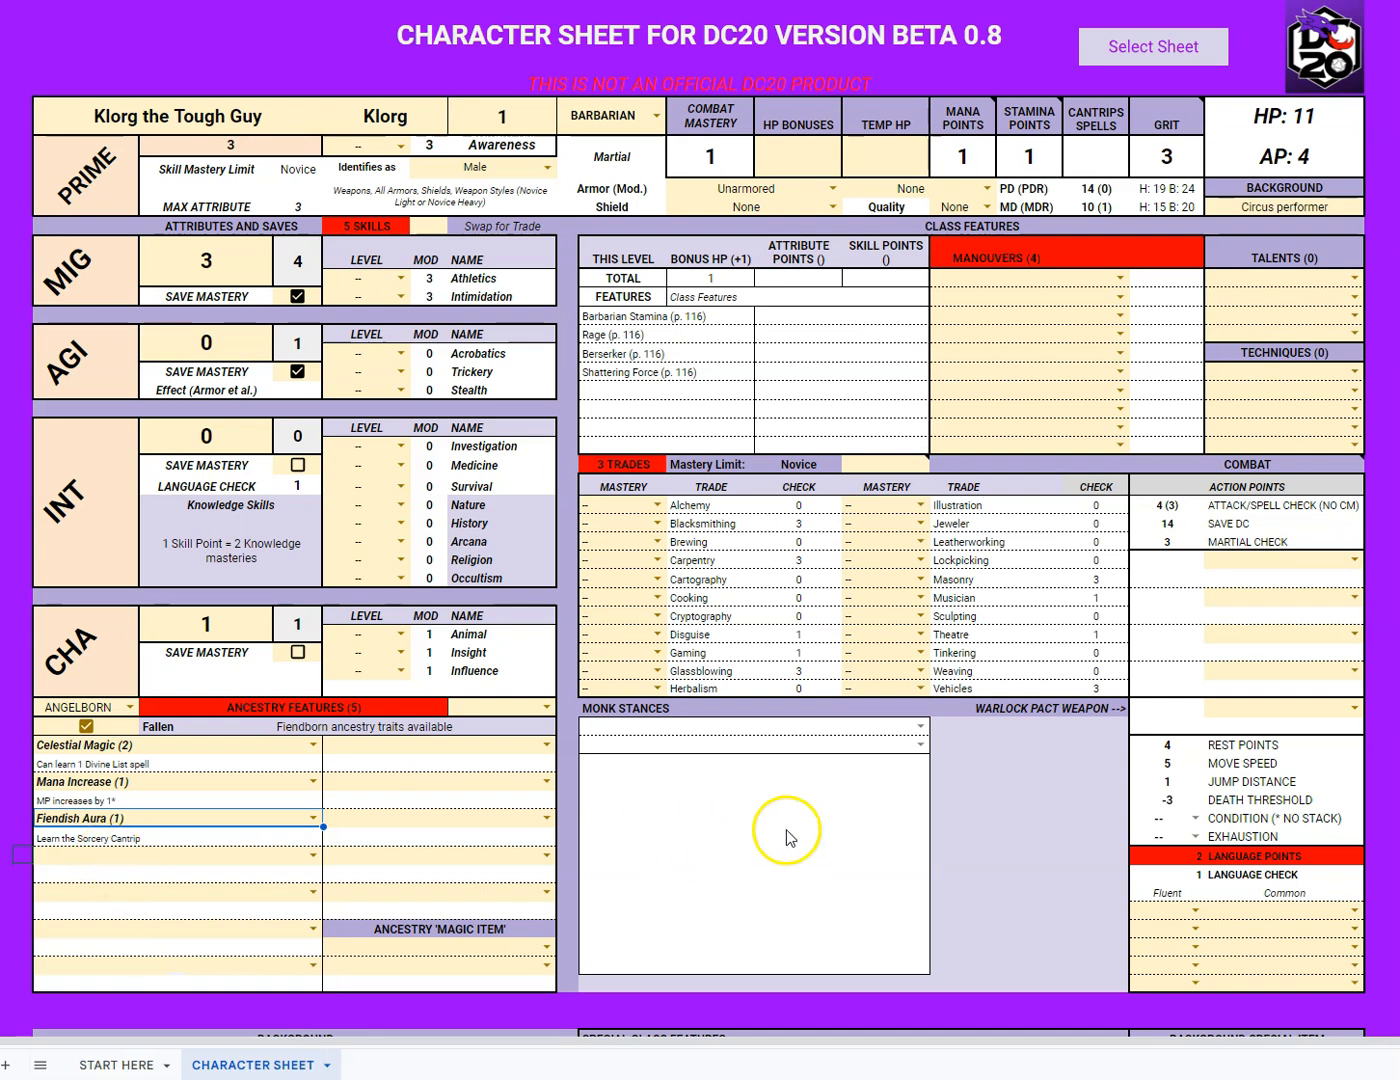
# - Choose Fiendish Magic (2) as the ancestry feature in the row below Fiendish Aura
pyautogui.scroll(-4, 806, 837)
pyautogui.scroll(-4, 811, 830)
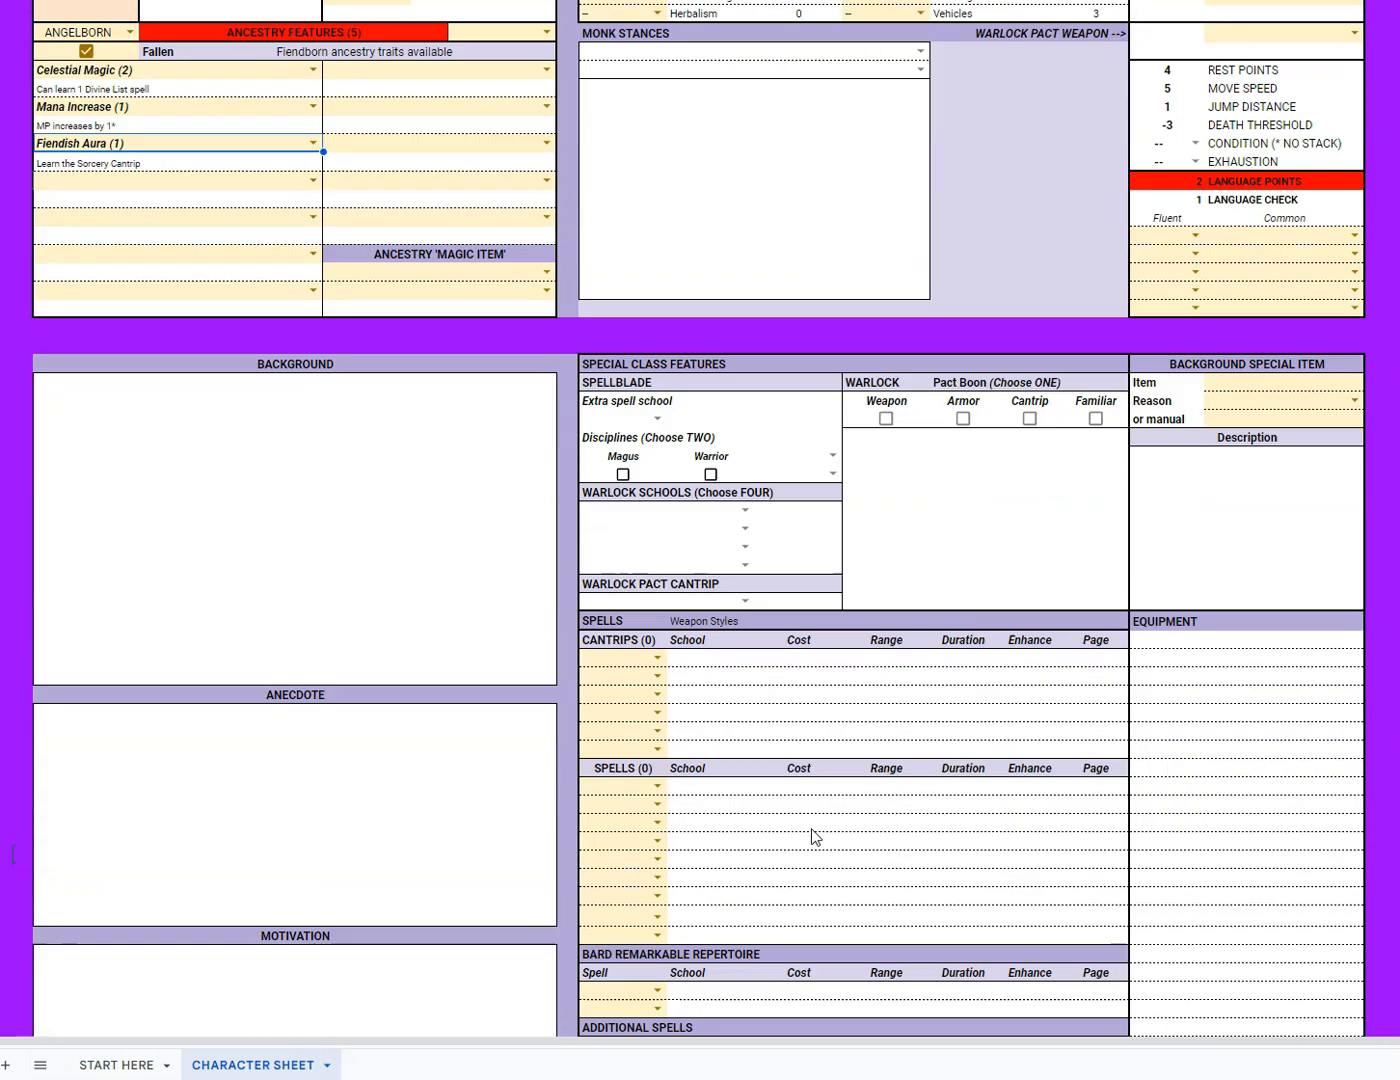
pyautogui.scroll(-2, 707, 975)
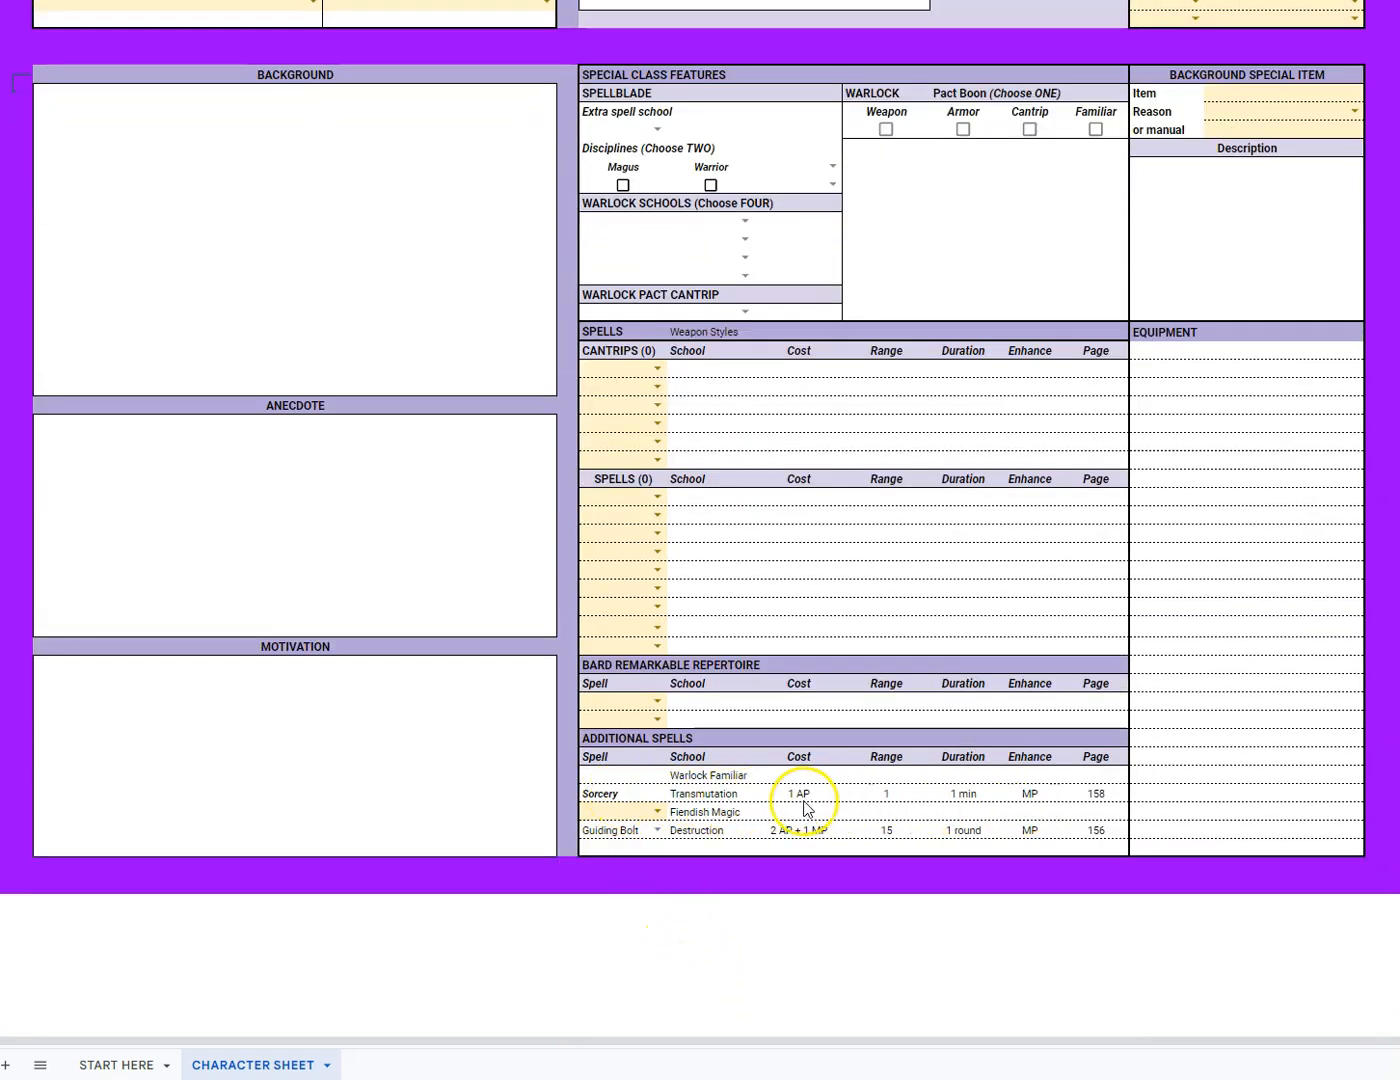
pyautogui.scroll(2, 806, 806)
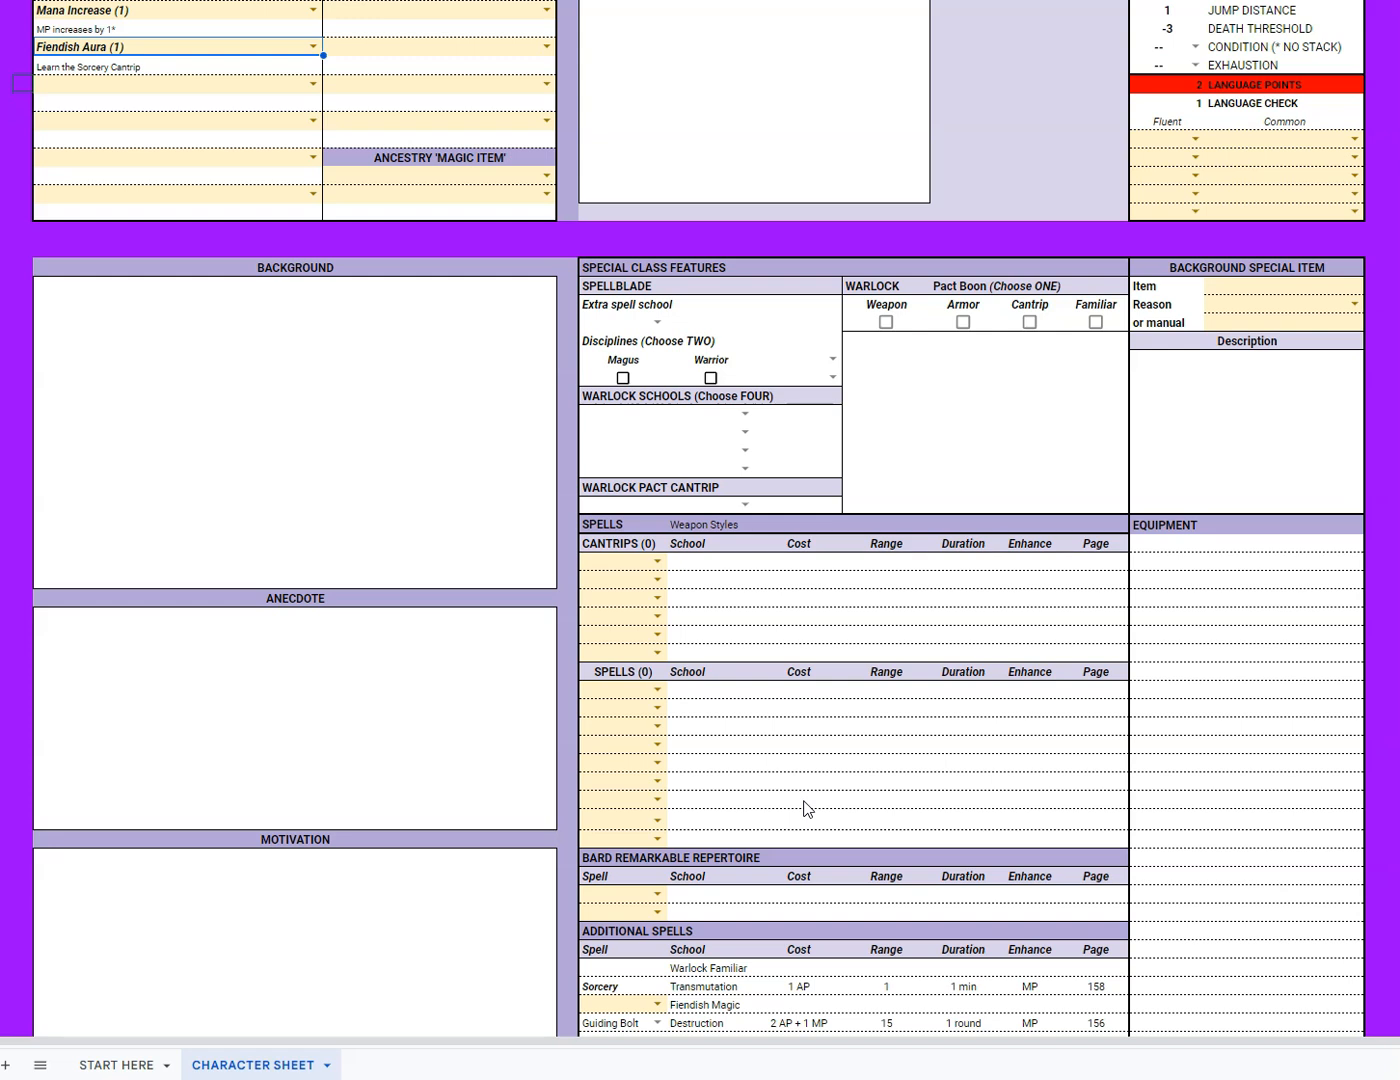
pyautogui.scroll(8, 806, 806)
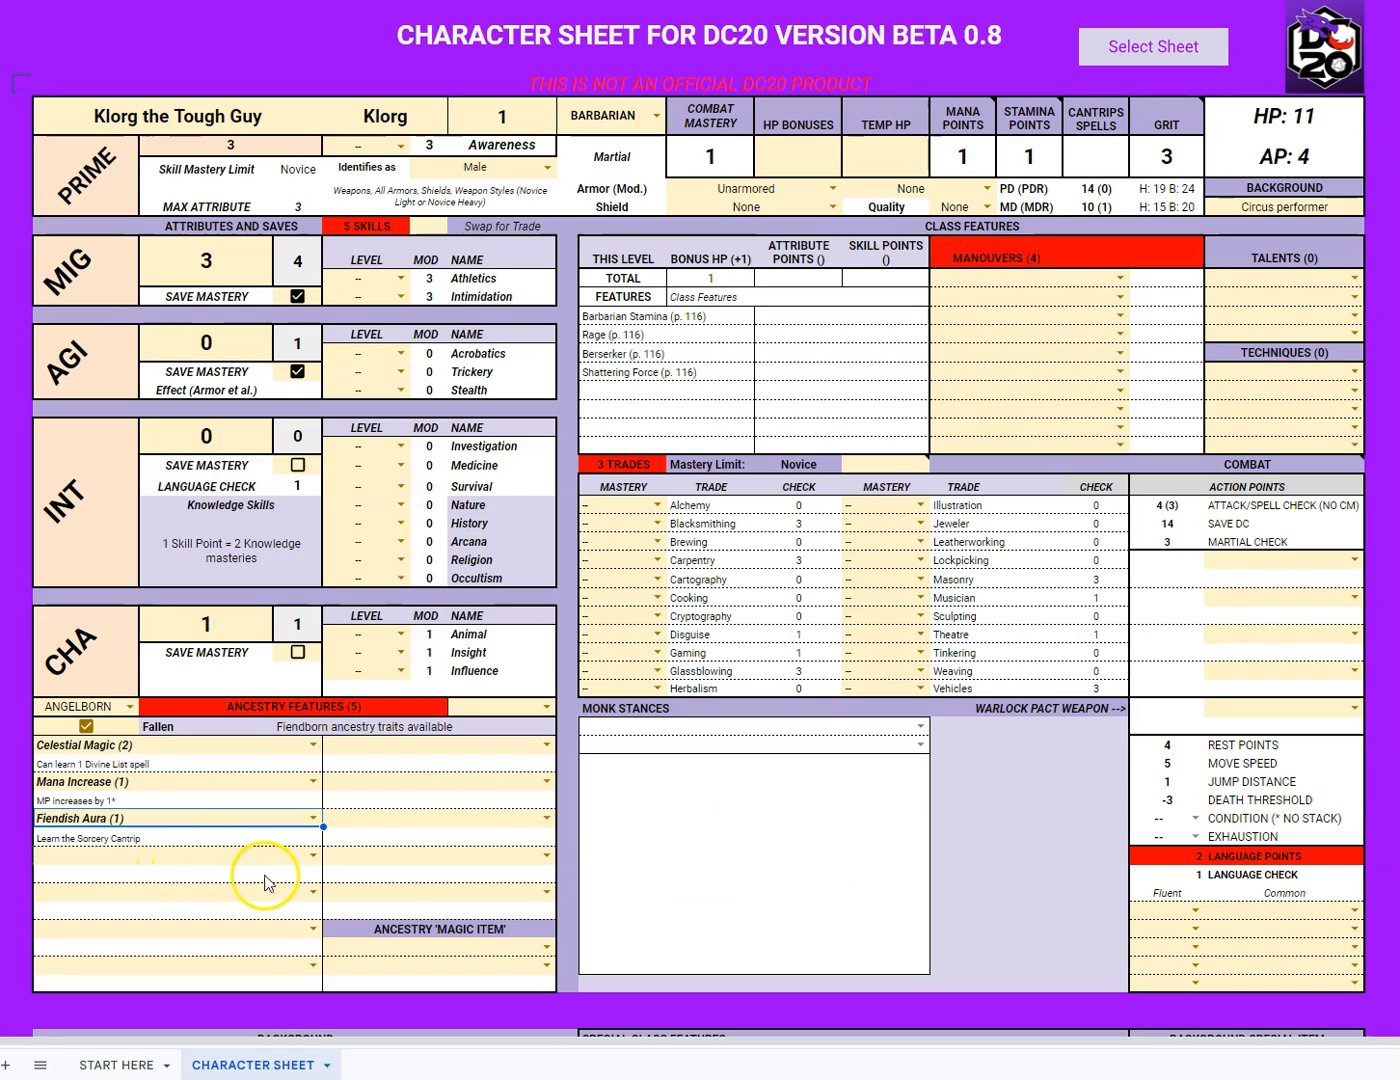
pyautogui.click(314, 857)
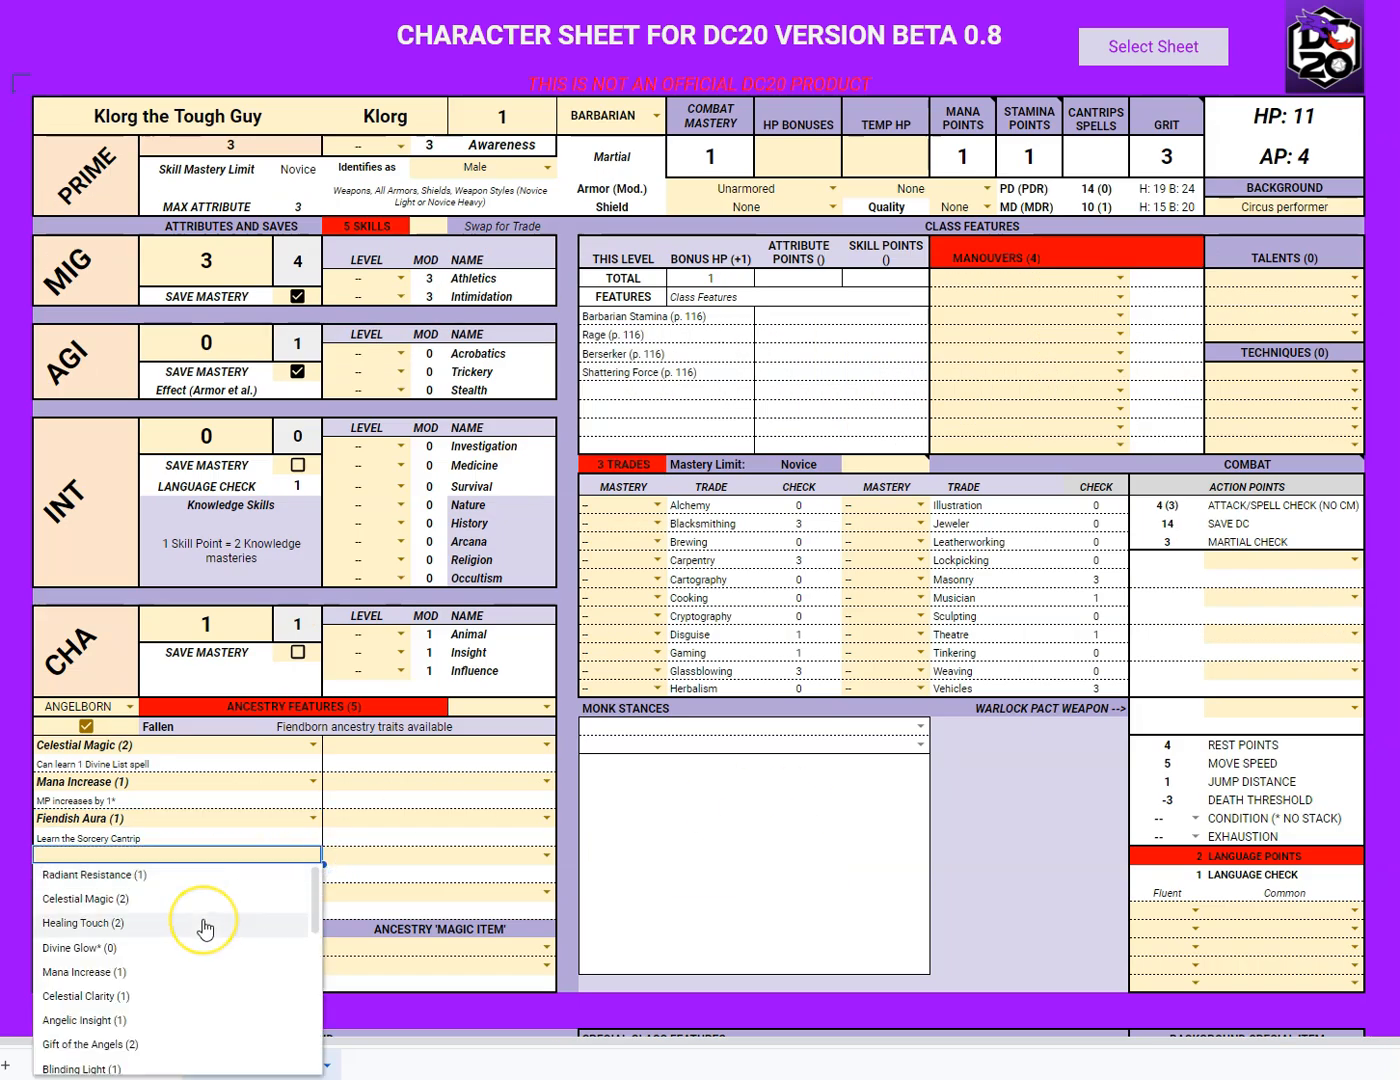
pyautogui.scroll(-2, 204, 929)
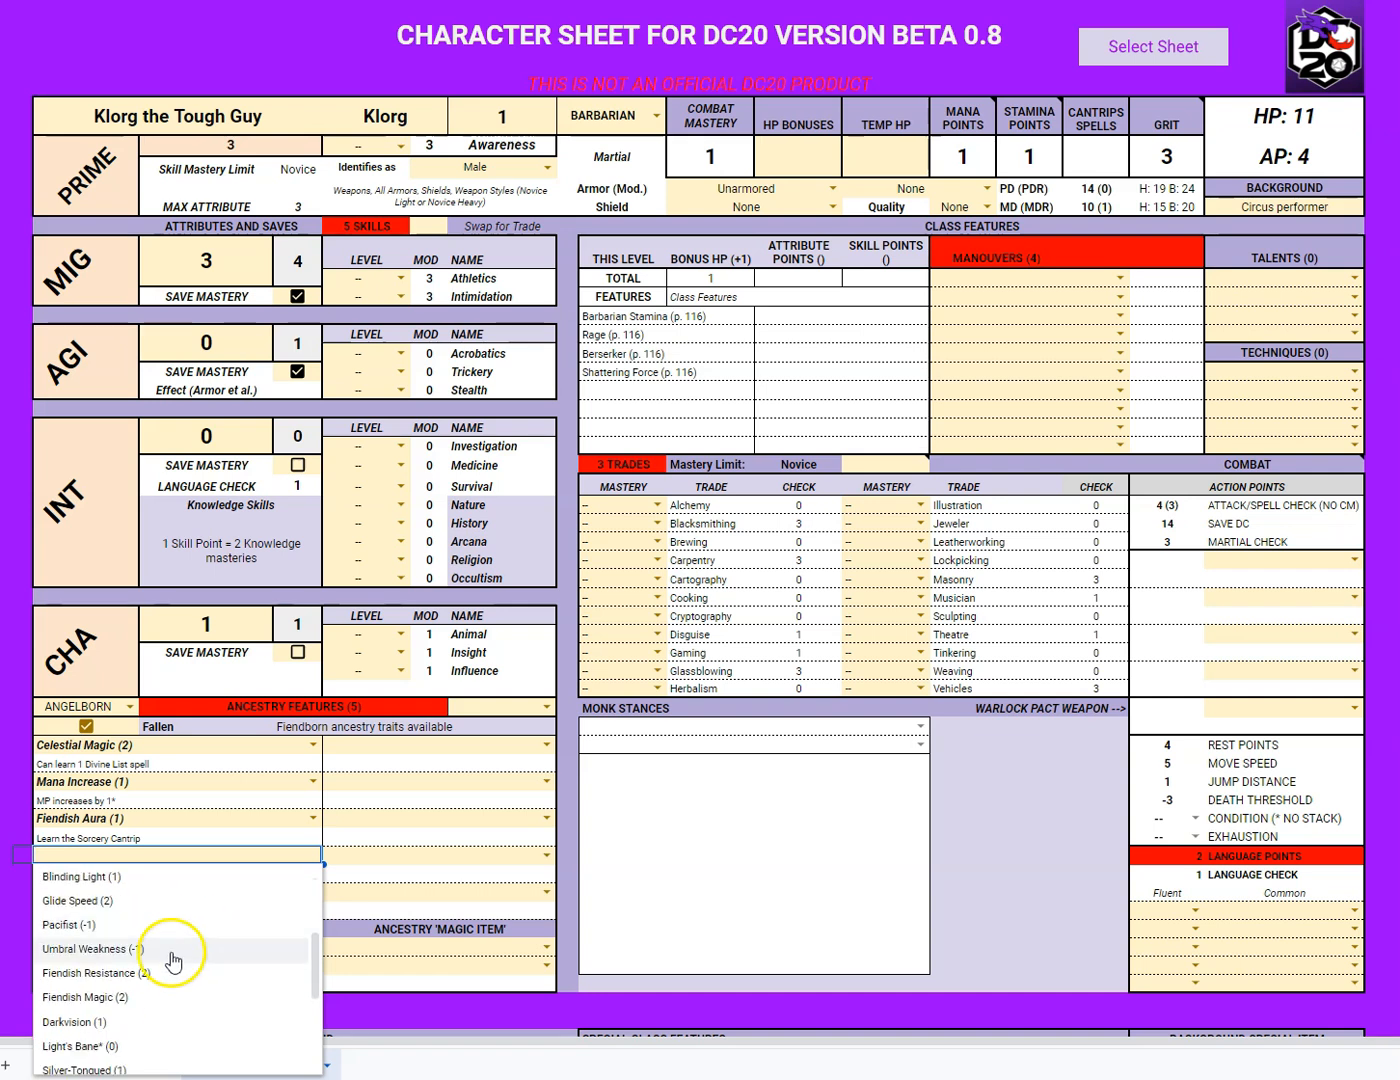
pyautogui.click(168, 992)
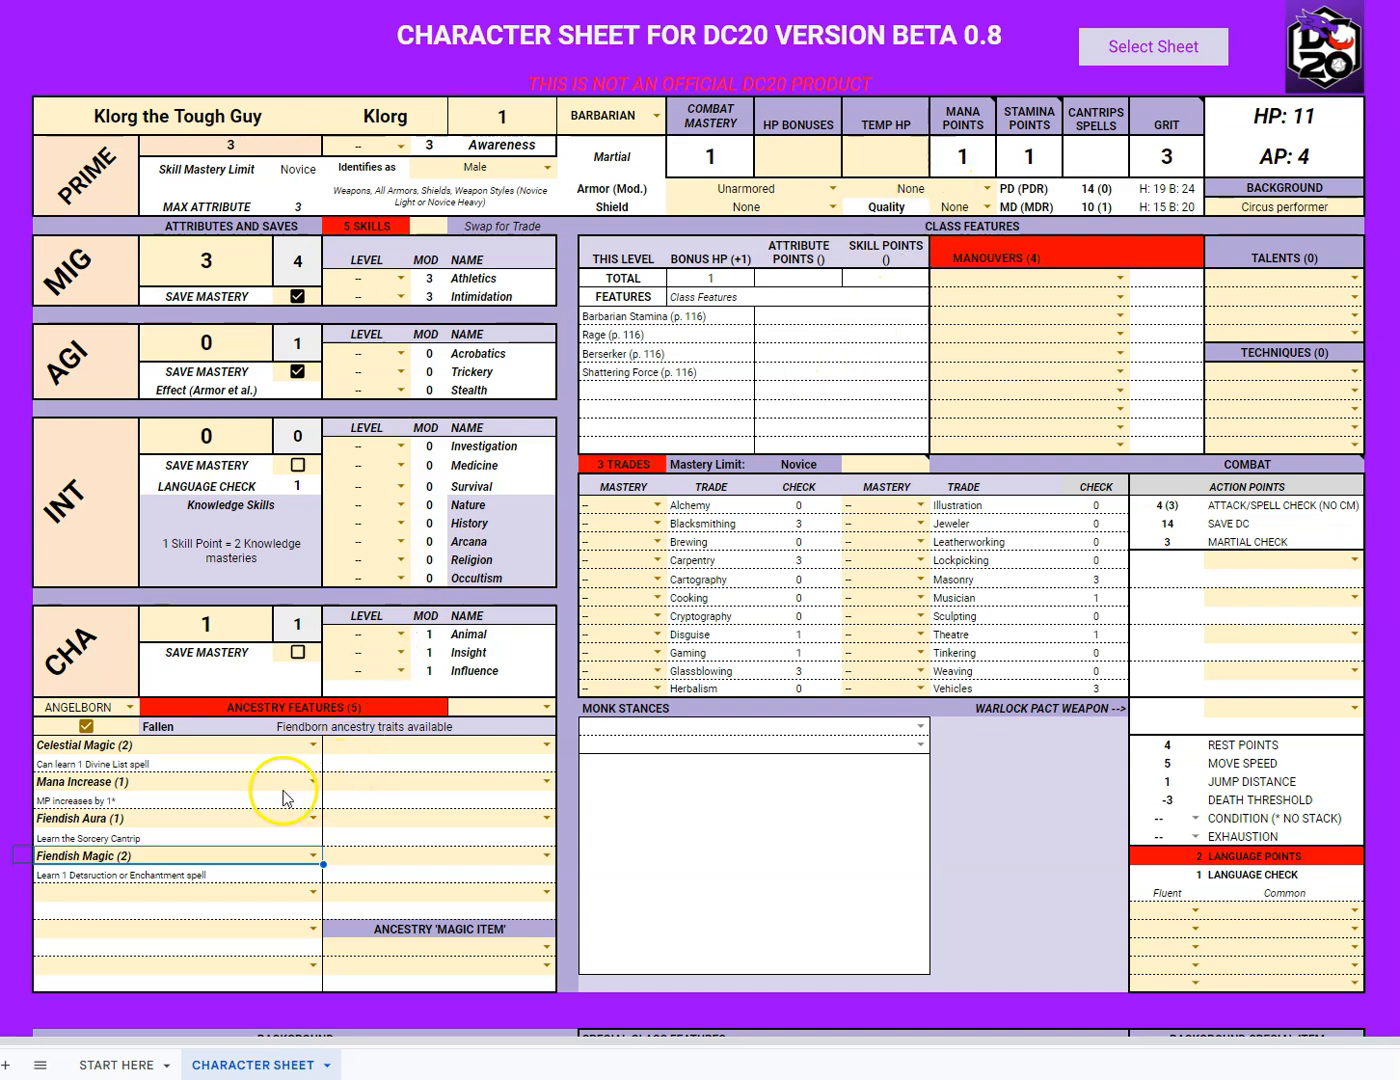
# - Delete the Mana Increase (1) entry from the ancestry features
pyautogui.click(215, 785)
pyautogui.press('Delete')
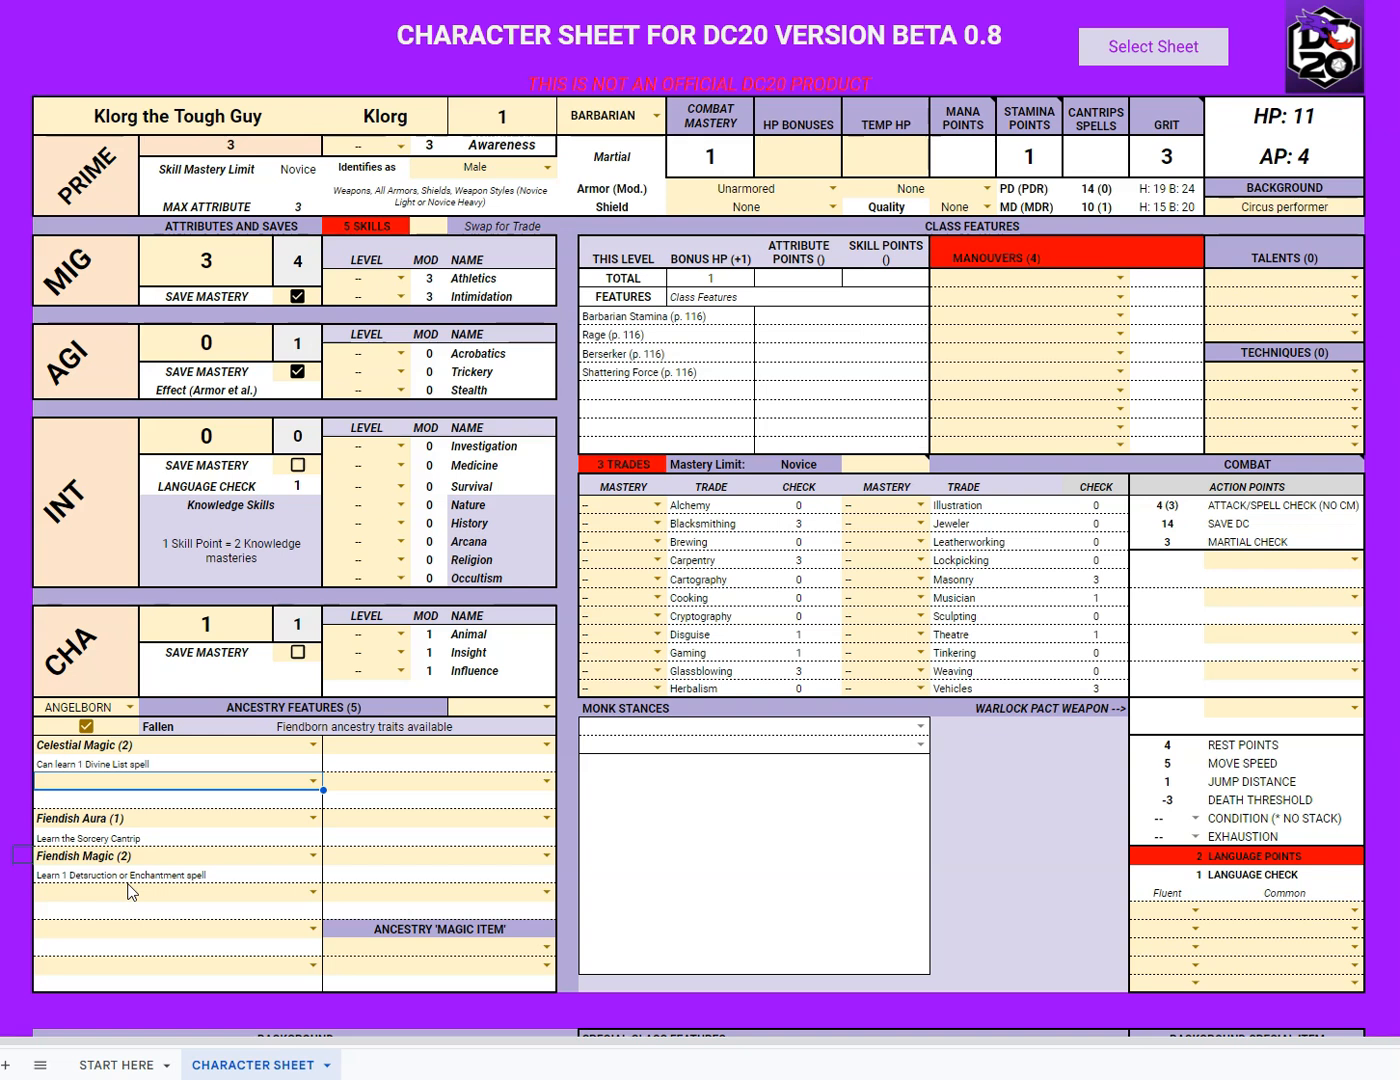
# - Set the Fiendish Magic spell in the Additional Spells section to Magic Missile
pyautogui.scroll(-9, 630, 900)
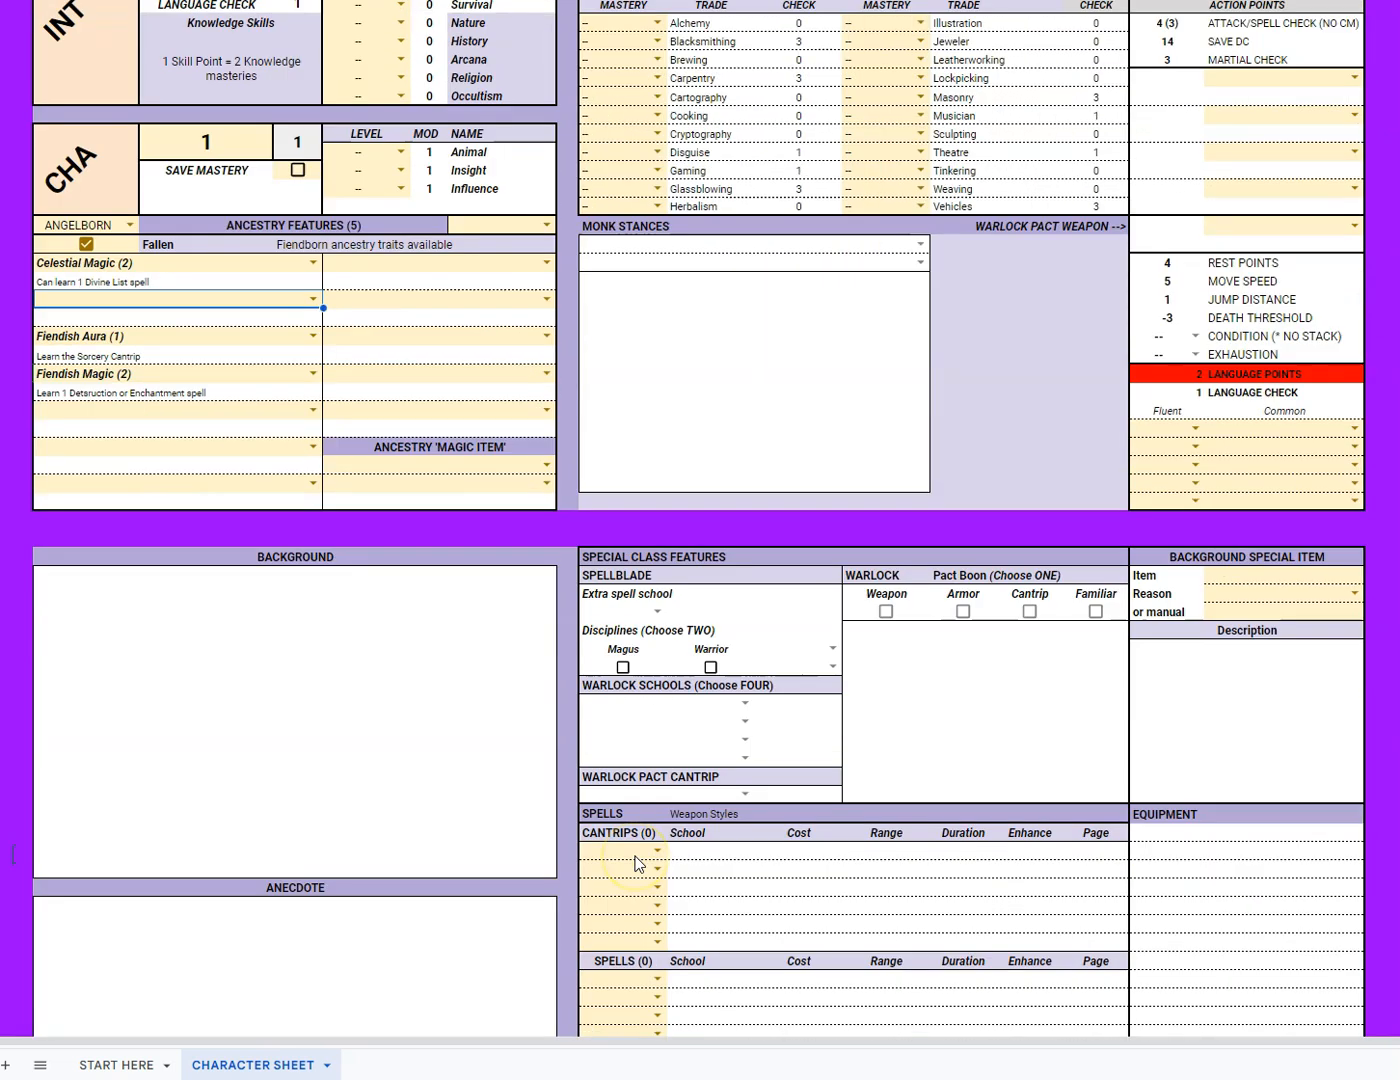
pyautogui.scroll(-2, 637, 861)
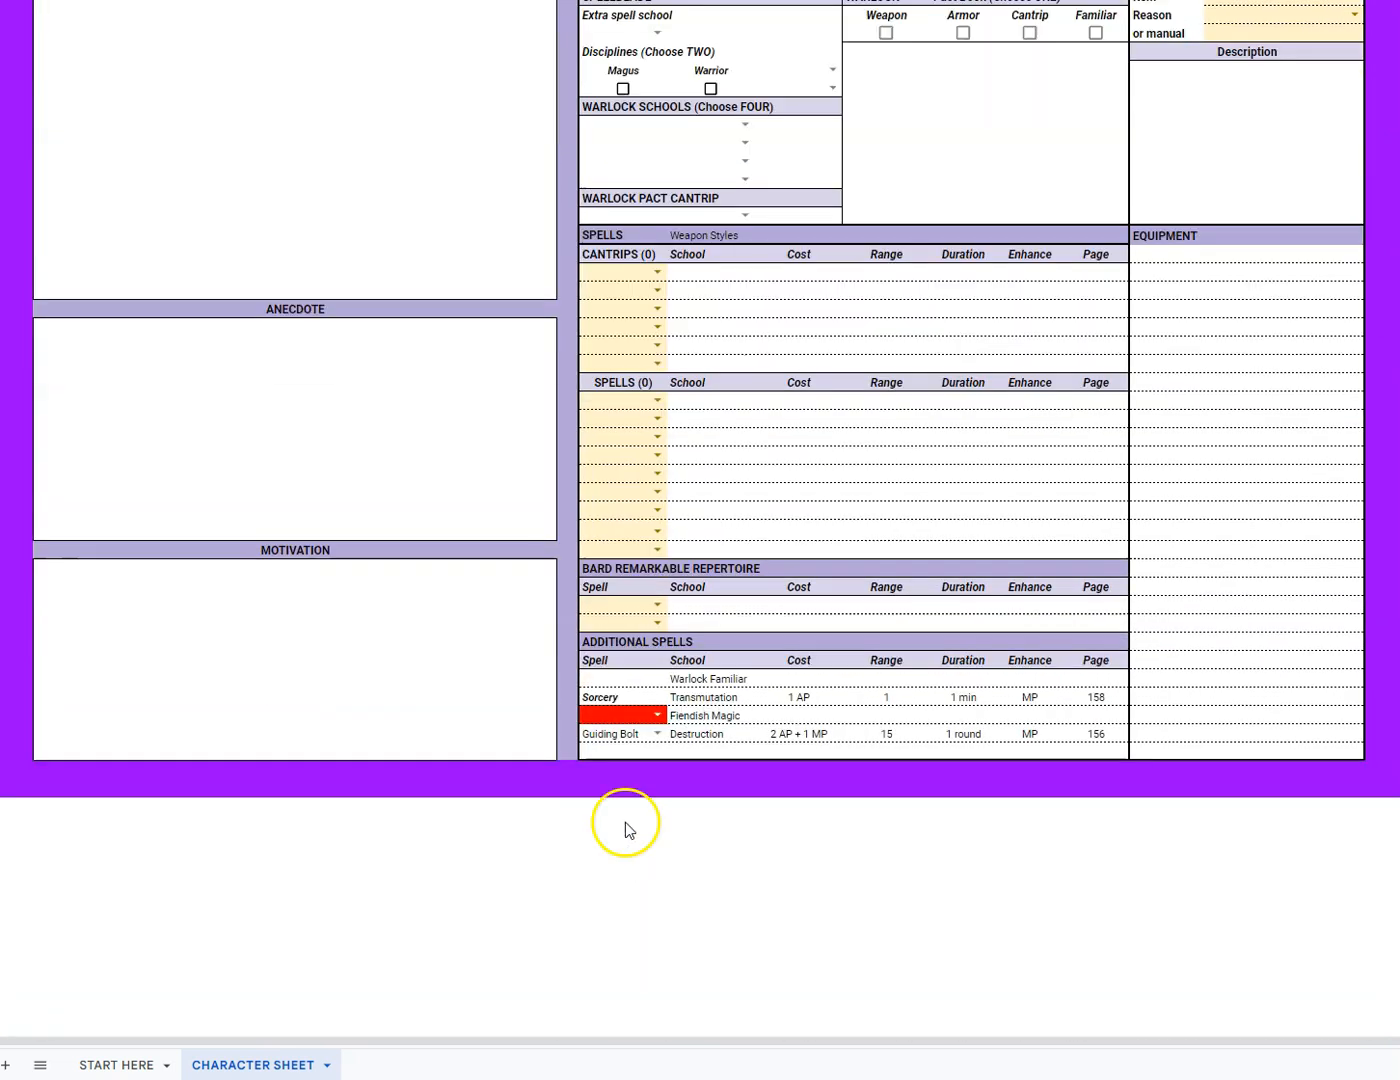
pyautogui.click(660, 715)
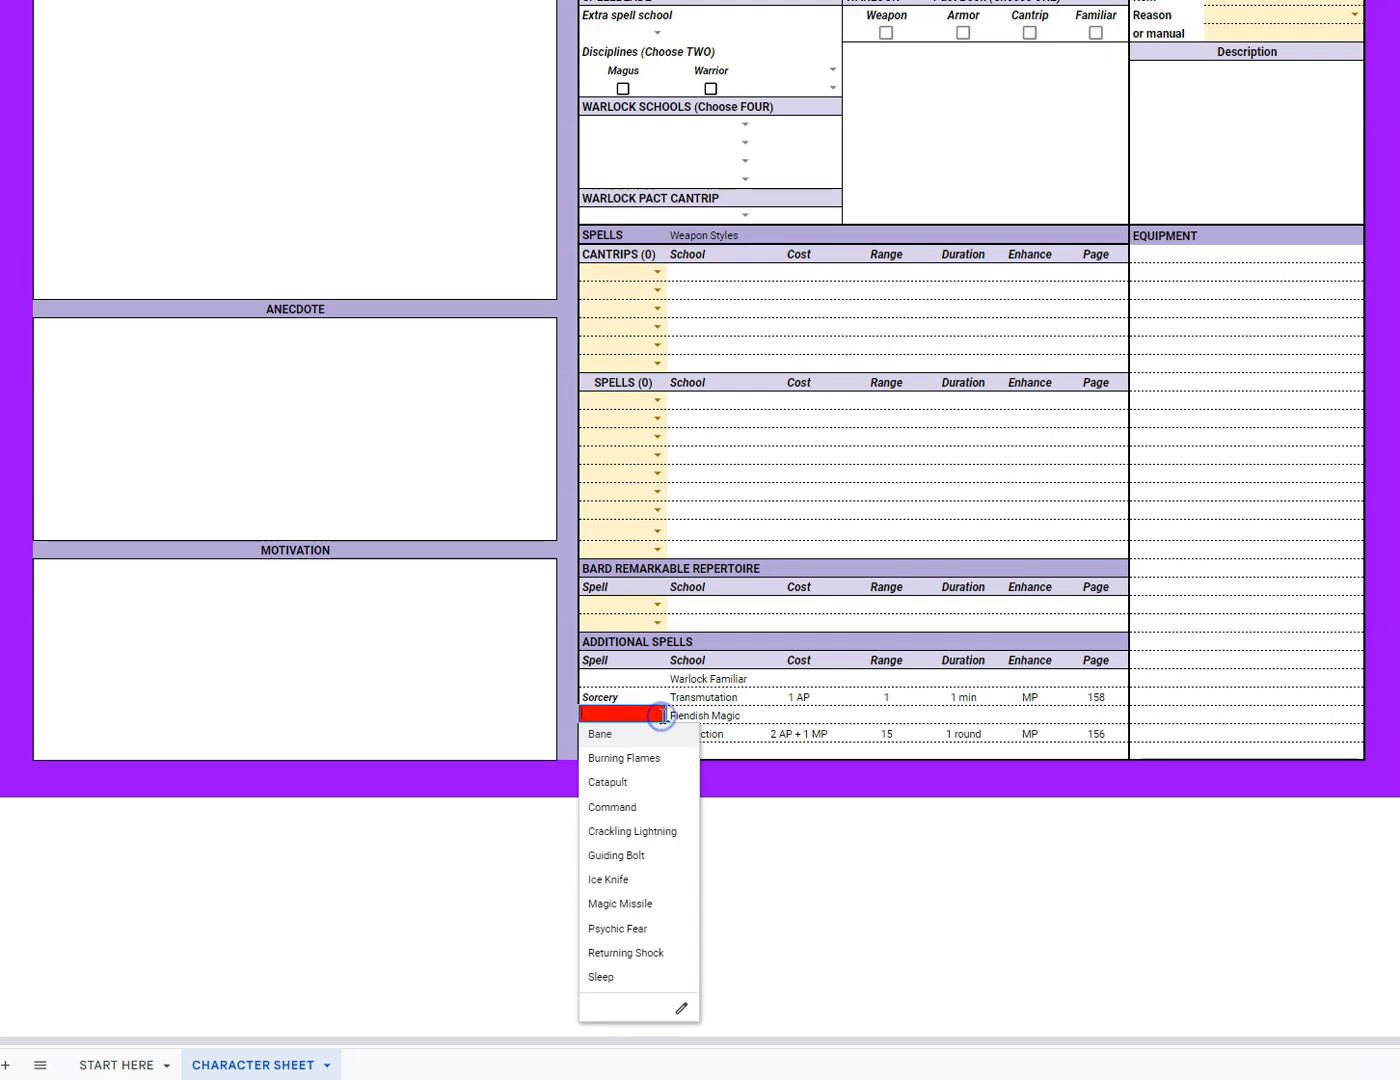
pyautogui.click(652, 858)
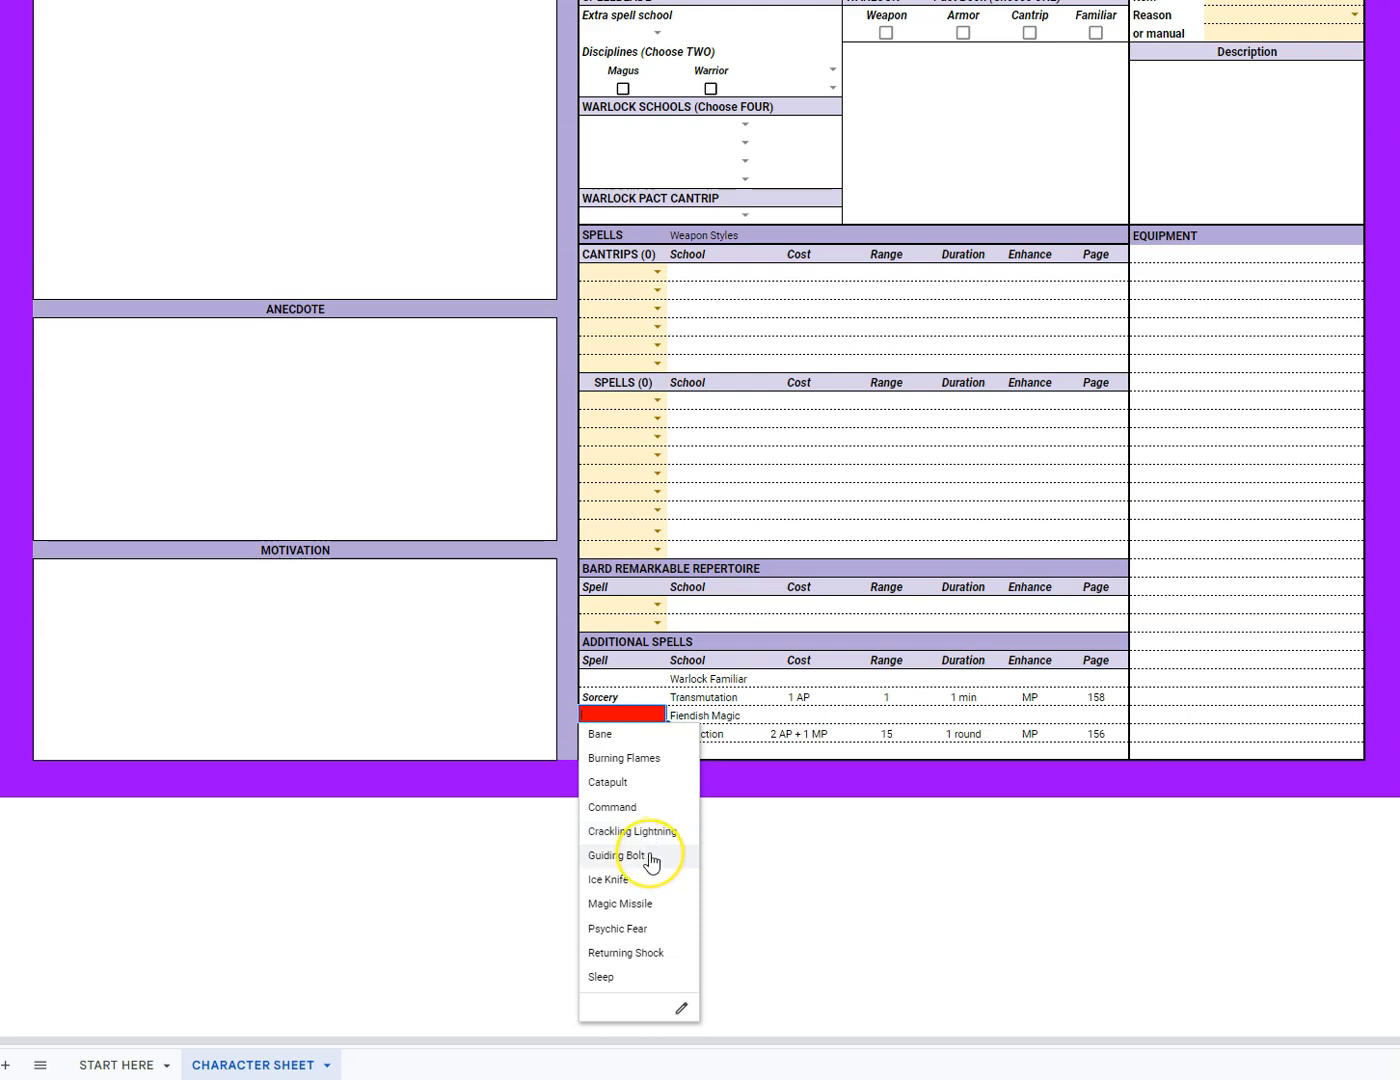
pyautogui.click(652, 858)
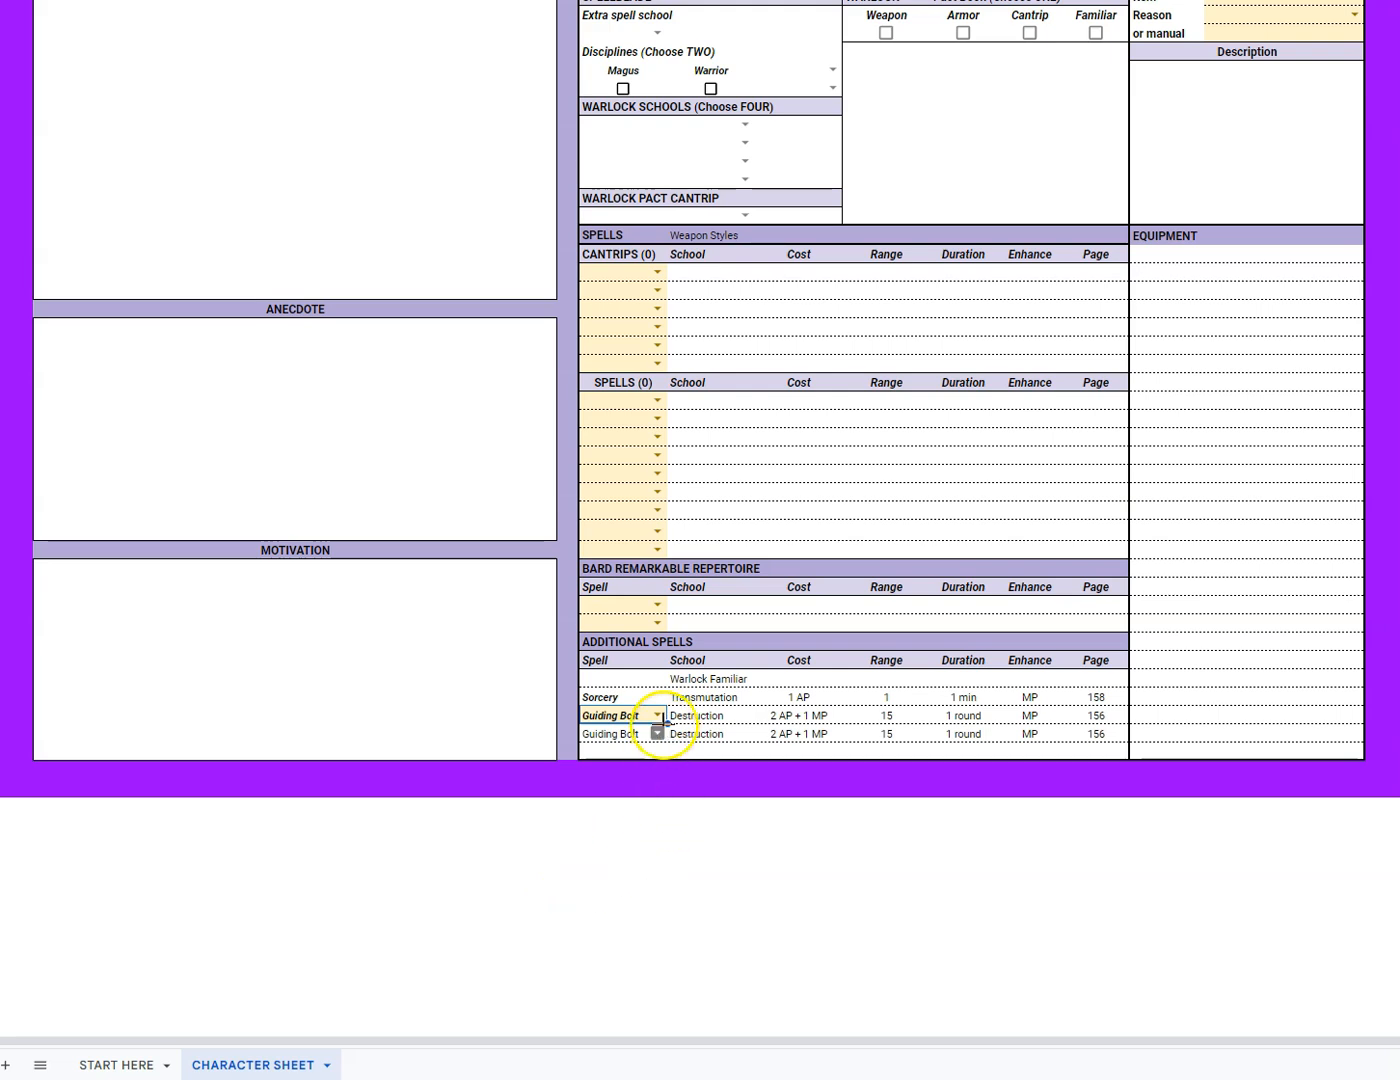
pyautogui.click(660, 716)
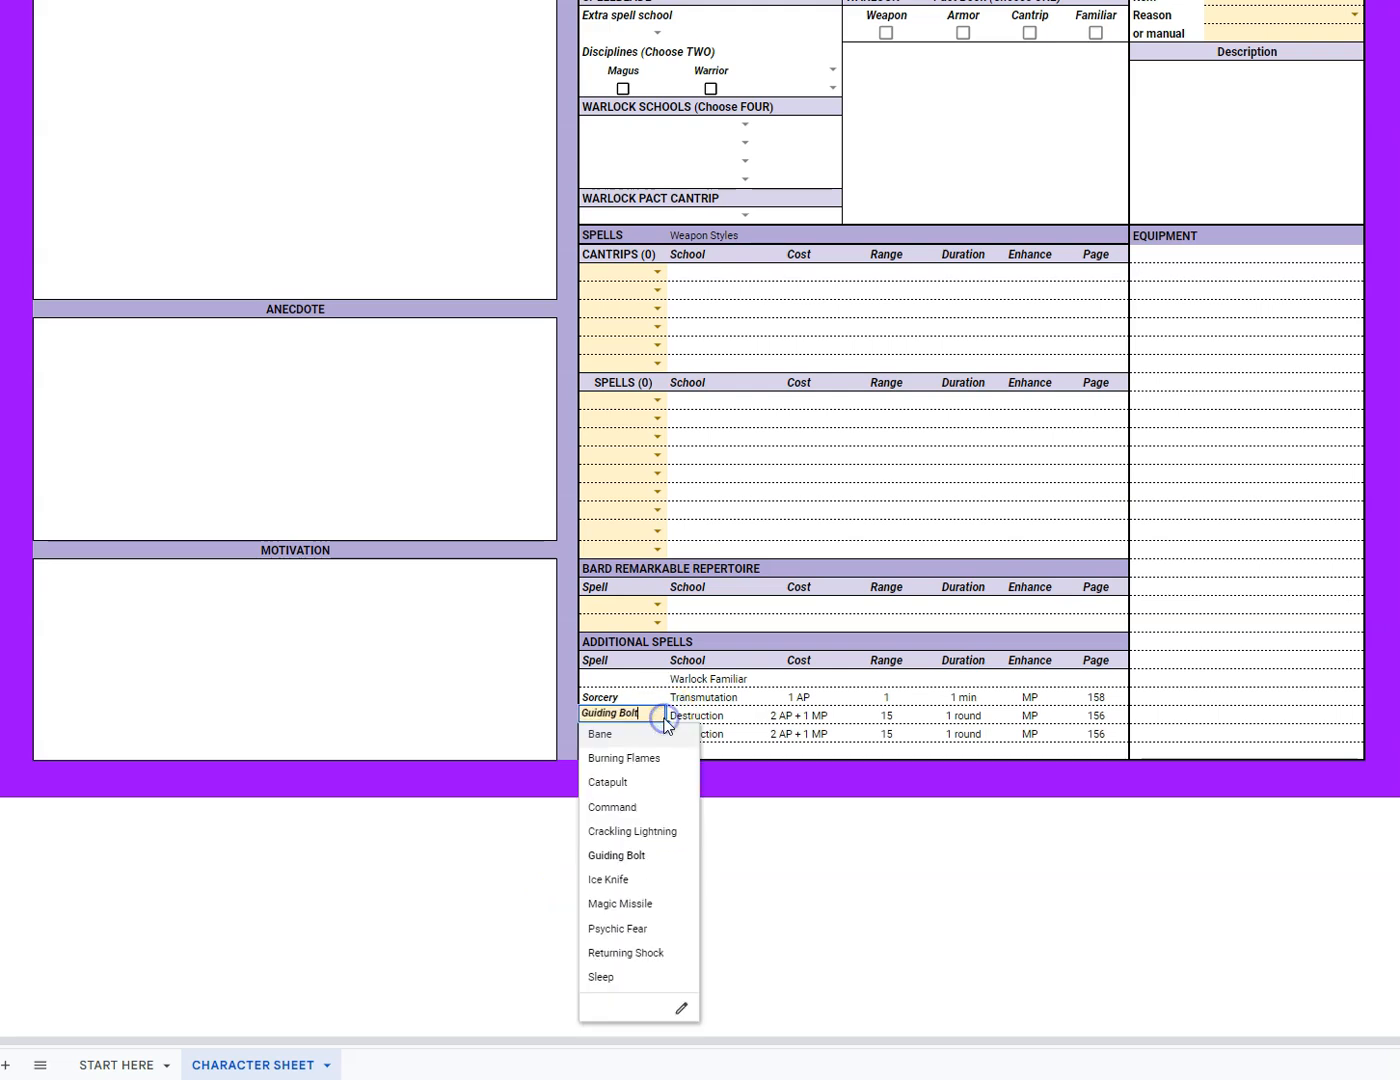
pyautogui.click(645, 904)
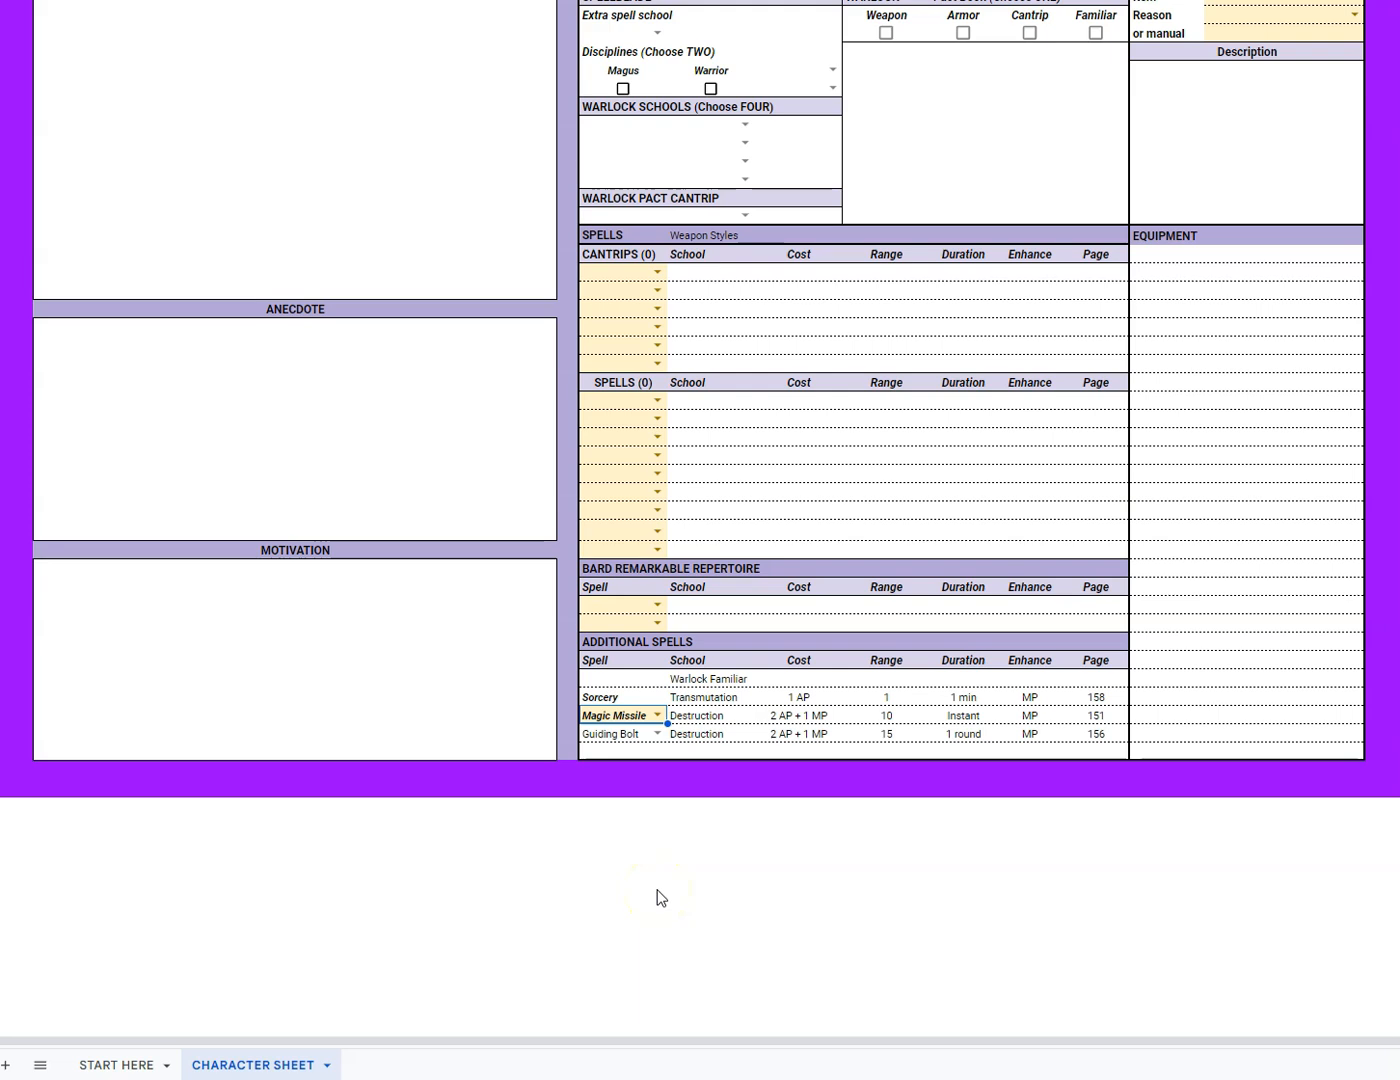
pyautogui.scroll(10, 659, 897)
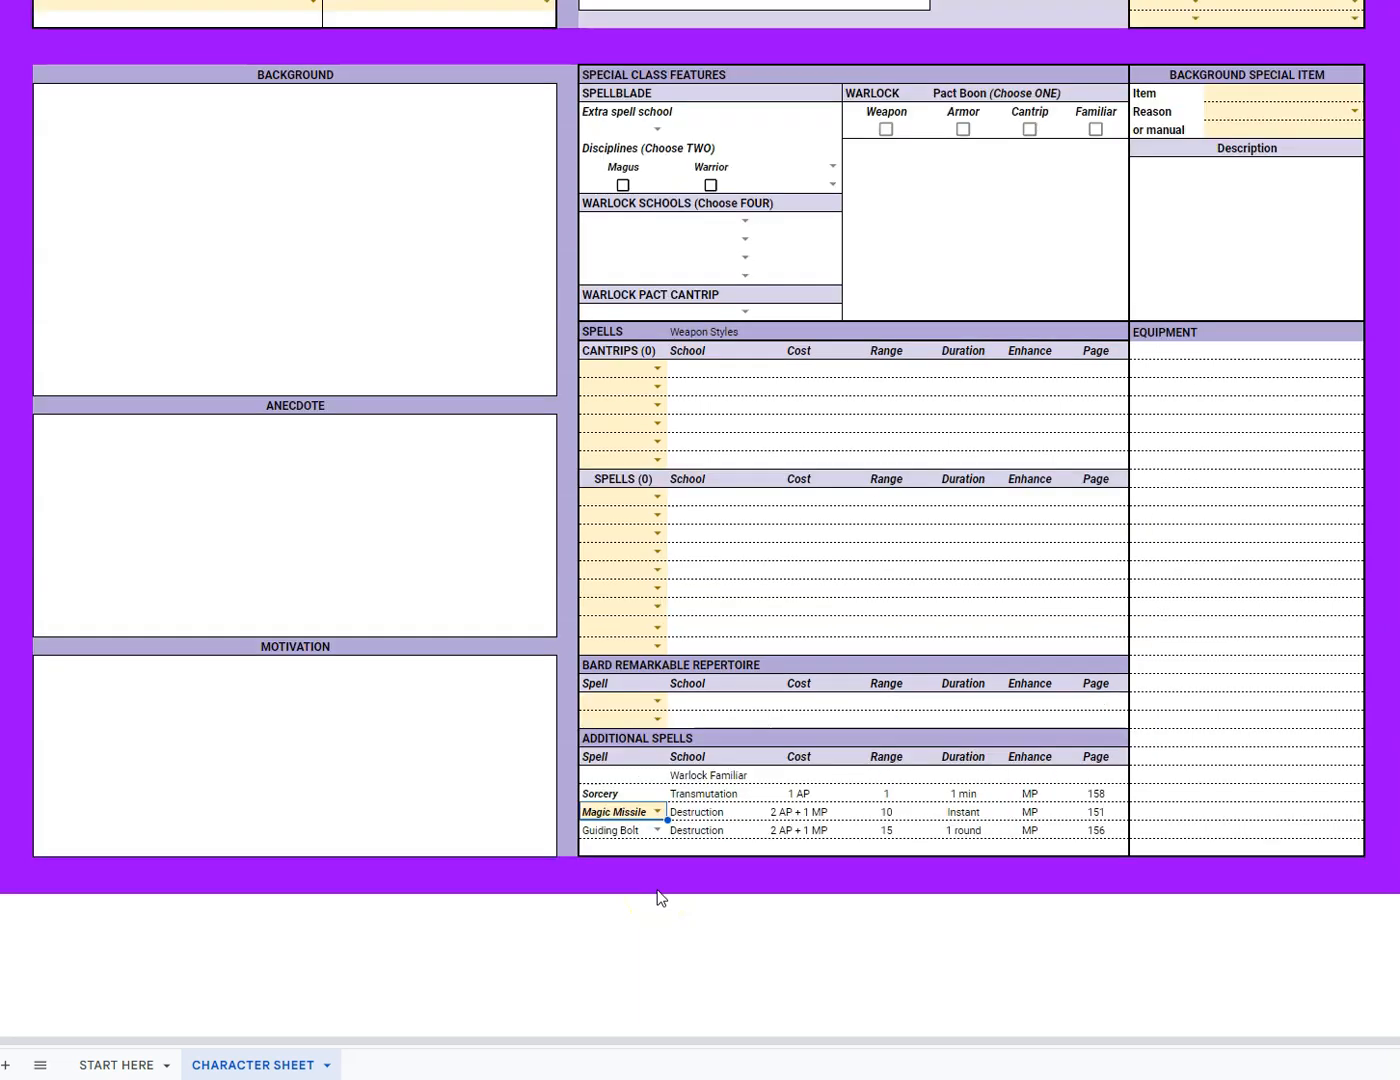
pyautogui.scroll(1, 658, 890)
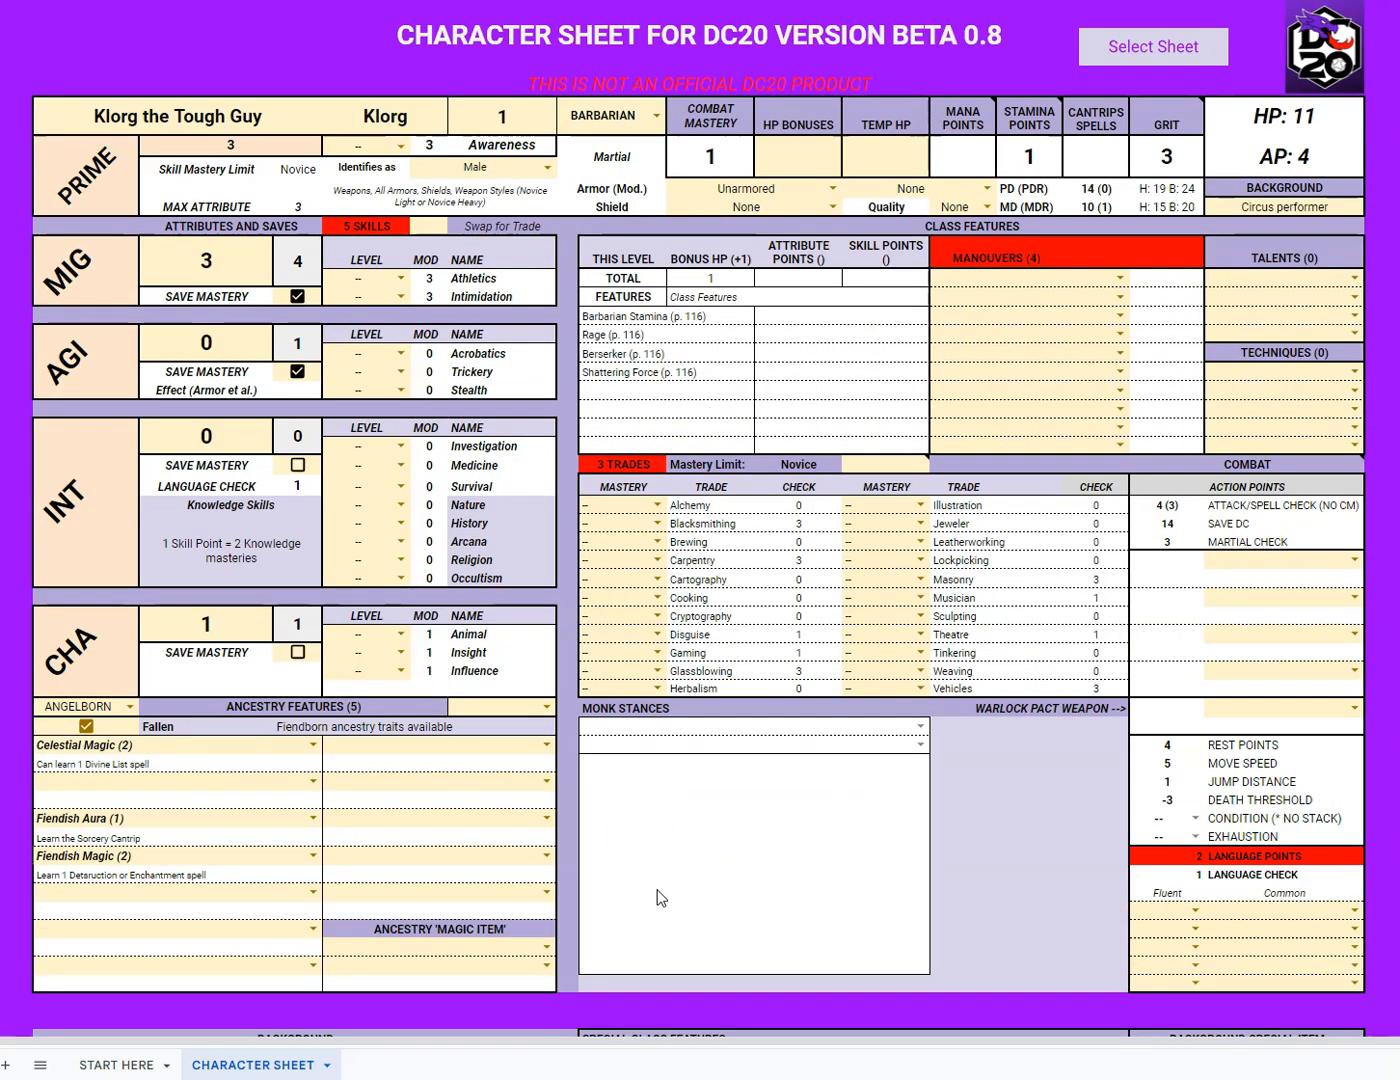
pyautogui.scroll(-9, 763, 737)
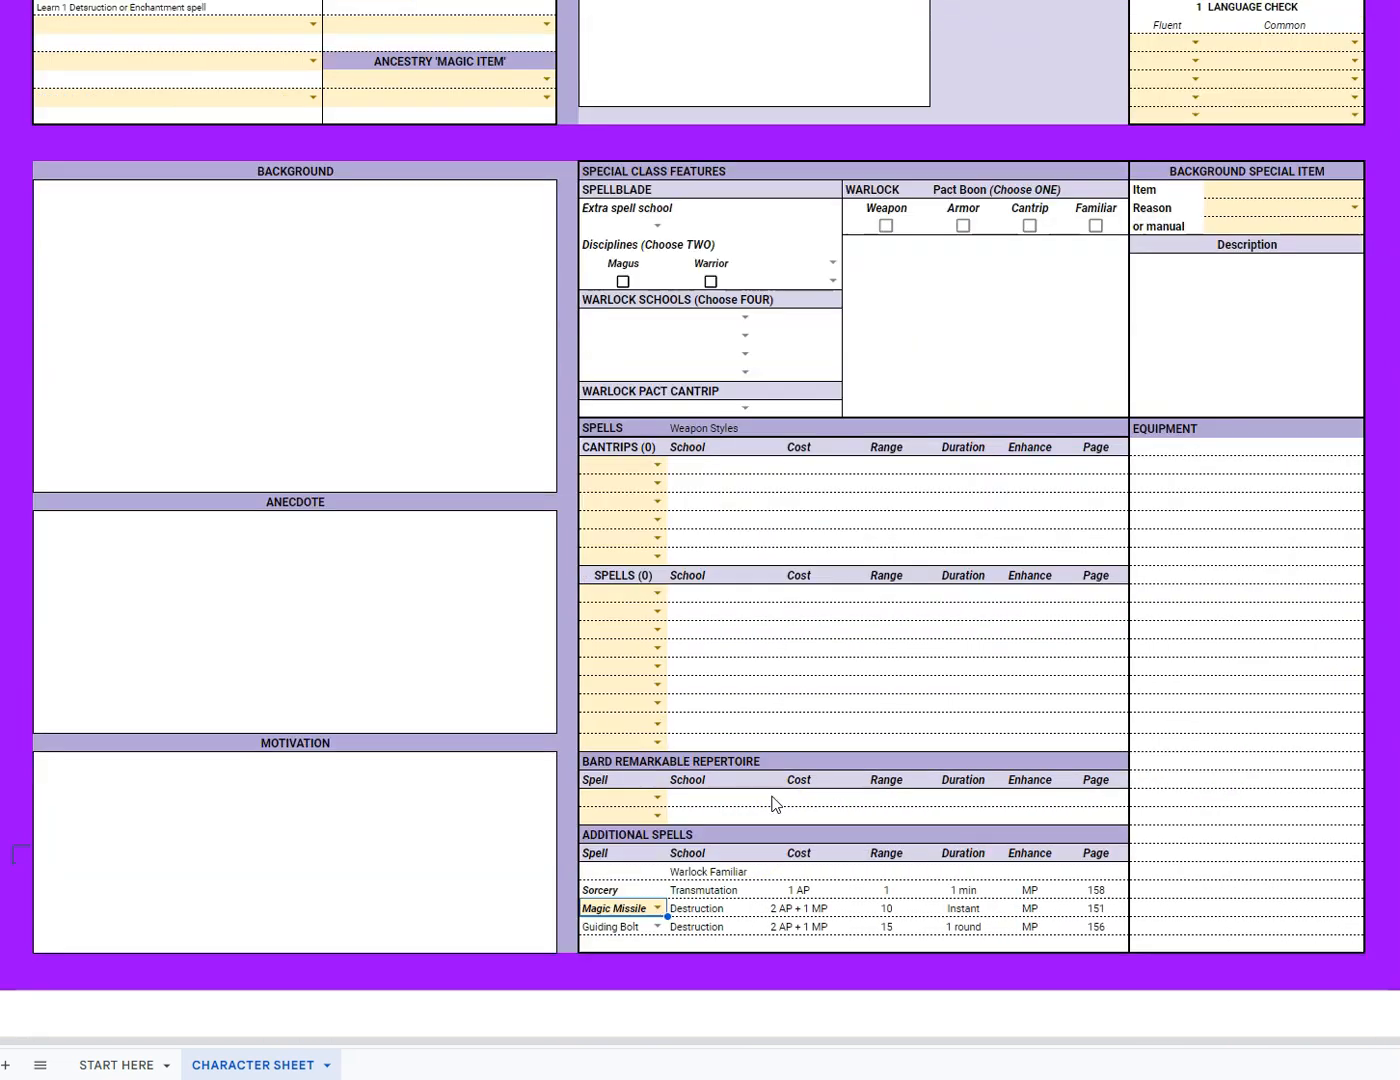
pyautogui.scroll(9, 774, 804)
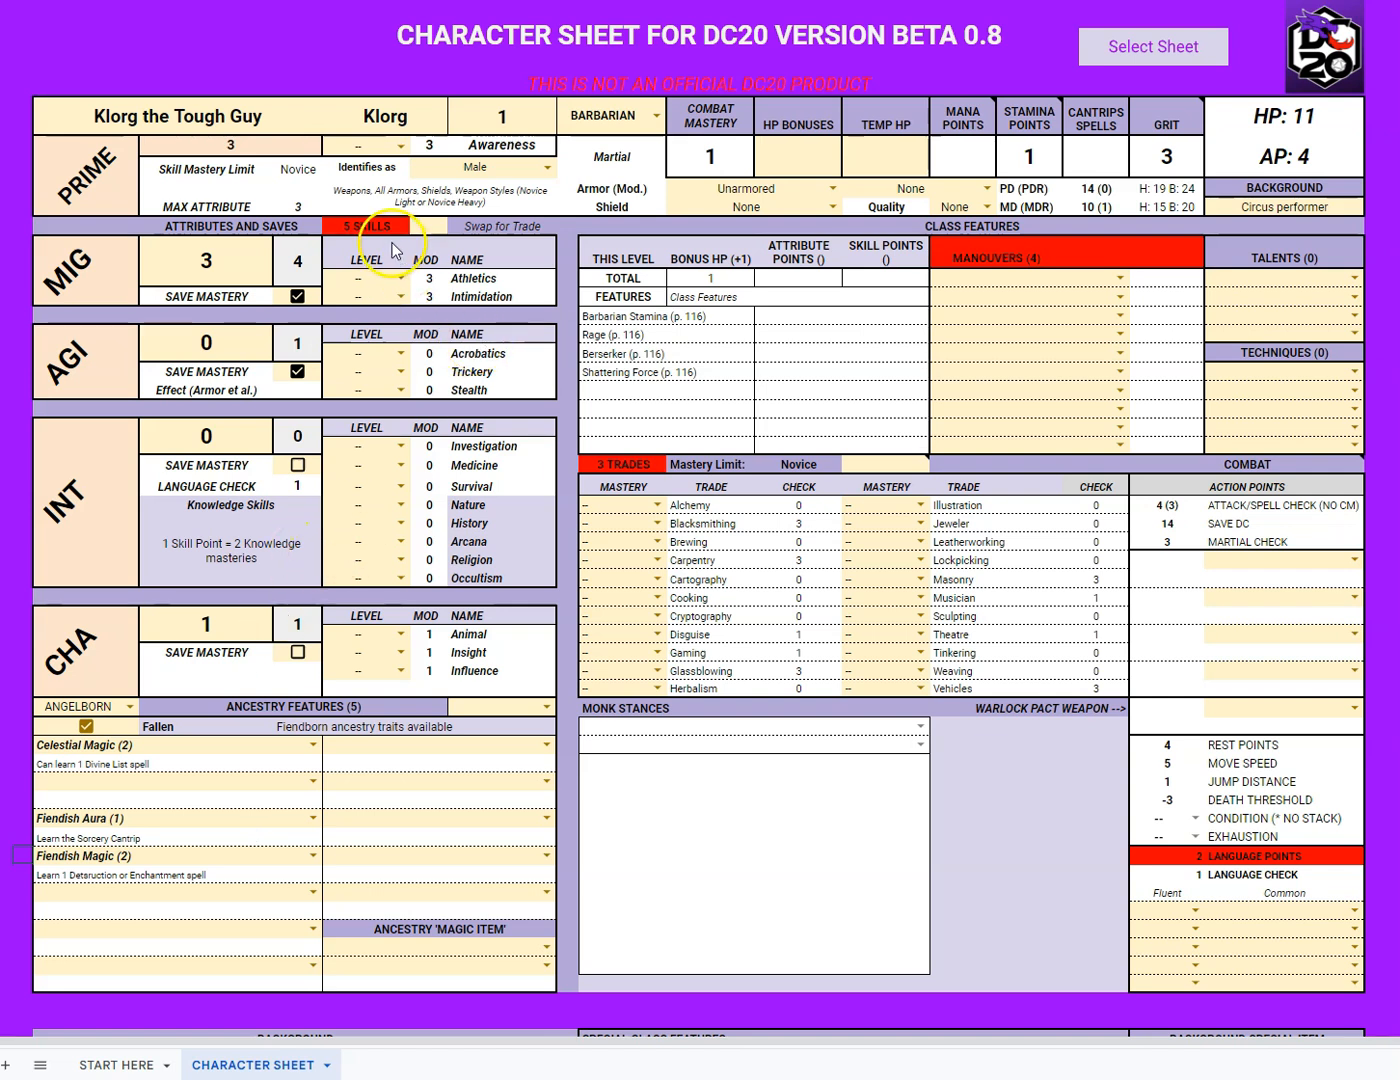
# - Set the Awareness, Athletics and Intimidation skill levels to Novice
pyautogui.click(401, 145)
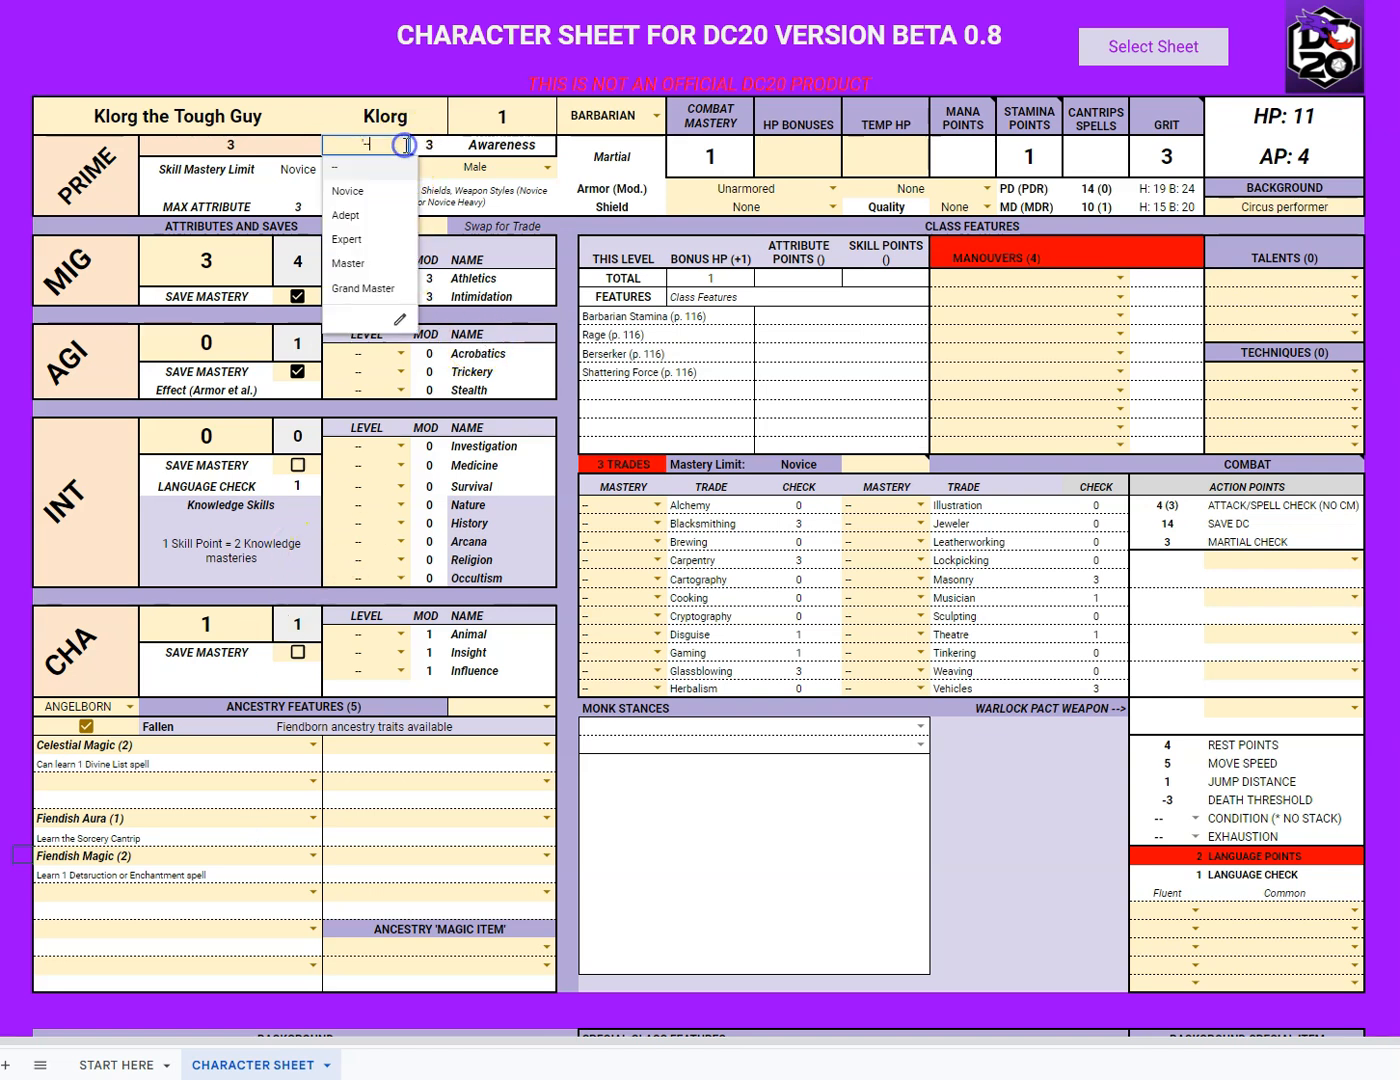
pyautogui.click(379, 192)
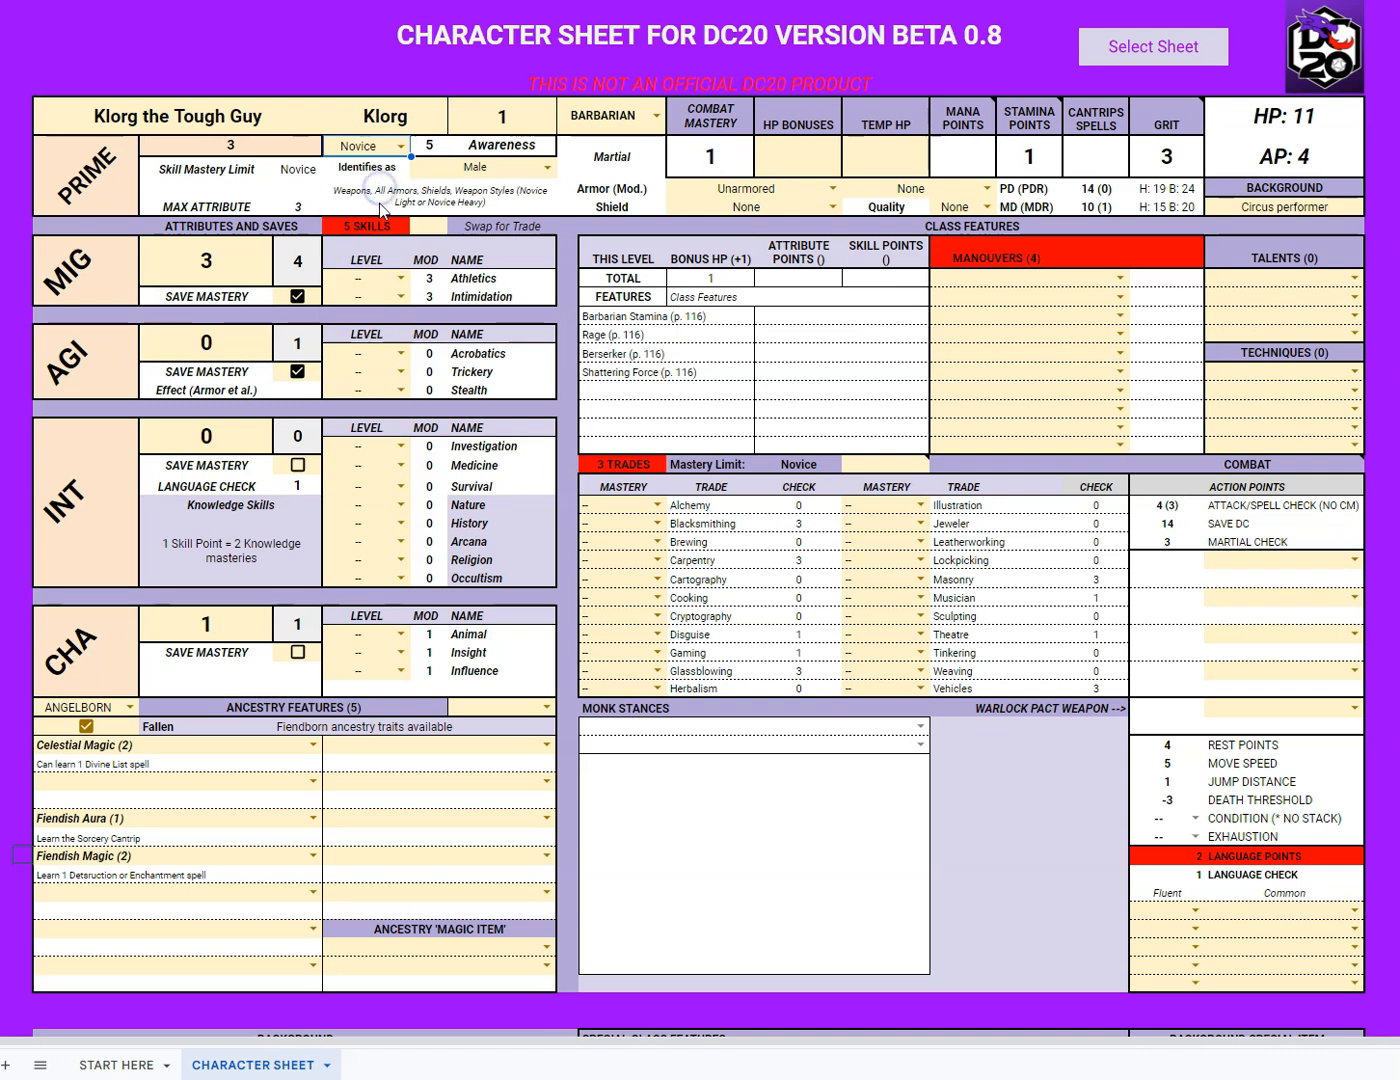
pyautogui.click(401, 279)
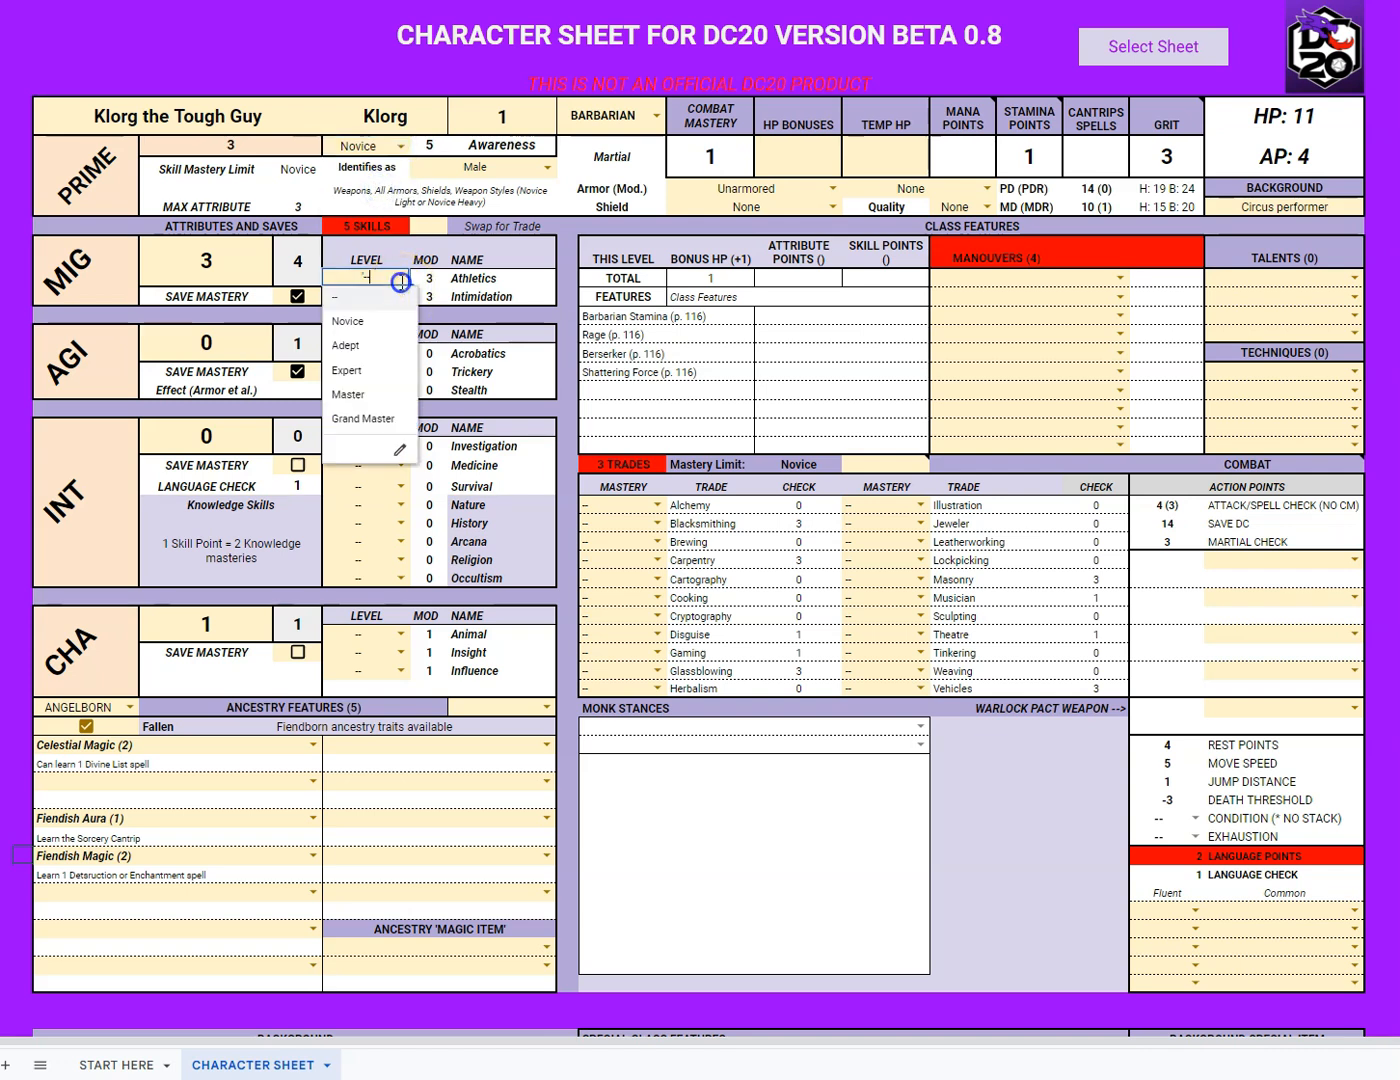
pyautogui.click(381, 319)
pyautogui.click(401, 297)
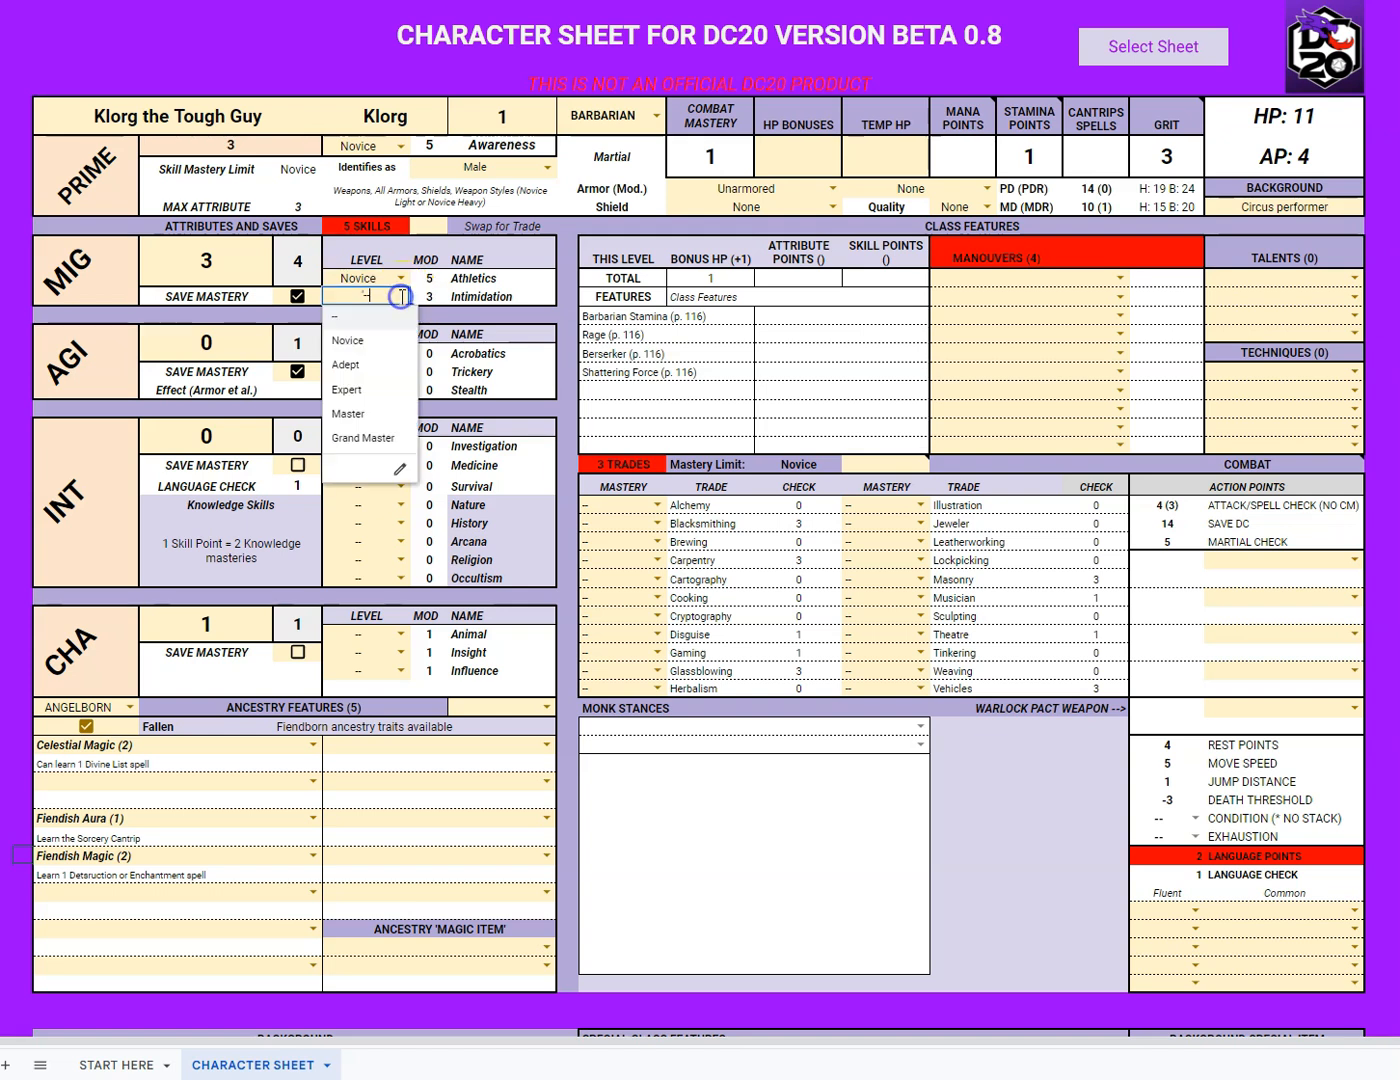
pyautogui.click(382, 337)
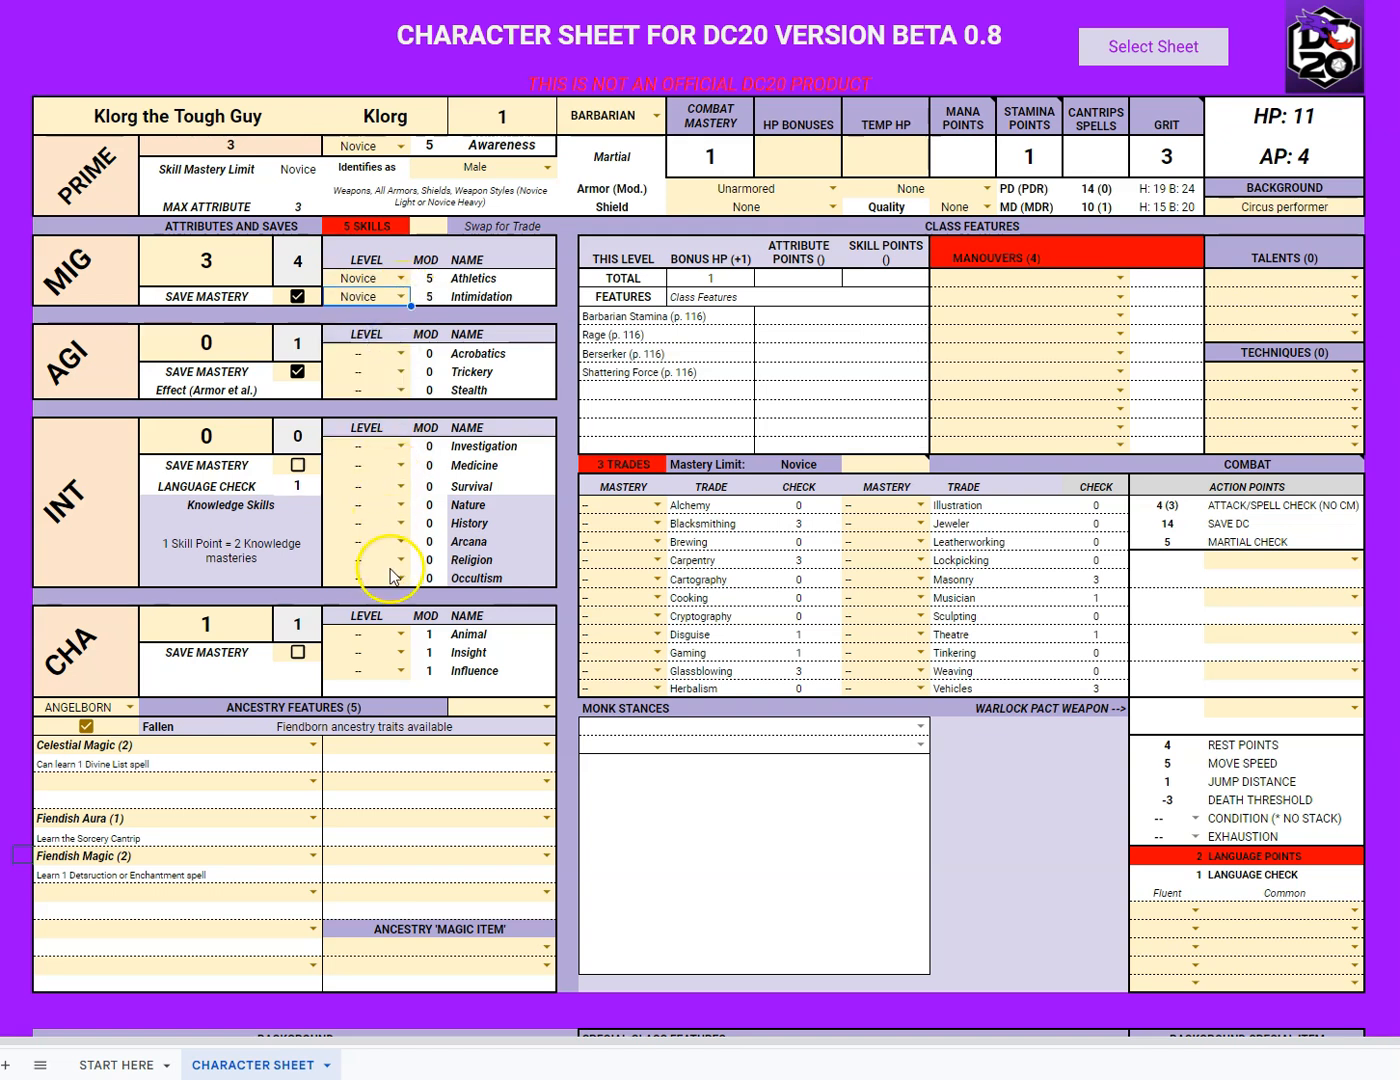
# - Set the Investigation and Survival skill levels under INT to Novice
pyautogui.click(402, 450)
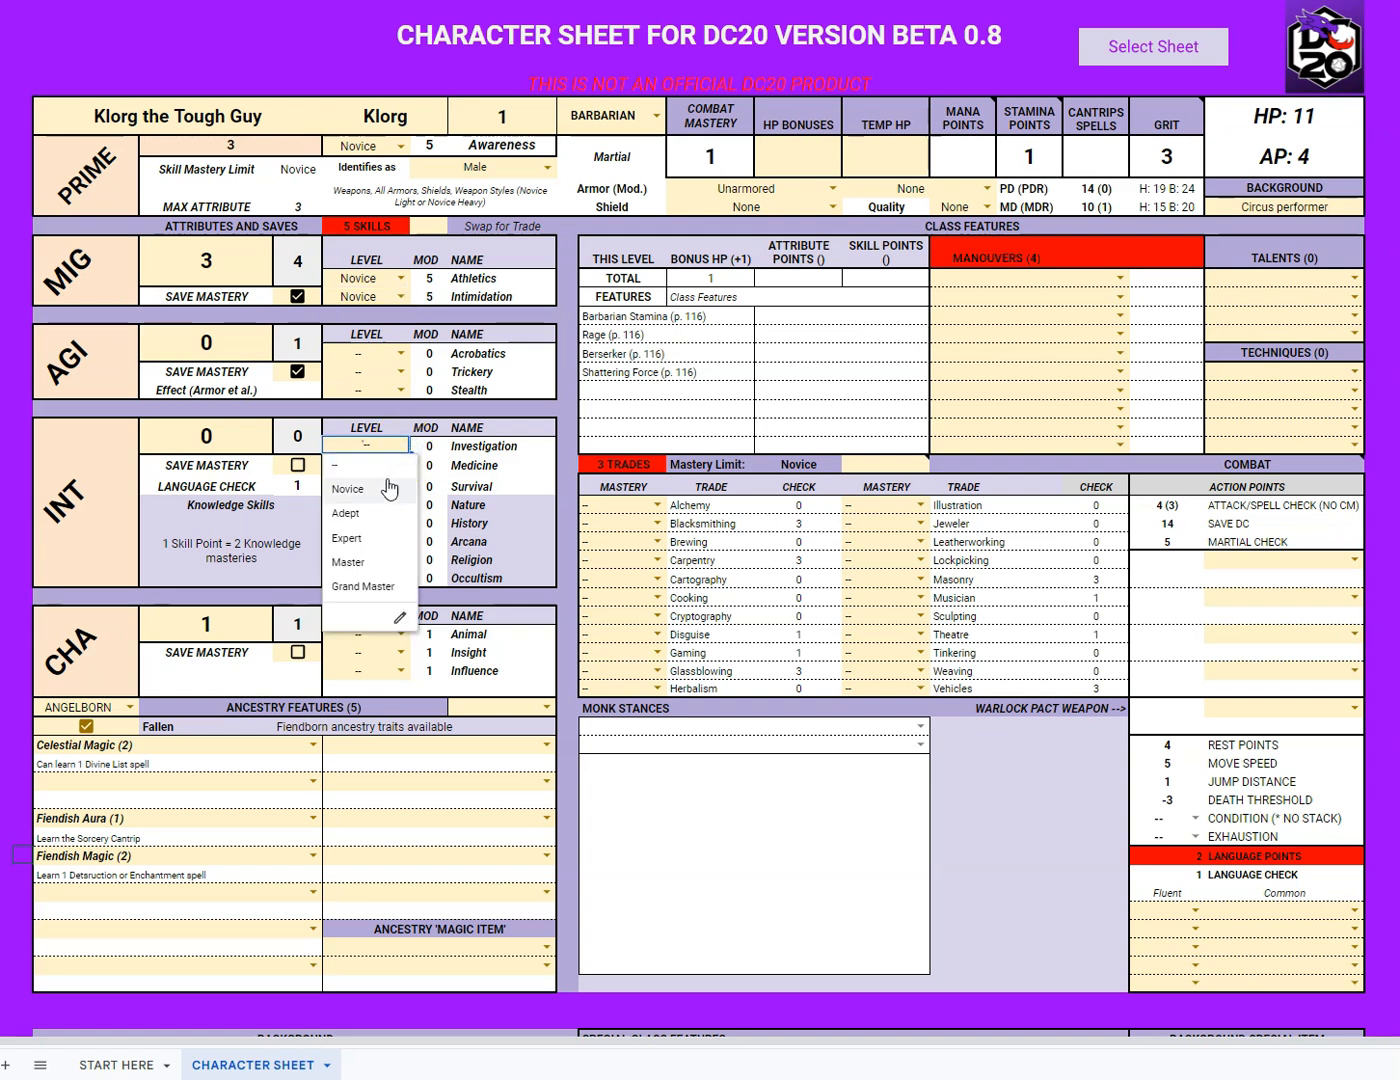
pyautogui.click(388, 485)
pyautogui.click(389, 485)
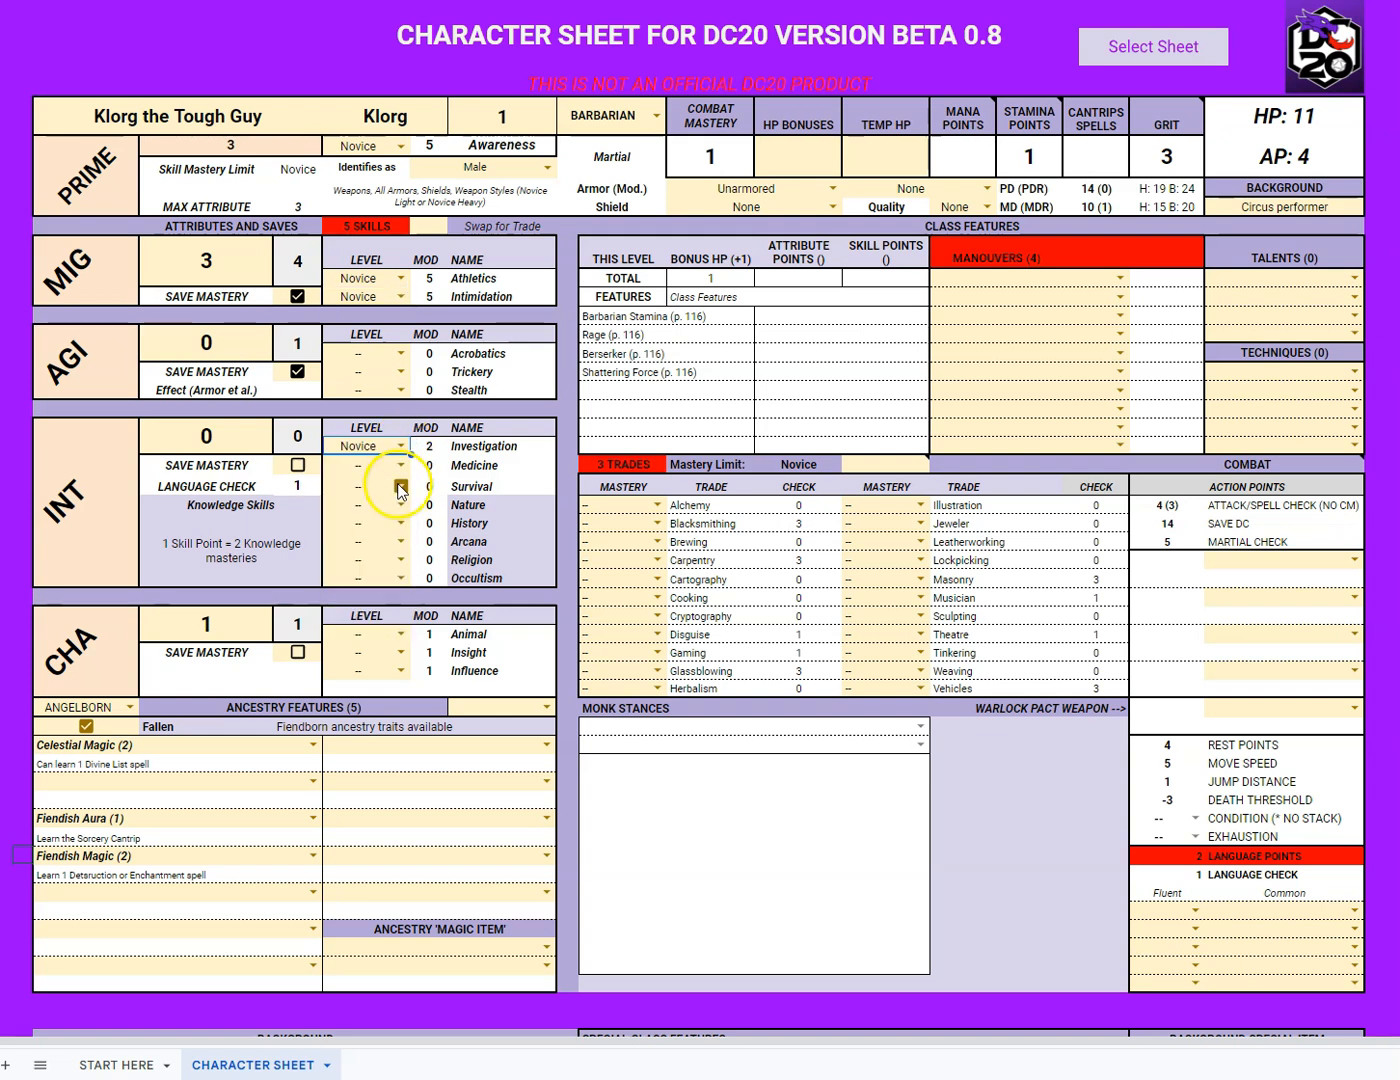
pyautogui.click(366, 531)
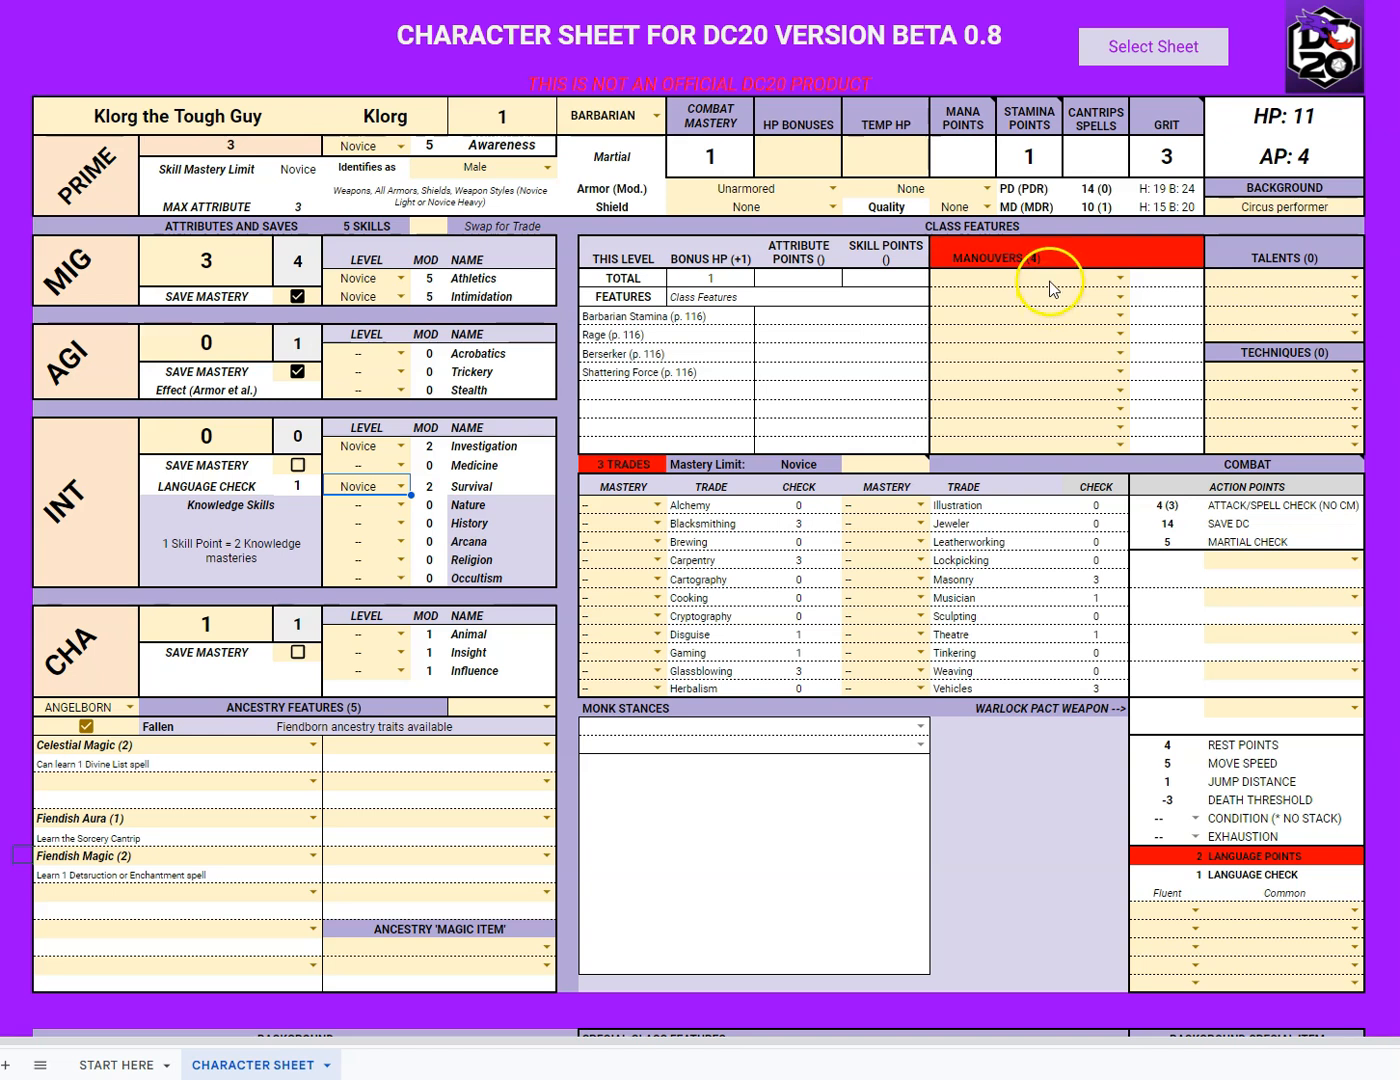
# - Fill the first three manoeuvre rows with the attack manoeuvres Extend Attack, Power Attack and Sweep Attack
pyautogui.click(1120, 277)
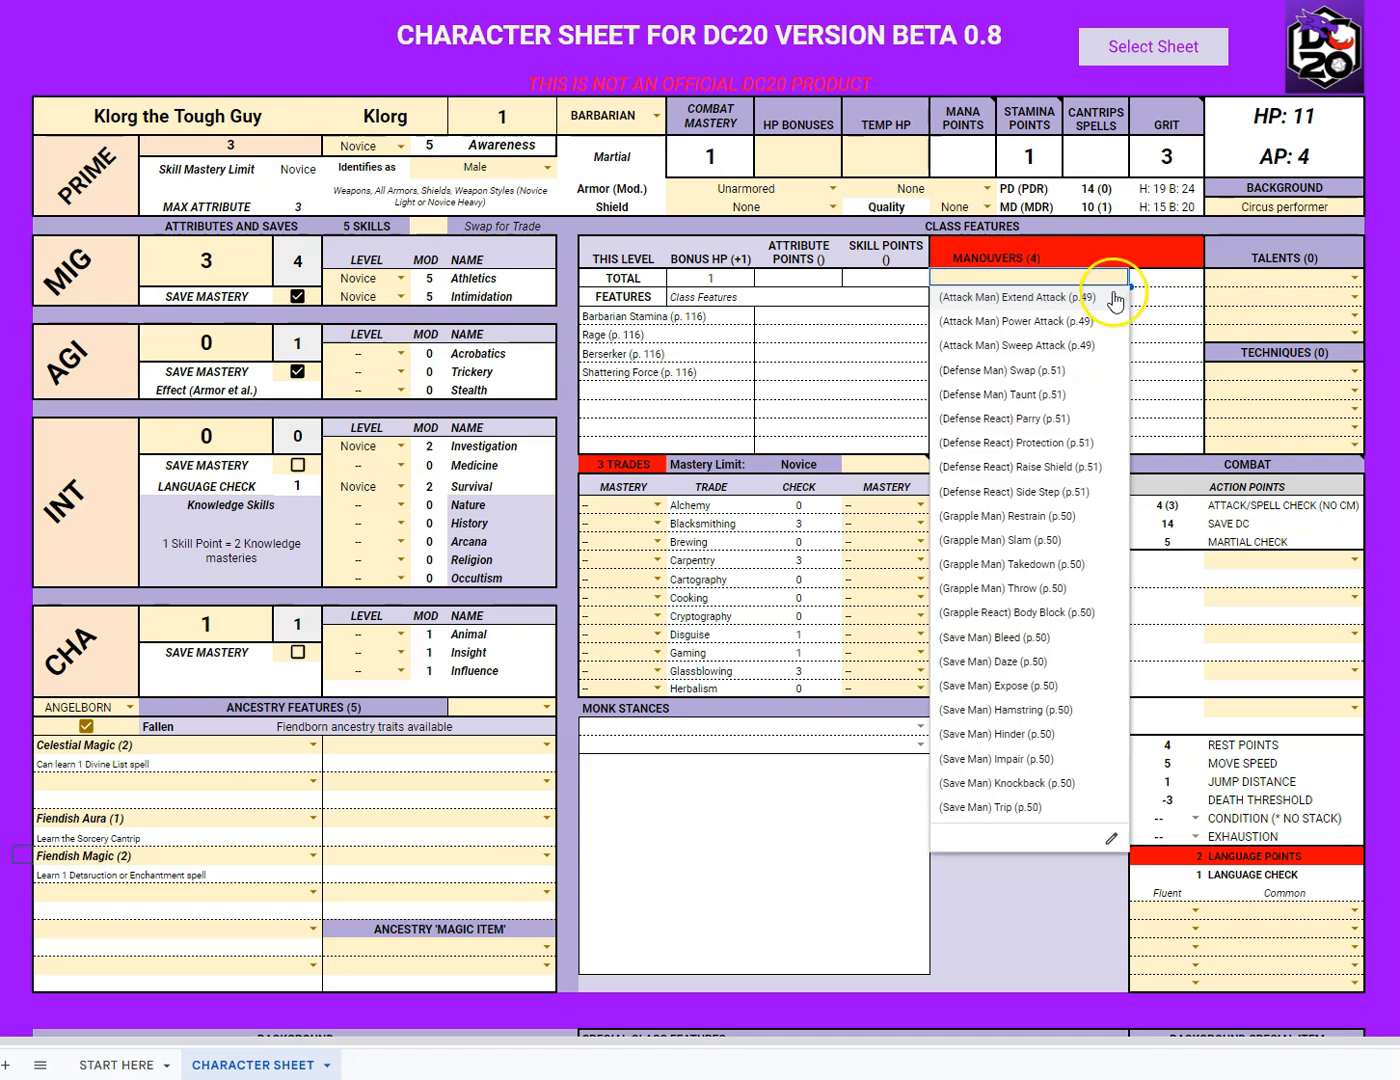
pyautogui.click(1017, 297)
pyautogui.click(1113, 297)
pyautogui.click(1031, 341)
pyautogui.click(1116, 315)
pyautogui.click(1012, 383)
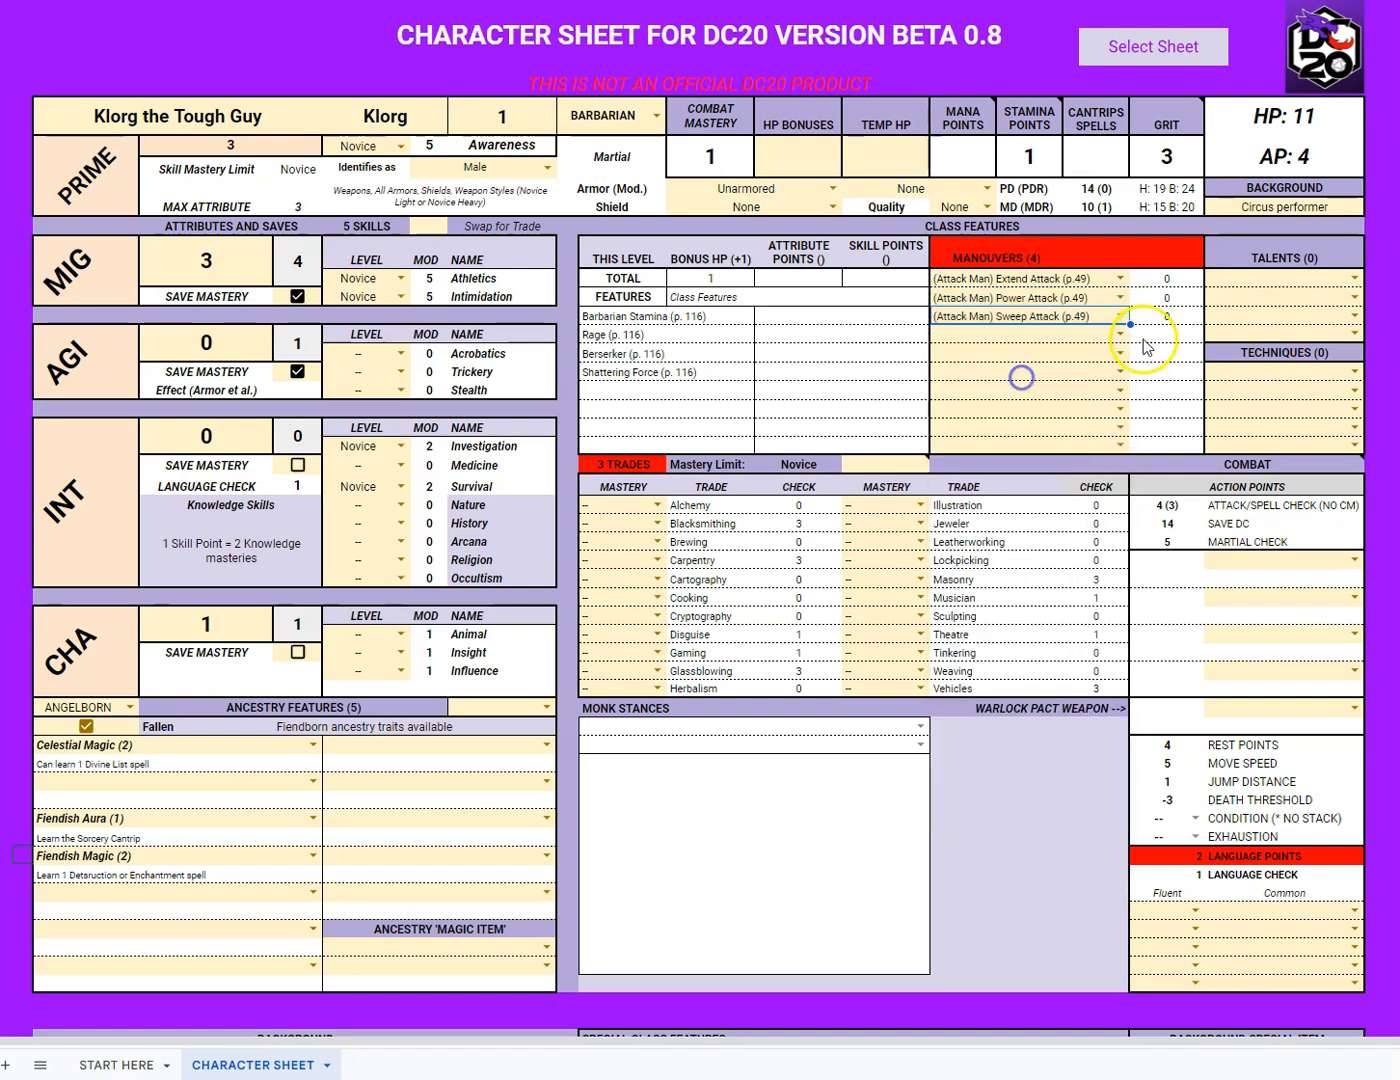
# - Fill the next four manoeuvre rows with Throw, Bleed, Daze and a second Daze
pyautogui.click(1119, 336)
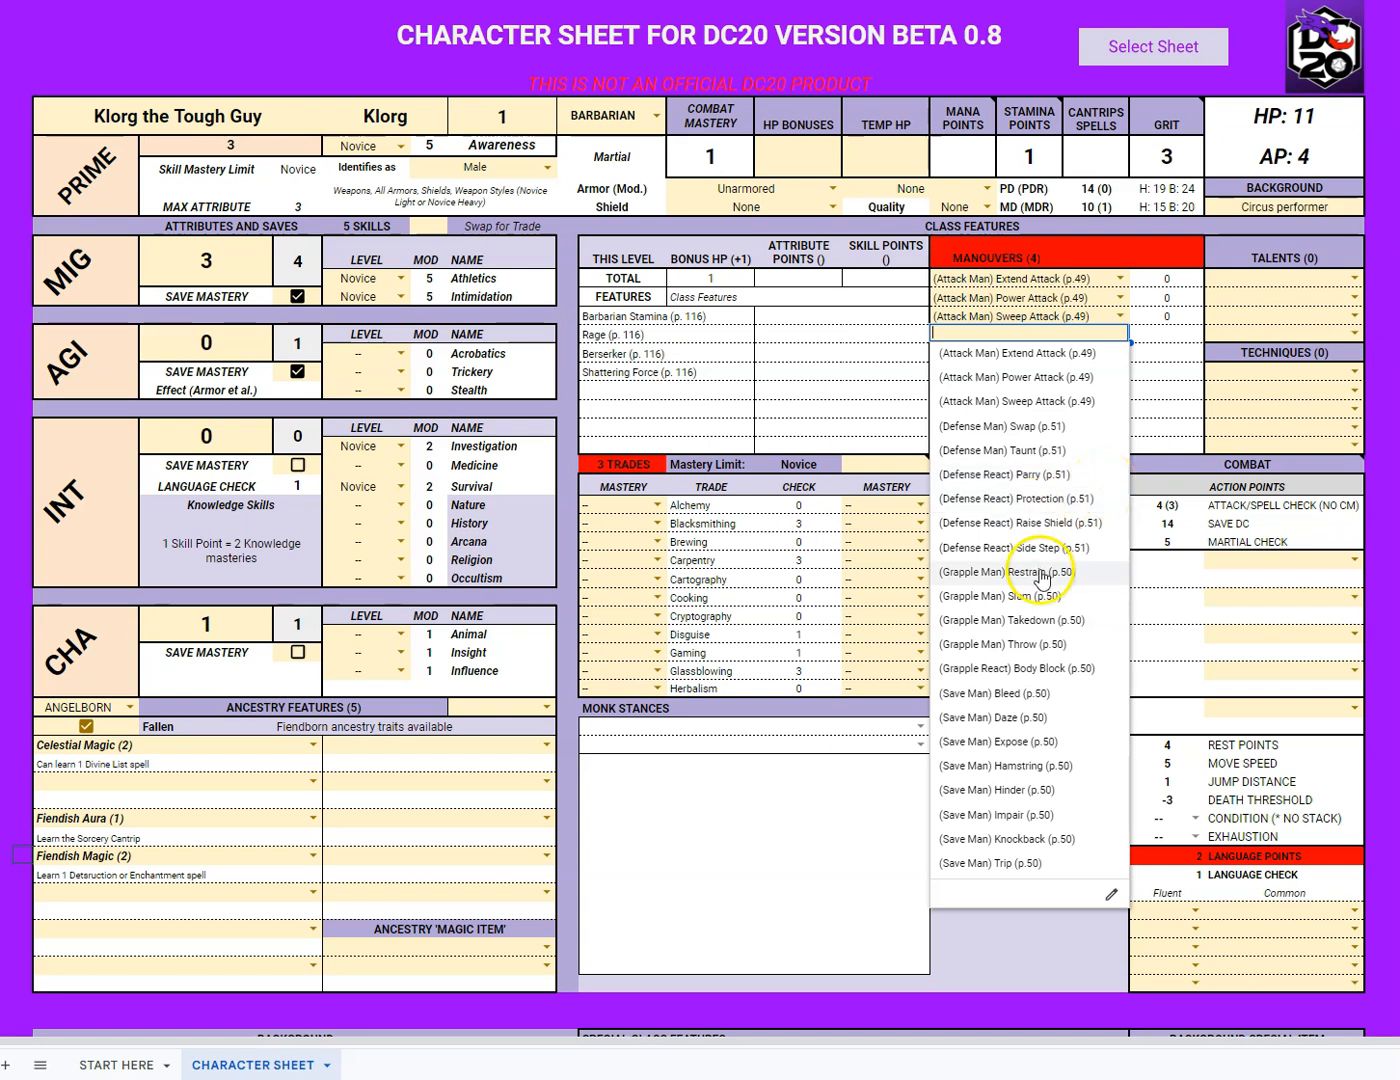
pyautogui.click(1012, 649)
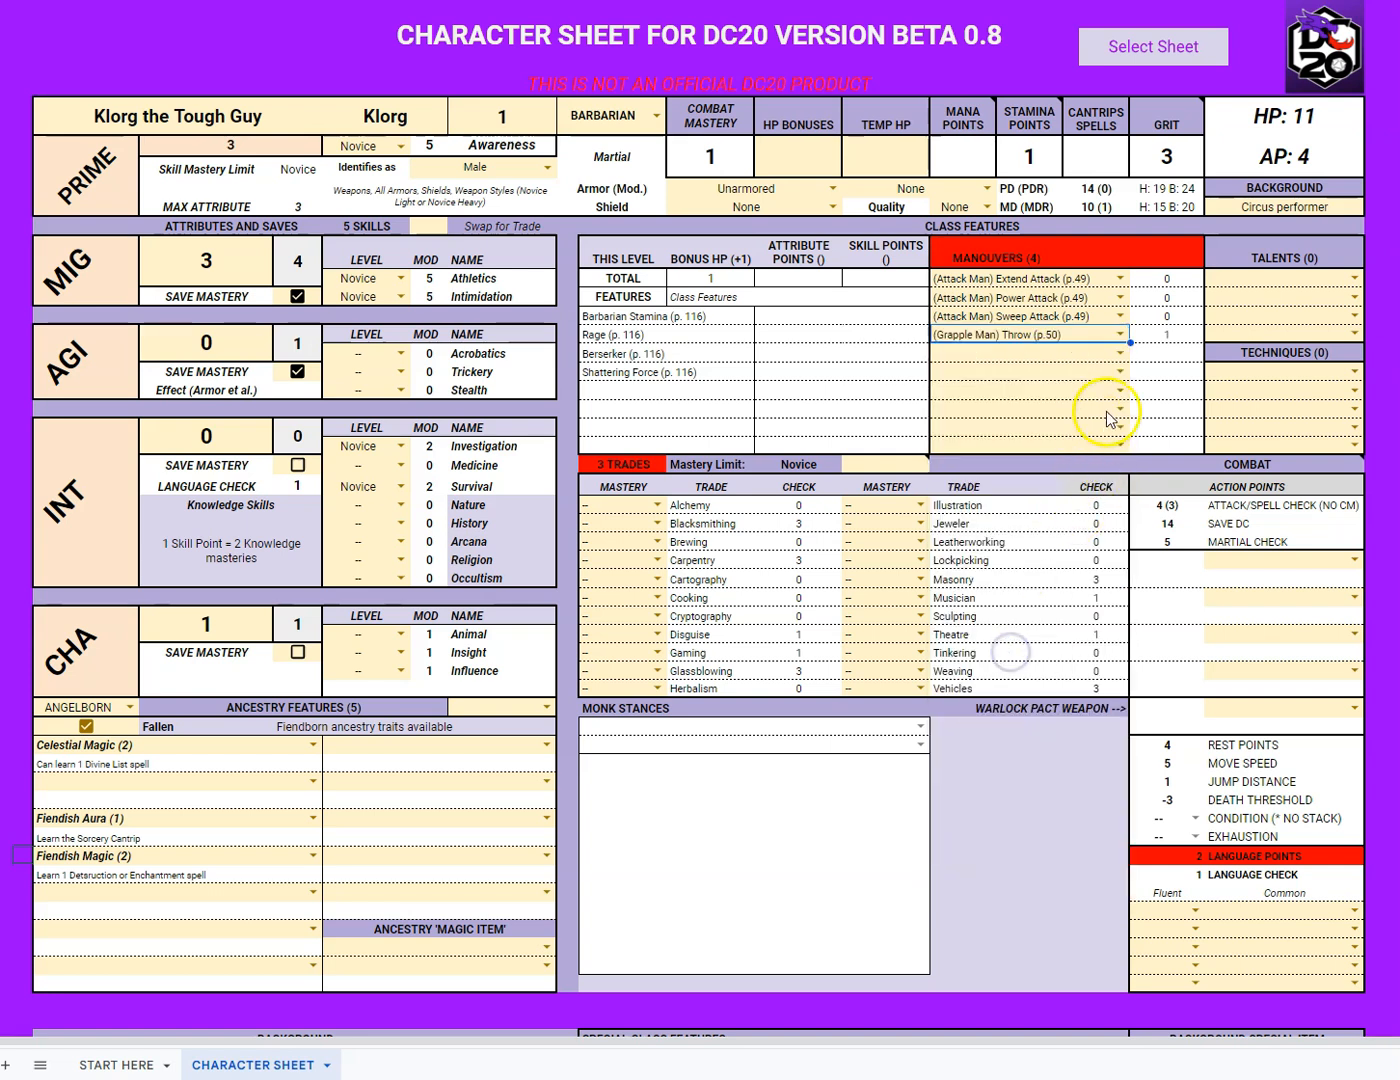
pyautogui.click(1118, 352)
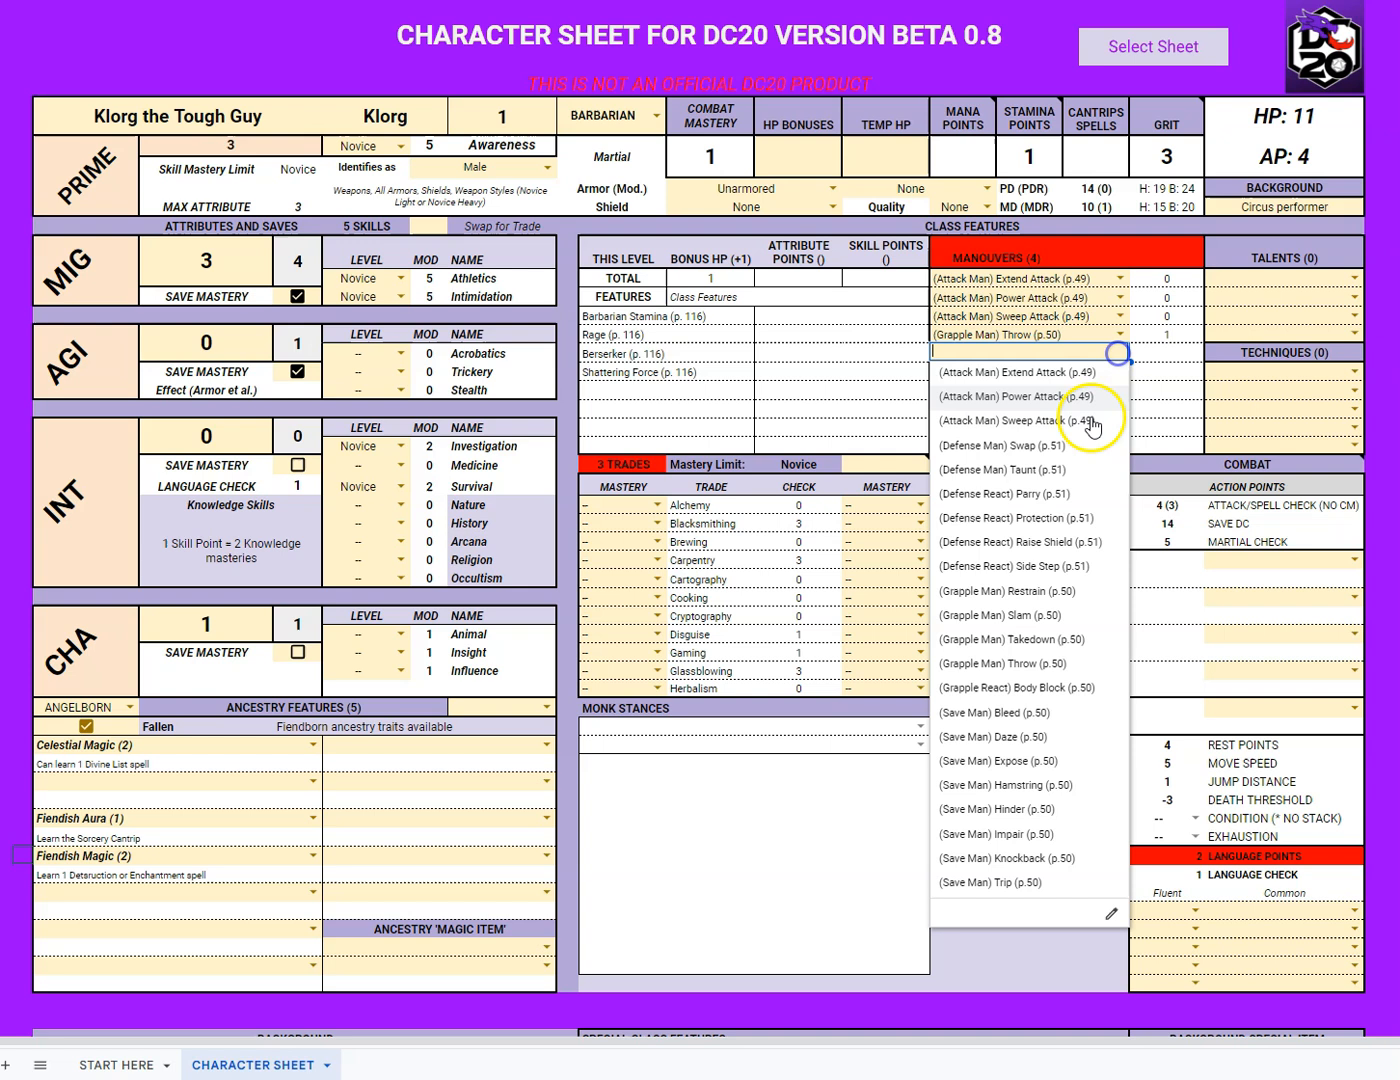
pyautogui.click(1030, 712)
pyautogui.click(1118, 375)
pyautogui.click(1055, 764)
pyautogui.click(1118, 392)
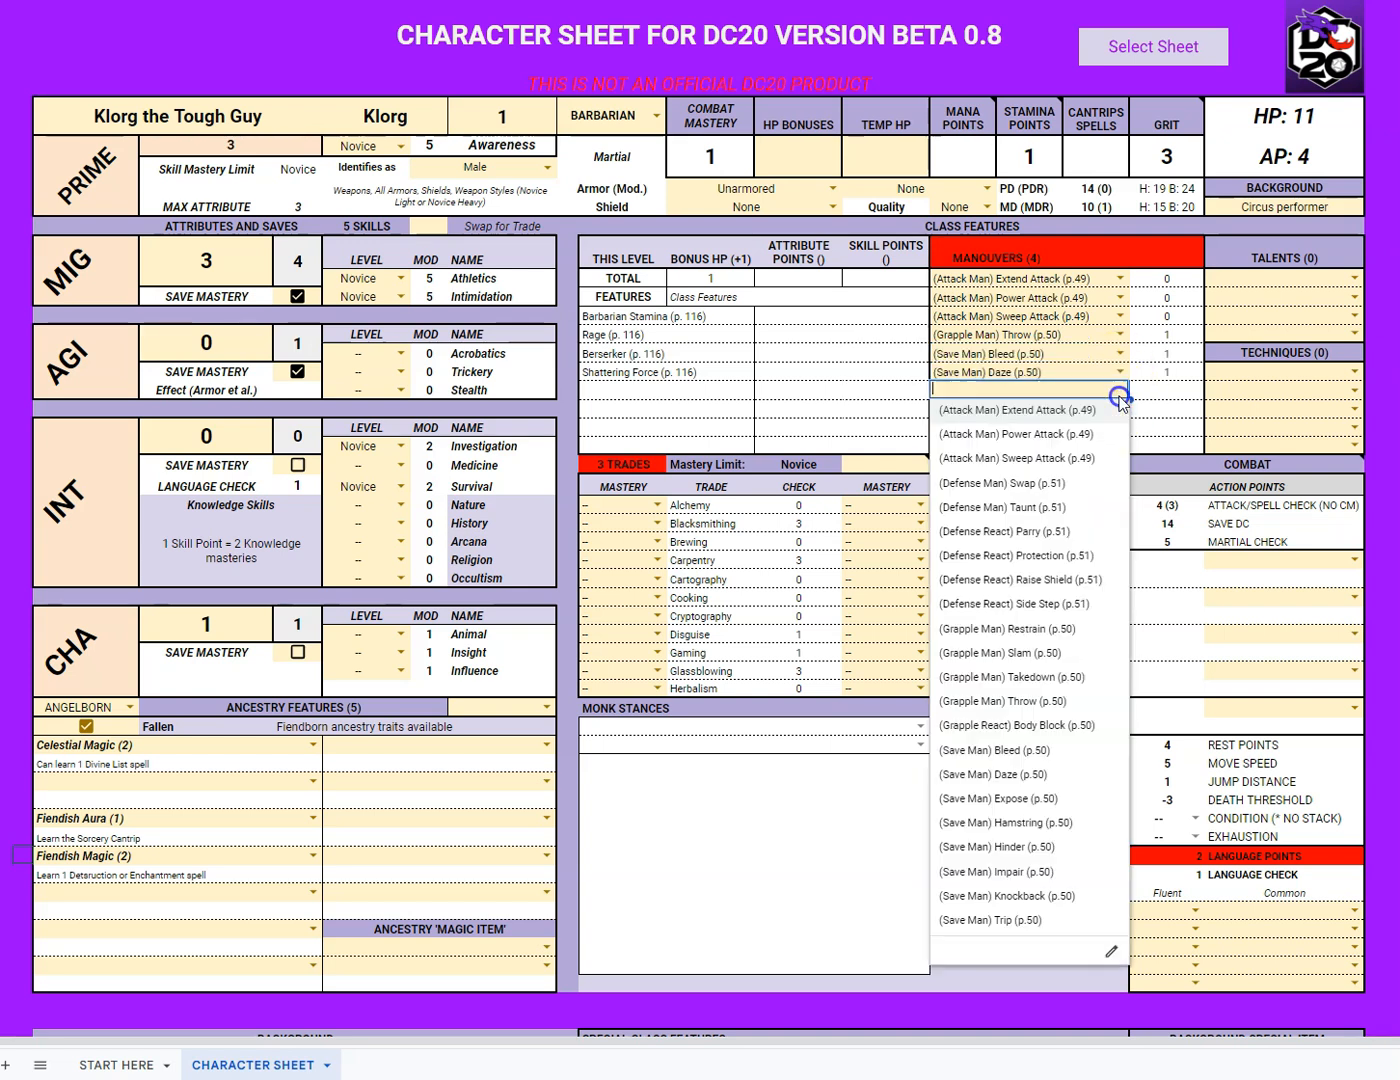
pyautogui.click(1088, 778)
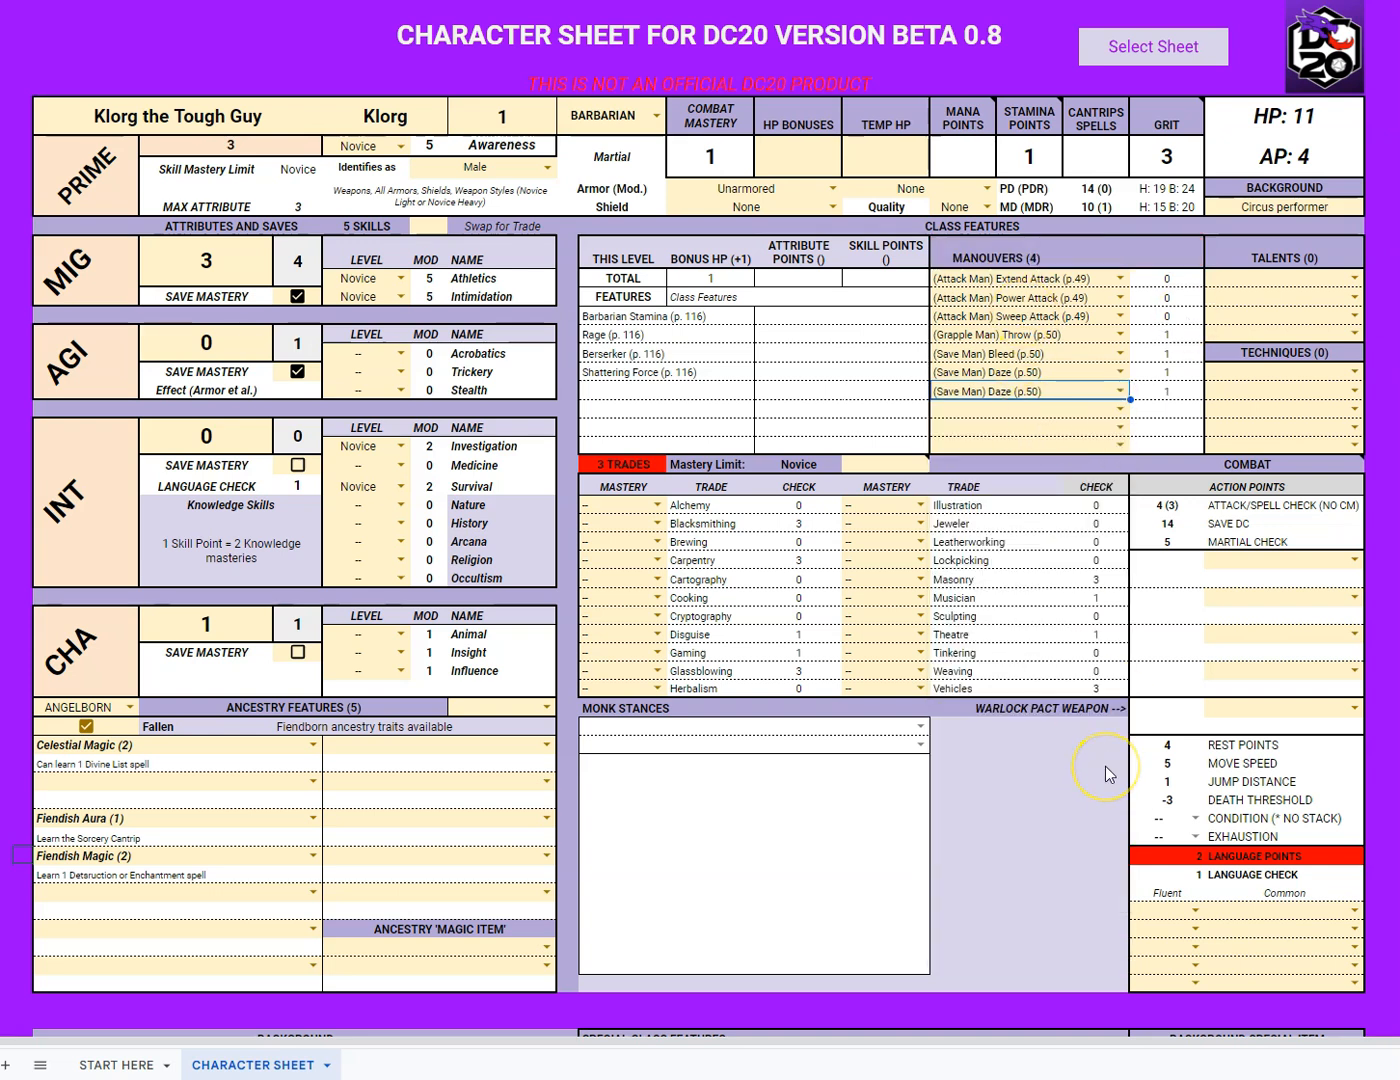
# - Set the Blacksmithing, Glassblowing and Masonry trade masteries to Novice
pyautogui.click(663, 524)
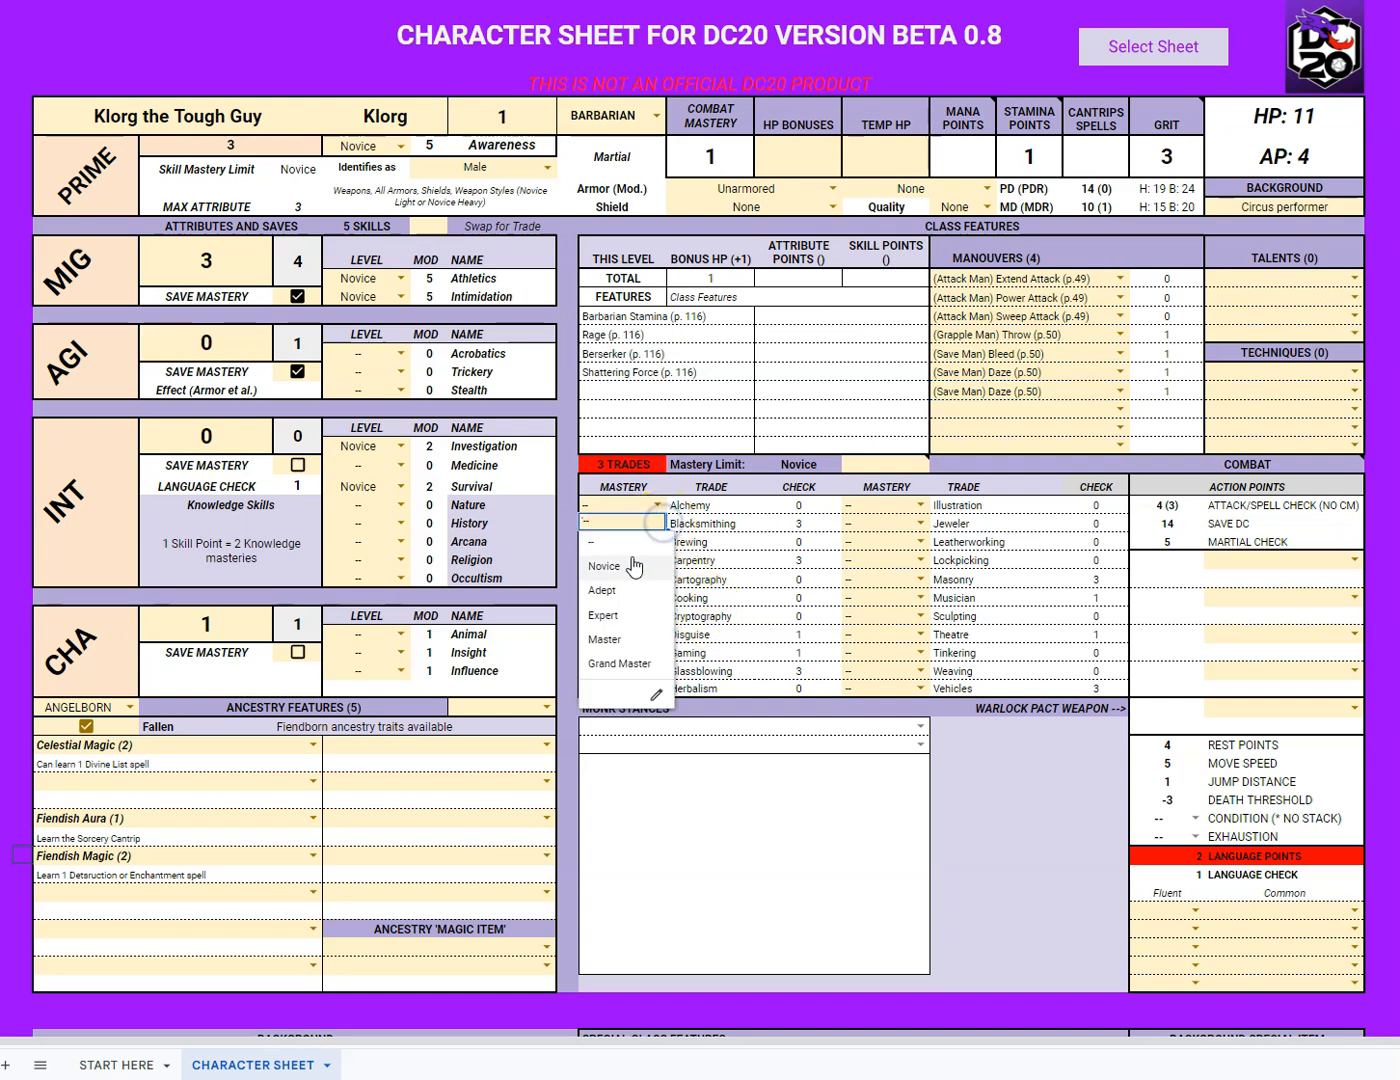
pyautogui.click(630, 560)
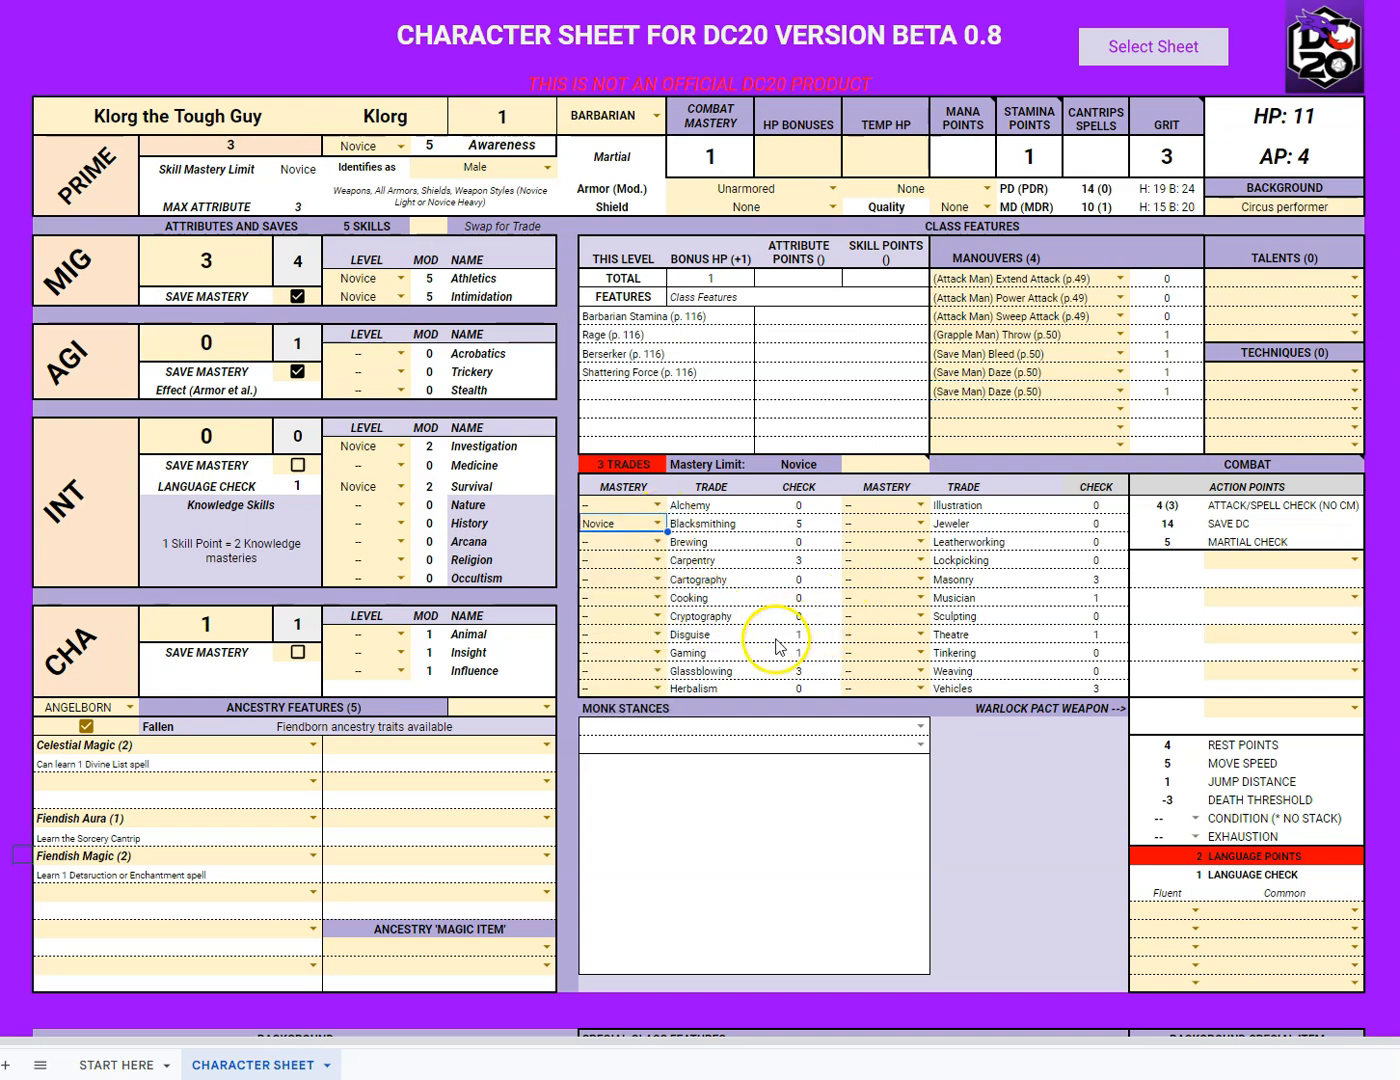
pyautogui.click(657, 671)
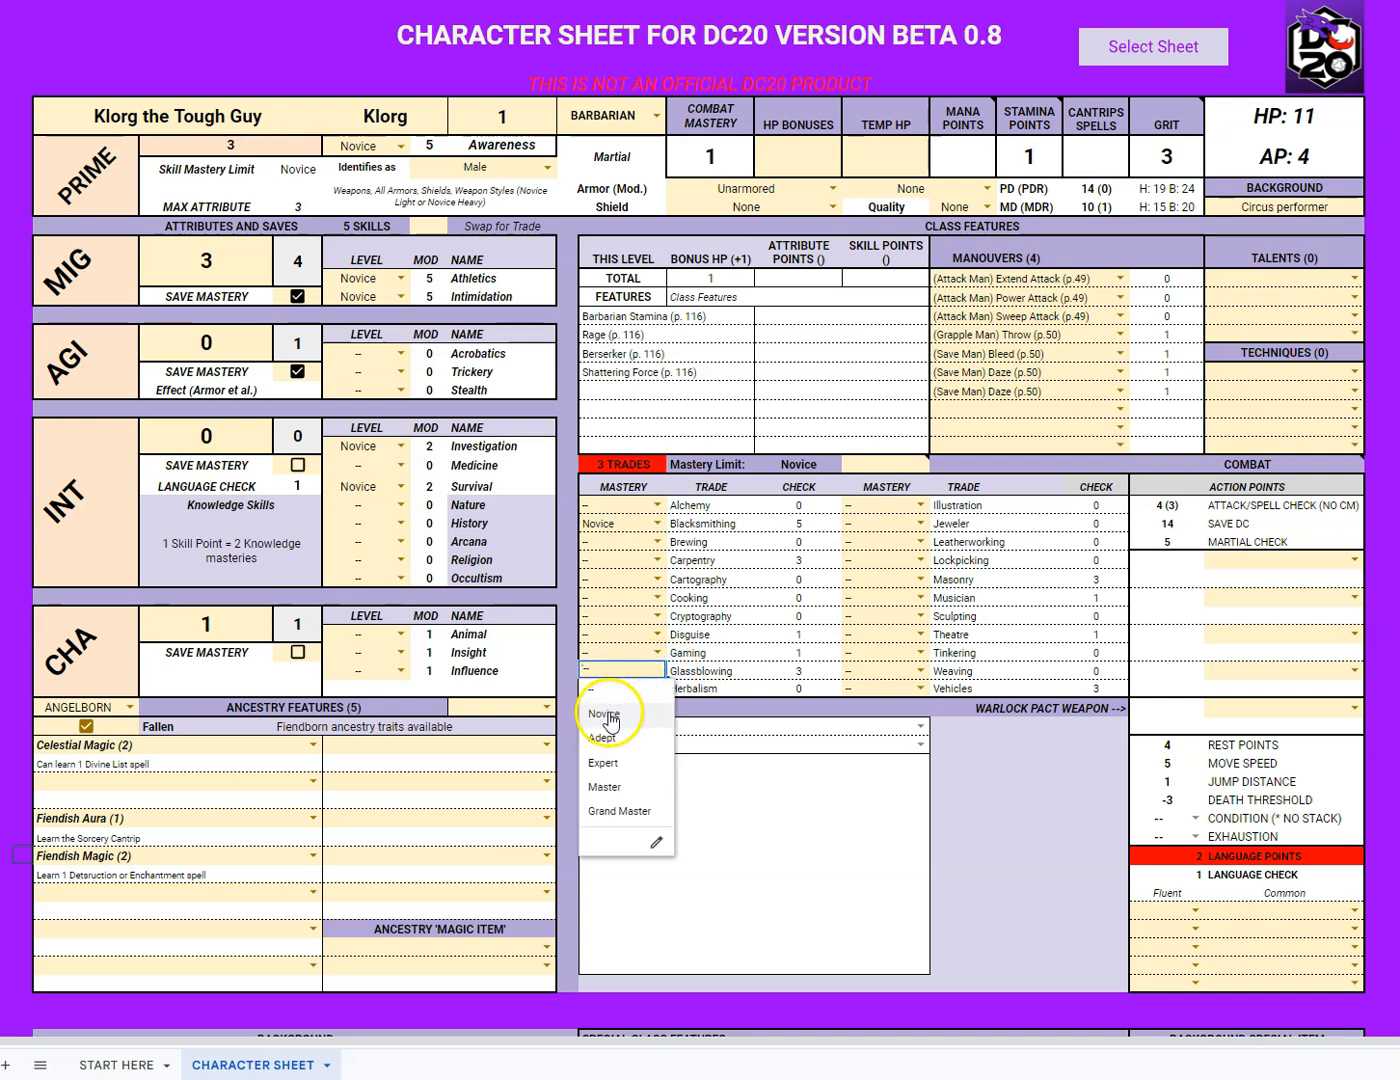
pyautogui.click(603, 709)
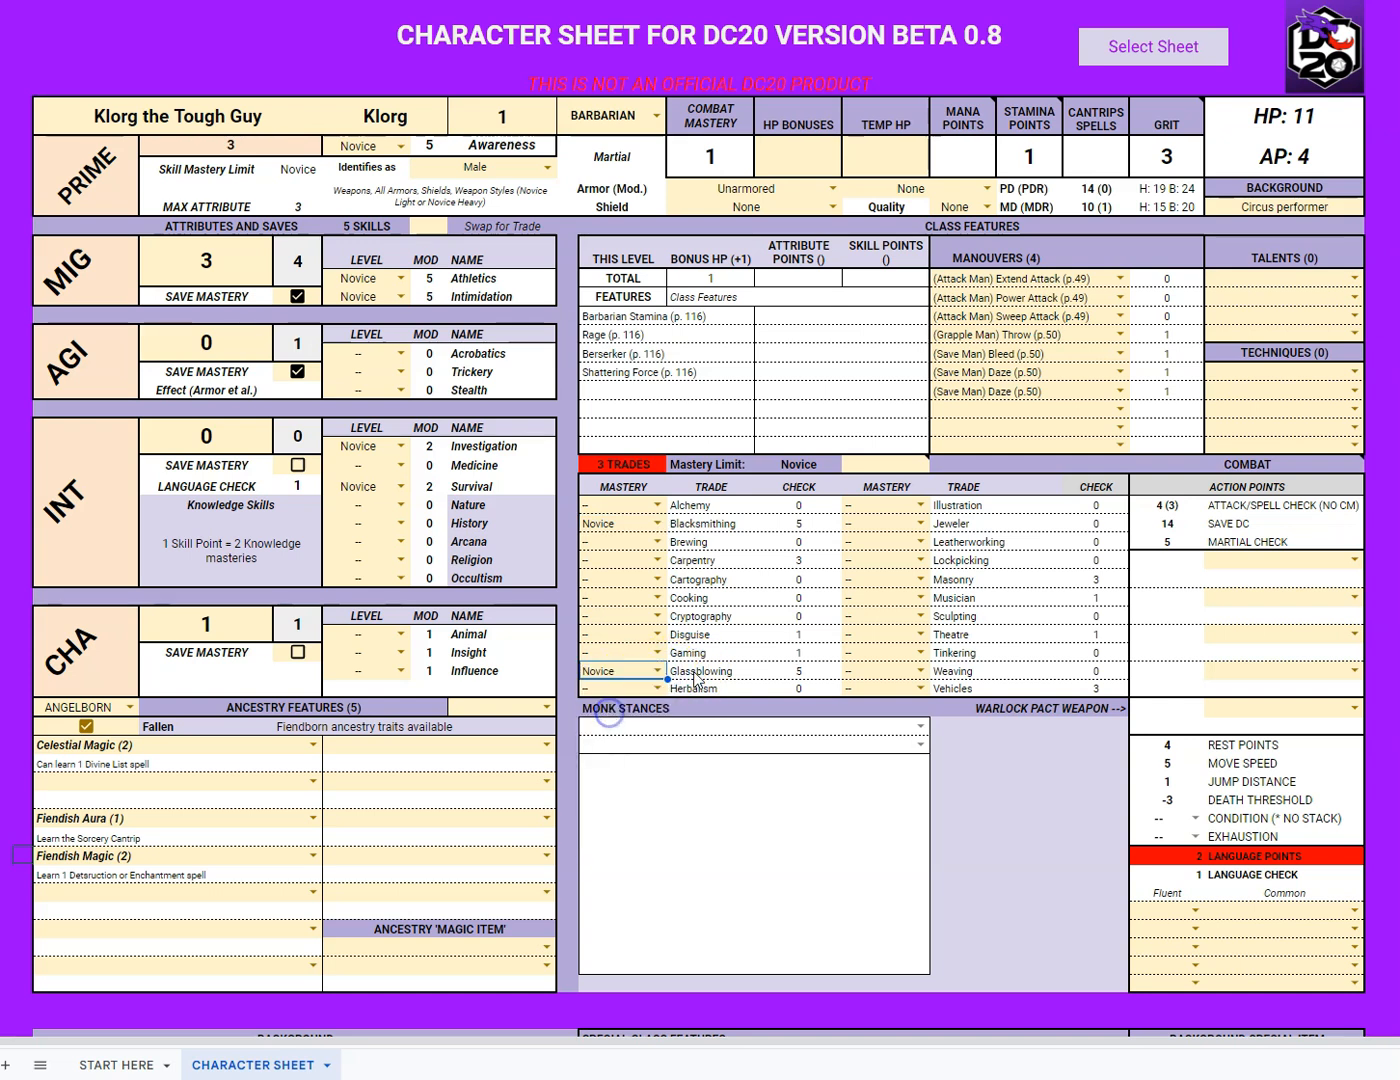
pyautogui.click(921, 578)
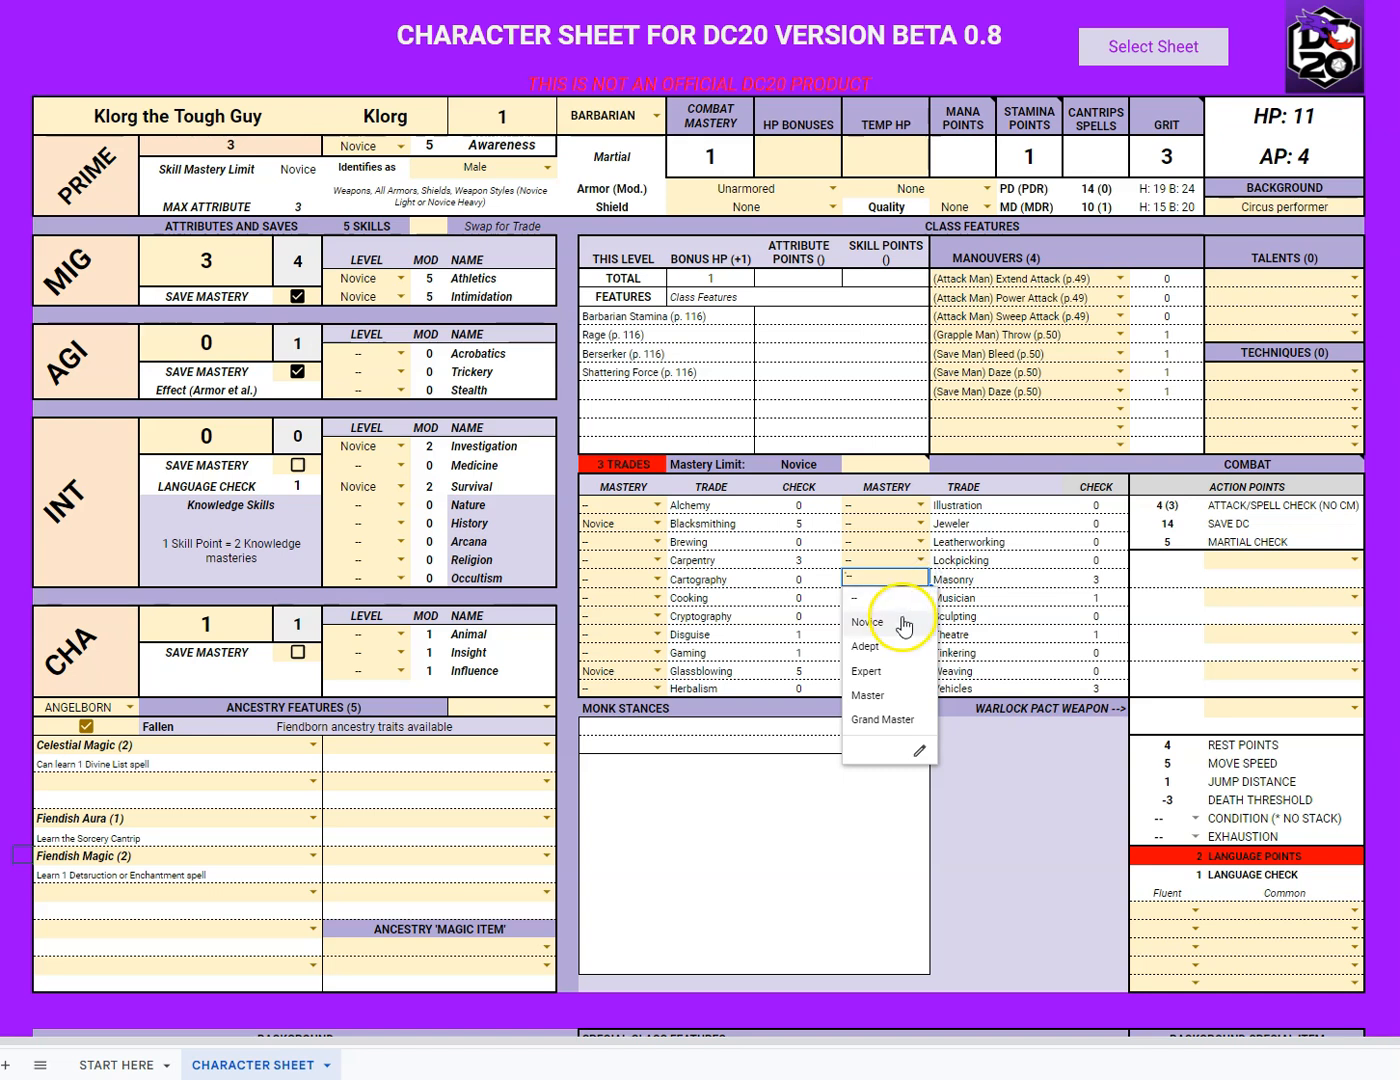
pyautogui.click(902, 621)
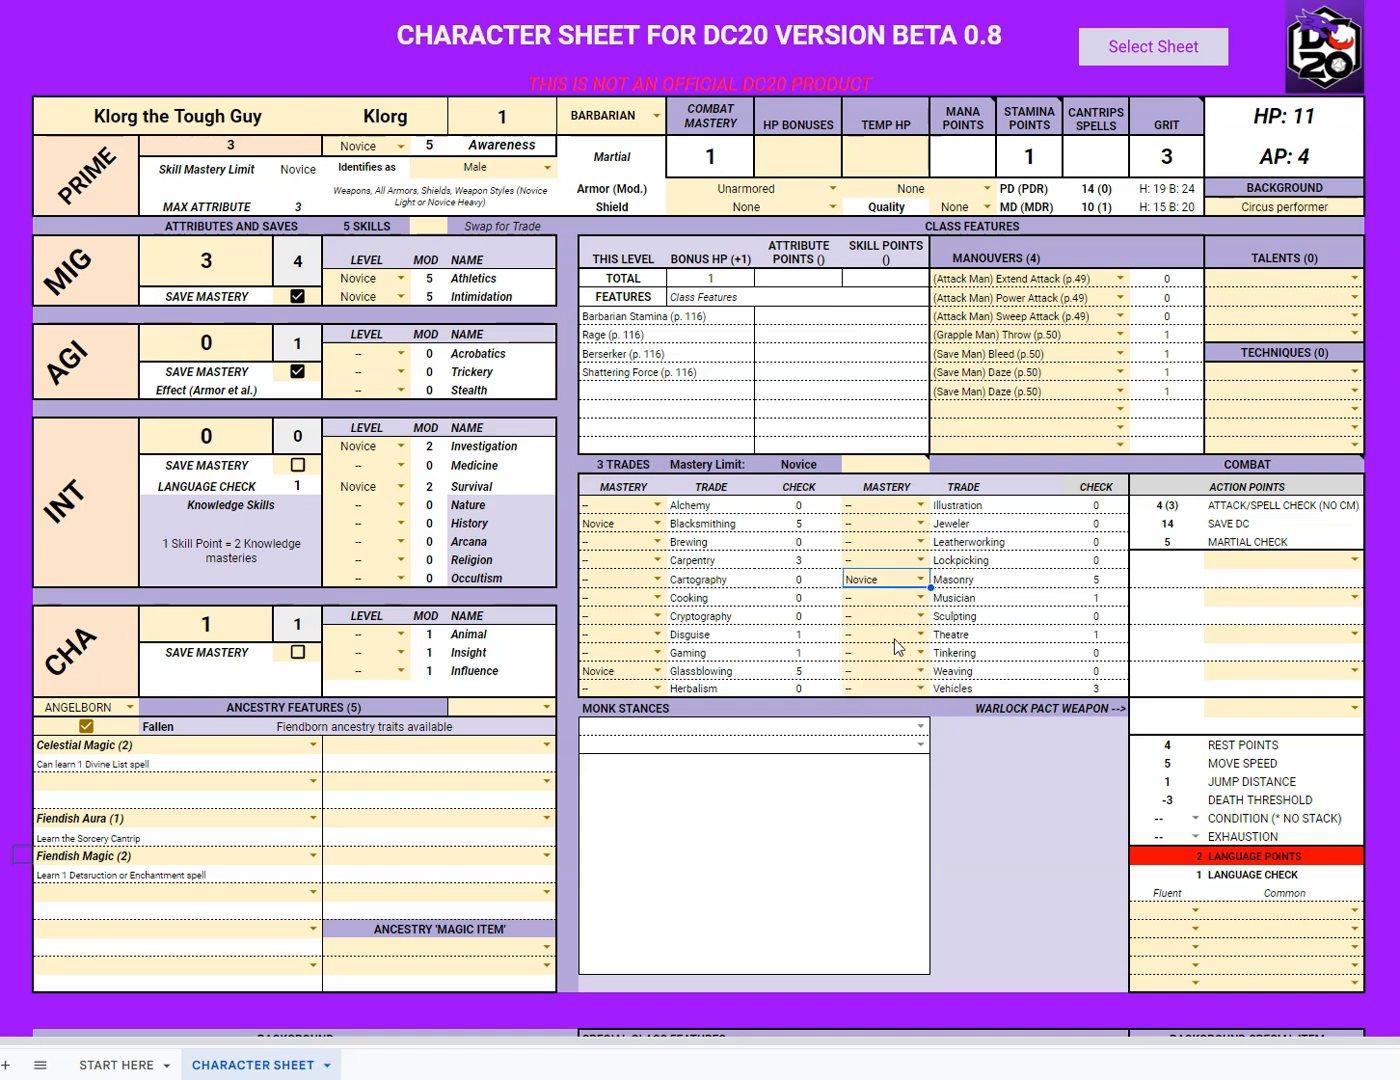
# - Add Orcish (Exotic) as a Fluent language in the first row below Common
pyautogui.click(1193, 910)
pyautogui.click(1178, 953)
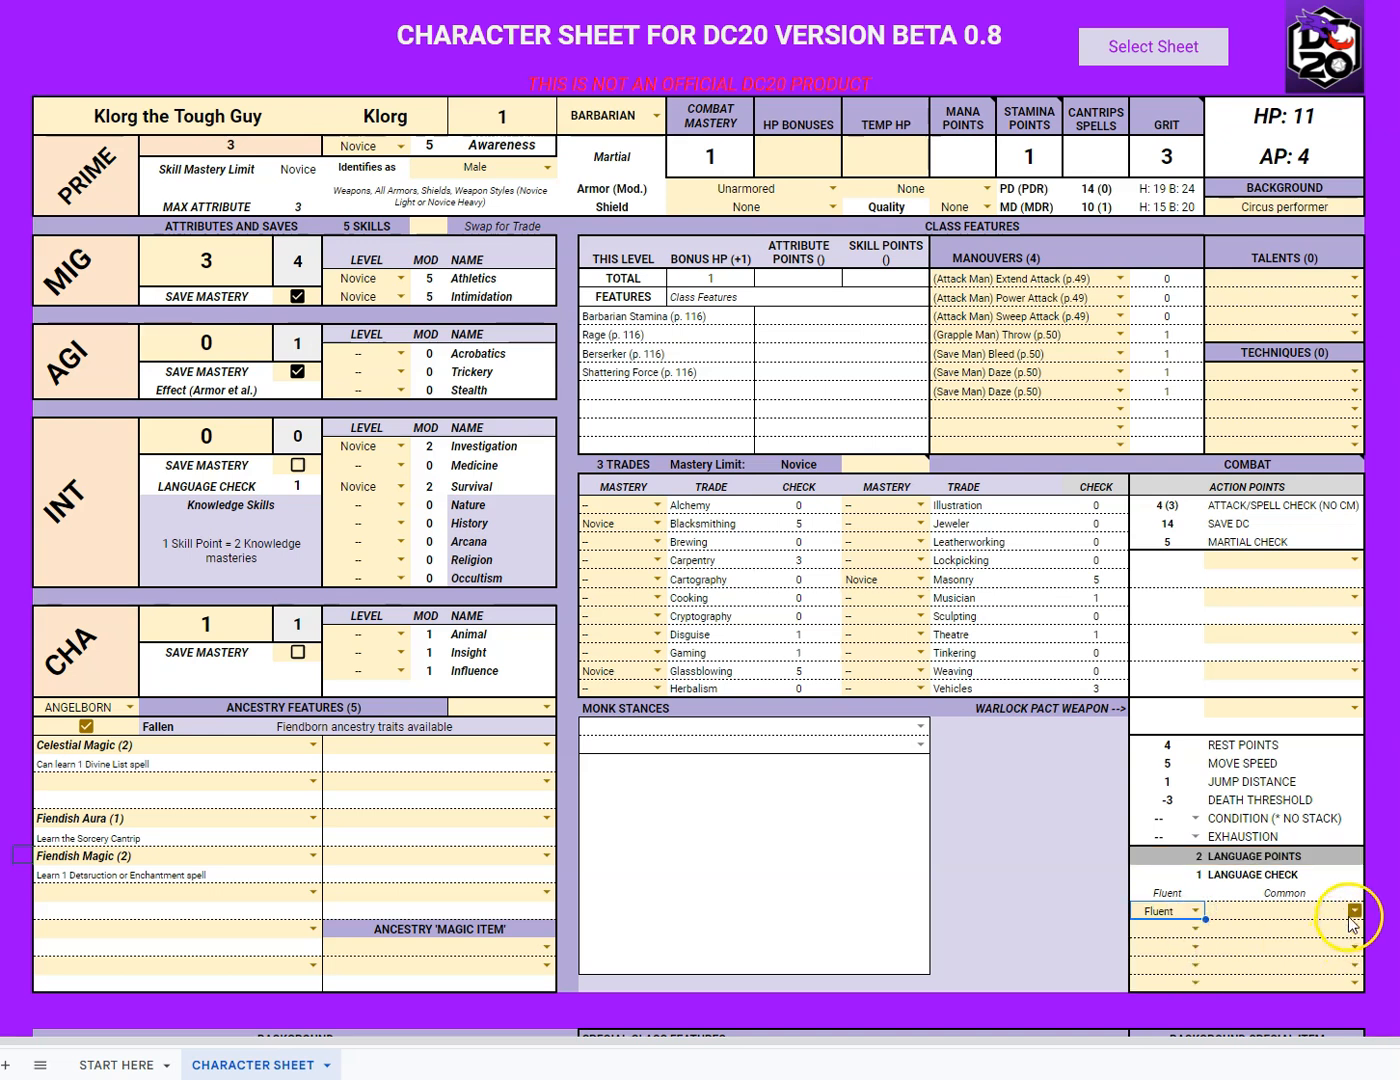
pyautogui.click(1355, 911)
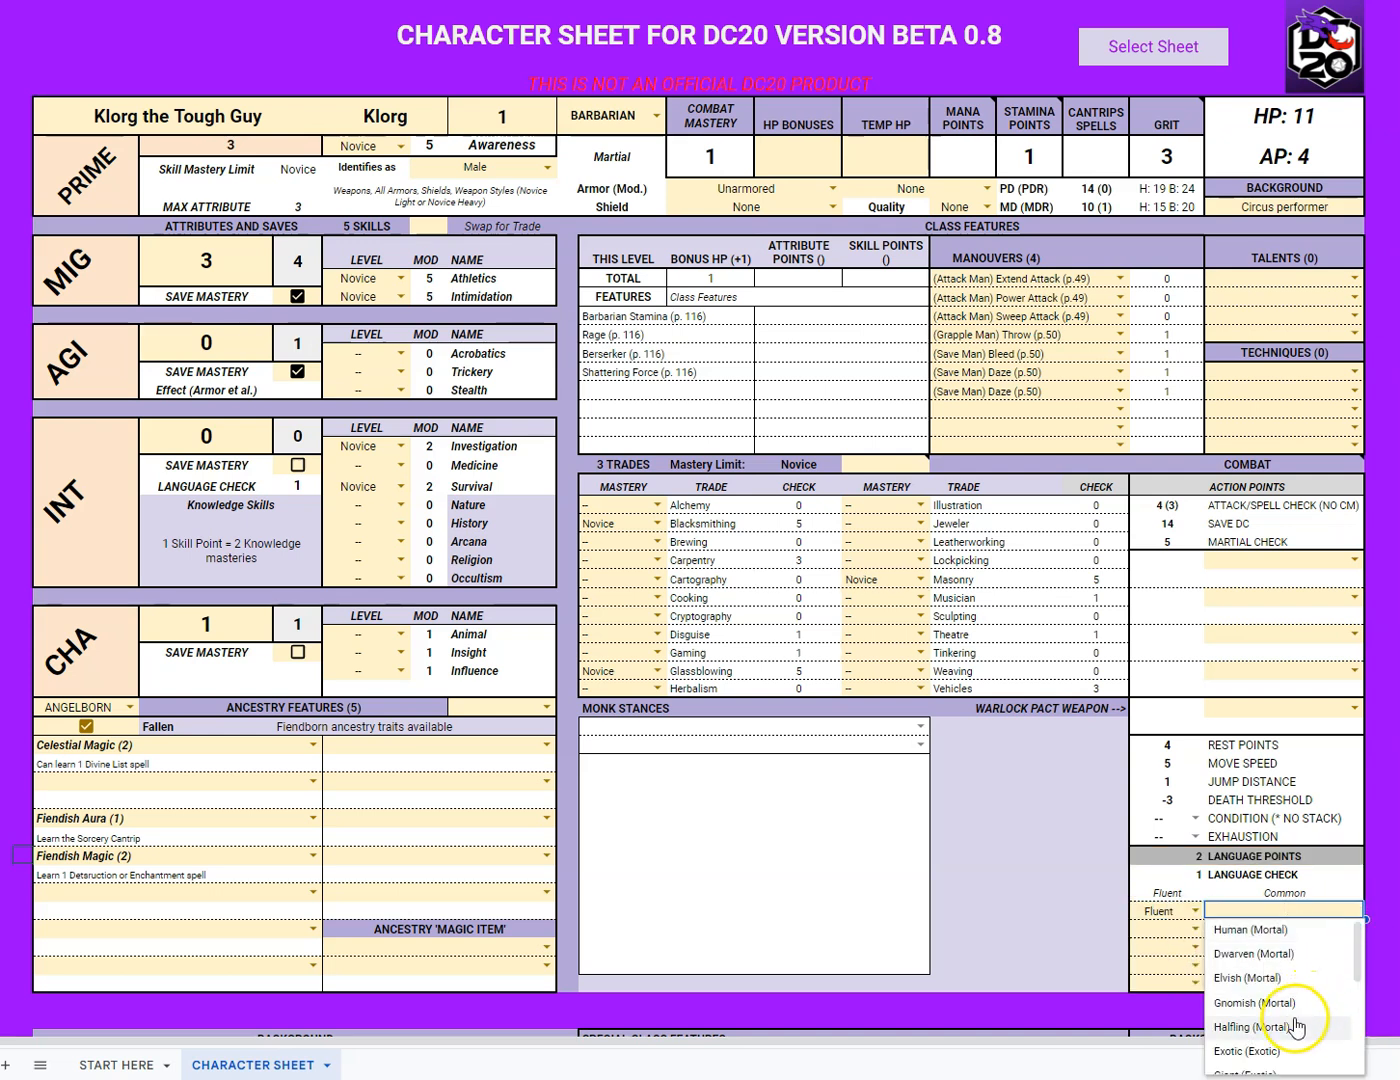
pyautogui.scroll(-2, 1297, 1028)
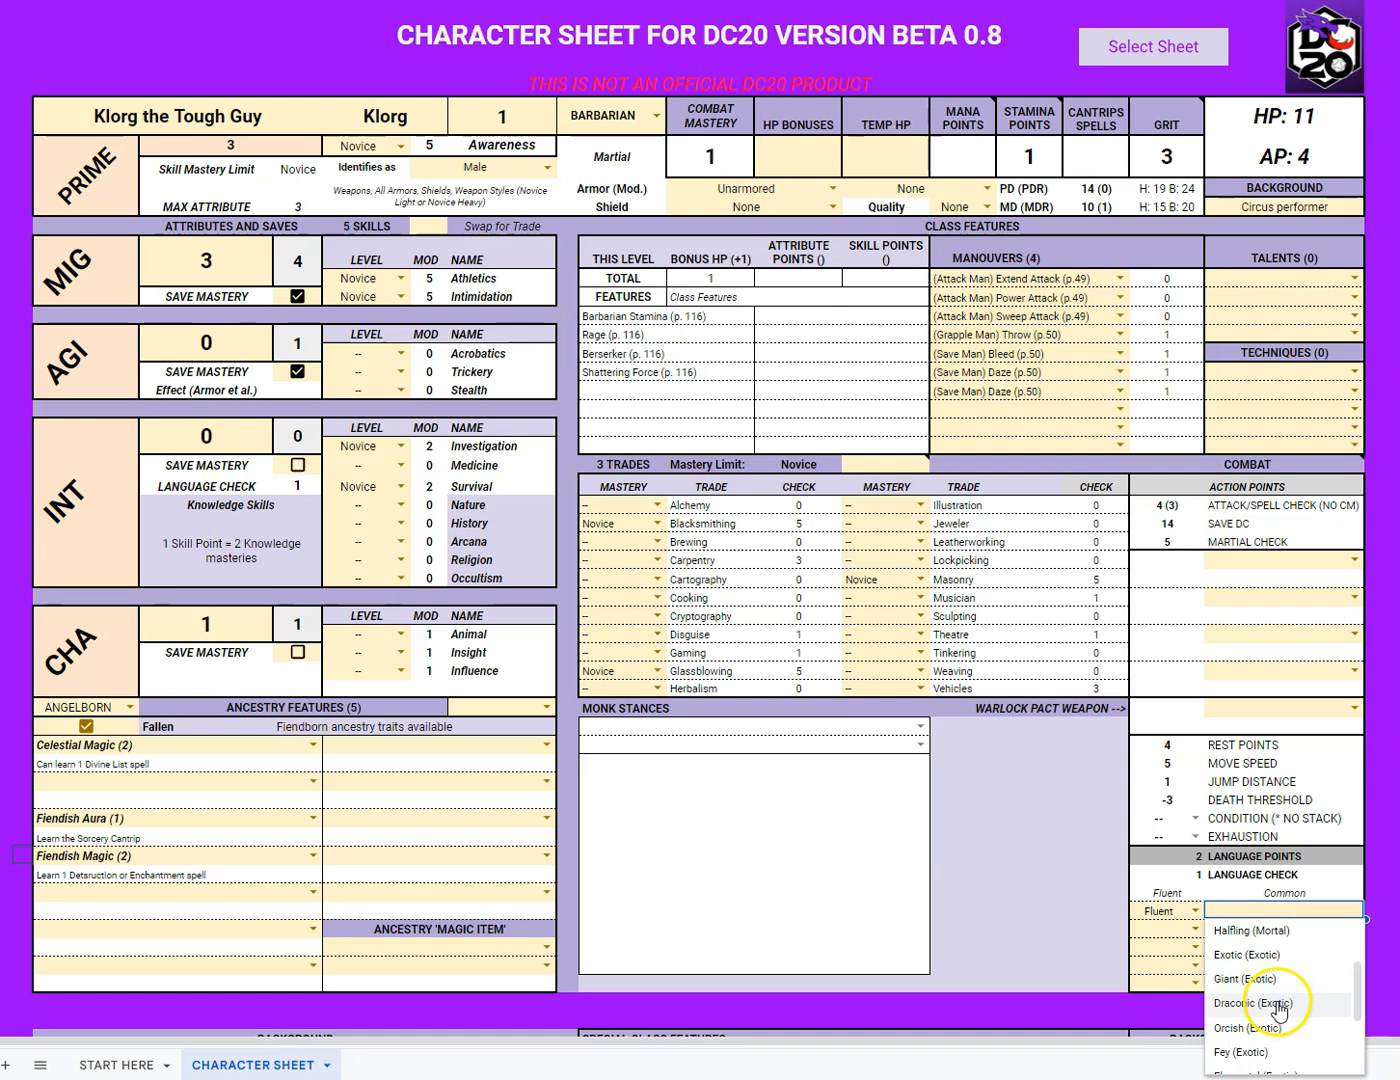
pyautogui.click(1280, 1033)
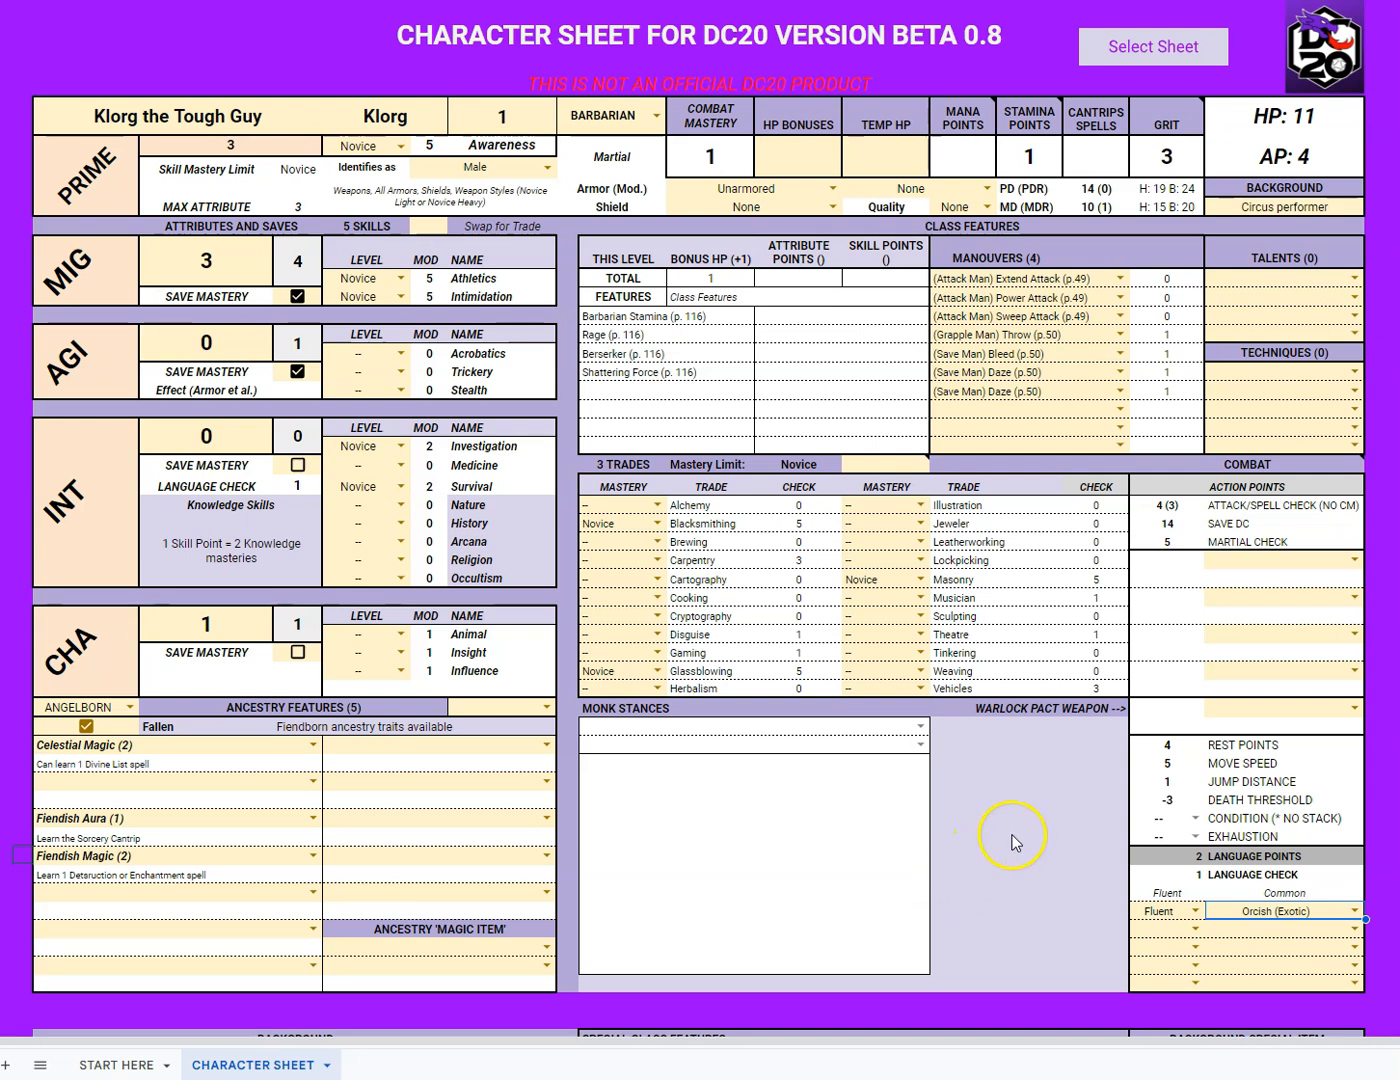
pyautogui.scroll(-9, 1013, 840)
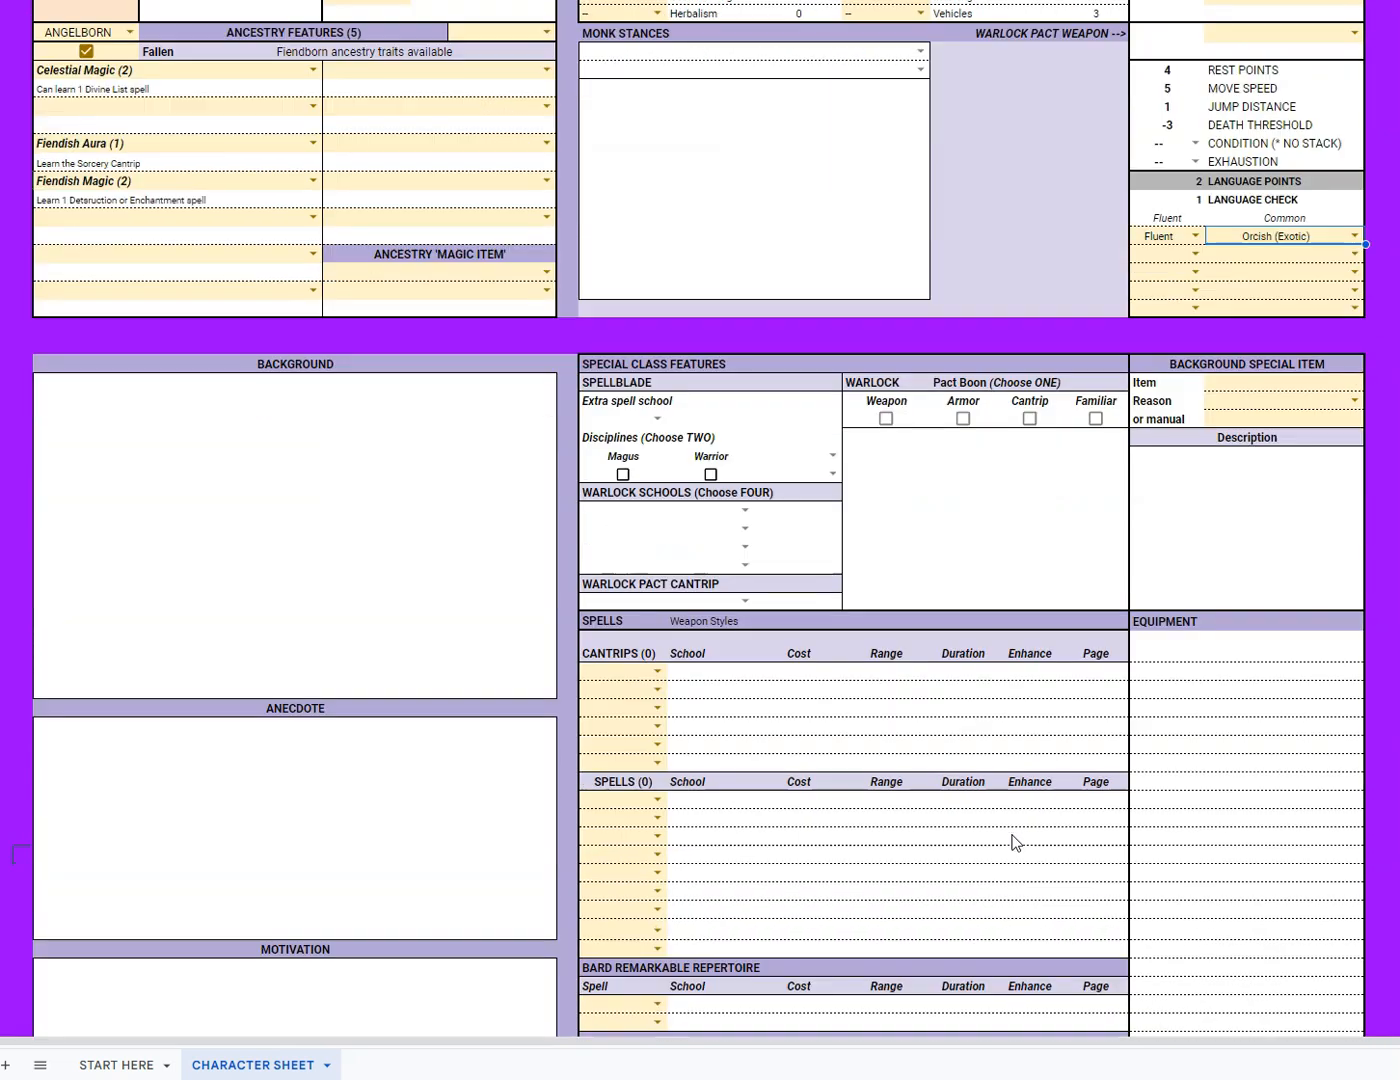
pyautogui.scroll(-1, 1011, 835)
pyautogui.scroll(1, 1012, 835)
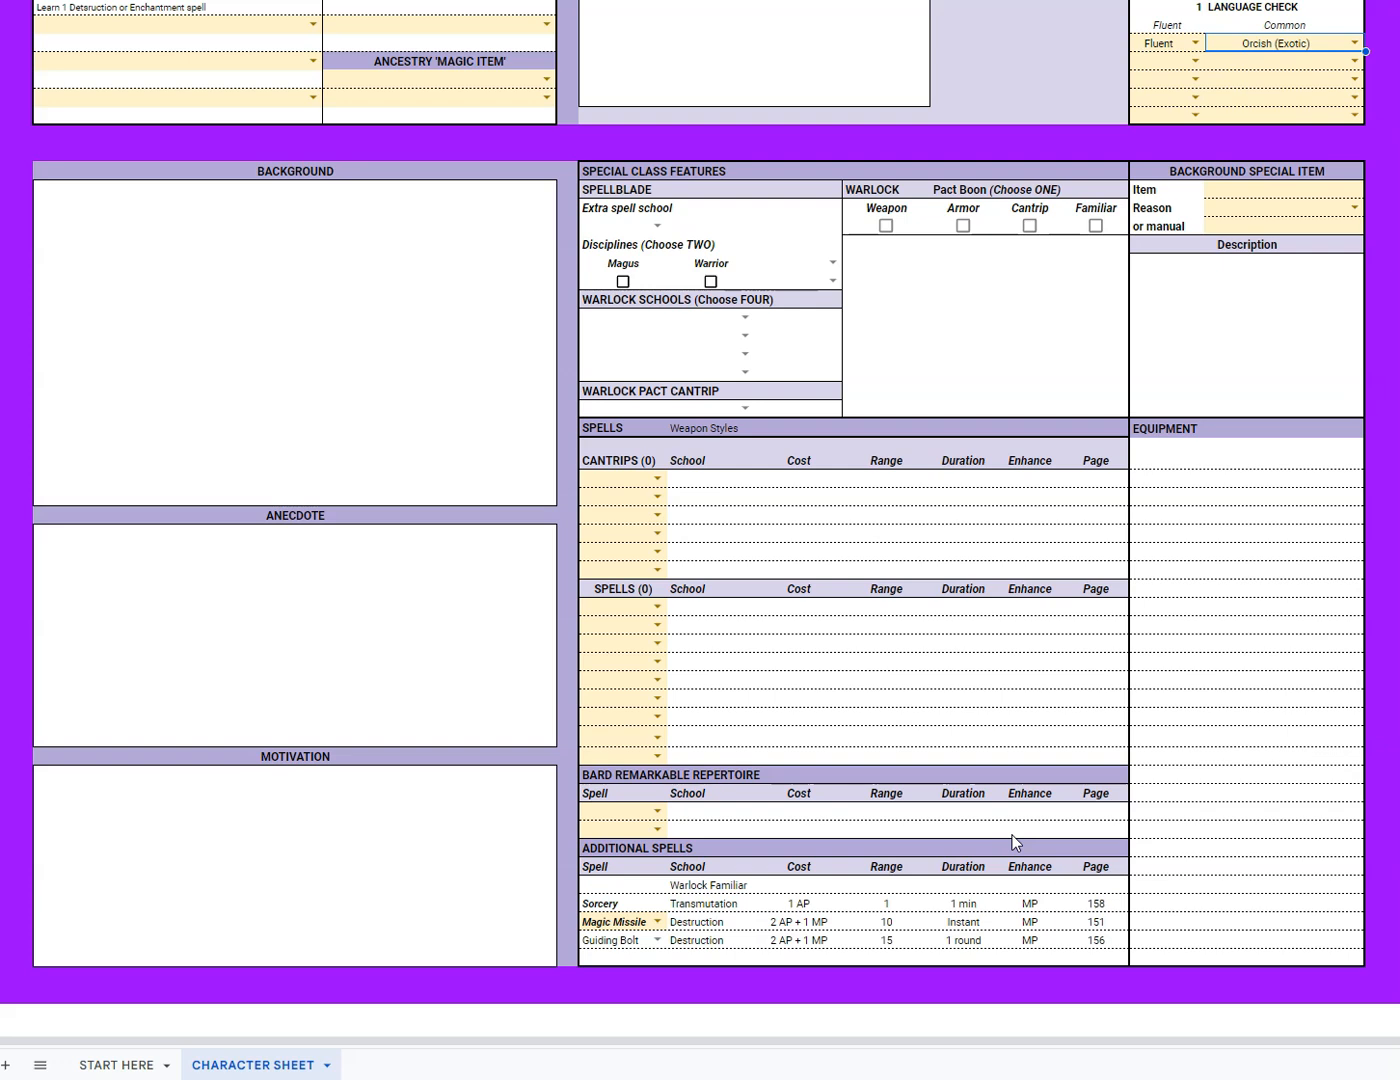
pyautogui.scroll(9, 1012, 834)
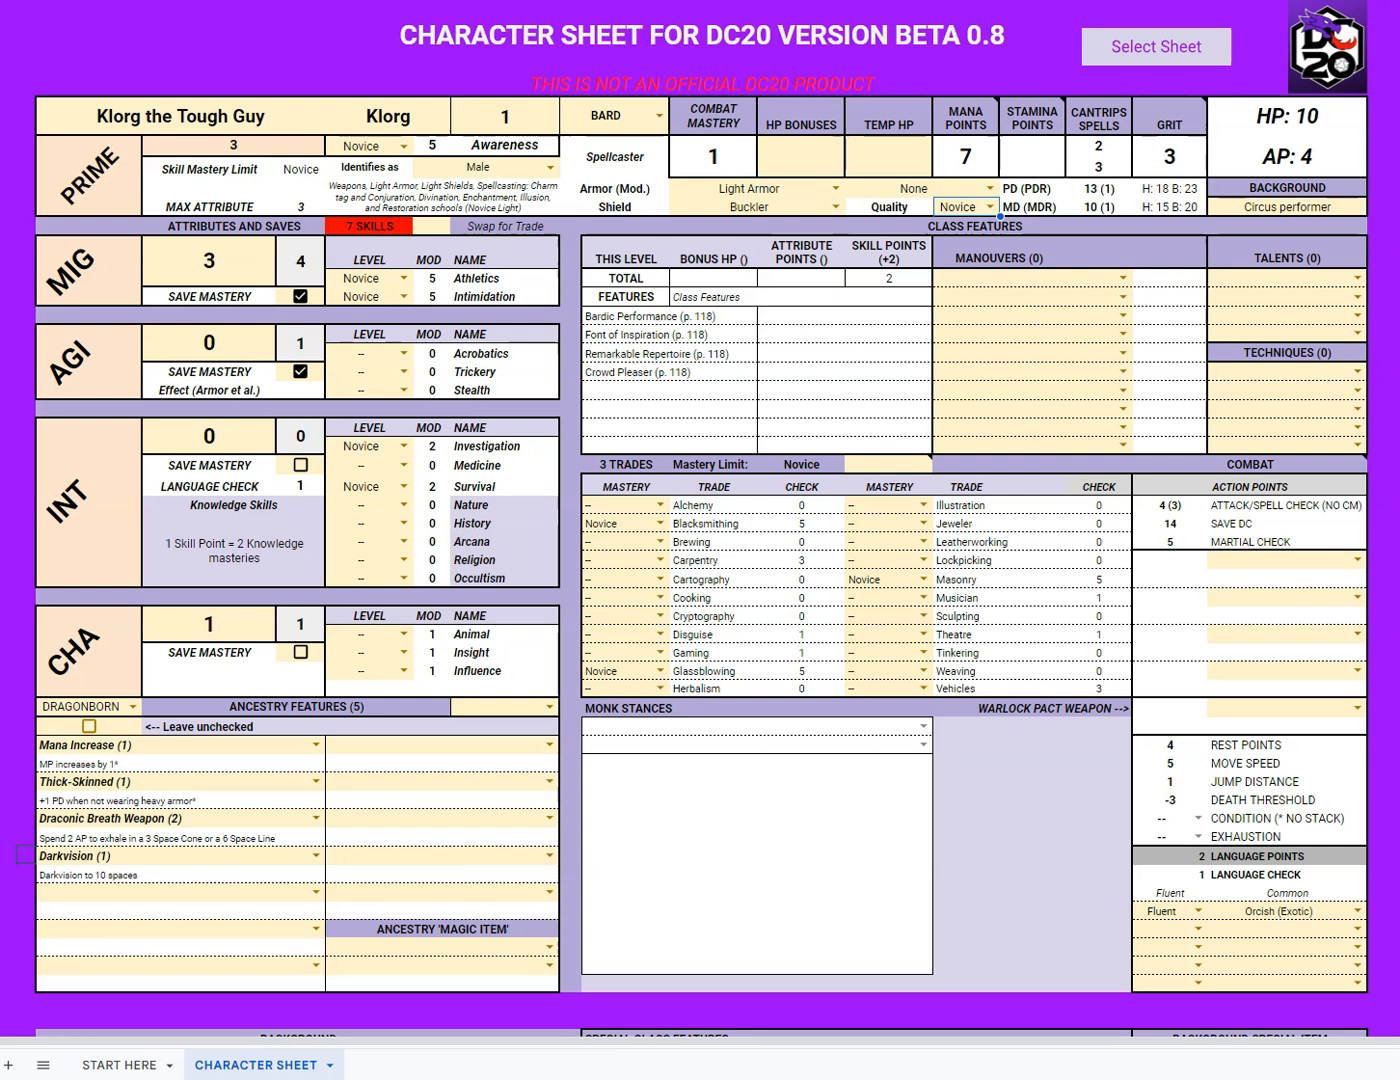
# - Clear Mana Increase (1) from the first Dragonborn ancestry feature row and choose it again
pyautogui.click(158, 755)
pyautogui.click(157, 751)
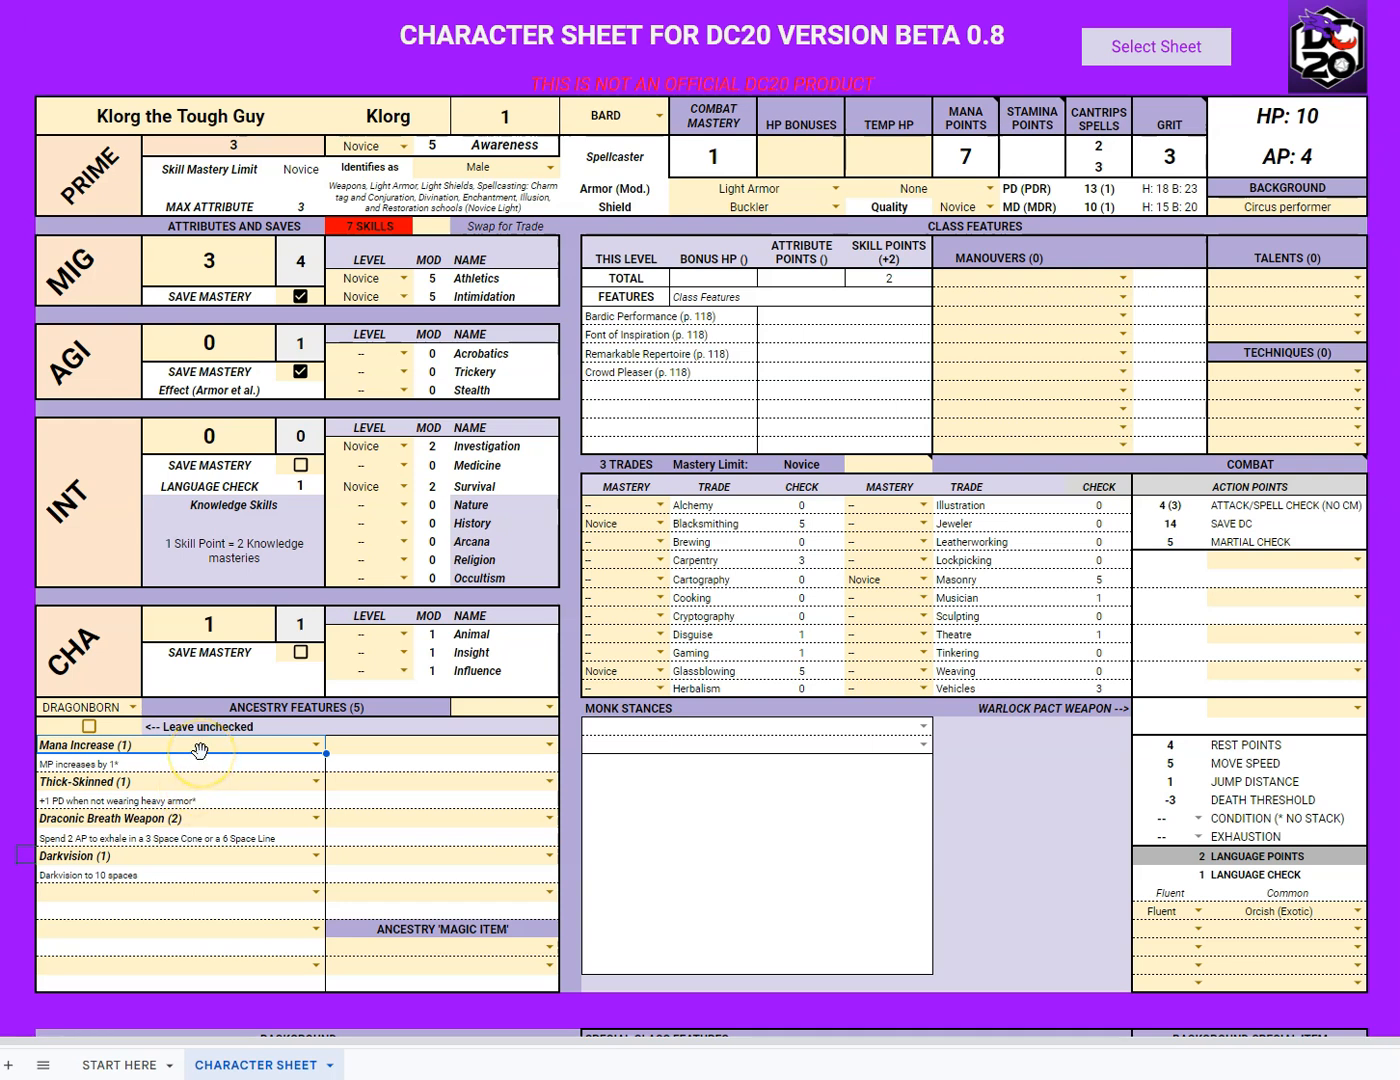
pyautogui.press('Delete')
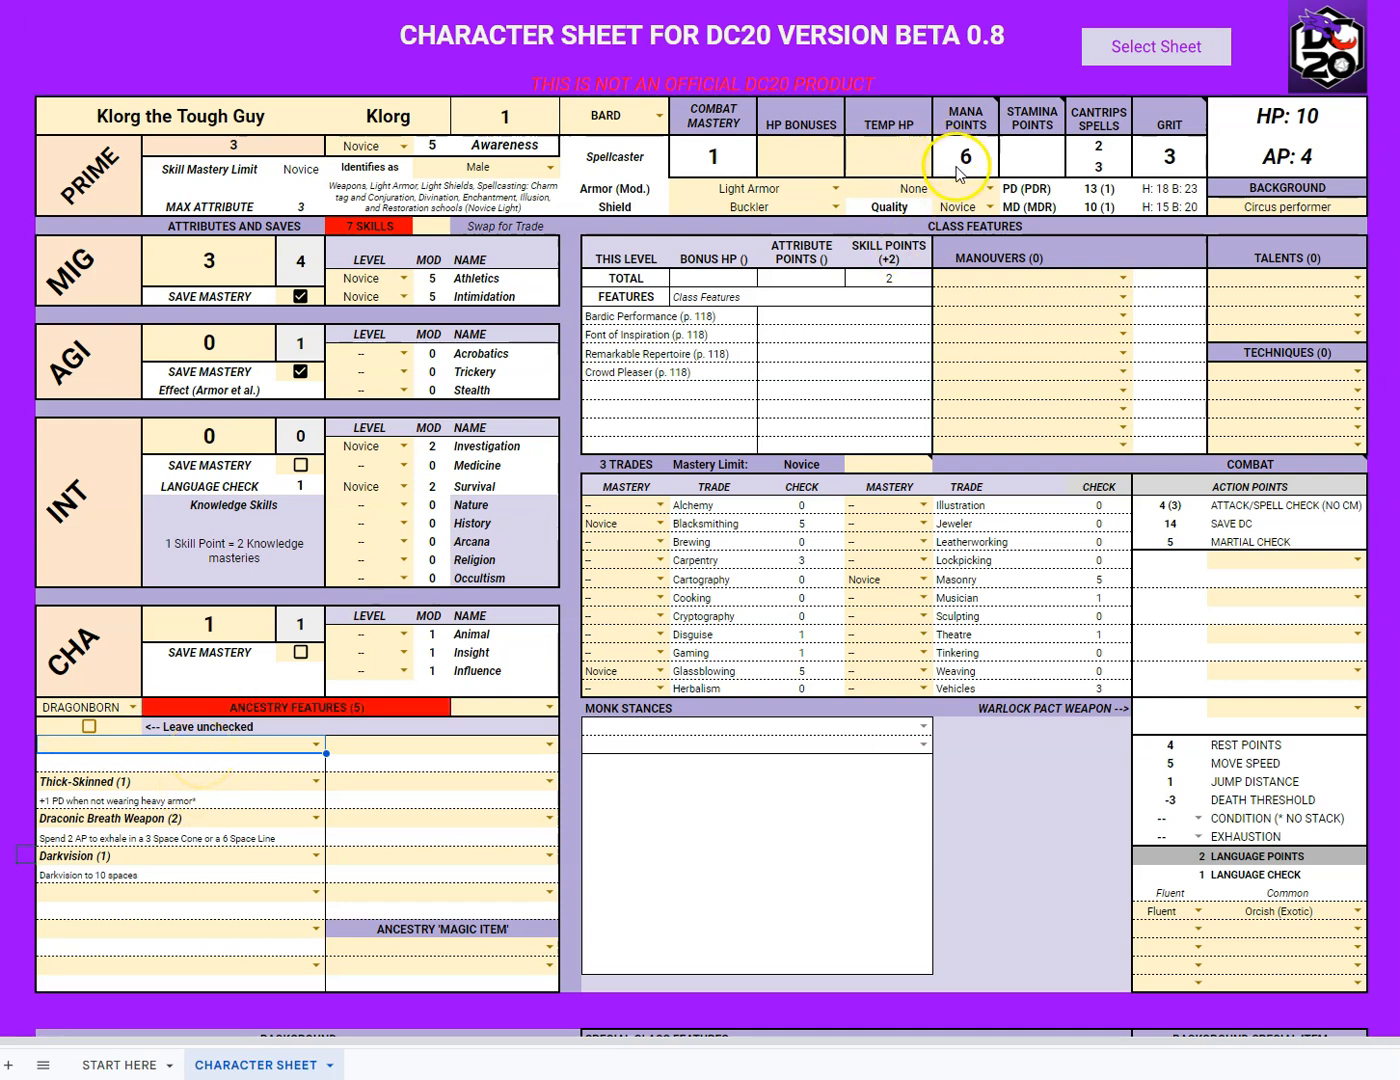
pyautogui.click(318, 746)
pyautogui.click(181, 843)
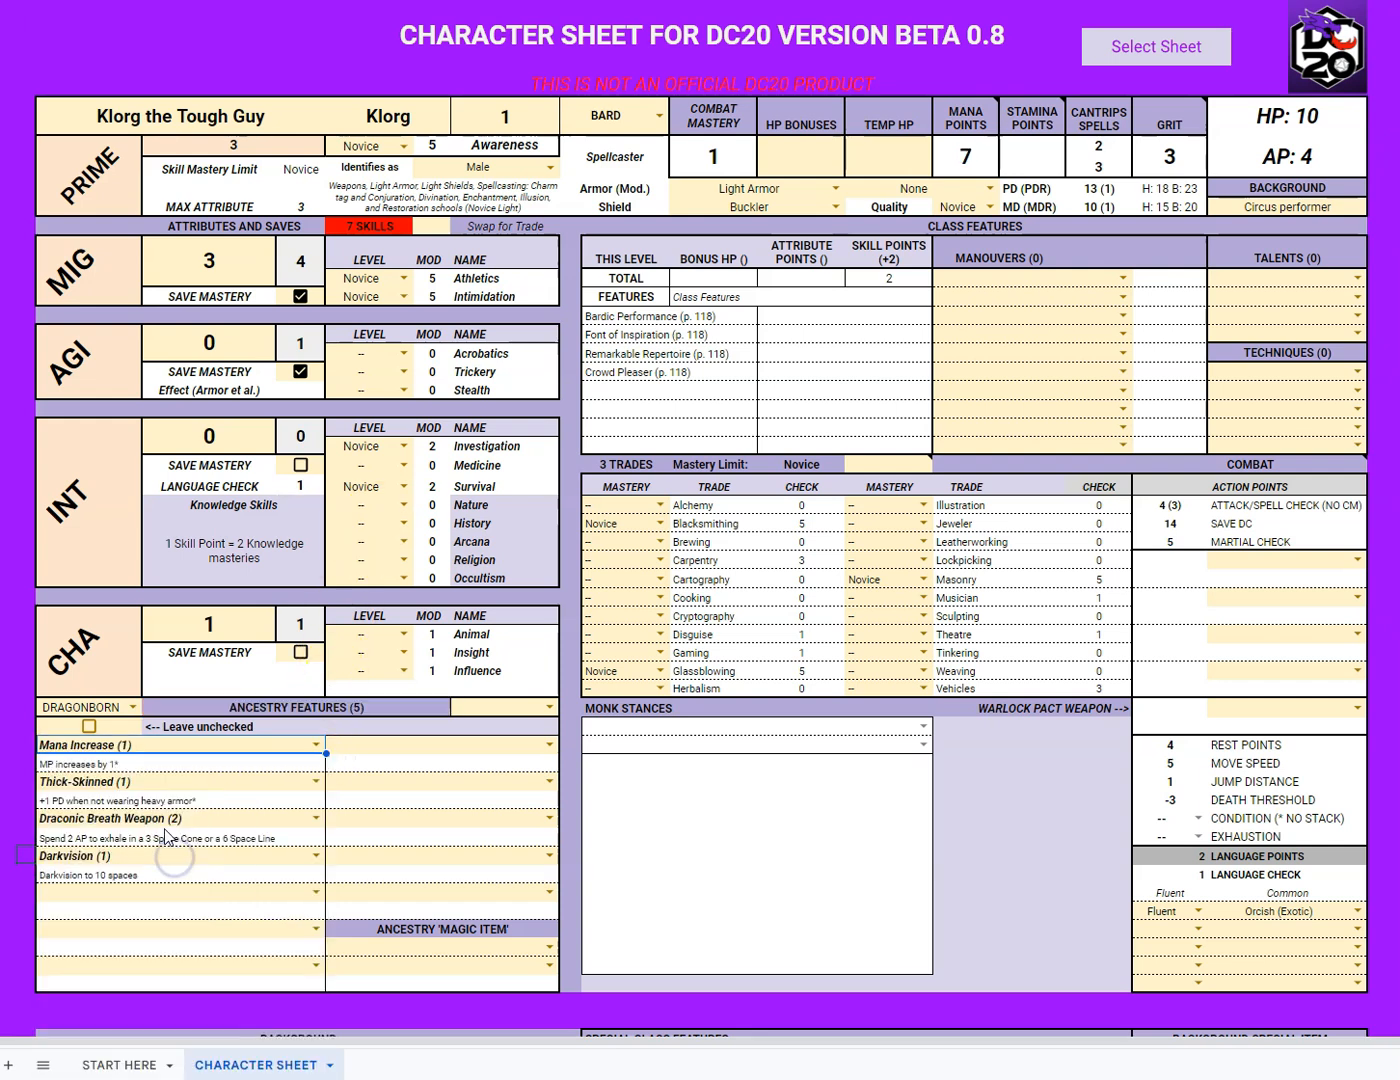
# - Clear Thick-Skinned (1) from the second ancestry feature row and choose it again
pyautogui.click(166, 781)
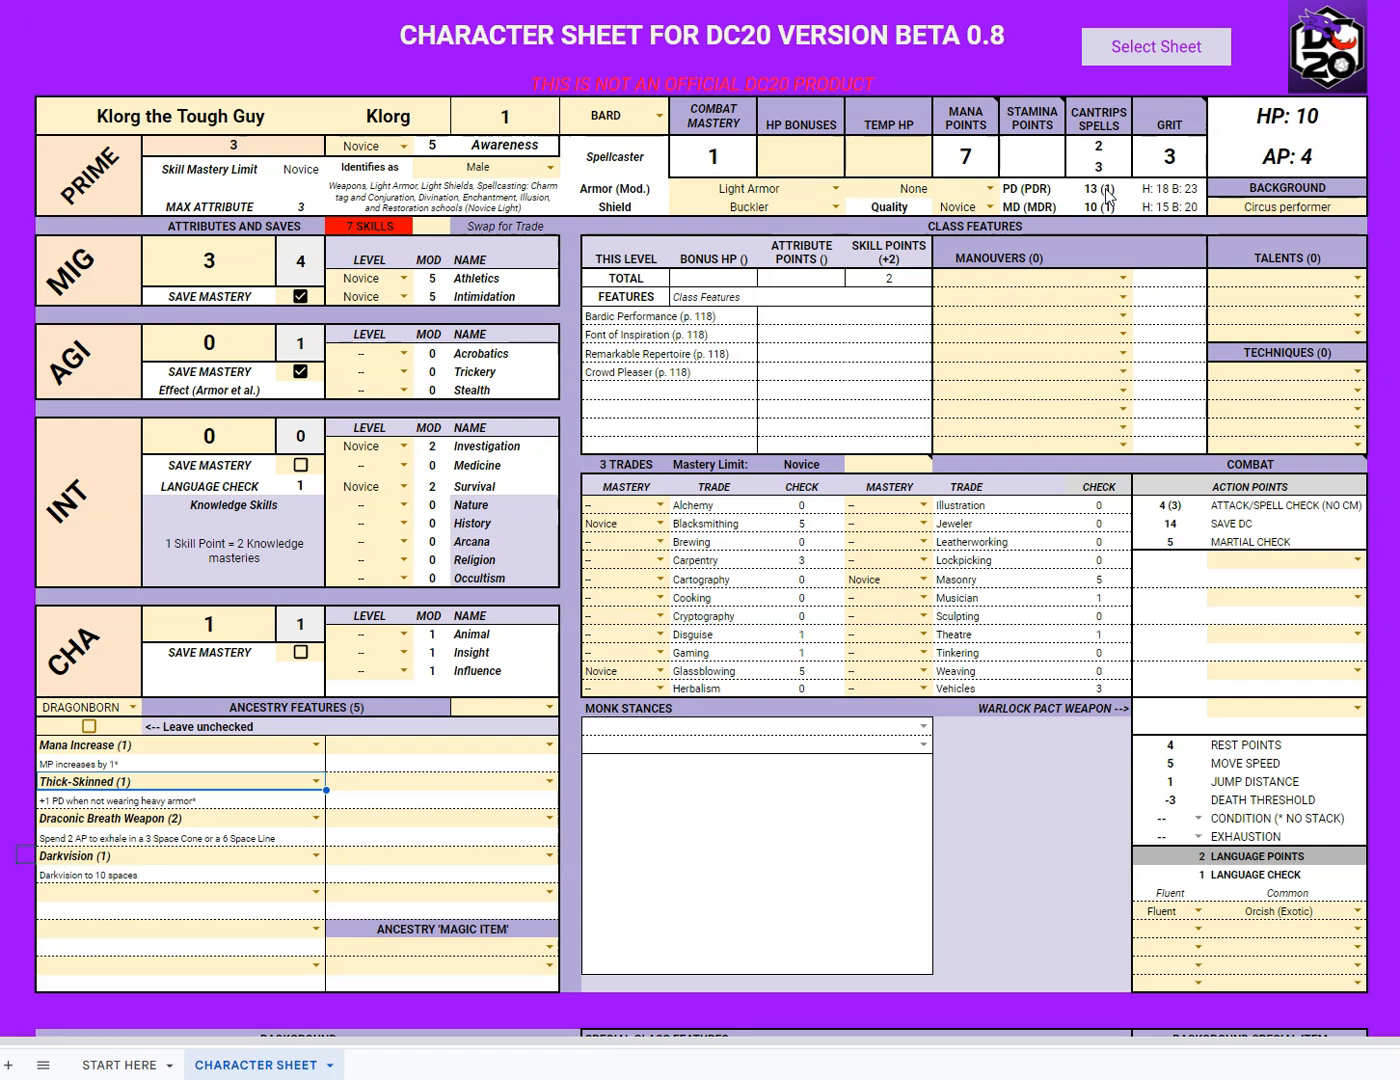
pyautogui.press('Delete')
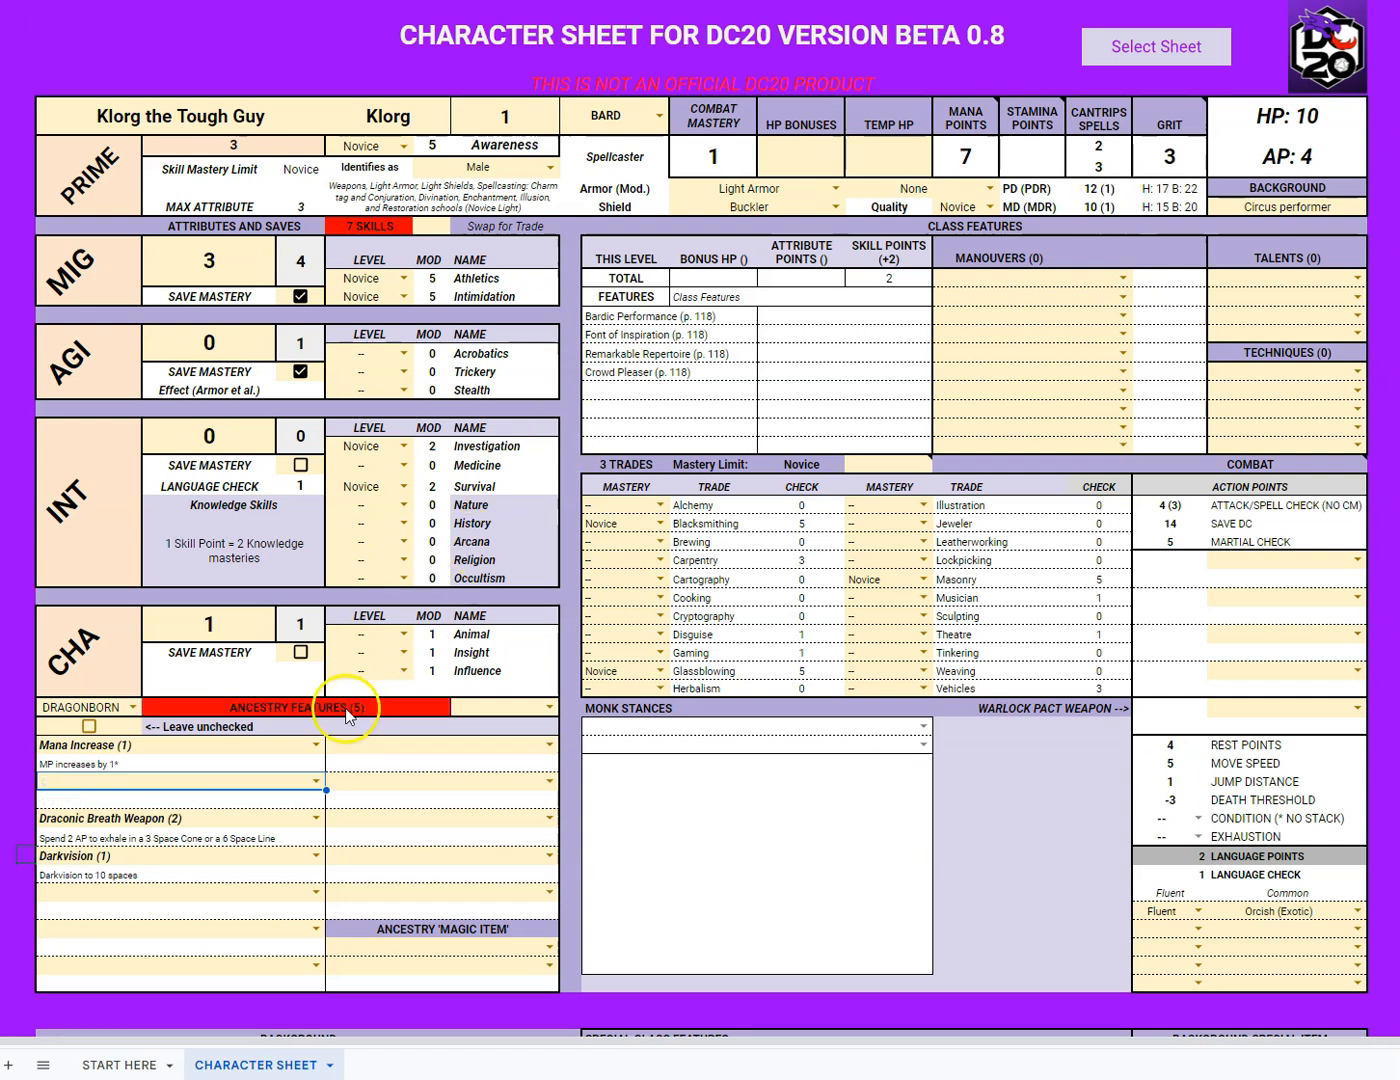
pyautogui.click(315, 782)
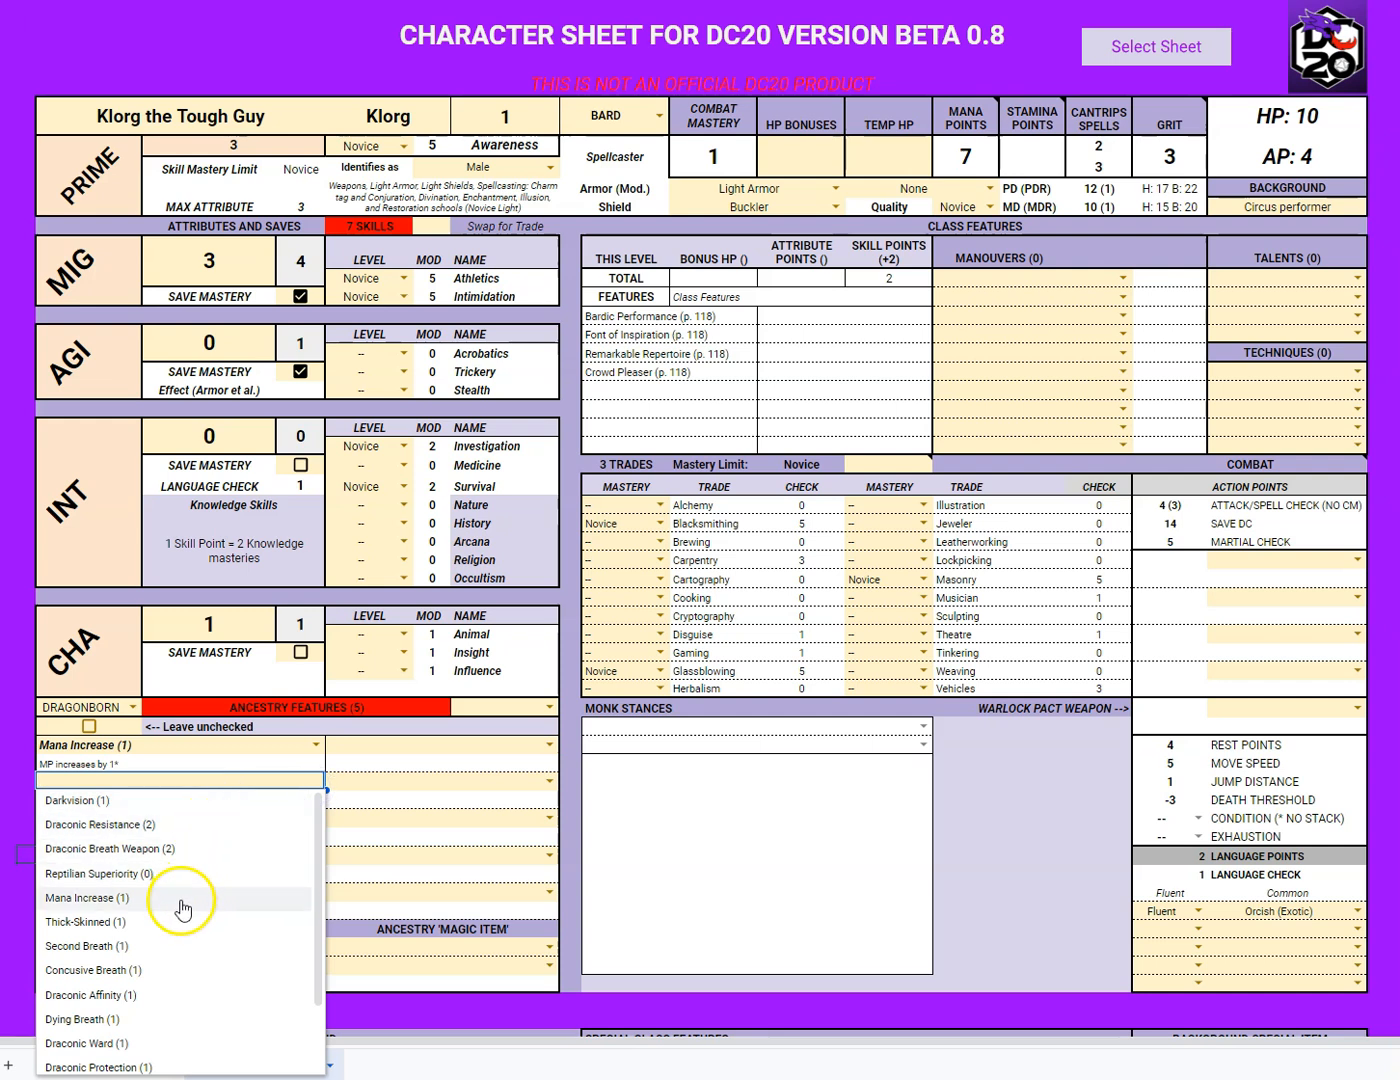
pyautogui.click(174, 932)
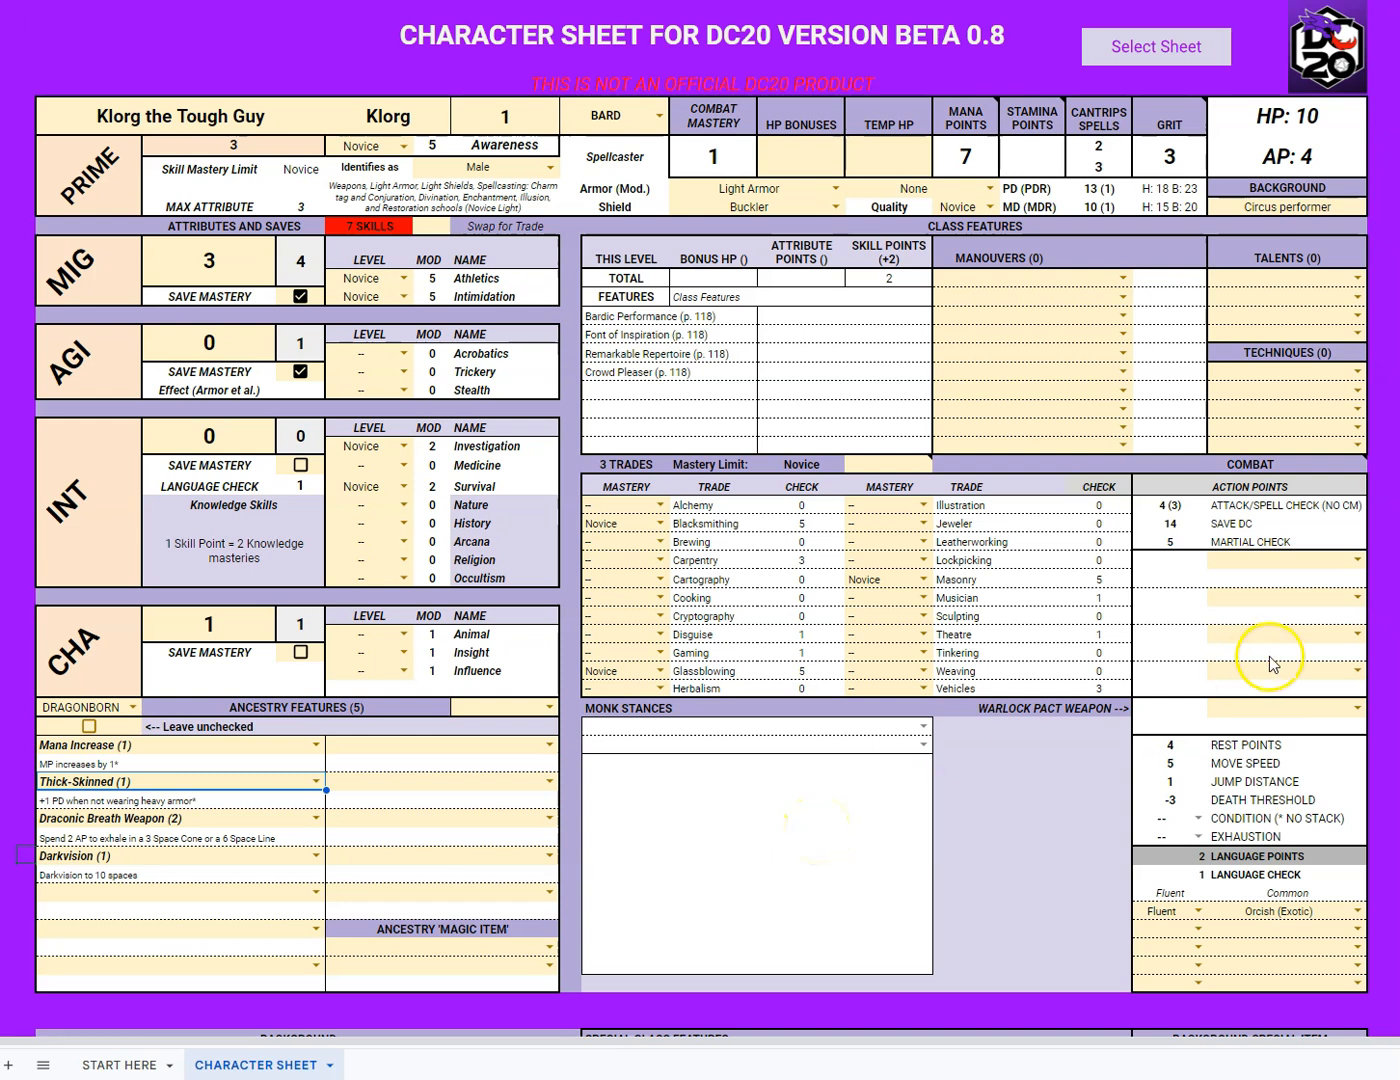
# - Choose Greatpick (Pick) as the weapon in the first weapon row of the Combat section
pyautogui.click(1360, 558)
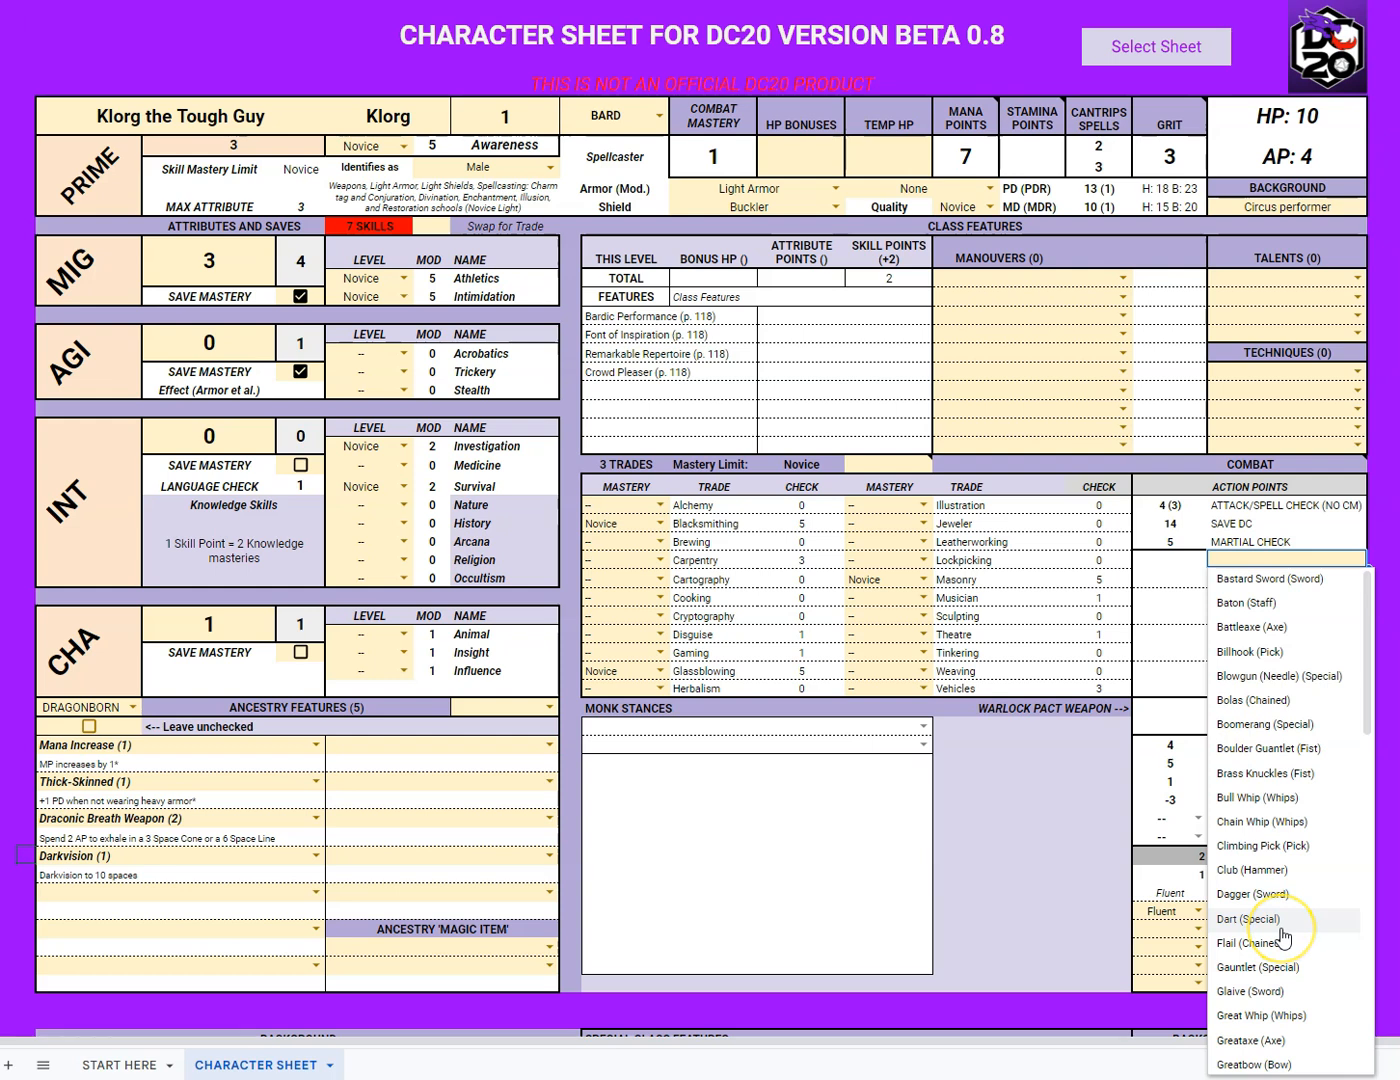
pyautogui.scroll(-3, 1283, 935)
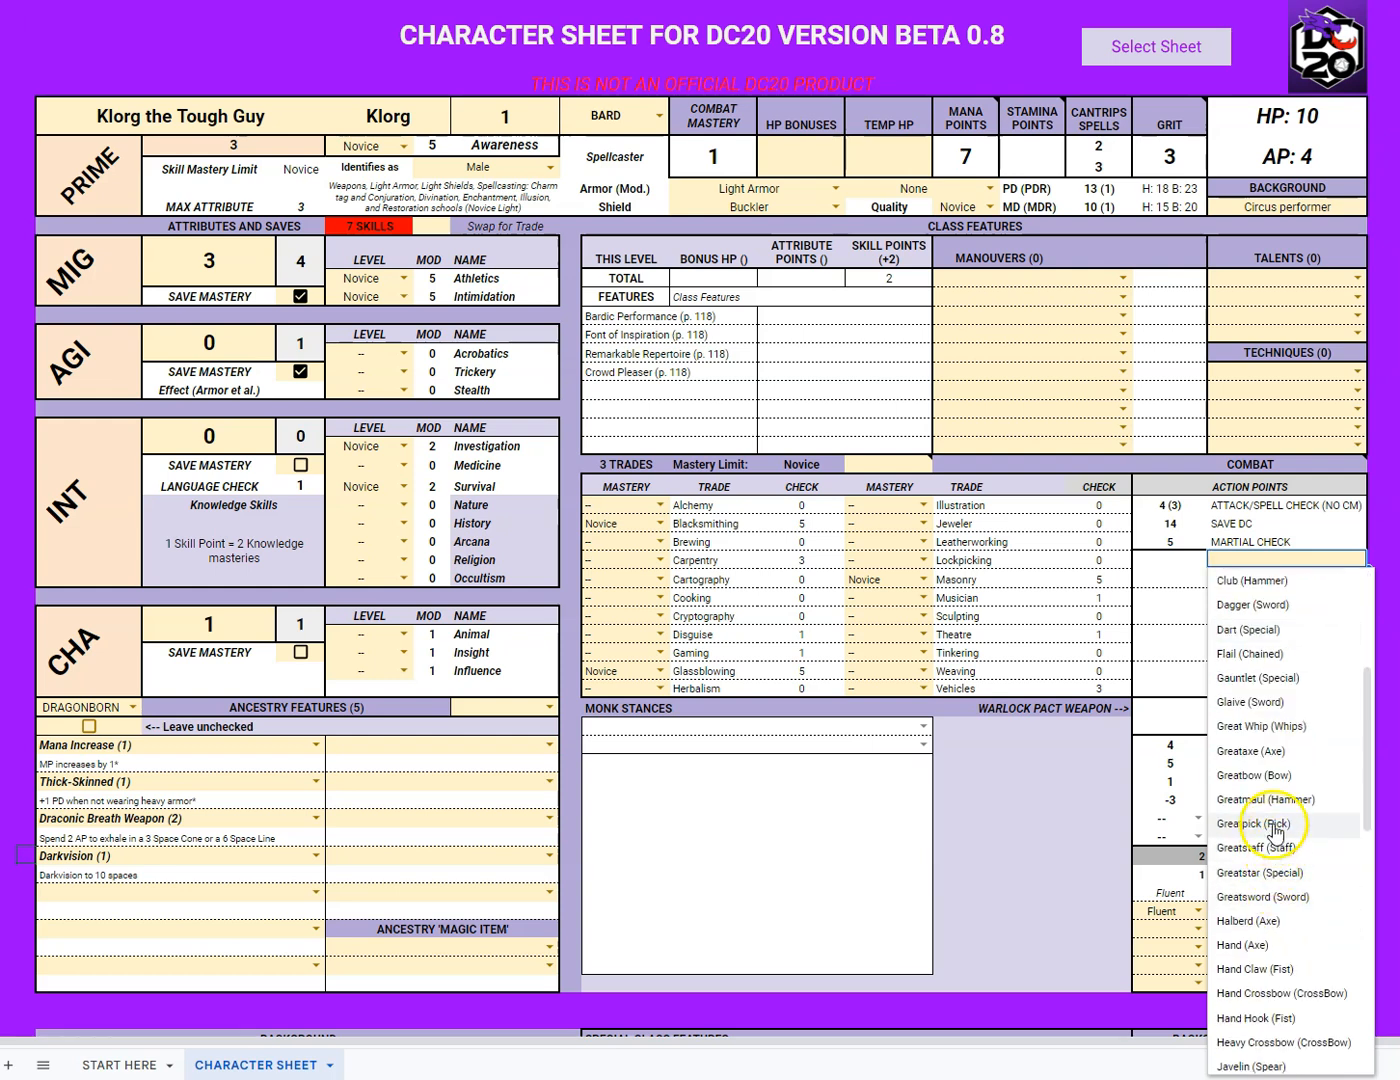
pyautogui.click(1275, 825)
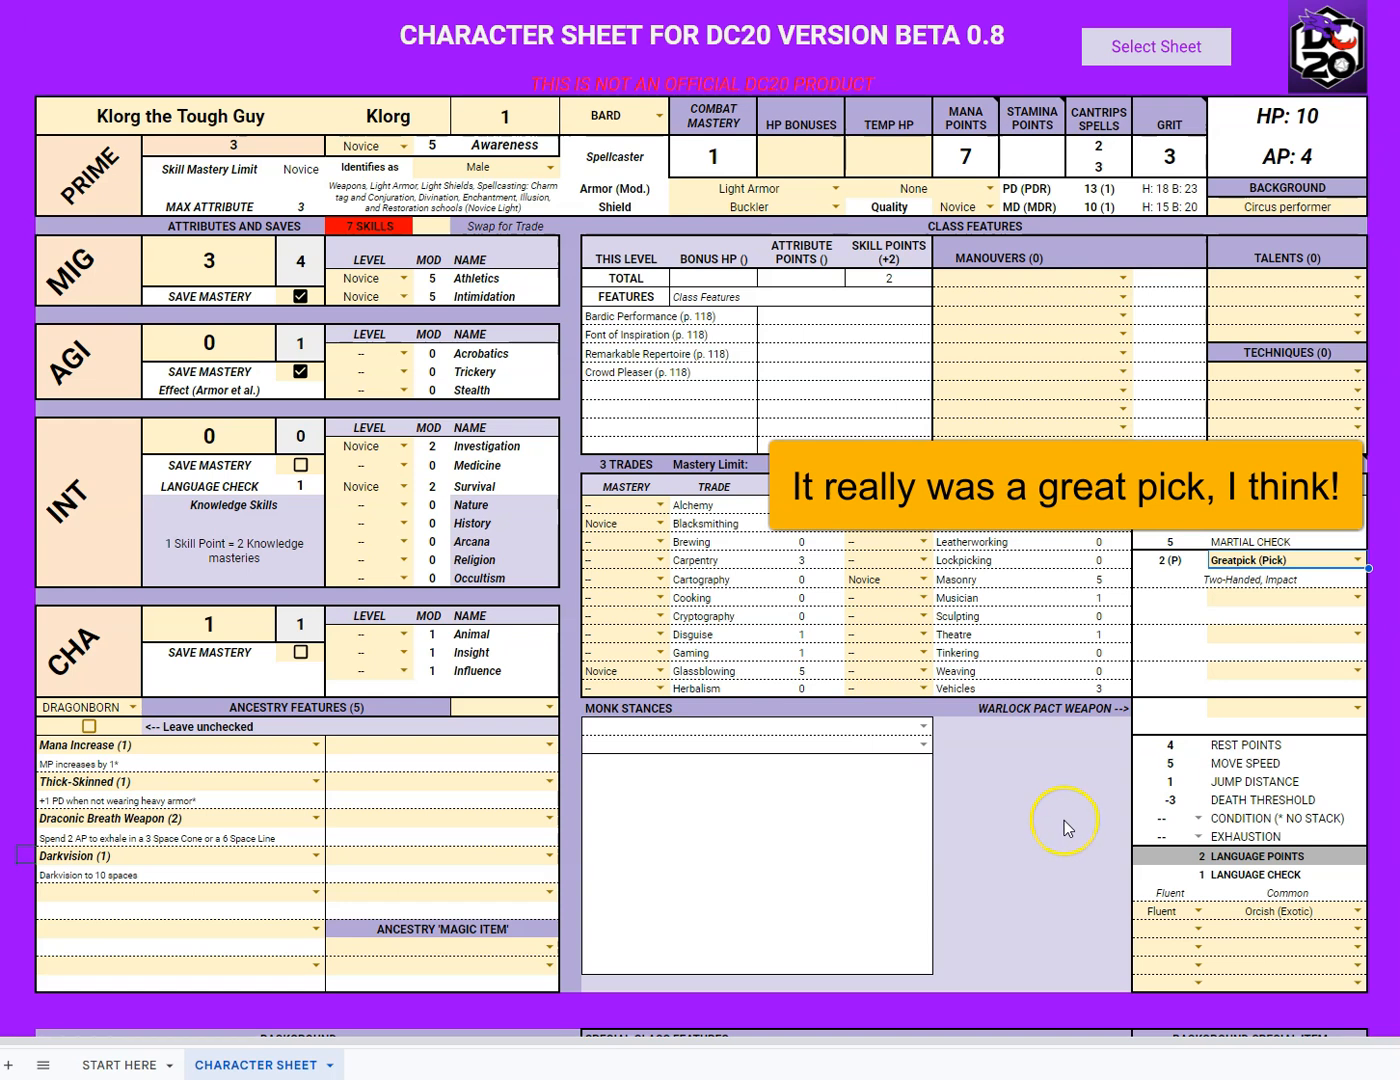
# - Add Close Wounds and Message as the character's two cantrips
pyautogui.scroll(-7, 1064, 821)
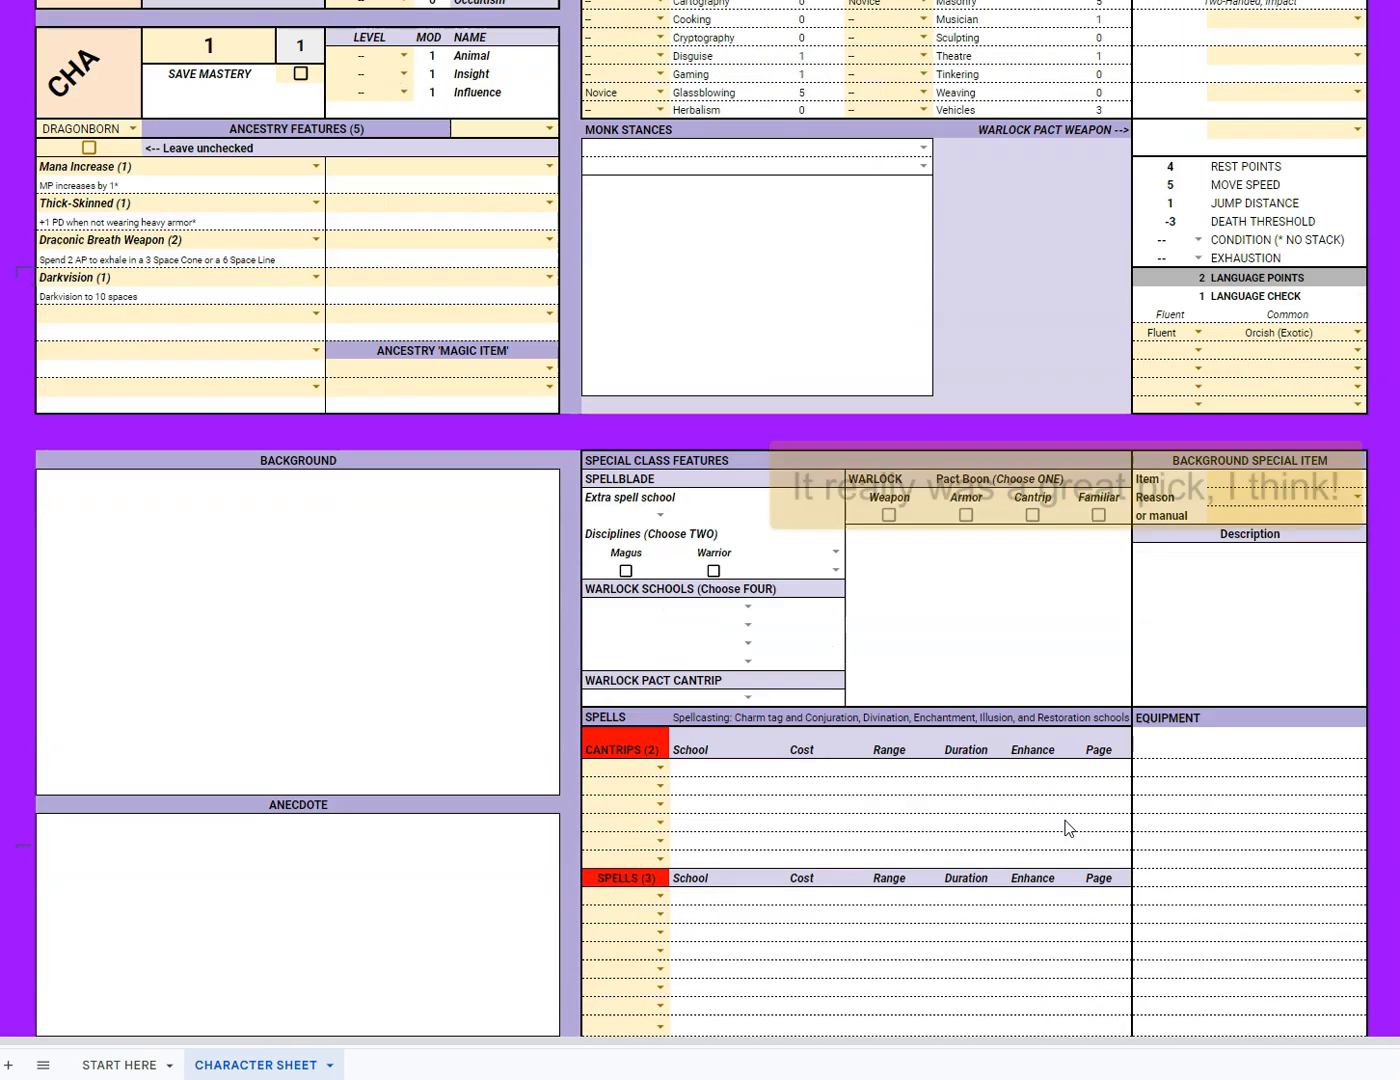
pyautogui.scroll(-2, 1068, 826)
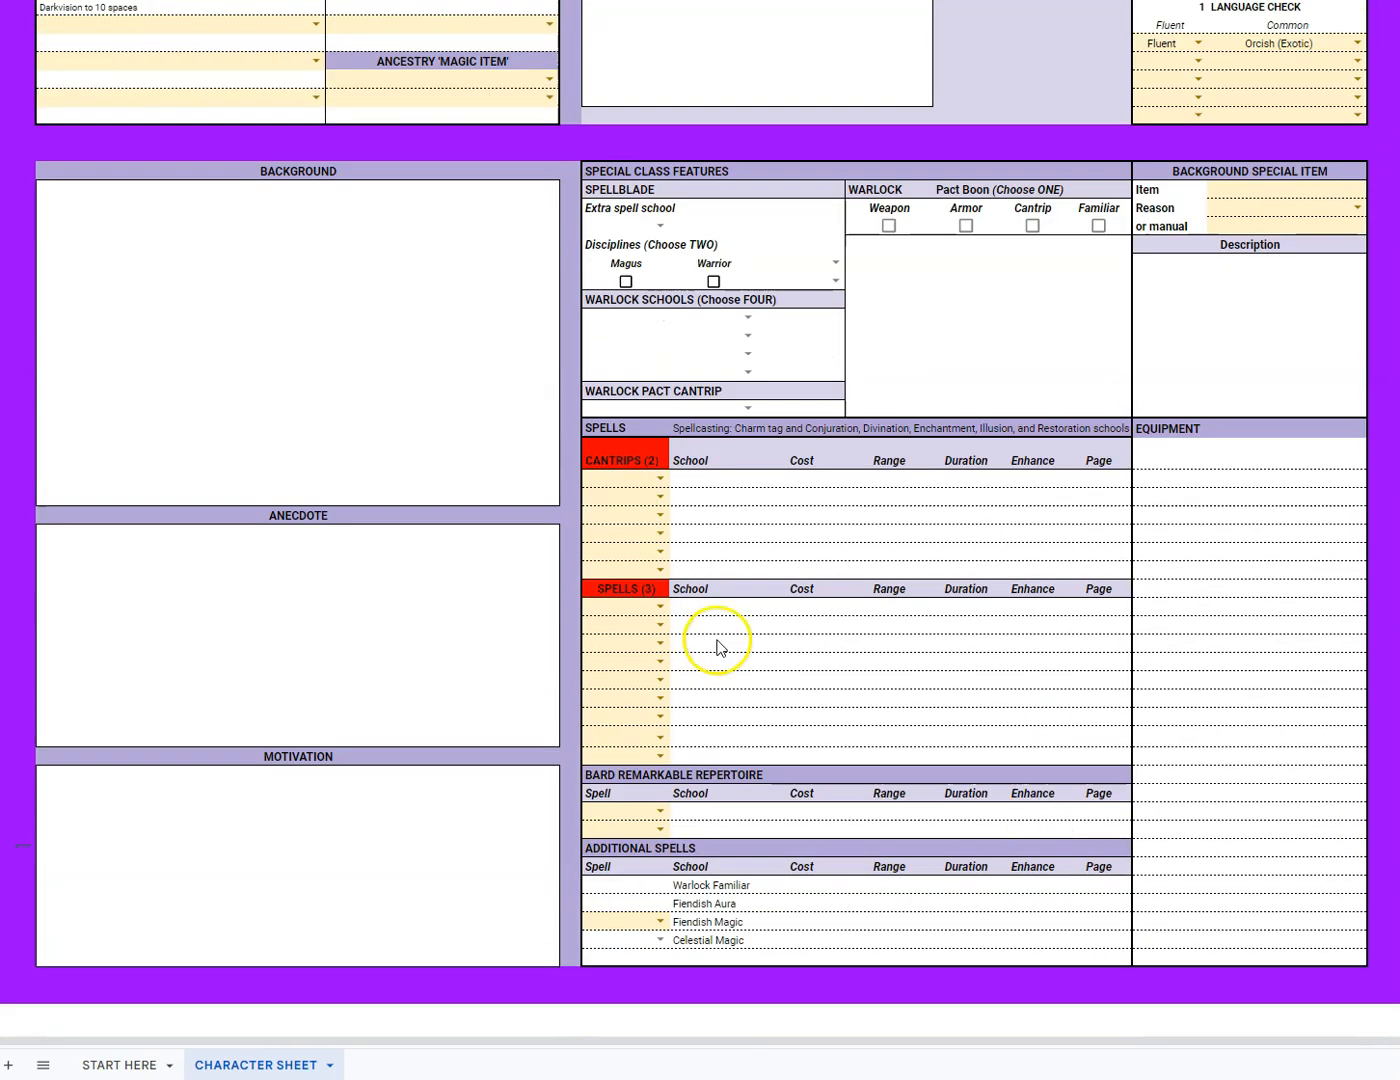
pyautogui.click(661, 478)
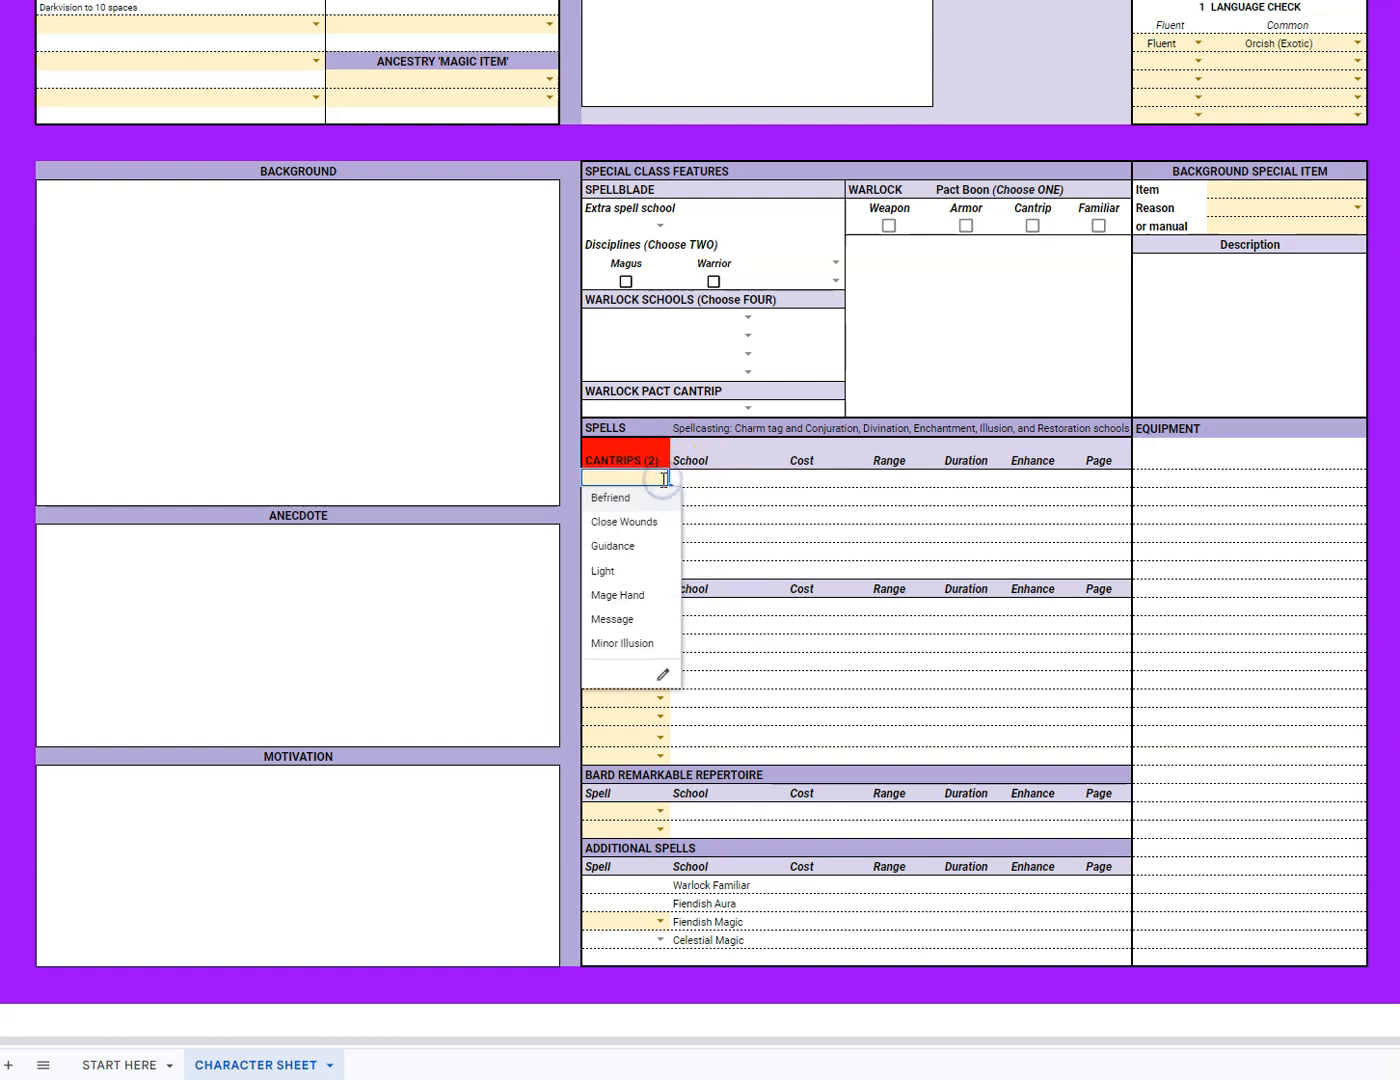
pyautogui.click(646, 528)
pyautogui.click(655, 518)
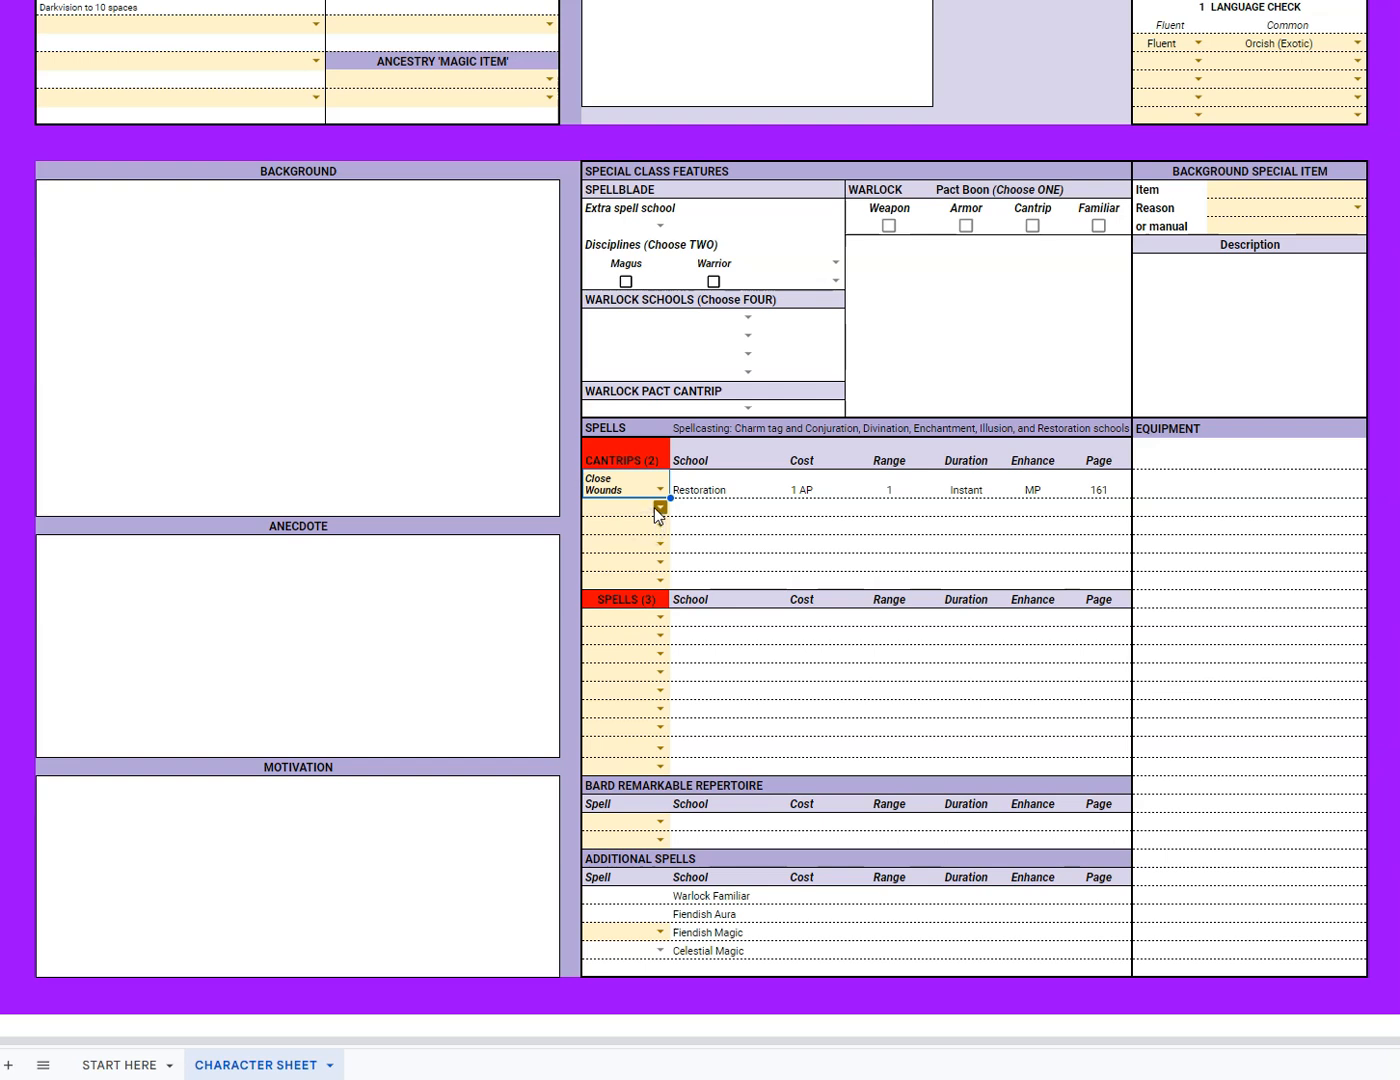
pyautogui.click(636, 655)
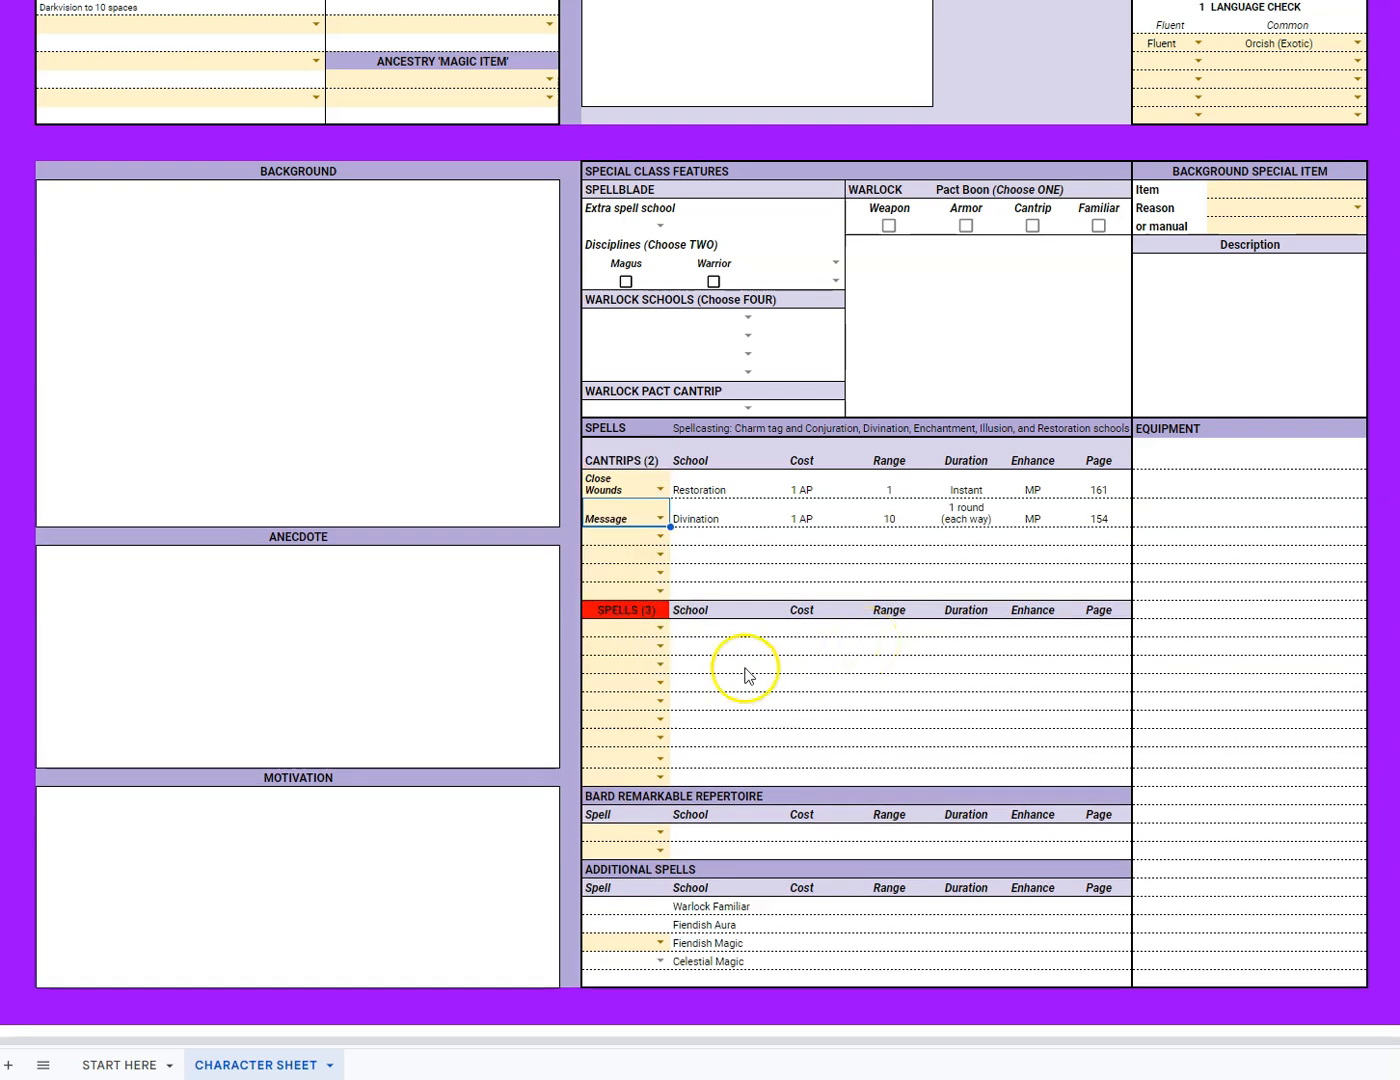
# - Fill the first three spell rows with Fog Cloud, Find Familiar and Sleep
pyautogui.click(660, 628)
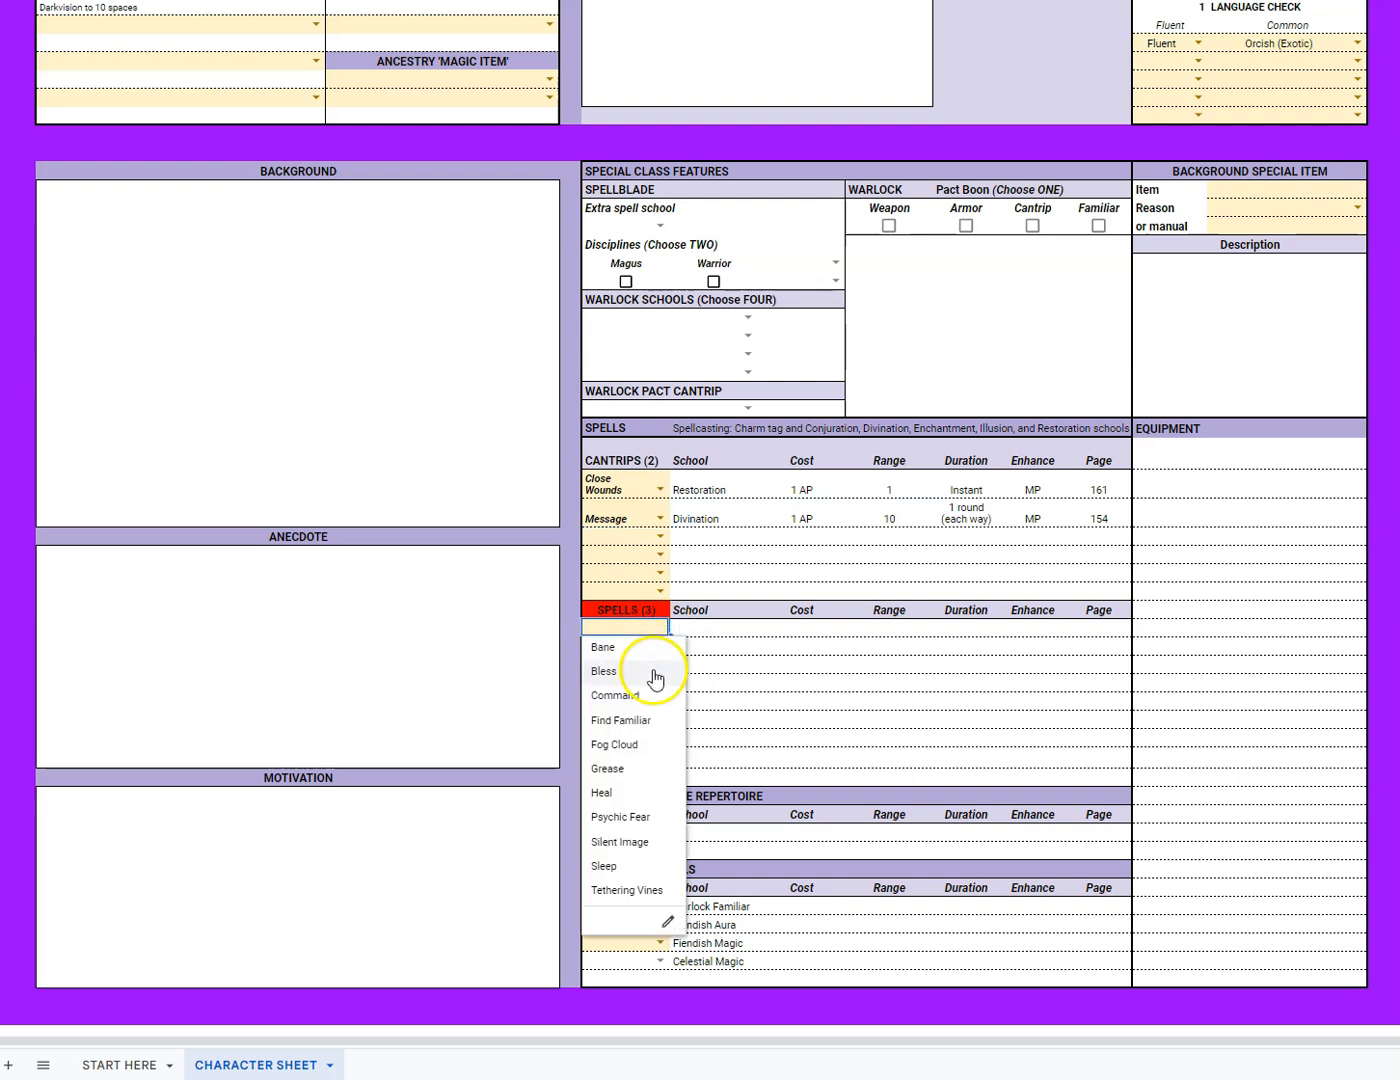
pyautogui.click(648, 753)
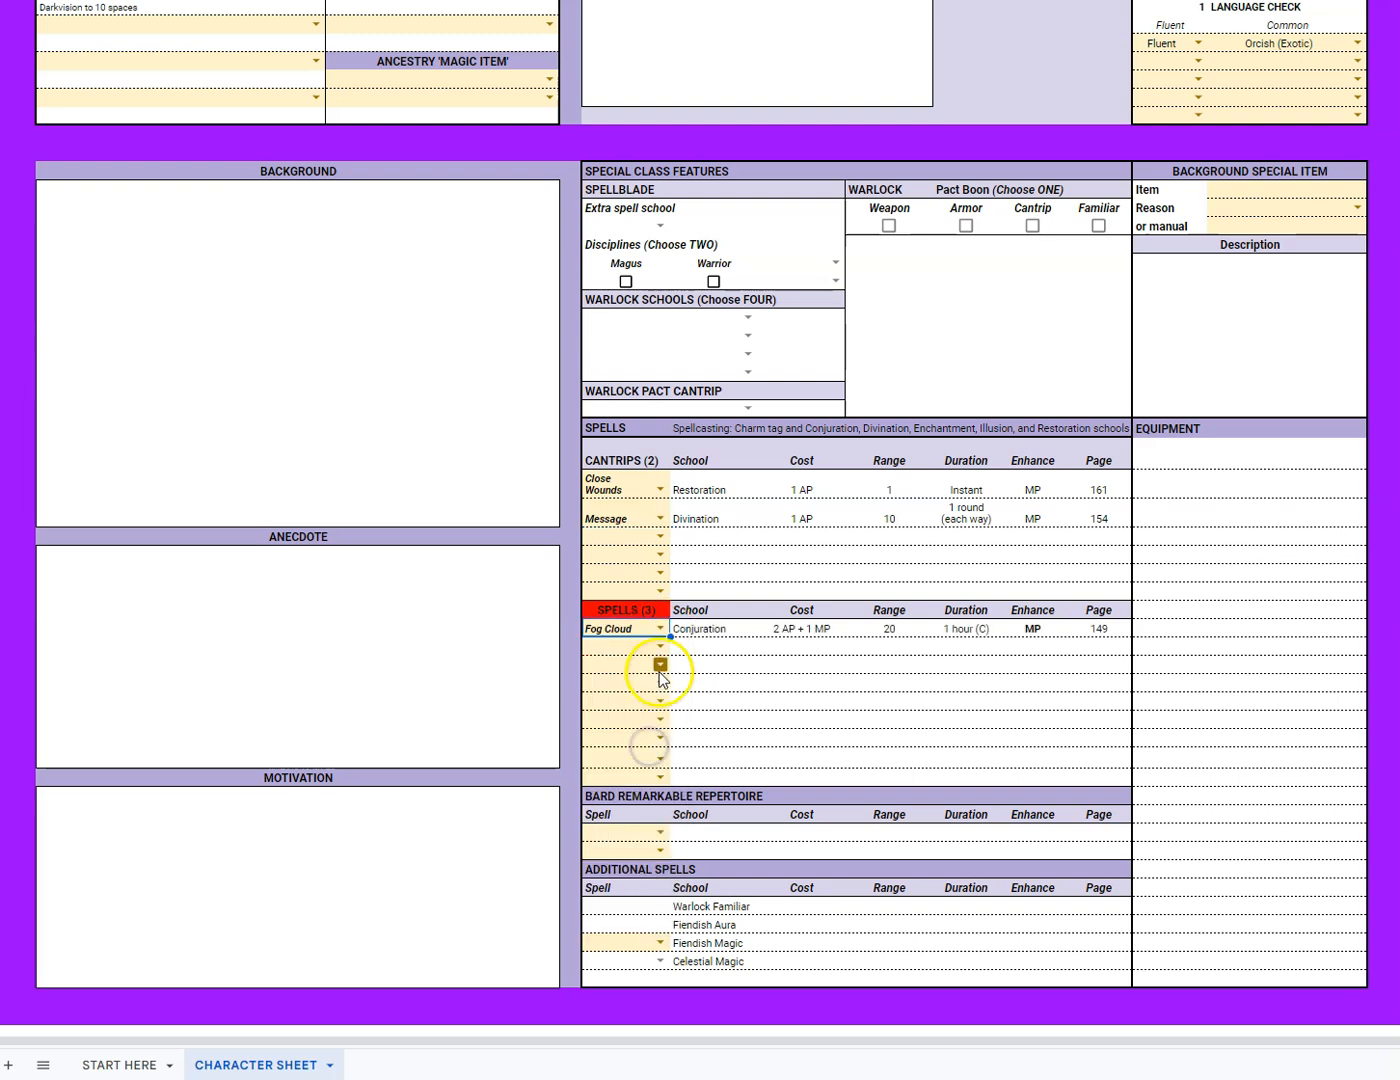
pyautogui.click(660, 646)
pyautogui.click(649, 740)
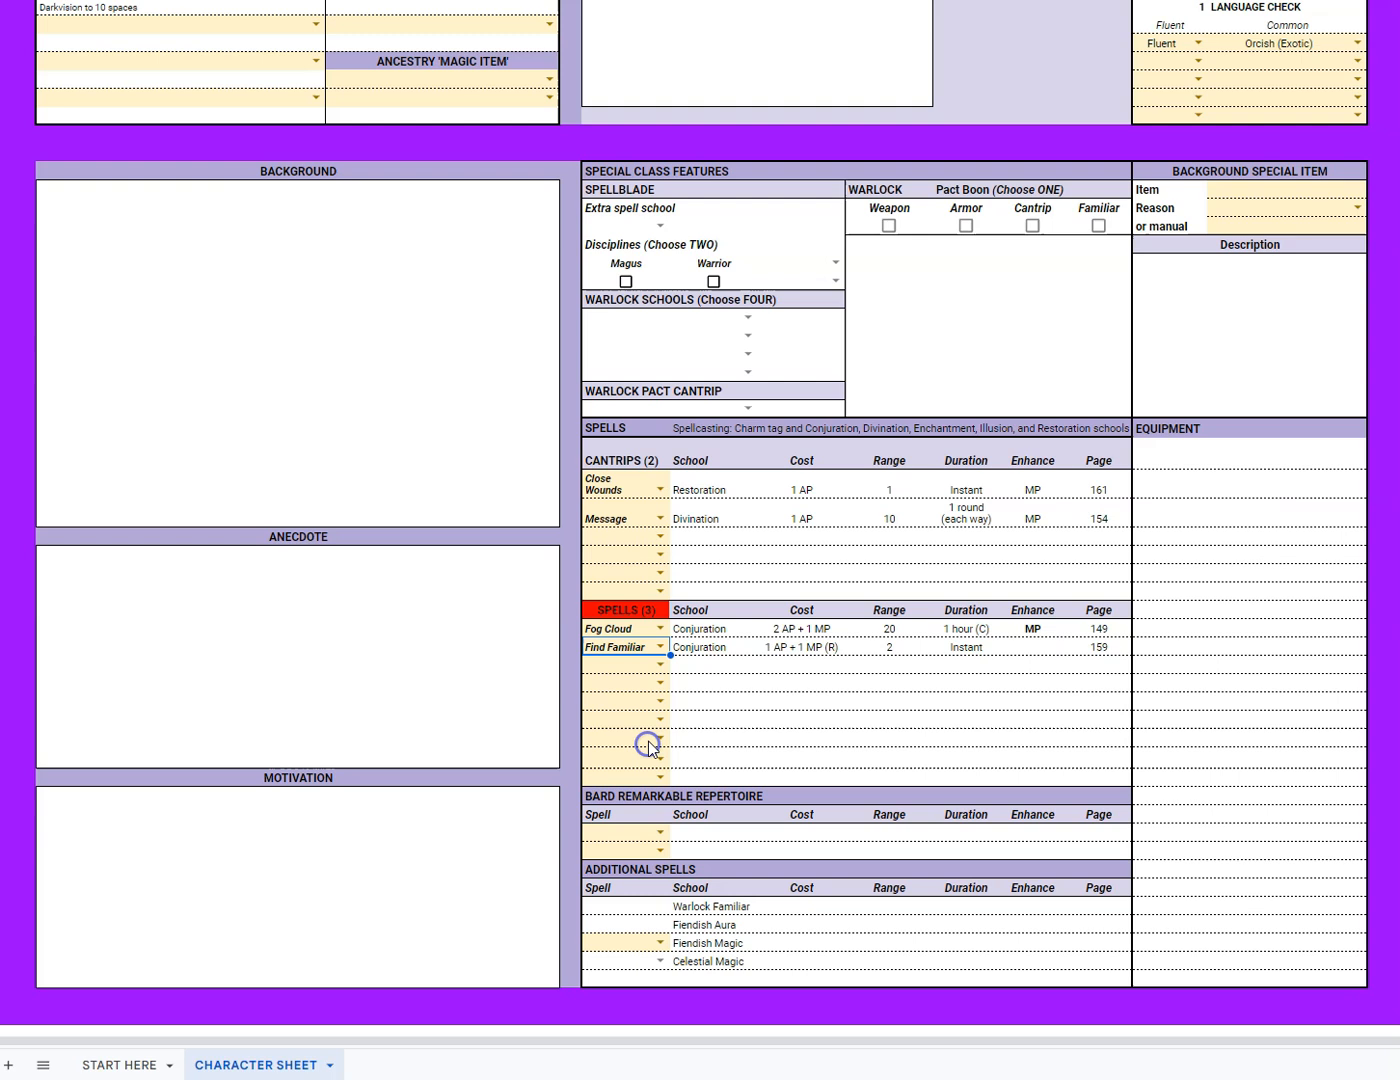
pyautogui.click(659, 665)
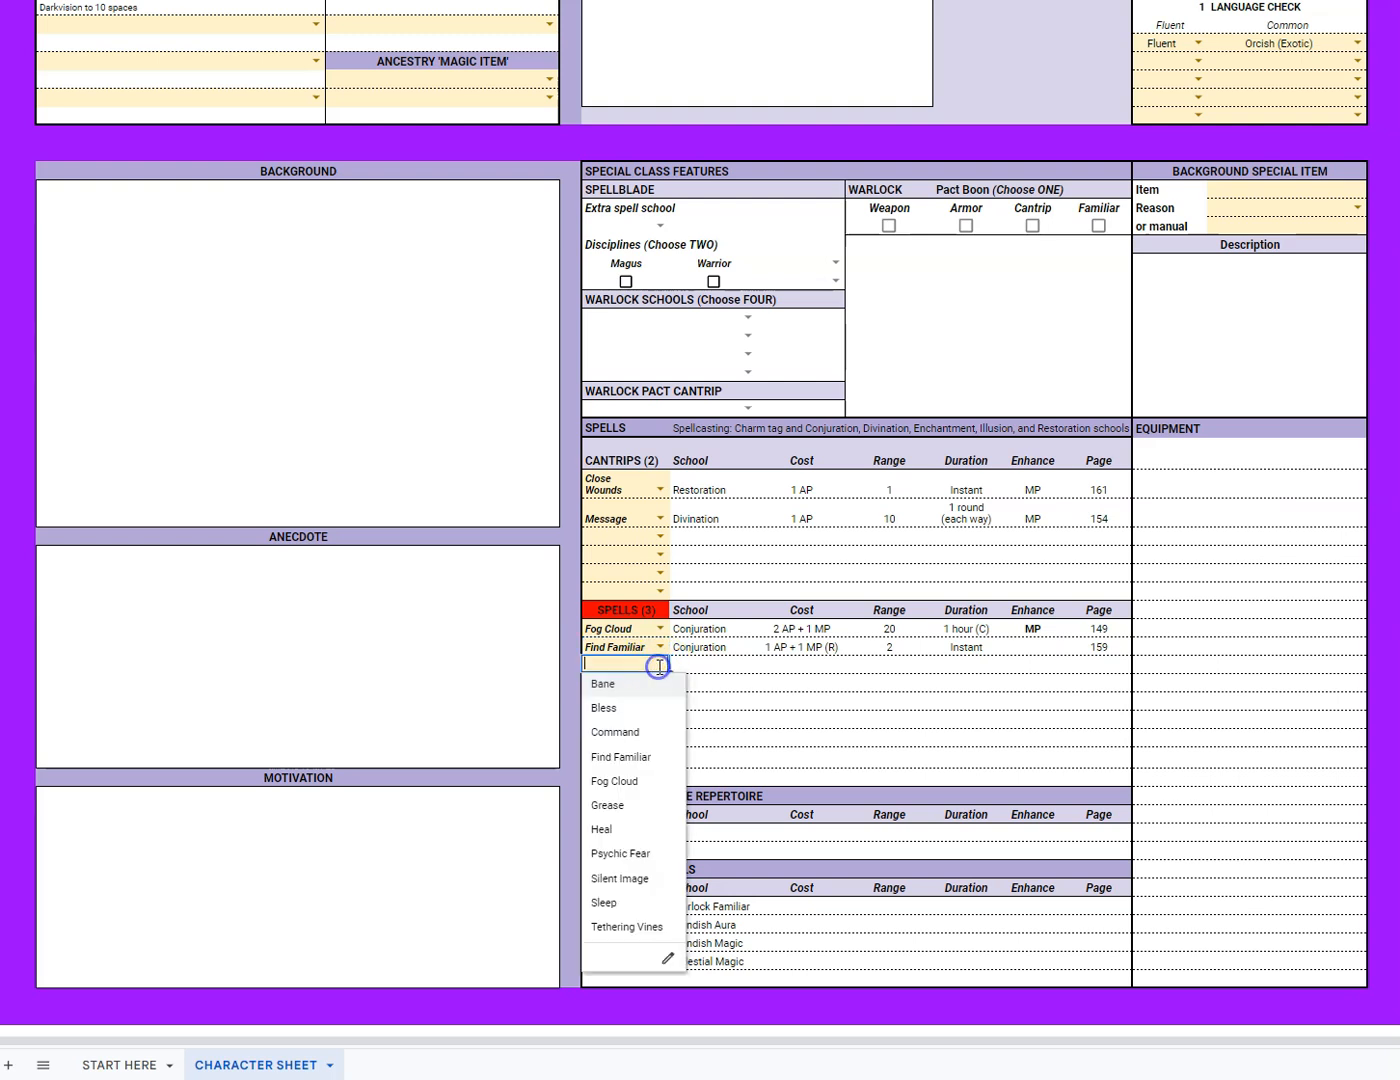
pyautogui.click(642, 900)
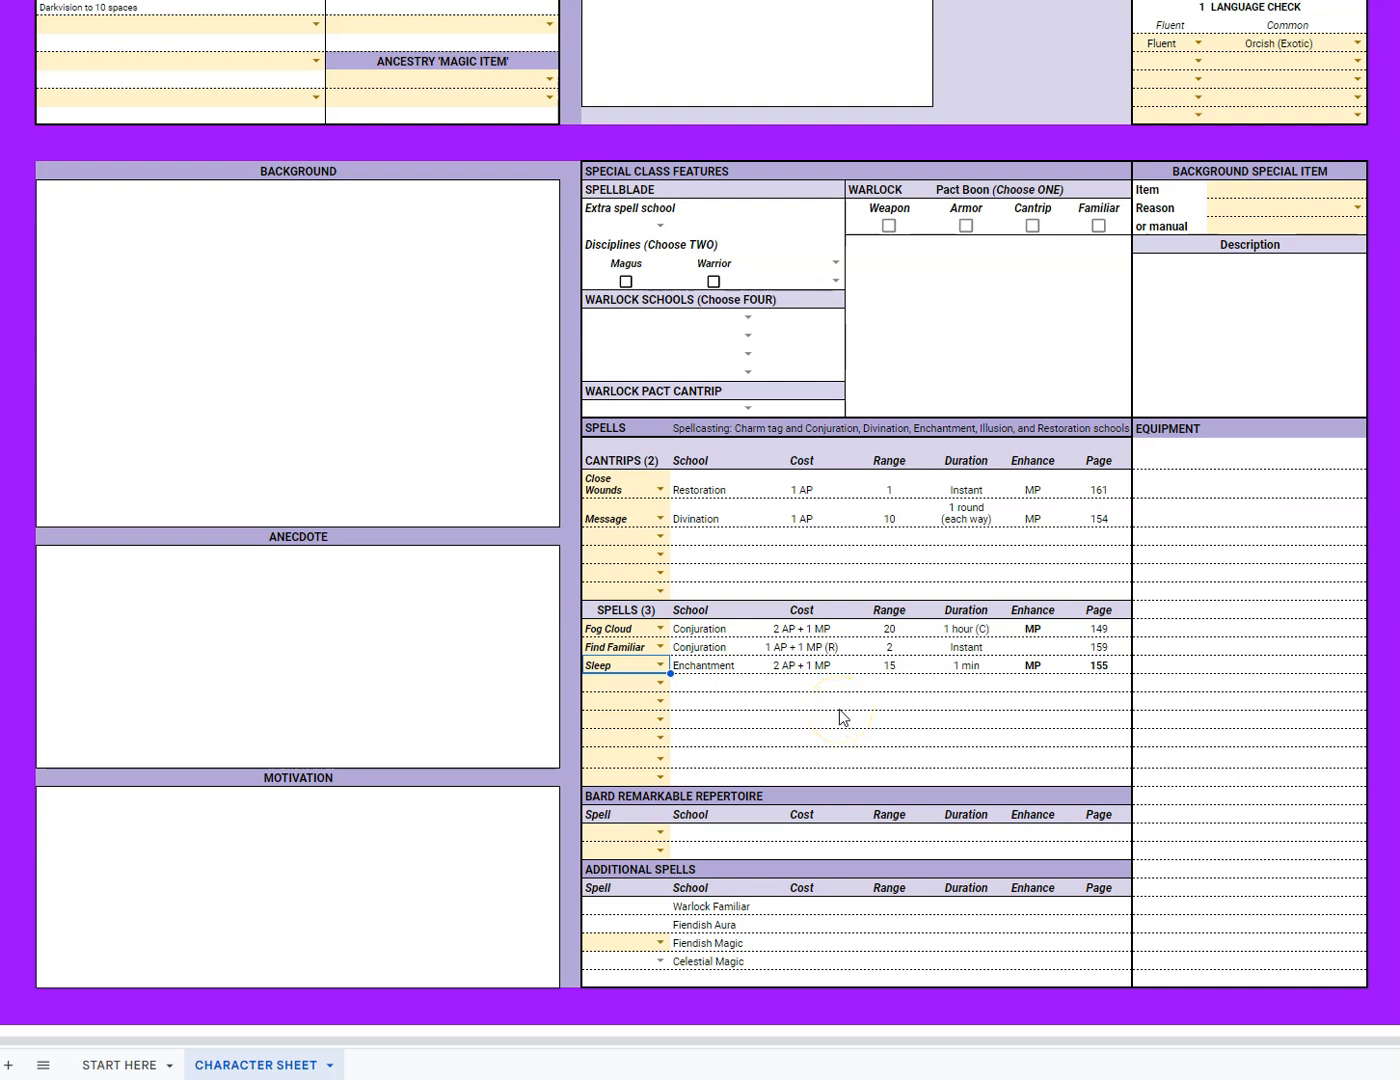
# - Clear Tough (1) from the first Dwarf ancestry feature row and choose it again
pyautogui.scroll(10, 838, 709)
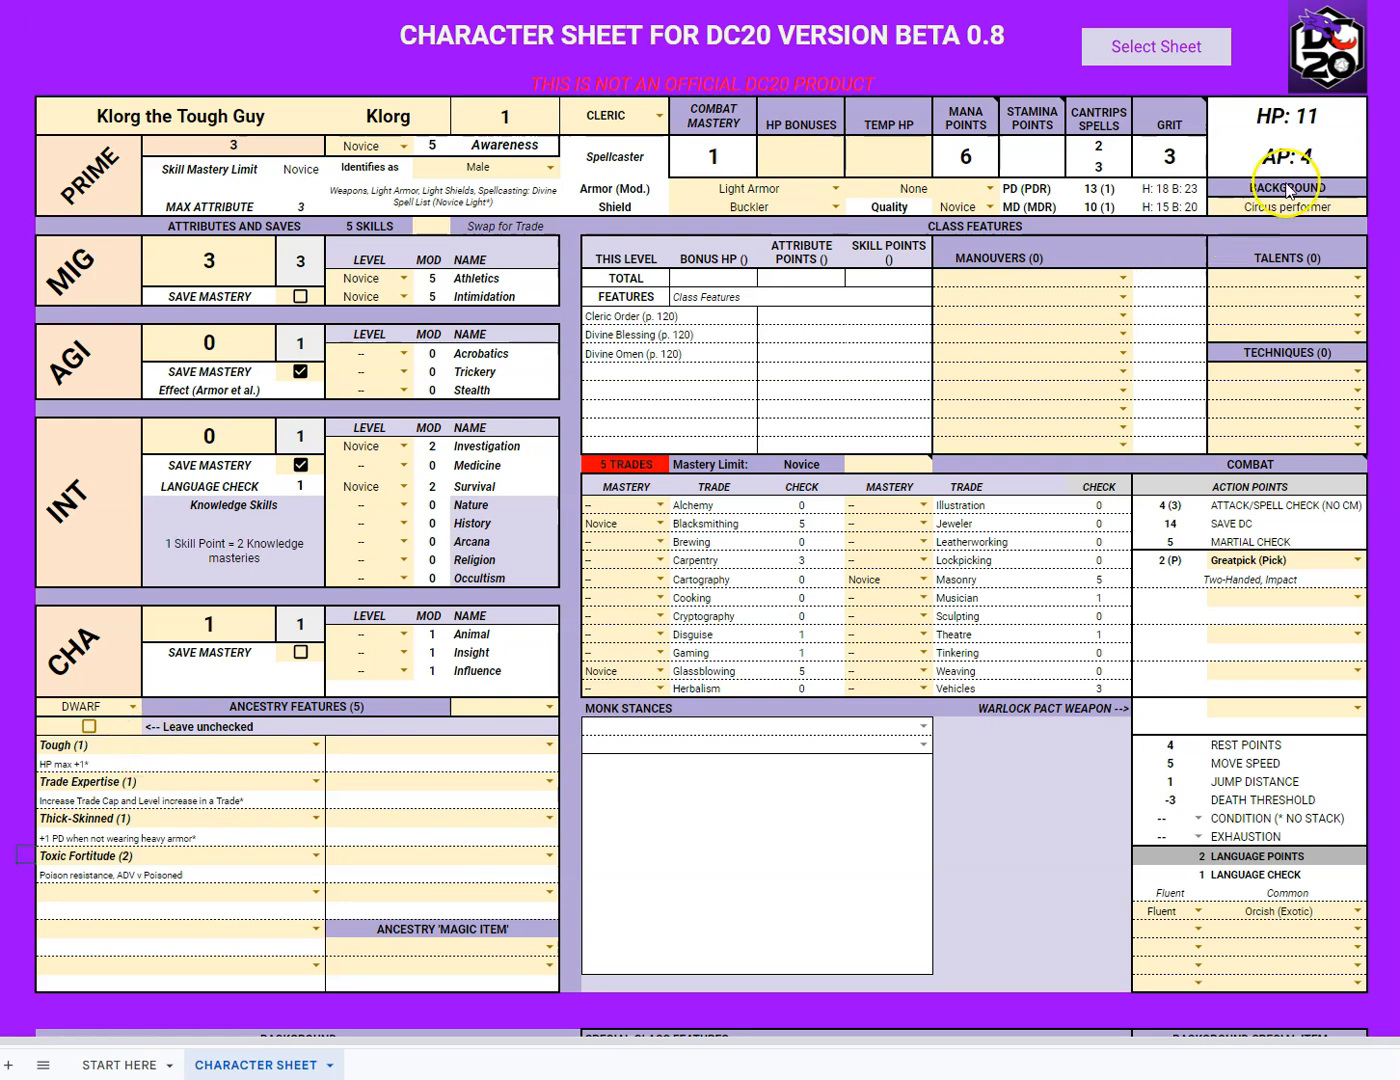
pyautogui.click(168, 753)
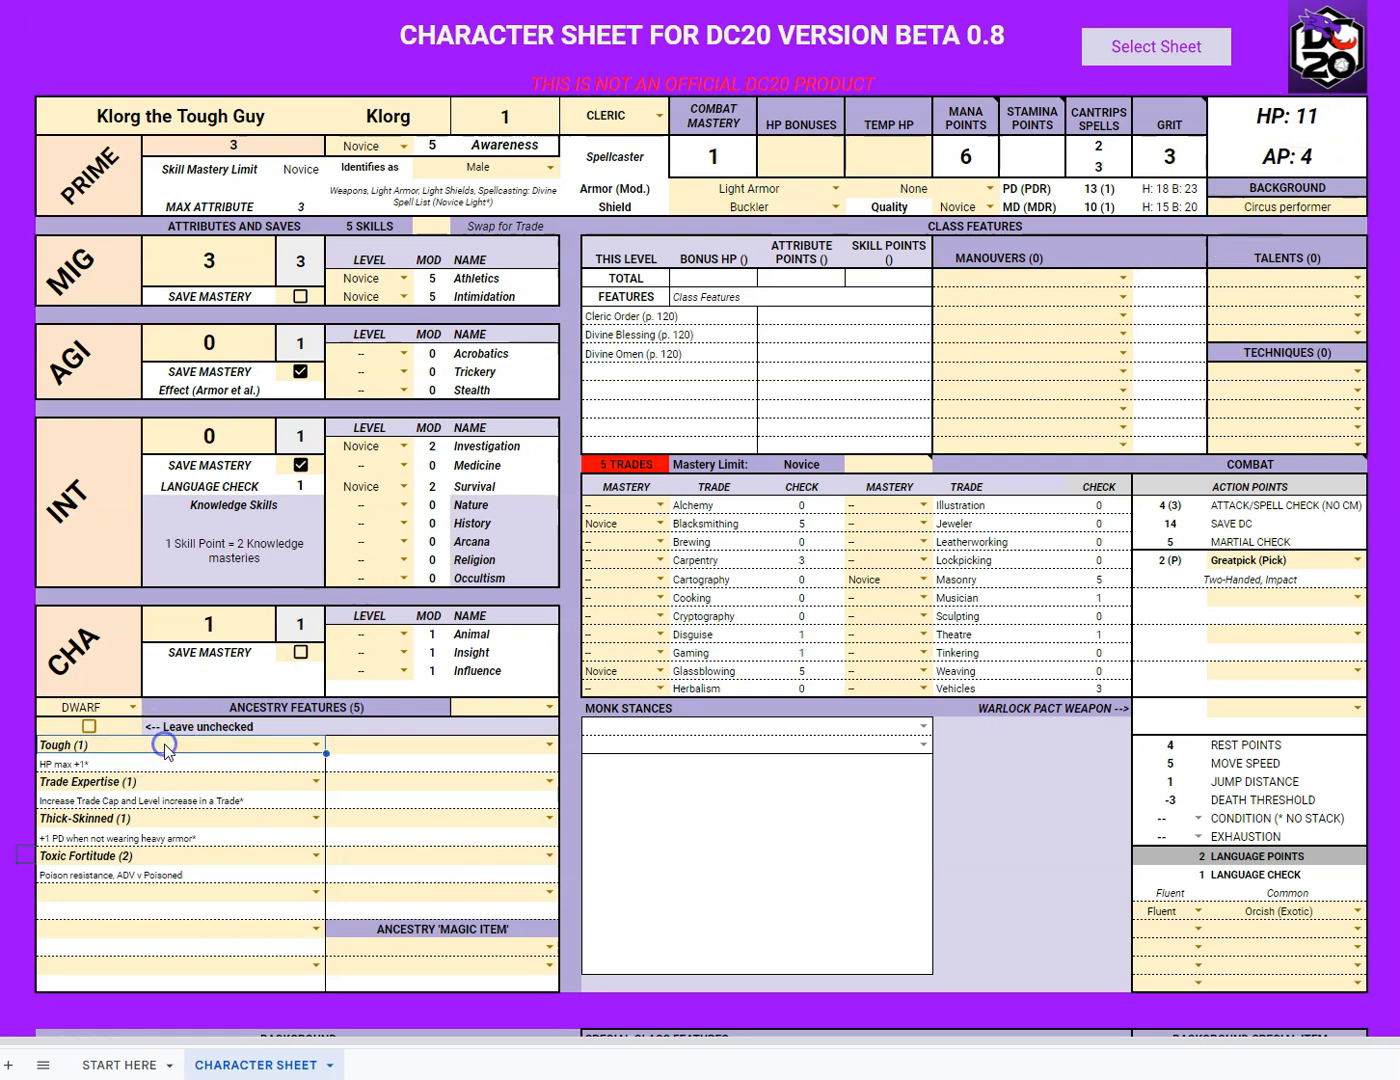
pyautogui.press('Delete')
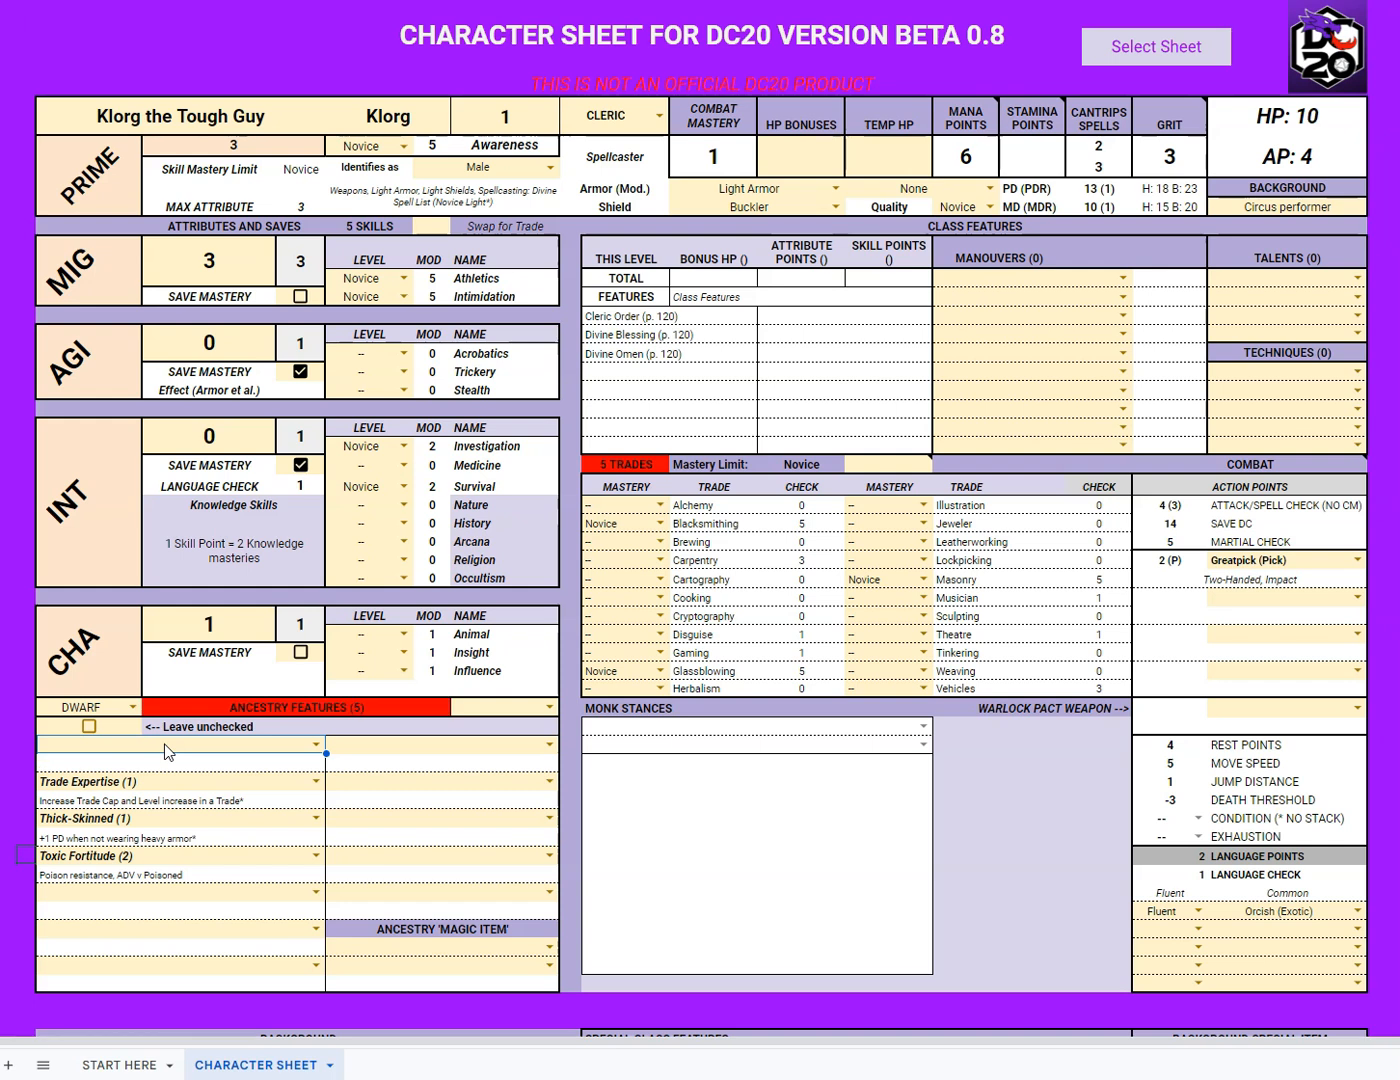
pyautogui.click(311, 743)
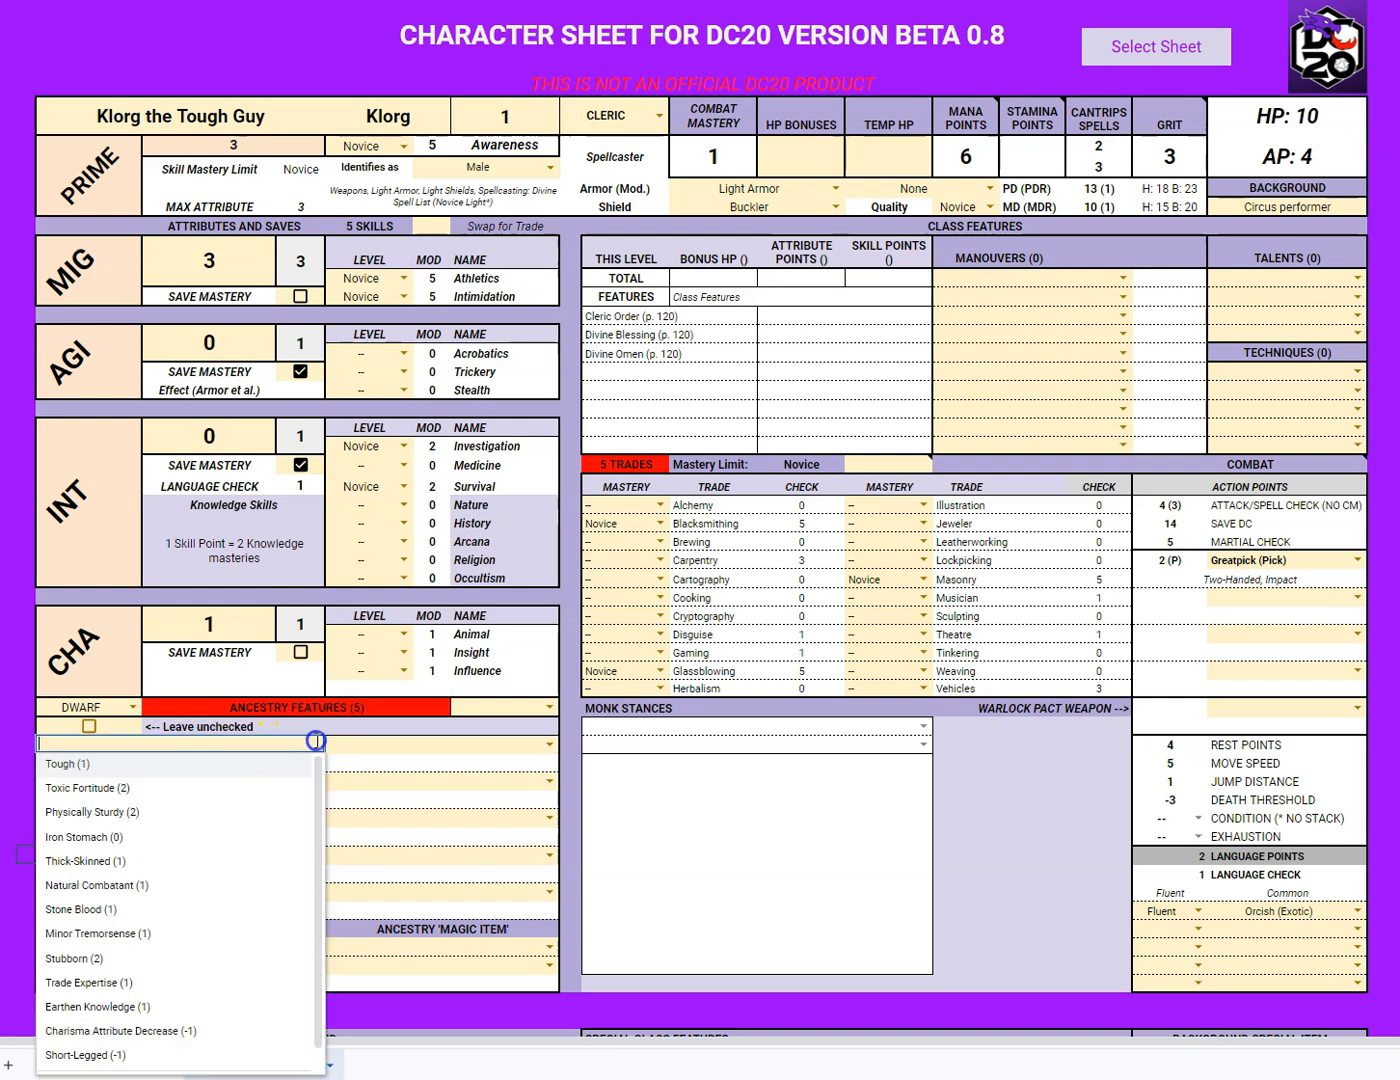
pyautogui.click(85, 764)
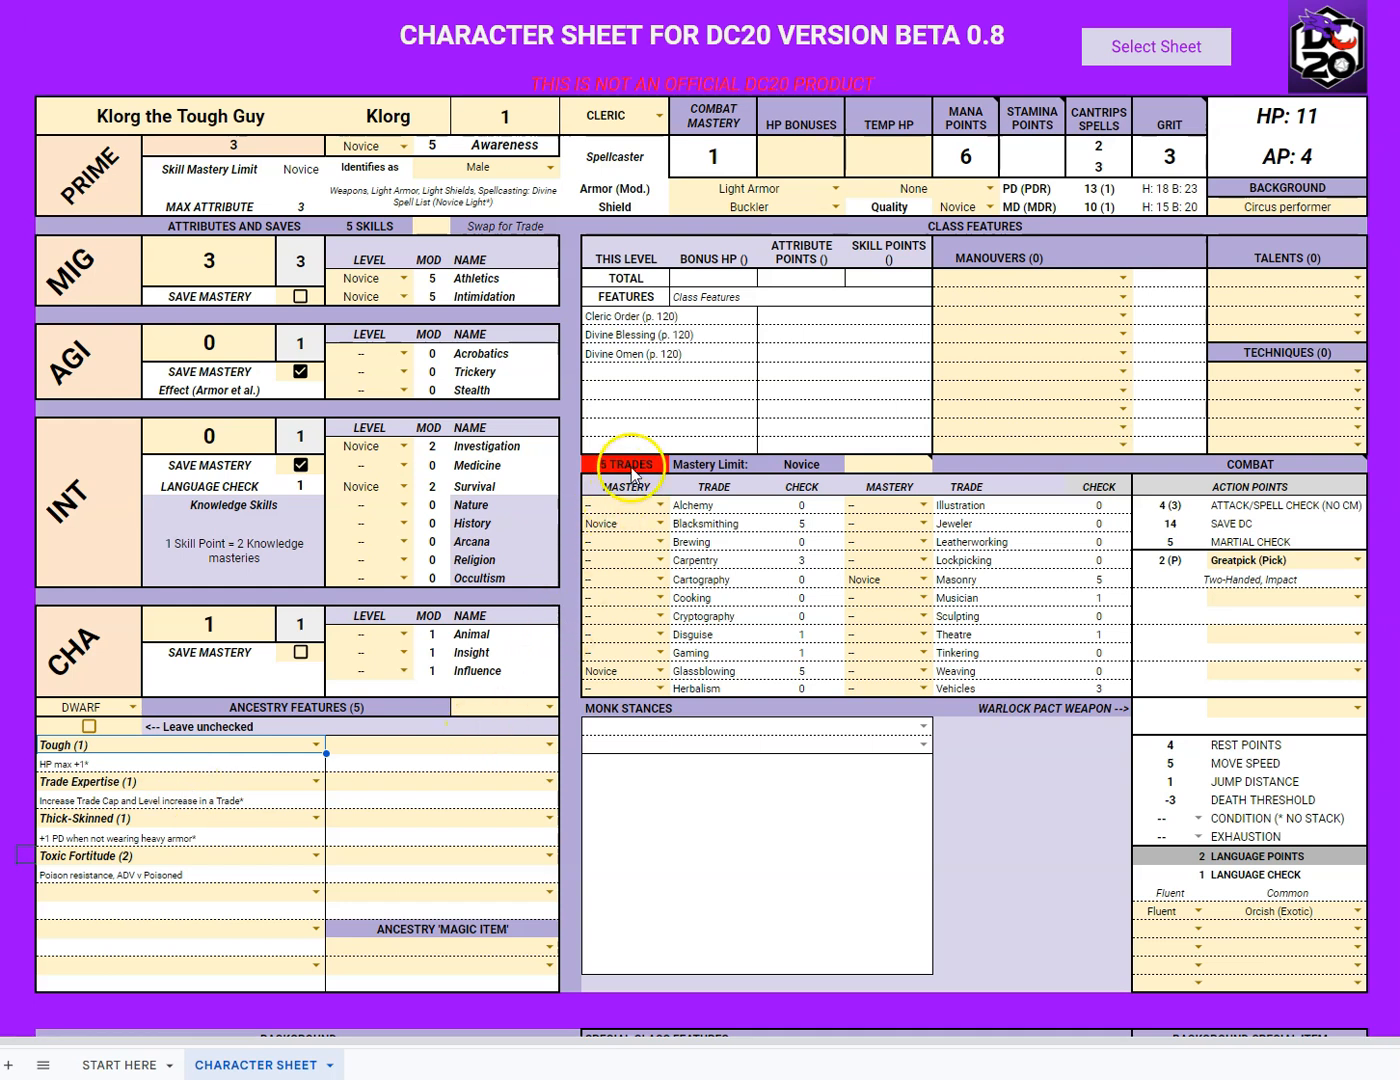
# - Clear Trade Expertise (1) from the second Dwarf ancestry feature row and choose it again
pyautogui.click(223, 781)
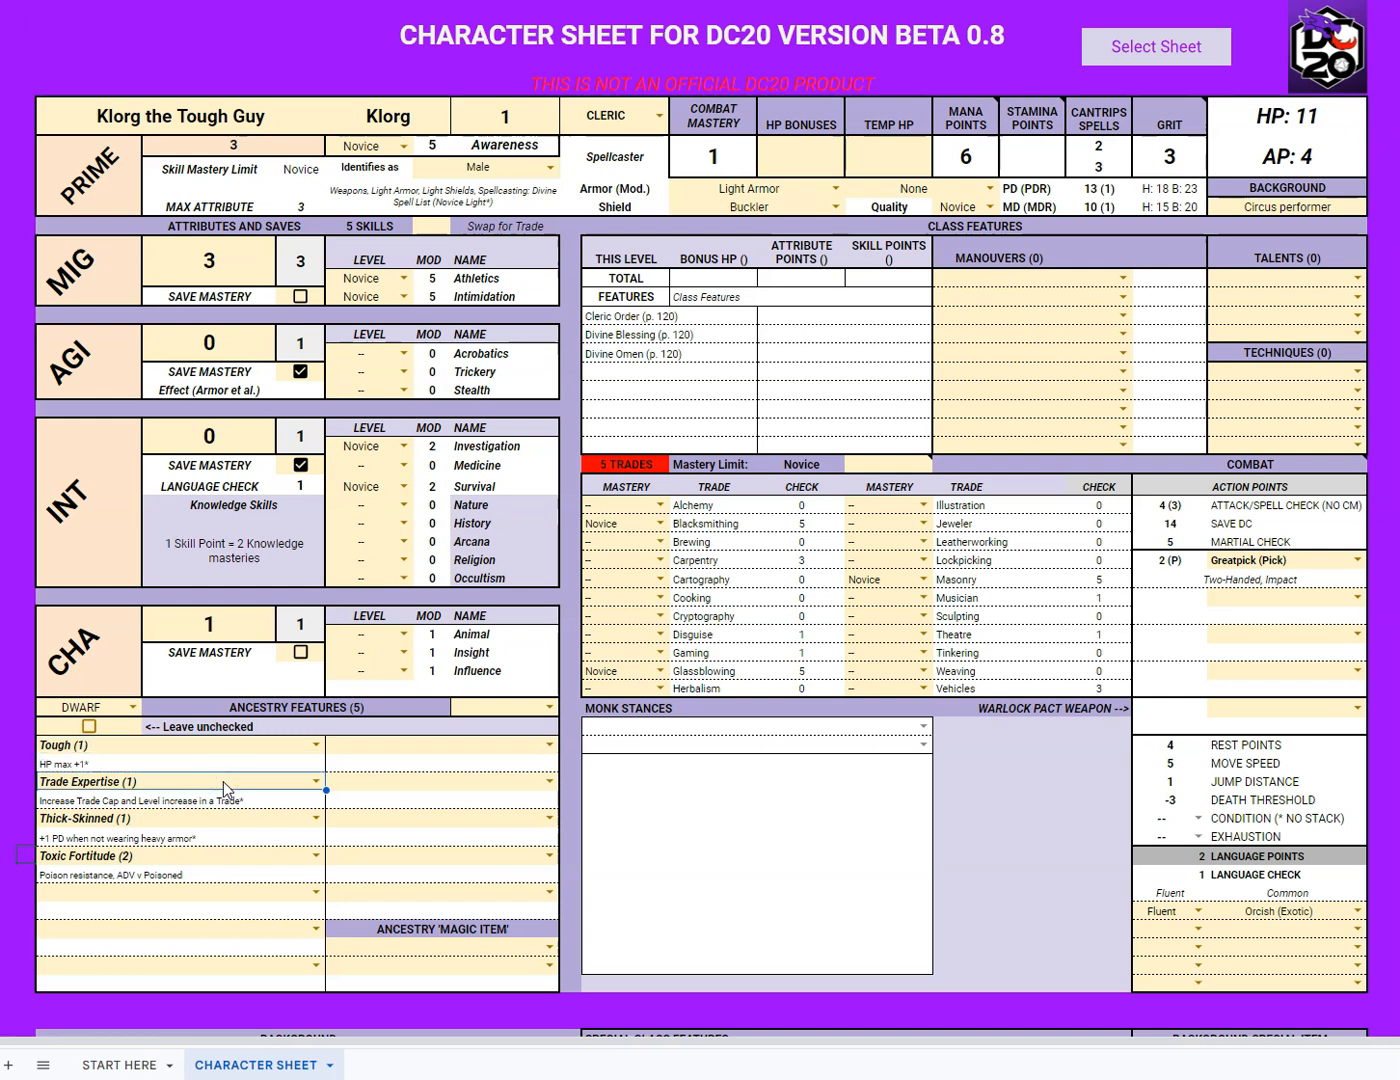
pyautogui.press('Delete')
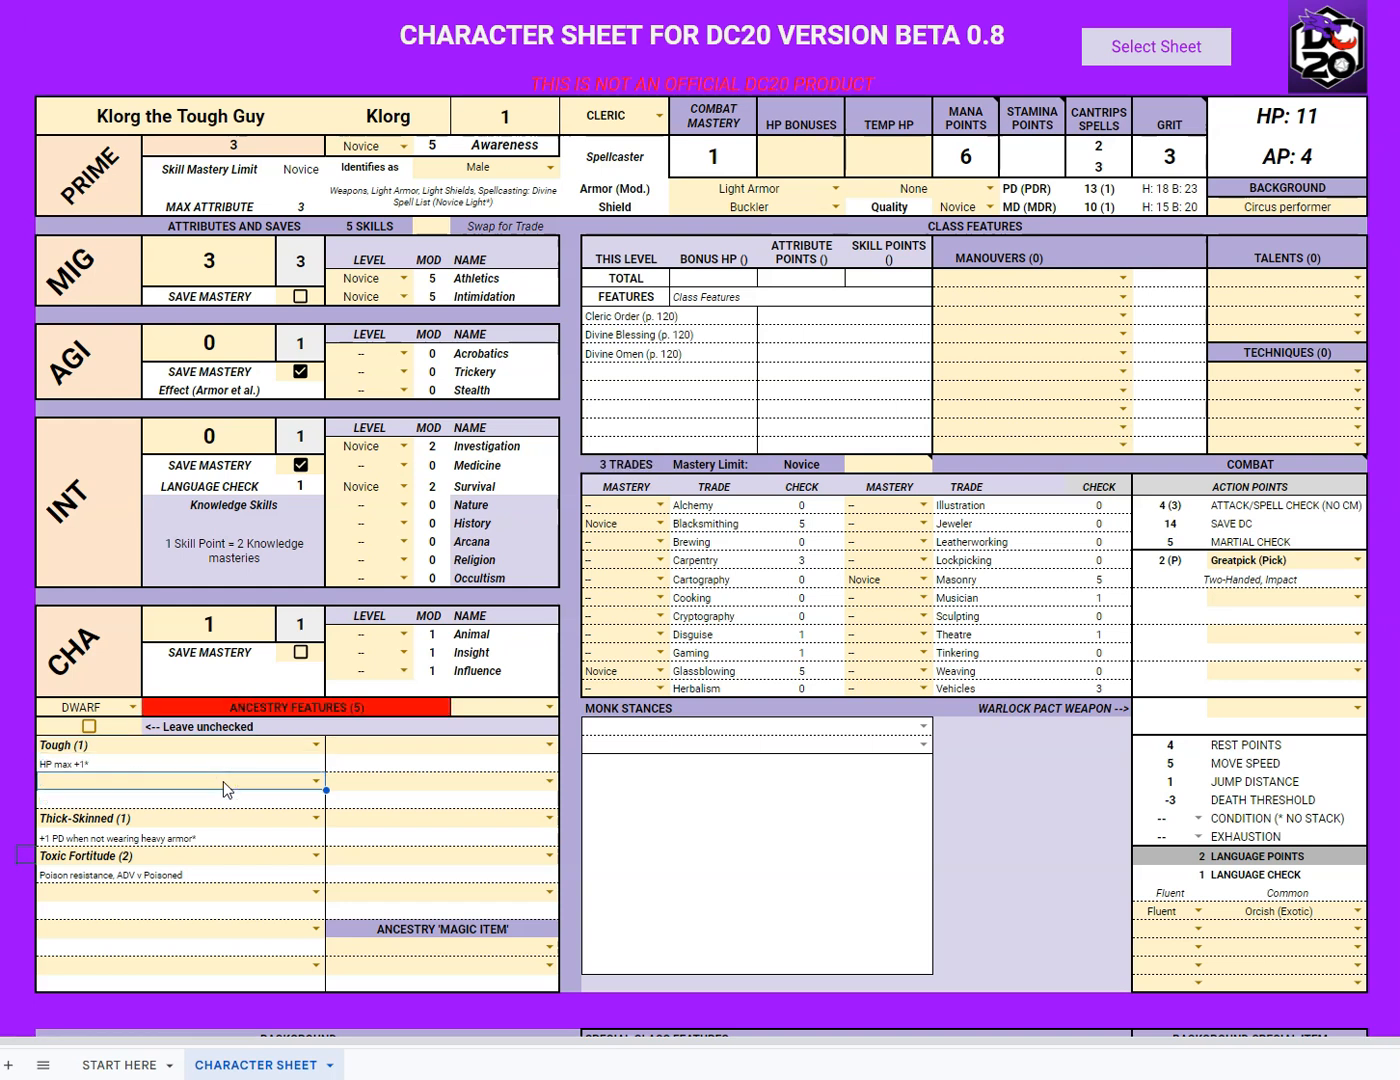
pyautogui.click(314, 781)
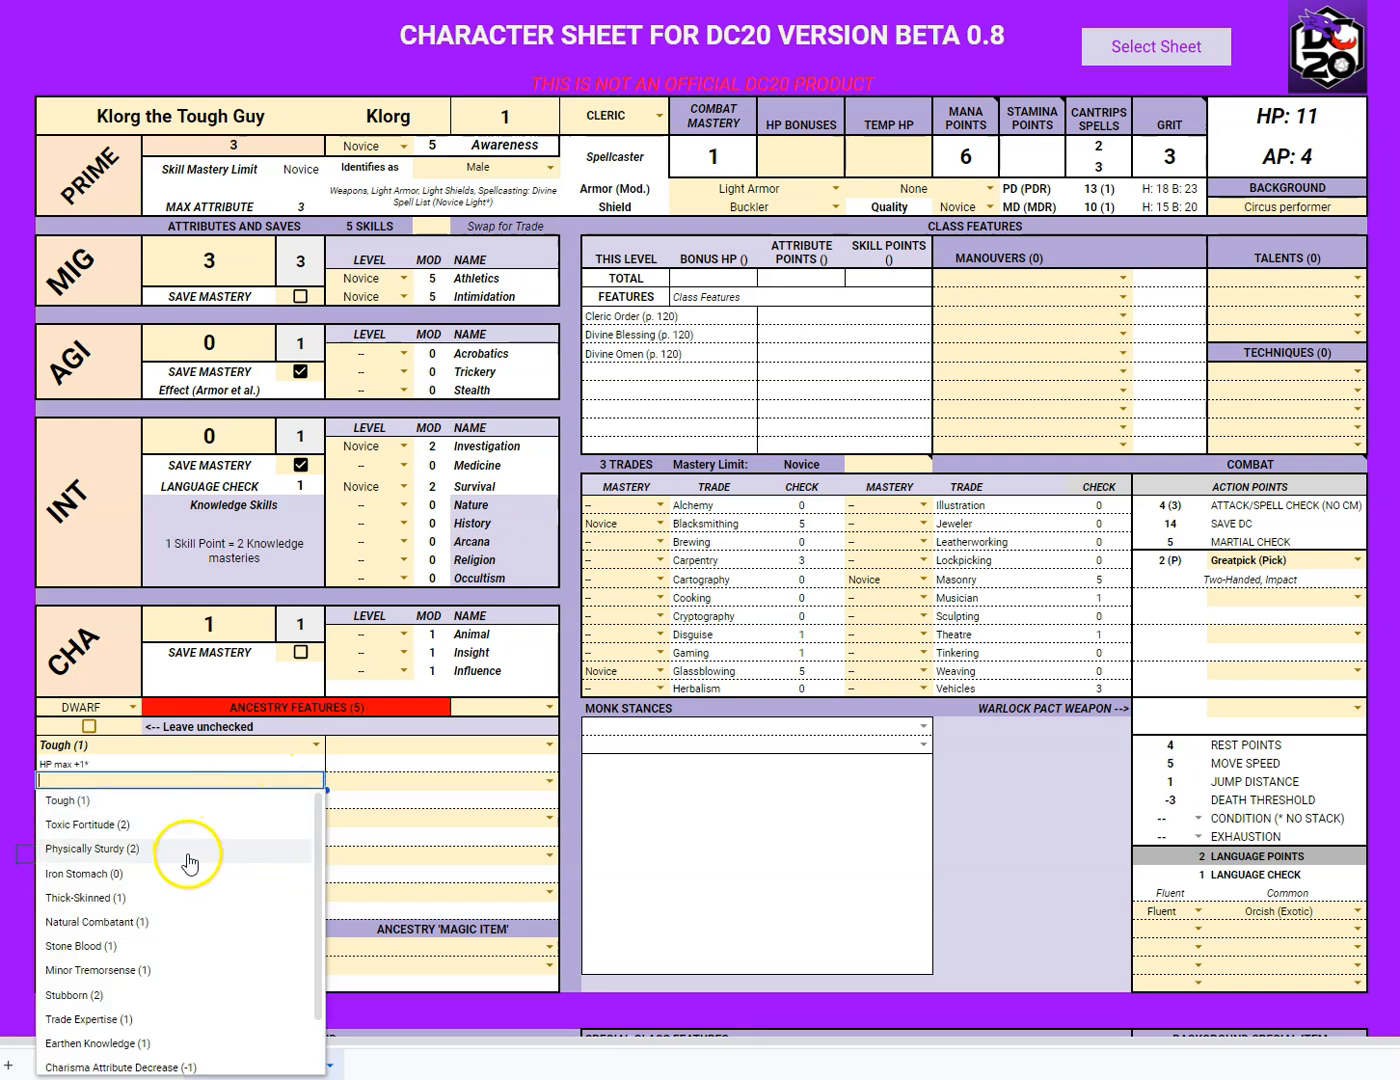
pyautogui.click(163, 1019)
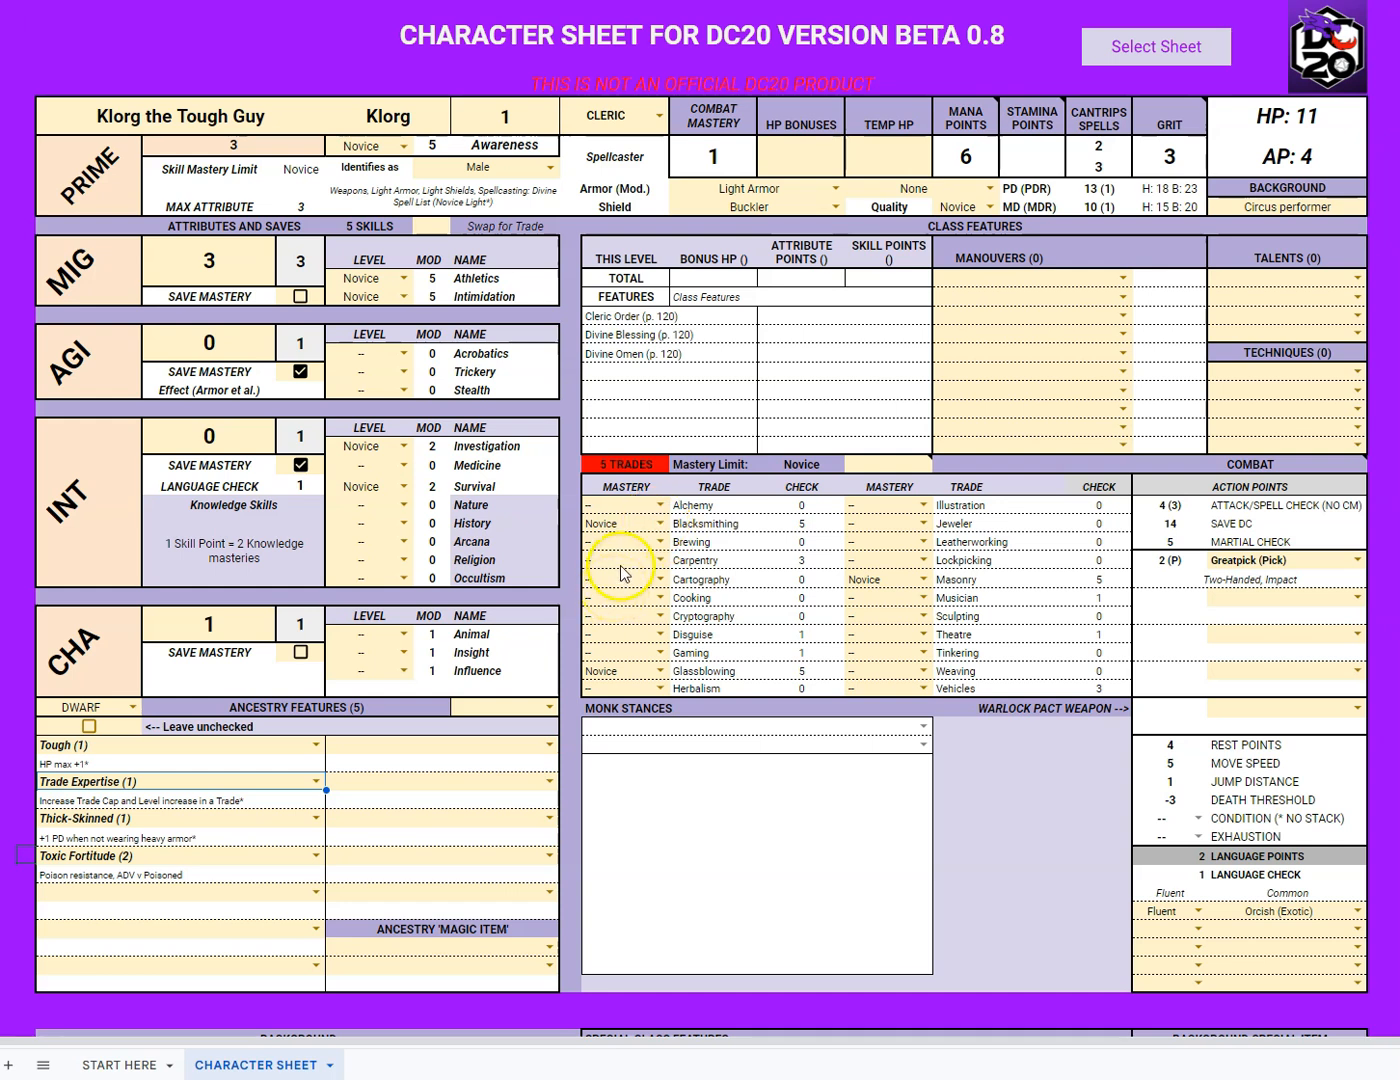
# - Raise the Blacksmithing trade mastery to Adept and set Brewing to Novice
pyautogui.click(659, 524)
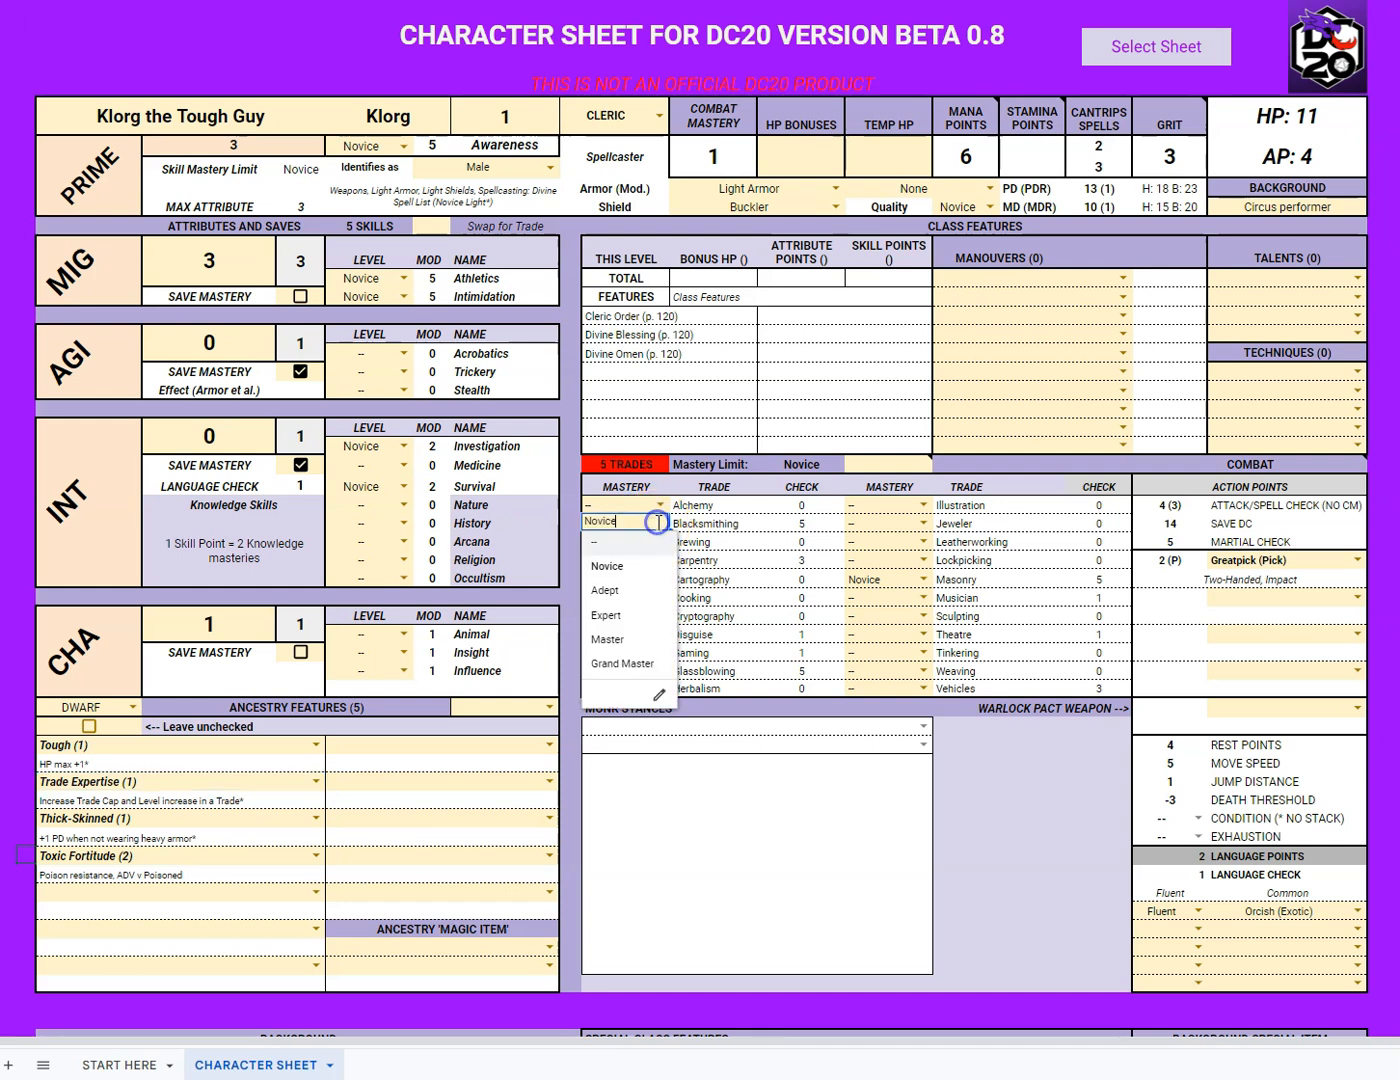
pyautogui.click(625, 590)
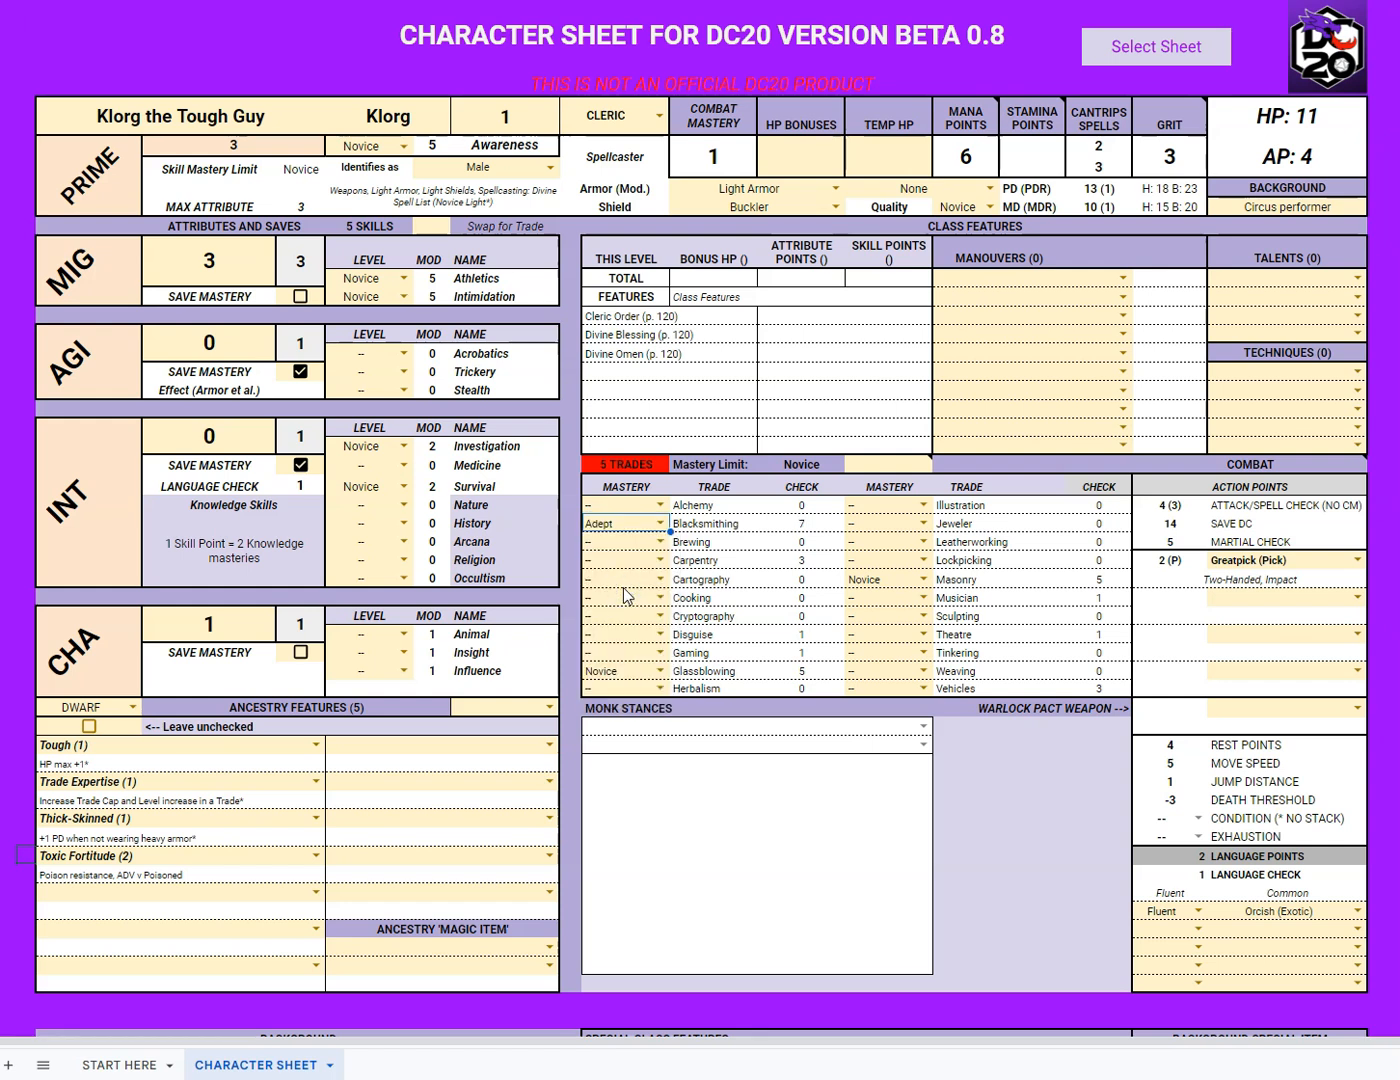
pyautogui.click(629, 580)
pyautogui.click(659, 542)
pyautogui.click(639, 581)
pyautogui.click(551, 705)
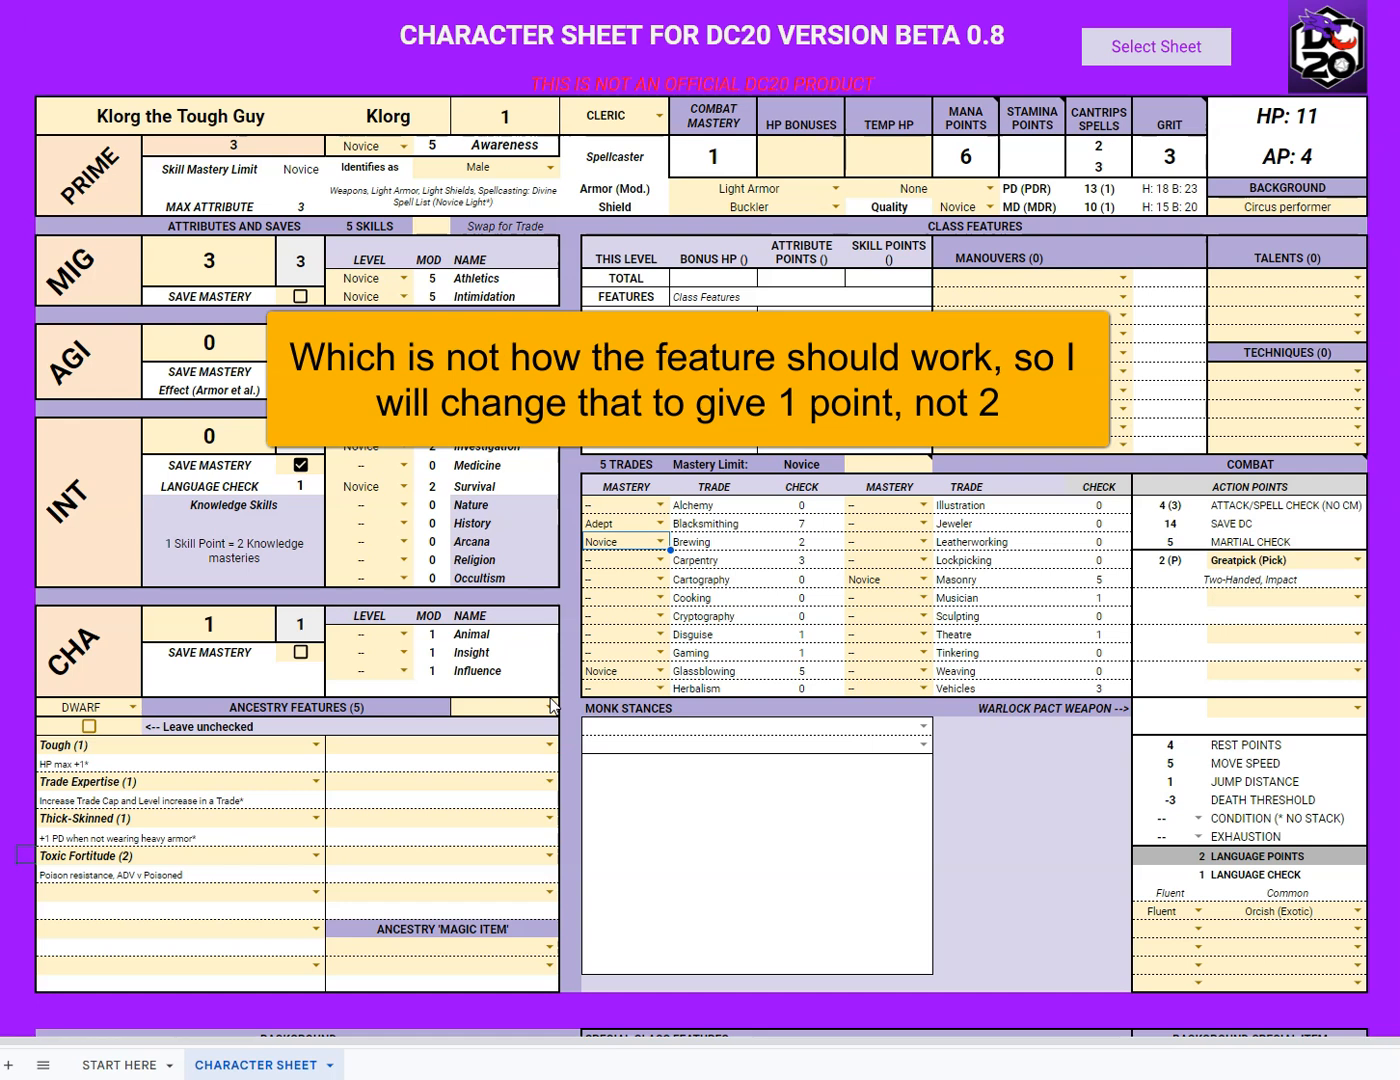
pyautogui.click(634, 280)
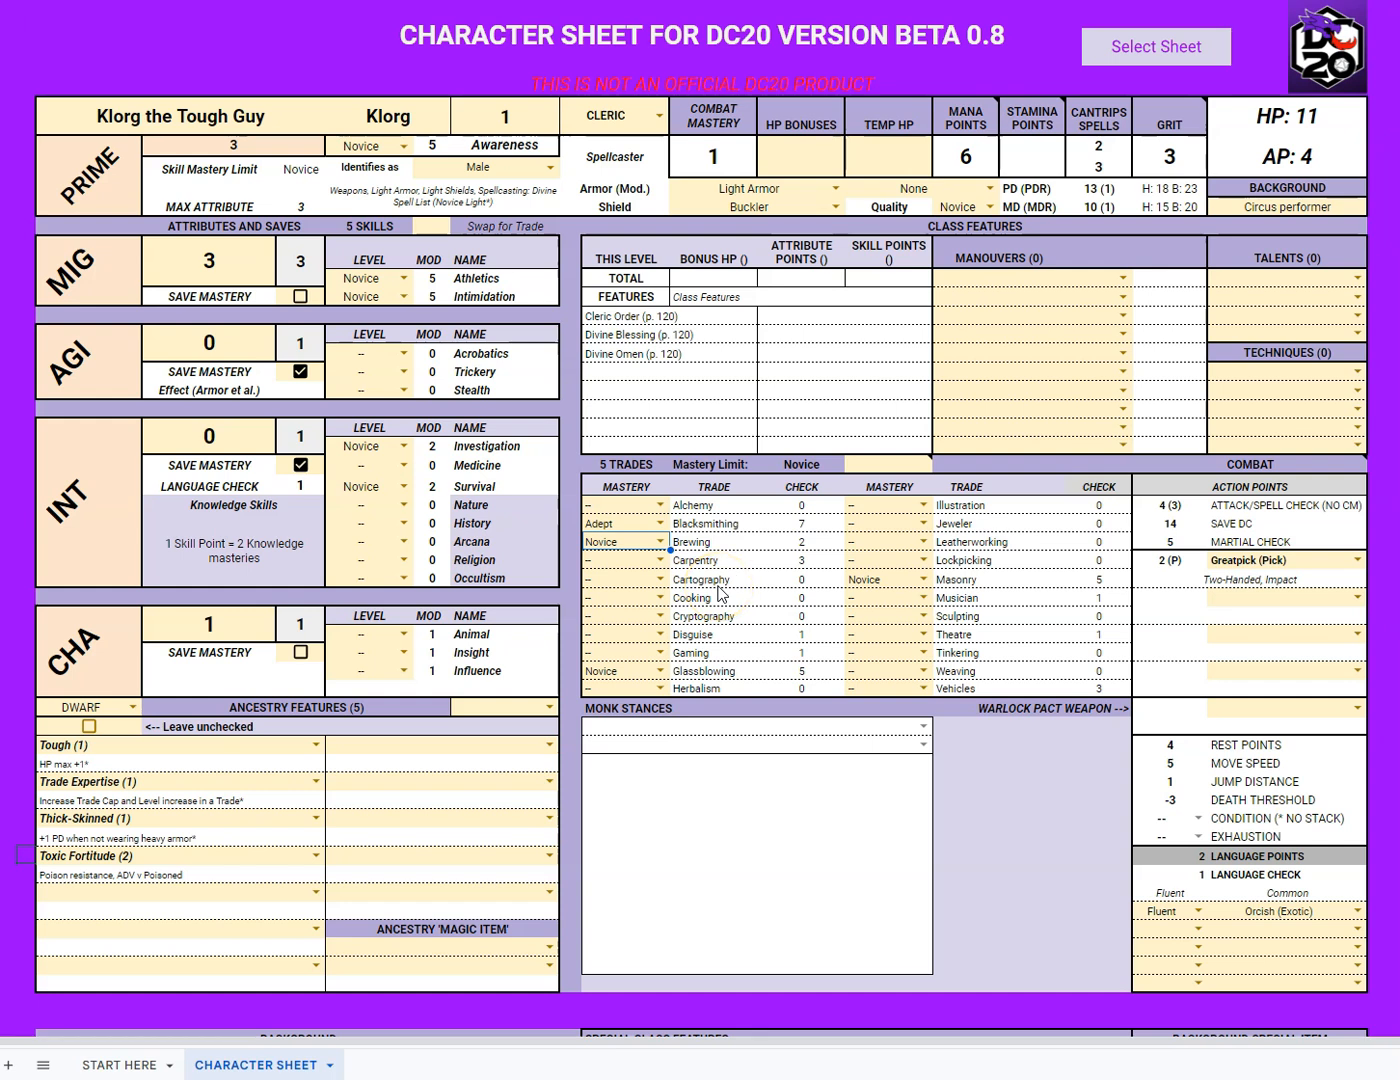
# - Choose Morningstar (Hammer/Pick) as the second weapon, below the Greatpick
pyautogui.click(1358, 597)
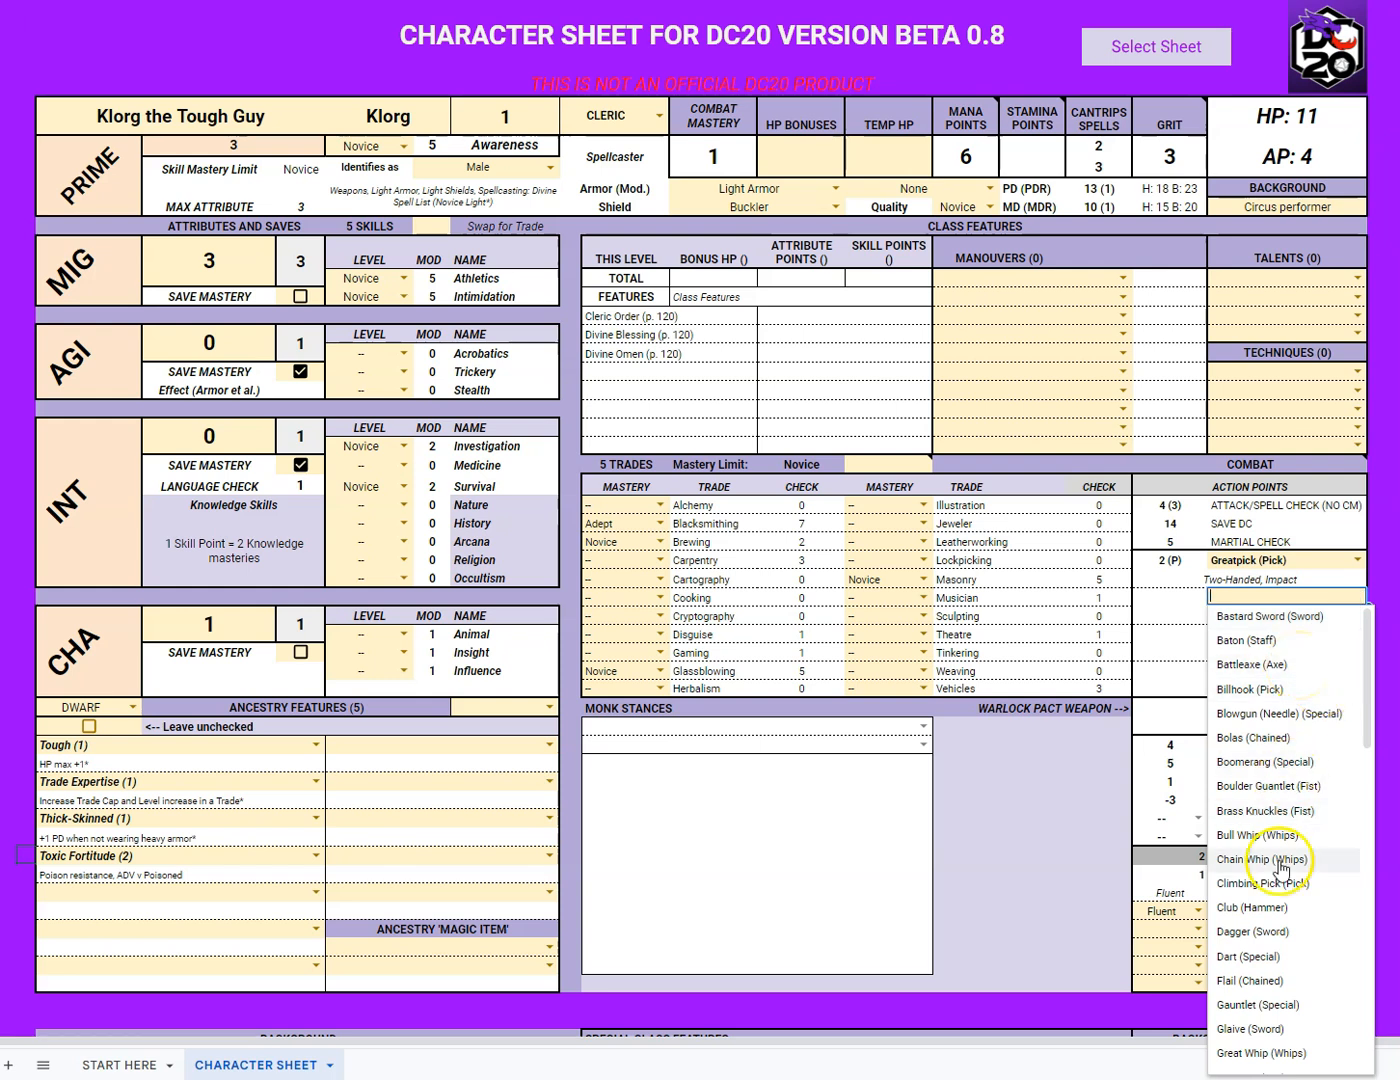
pyautogui.scroll(-5, 1279, 835)
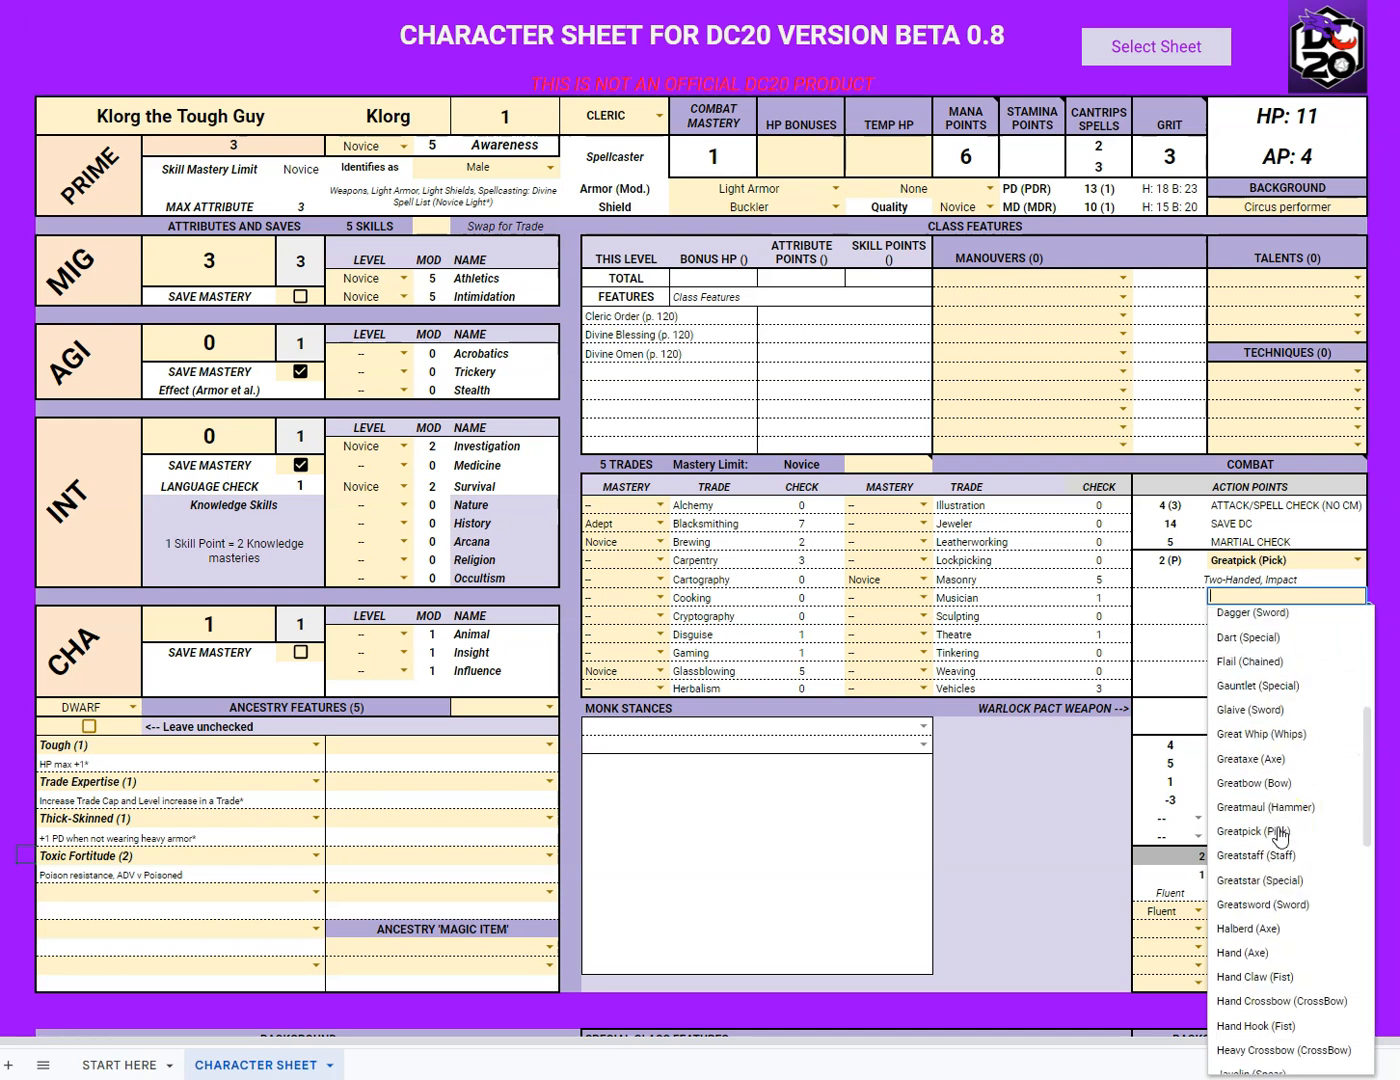
pyautogui.click(1278, 791)
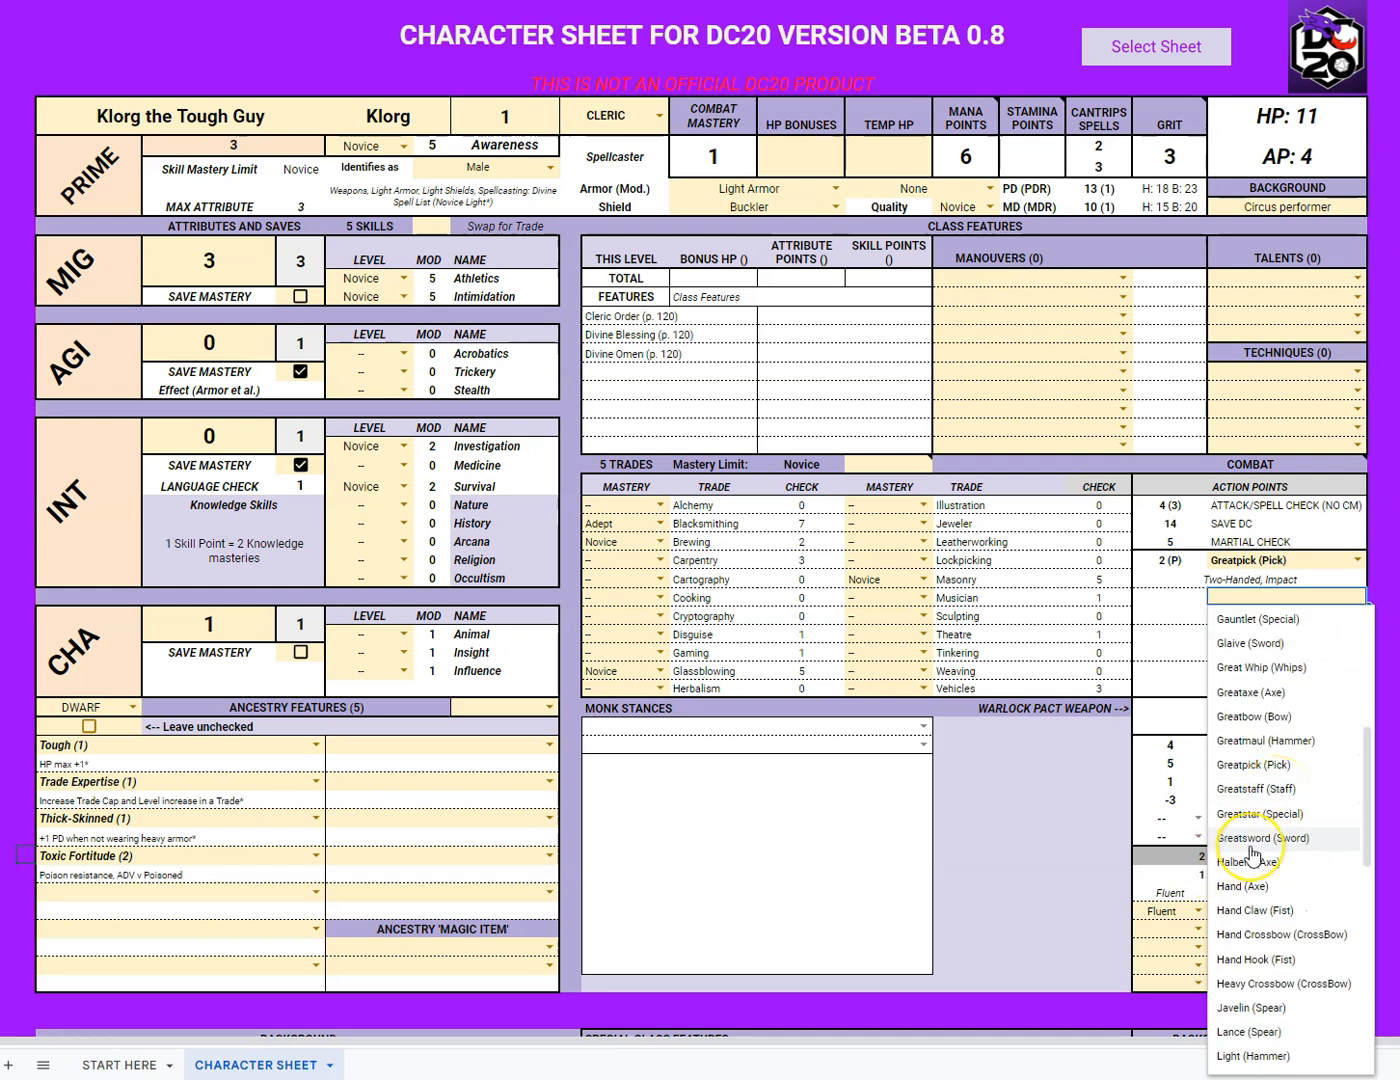
pyautogui.scroll(-3, 1250, 849)
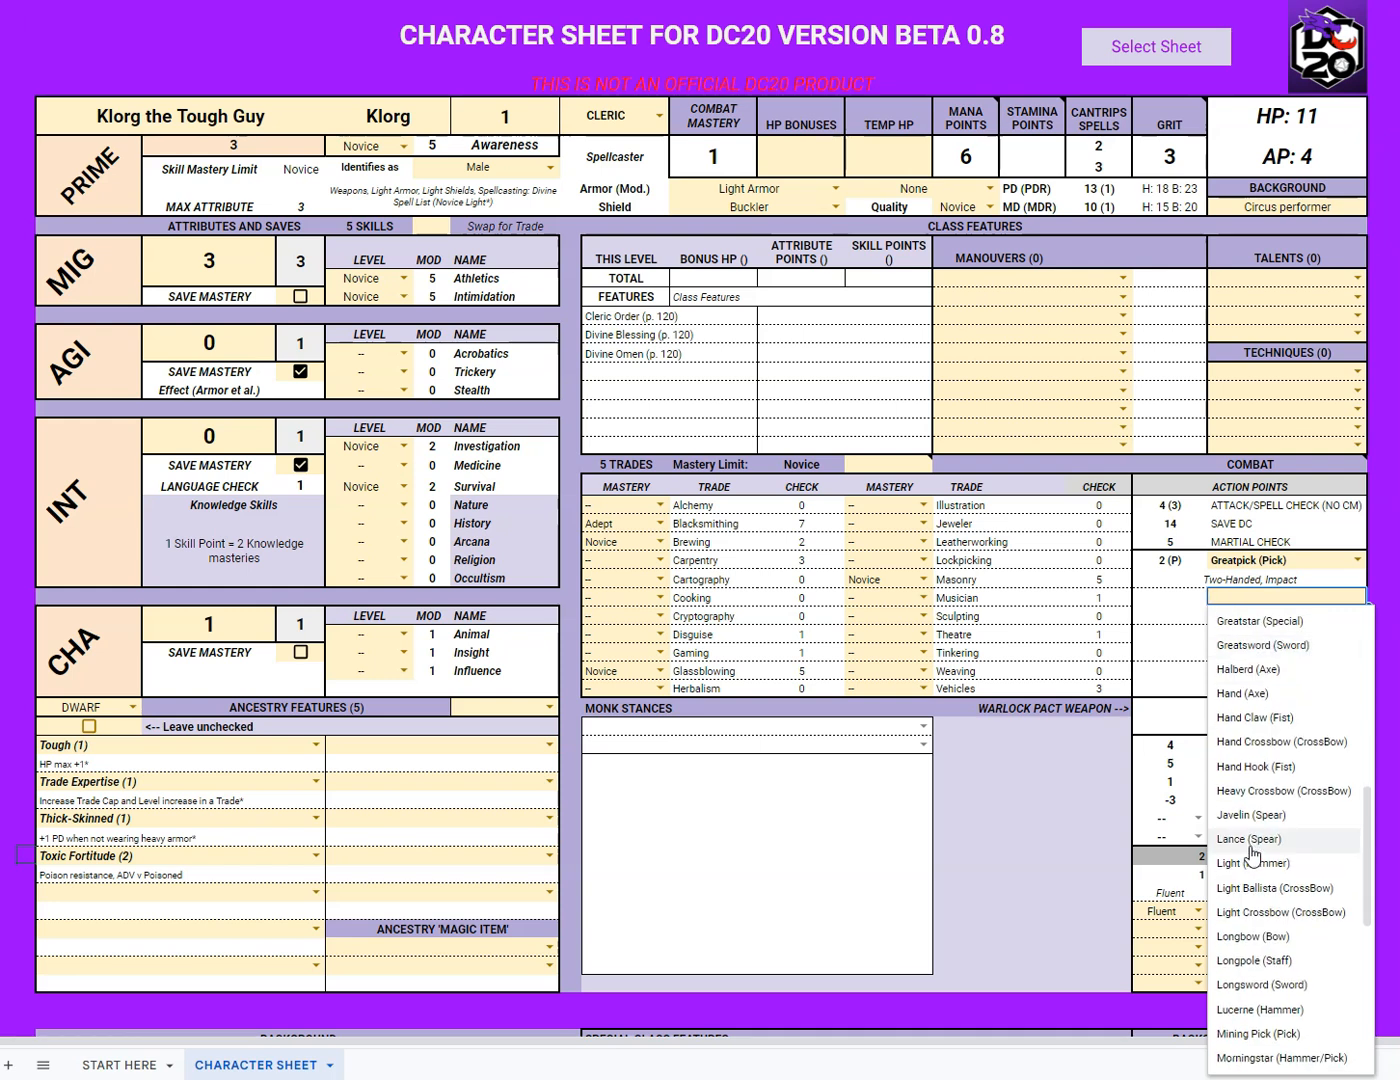
pyautogui.scroll(-1, 1250, 850)
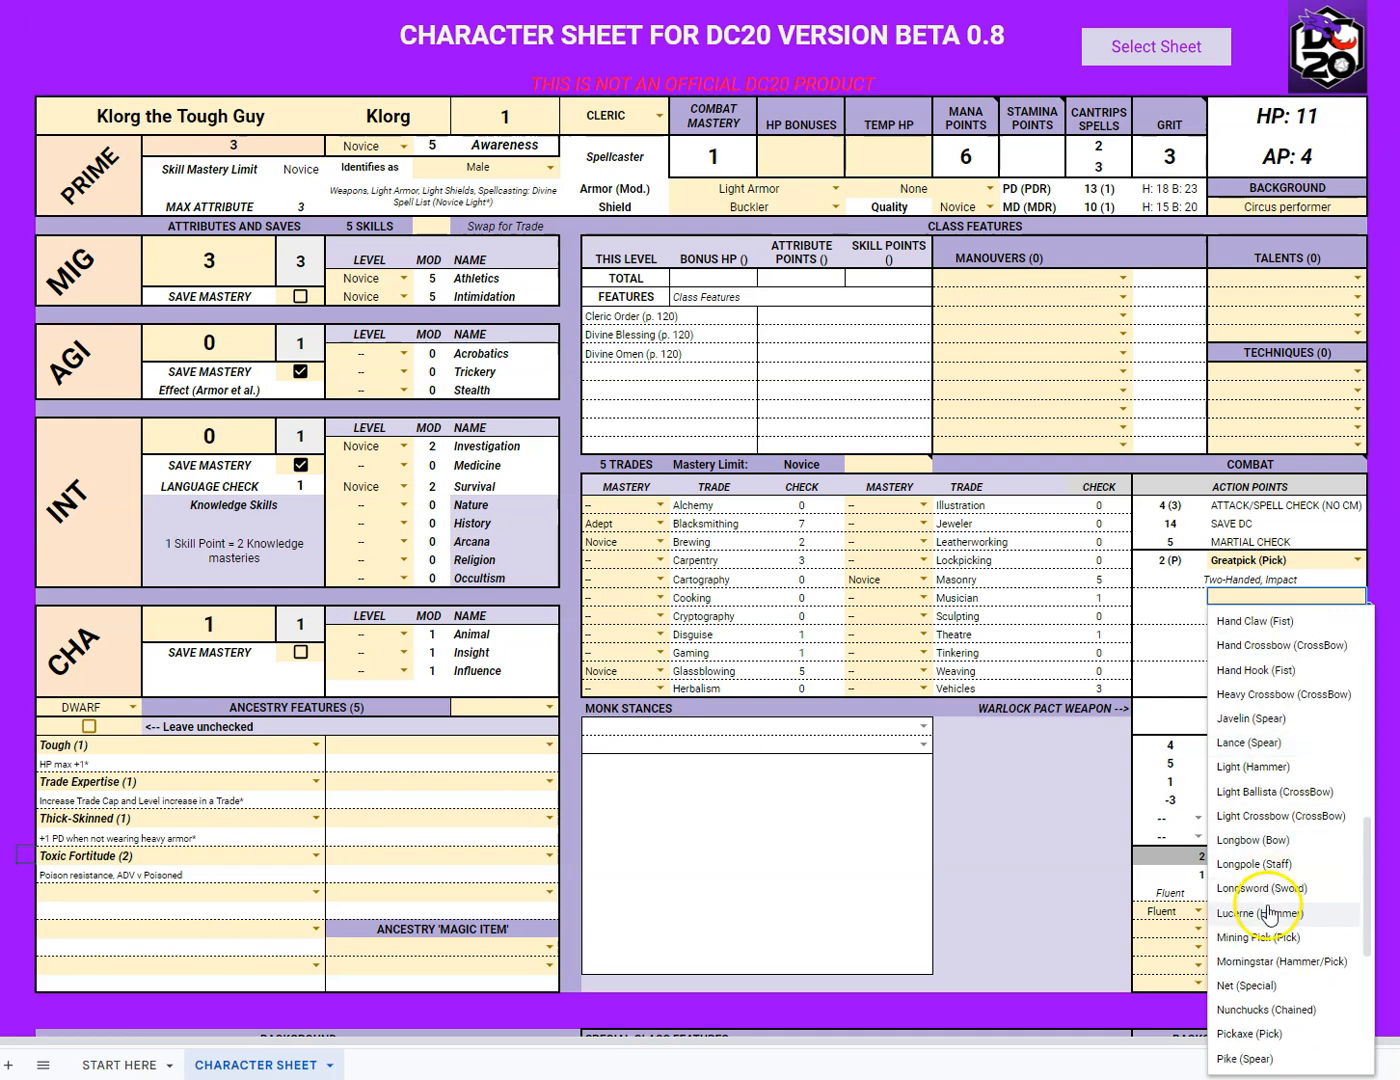
pyautogui.scroll(-4, 1267, 913)
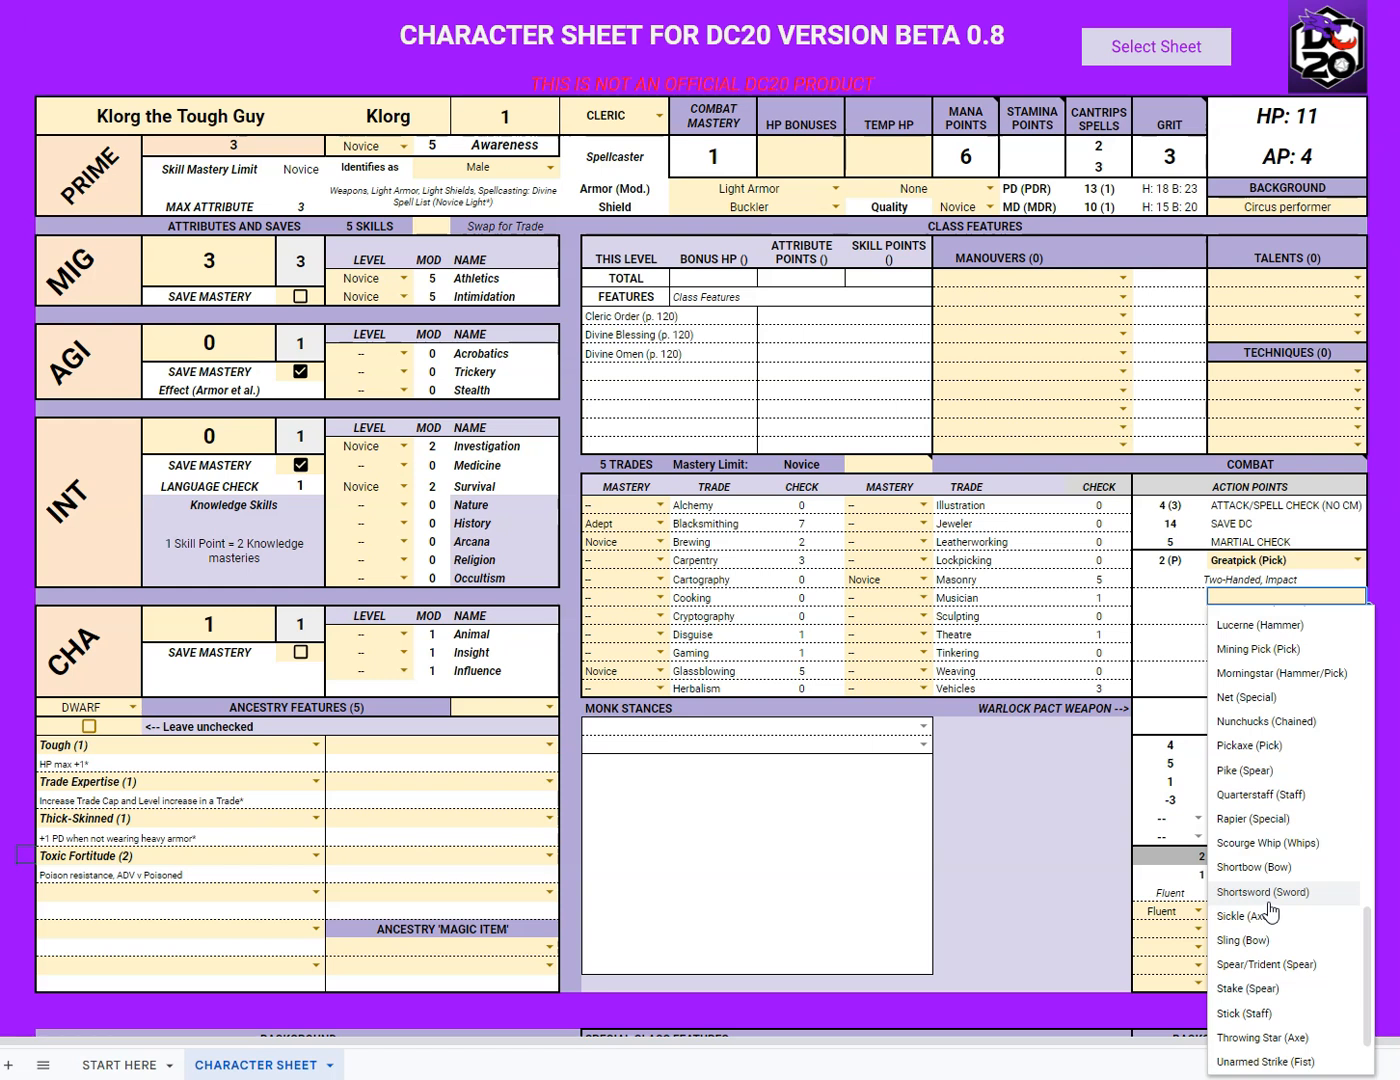
pyautogui.scroll(-2, 1272, 892)
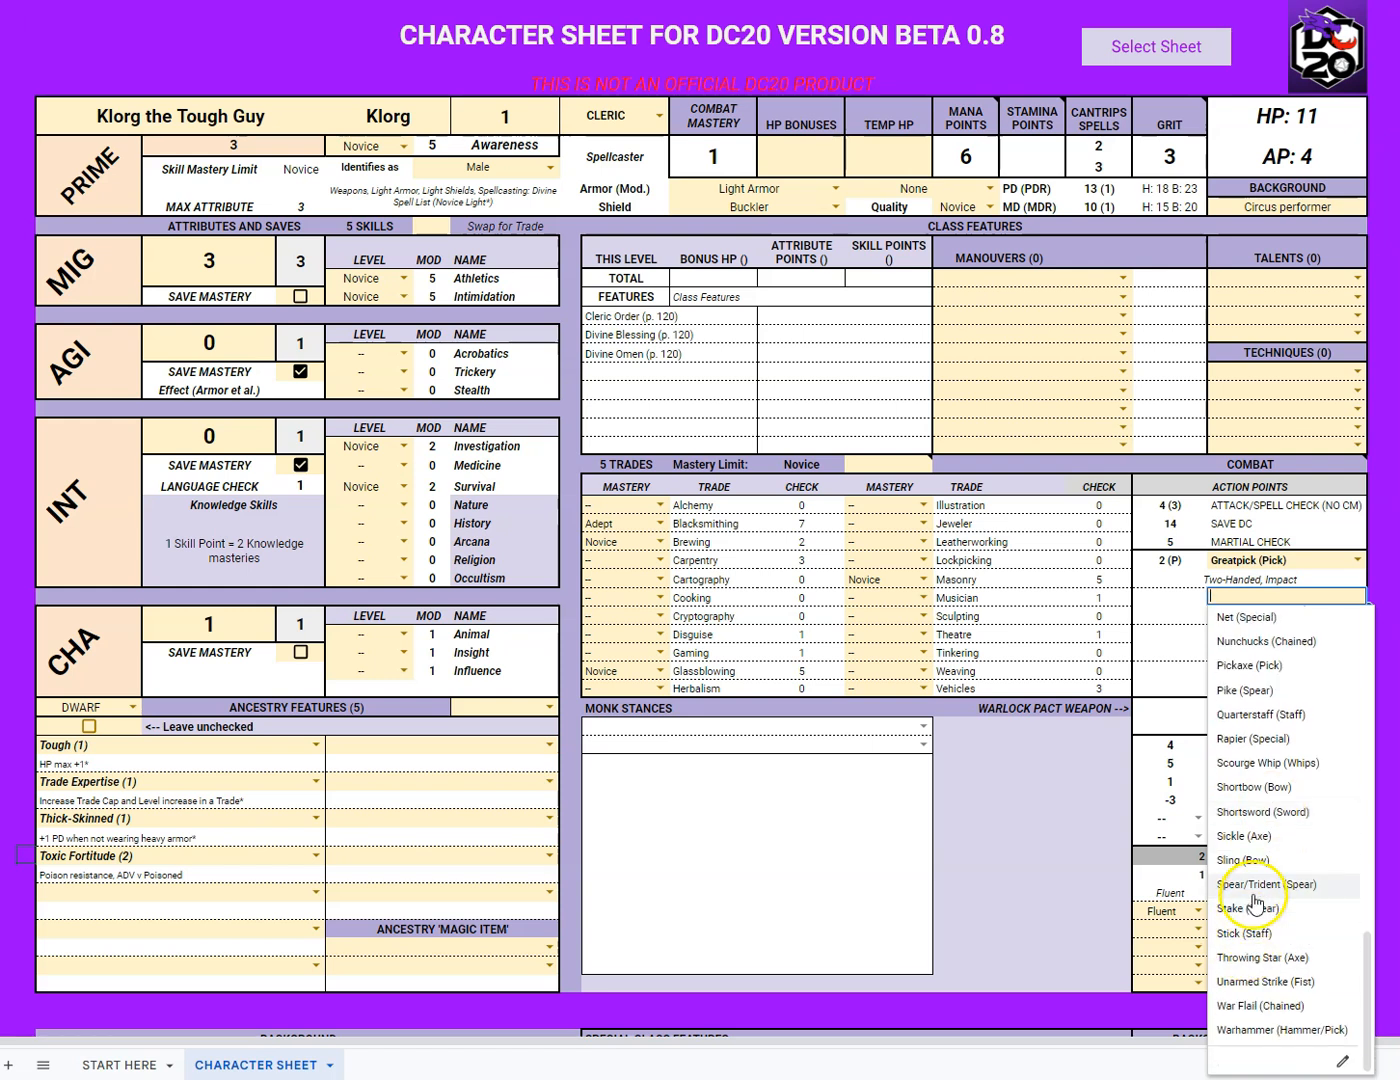
pyautogui.scroll(5, 1263, 881)
pyautogui.scroll(-2, 1279, 860)
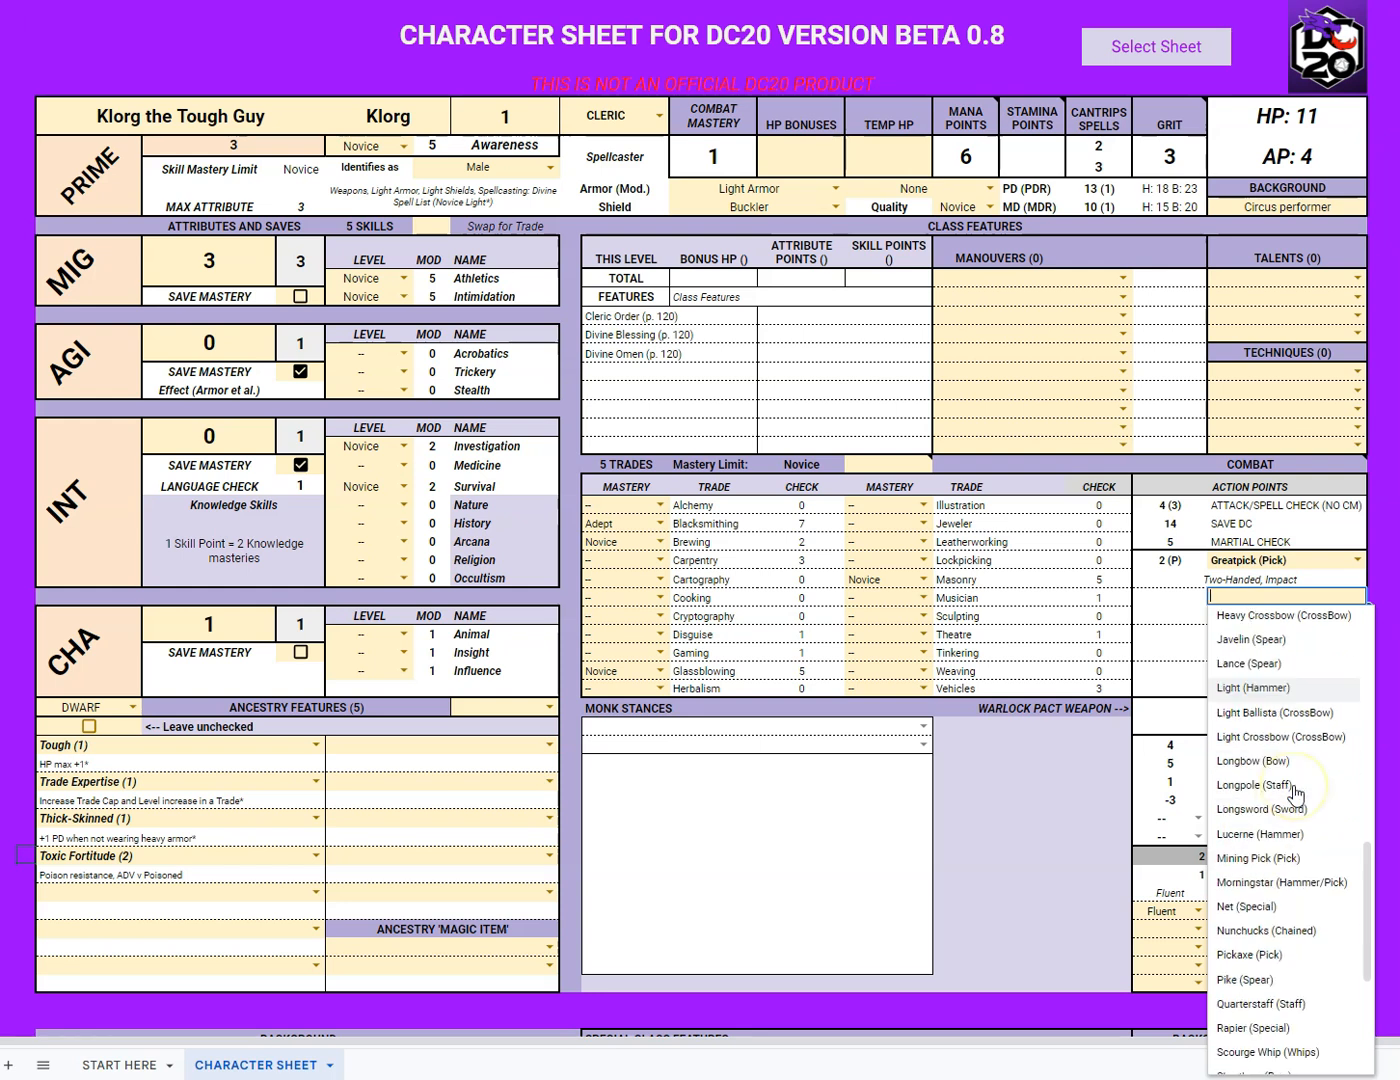
pyautogui.click(1290, 882)
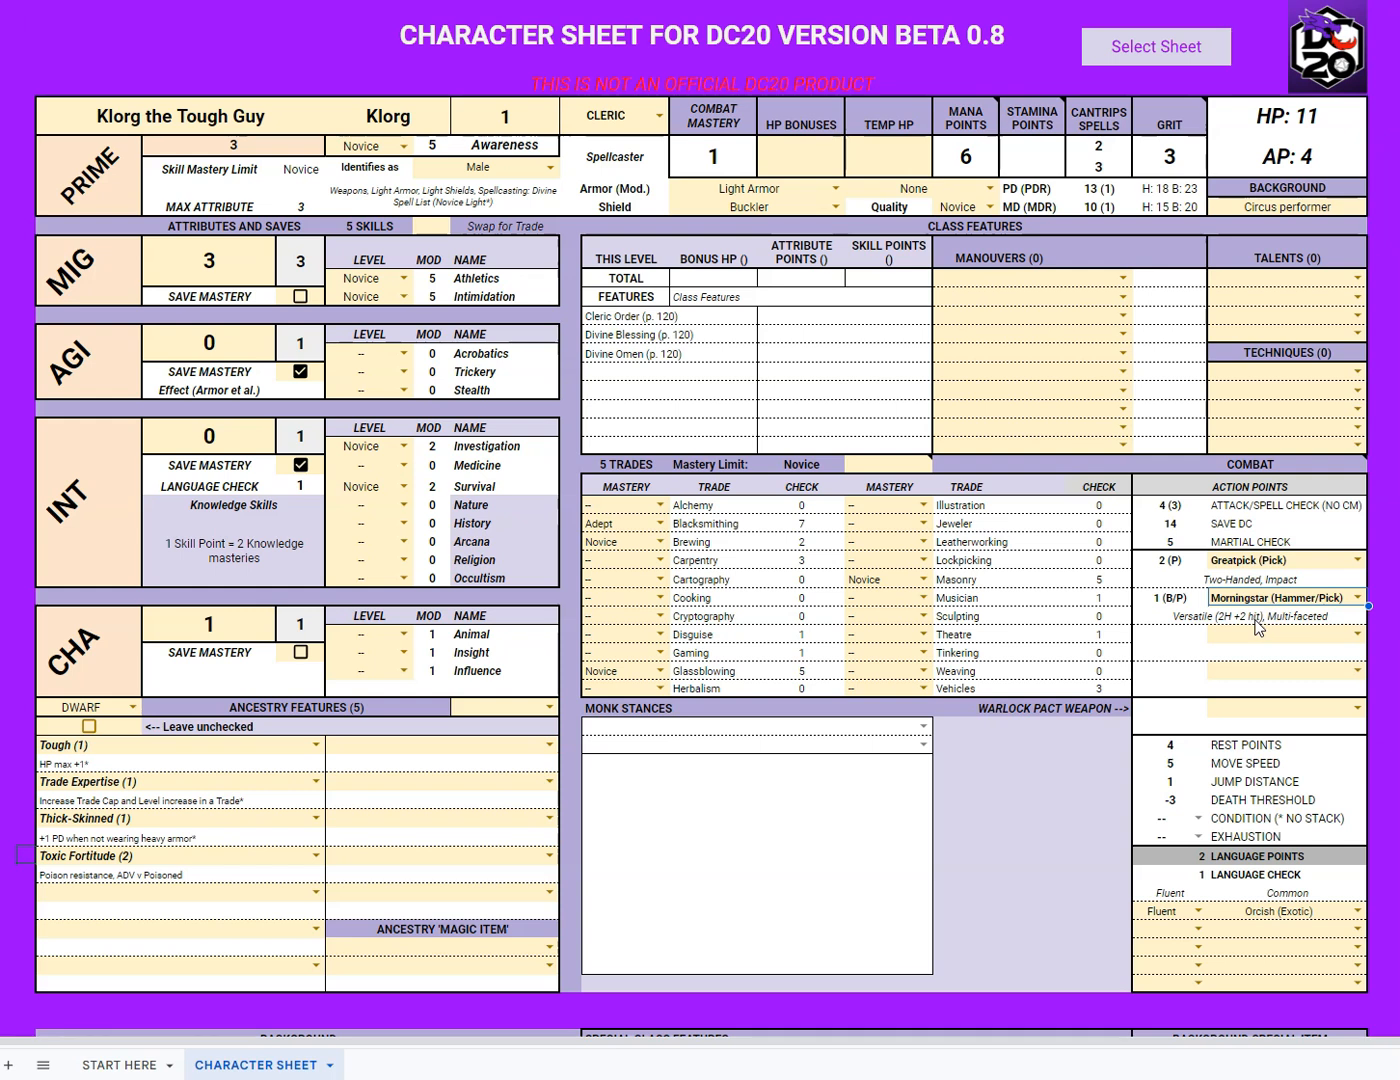
# - Choose Close Wounds and Light as the two cantrips in the spells section
pyautogui.scroll(-10, 1057, 668)
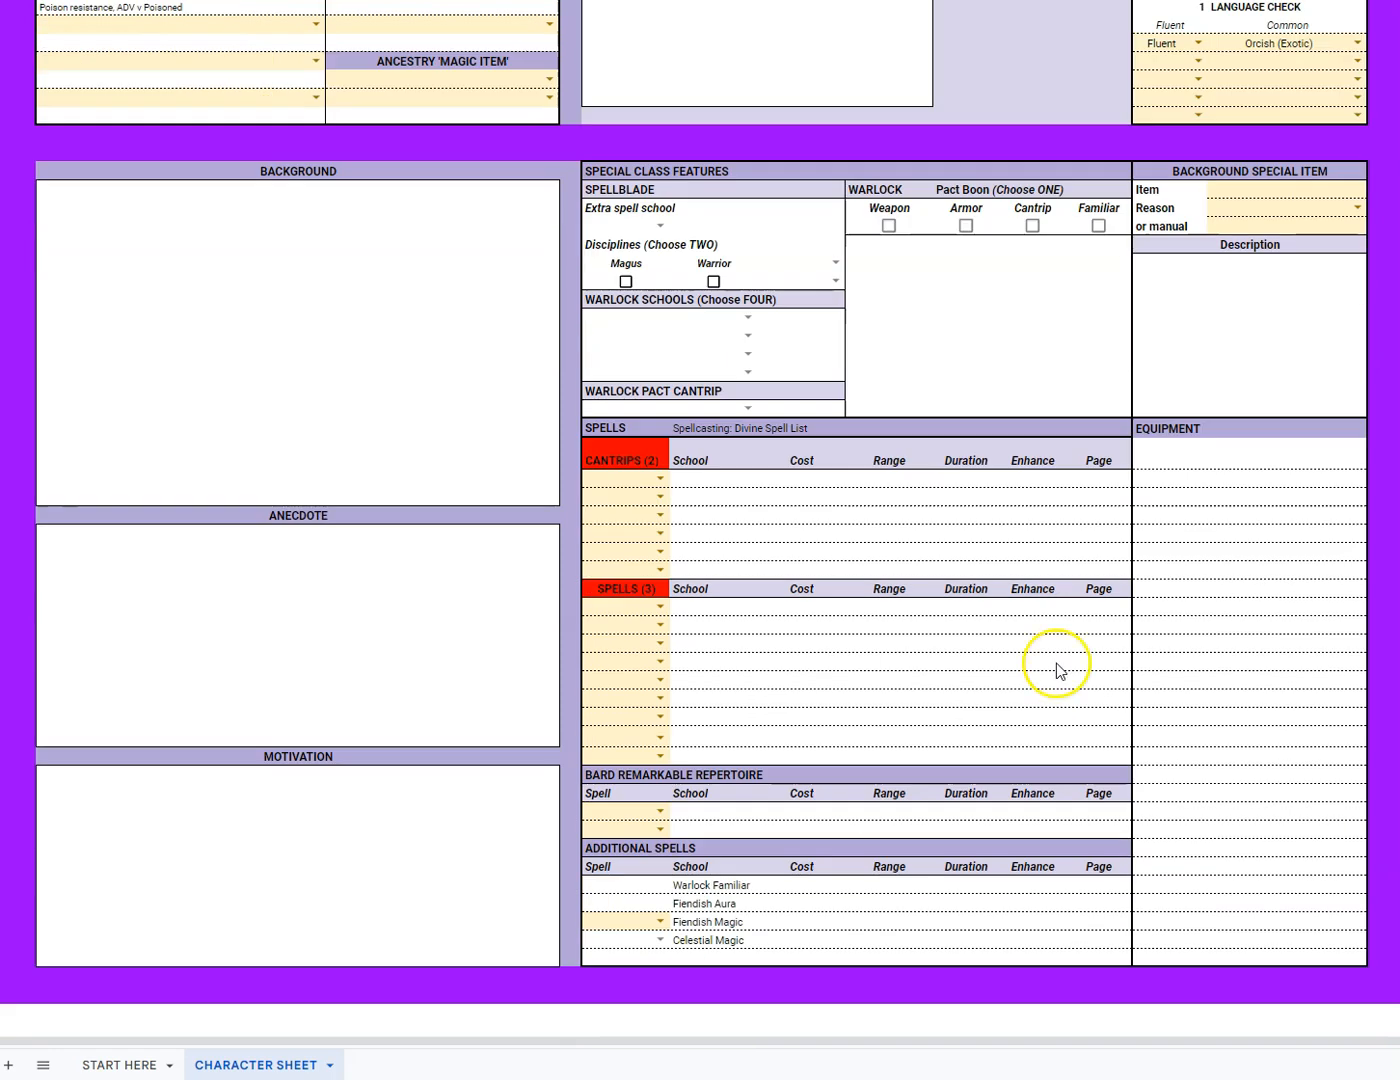
pyautogui.click(659, 477)
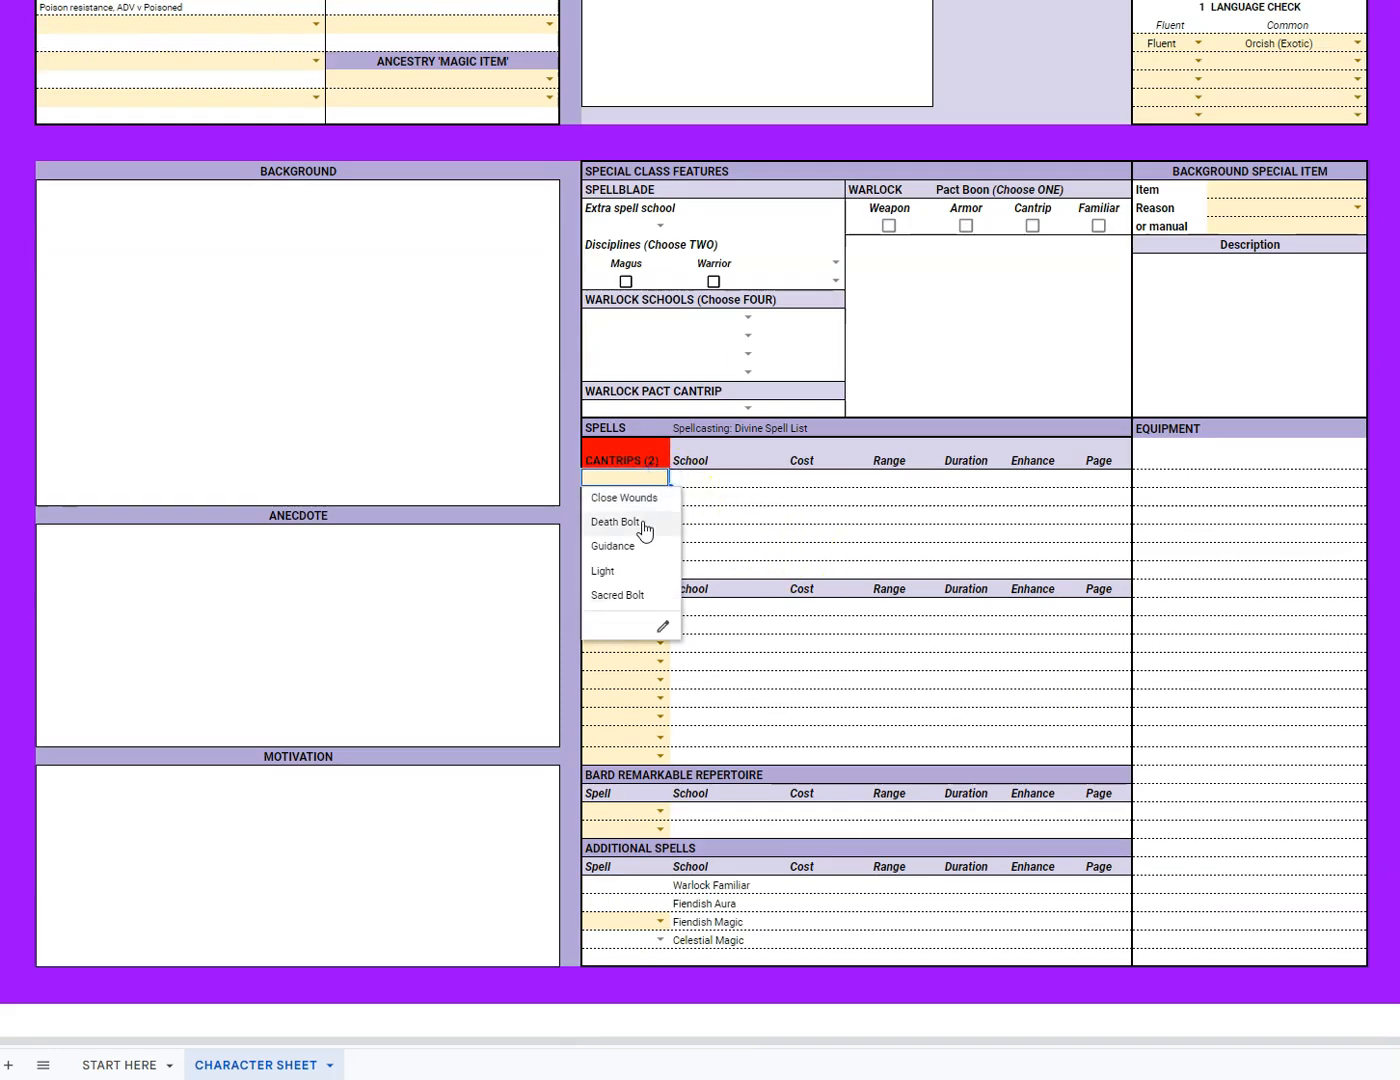
pyautogui.click(640, 498)
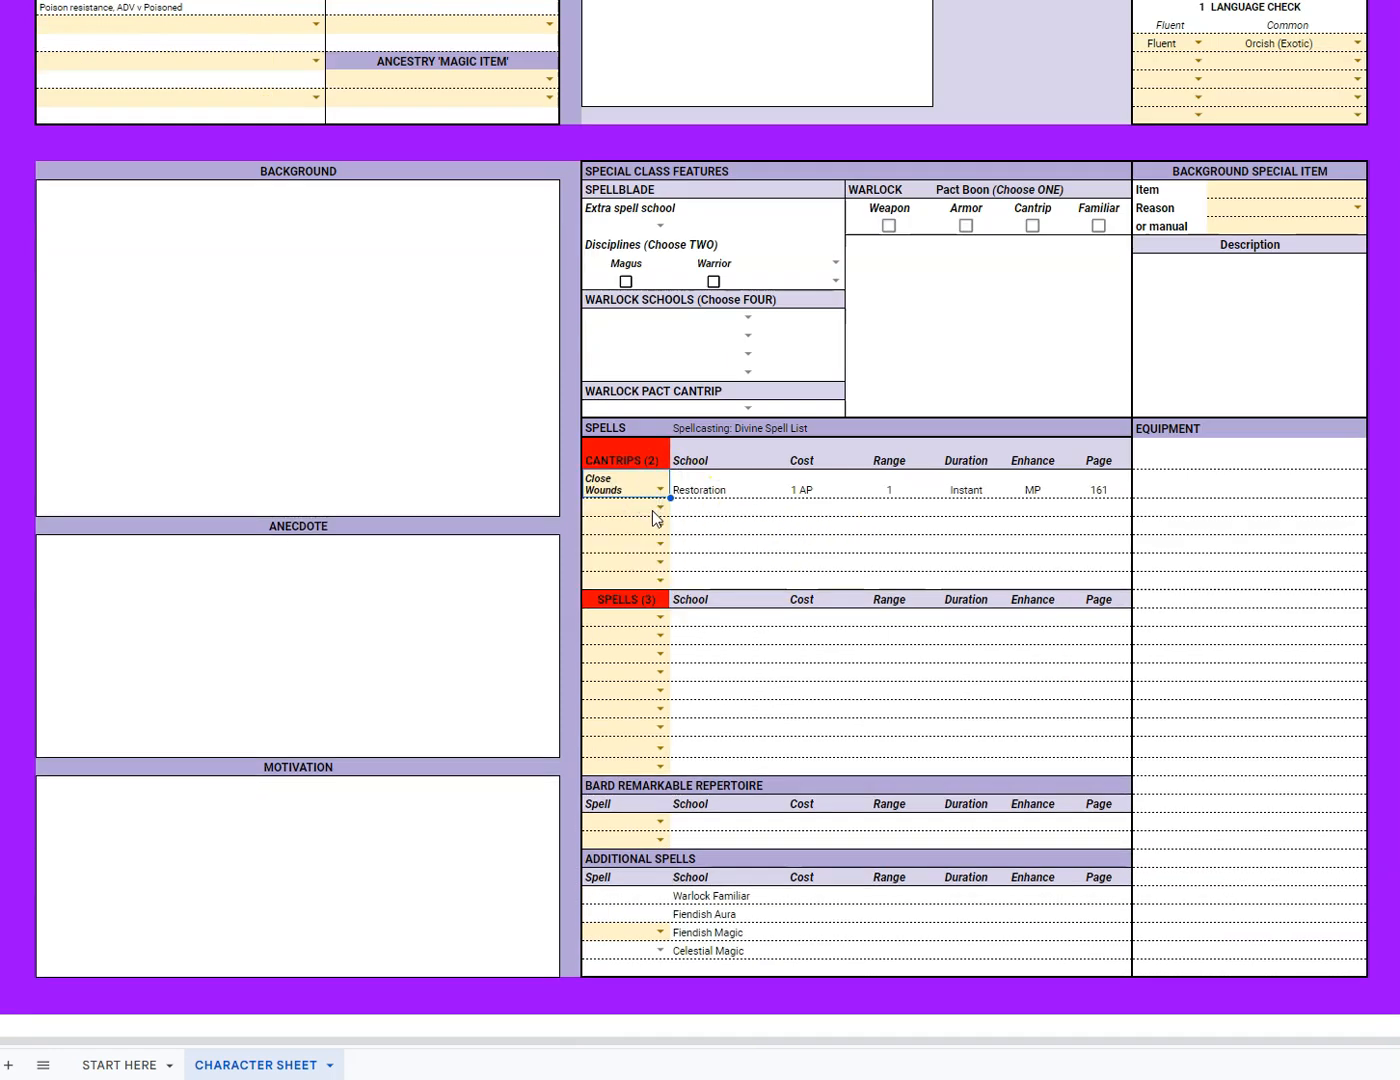
pyautogui.click(658, 507)
pyautogui.click(640, 601)
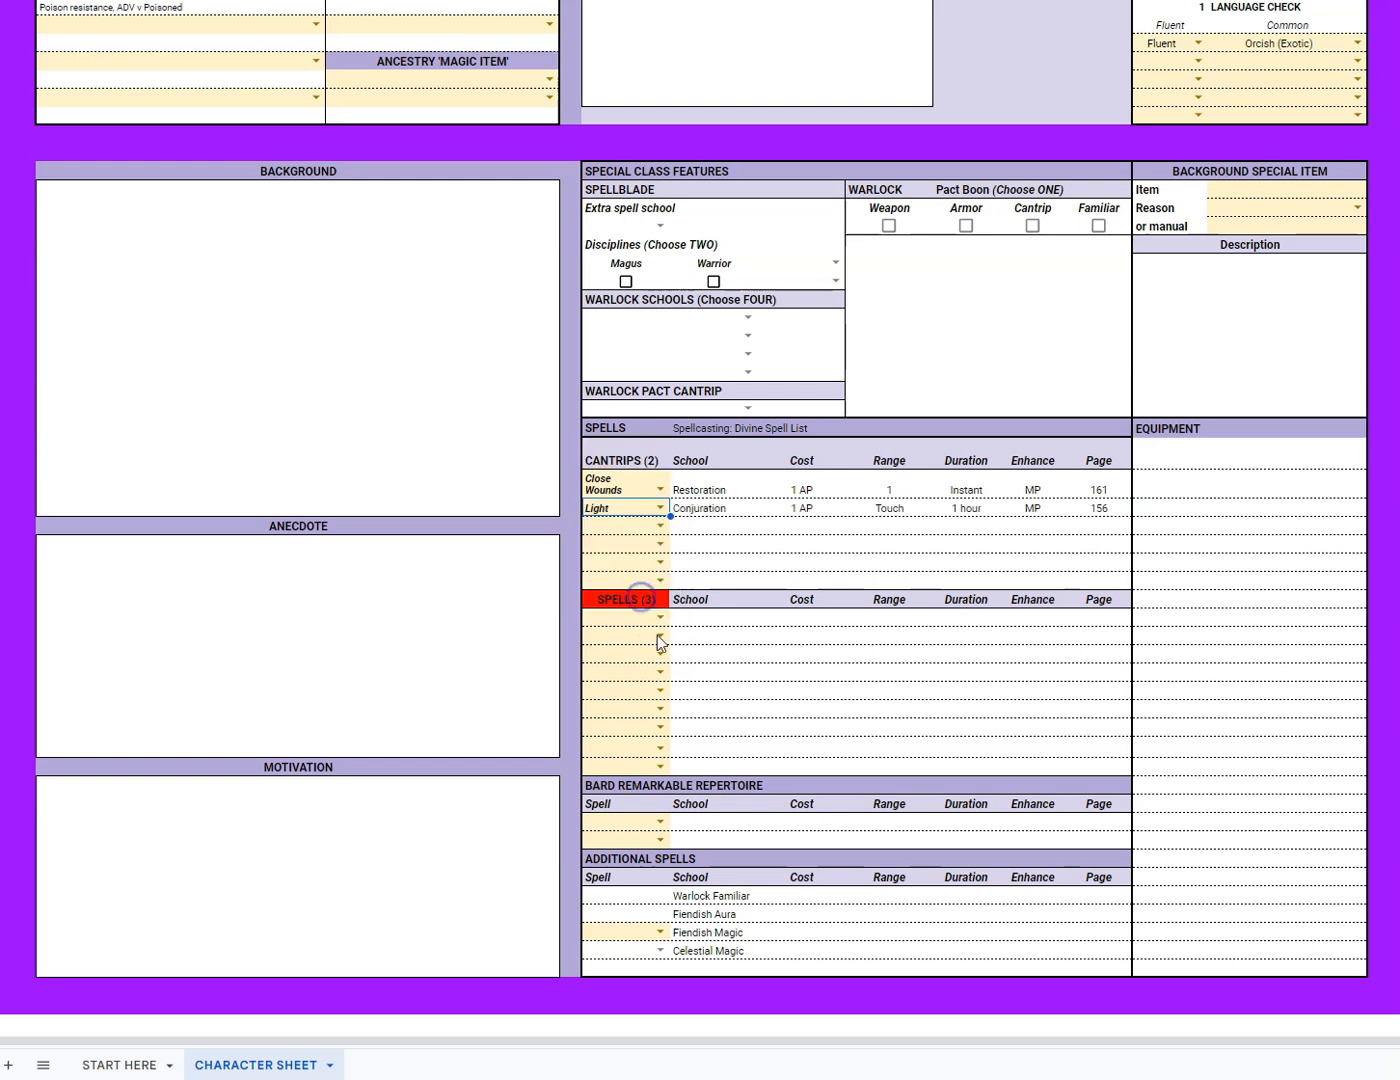
# - Choose Find Familiar, Shield of Faith and Guiding Bolt as the three spells below the cantrips
pyautogui.click(659, 626)
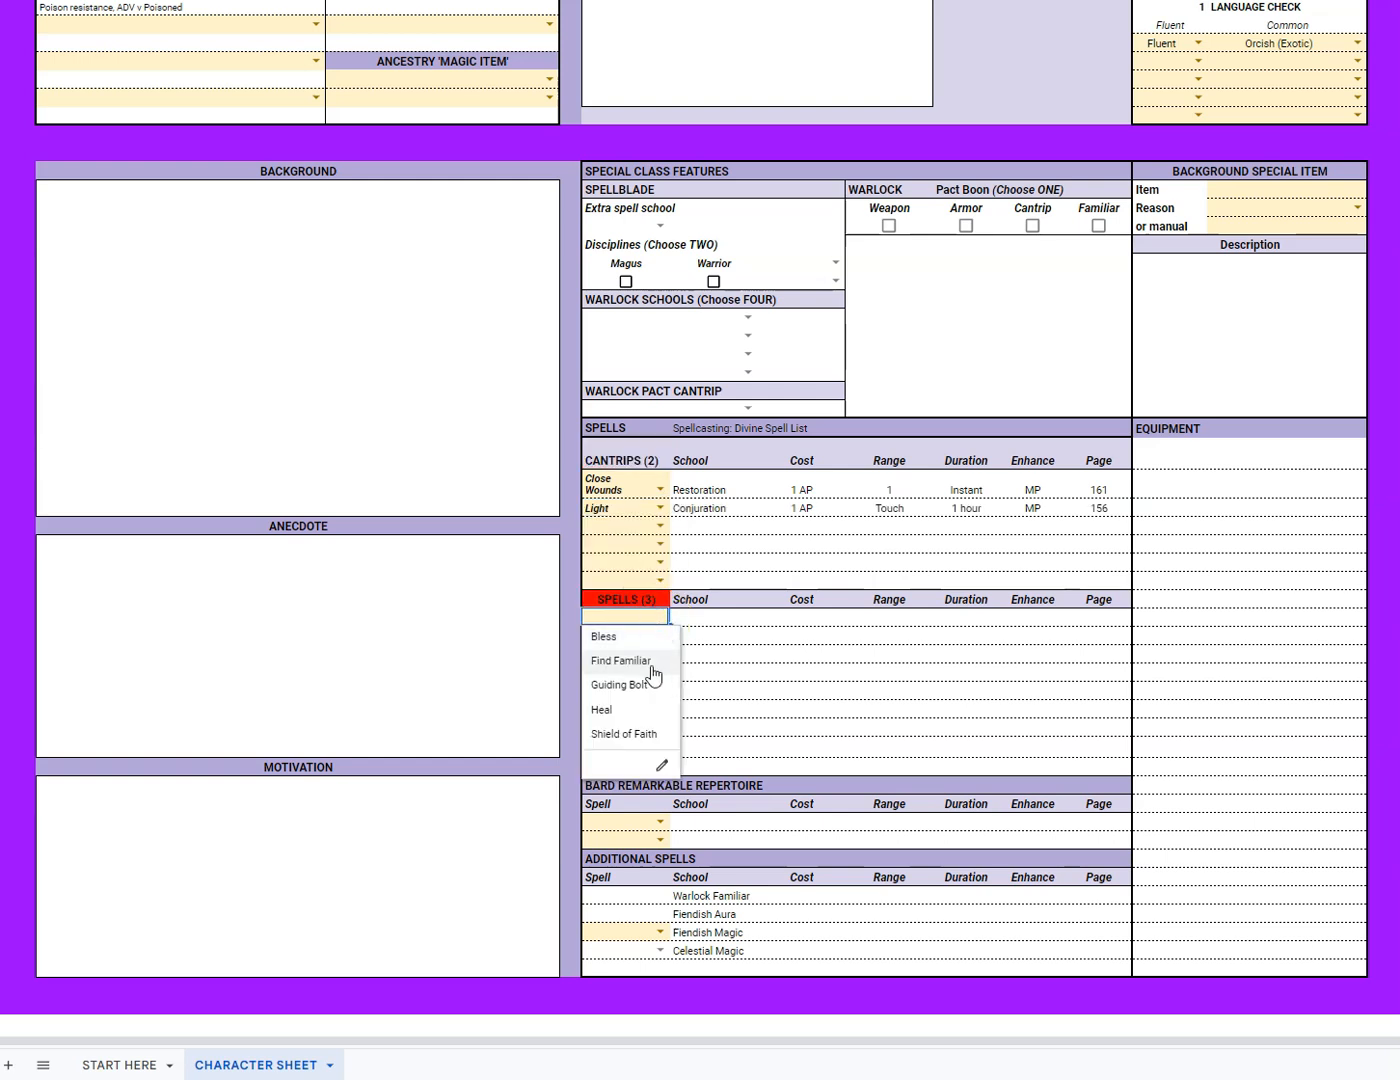
pyautogui.click(652, 667)
pyautogui.click(659, 636)
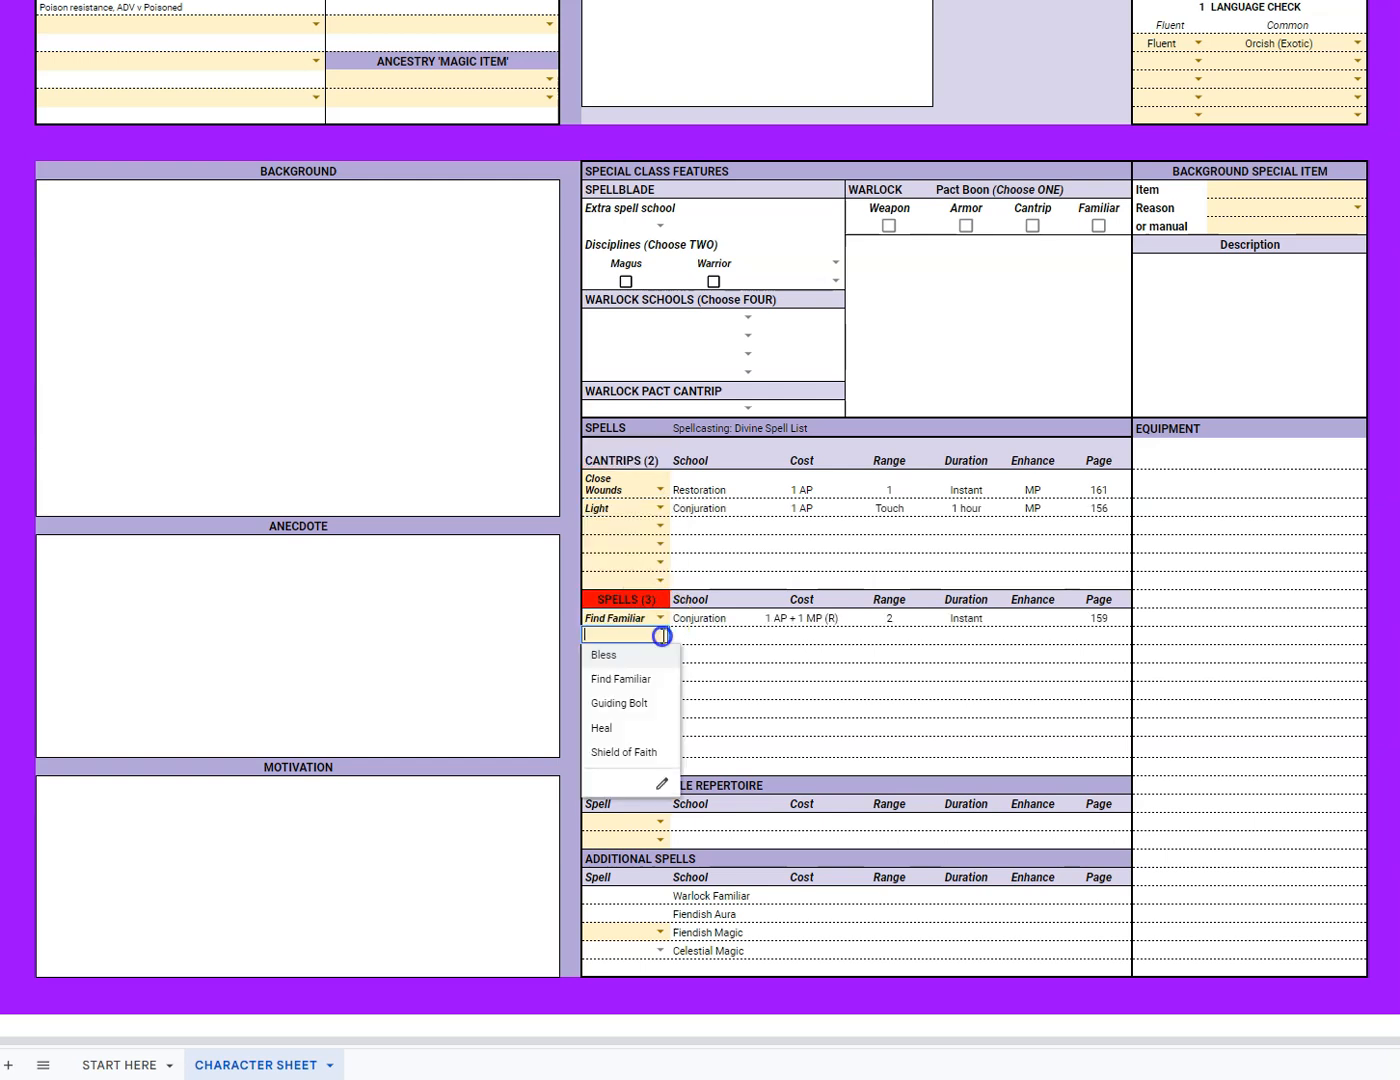
pyautogui.click(645, 752)
pyautogui.click(659, 665)
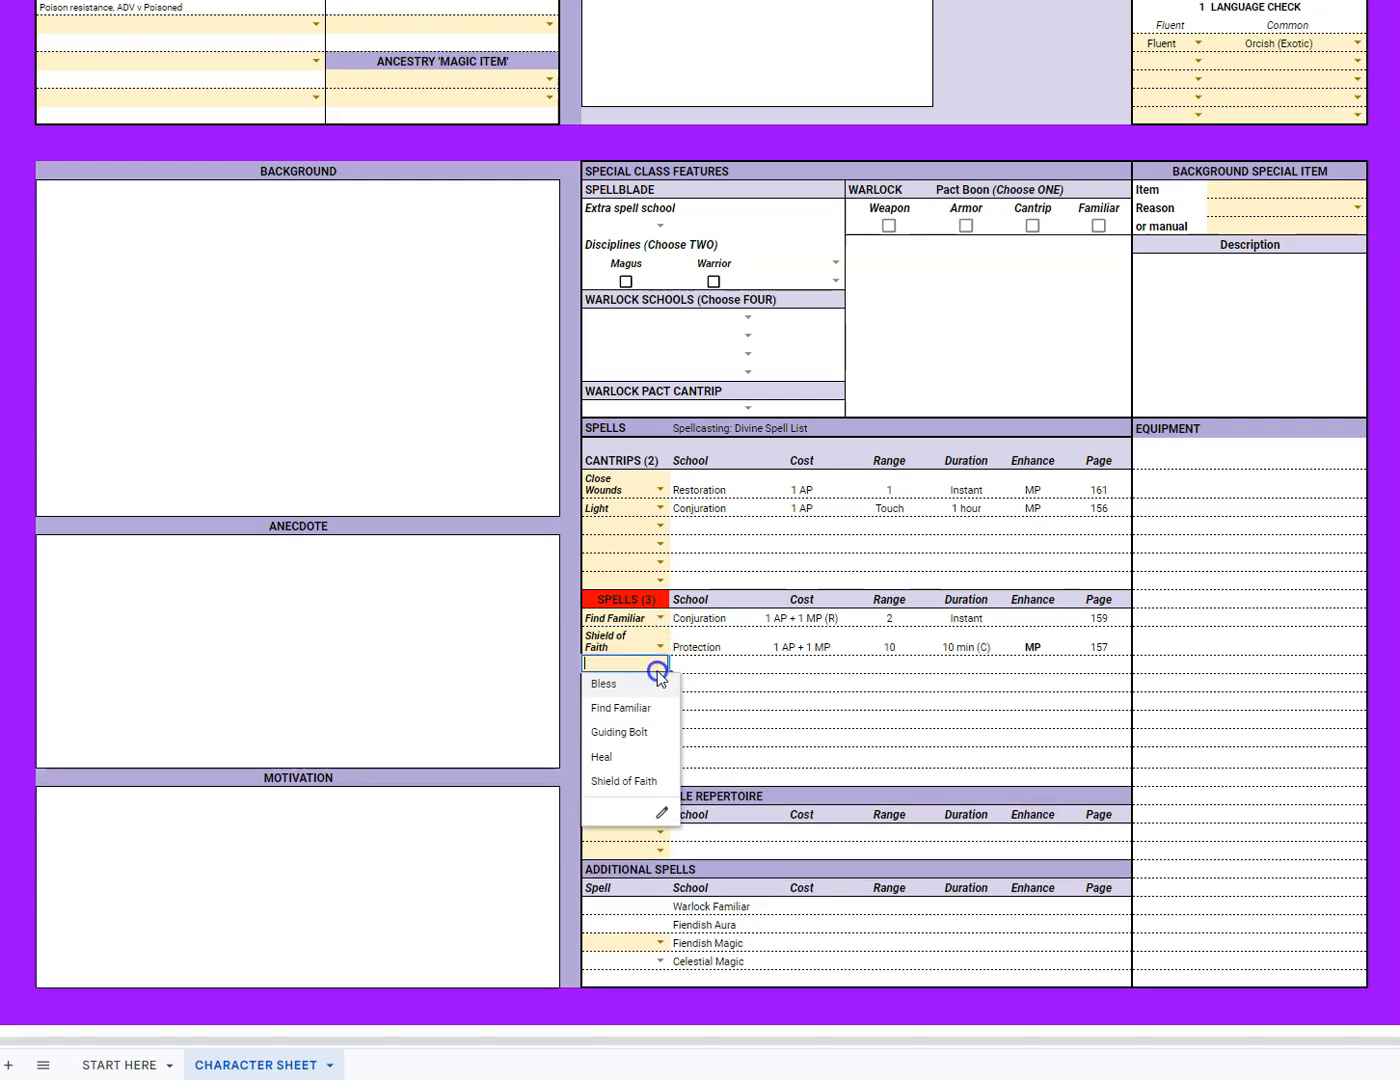
pyautogui.click(638, 735)
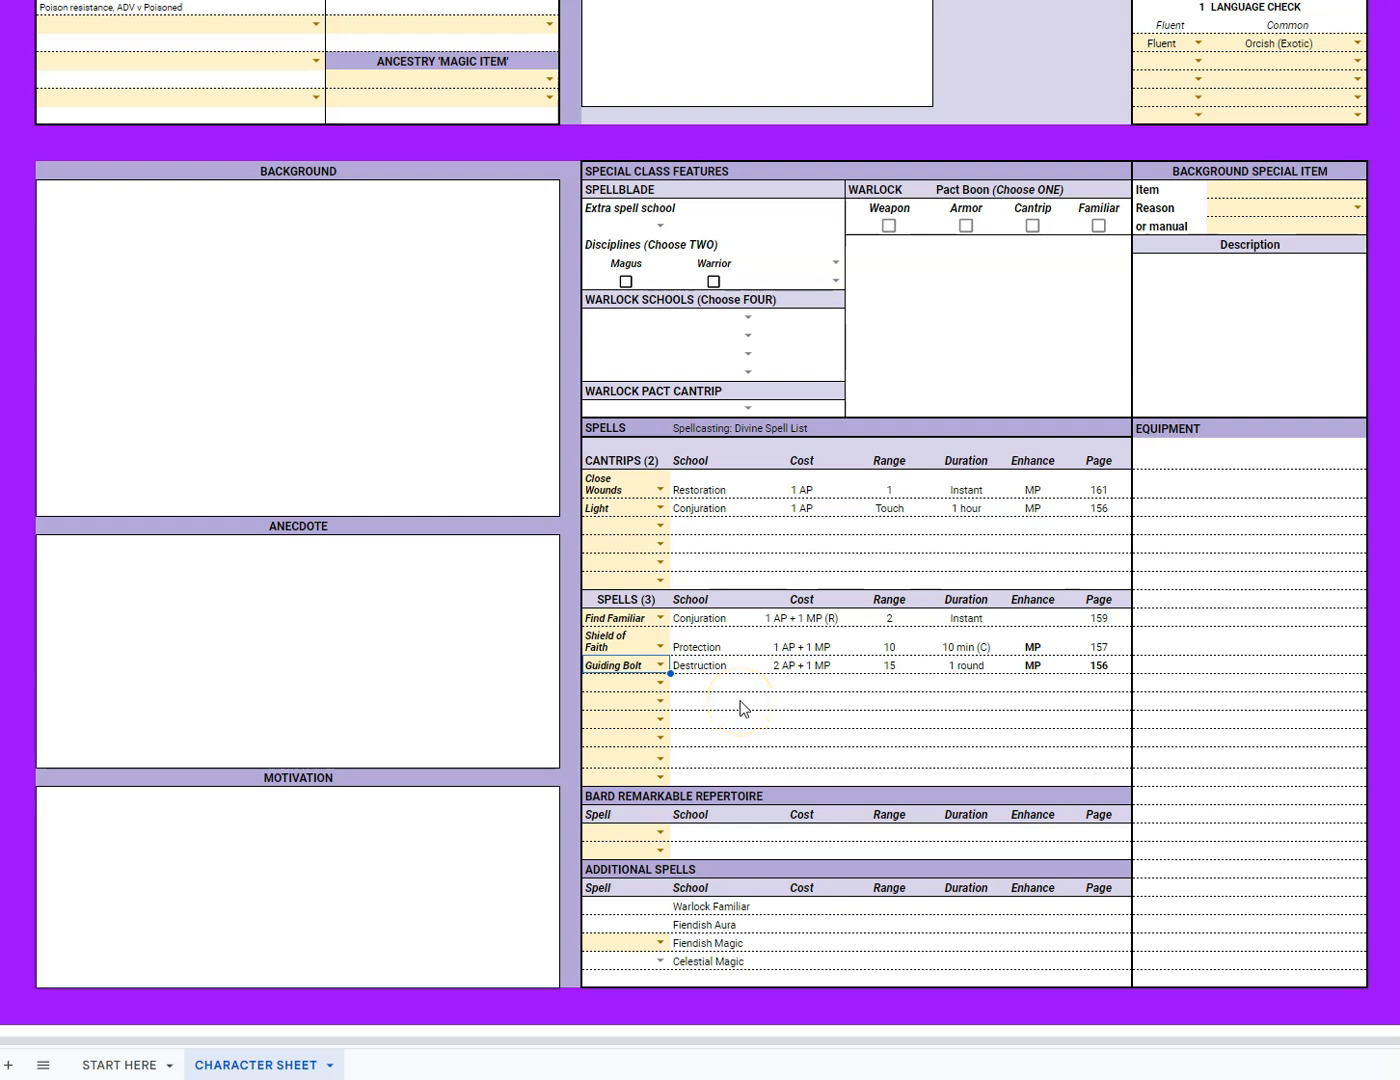
# - Clear Frail (-1) from the second Elf ancestry feature row and choose it again
pyautogui.scroll(10, 740, 708)
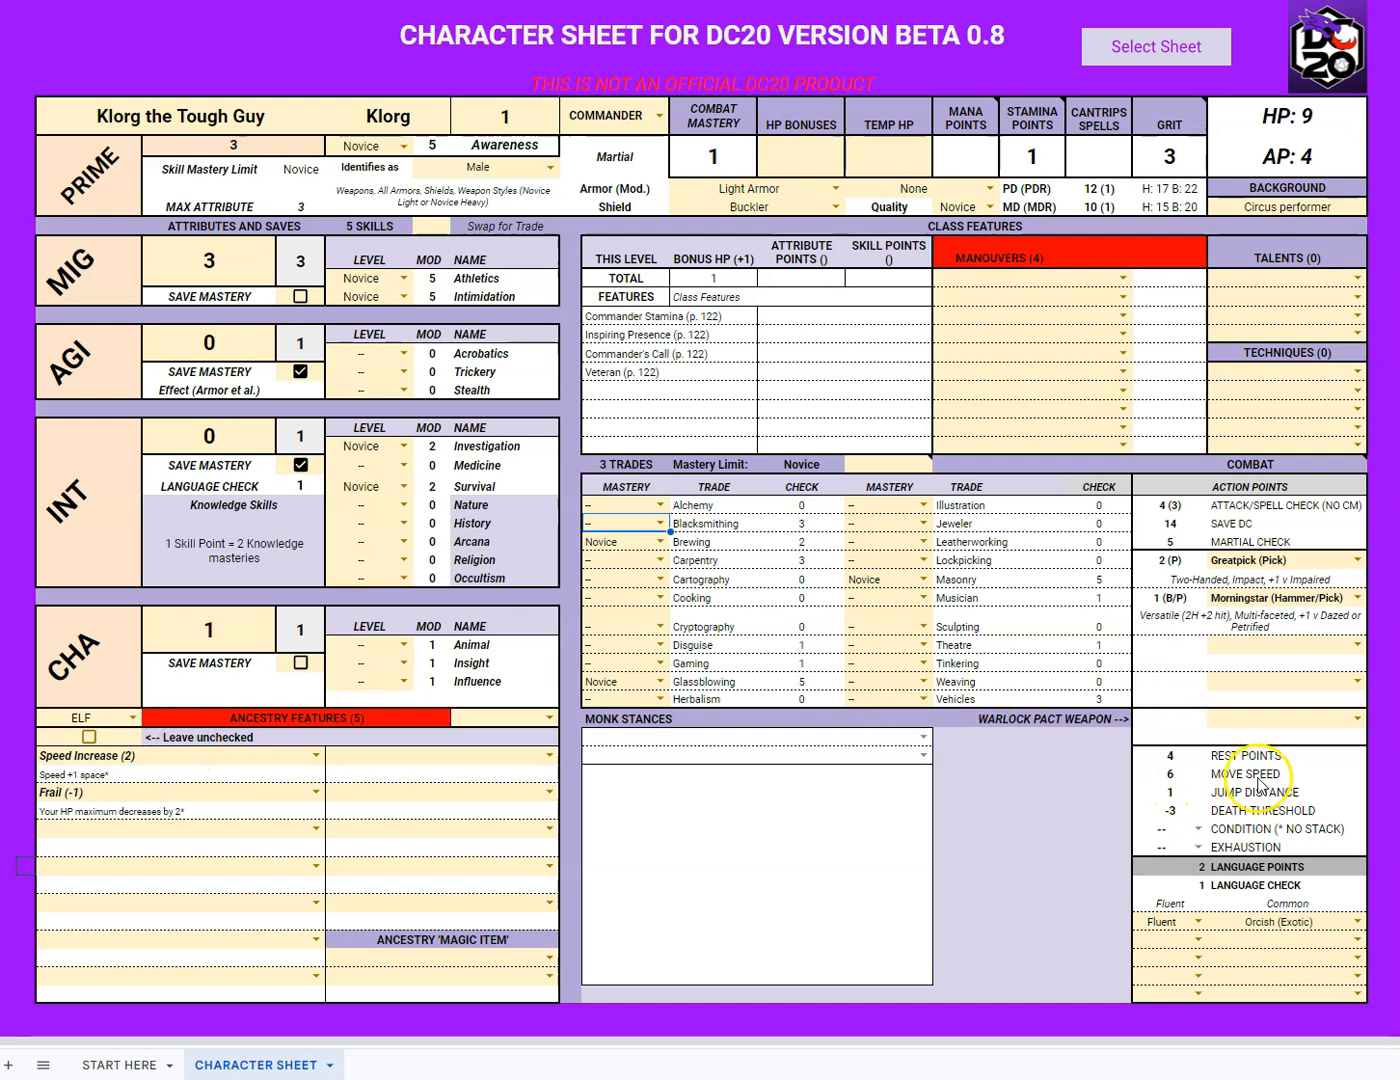
pyautogui.click(193, 793)
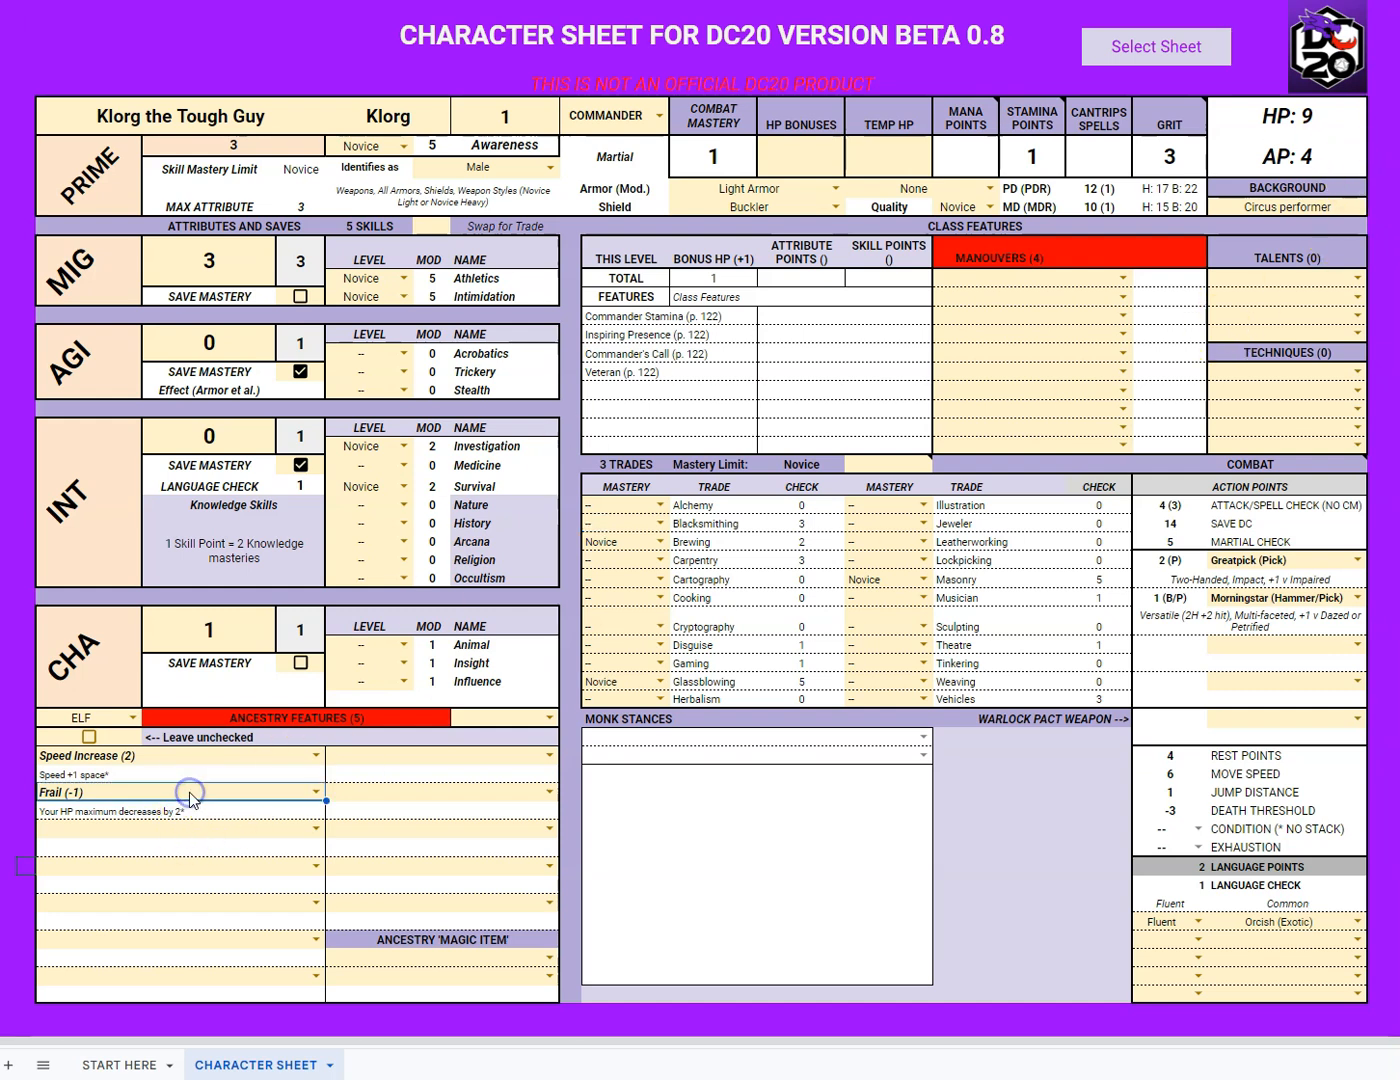
pyautogui.click(316, 792)
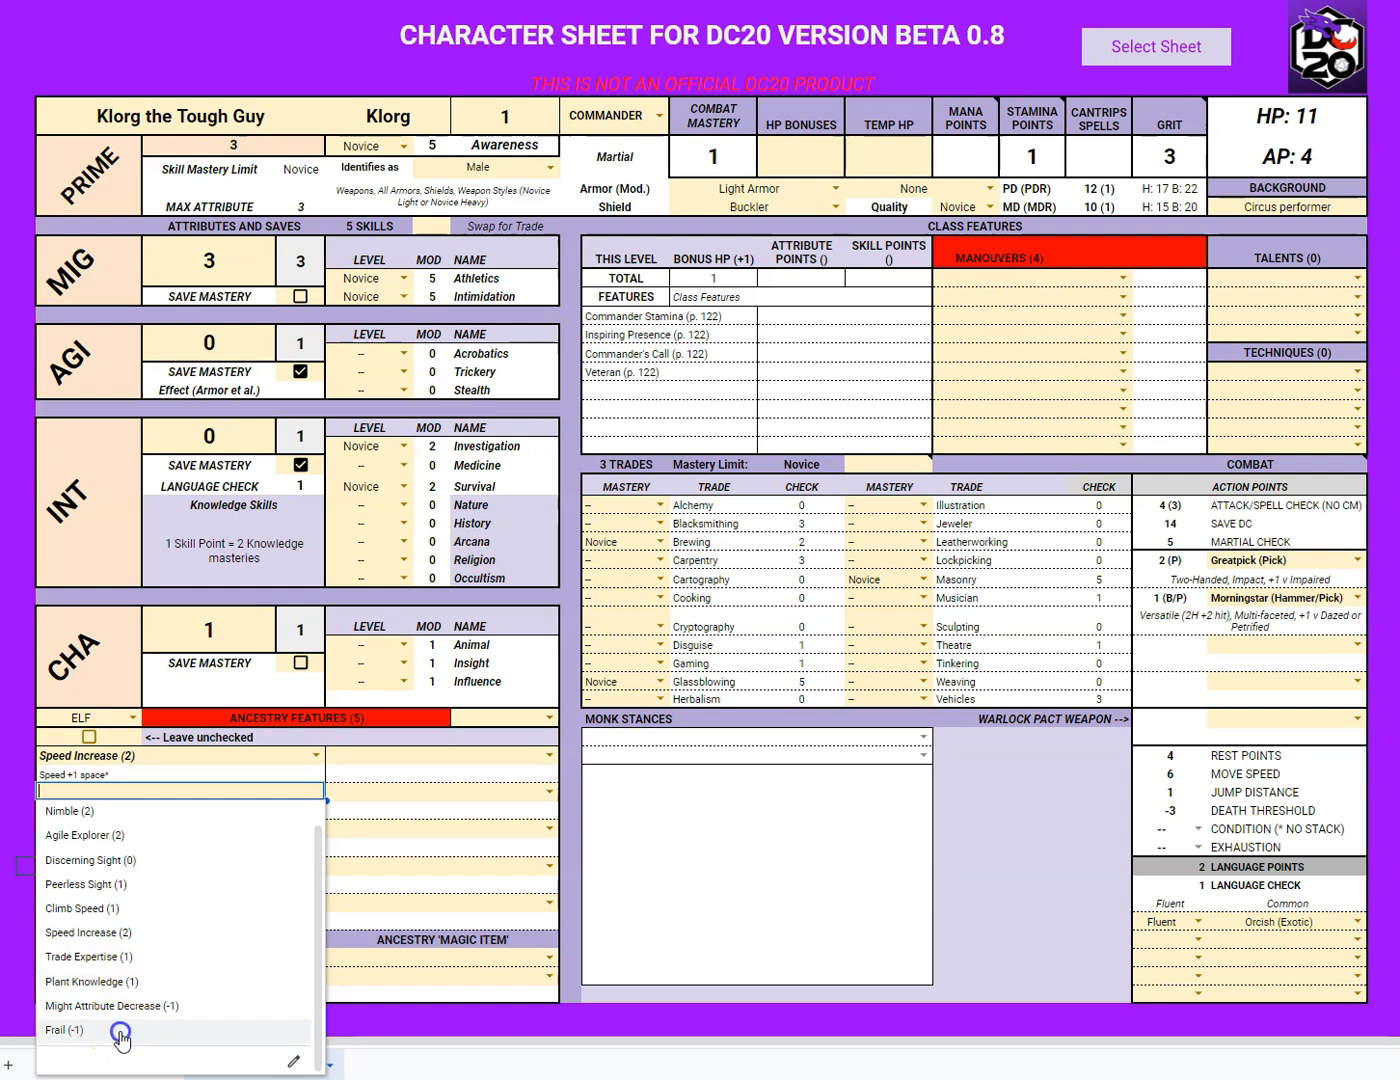
pyautogui.click(121, 1033)
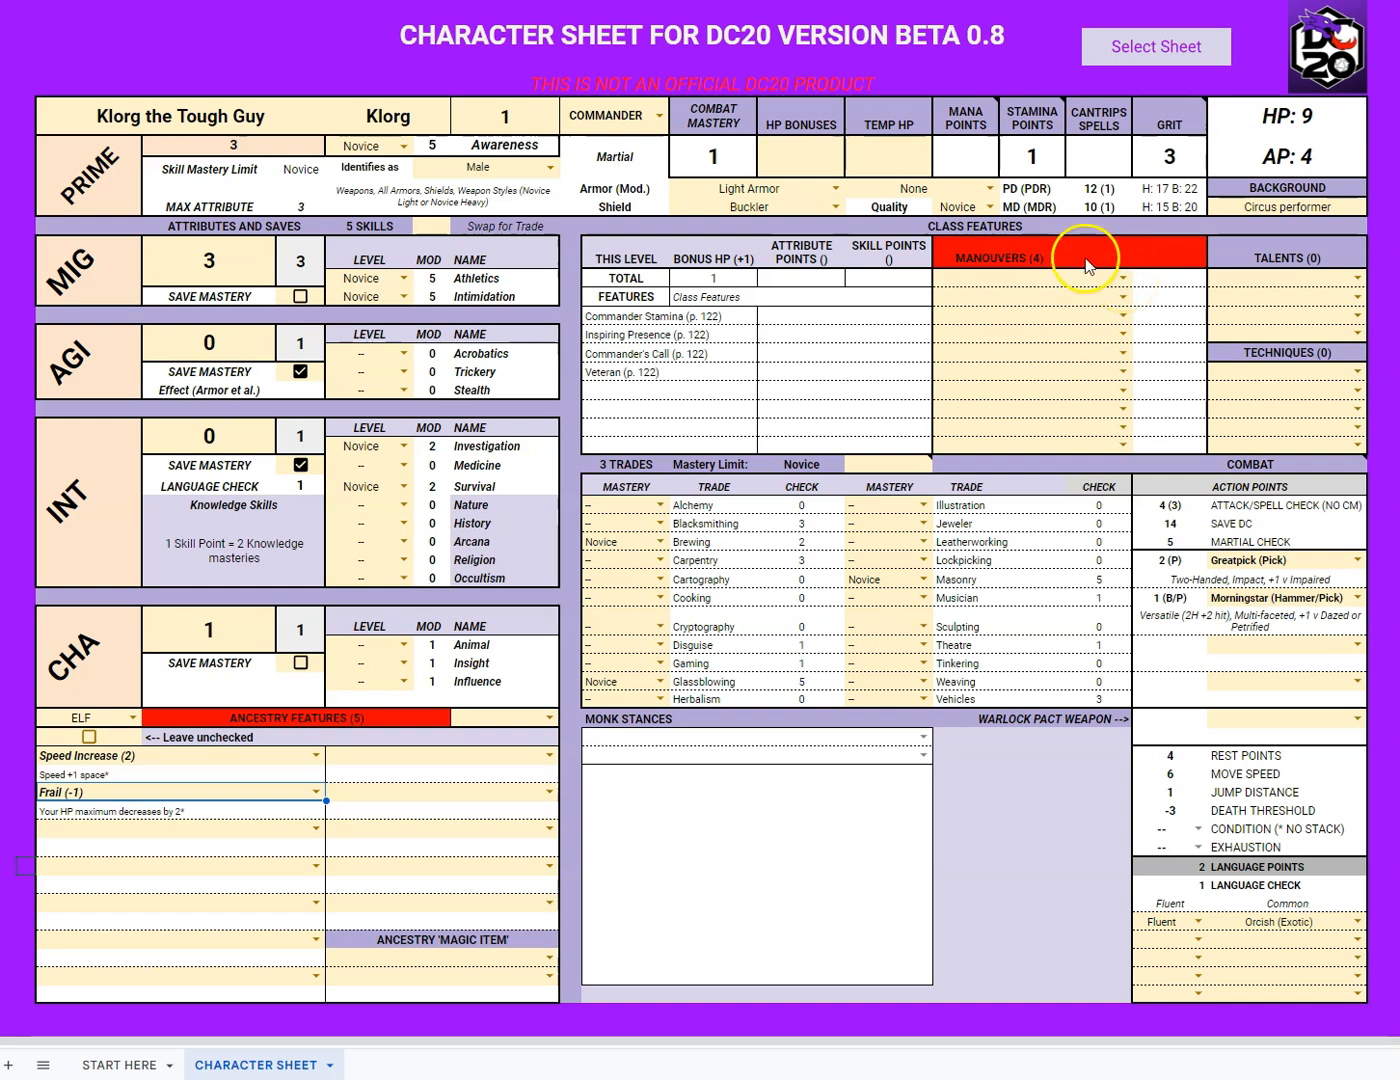
# - Choose Extend Attack, Power Attack and Sweep Attack as the Commander's first three manouvers
pyautogui.click(1123, 278)
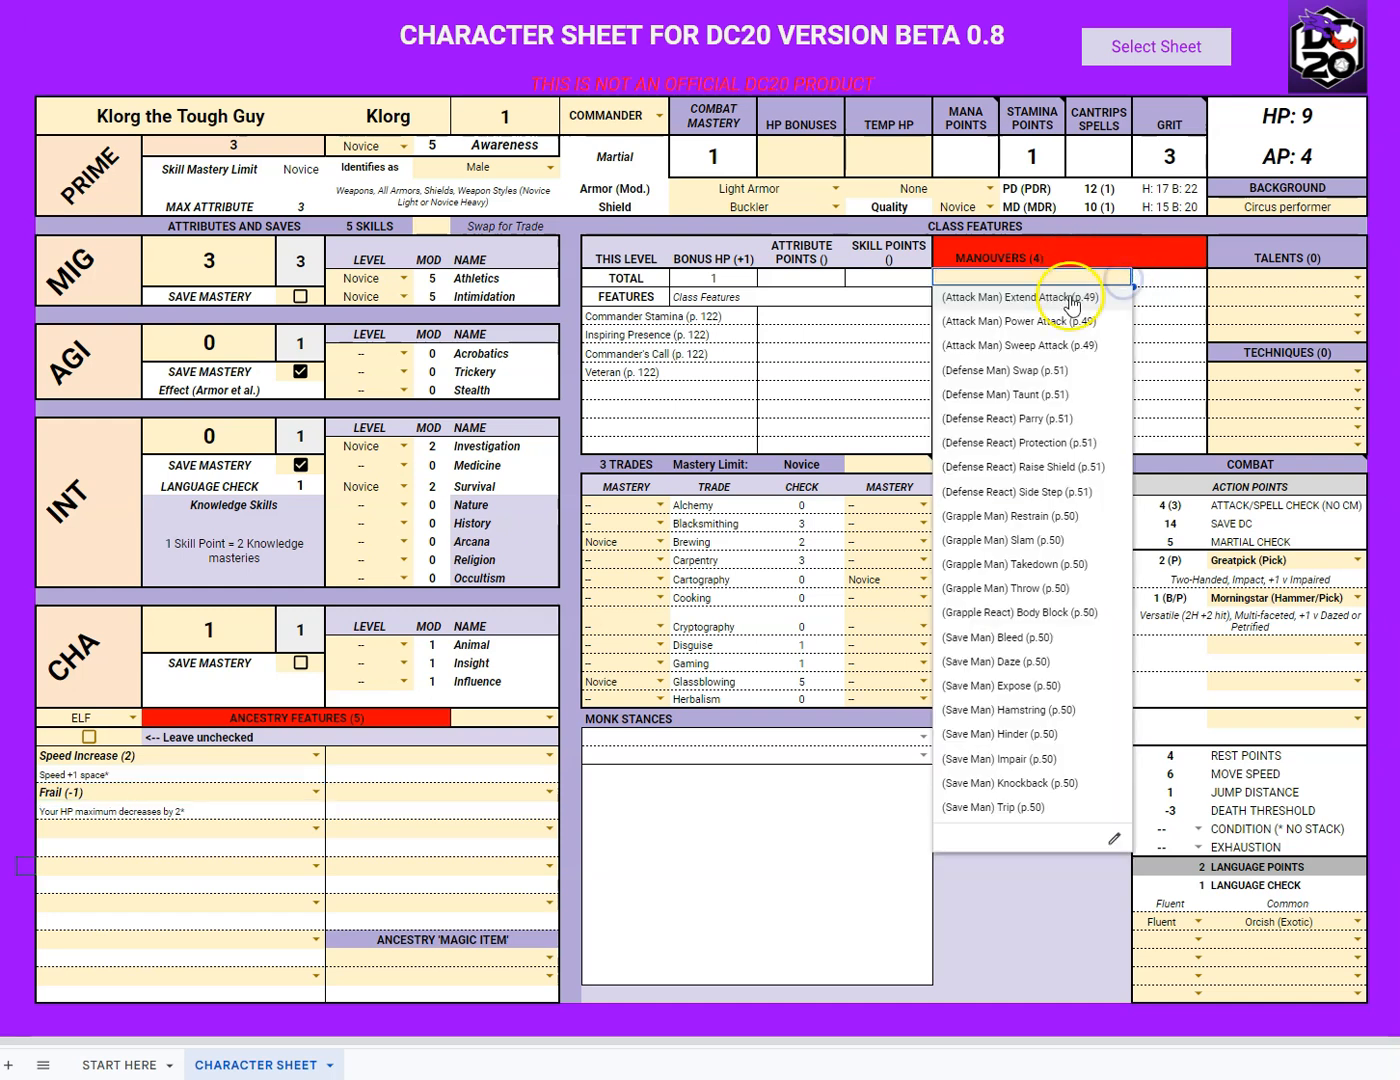
pyautogui.click(1035, 298)
pyautogui.click(1118, 297)
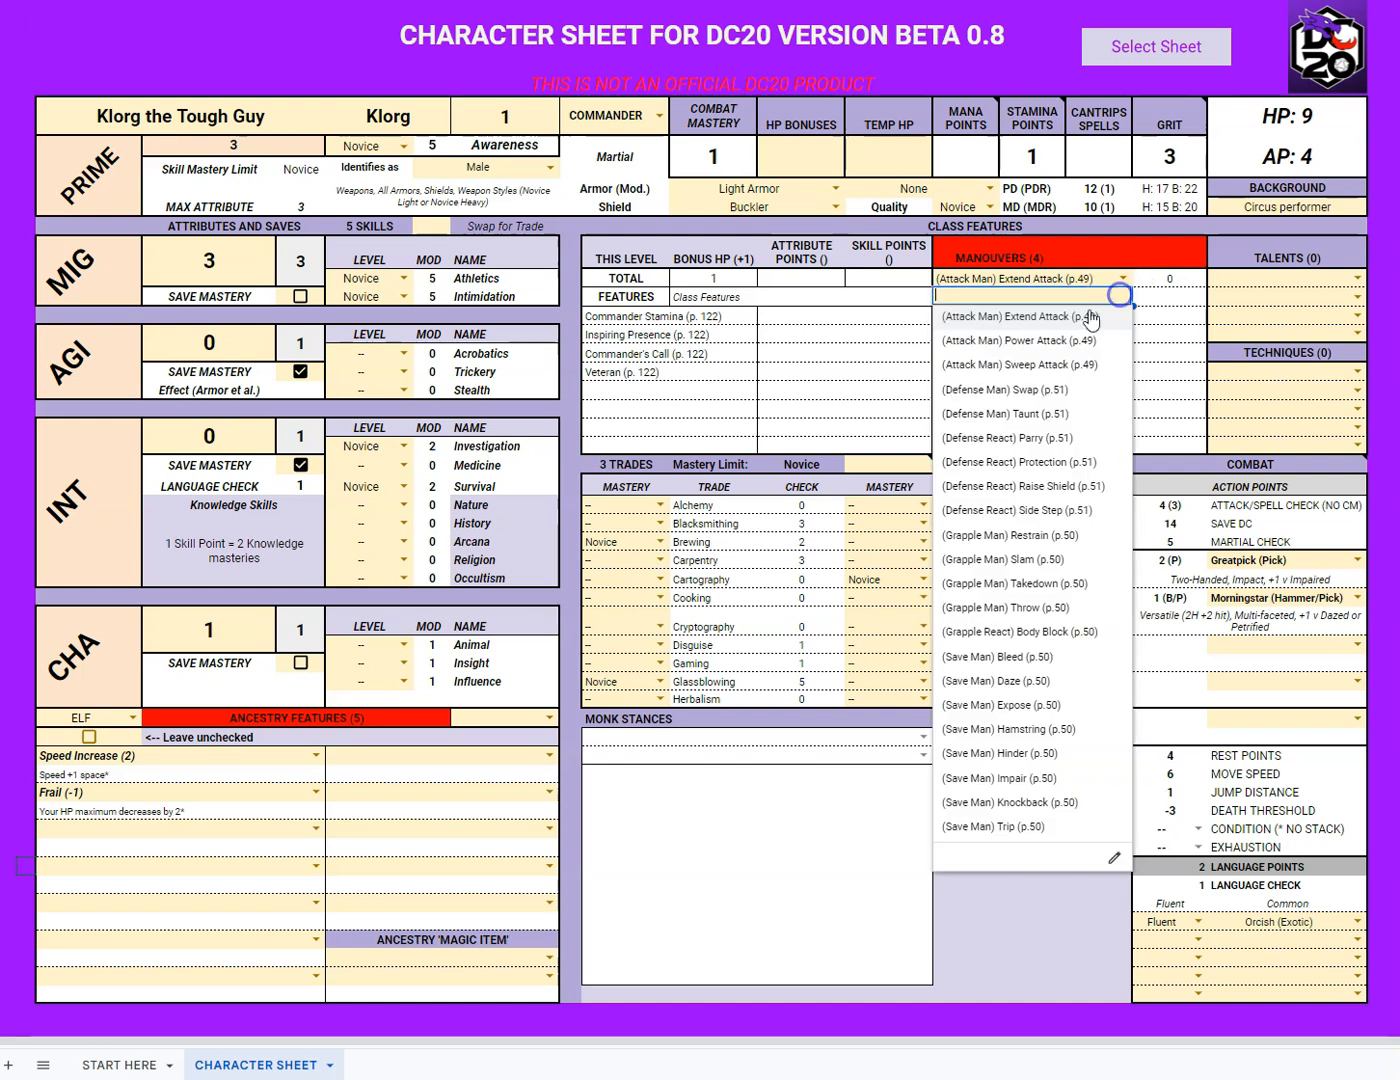
pyautogui.click(1050, 340)
pyautogui.click(1123, 315)
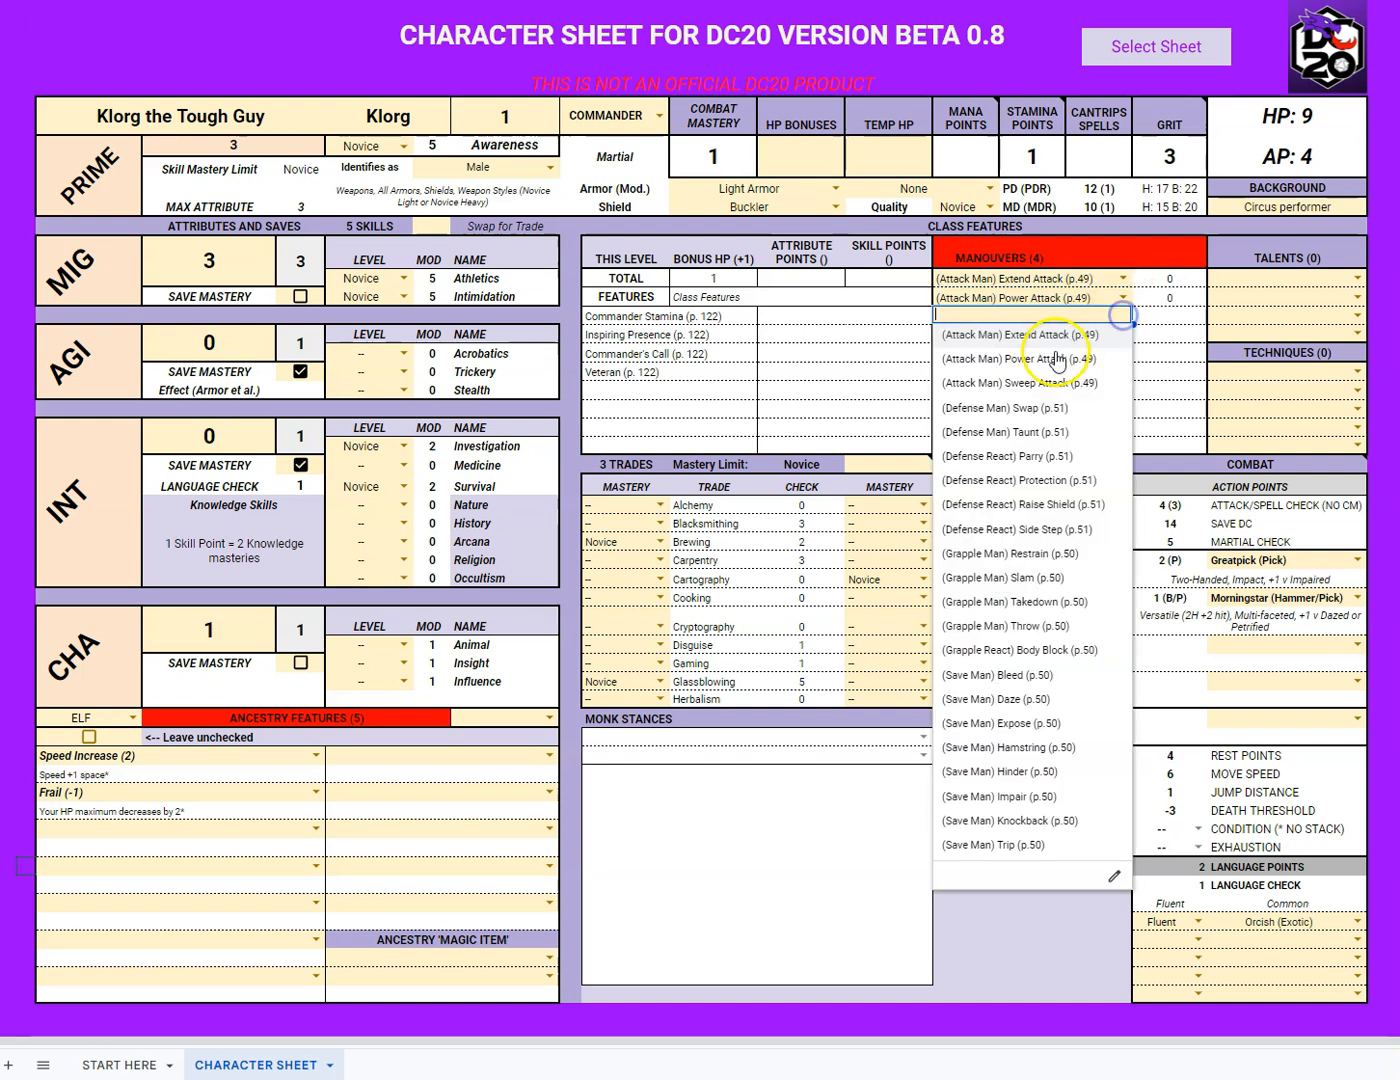
pyautogui.click(1030, 382)
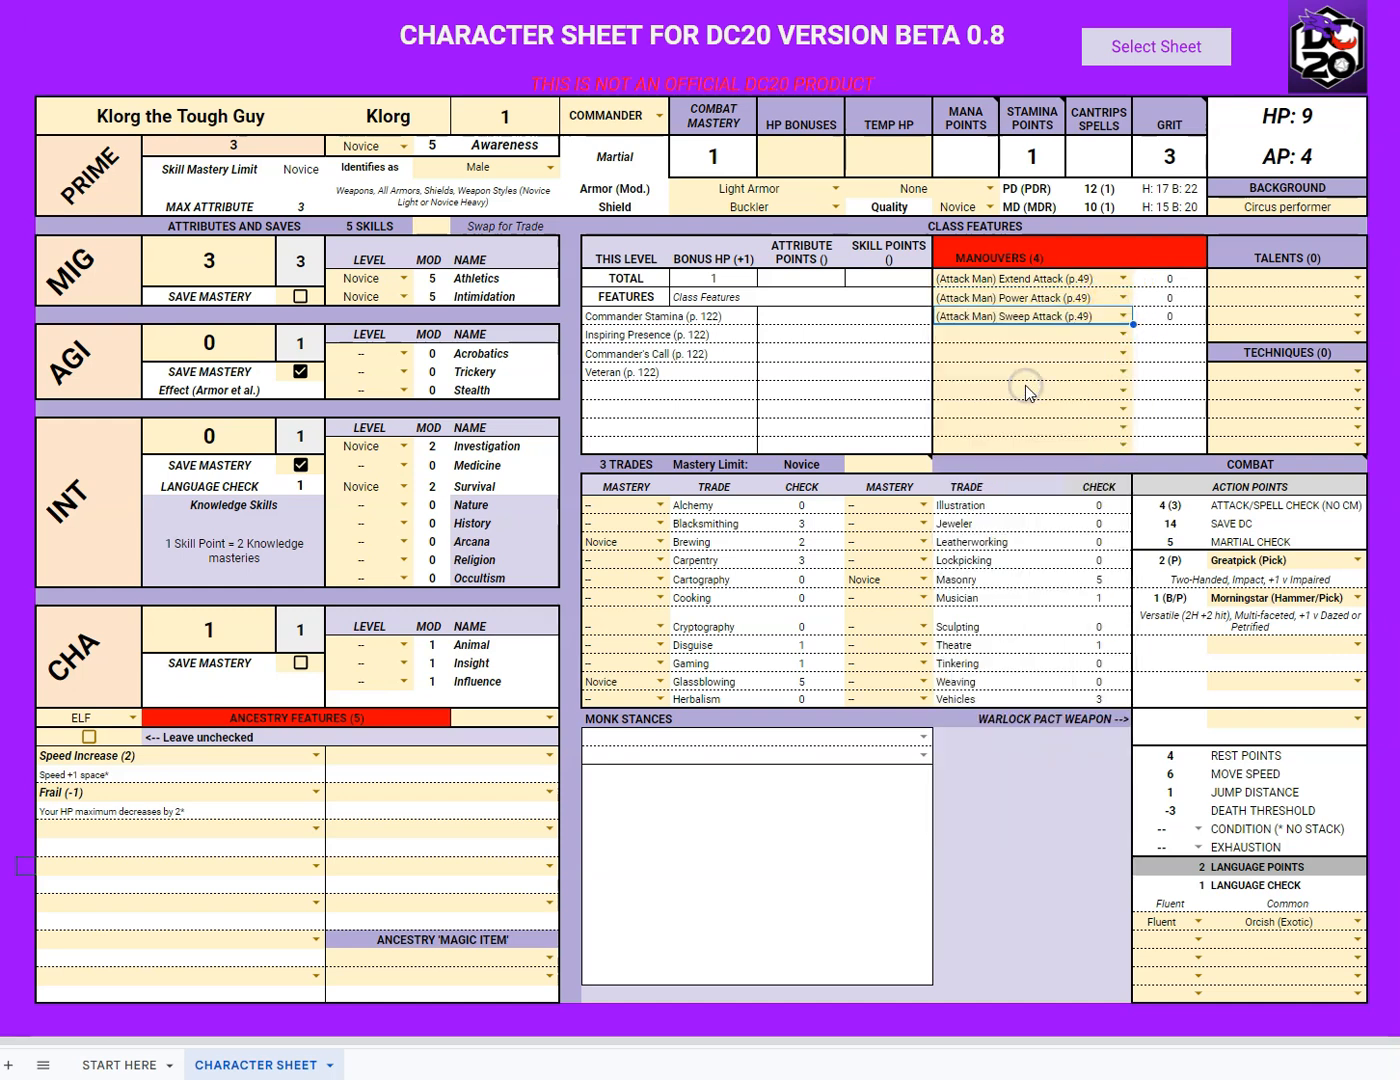
# - Add the manouvers Side Step, Daze, Impair and Knockback below the three attack manouvers
pyautogui.click(1123, 334)
pyautogui.click(995, 539)
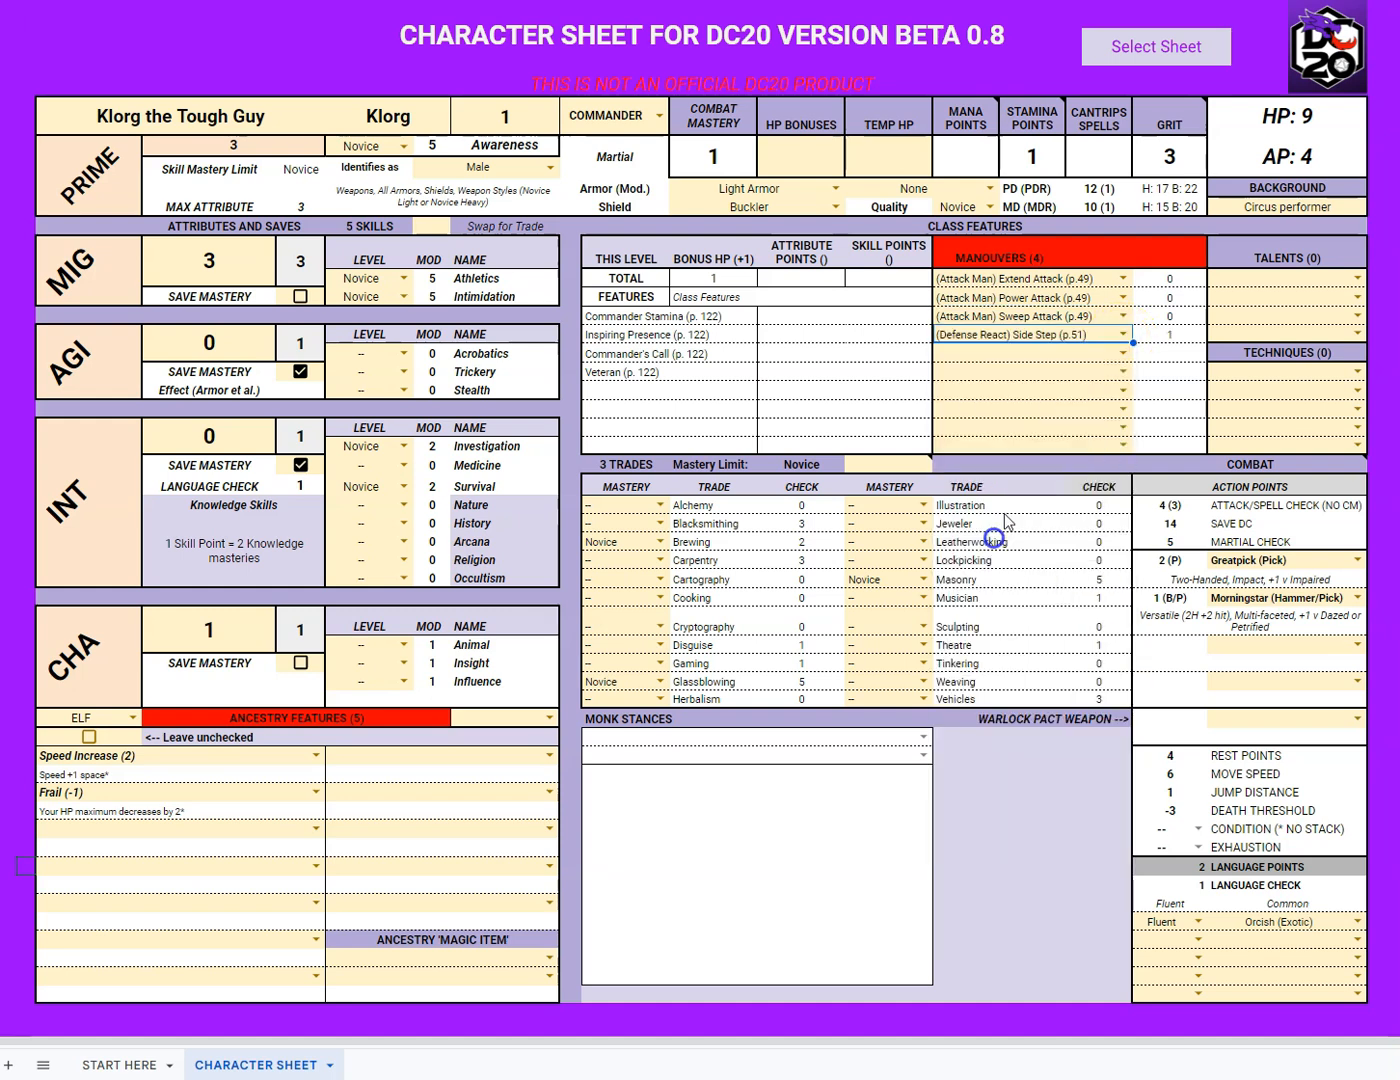
pyautogui.click(1121, 353)
pyautogui.click(1006, 743)
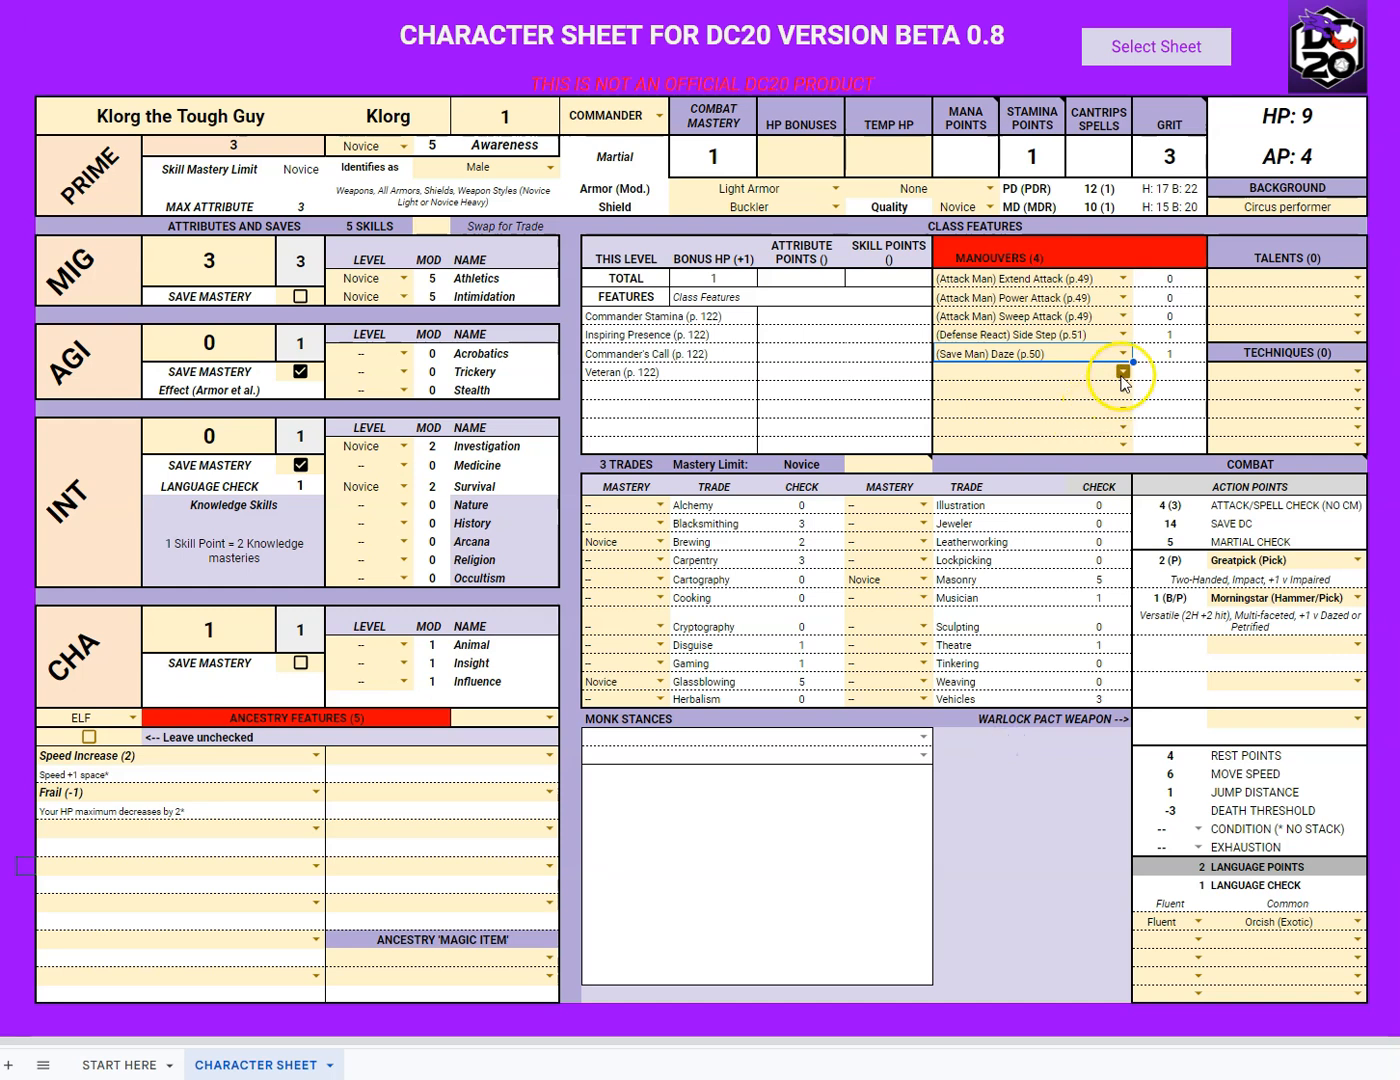
pyautogui.click(1122, 372)
pyautogui.click(1017, 850)
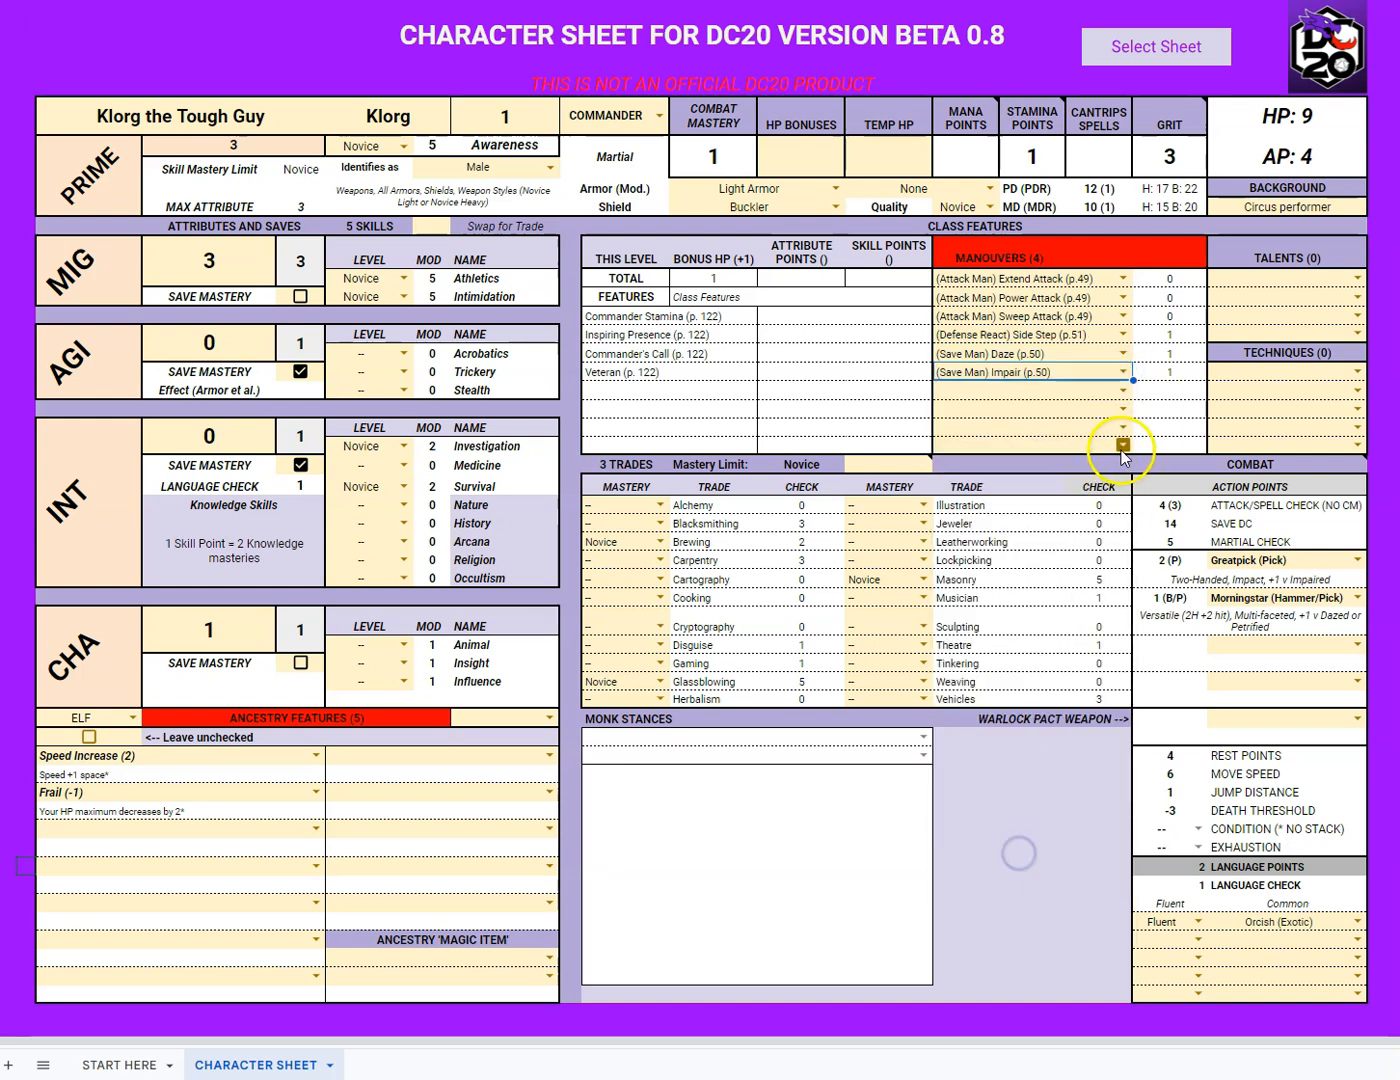
pyautogui.click(1124, 391)
pyautogui.click(1033, 909)
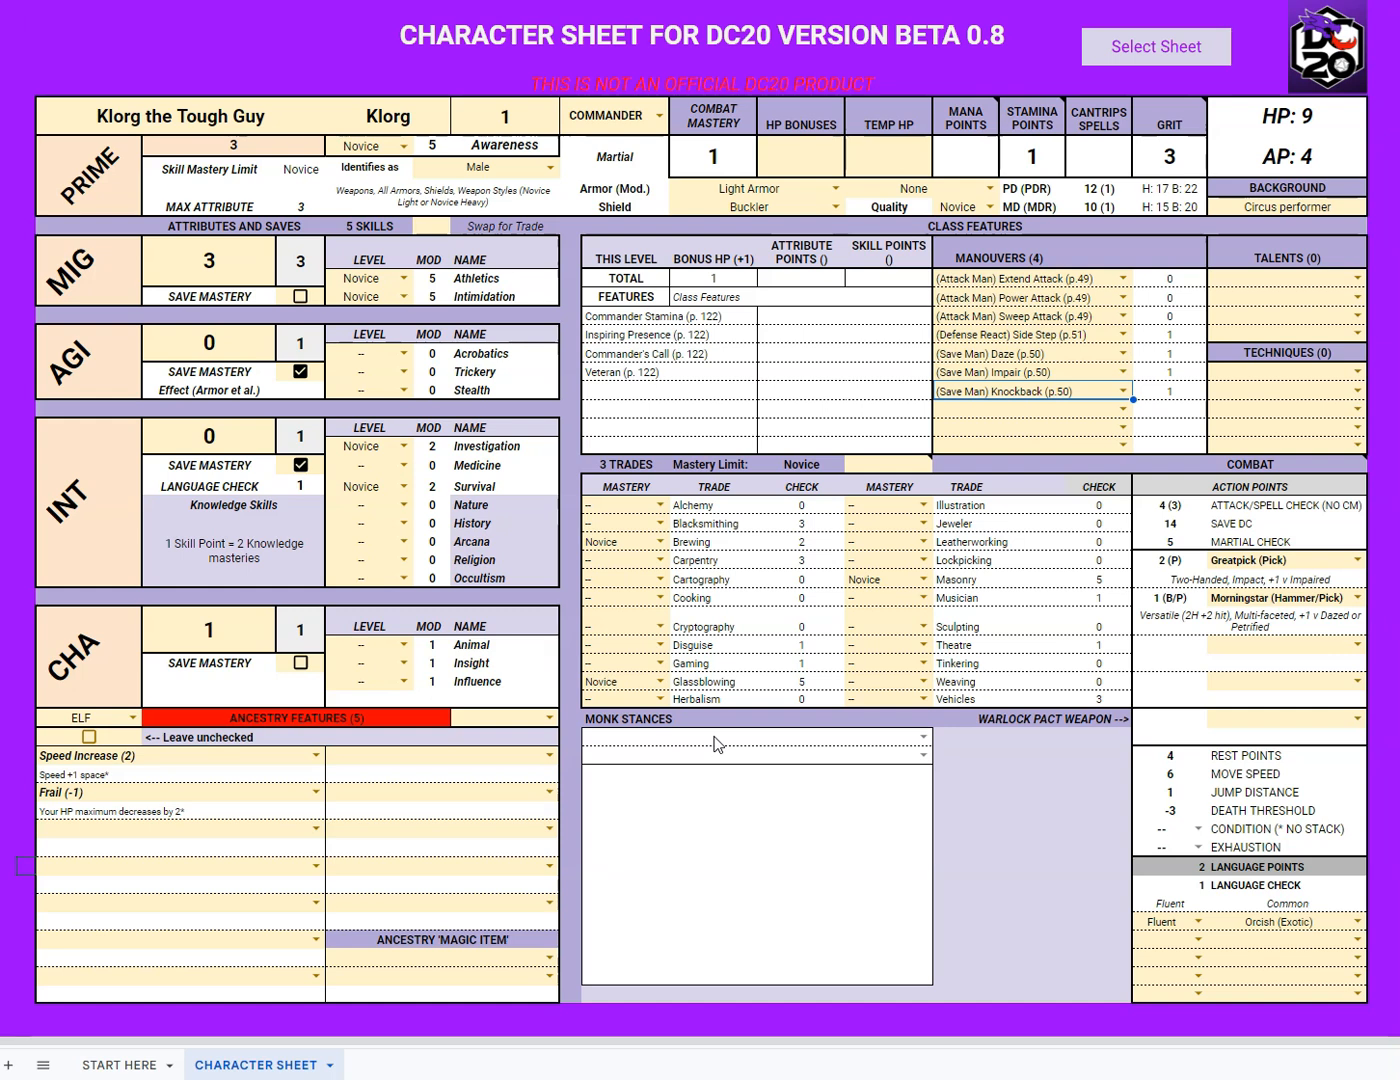
# - Choose Greataxe (Axe) as the third weapon, below the Morningstar
pyautogui.click(1355, 645)
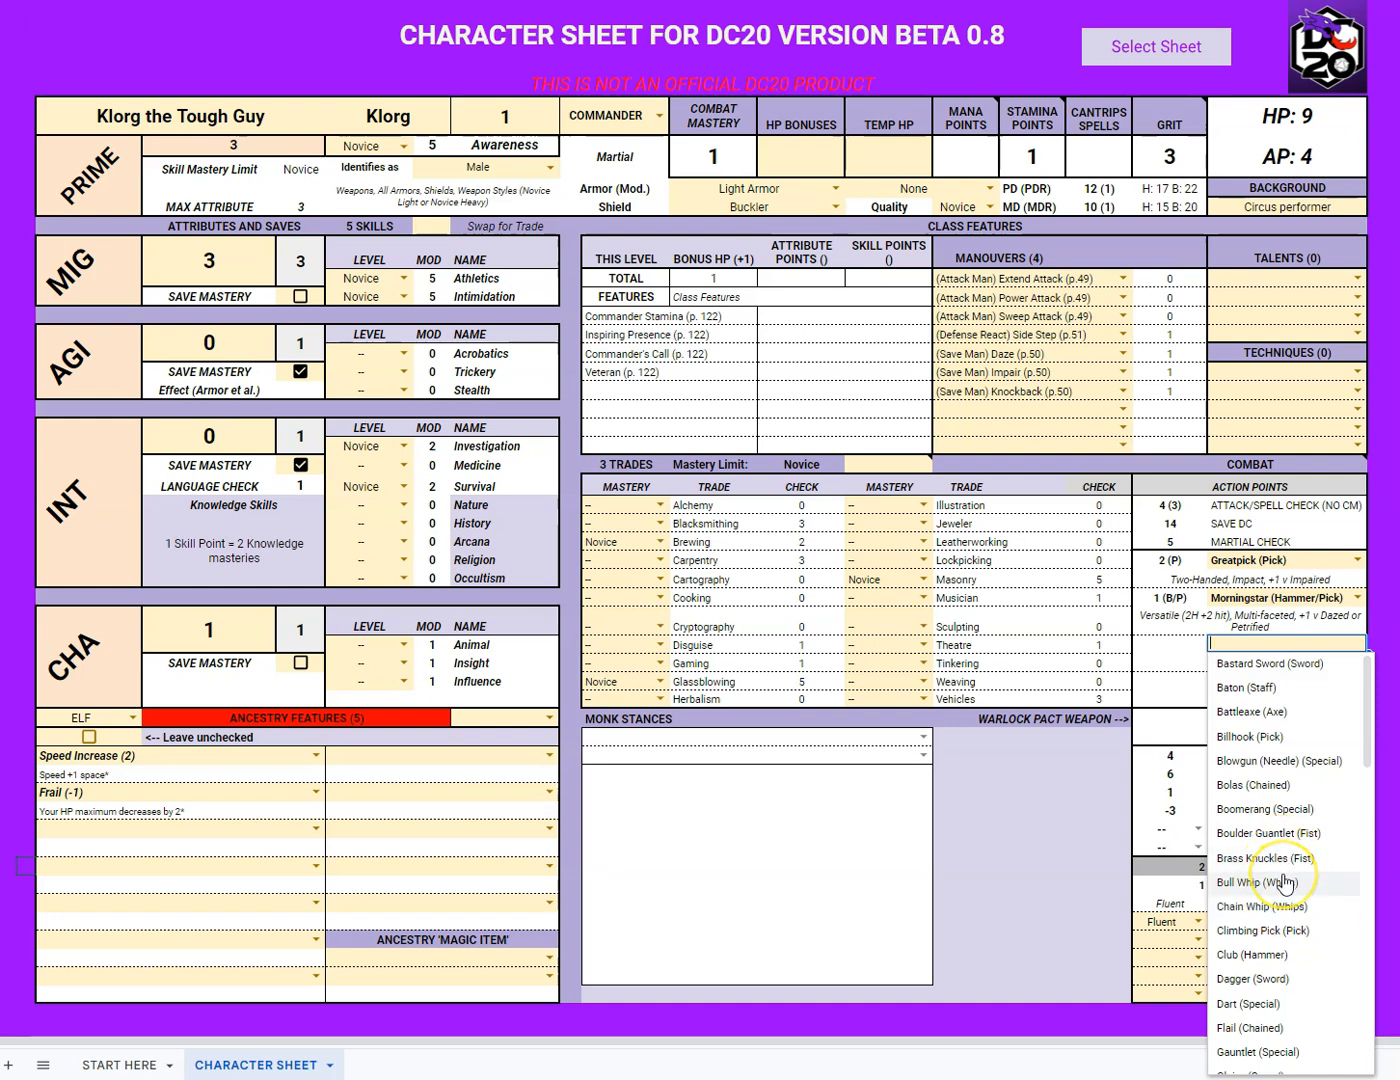
pyautogui.scroll(-5, 1285, 881)
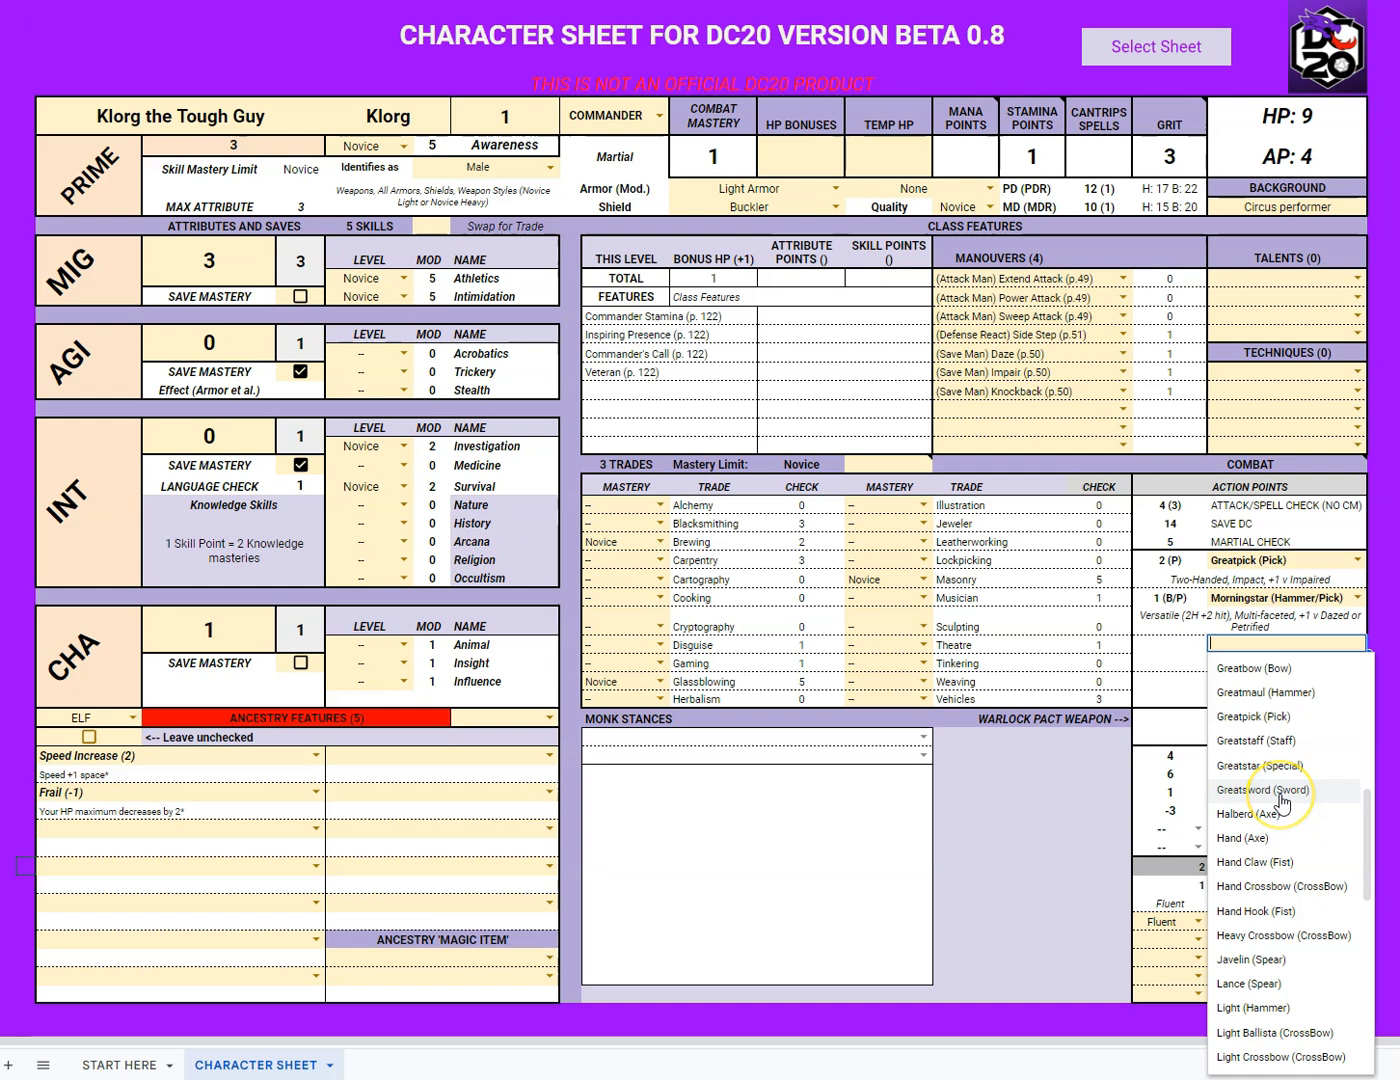
pyautogui.scroll(1, 1290, 789)
pyautogui.click(1267, 741)
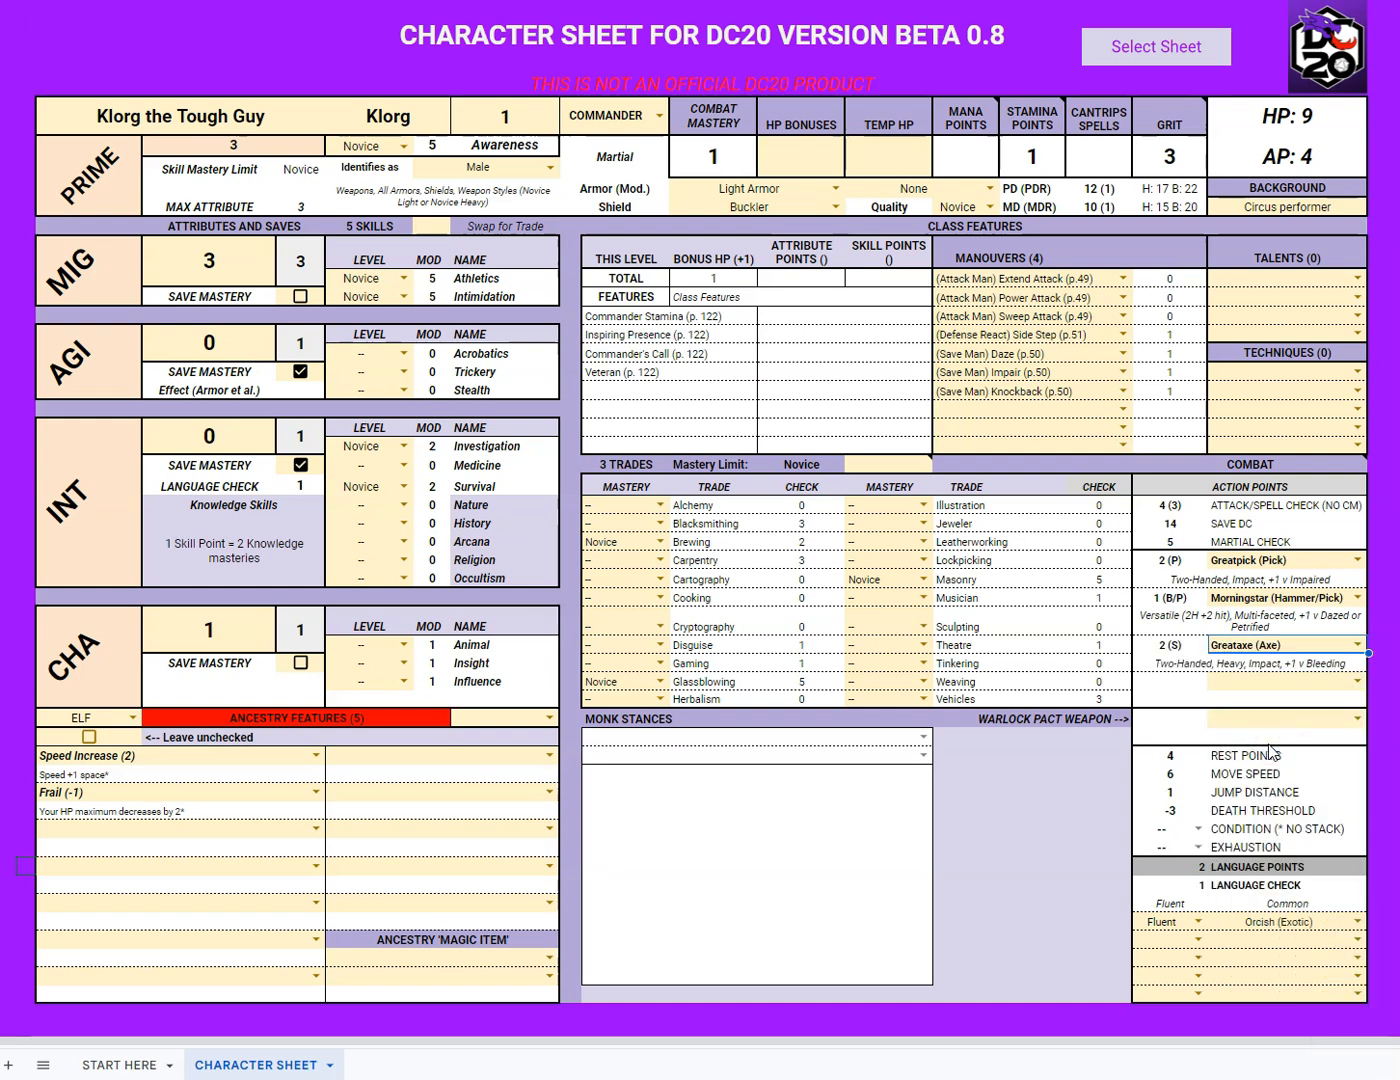
# - Clear all the chosen cantrips and spells from the spells section
pyautogui.scroll(-15, 1270, 752)
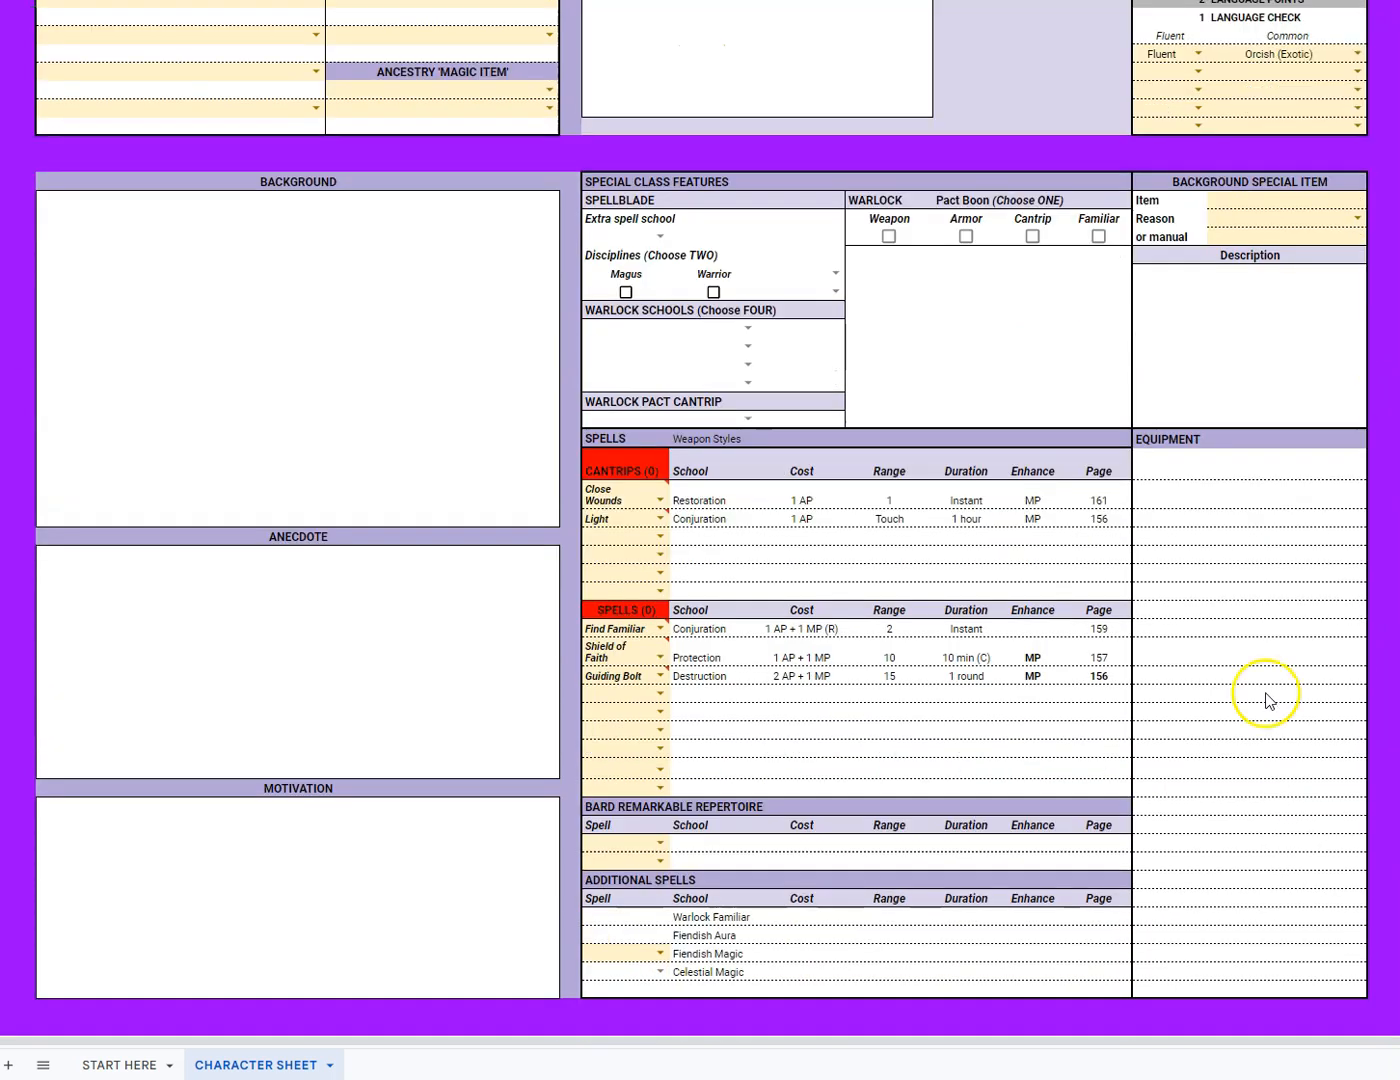
pyautogui.moveTo(620, 496); pyautogui.dragTo(620, 533)
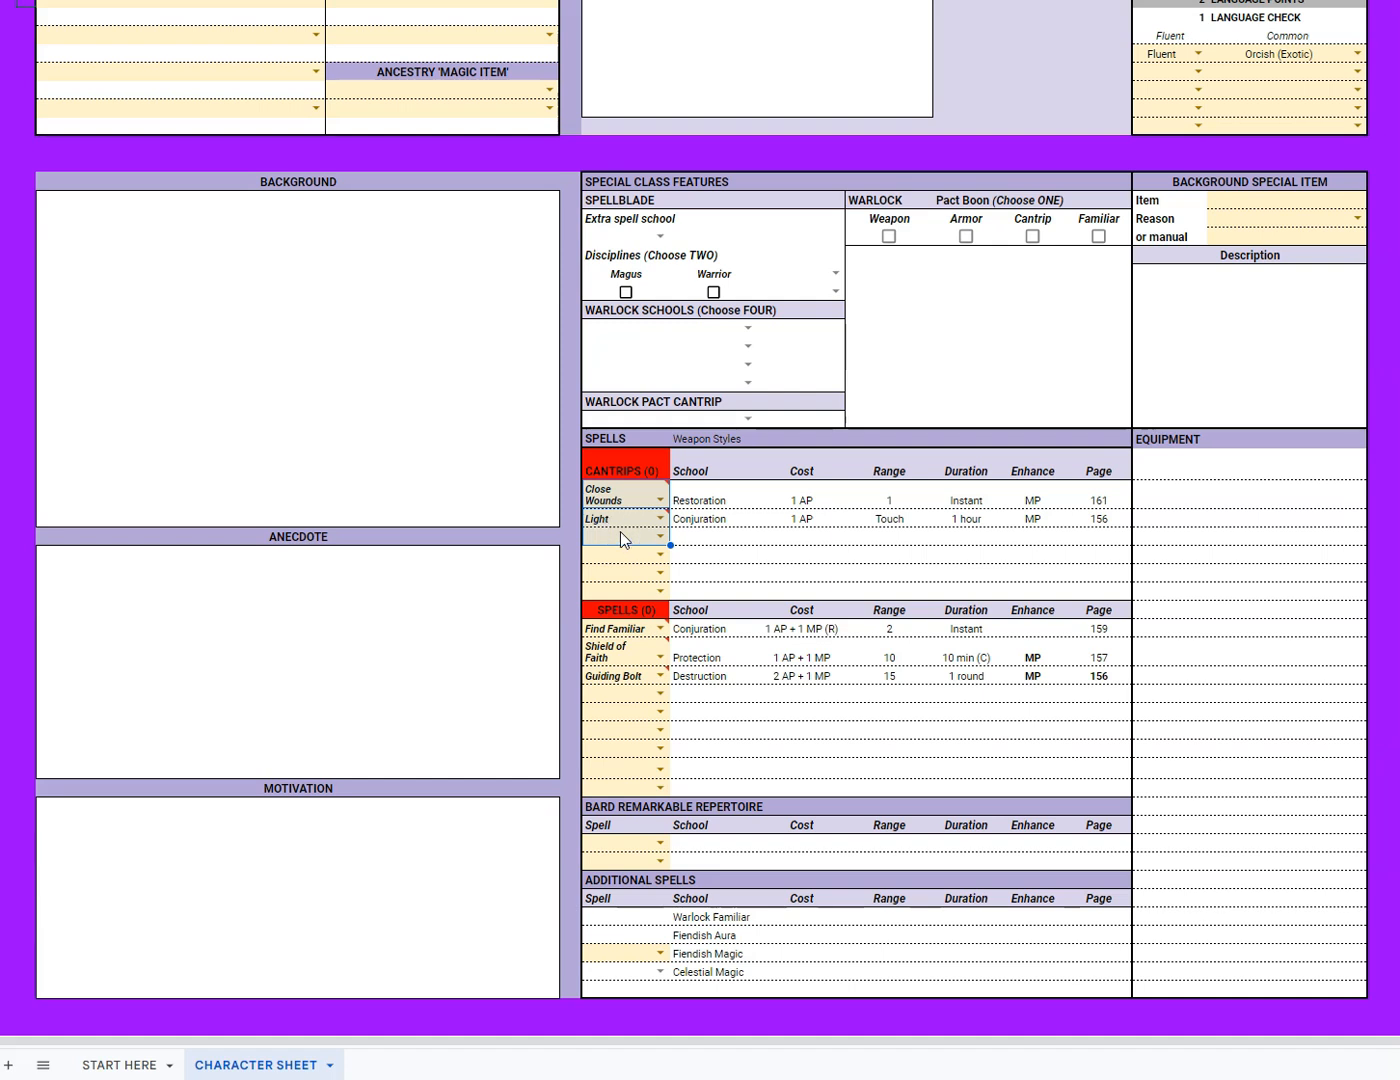
pyautogui.press('Delete')
pyautogui.moveTo(632, 628); pyautogui.dragTo(630, 658)
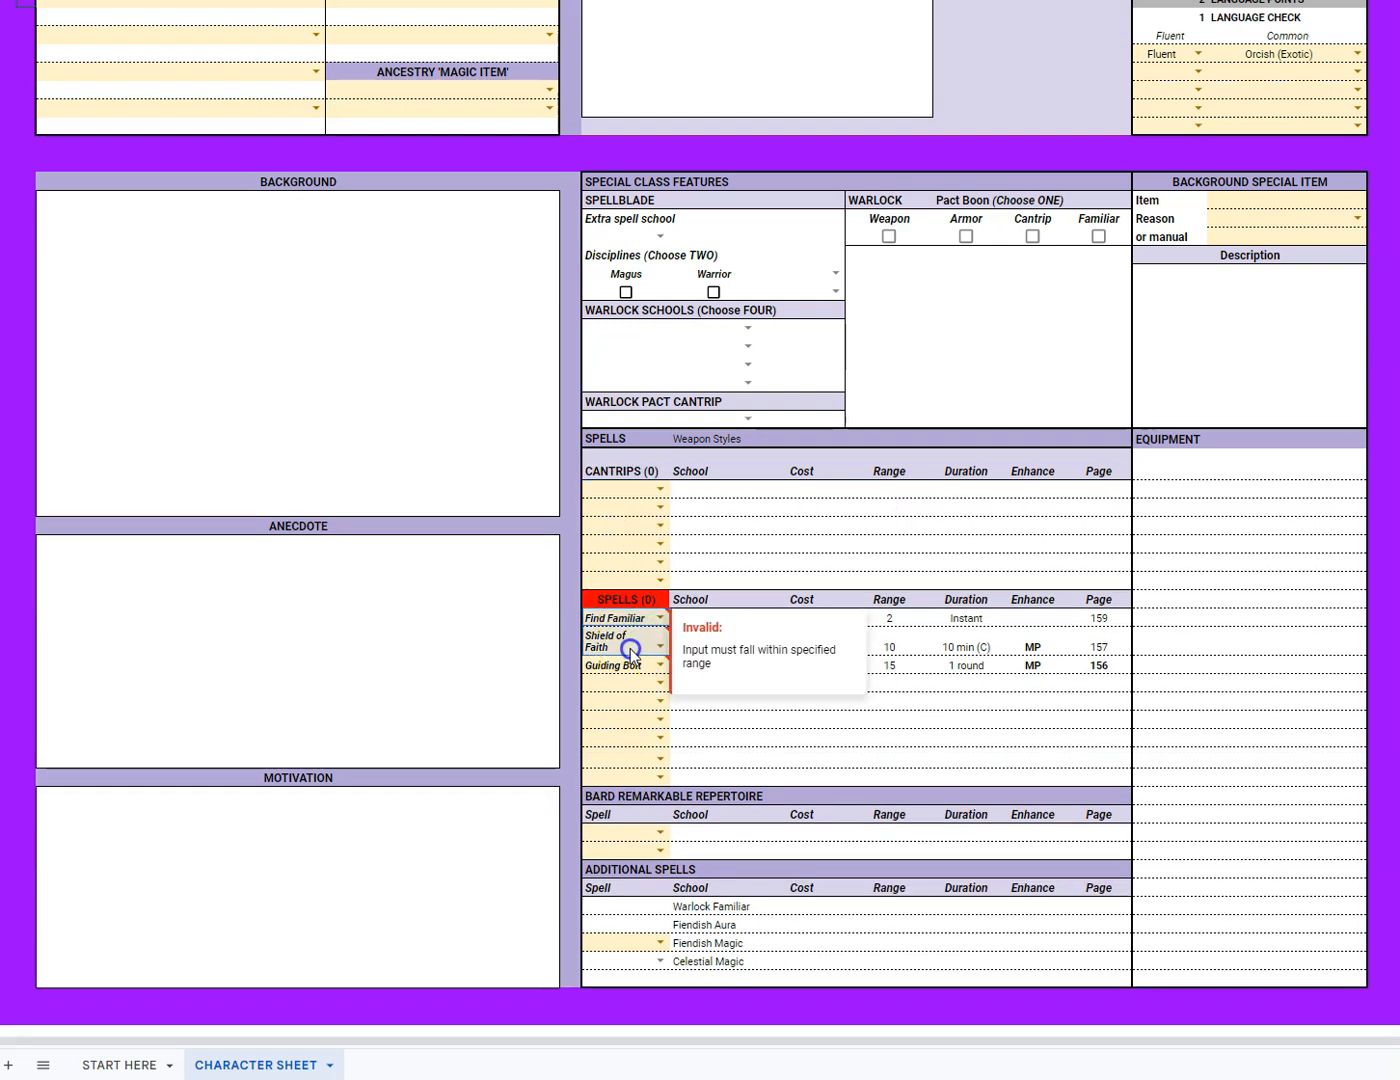
pyautogui.press('Delete')
pyautogui.click(632, 528)
pyautogui.click(788, 508)
# - Choose Heroic Taunt (p. 53) as the Fighter's technique
pyautogui.scroll(5, 782, 509)
pyautogui.scroll(3, 782, 508)
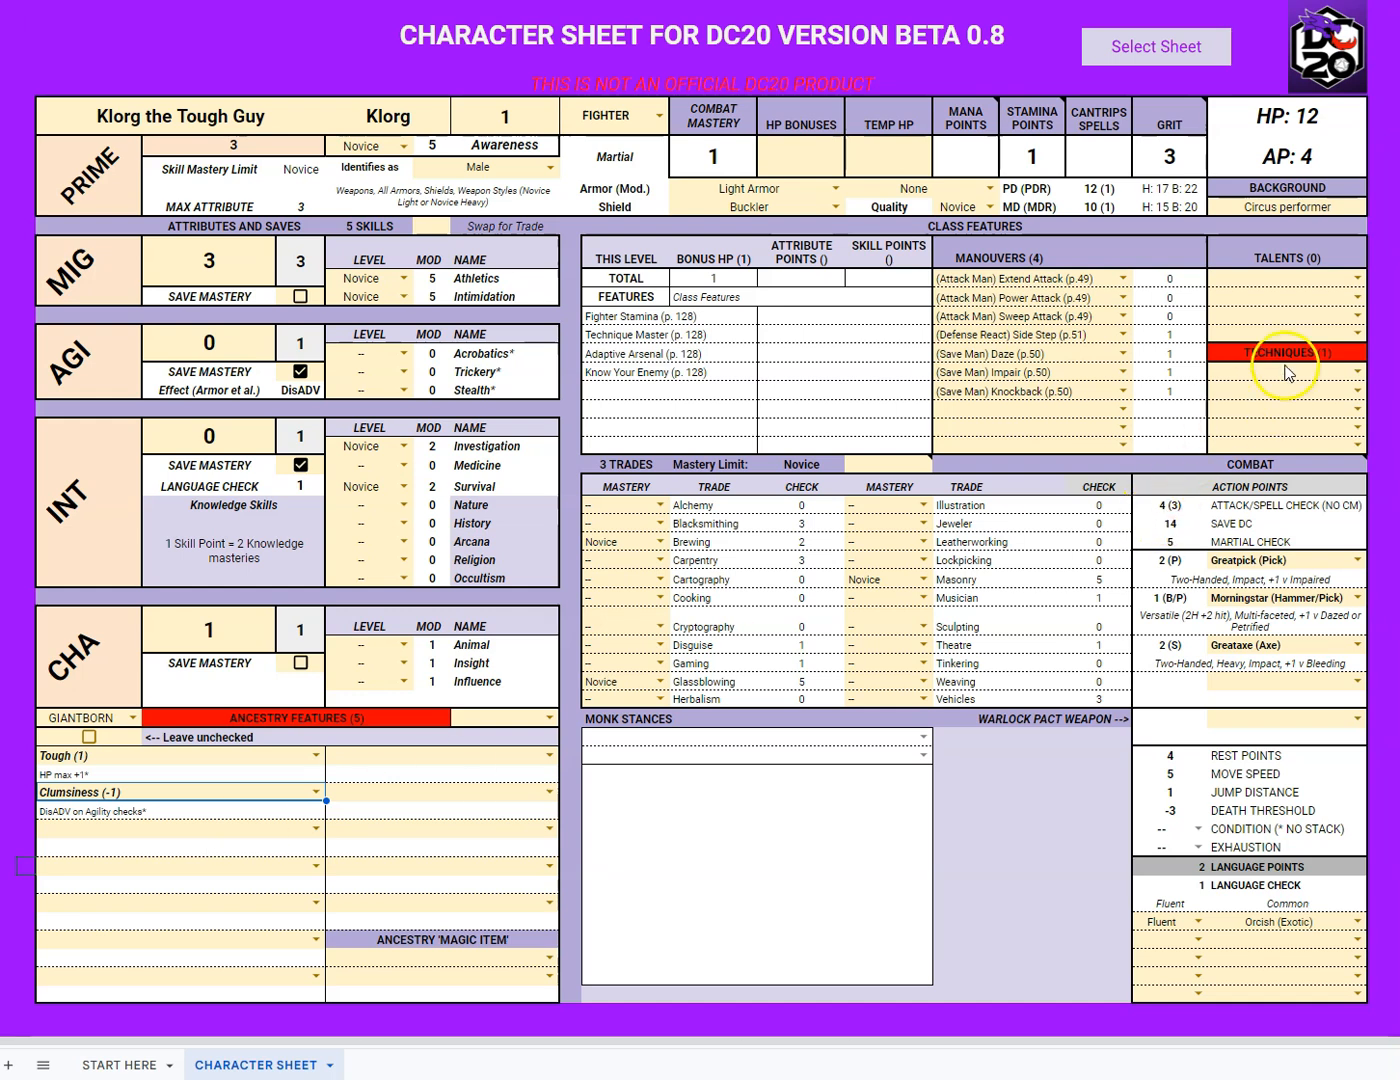
pyautogui.click(1358, 372)
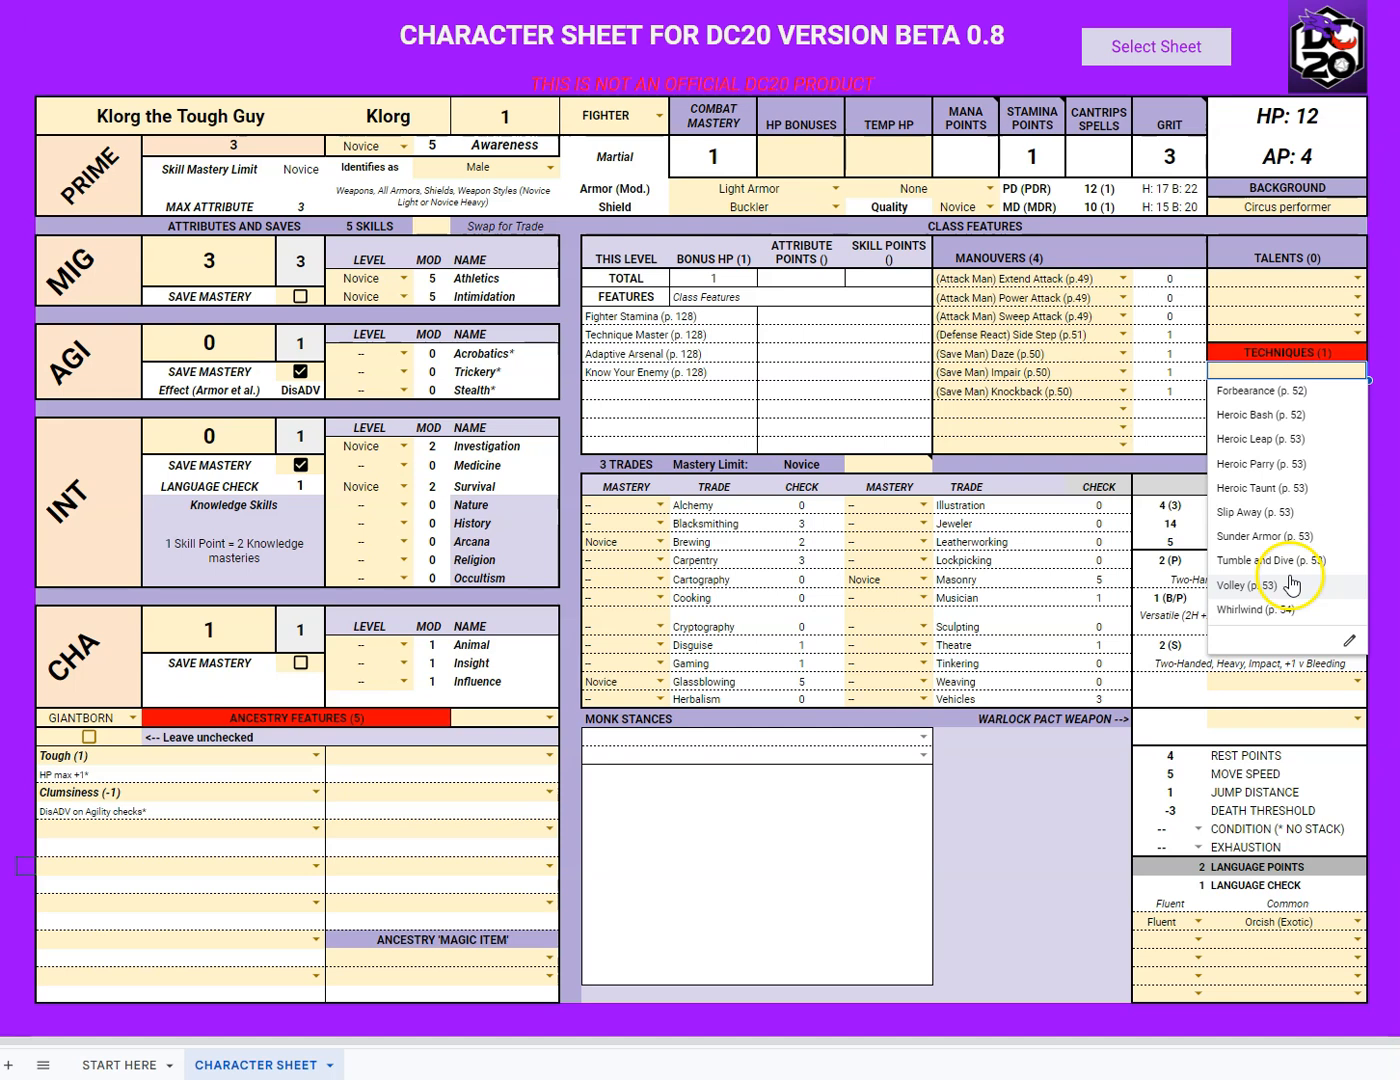
pyautogui.click(1290, 488)
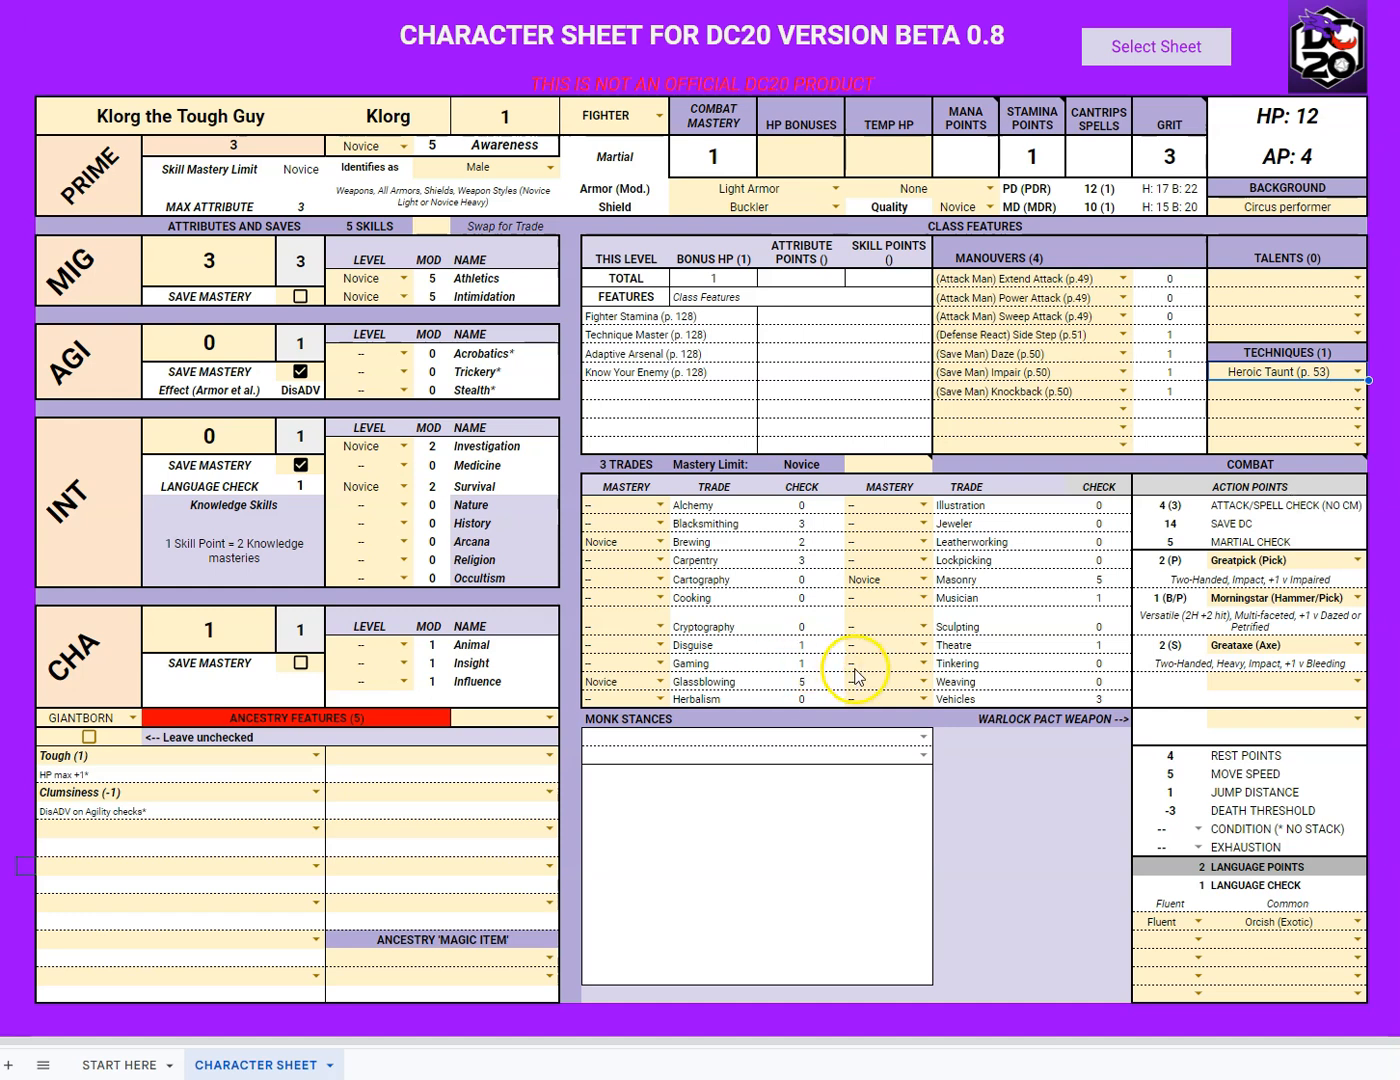
pyautogui.scroll(-9, 857, 675)
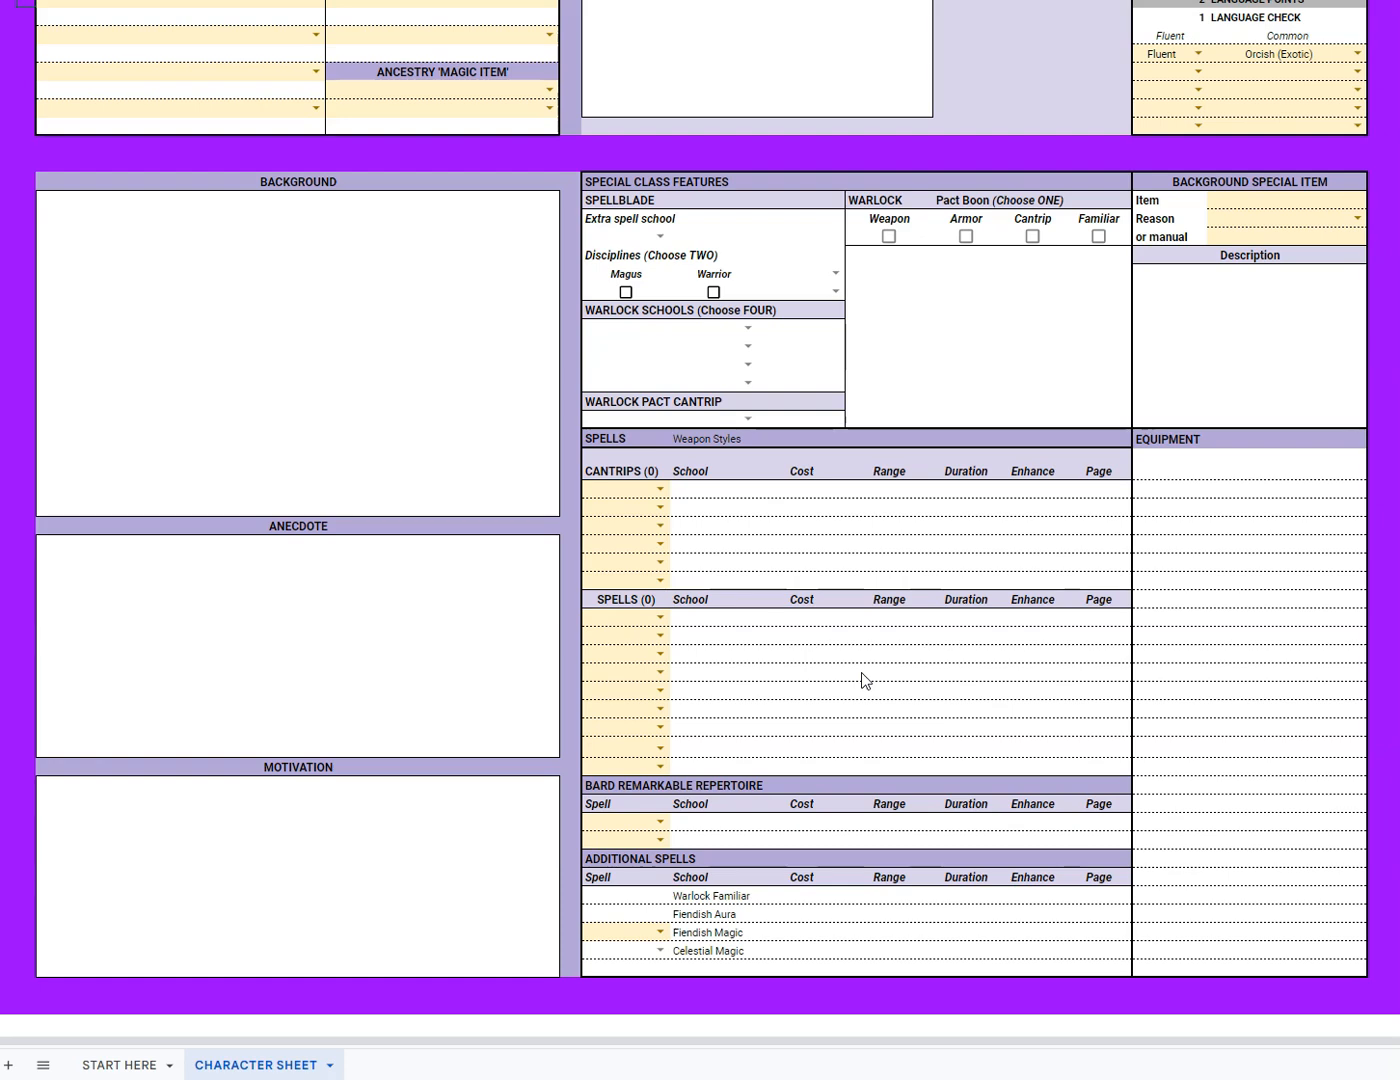
pyautogui.scroll(7, 862, 677)
pyautogui.scroll(2, 861, 671)
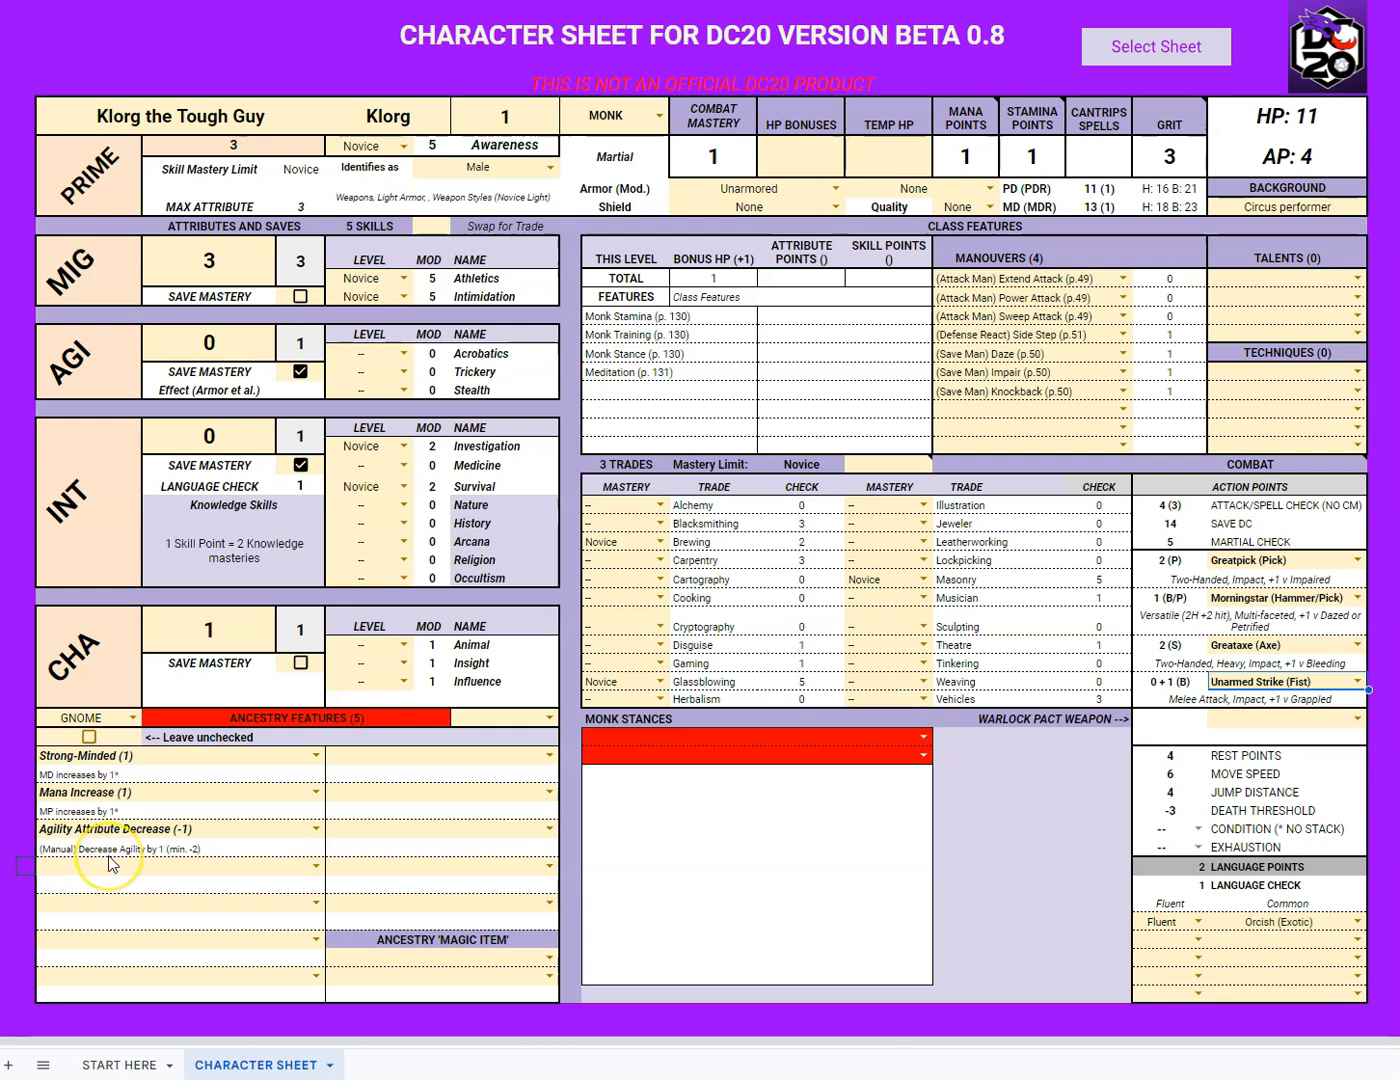
pyautogui.click(205, 346)
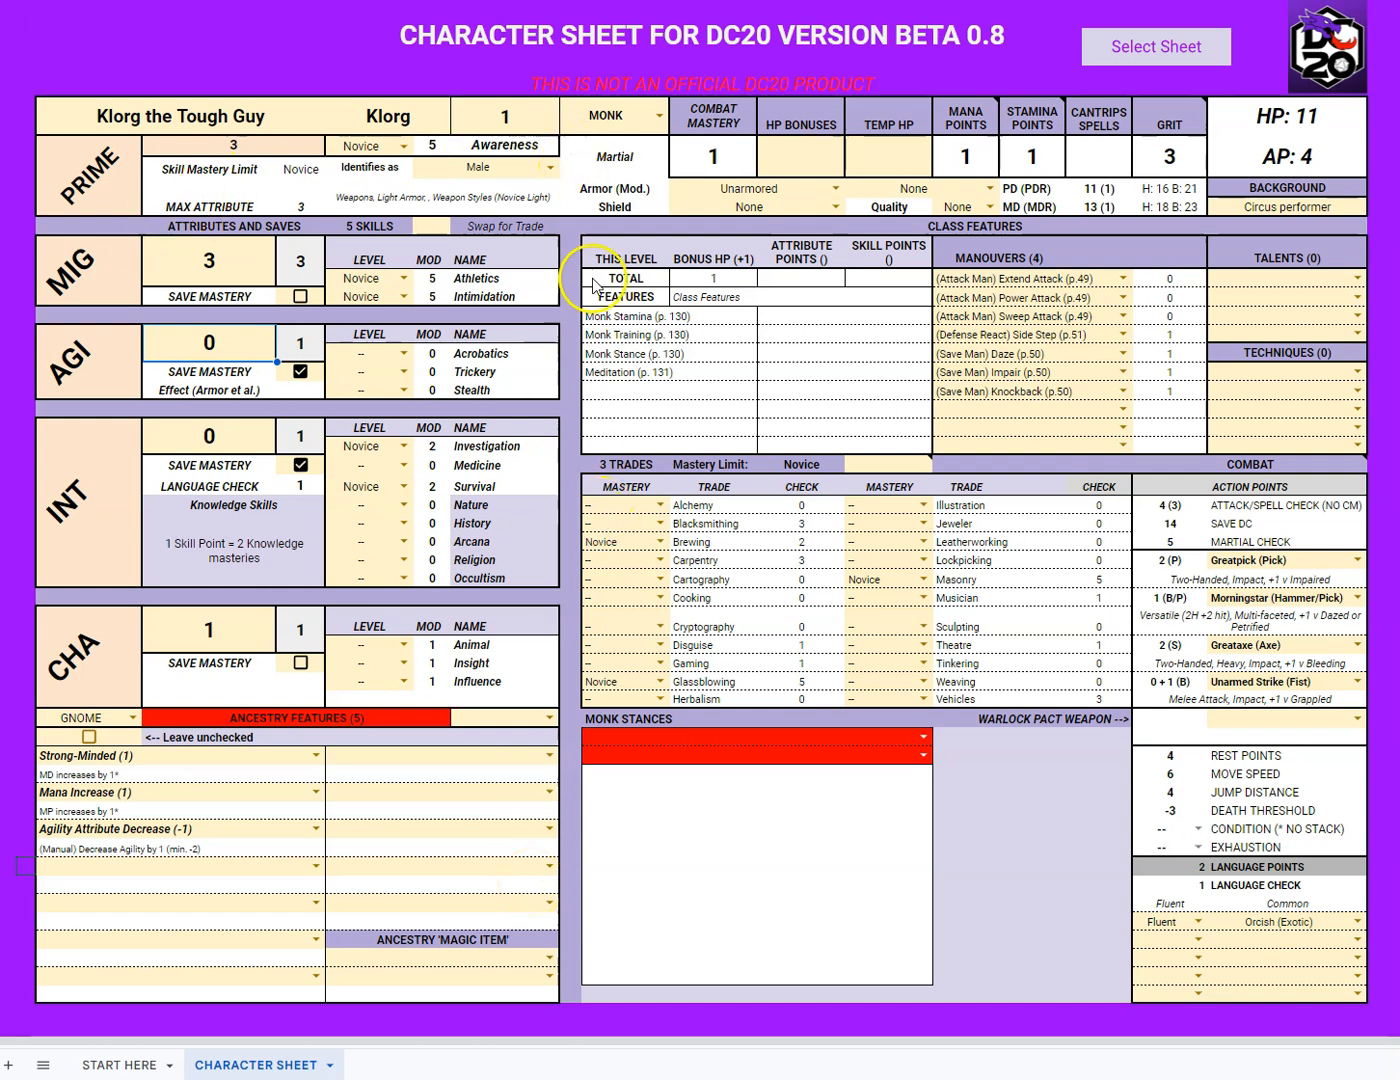
pyautogui.click(658, 115)
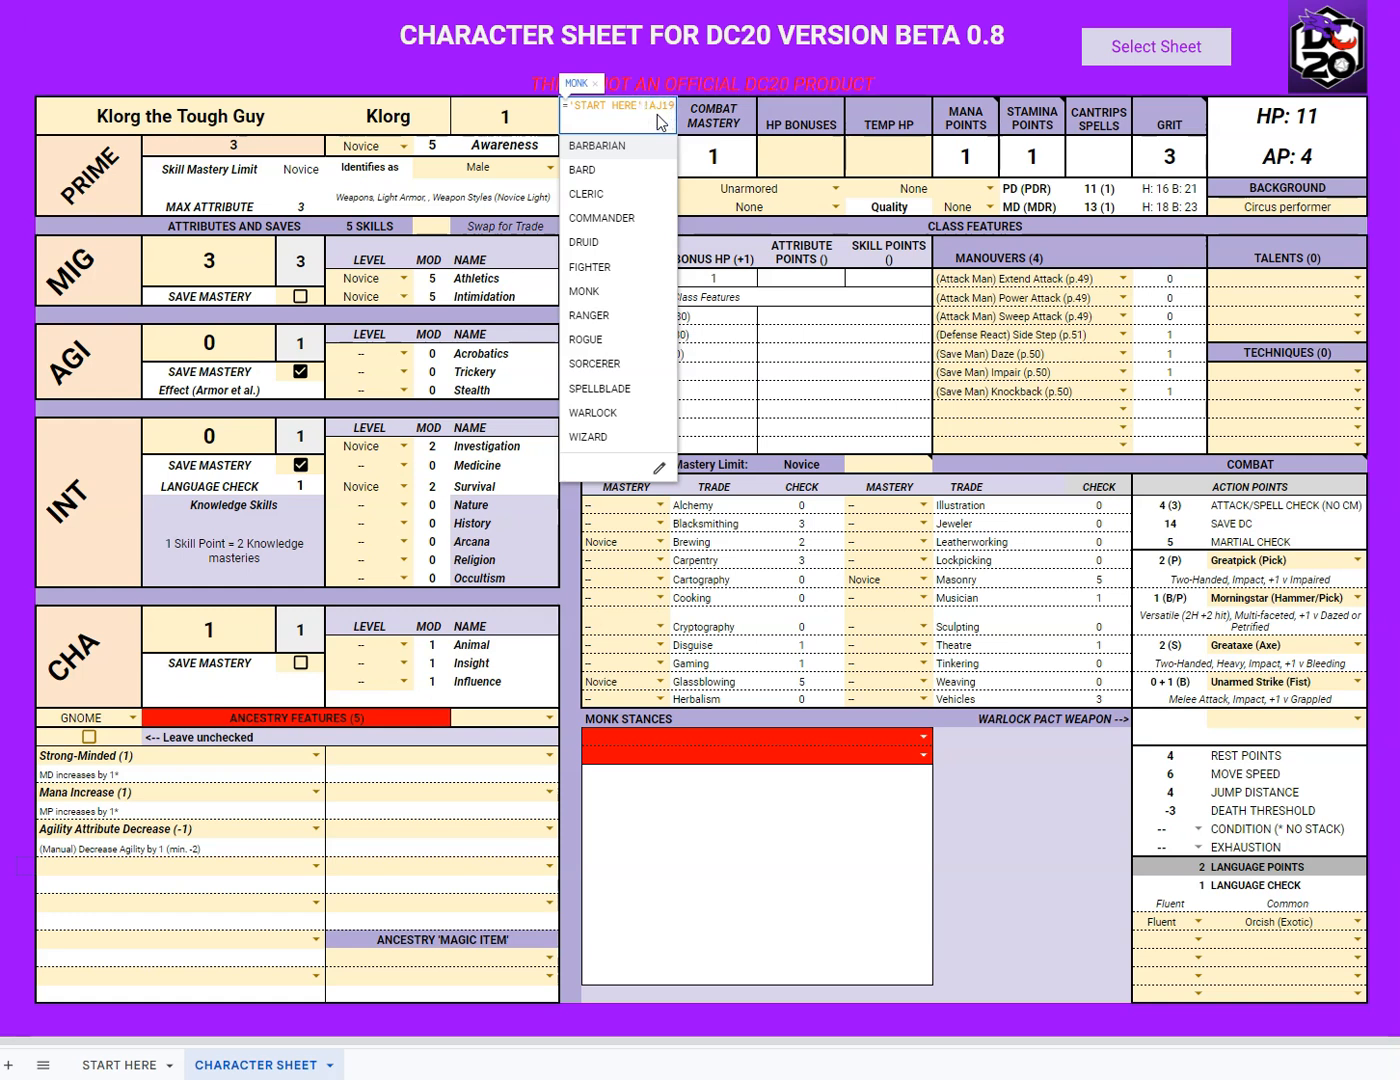
pyautogui.click(708, 892)
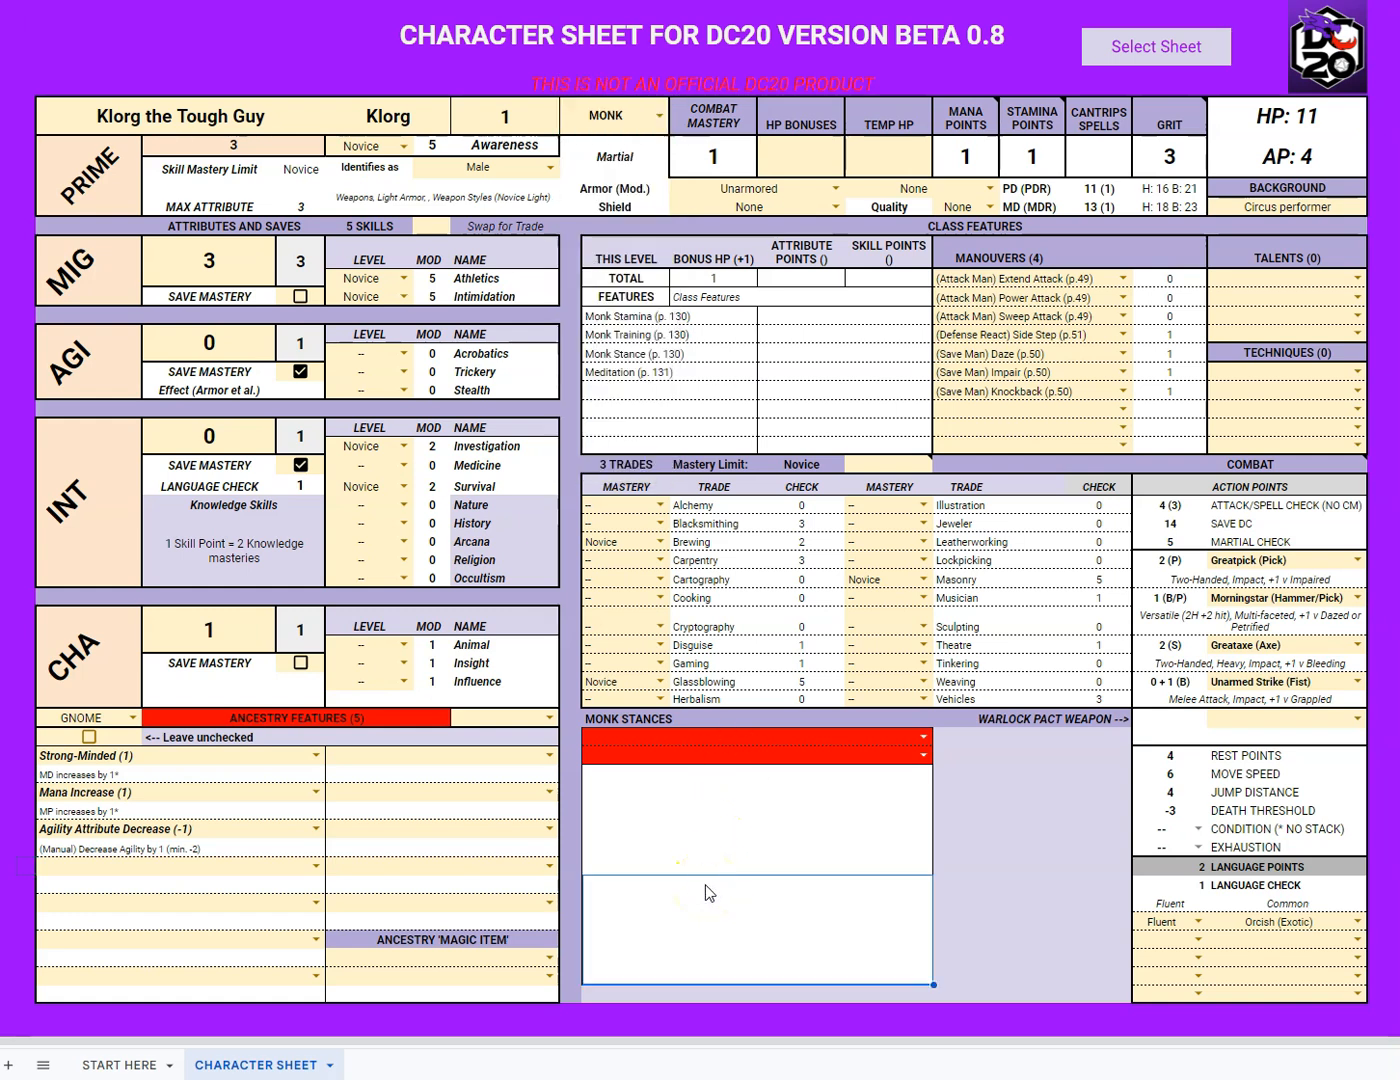
pyautogui.click(529, 857)
# - Choose Mantis Stance (Grapple) and Turtle Stance (Sturdy) as the two Monk stances
pyautogui.click(926, 740)
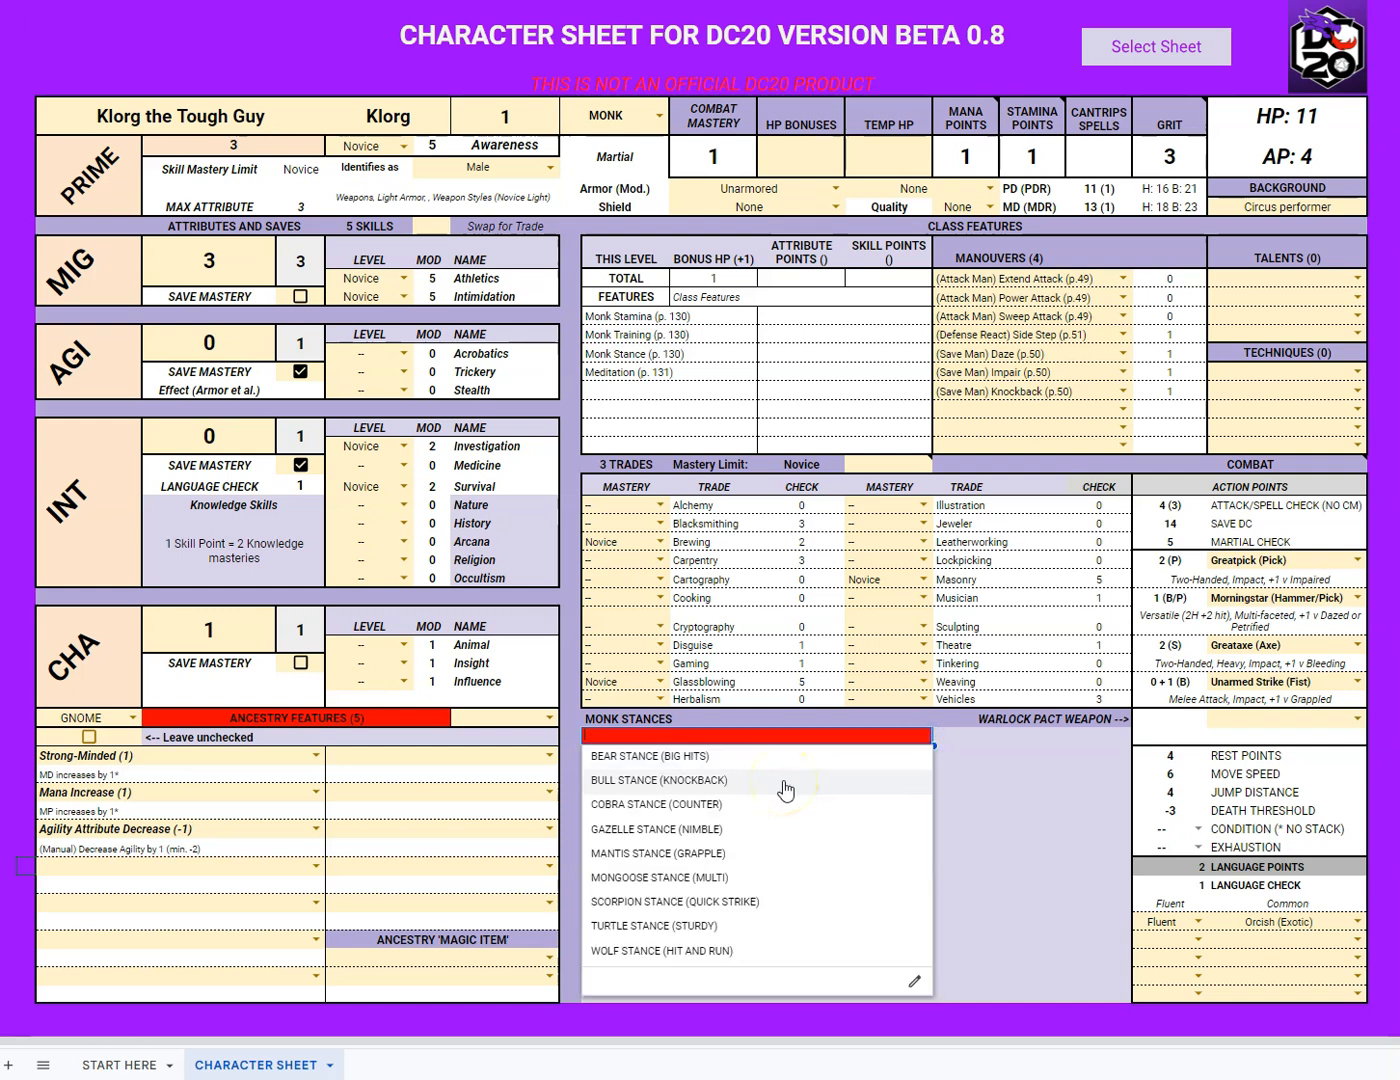
pyautogui.click(743, 853)
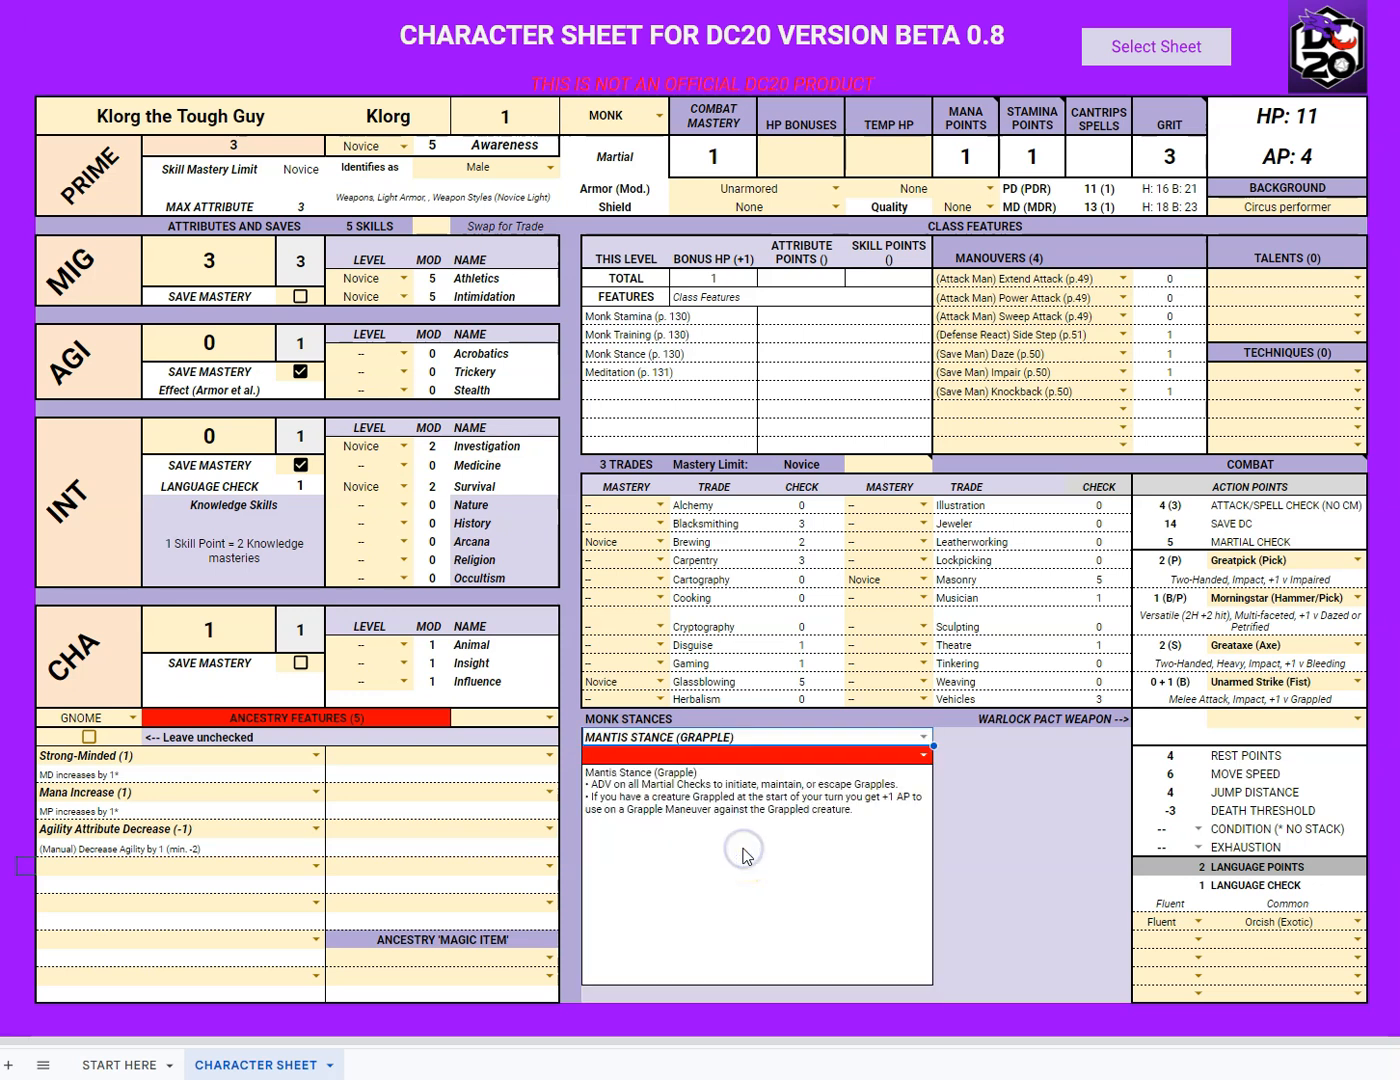
pyautogui.click(918, 756)
pyautogui.click(721, 945)
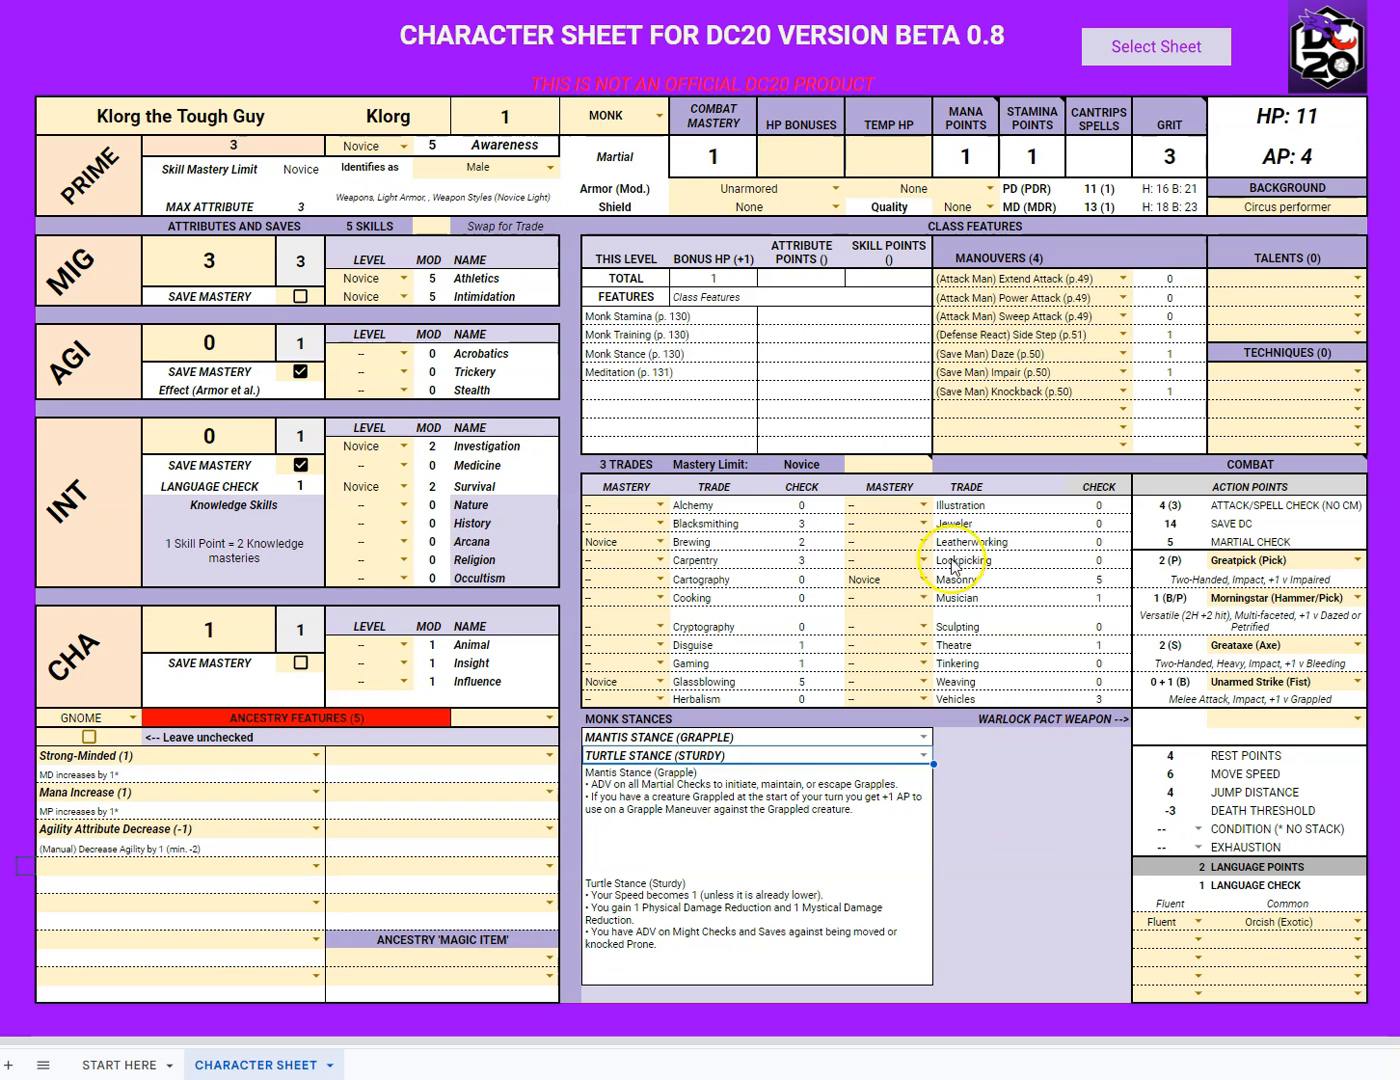
pyautogui.click(915, 384)
pyautogui.click(836, 344)
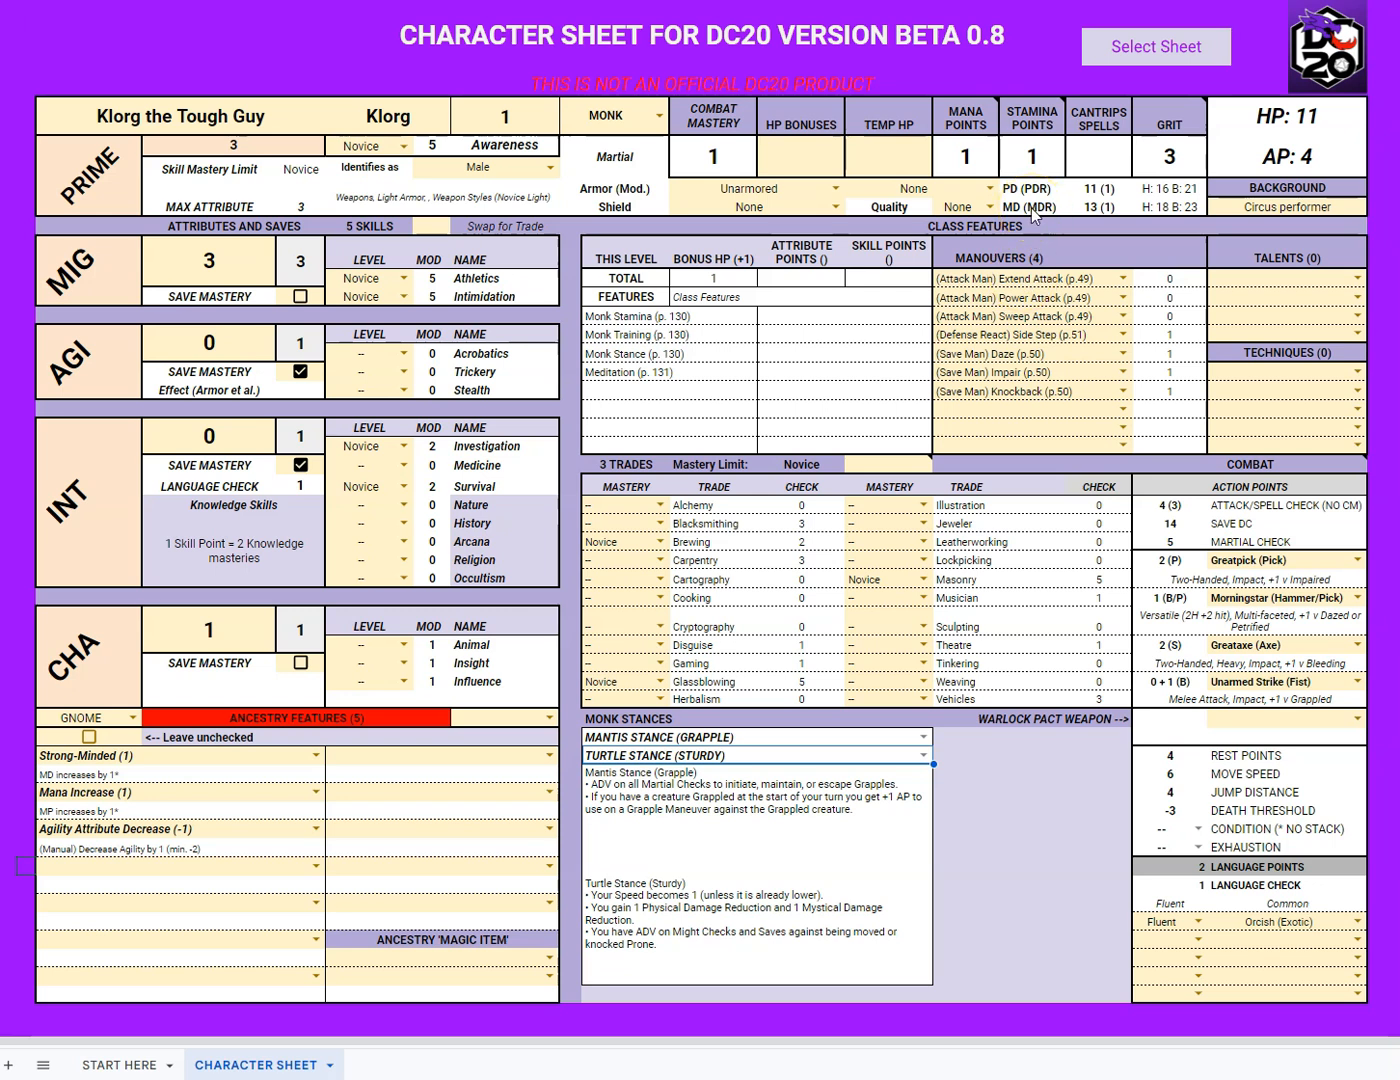
pyautogui.scroll(-7, 994, 459)
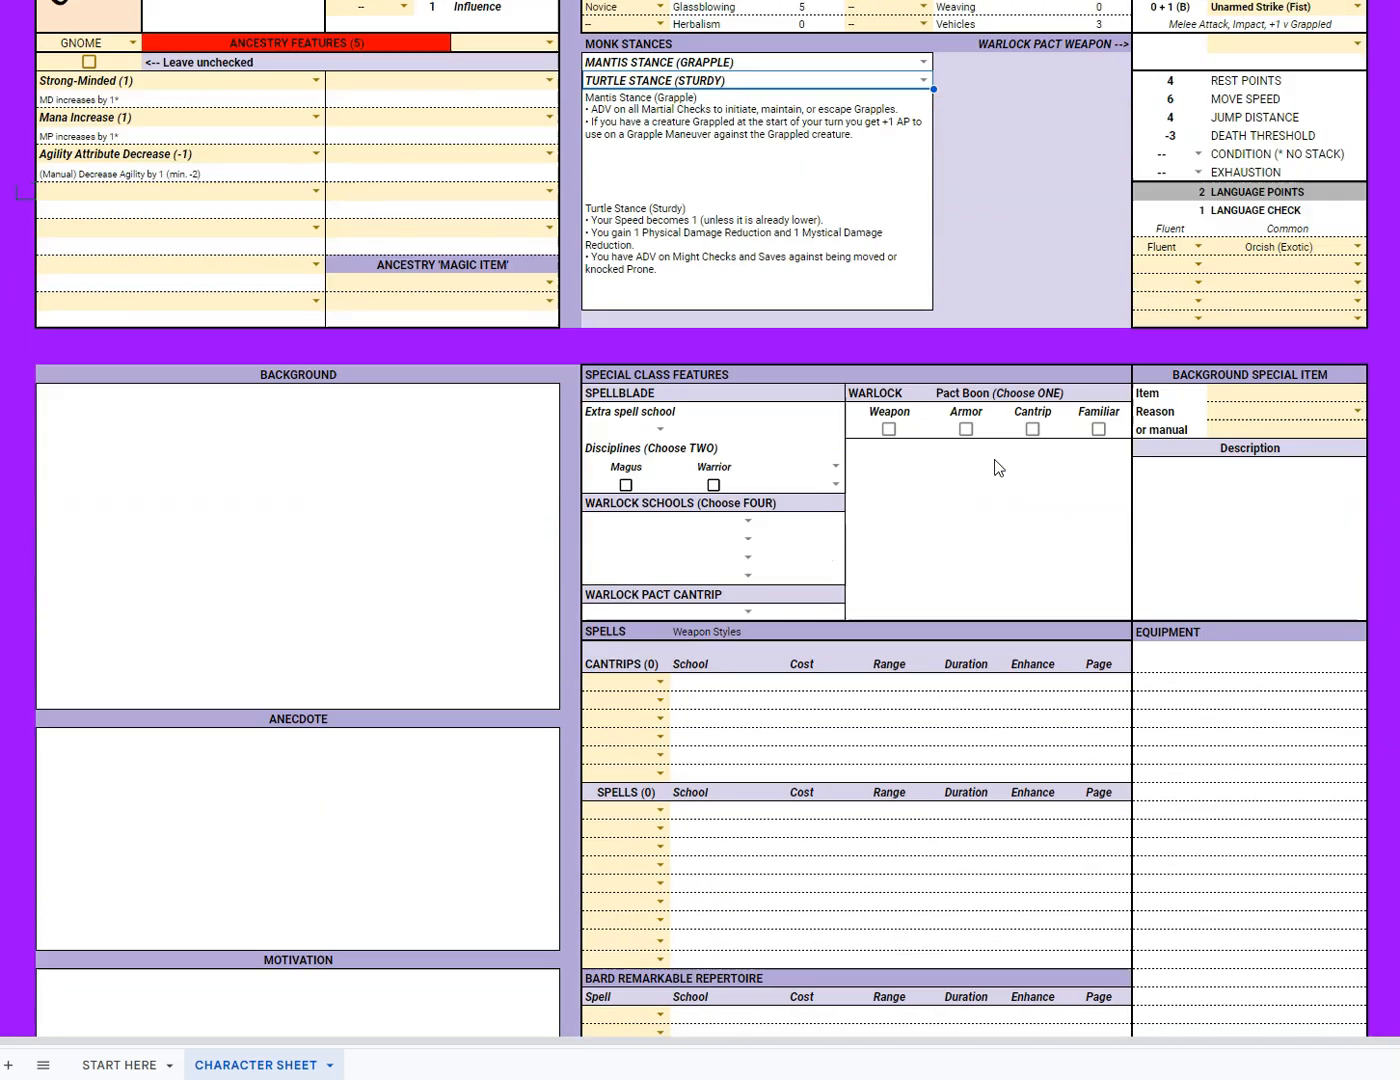
pyautogui.scroll(-3, 995, 459)
pyautogui.scroll(1, 994, 459)
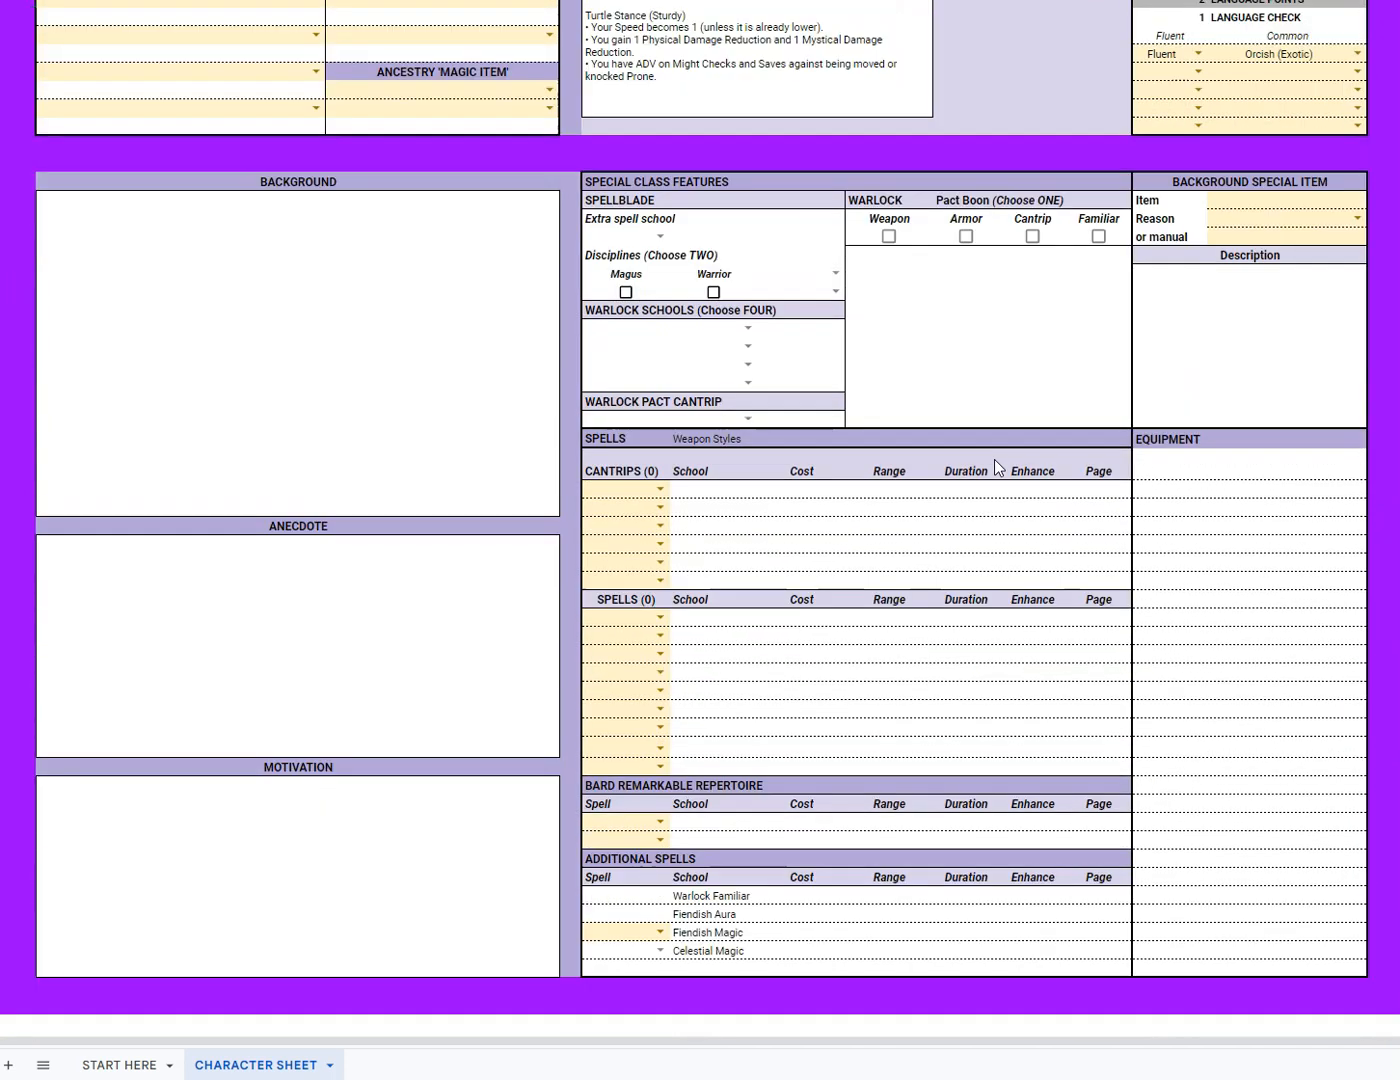
pyautogui.scroll(9, 994, 459)
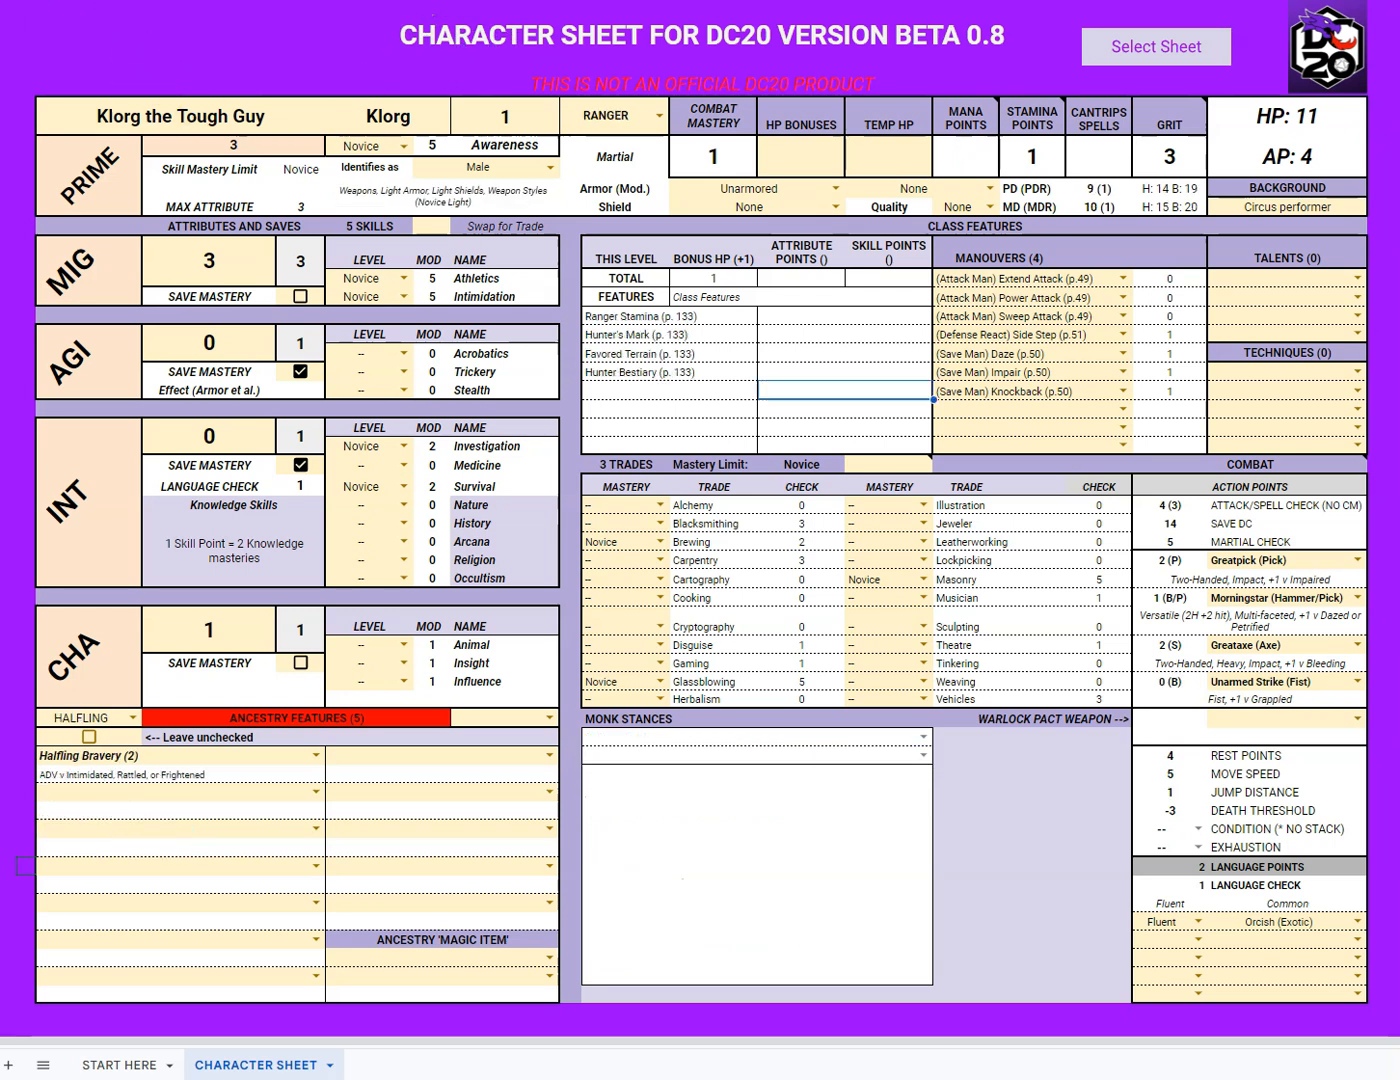
# - Clear Halfling Bravery from the first Halfling ancestry feature slot
pyautogui.click(218, 763)
pyautogui.press('Delete')
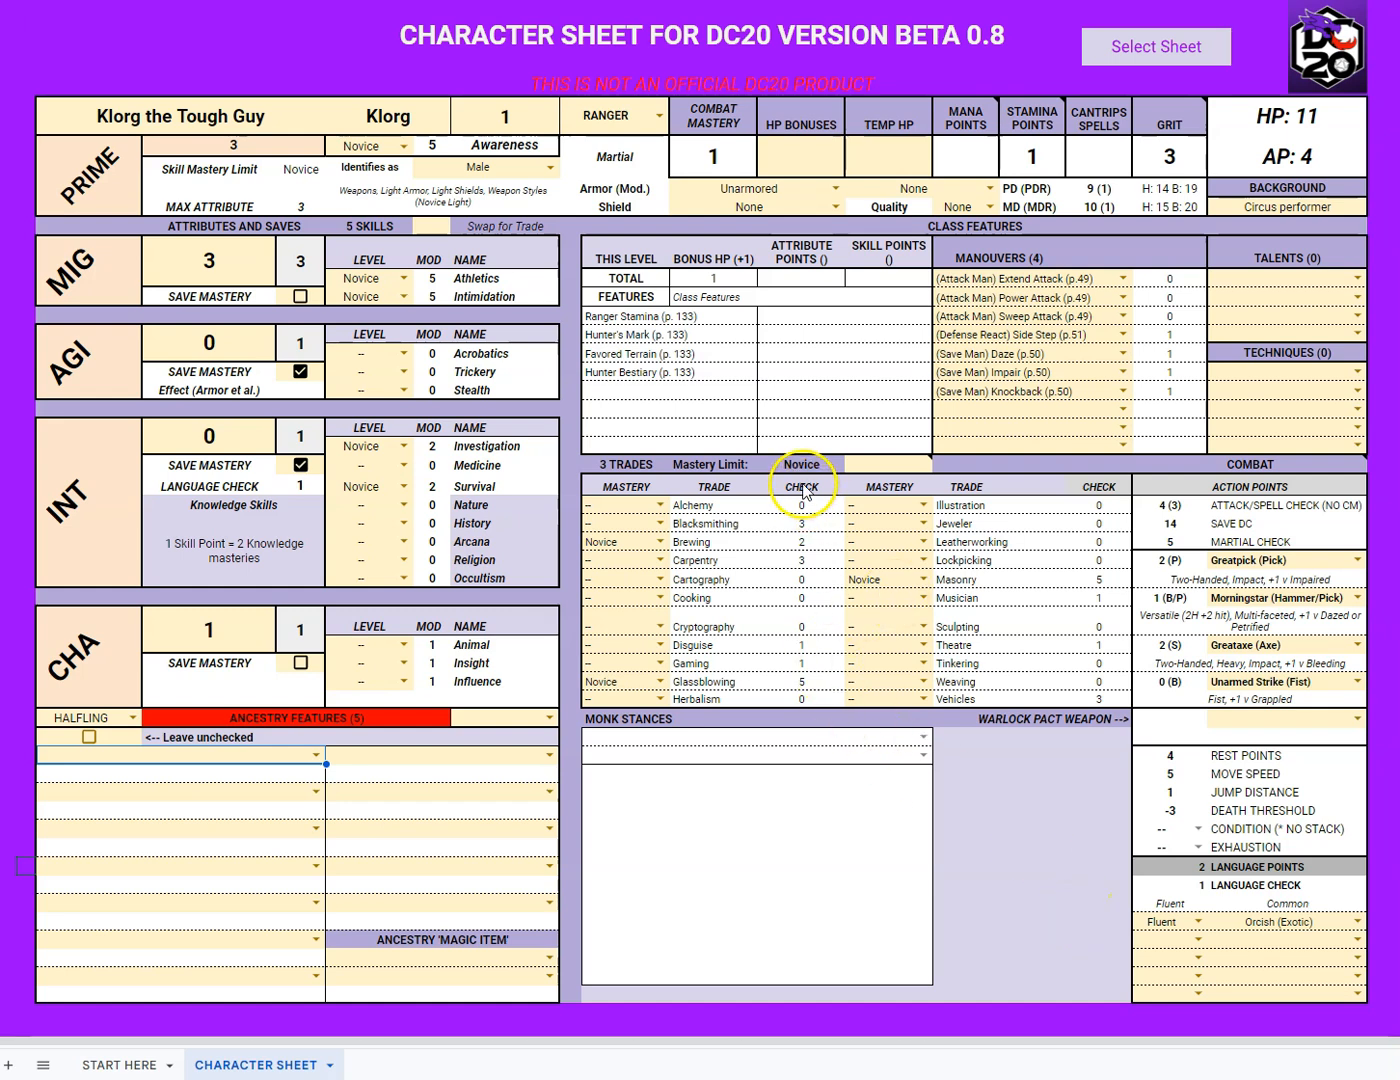
# - Set the Ranger's armor to Heavy Armor (No CM, AP -2) and the quality to Novice
pyautogui.click(405, 207)
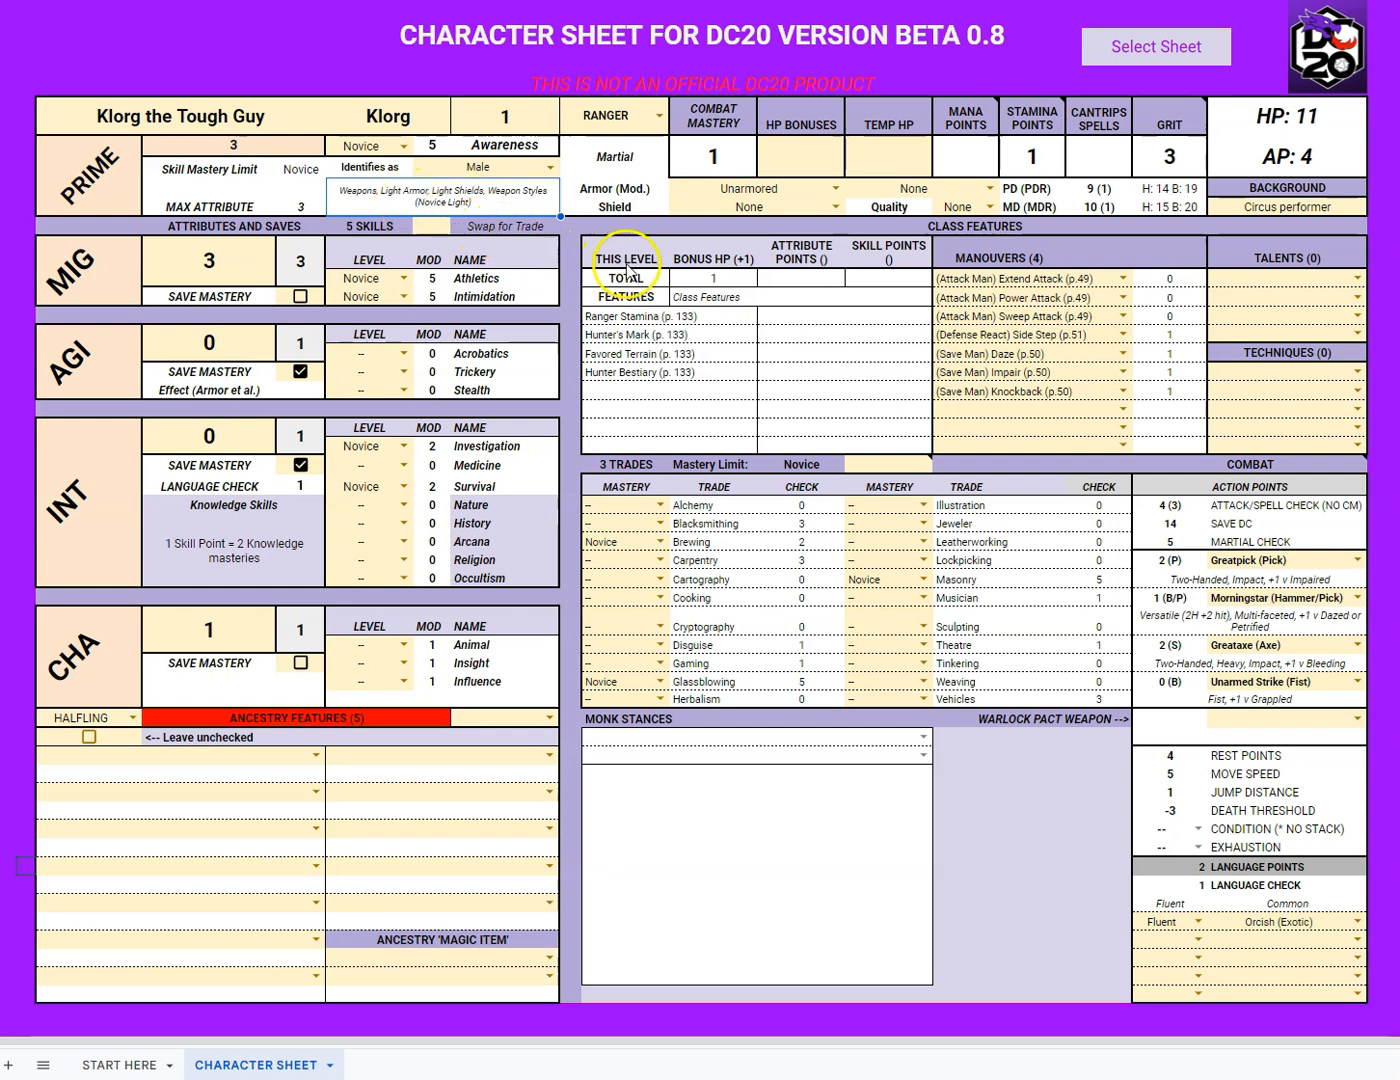
pyautogui.click(836, 188)
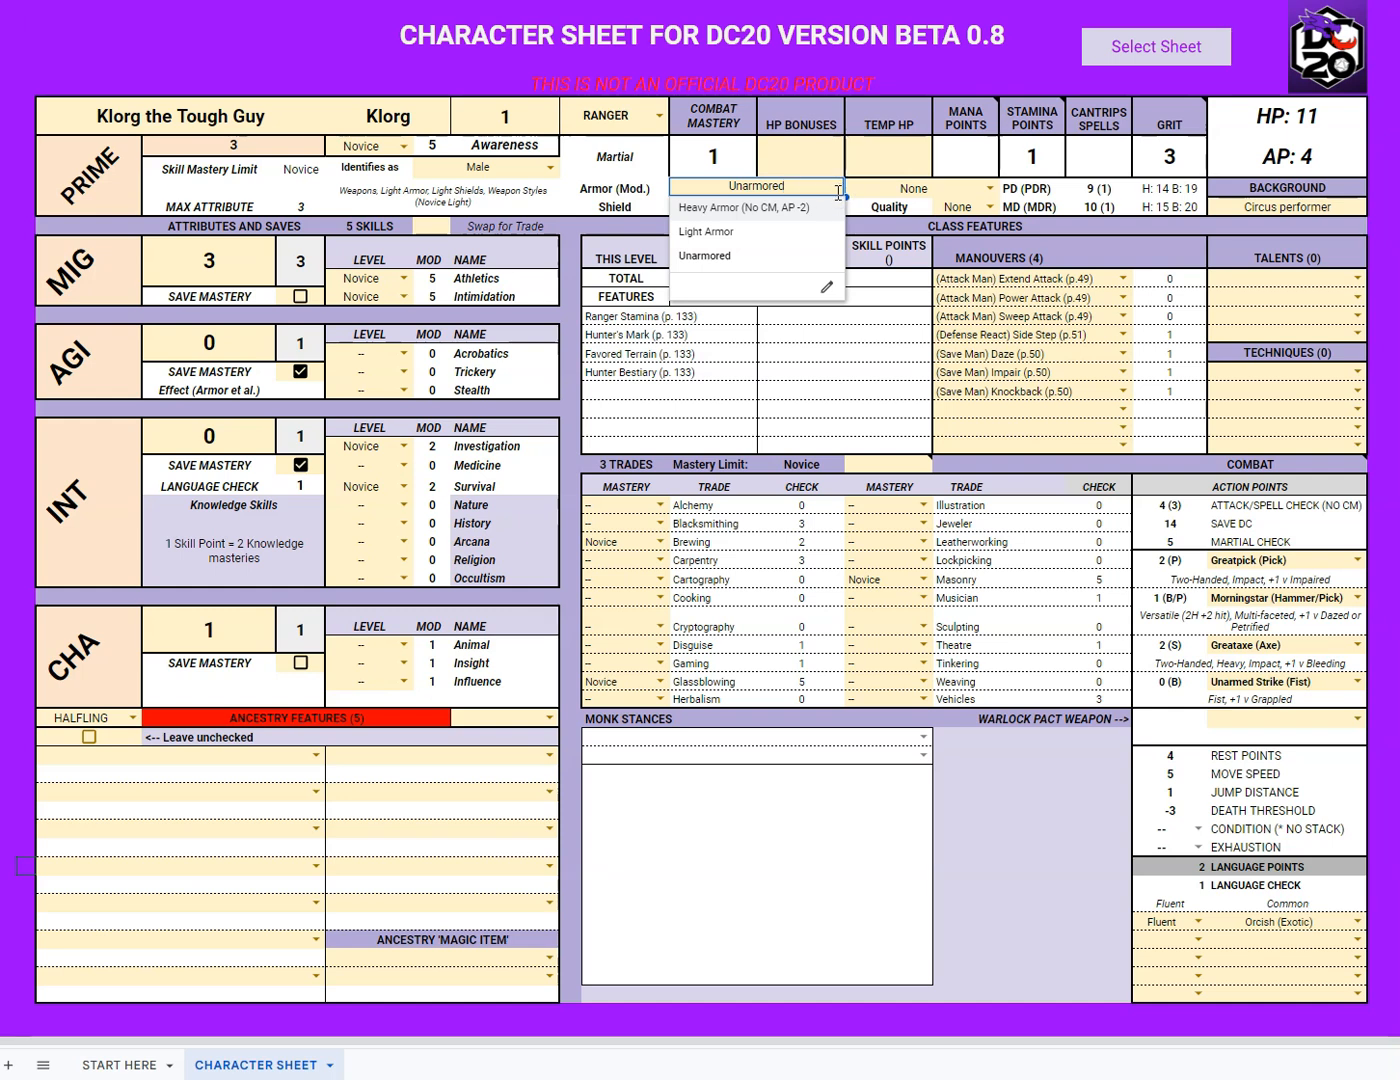
pyautogui.click(782, 218)
pyautogui.click(753, 213)
pyautogui.click(753, 213)
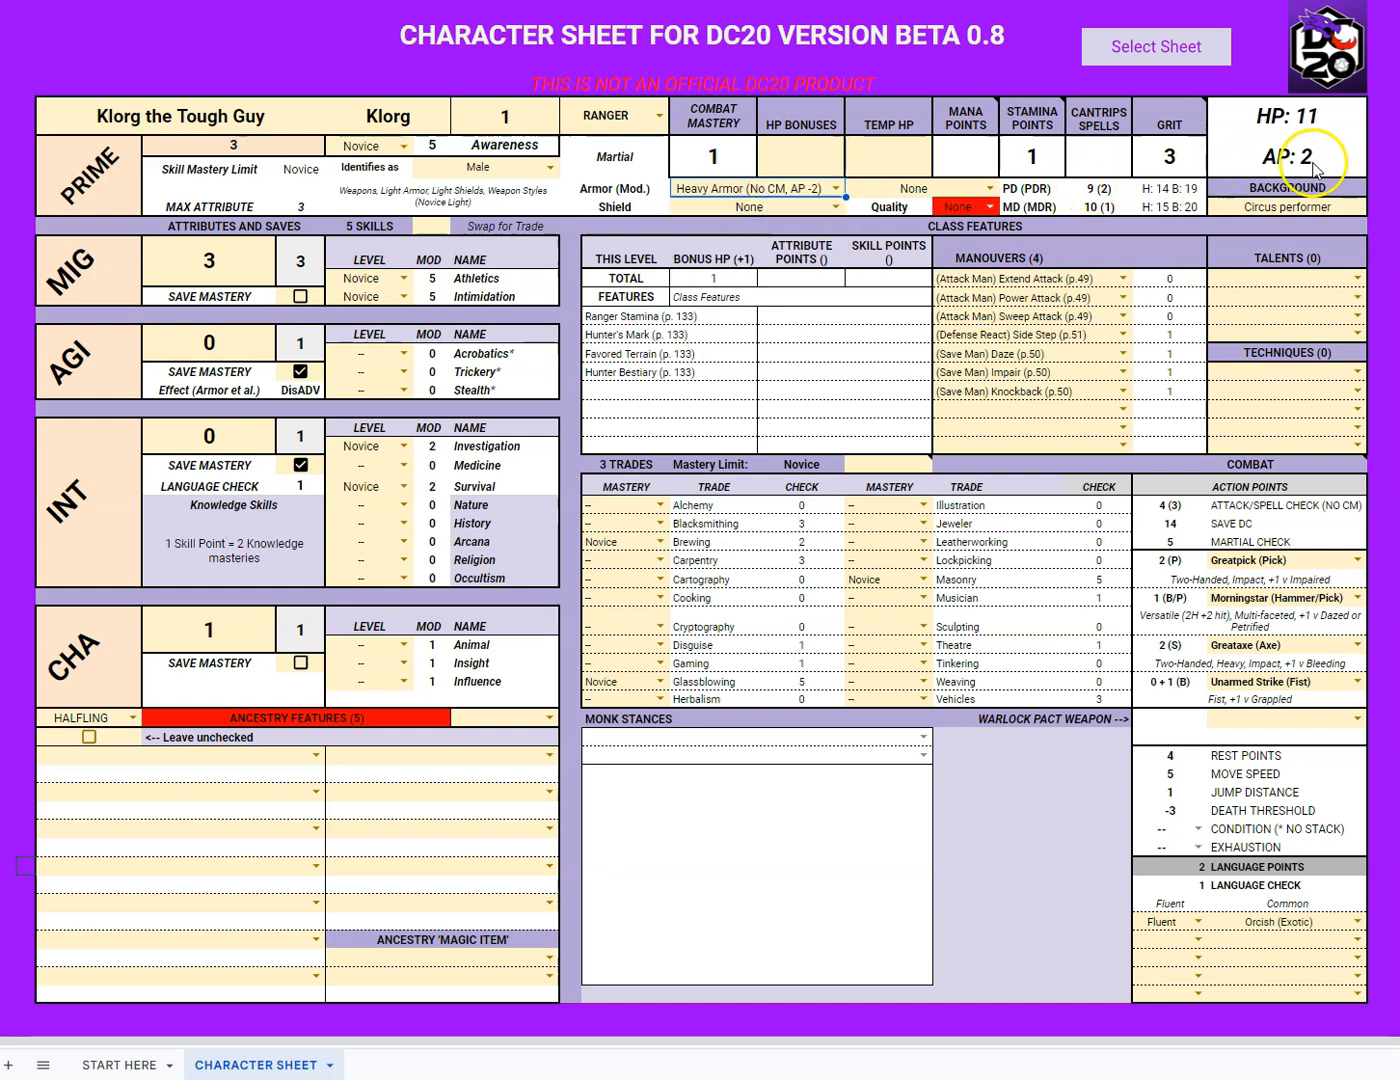
pyautogui.click(962, 207)
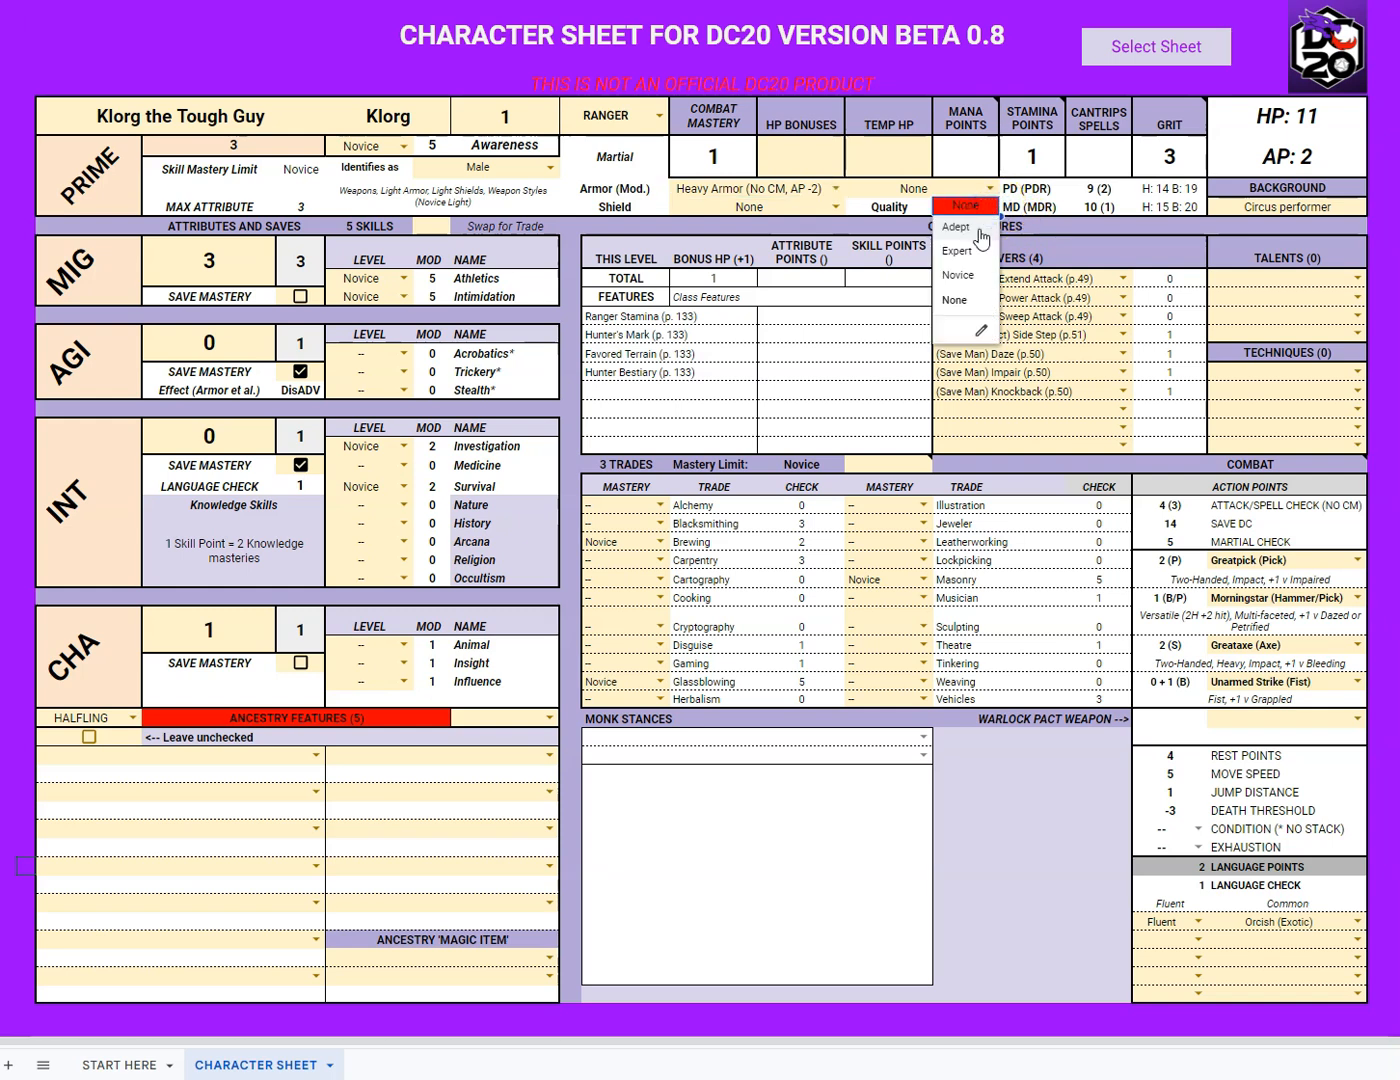
pyautogui.click(968, 284)
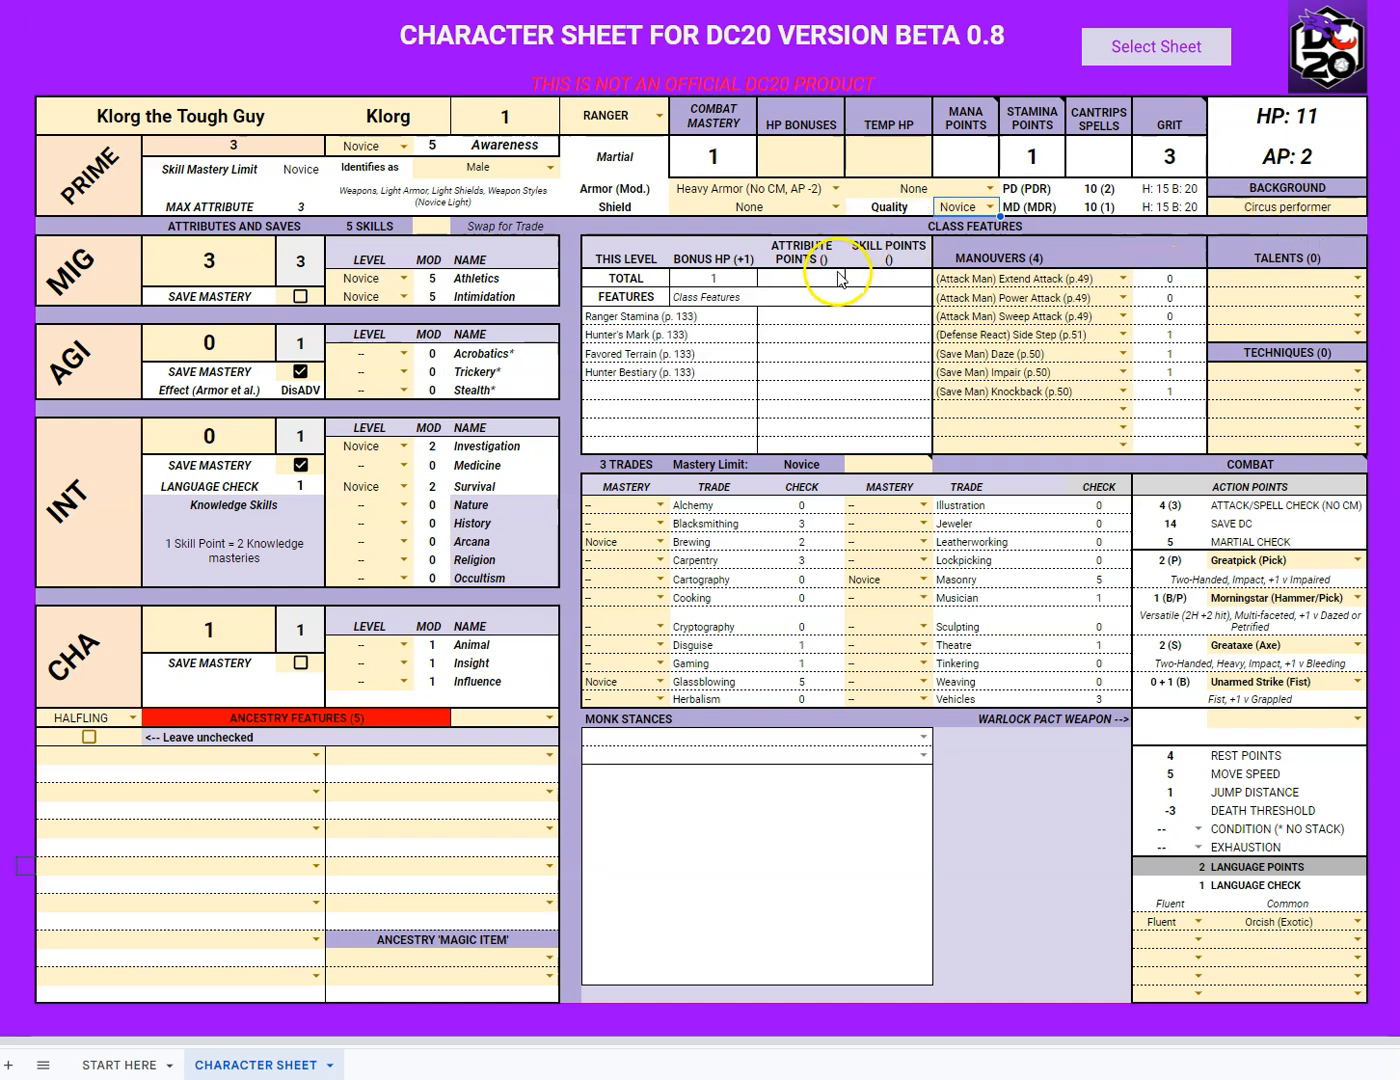
# - Change the Ranger's armor to Light Armor
pyautogui.click(835, 189)
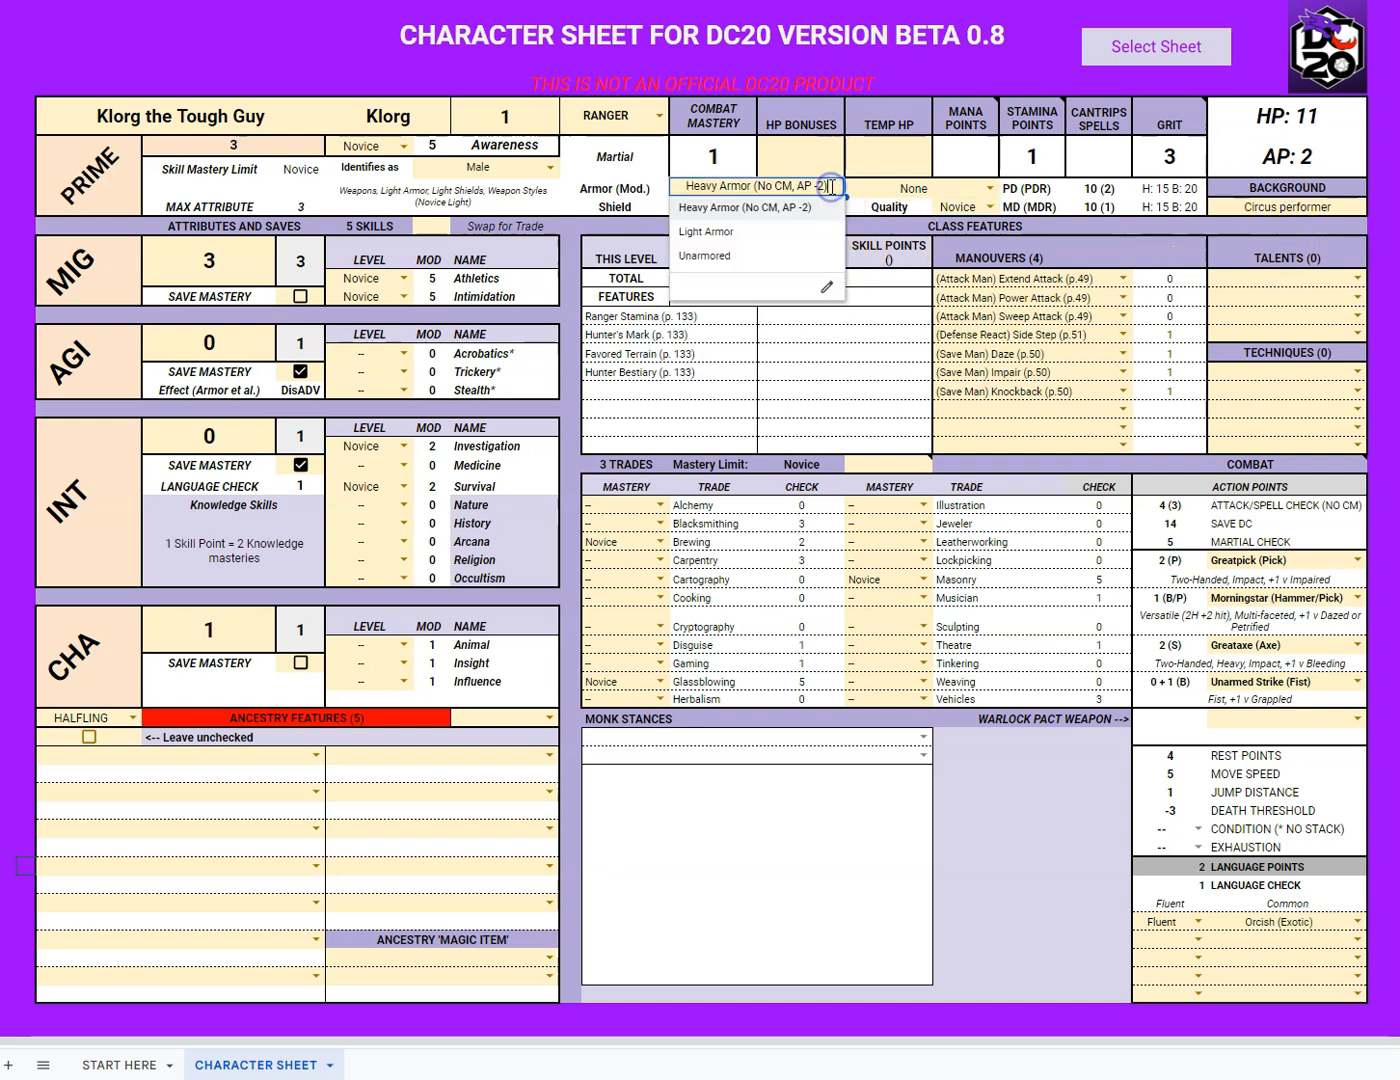
pyautogui.click(752, 232)
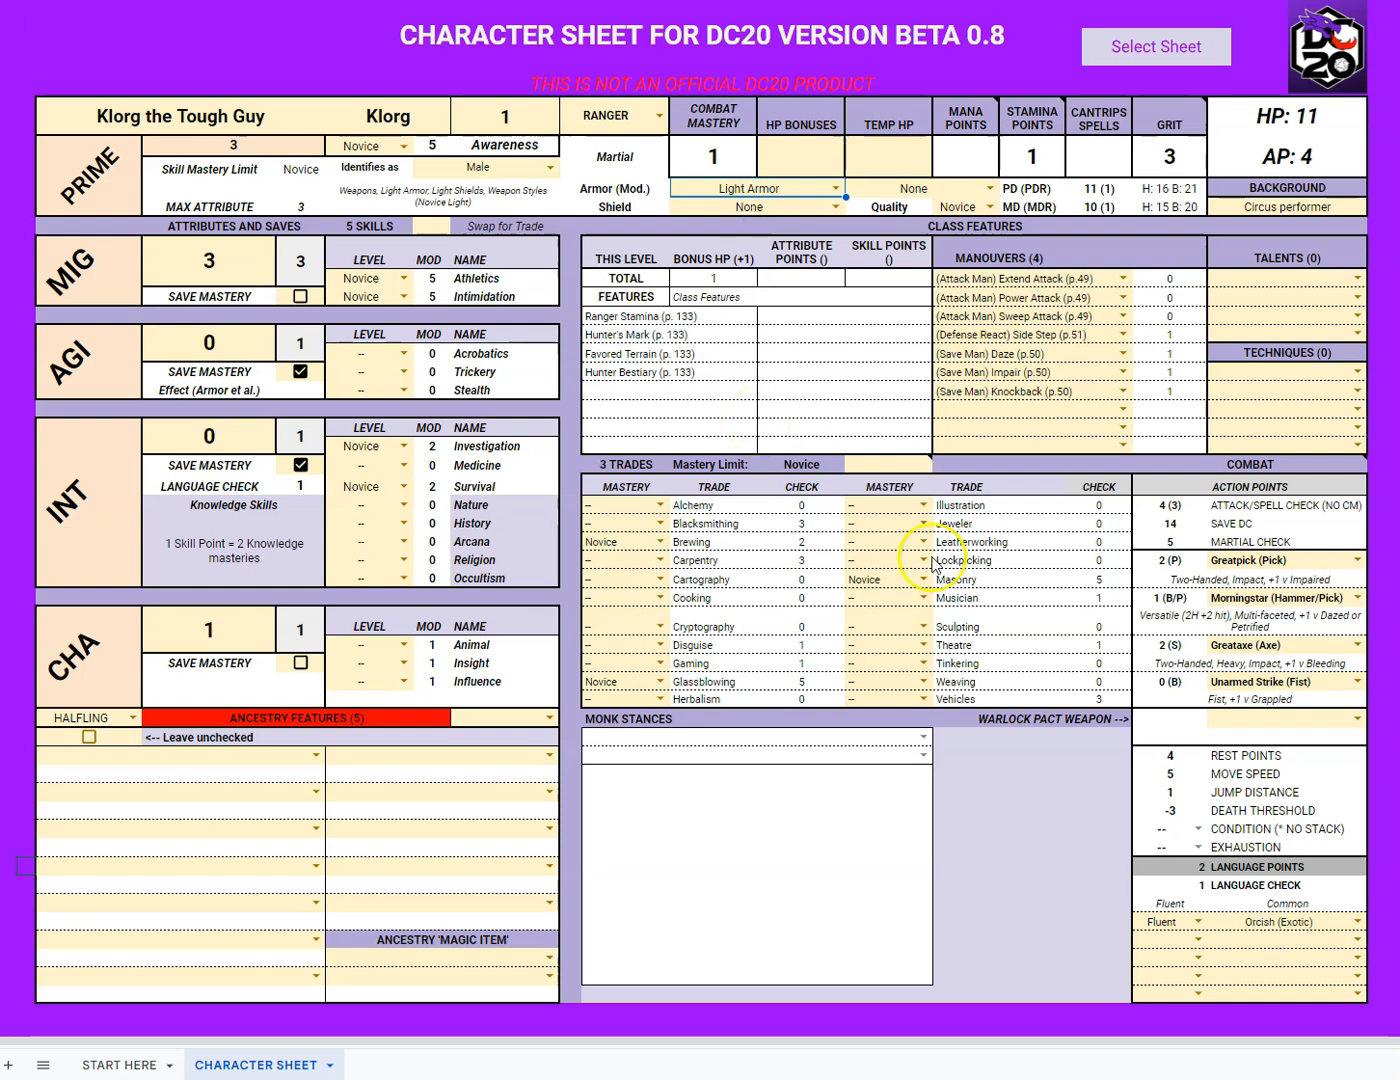
pyautogui.scroll(-10, 928, 560)
pyautogui.scroll(10, 939, 570)
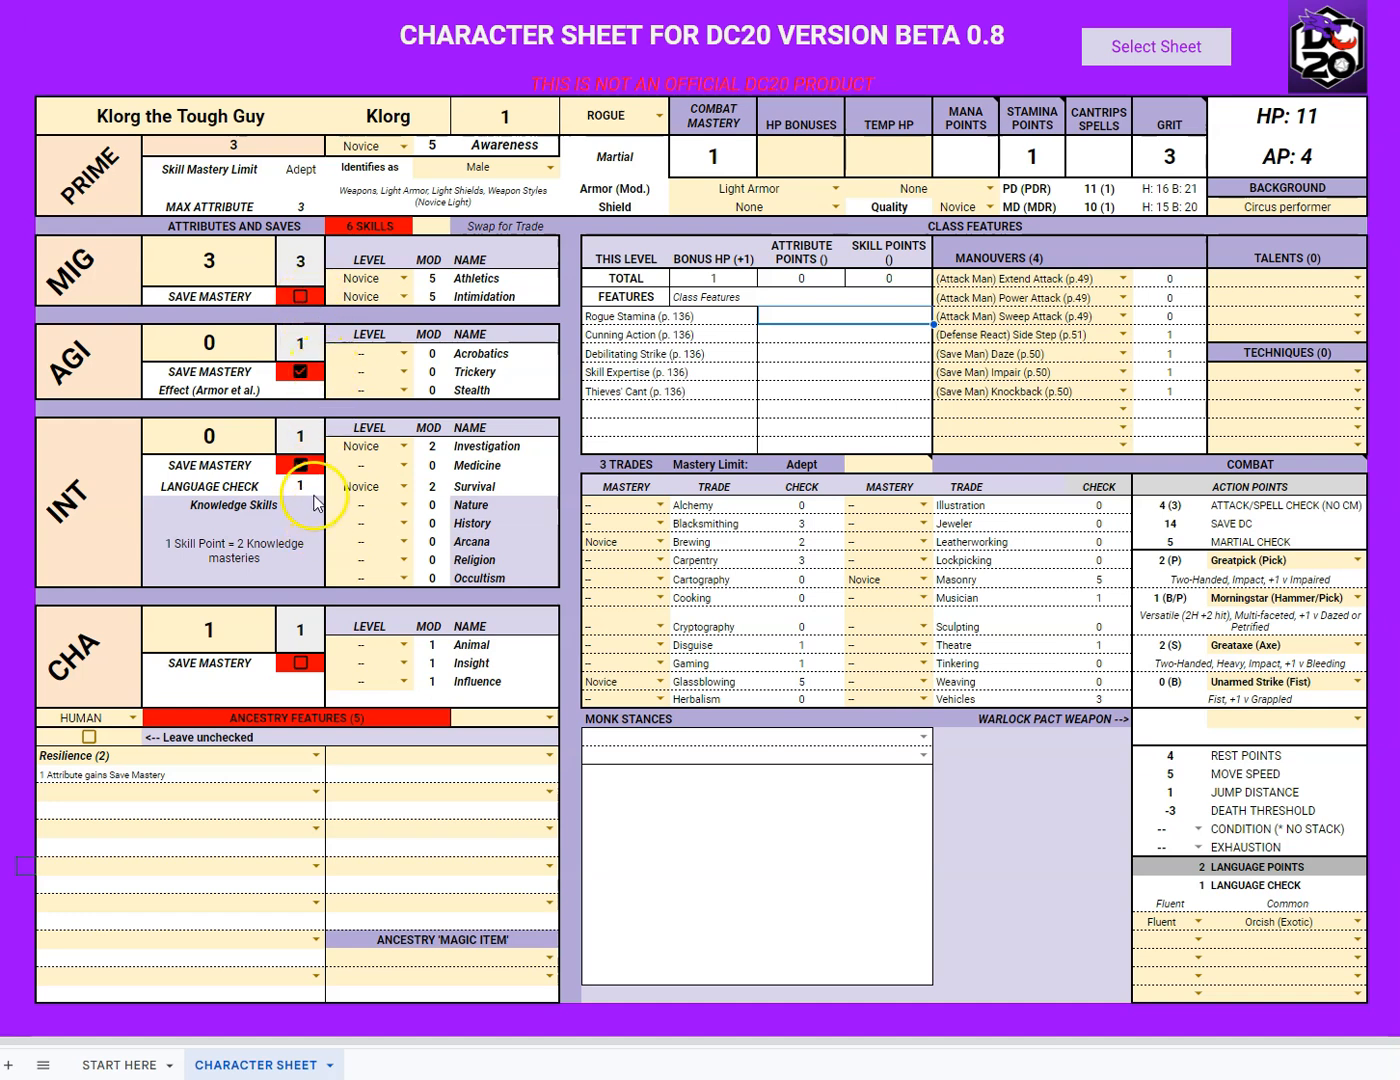
# - Mark save mastery for the Might attribute to use the Human's Resilience feature
pyautogui.click(299, 296)
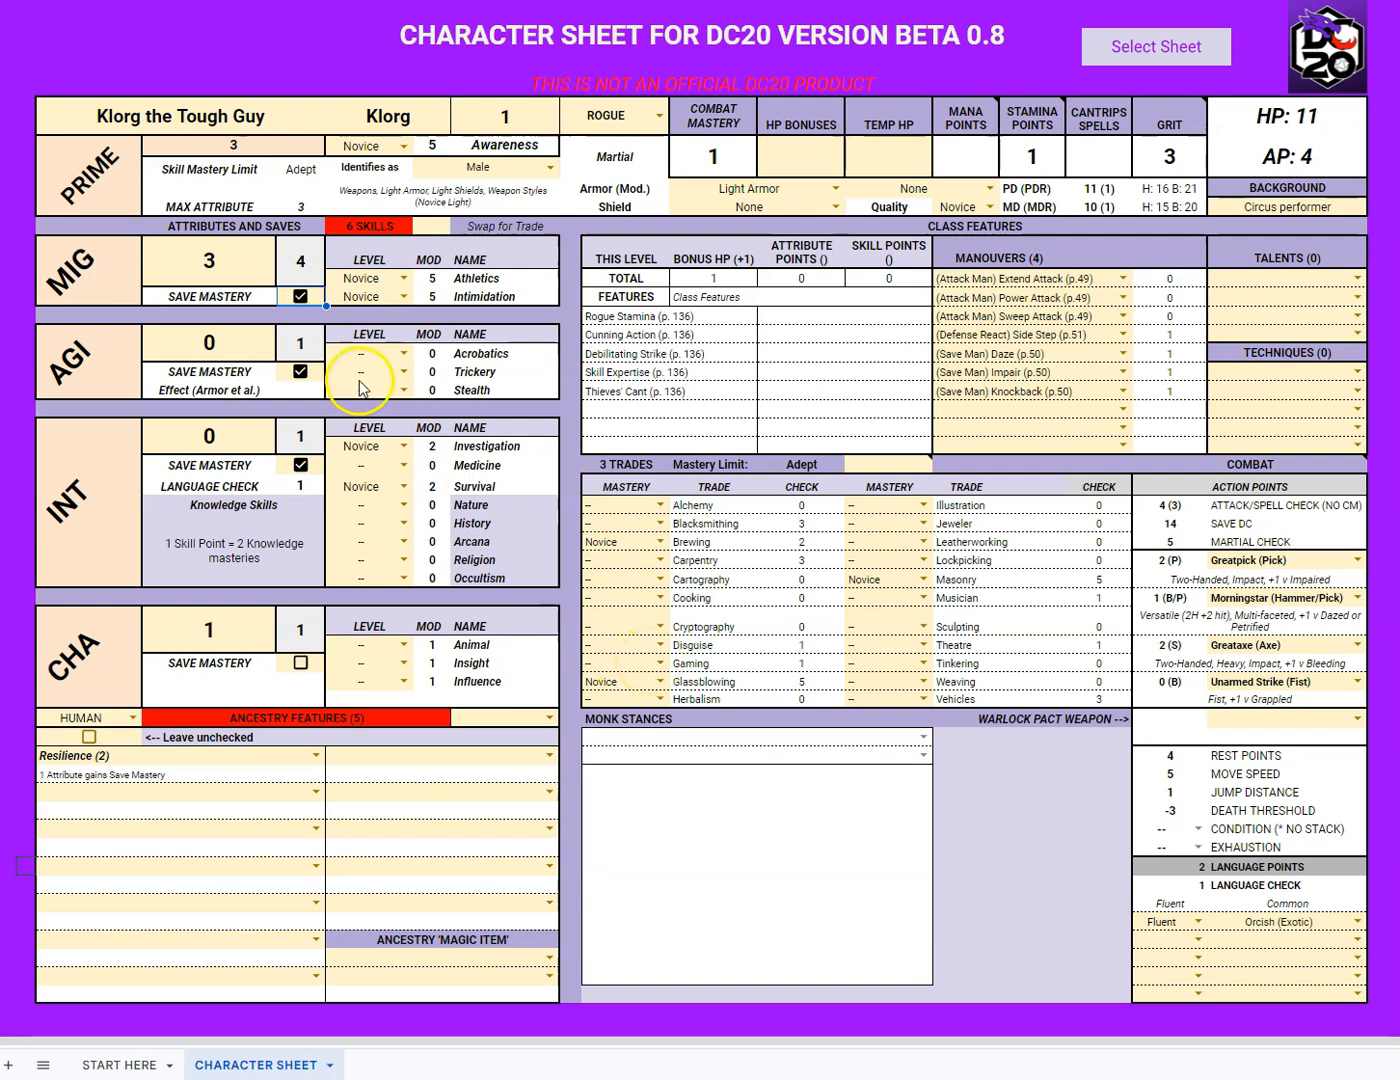
pyautogui.scroll(-5, 799, 725)
pyautogui.scroll(-4, 820, 739)
pyautogui.scroll(9, 819, 740)
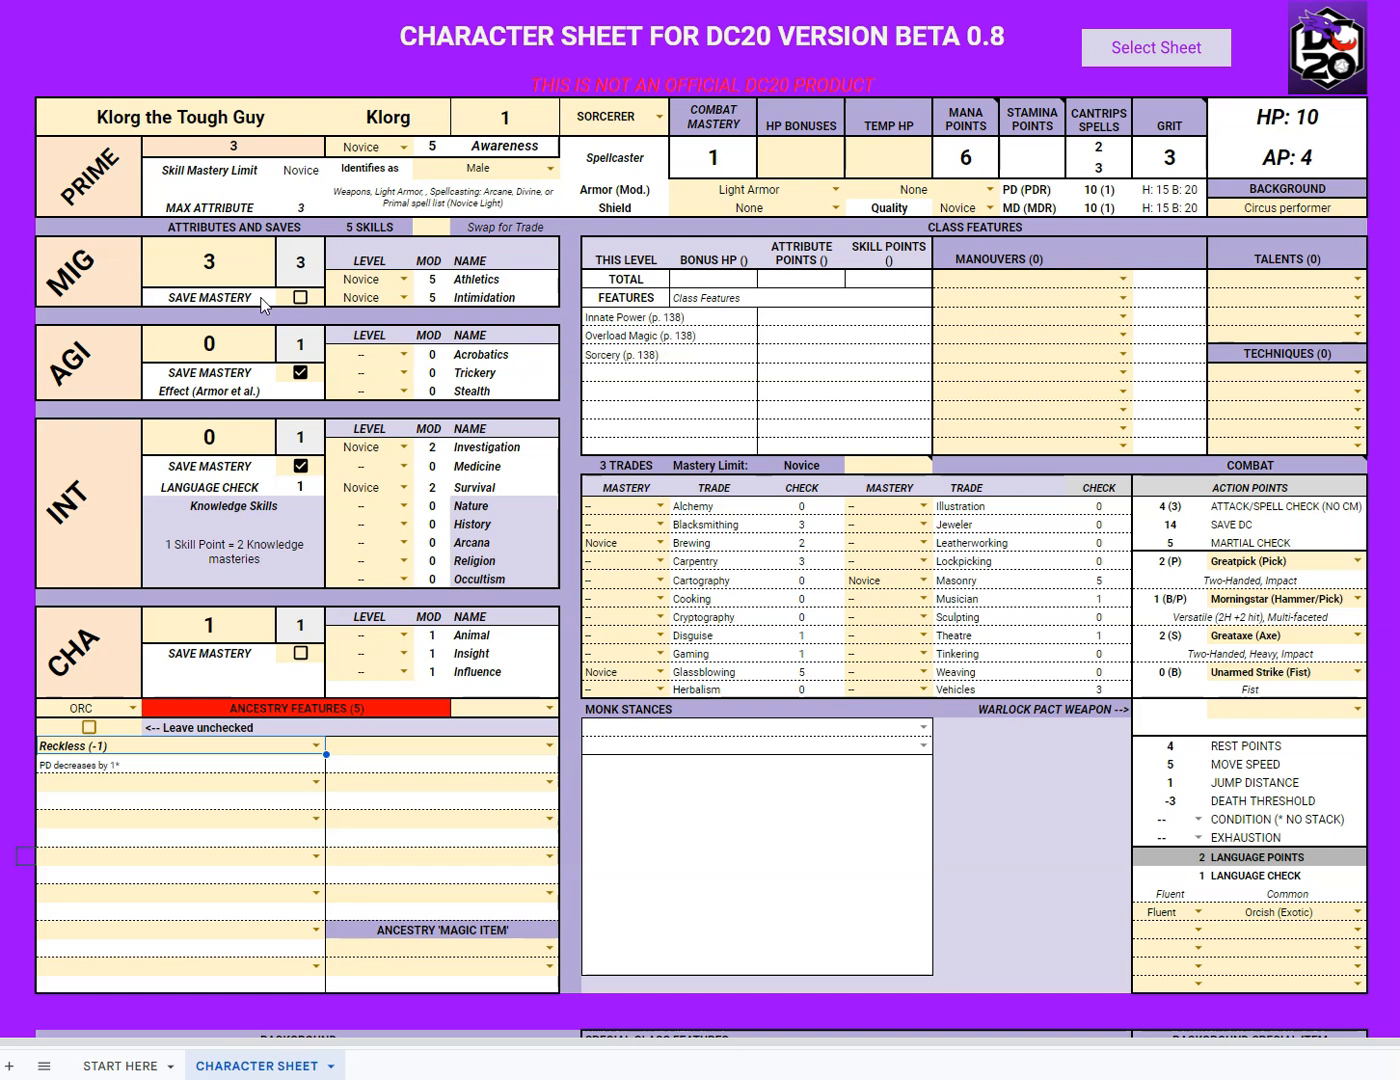
# - Clear Reckless from the first Orc ancestry feature slot
pyautogui.click(157, 749)
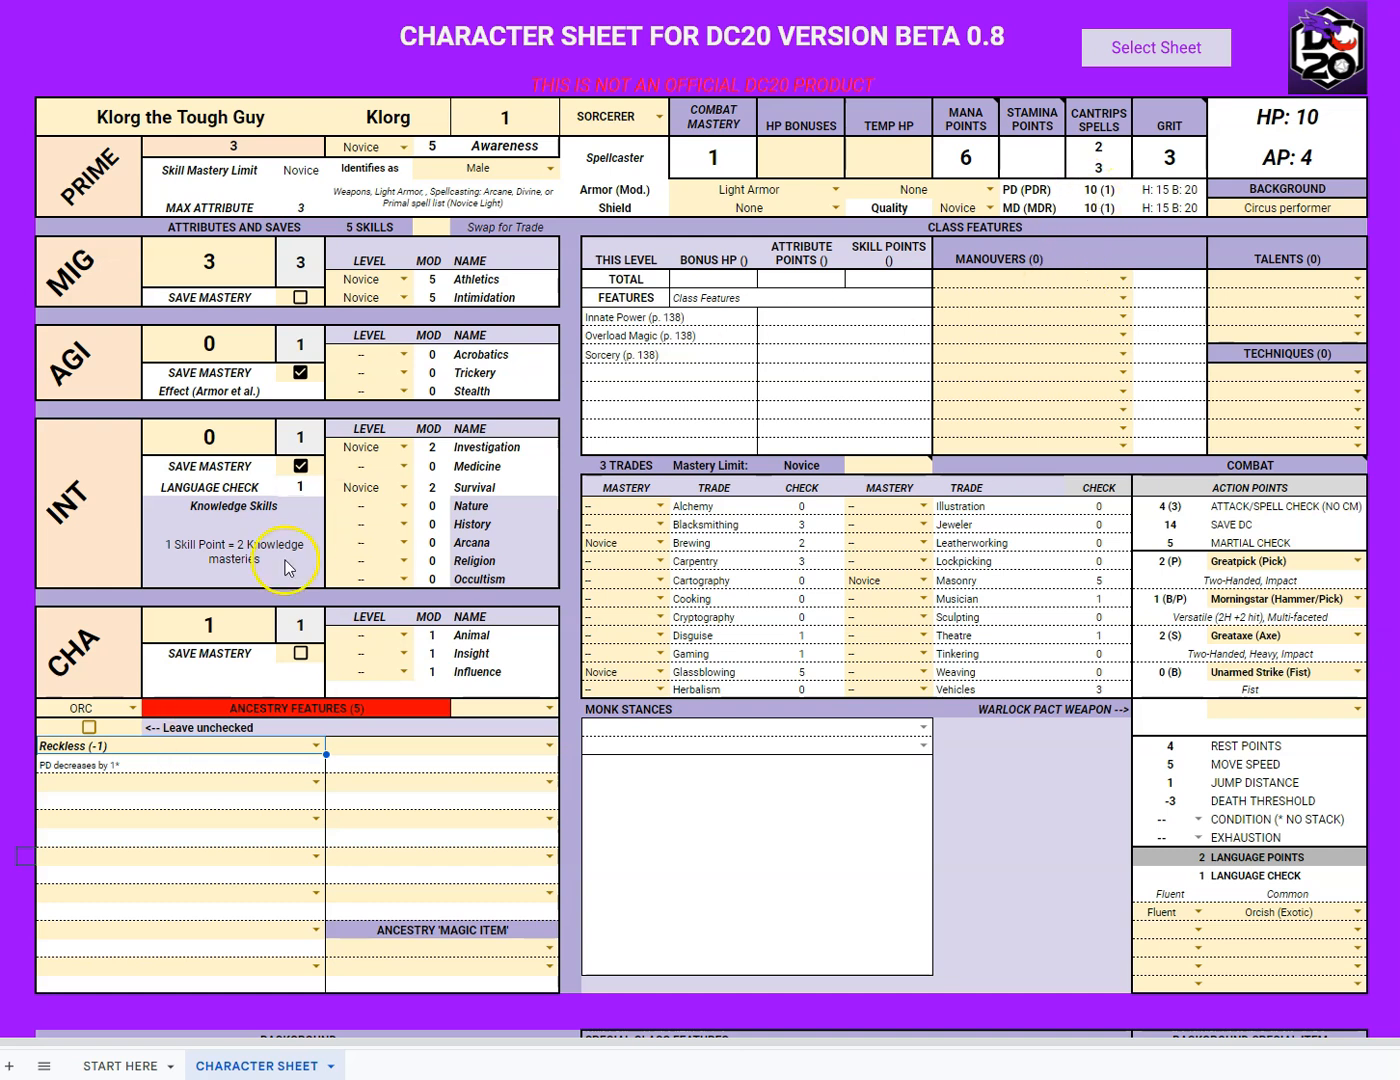
pyautogui.press('Delete')
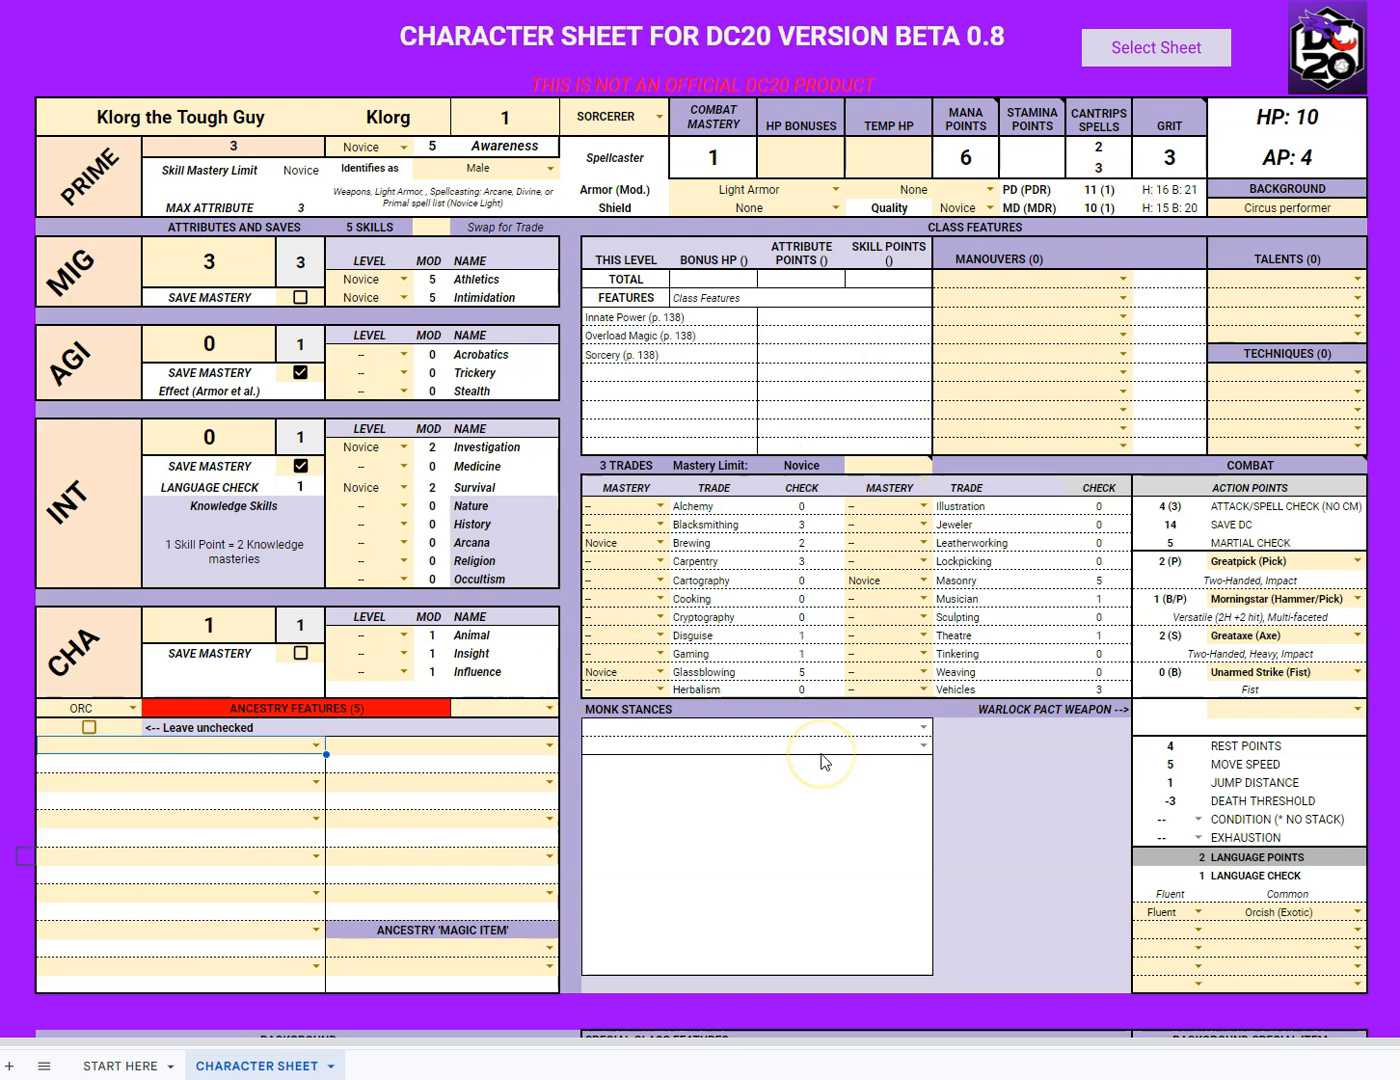
# - Choose Fire Bolt and Lightning Bolt as the Sorcerer's two cantrips
pyautogui.scroll(-8, 823, 763)
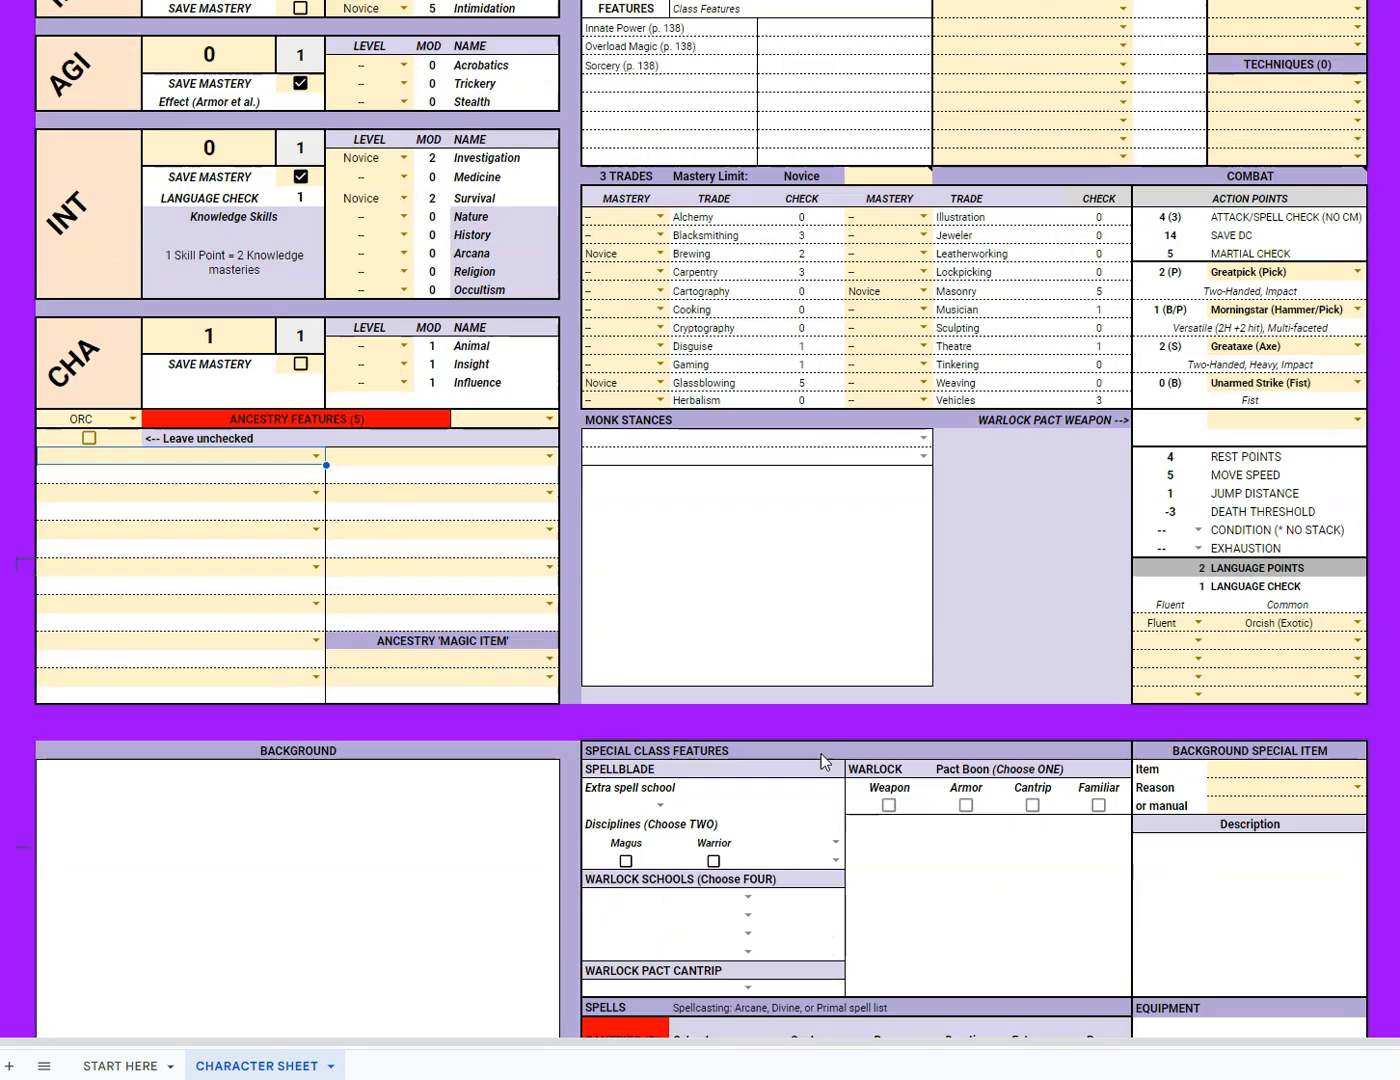
pyautogui.scroll(-2, 823, 763)
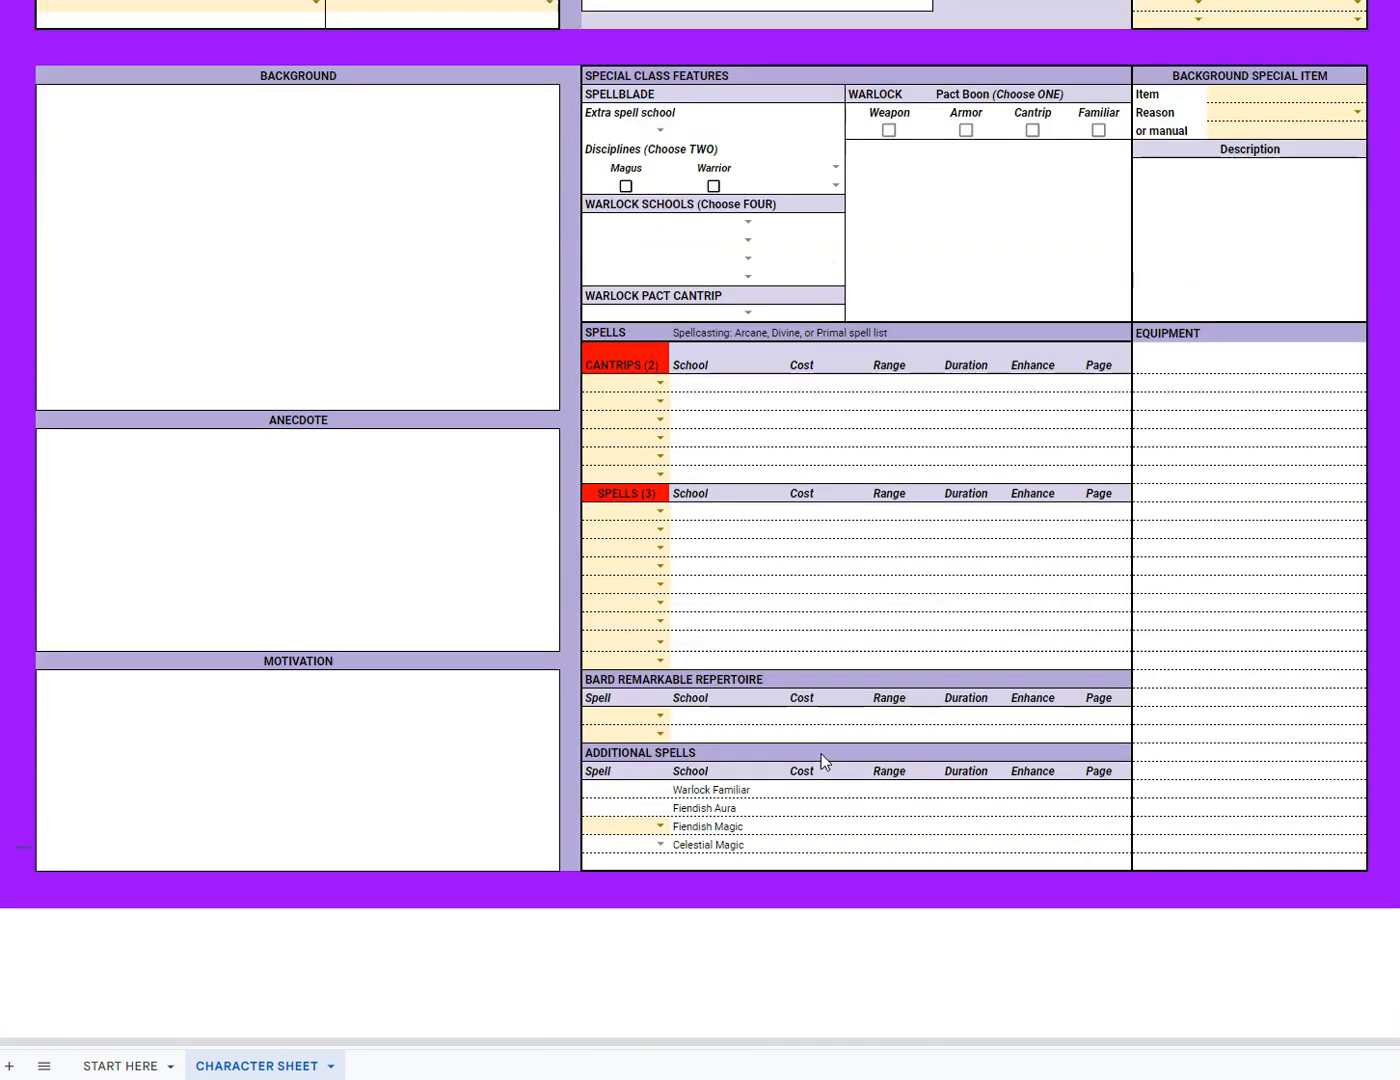
pyautogui.scroll(1, 822, 761)
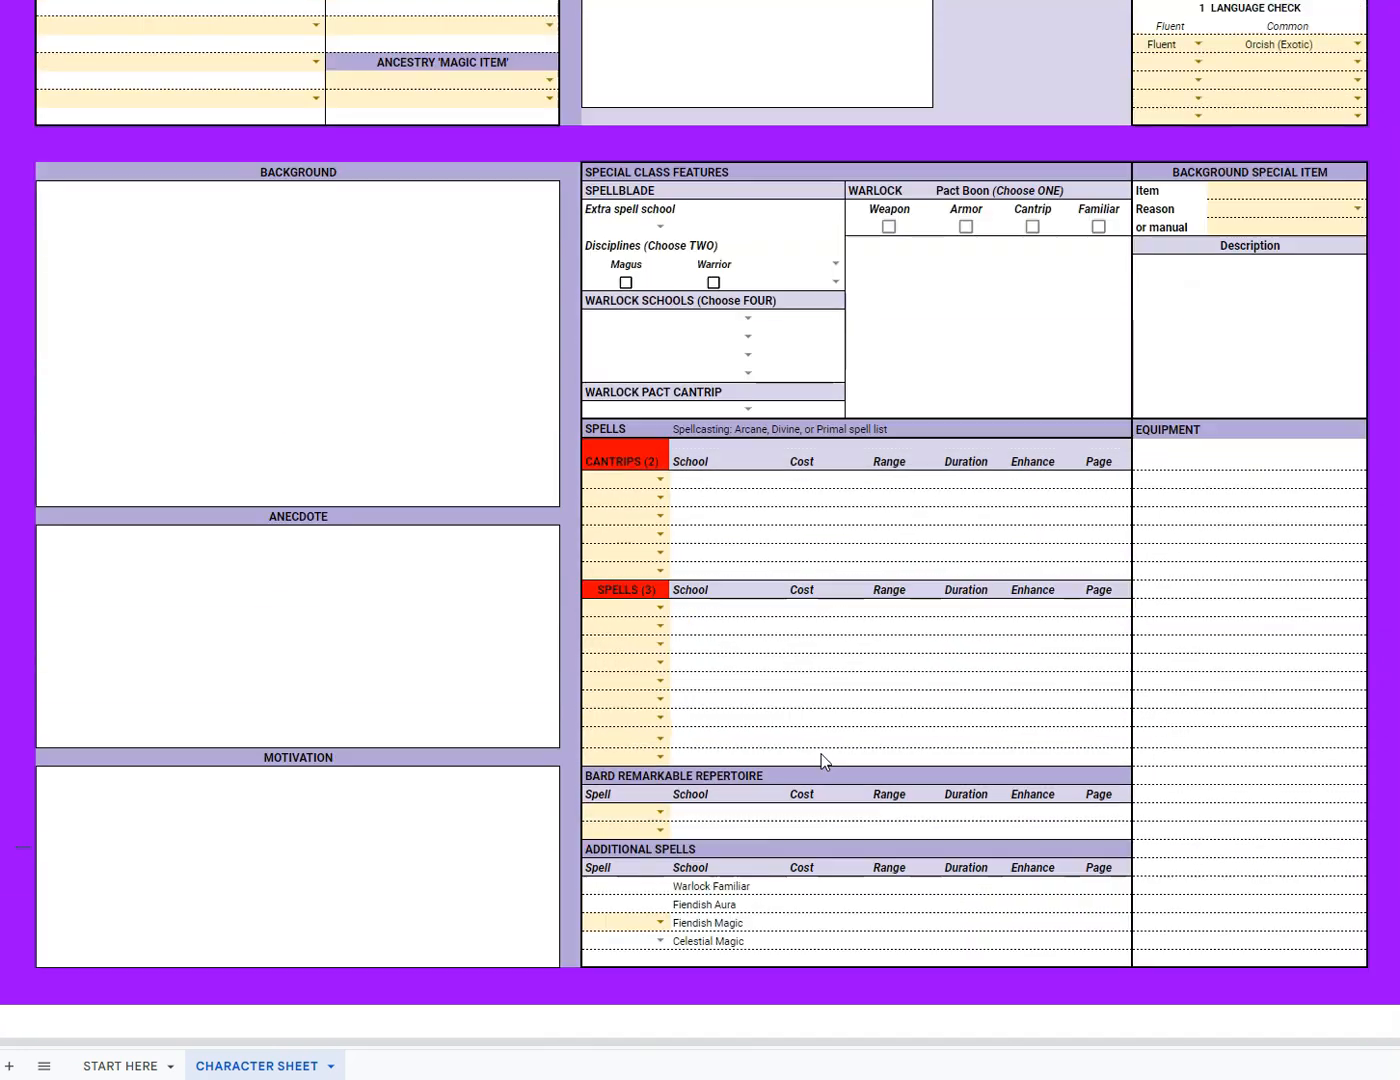
pyautogui.click(659, 480)
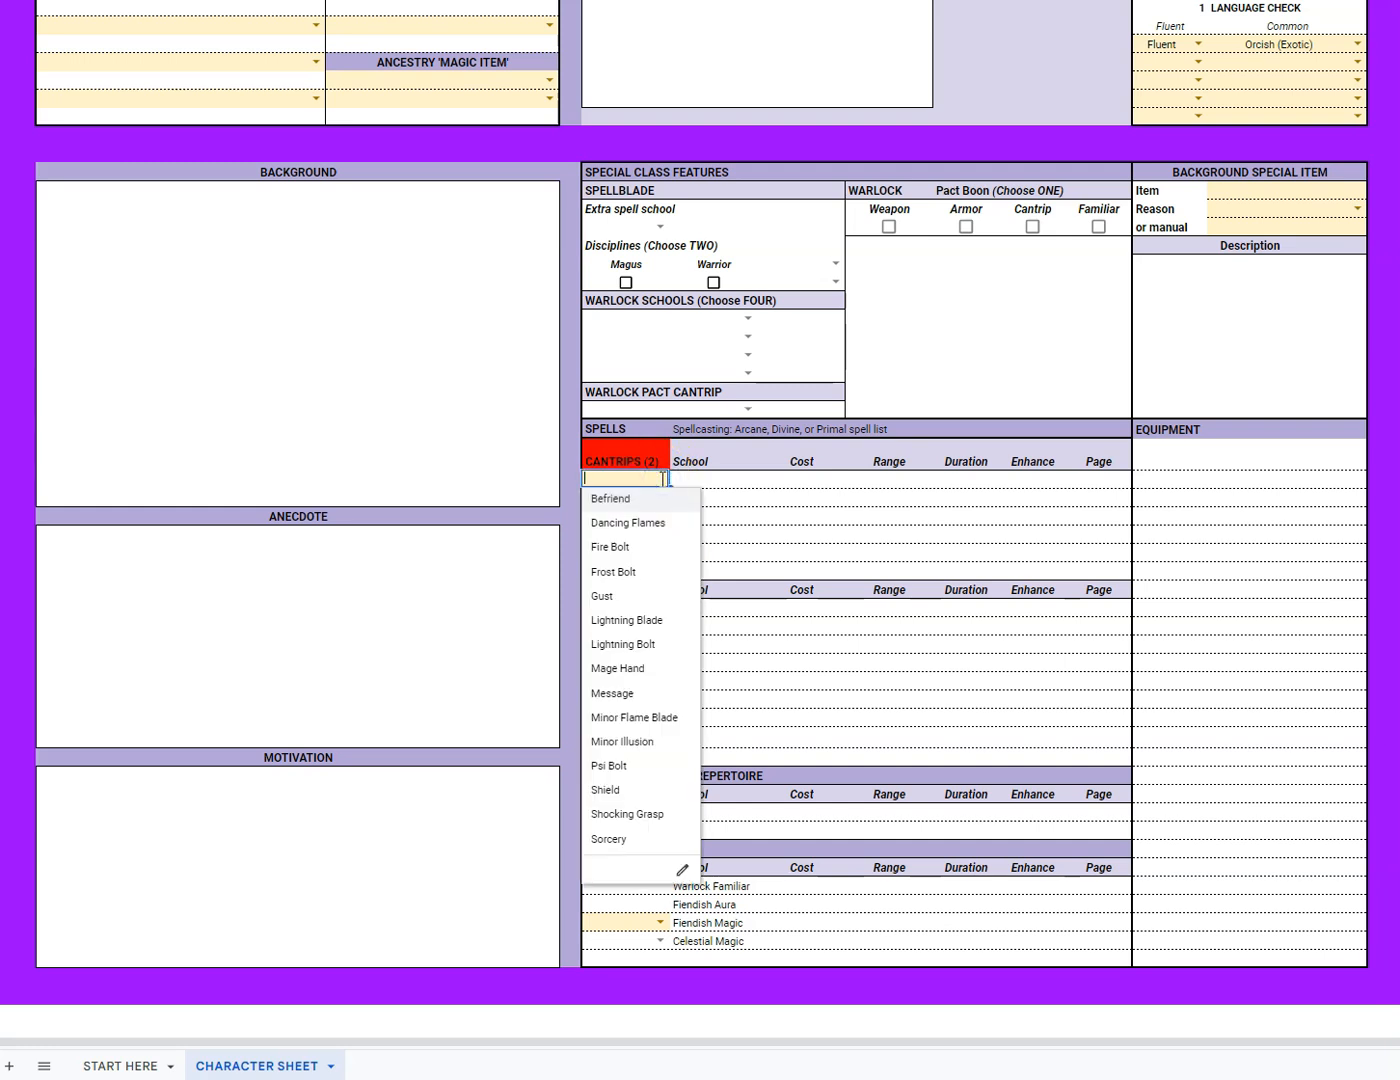
pyautogui.click(652, 548)
pyautogui.click(660, 497)
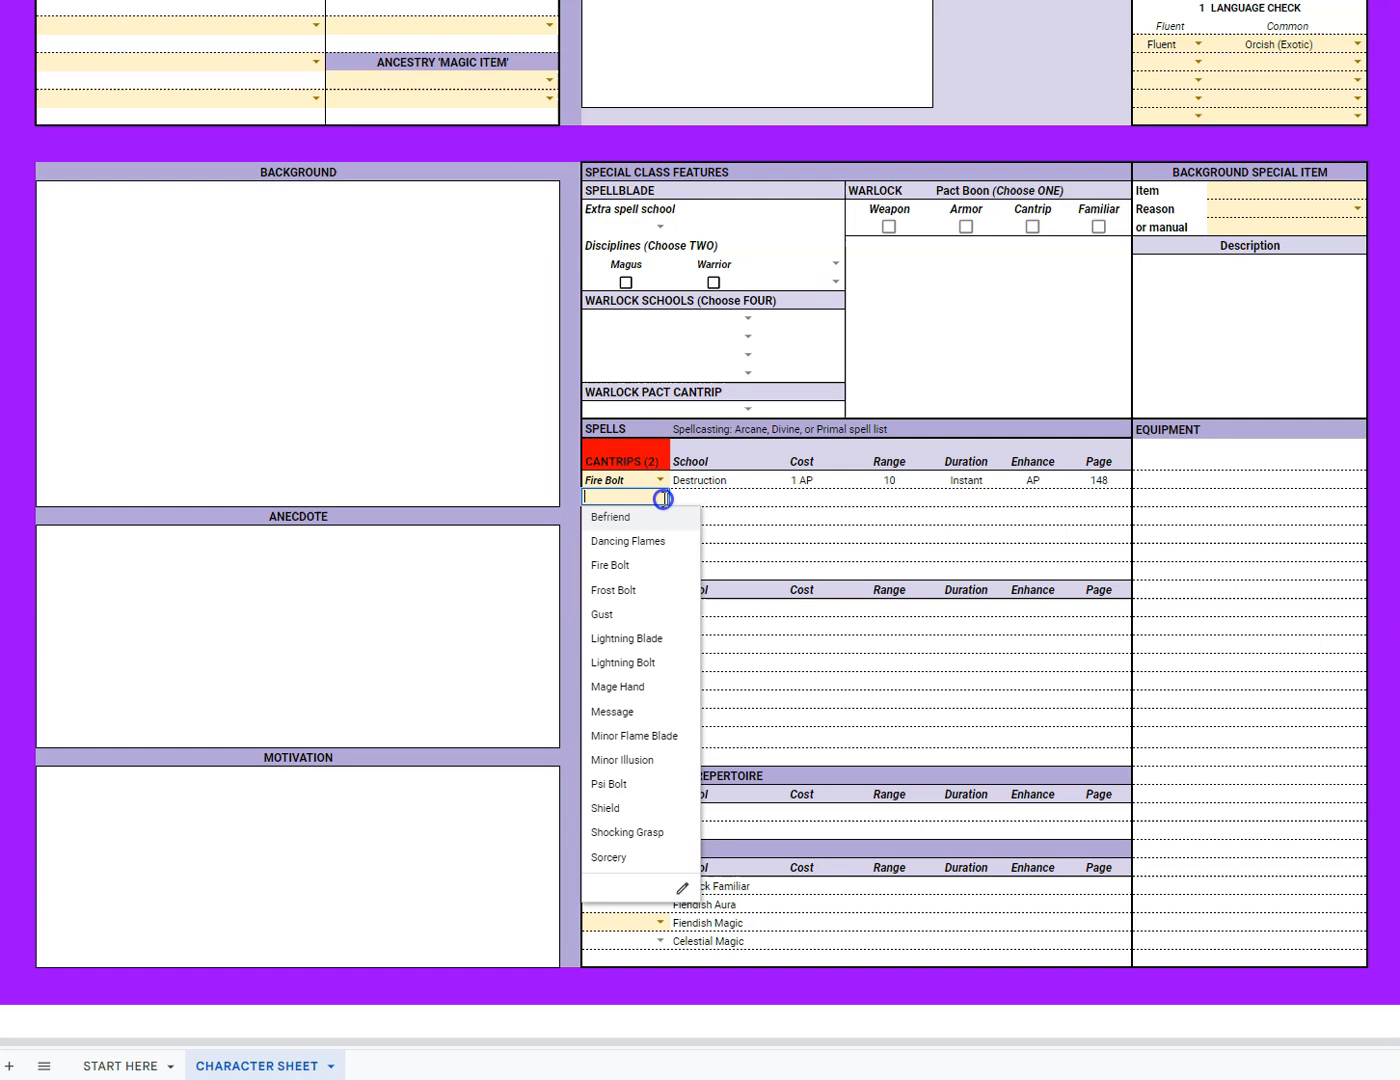
pyautogui.click(634, 662)
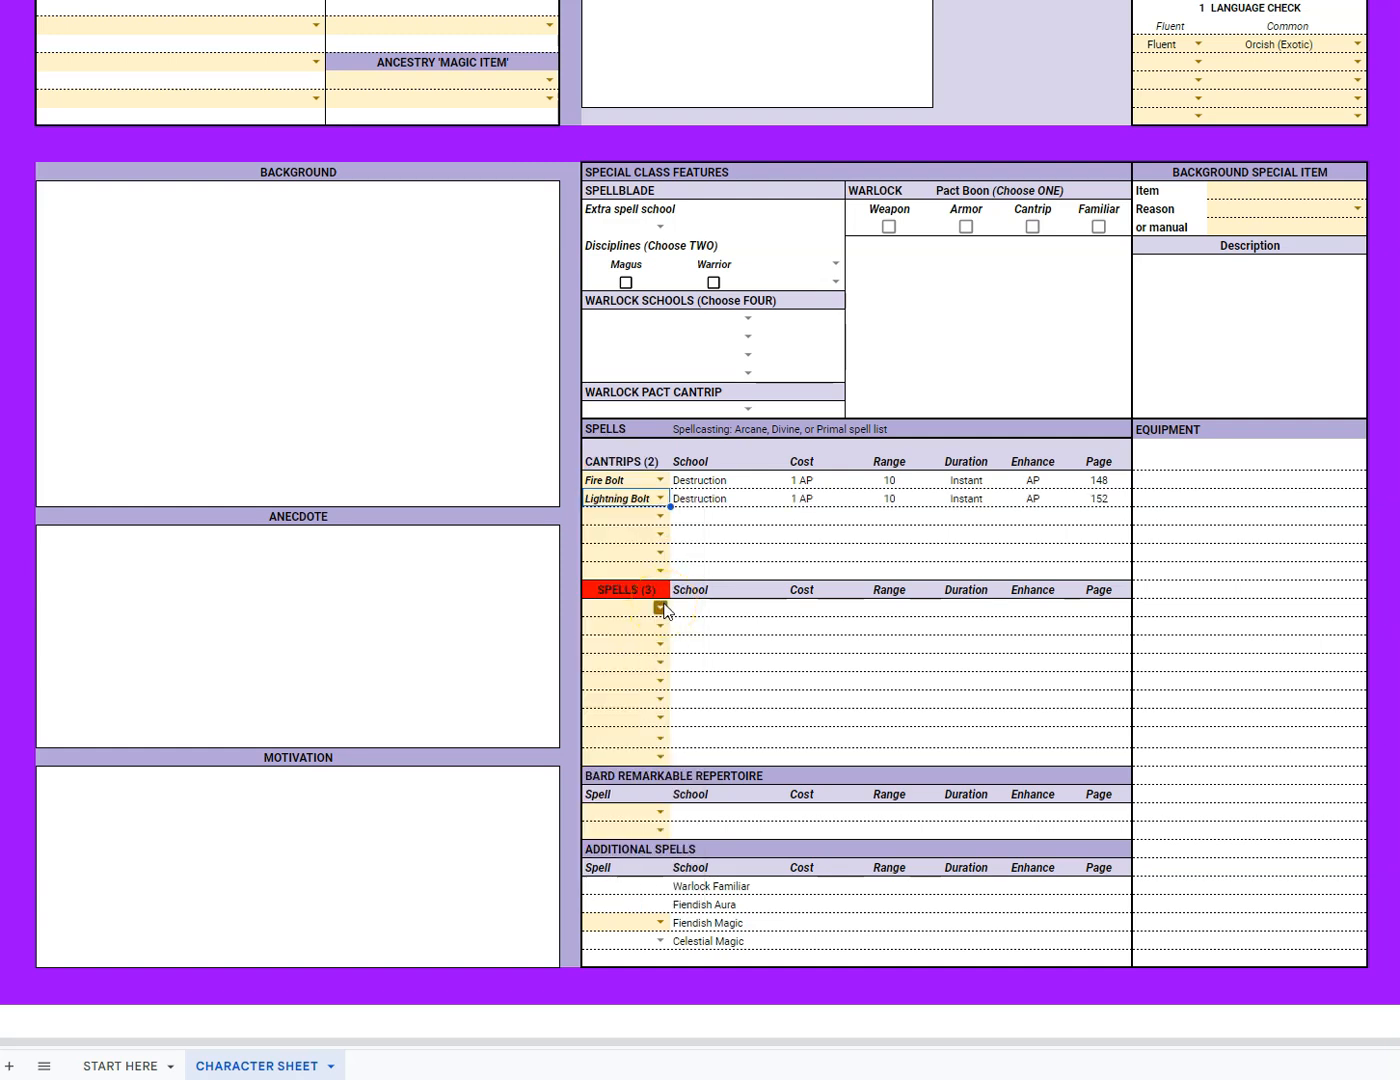
# - Choose Misty Step, Fire Shield and Find Familiar as the Sorcerer's three spells
pyautogui.click(663, 618)
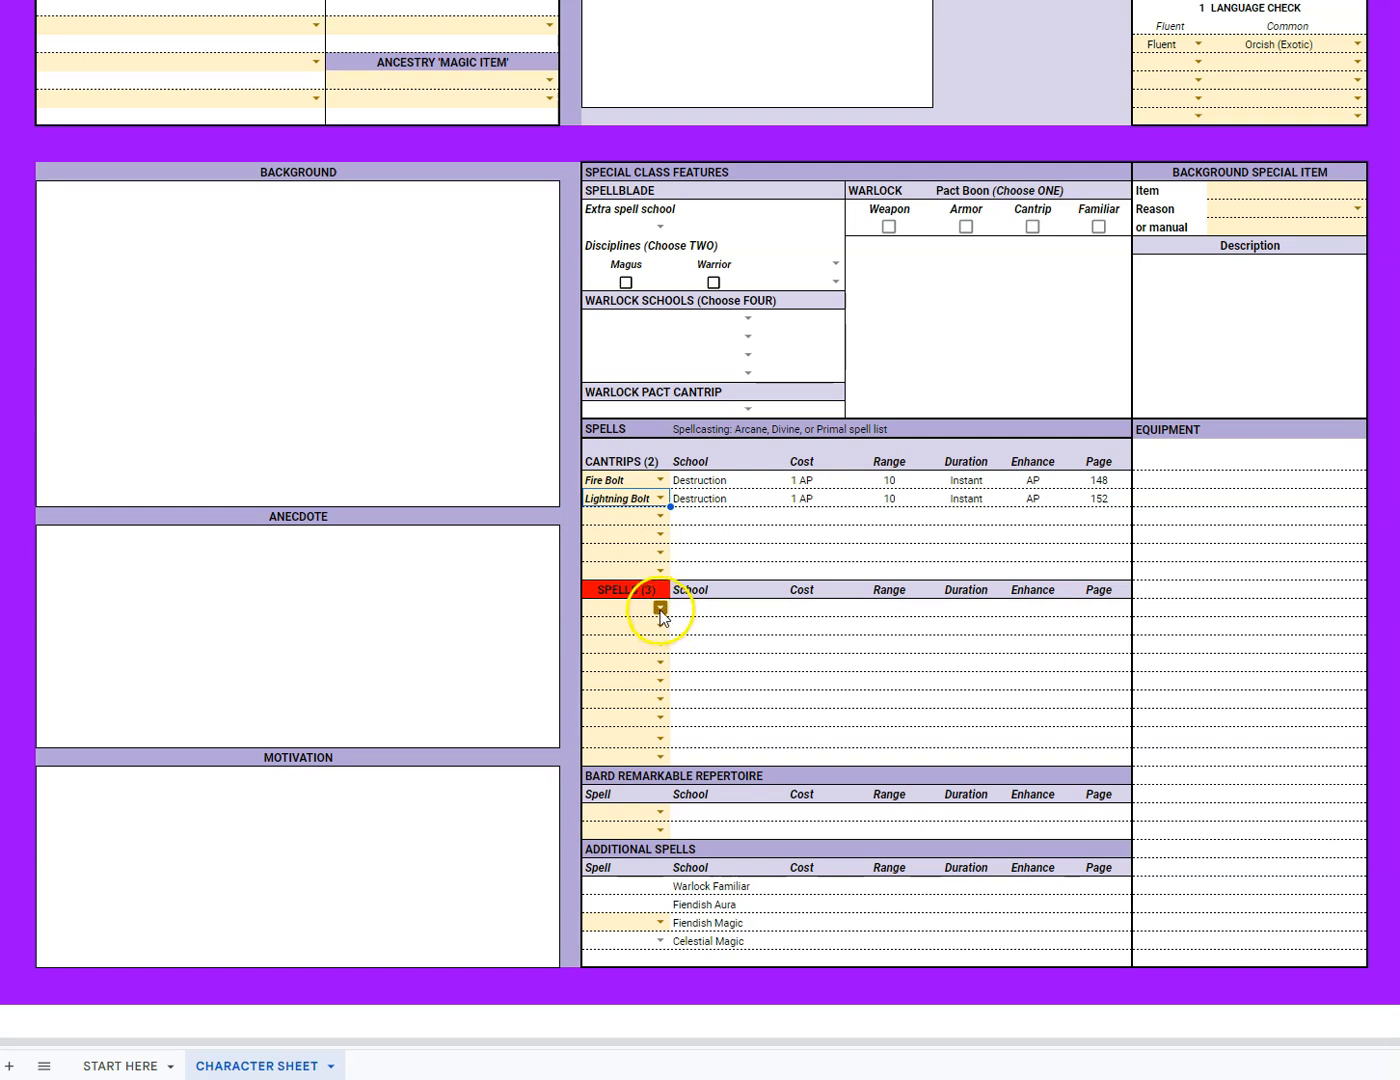
pyautogui.click(660, 609)
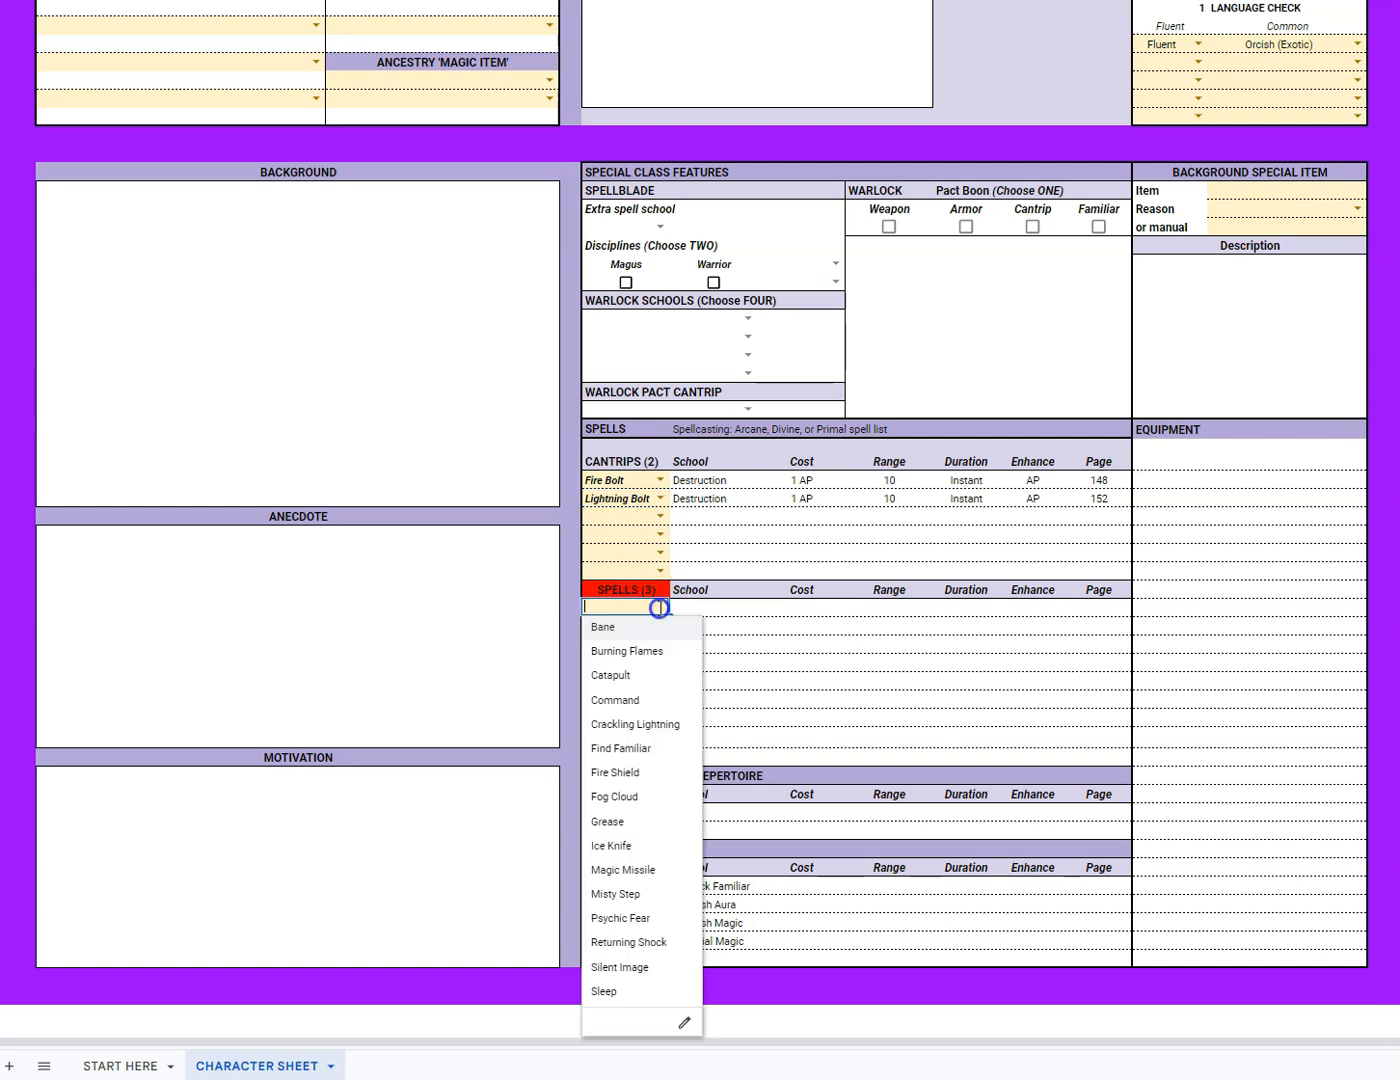
pyautogui.click(645, 895)
pyautogui.click(659, 627)
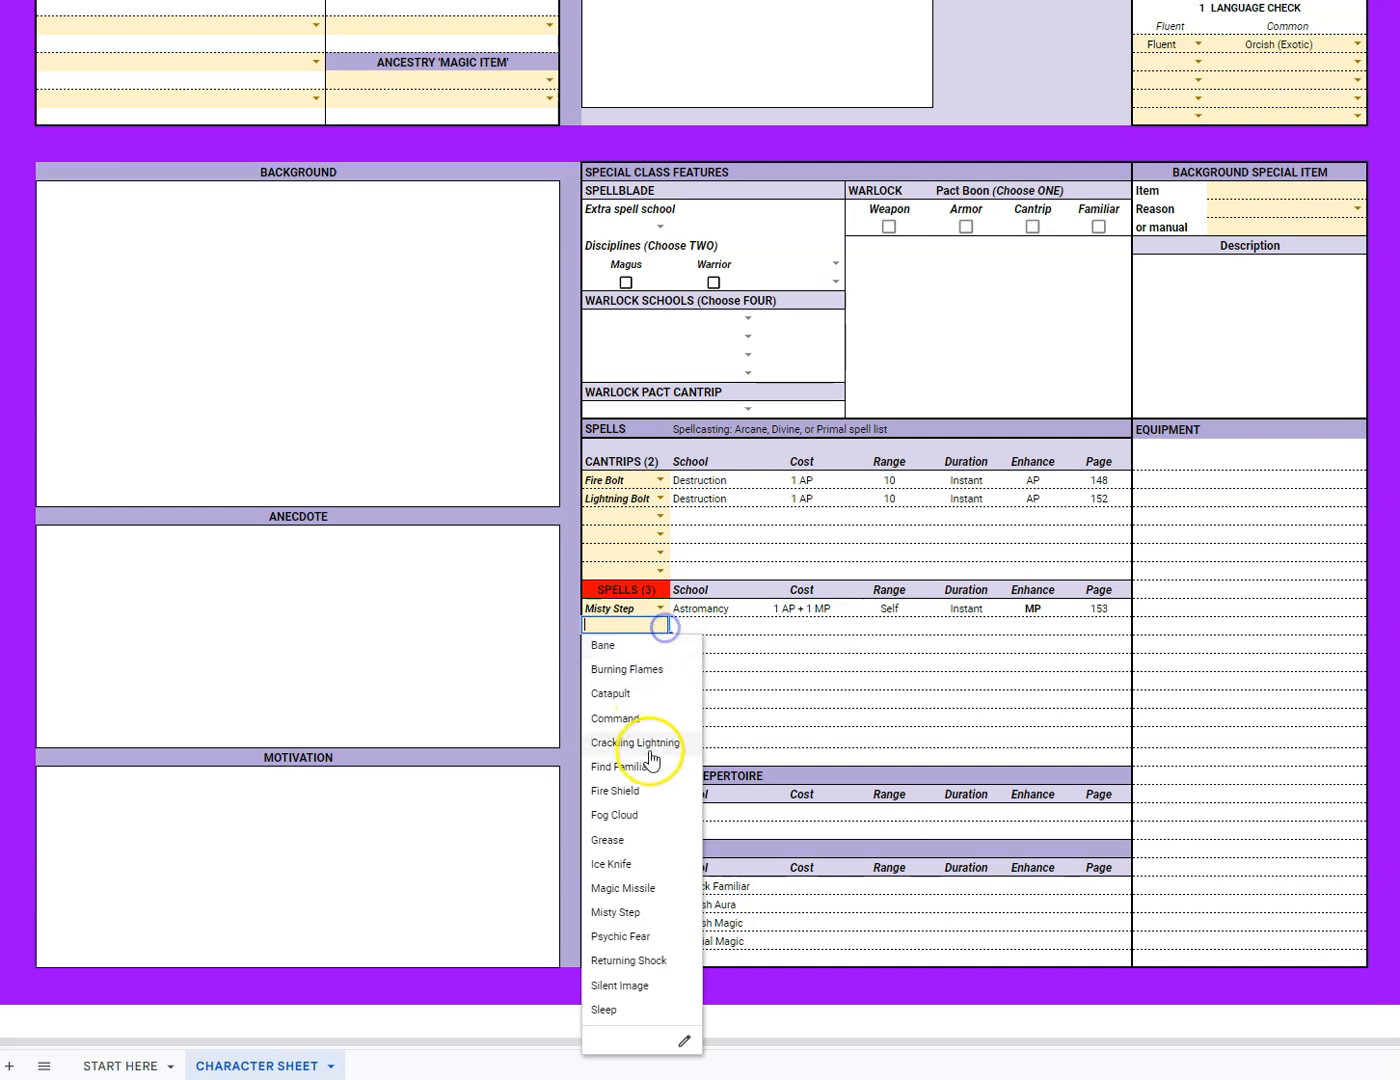
pyautogui.click(650, 793)
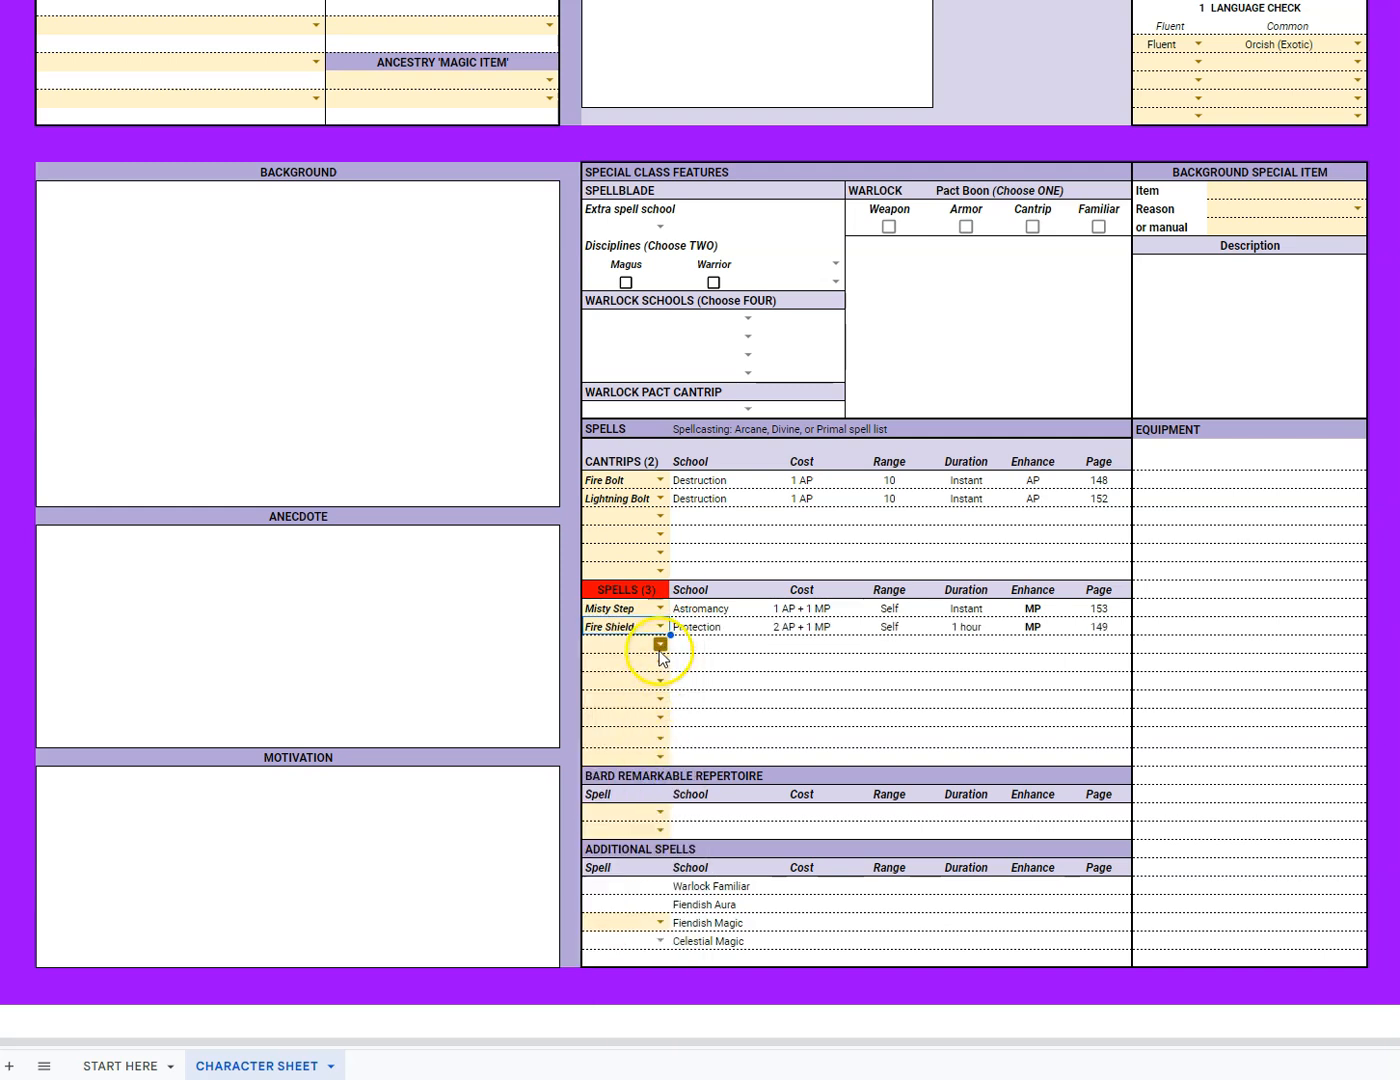
pyautogui.click(660, 646)
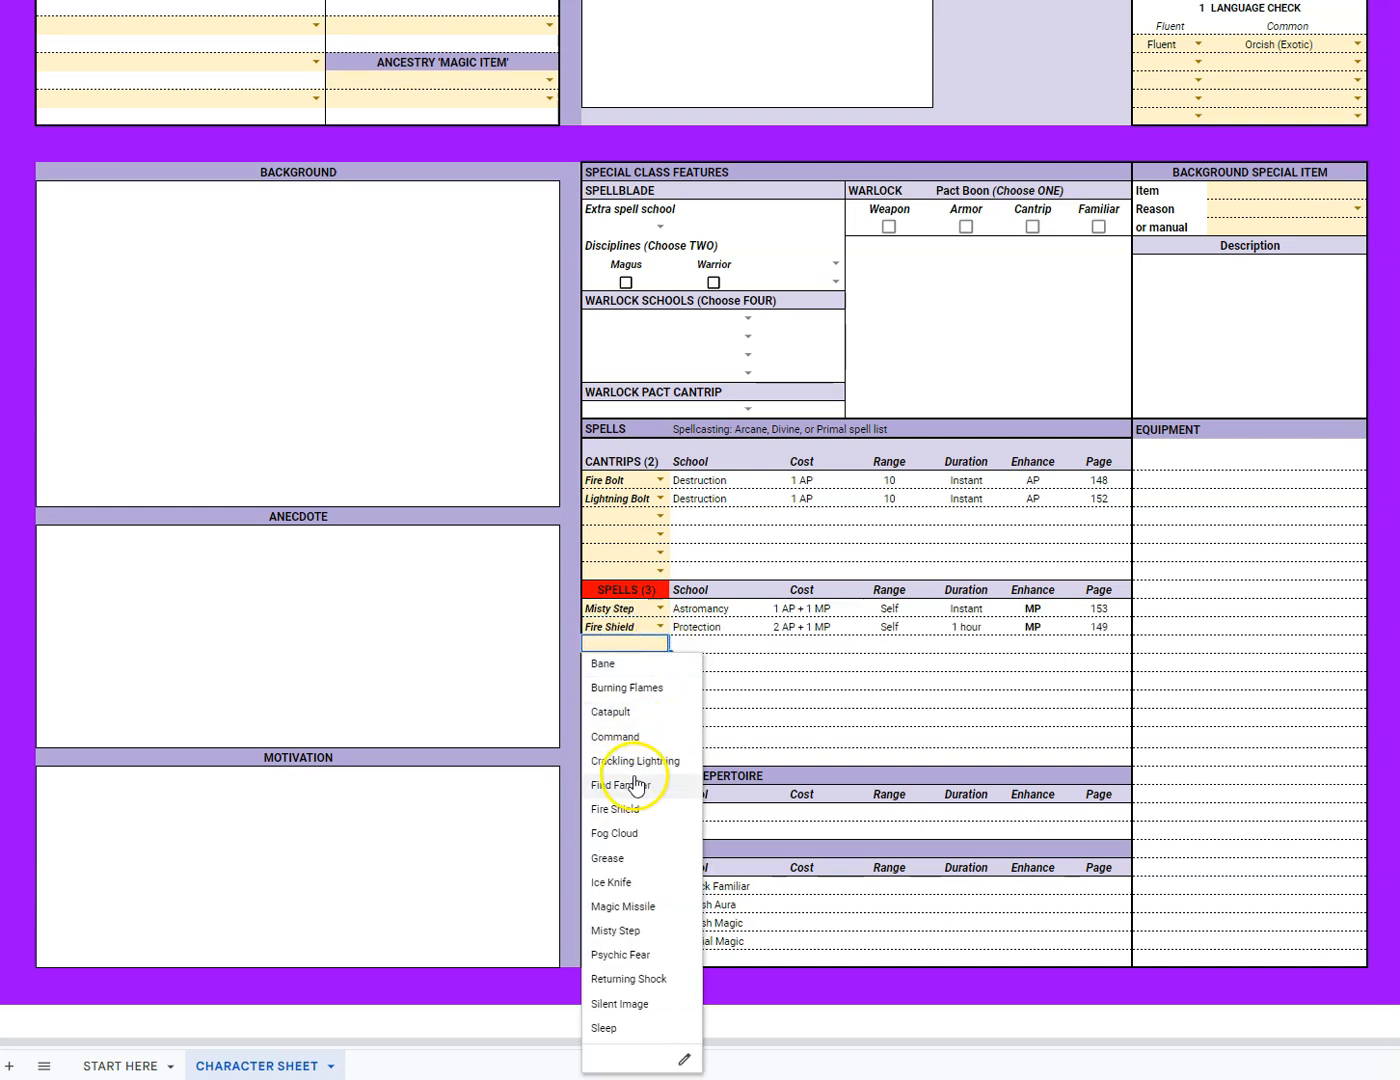
pyautogui.click(634, 783)
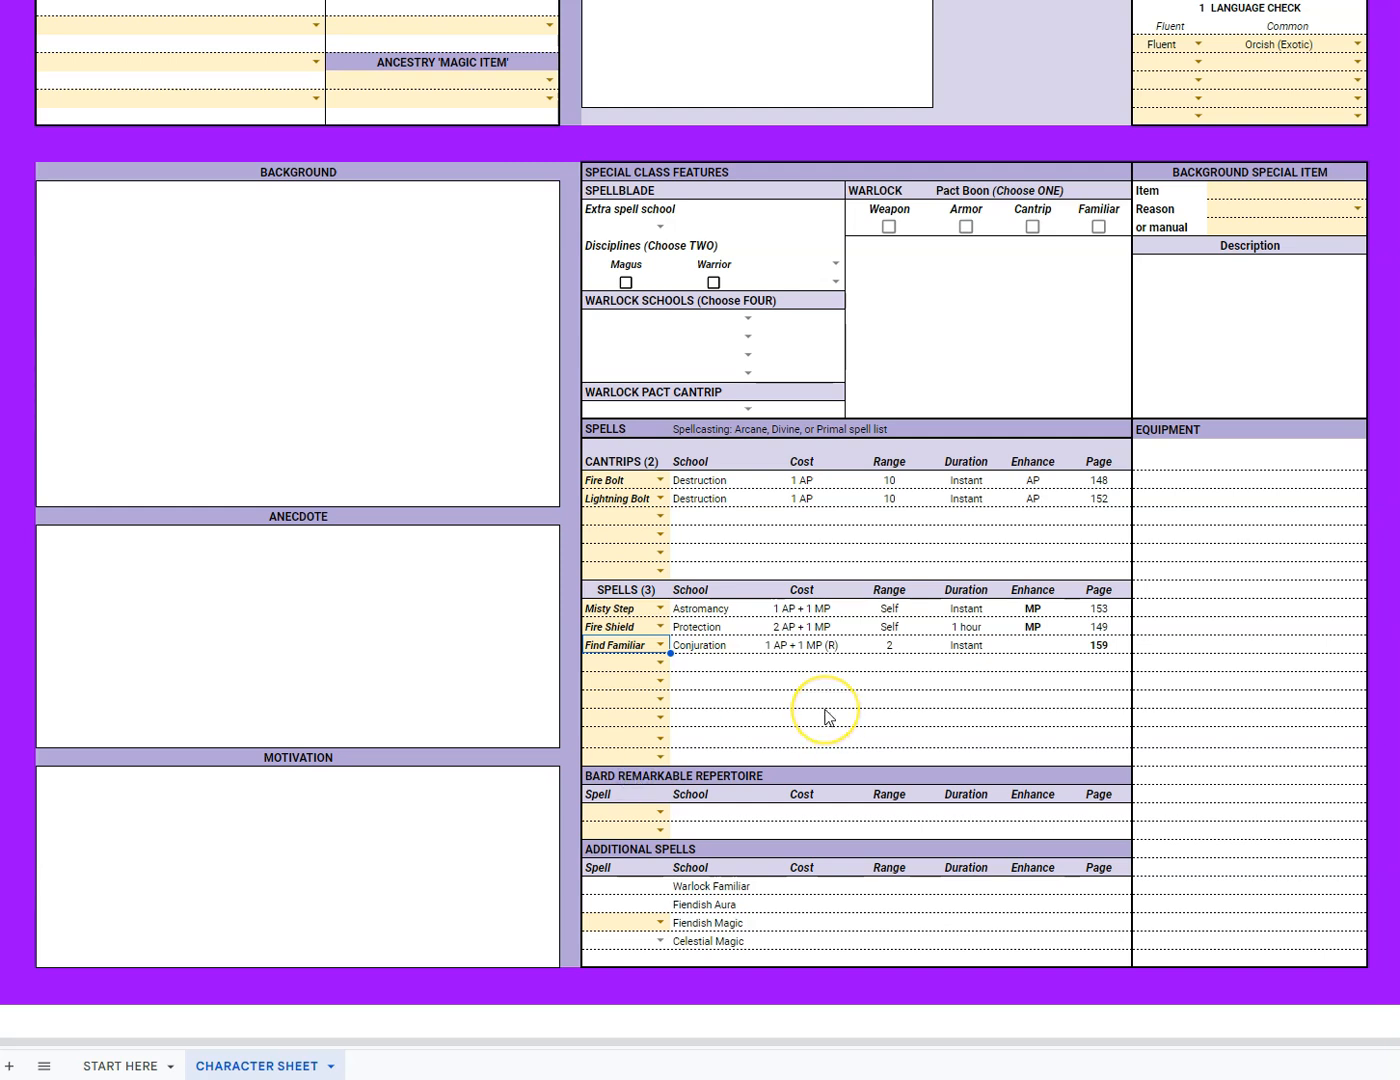
pyautogui.scroll(9, 823, 716)
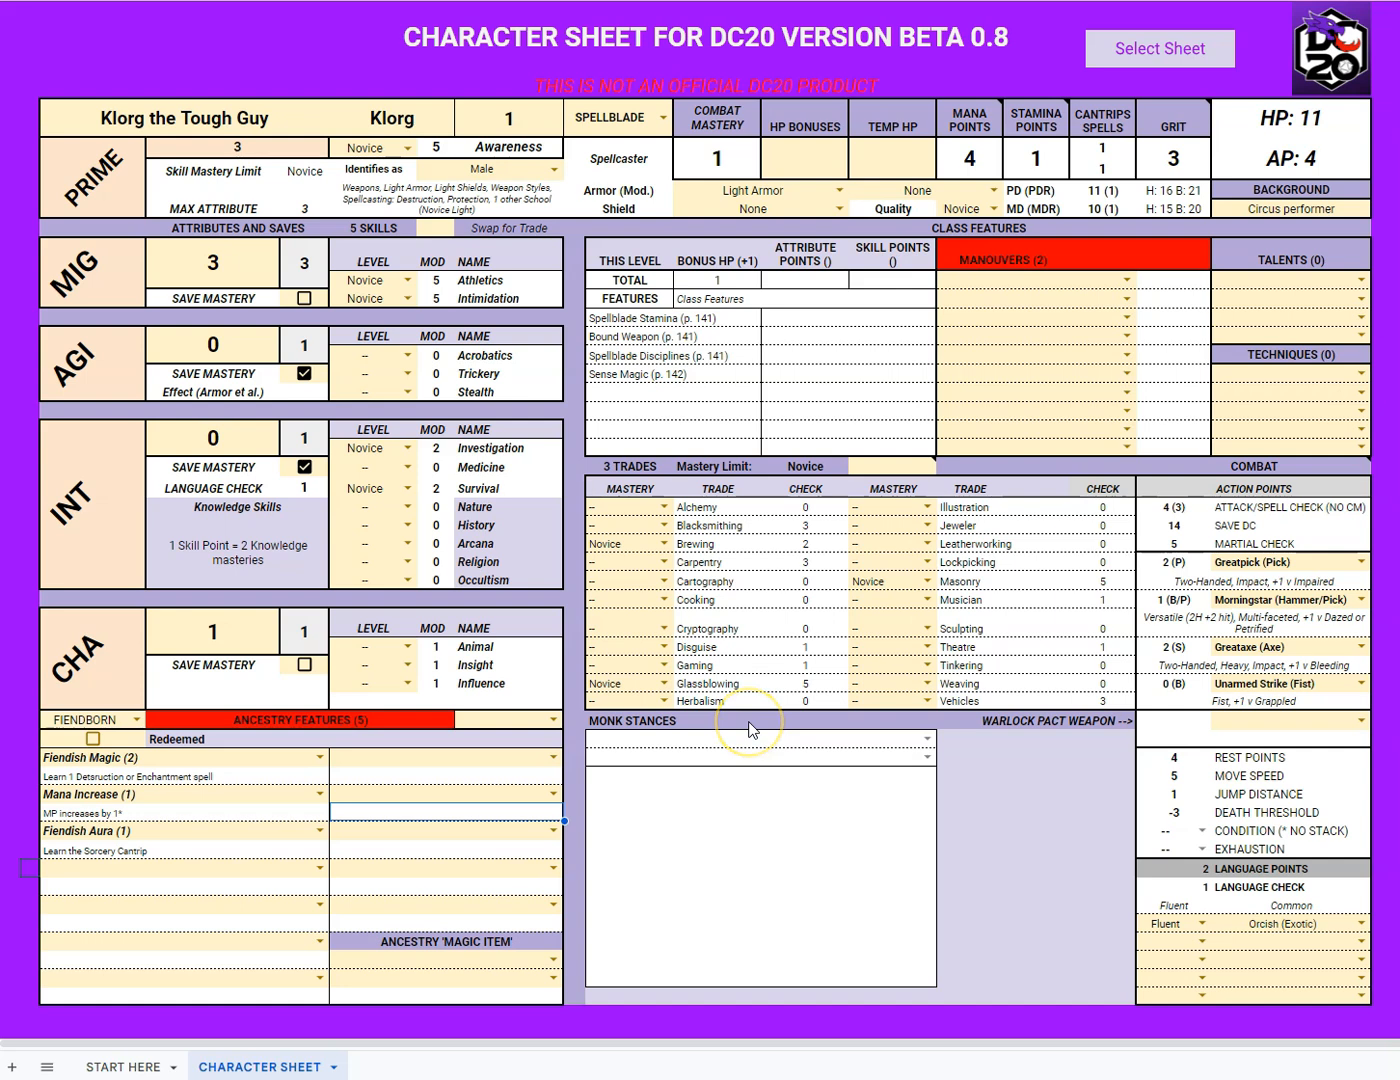
pyautogui.scroll(-10, 749, 730)
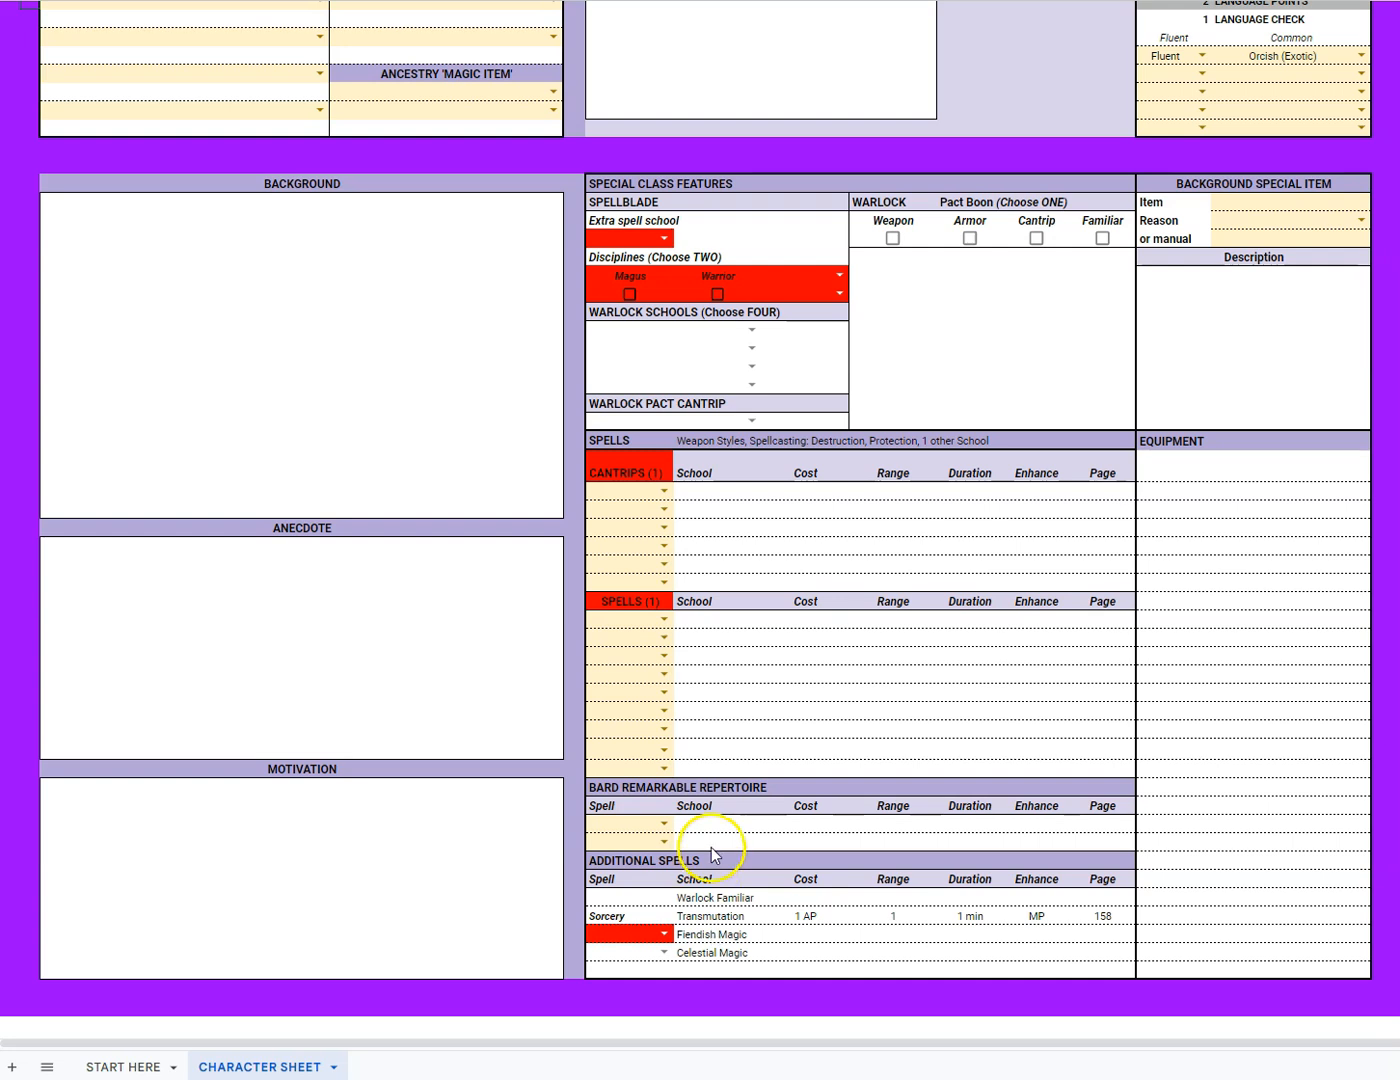
pyautogui.scroll(10, 712, 843)
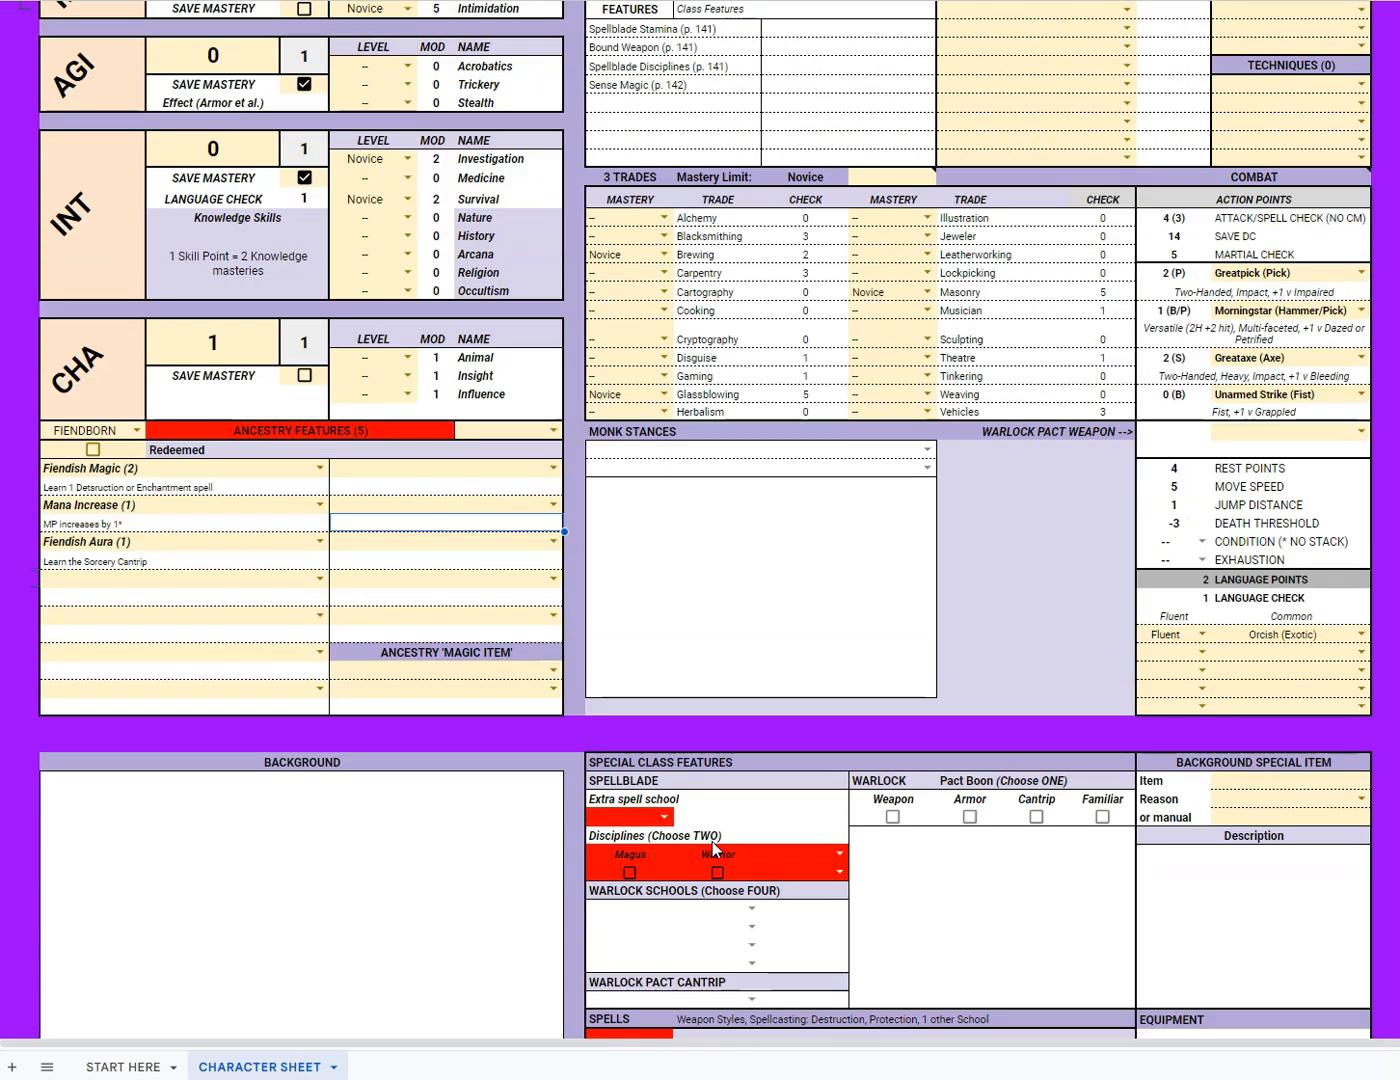
# - Choose Extend Attack, Power Attack, Sweep Attack and Restrain in the Spellblade's first four manouver slots
pyautogui.scroll(2, 716, 849)
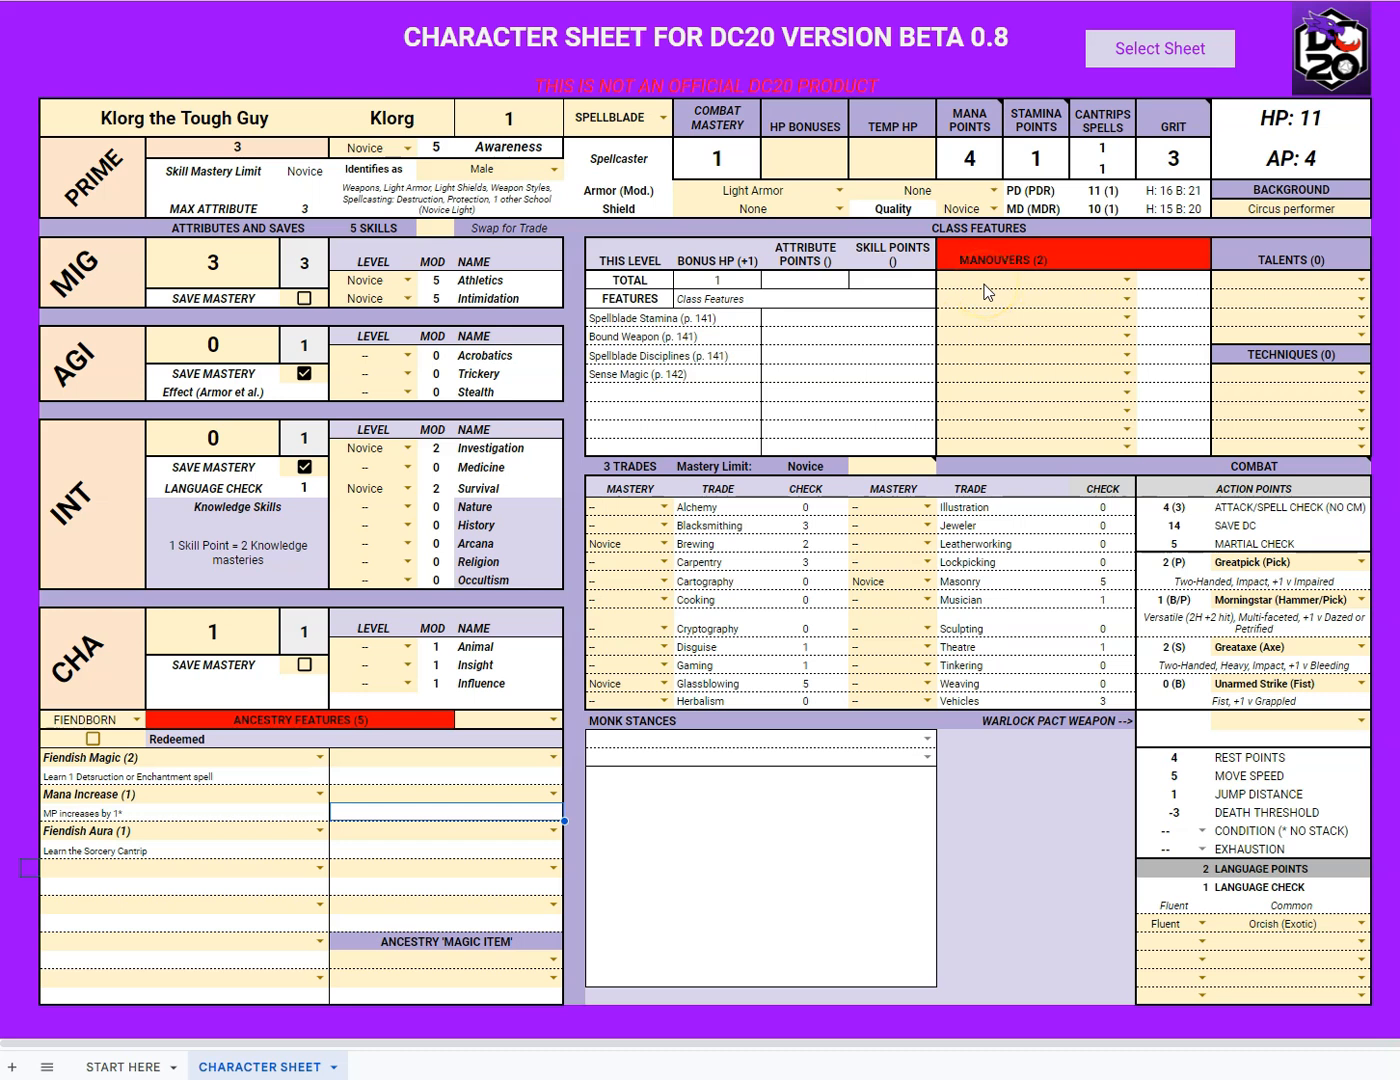
pyautogui.click(1127, 281)
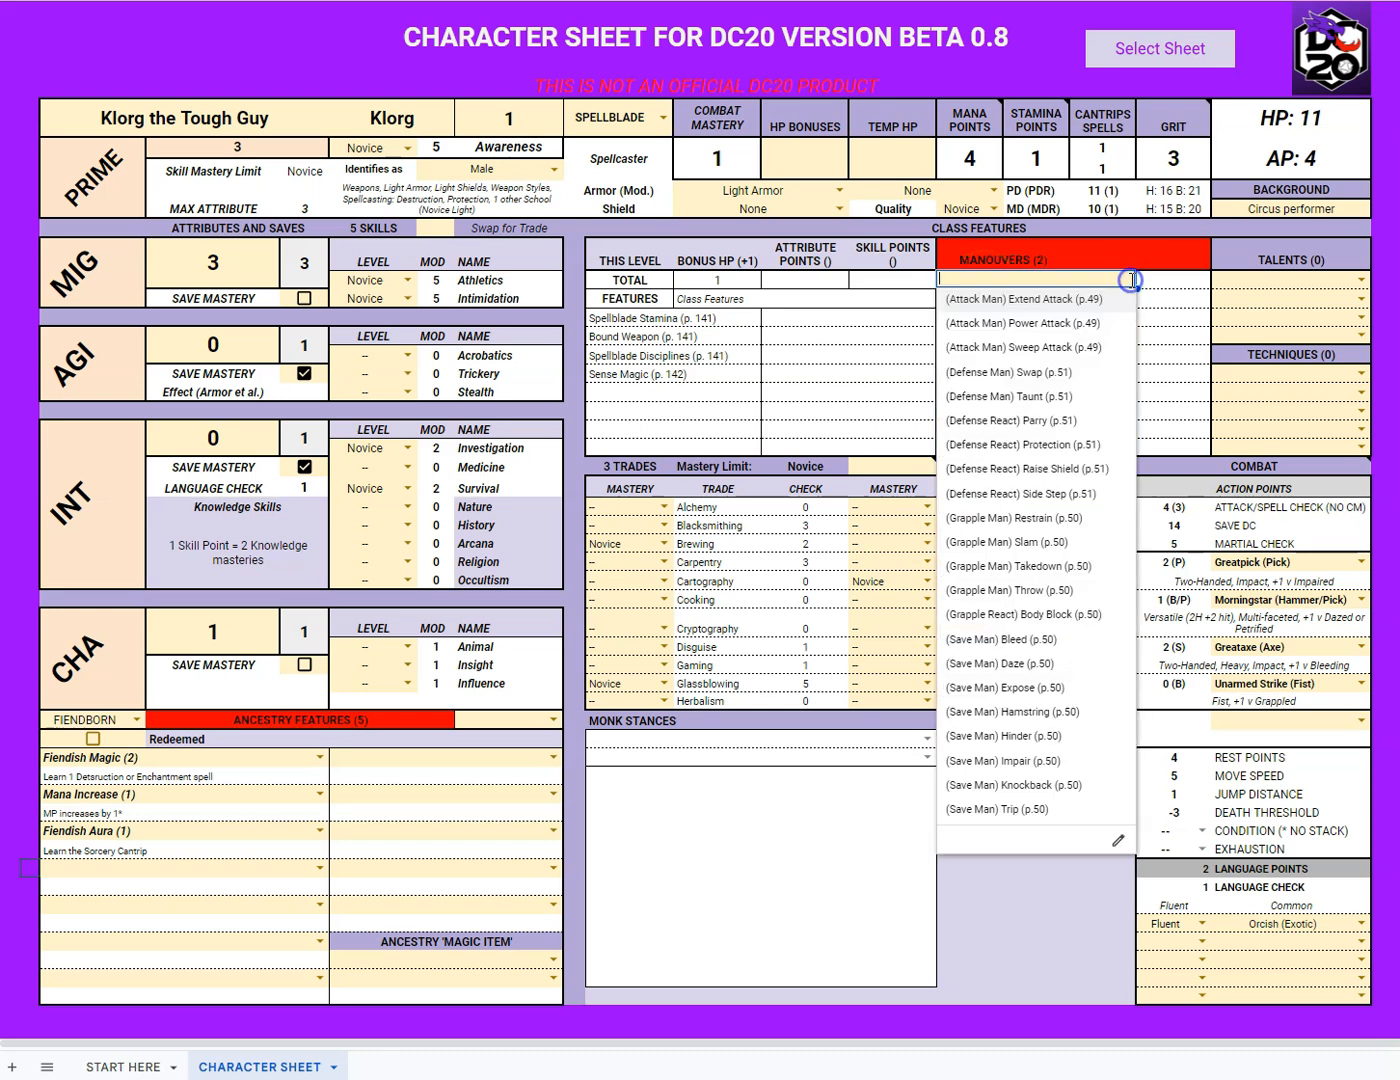
pyautogui.click(1021, 299)
pyautogui.click(1126, 297)
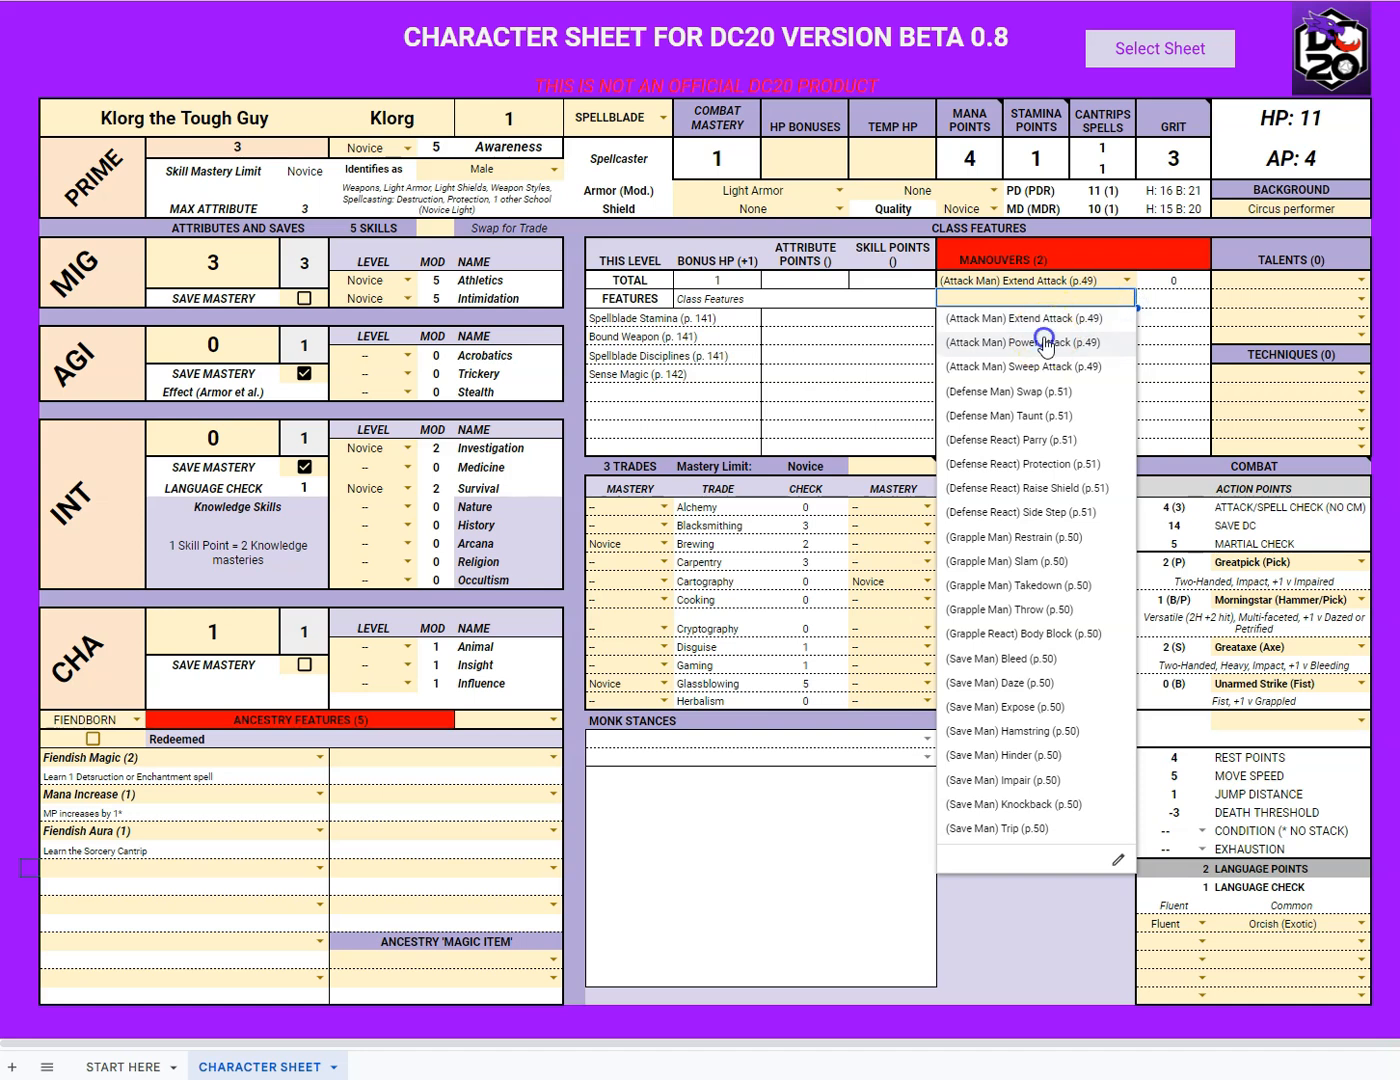
pyautogui.click(1043, 342)
pyautogui.click(1127, 318)
pyautogui.click(1040, 380)
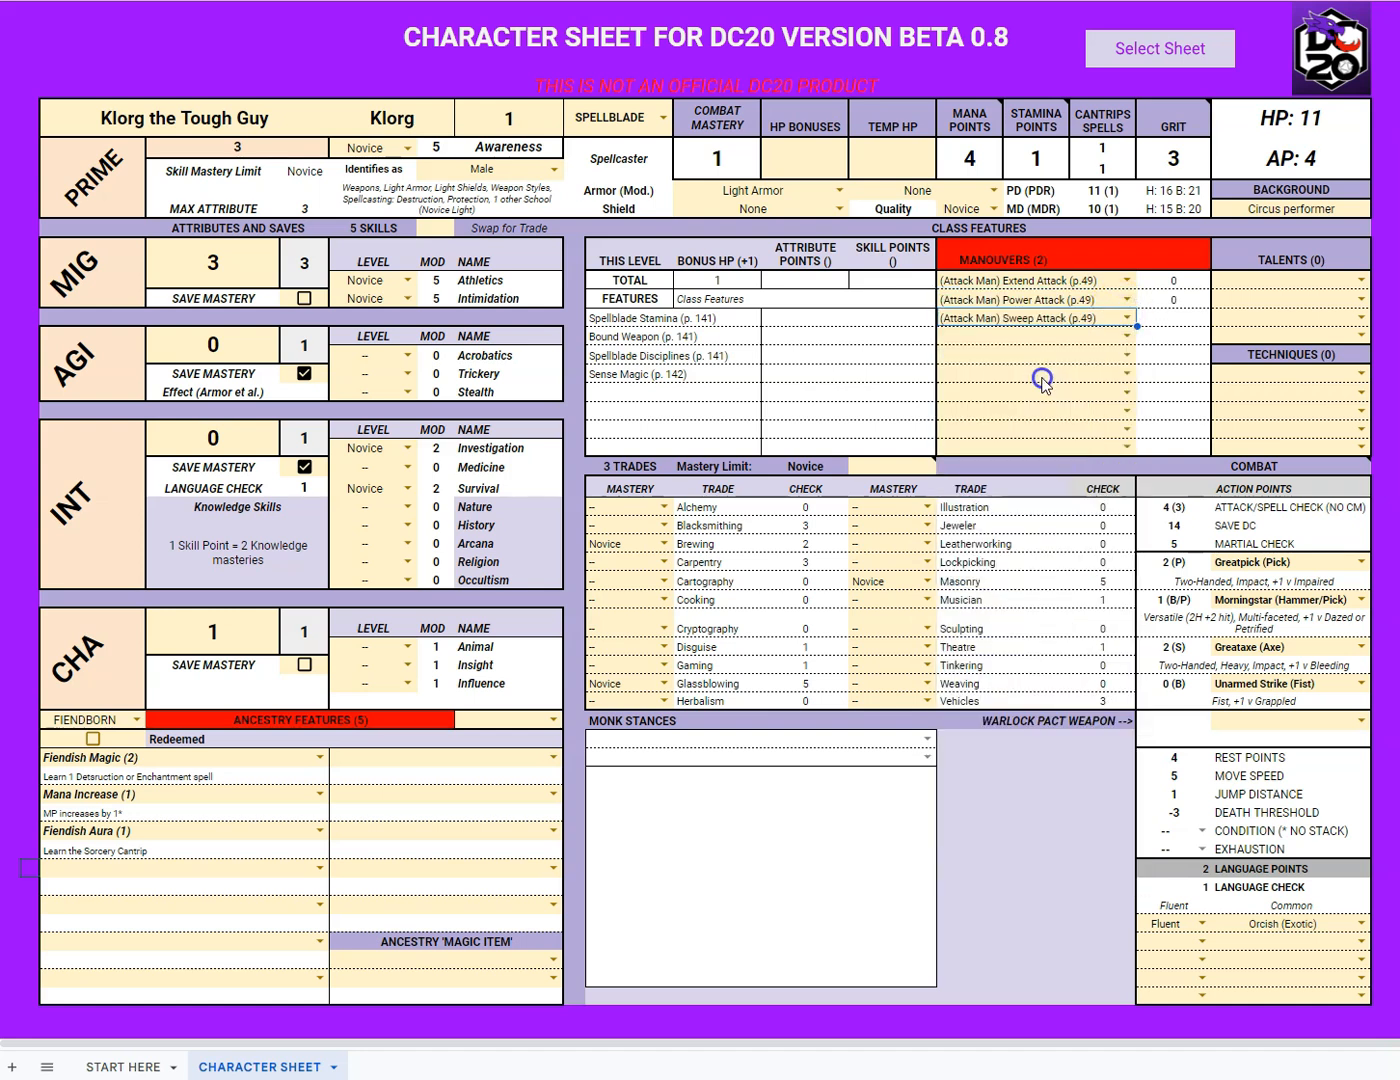
pyautogui.click(1126, 336)
pyautogui.click(1035, 583)
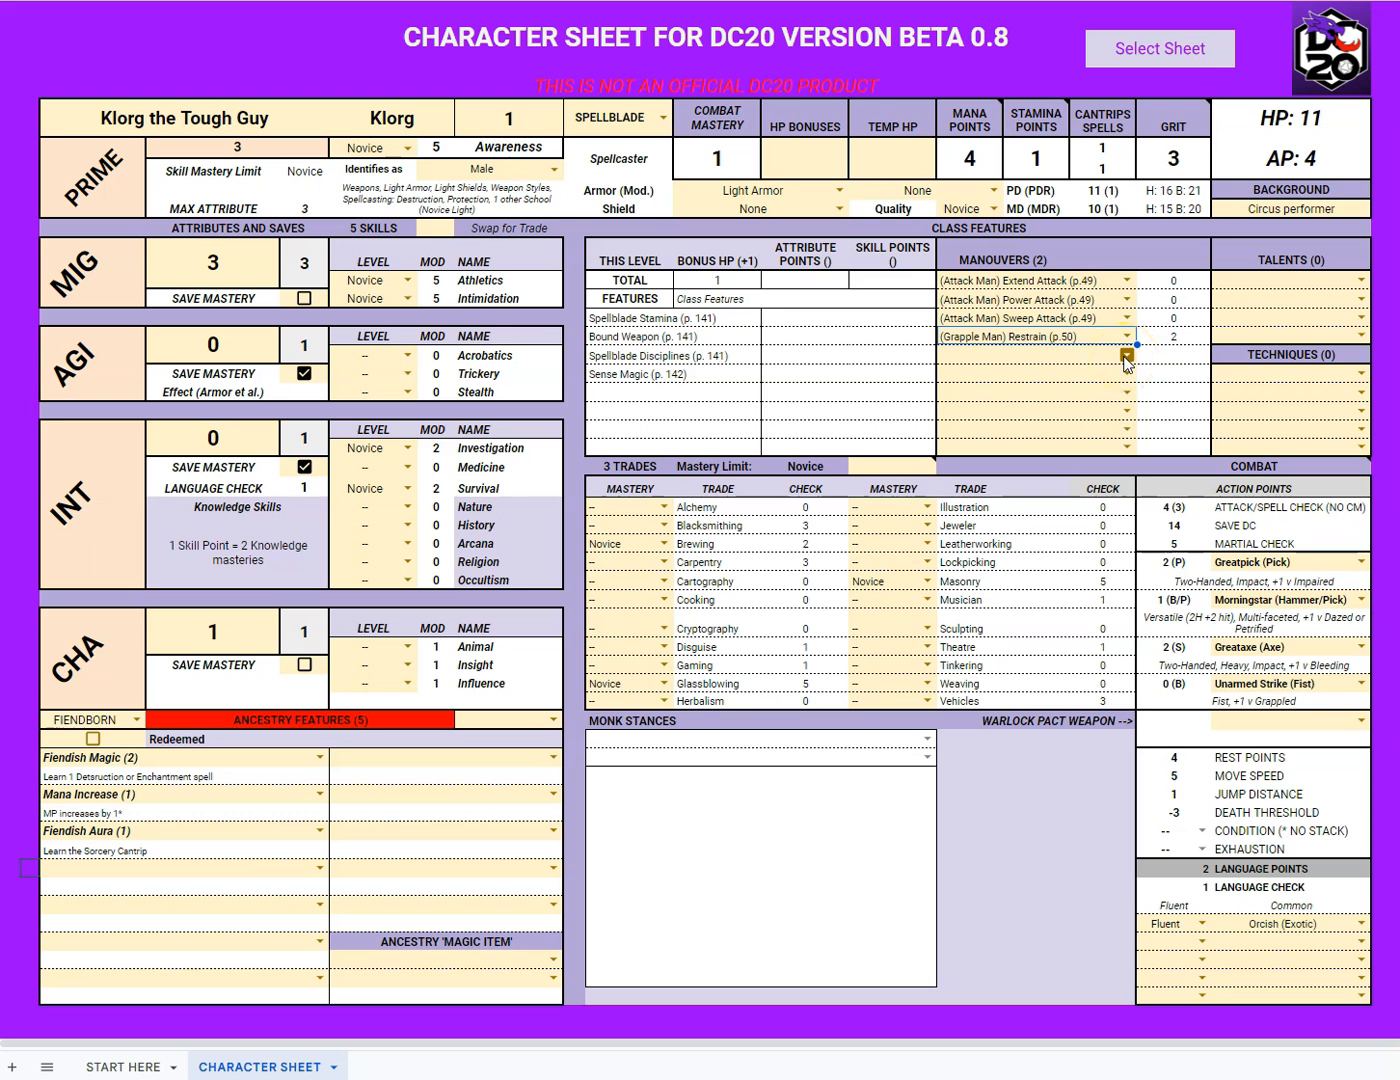
pyautogui.click(1127, 337)
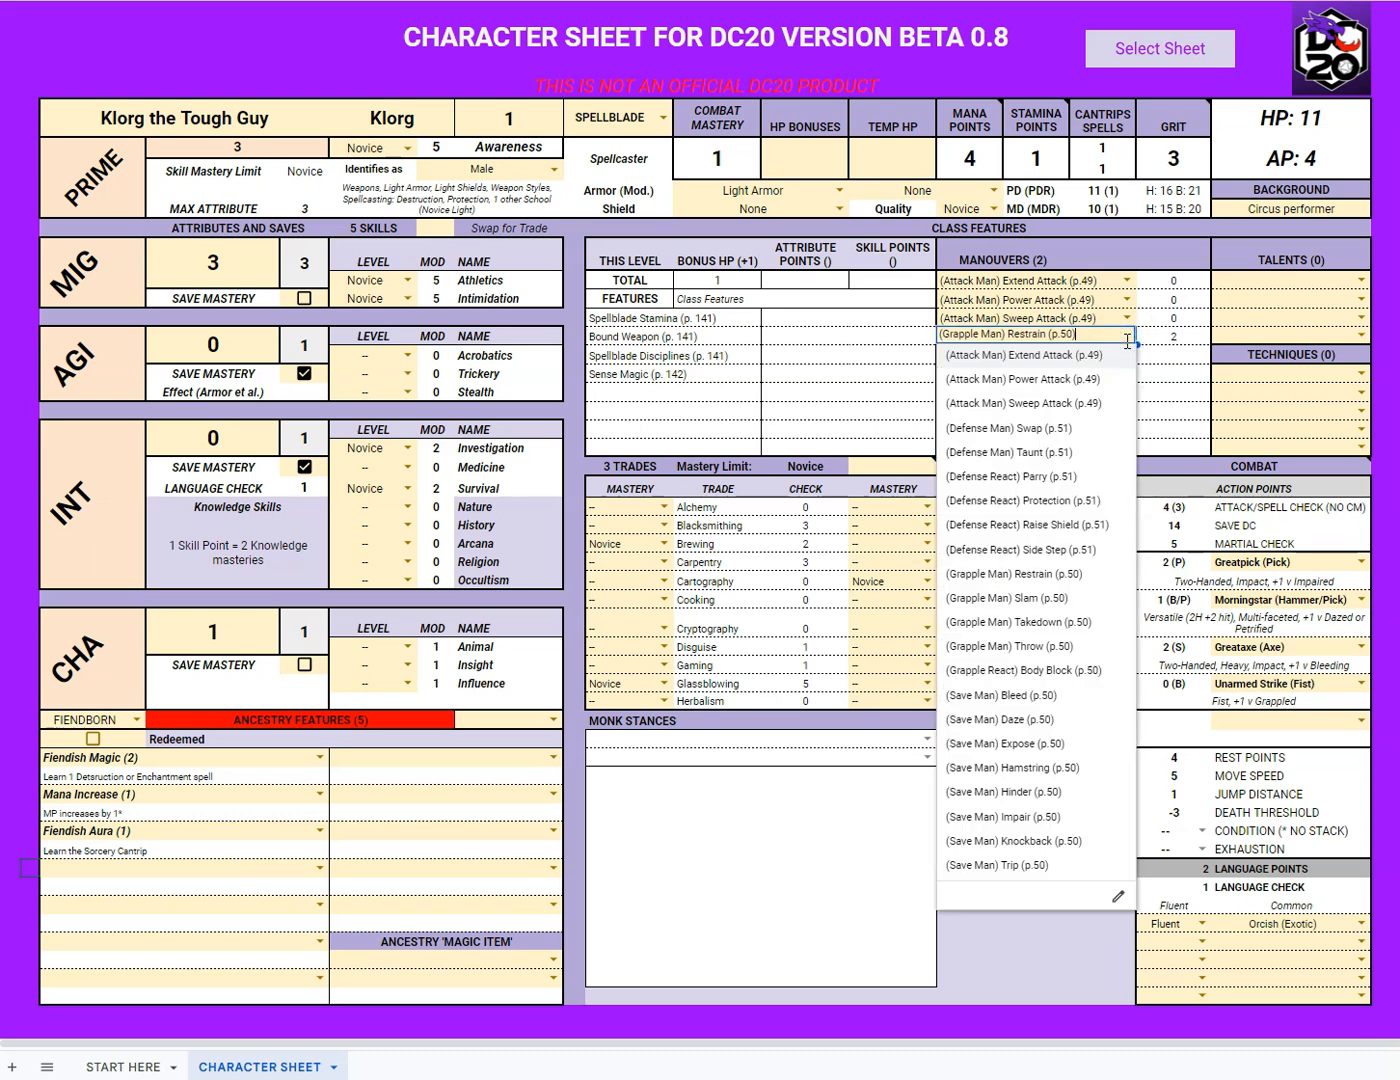
pyautogui.click(1152, 350)
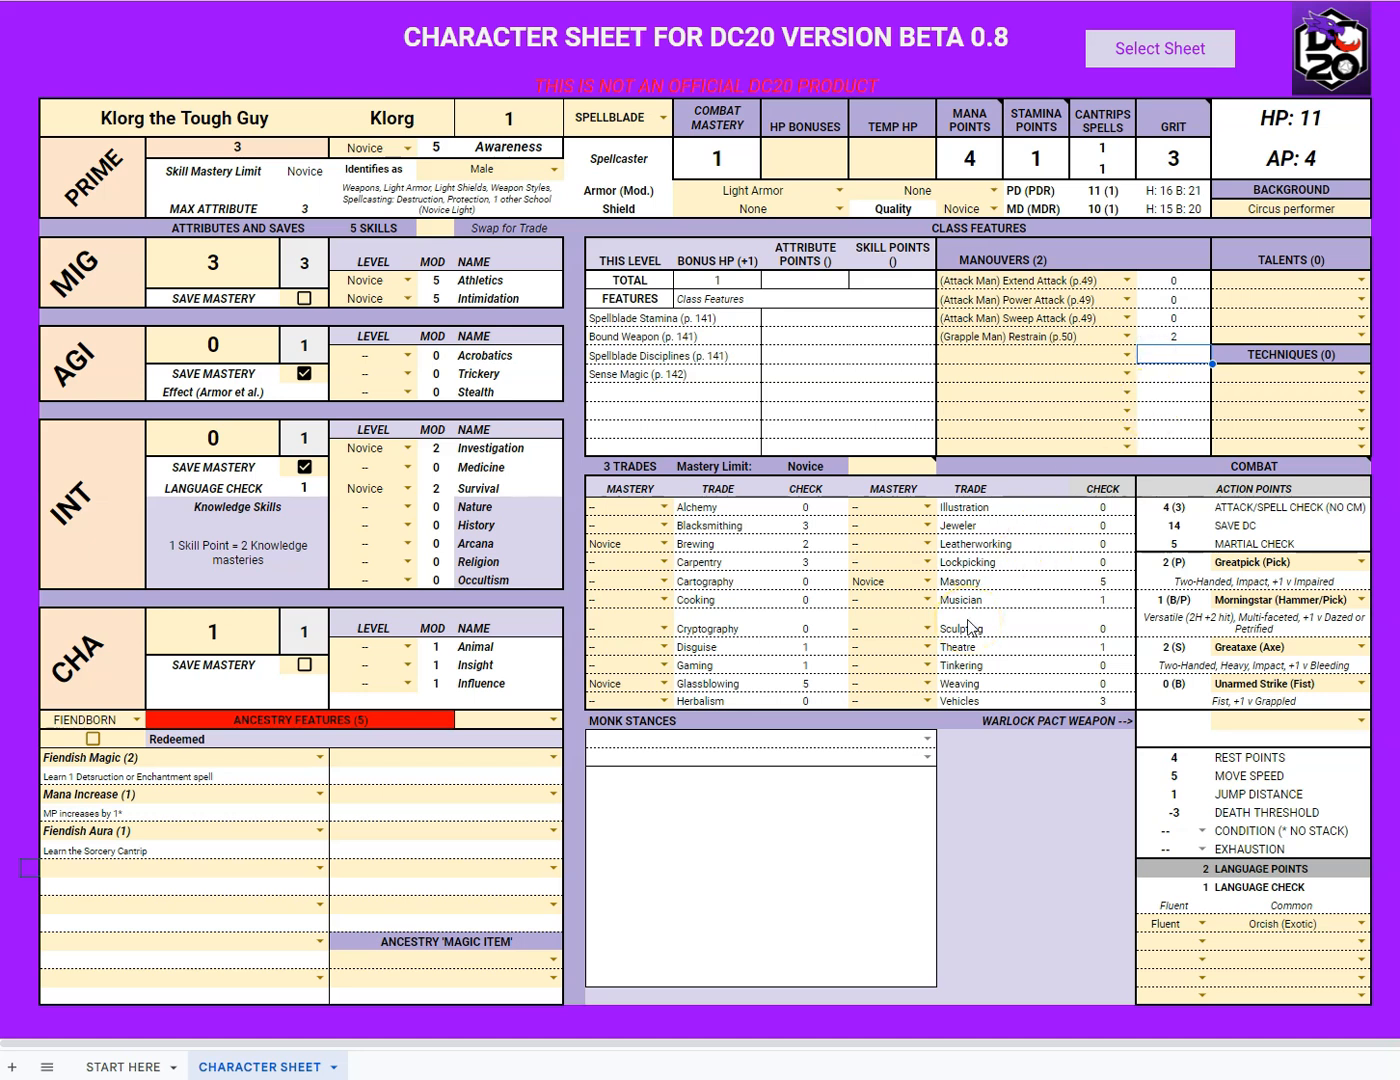
# - Set the Spellblade's extra spell school to Enchantment and choose the Warrior and Spell Warder disciplines
pyautogui.scroll(-9, 966, 620)
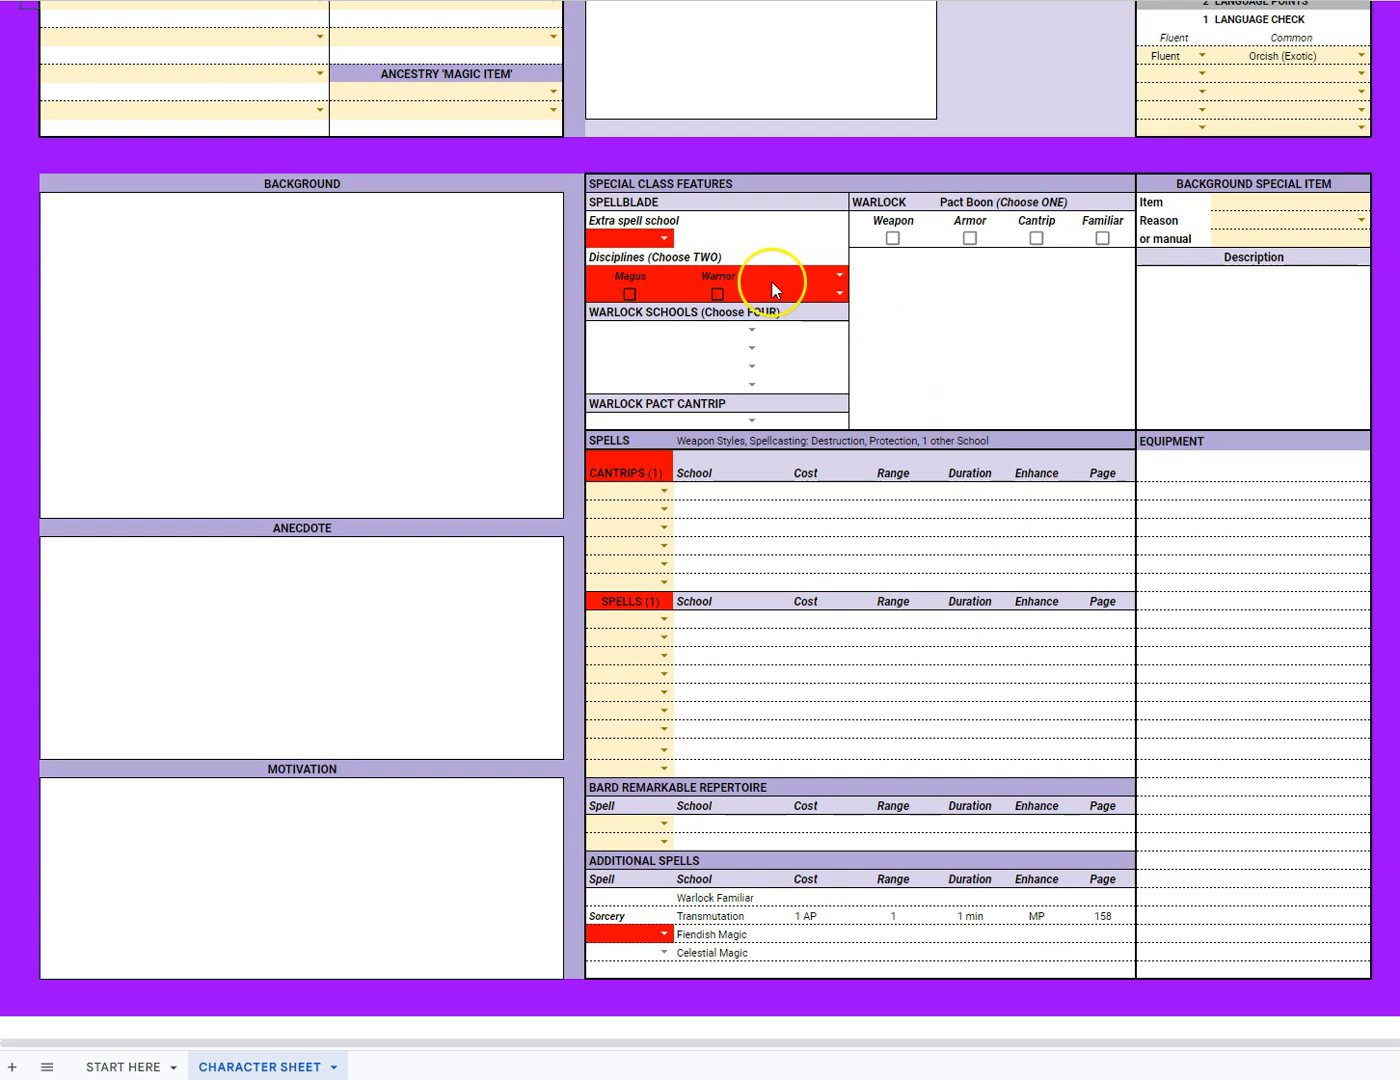
pyautogui.click(664, 240)
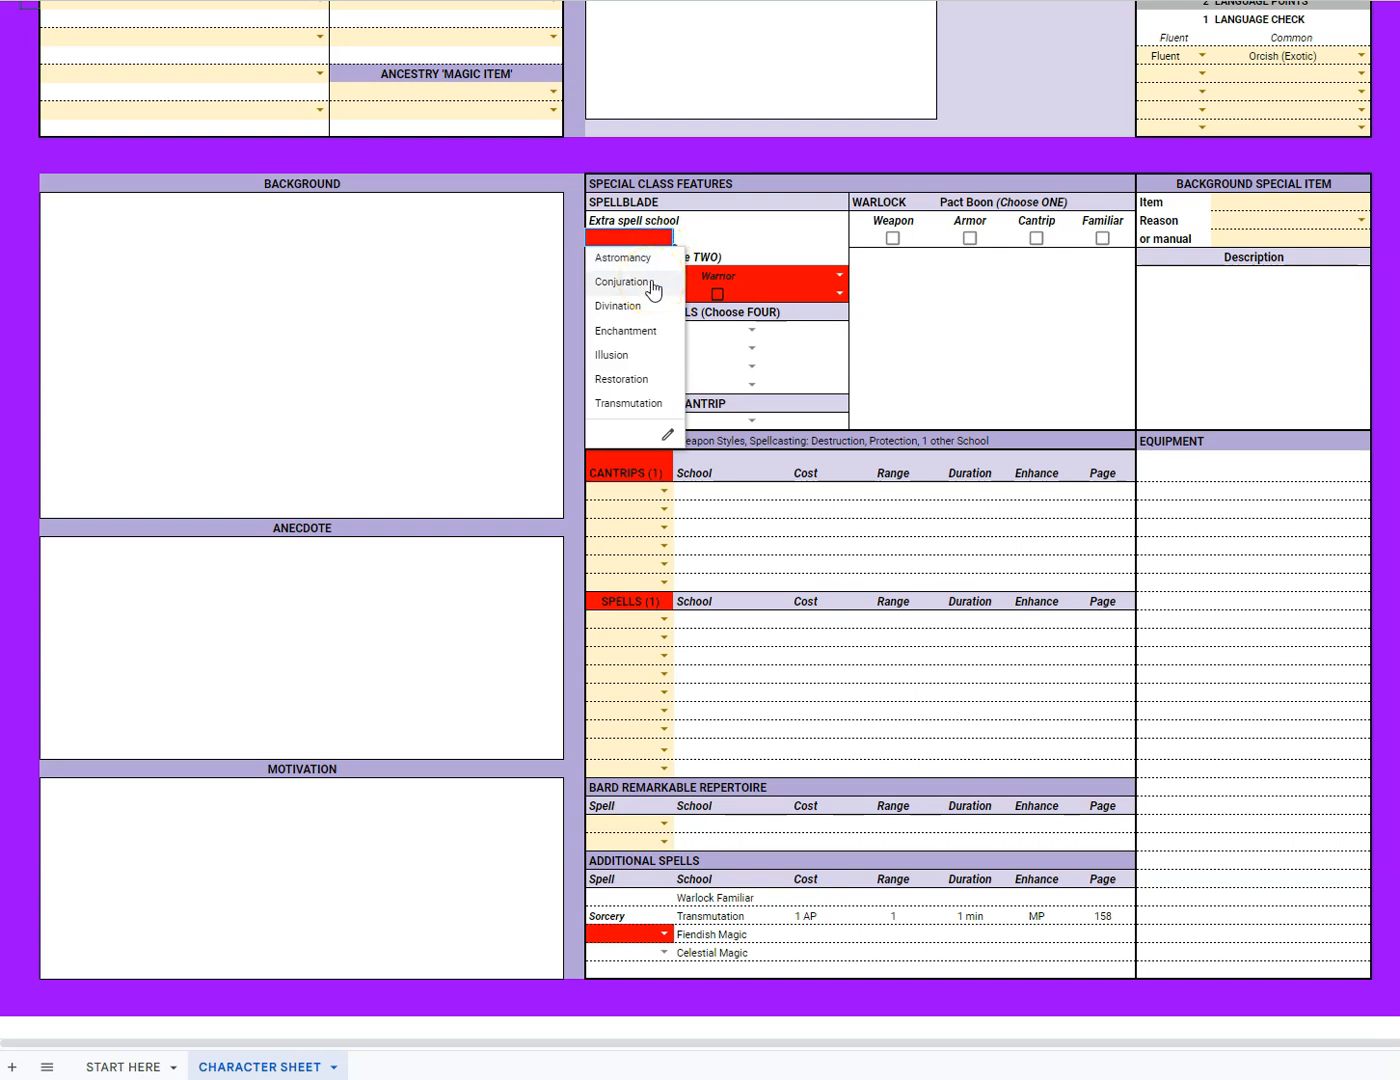
pyautogui.click(640, 332)
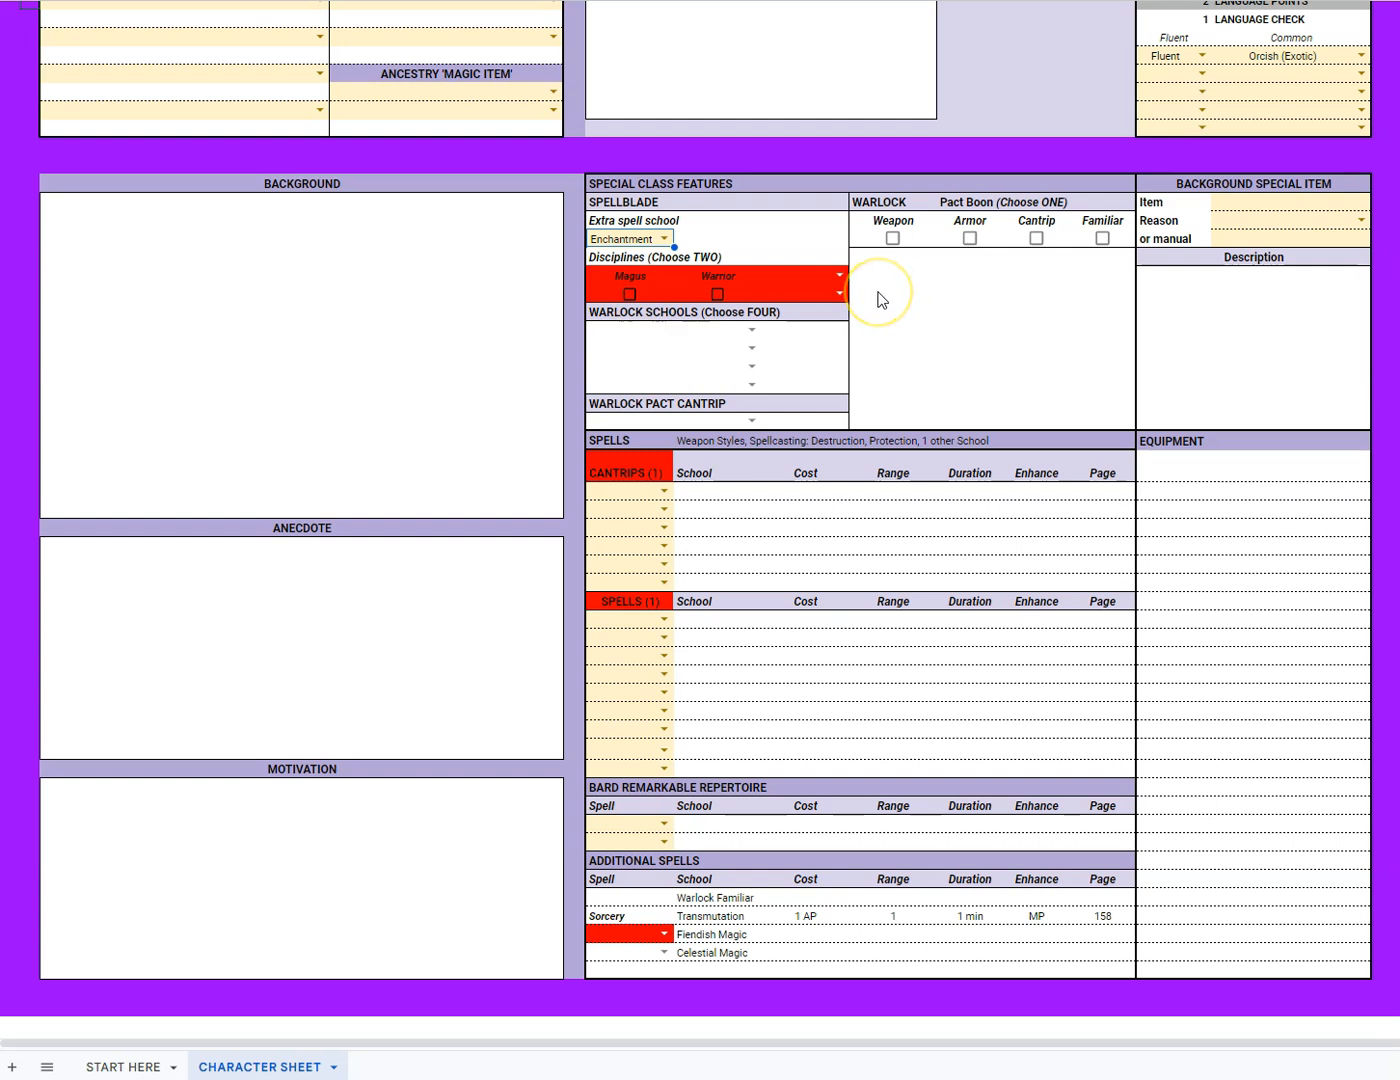
pyautogui.click(718, 294)
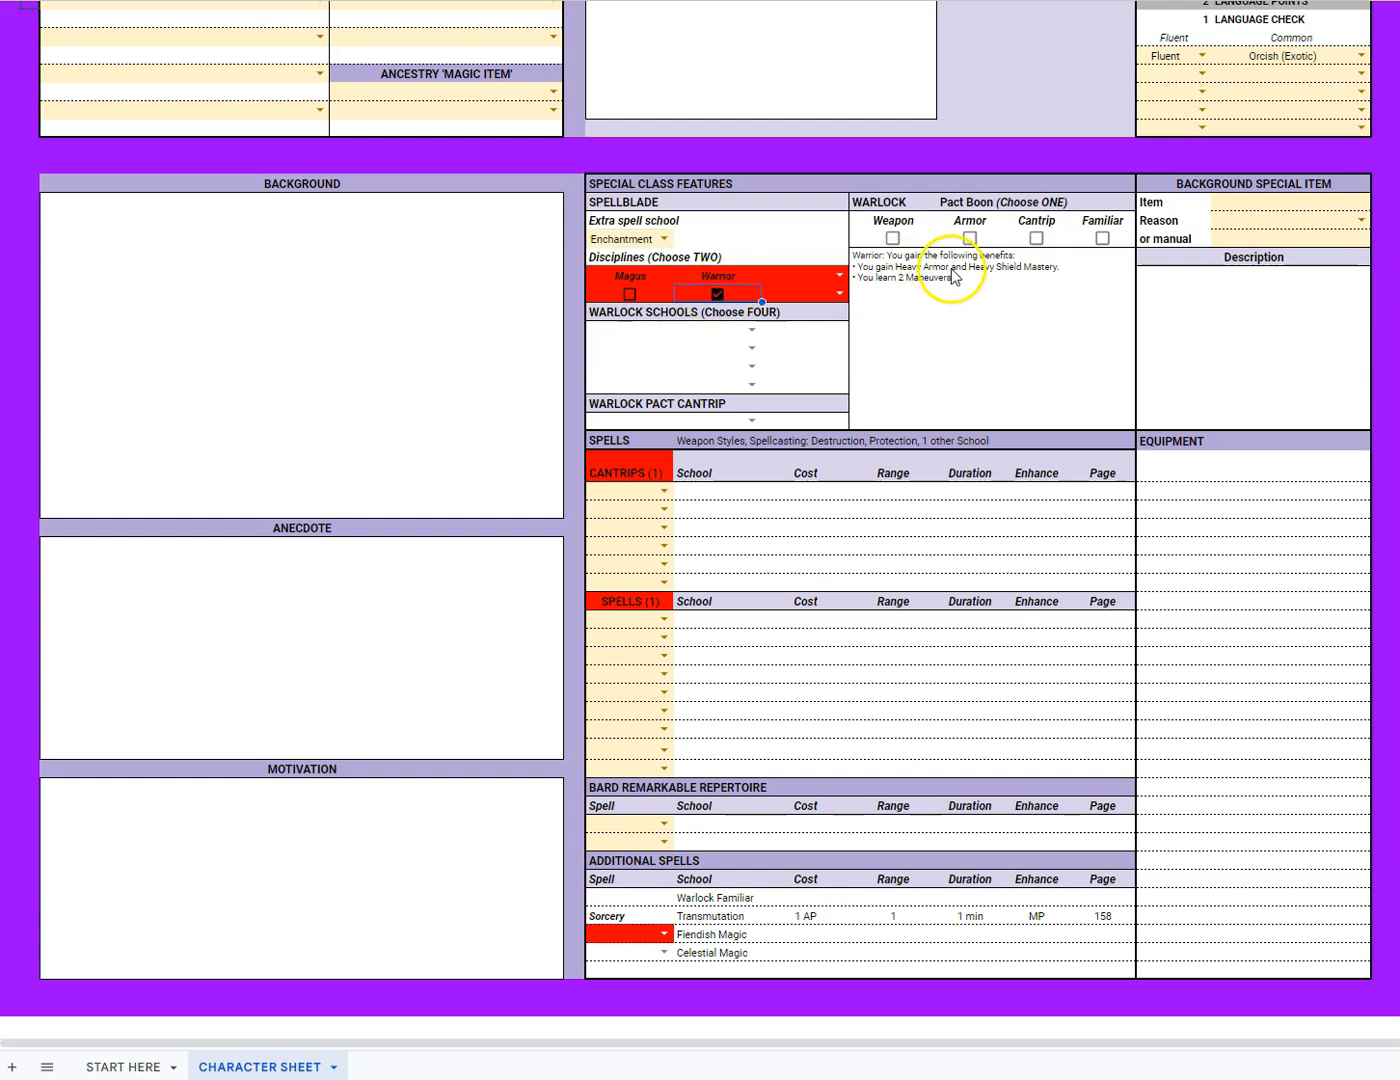
pyautogui.click(839, 275)
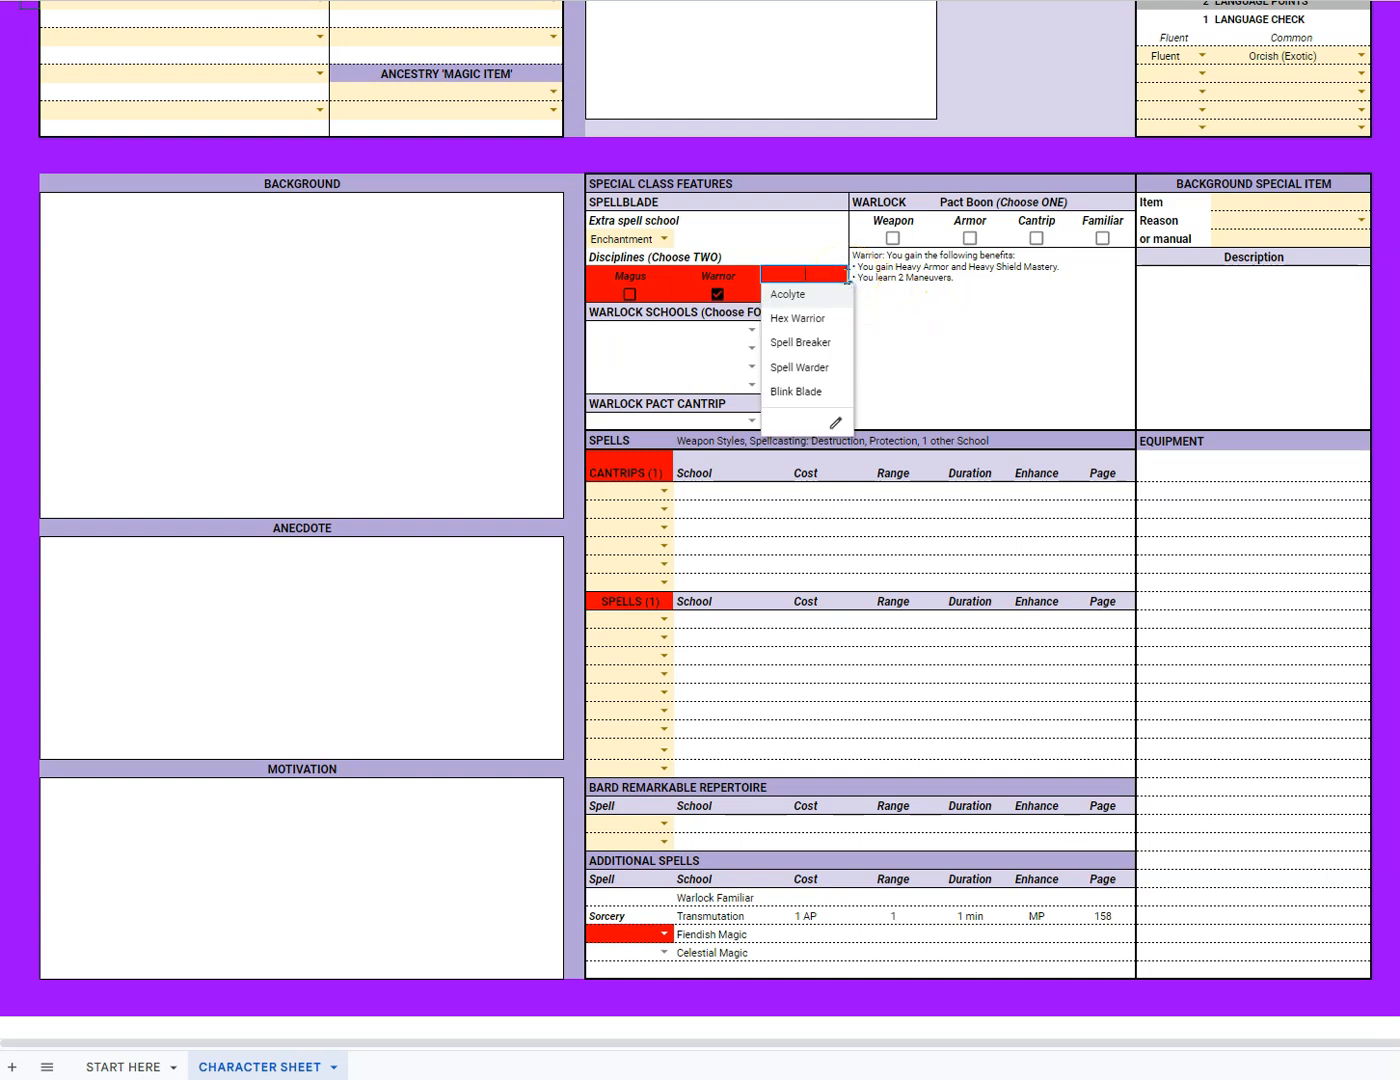
pyautogui.click(805, 367)
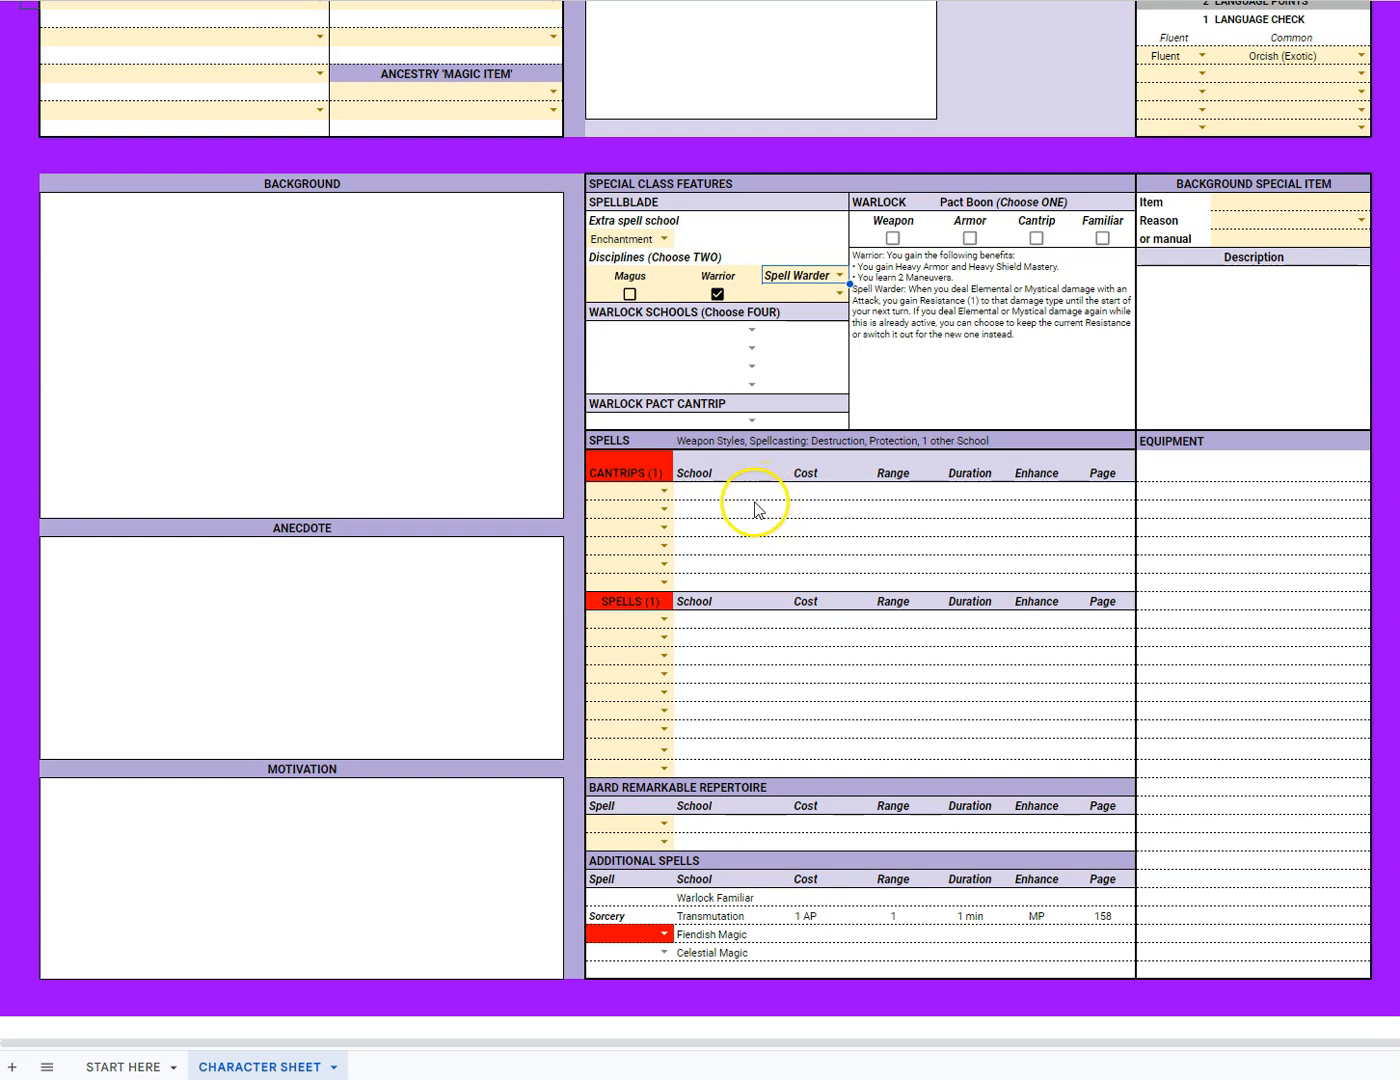
# - Choose Dancing Flames as the Spellblade's cantrip and Guiding Bolt as the spell
pyautogui.click(664, 491)
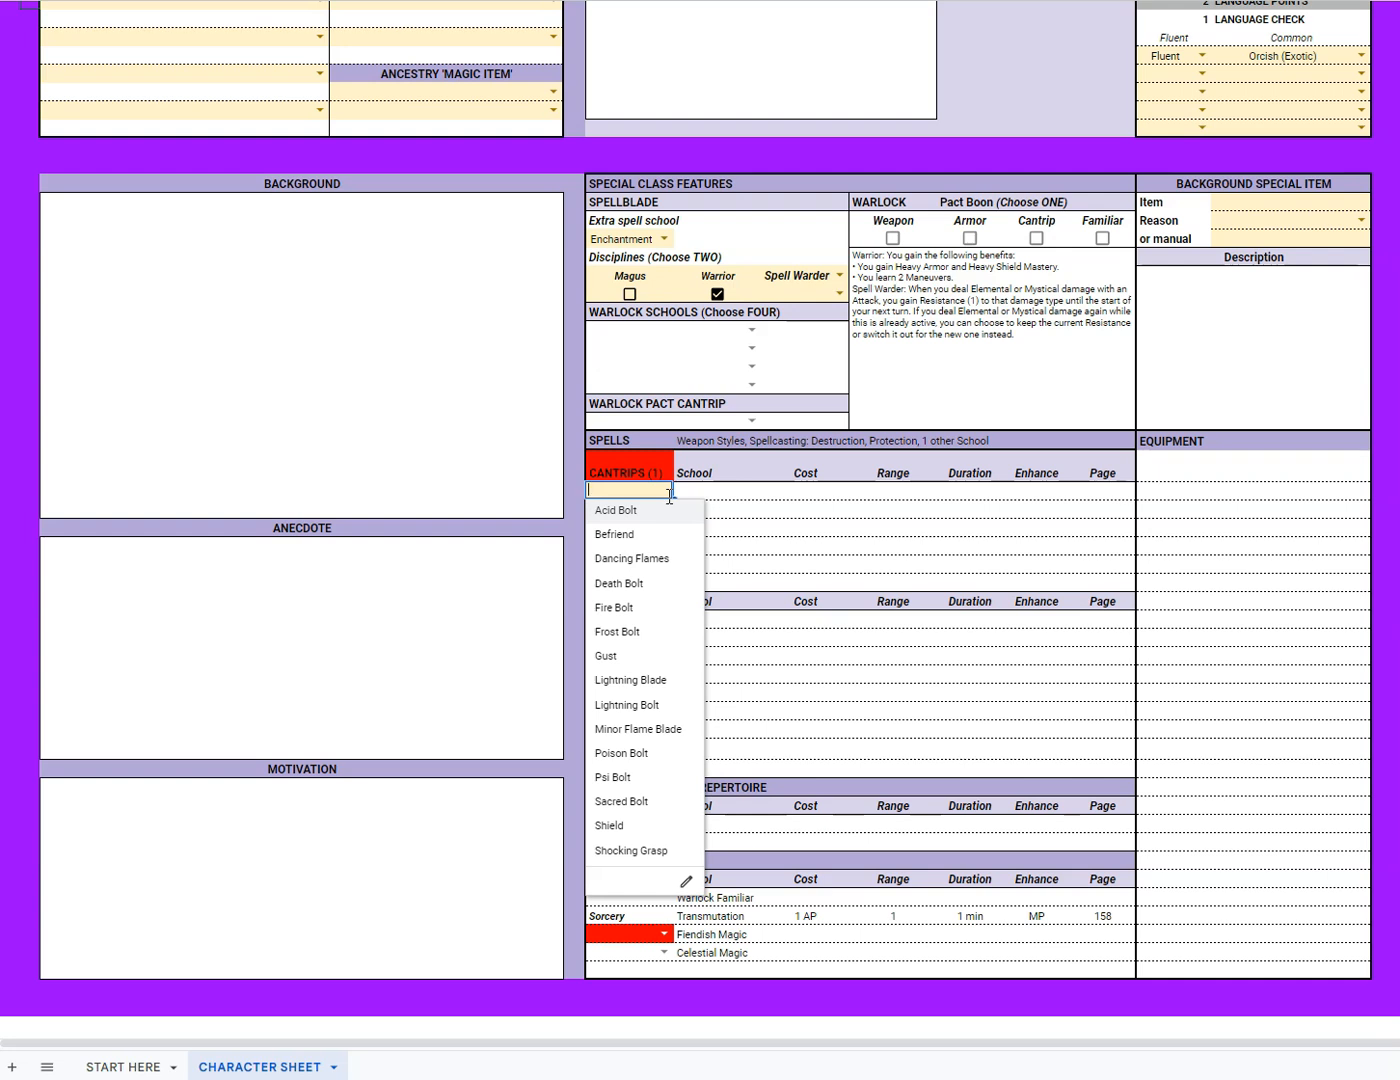
pyautogui.click(806, 507)
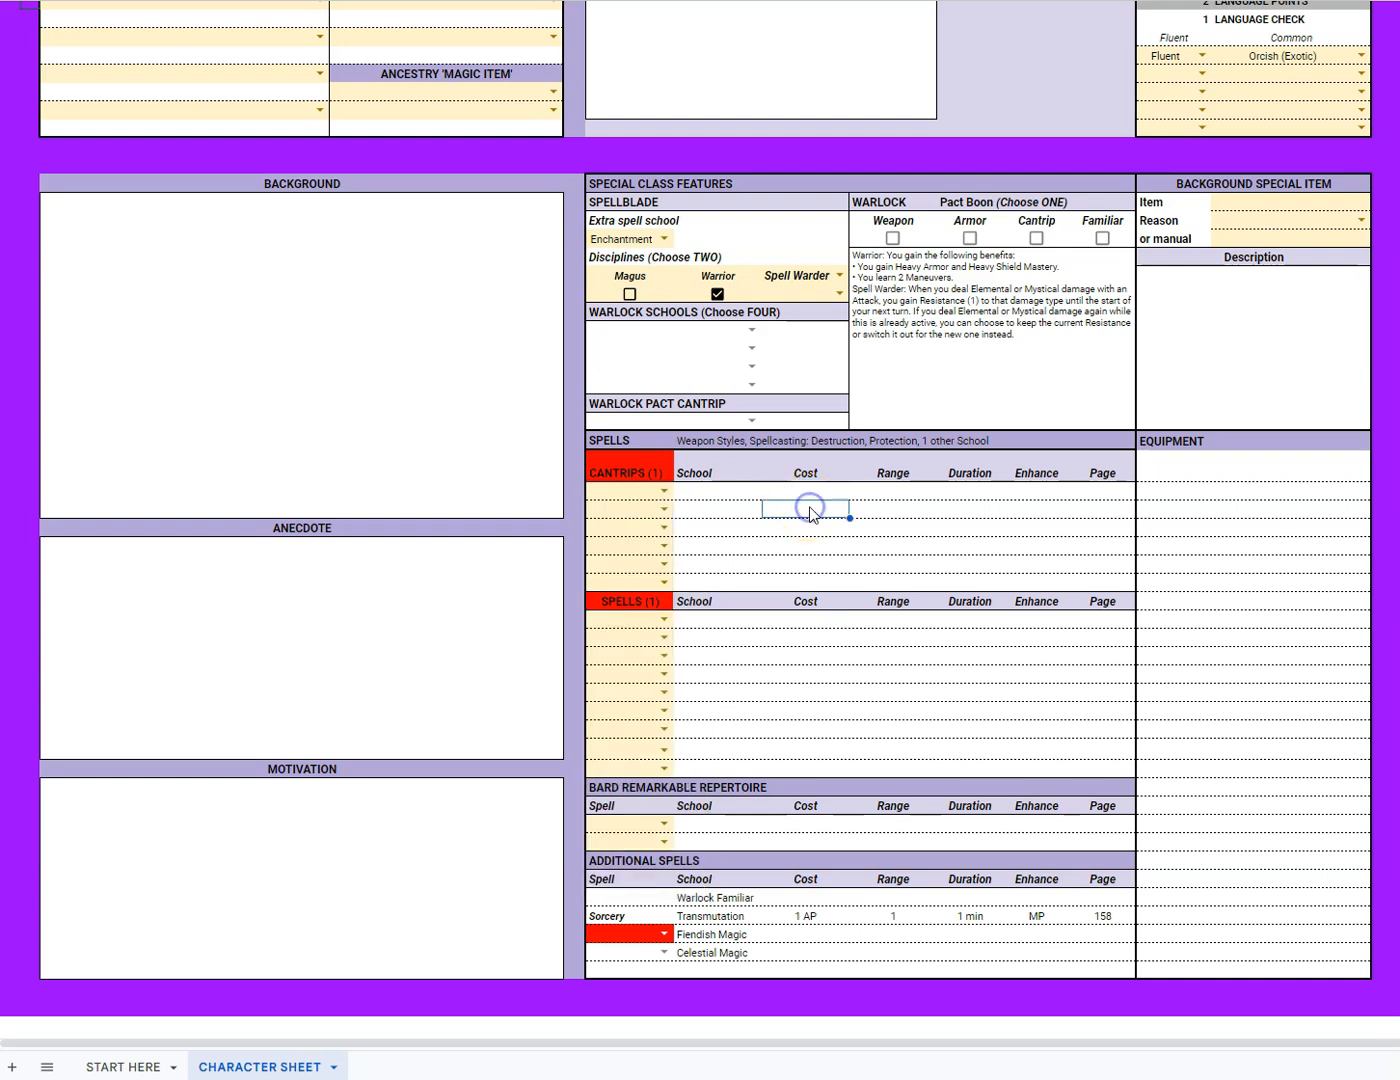
pyautogui.scroll(10, 806, 509)
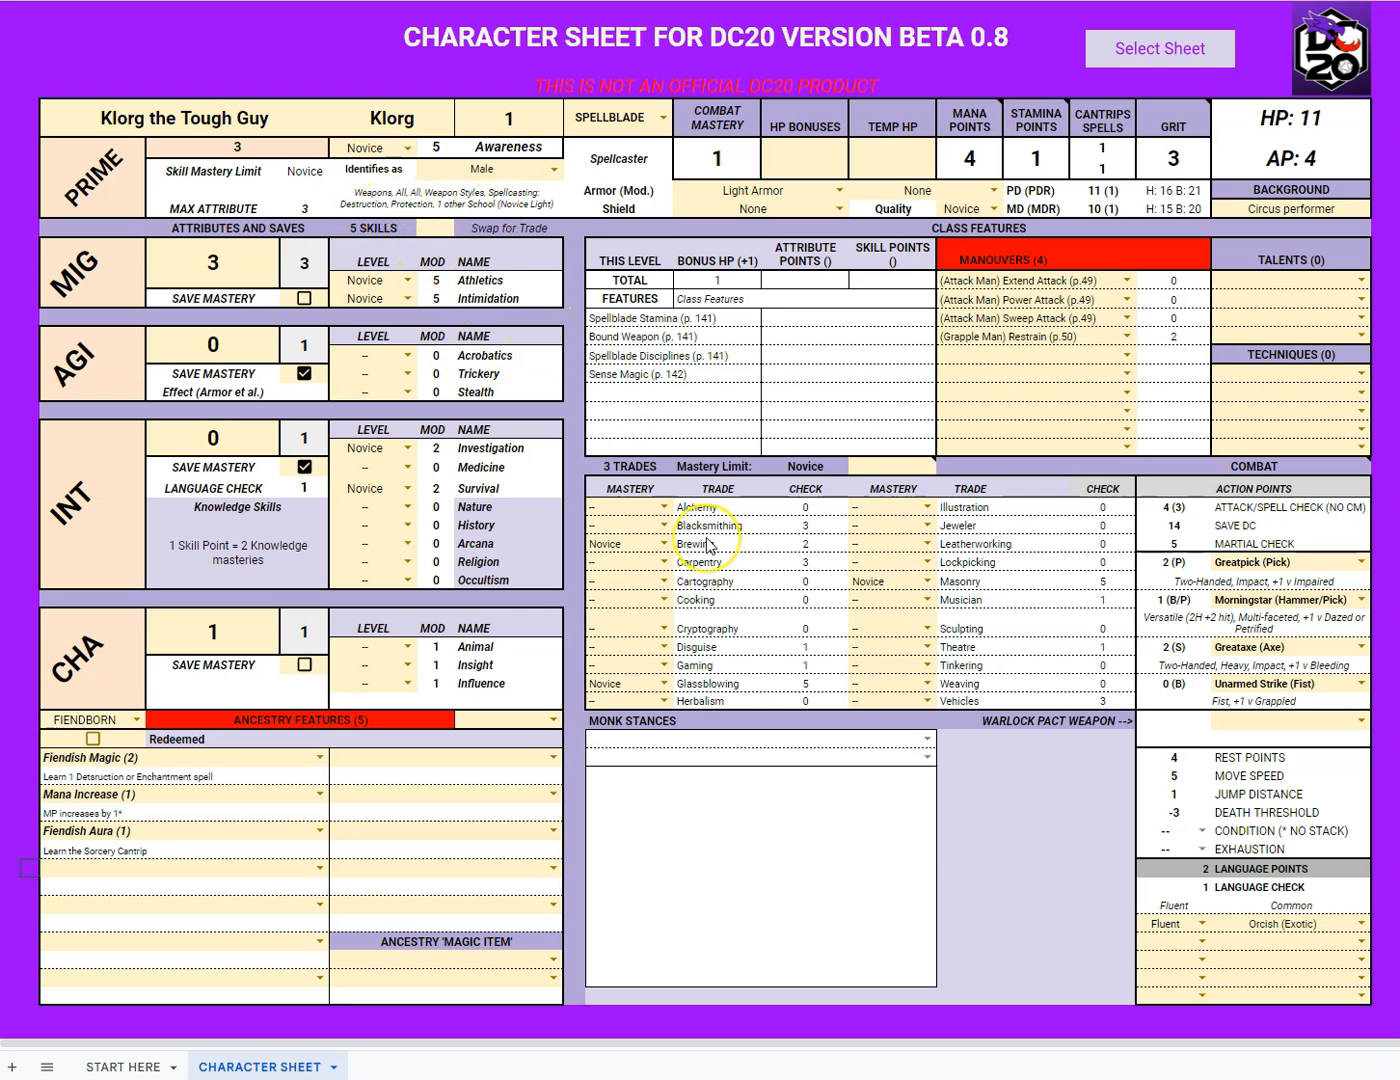
pyautogui.scroll(-2, 706, 545)
pyautogui.scroll(-4, 705, 545)
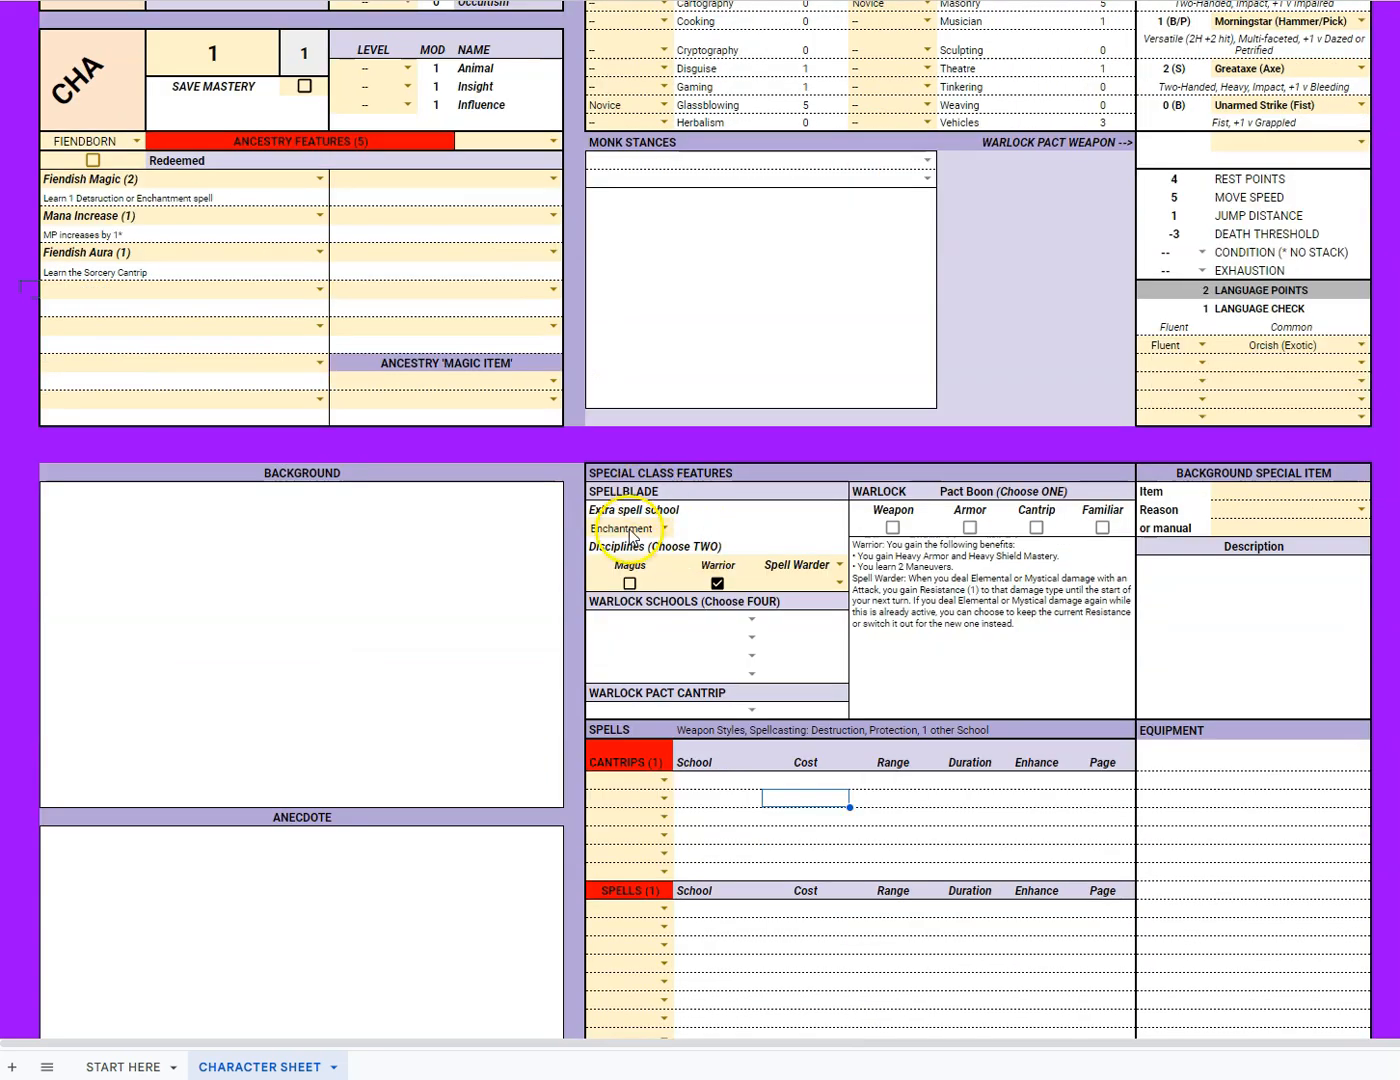
pyautogui.scroll(-3, 737, 714)
pyautogui.scroll(-1, 737, 713)
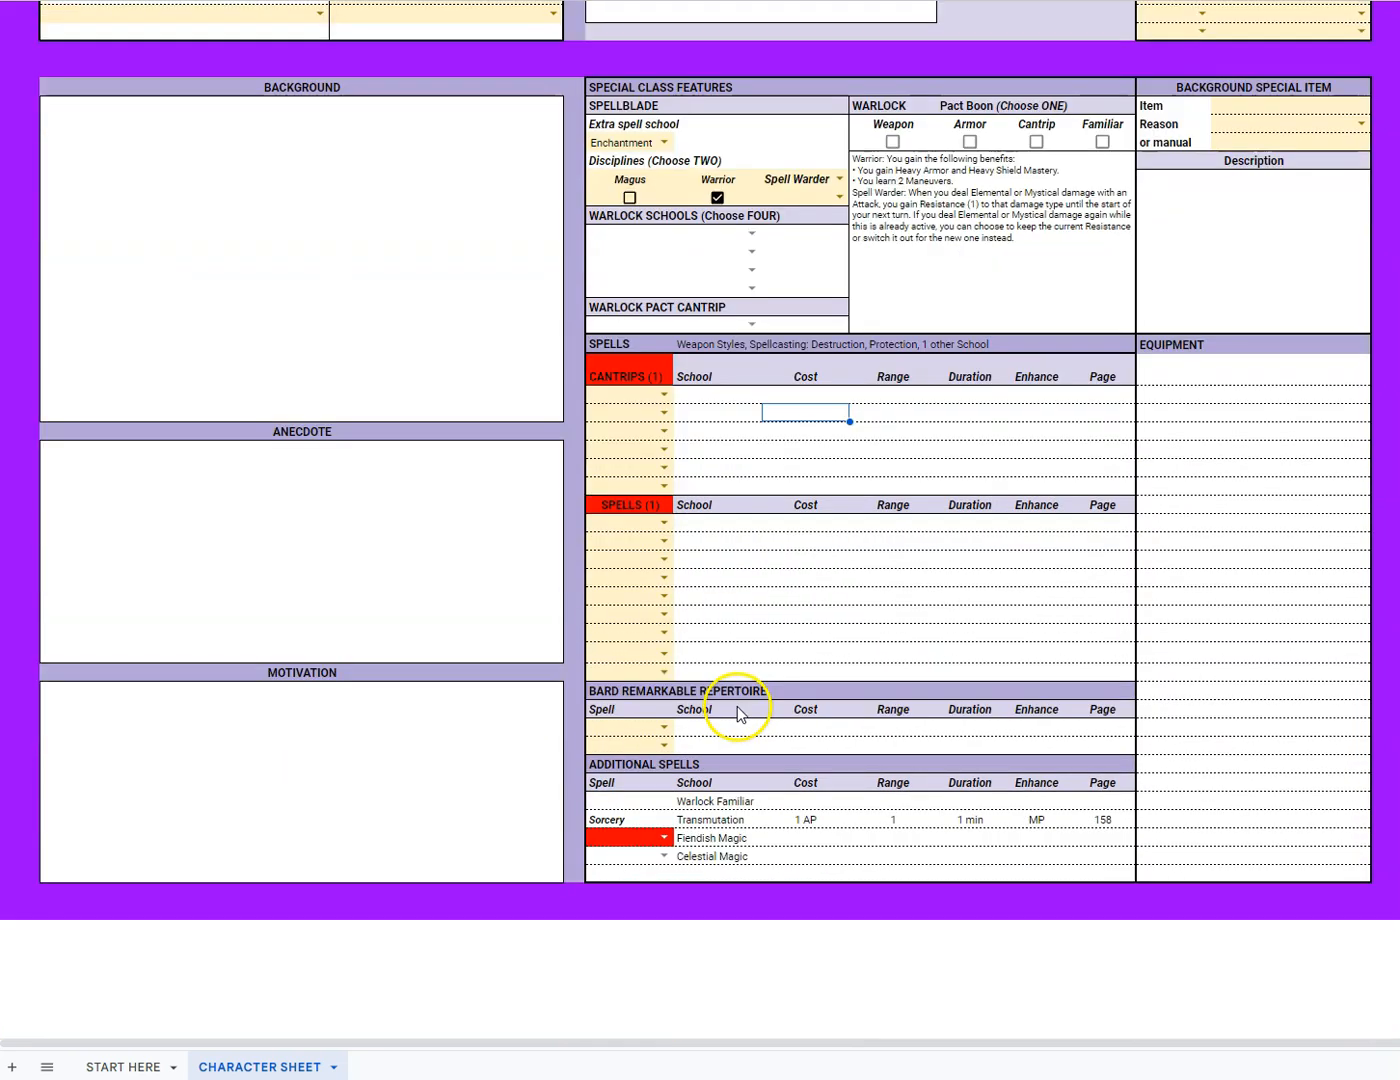
pyautogui.click(658, 393)
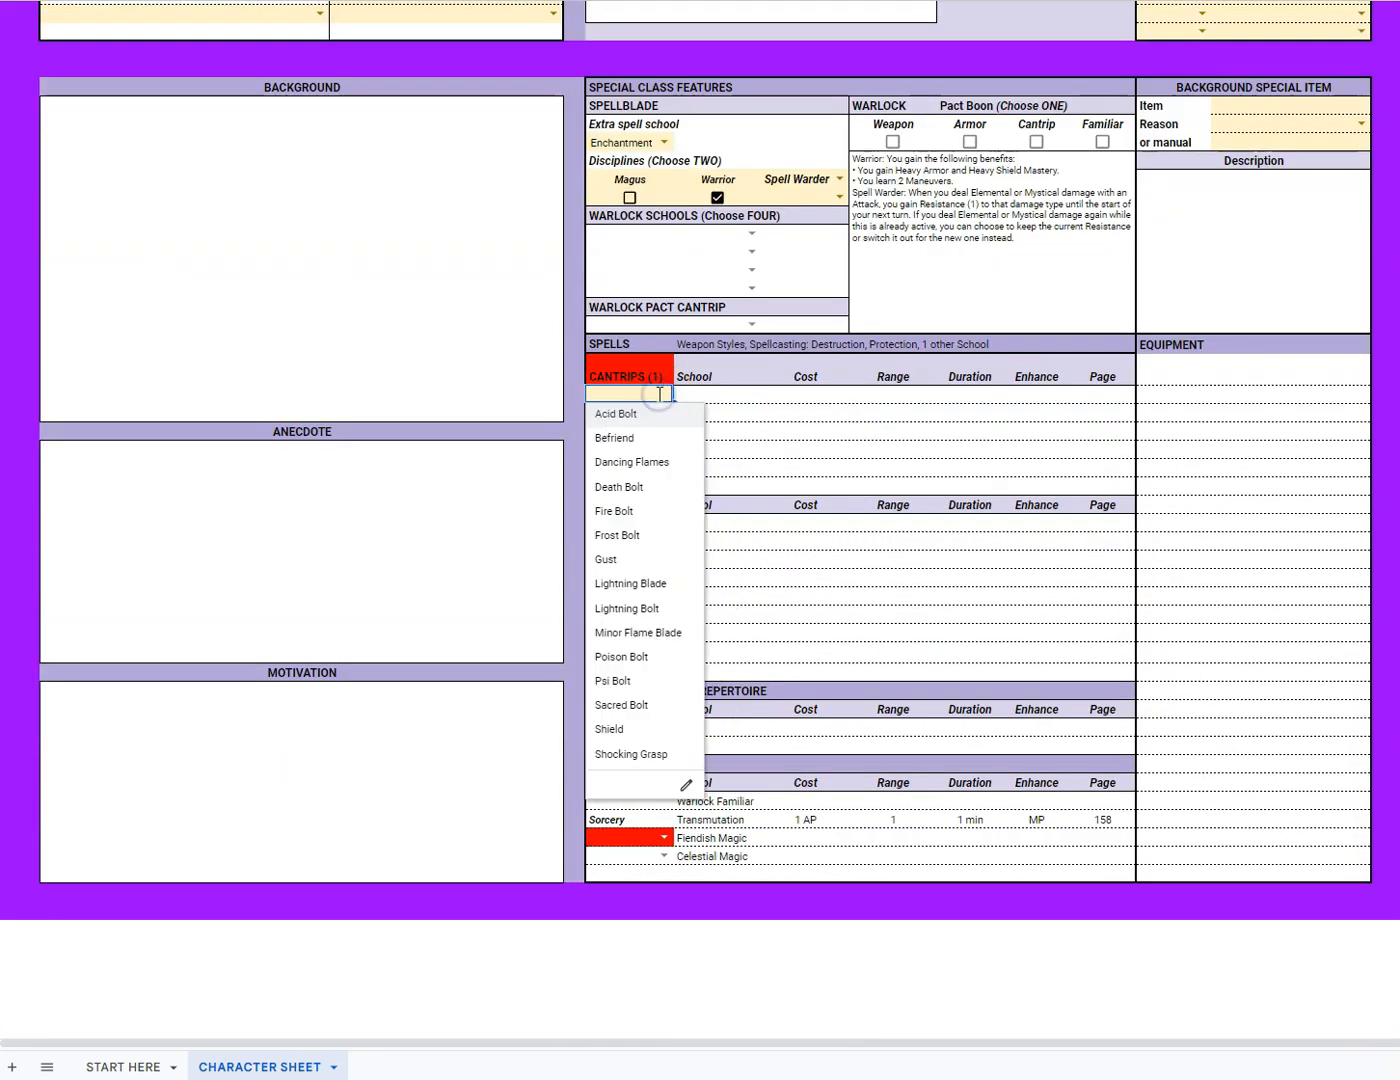
pyautogui.click(652, 461)
pyautogui.click(661, 533)
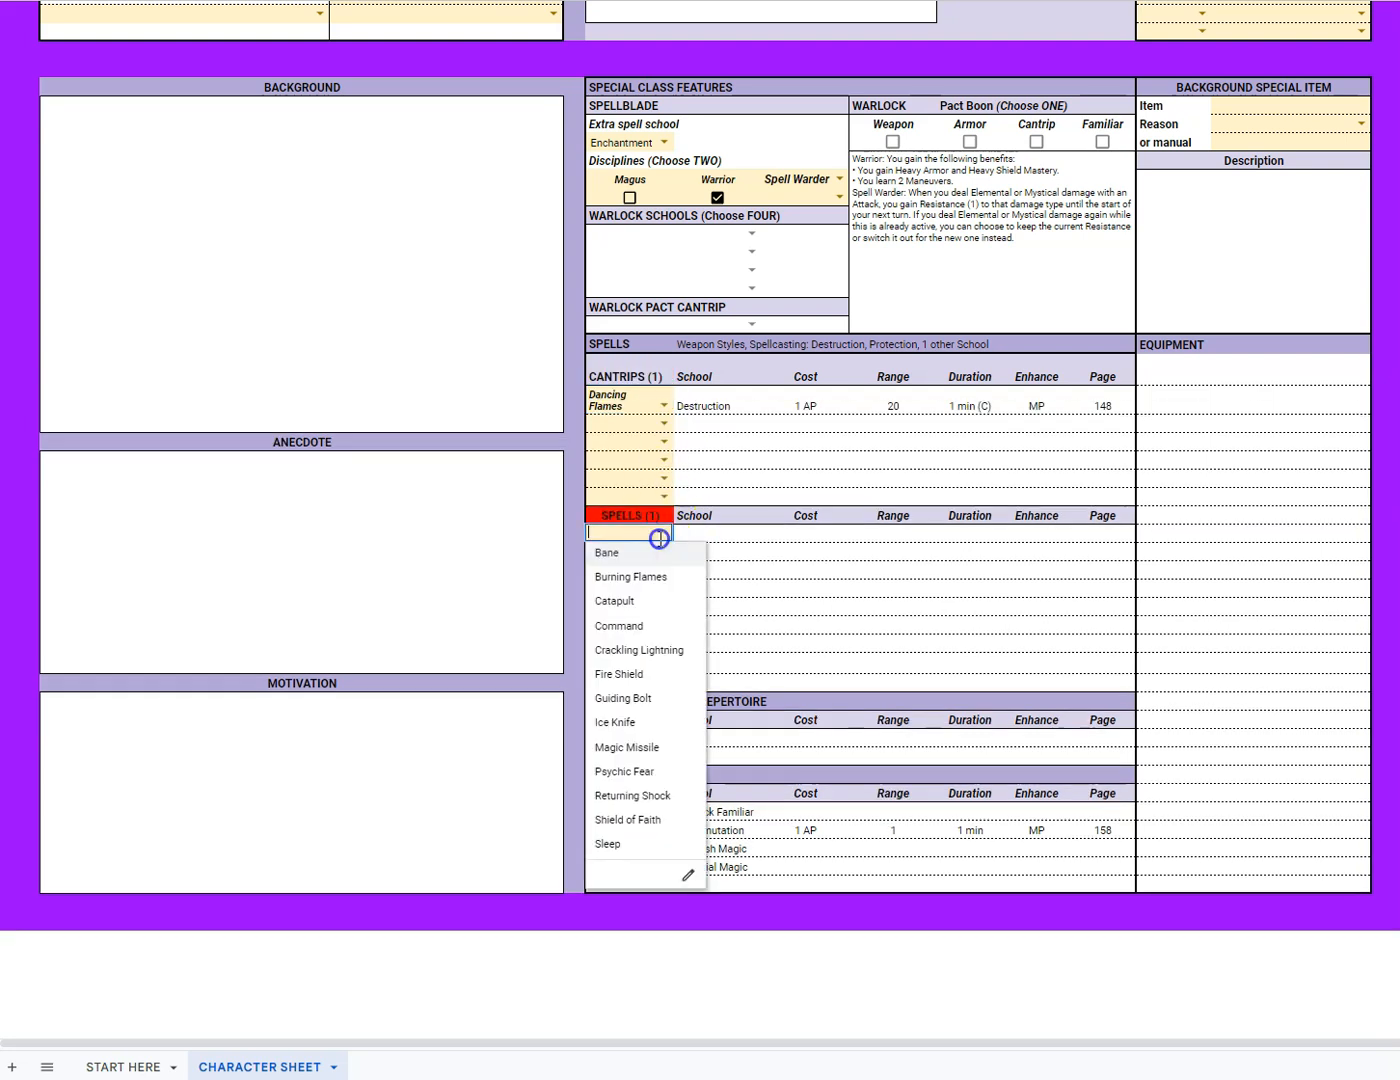
pyautogui.click(660, 704)
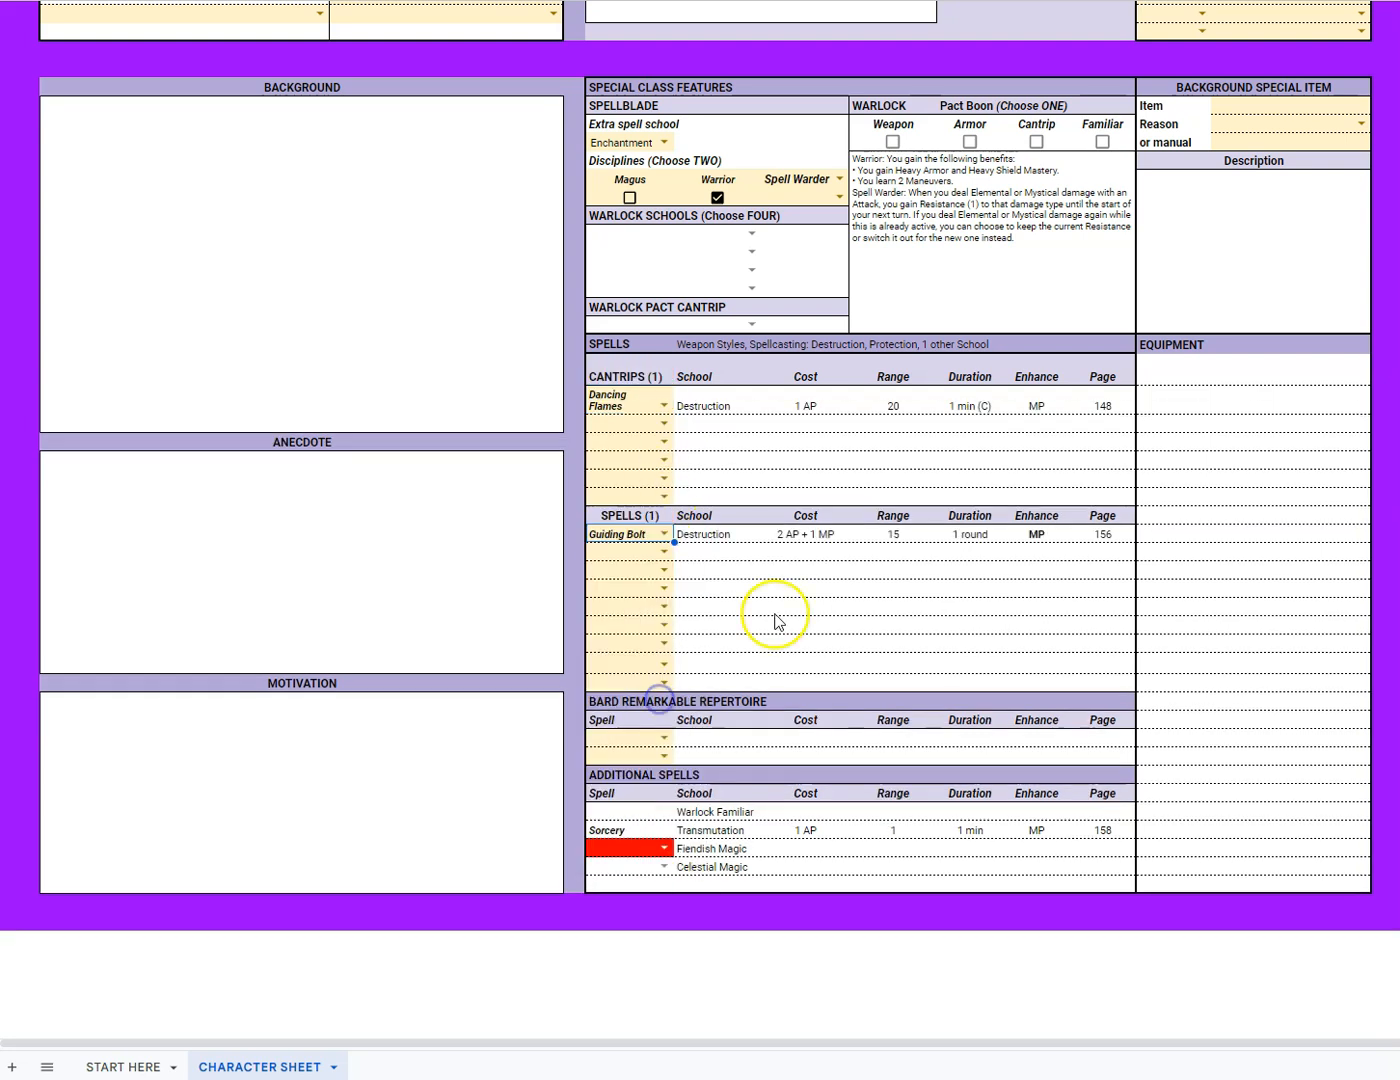
# - Choose Command as the Fiendish Magic spell in the additional spells section
pyautogui.scroll(-2, 776, 616)
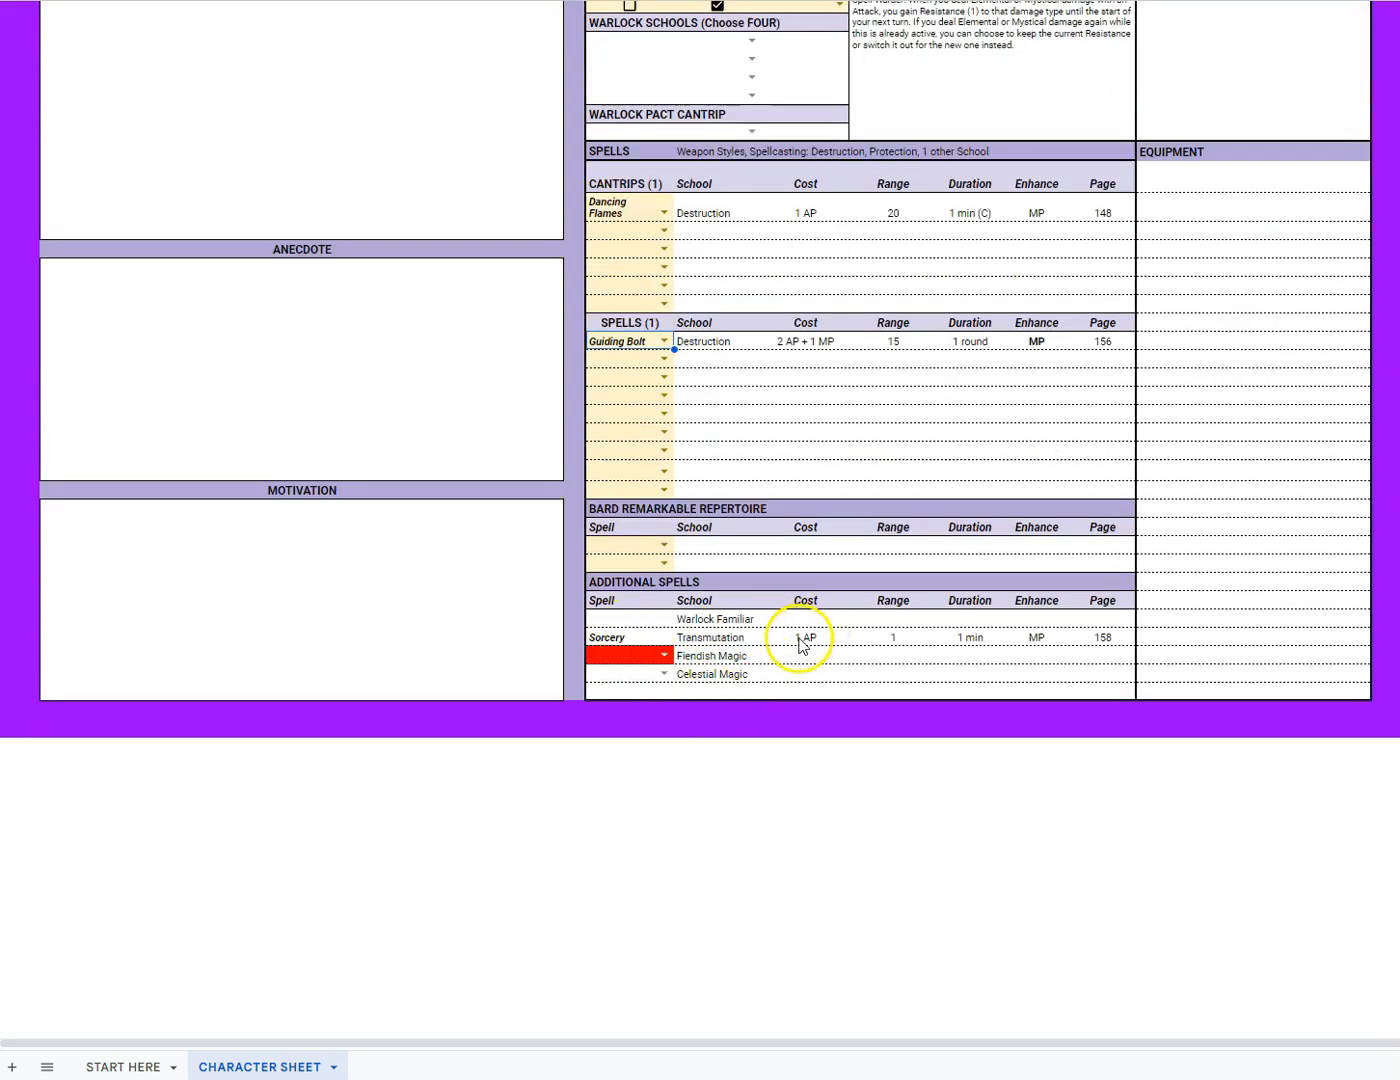
pyautogui.click(663, 656)
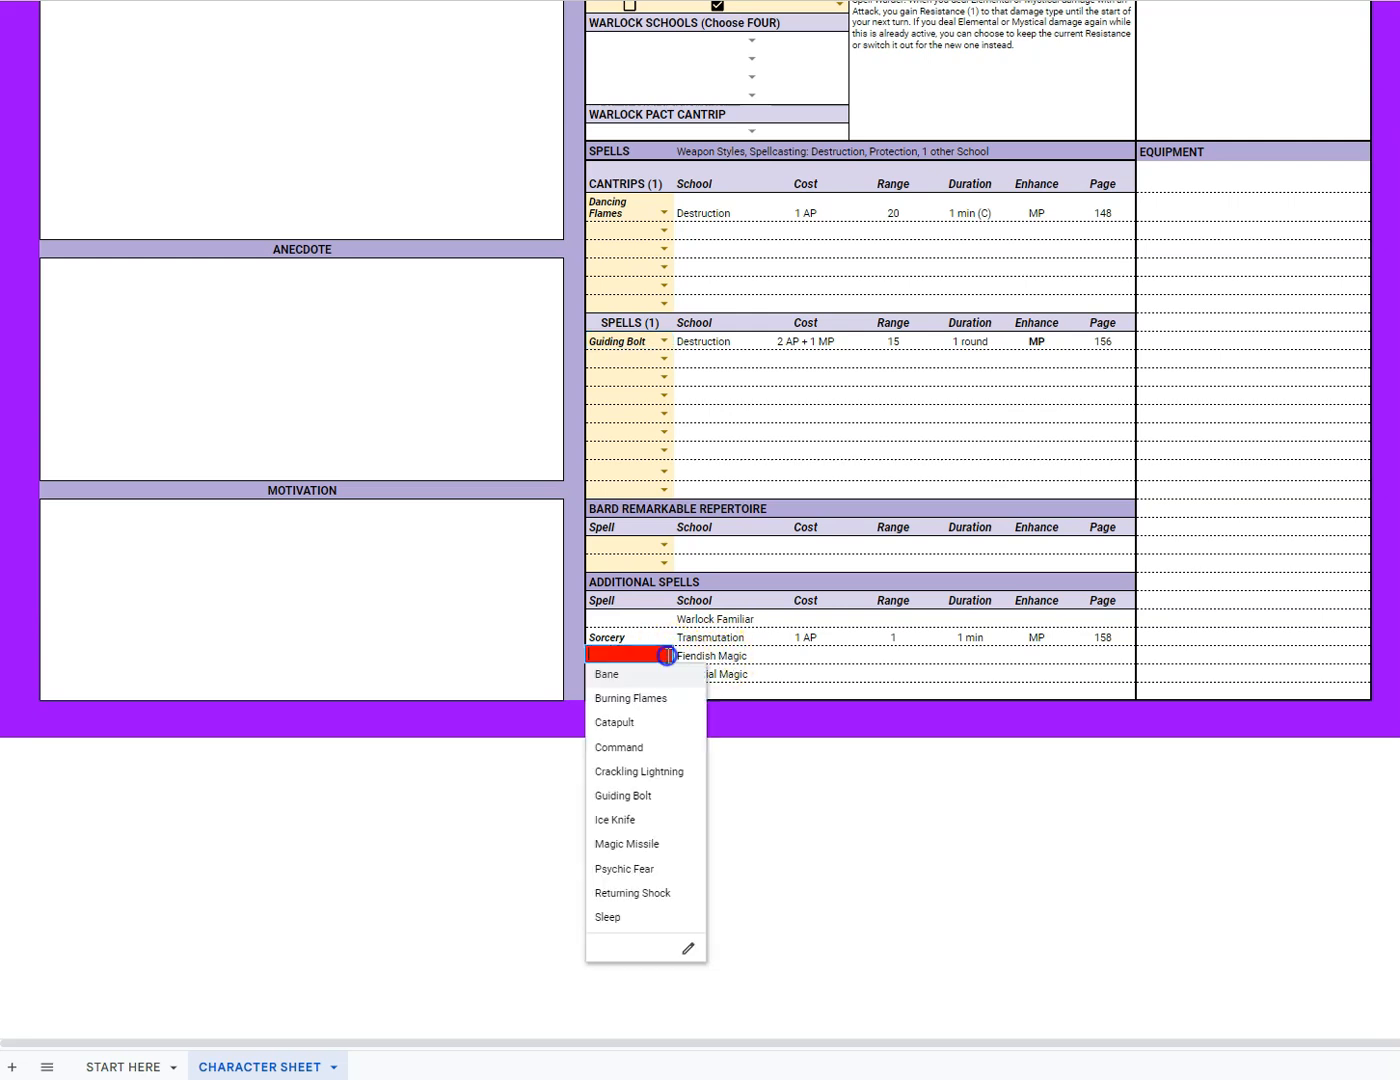
pyautogui.click(659, 752)
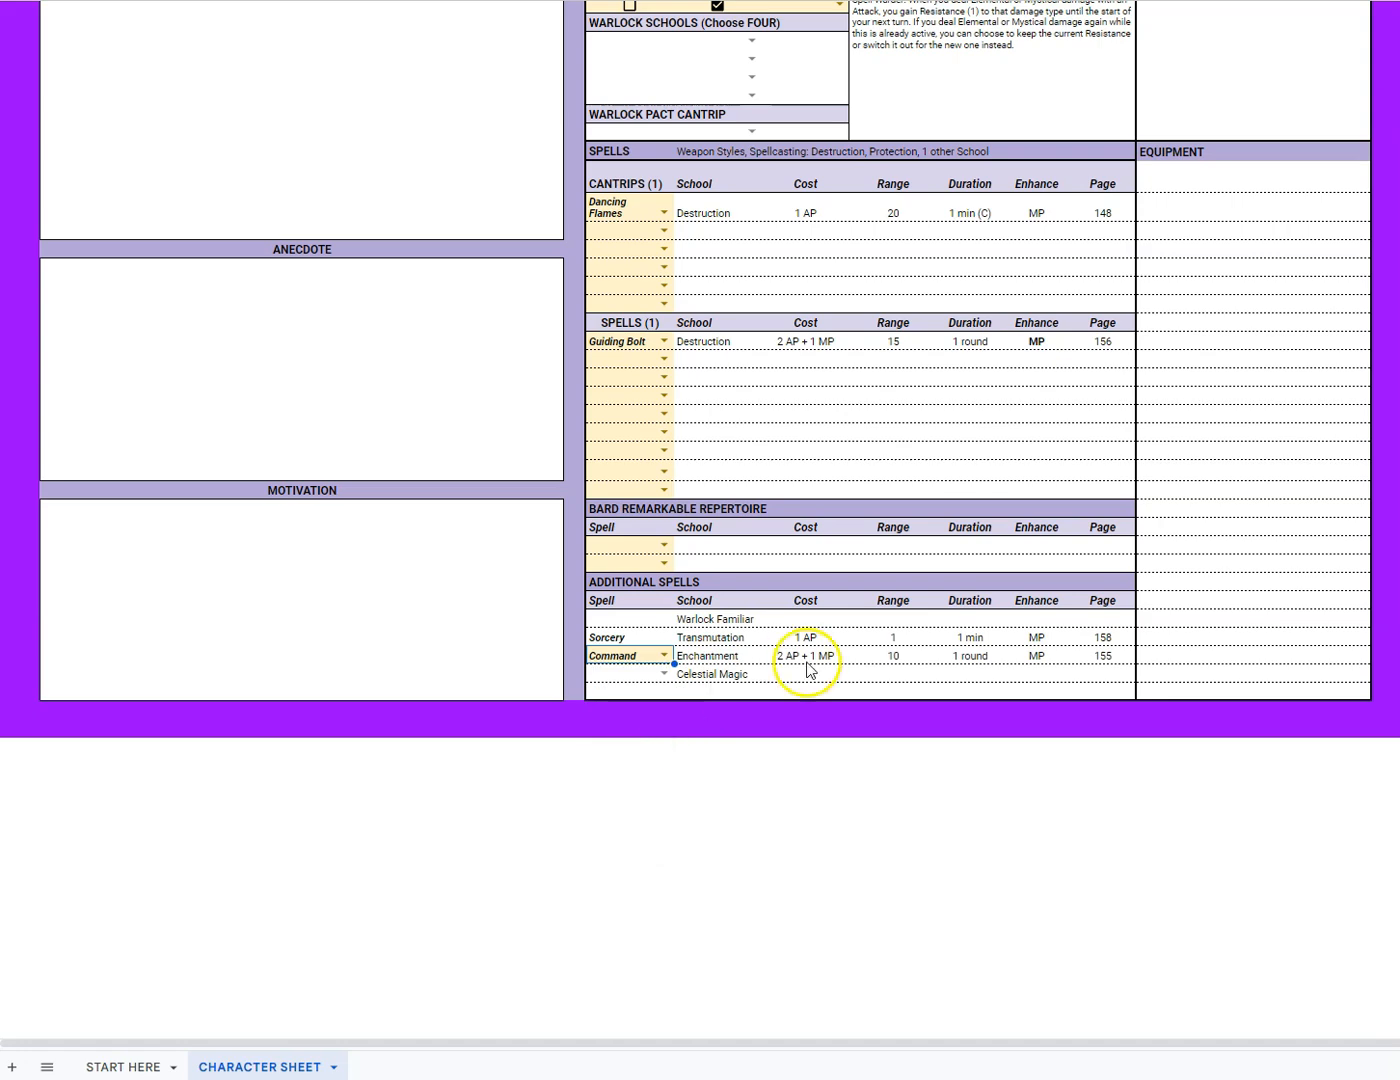
# - Add the Takedown grapple manouver and one save manouver in the next two free manouver slots
pyautogui.scroll(4, 808, 668)
pyautogui.scroll(8, 808, 668)
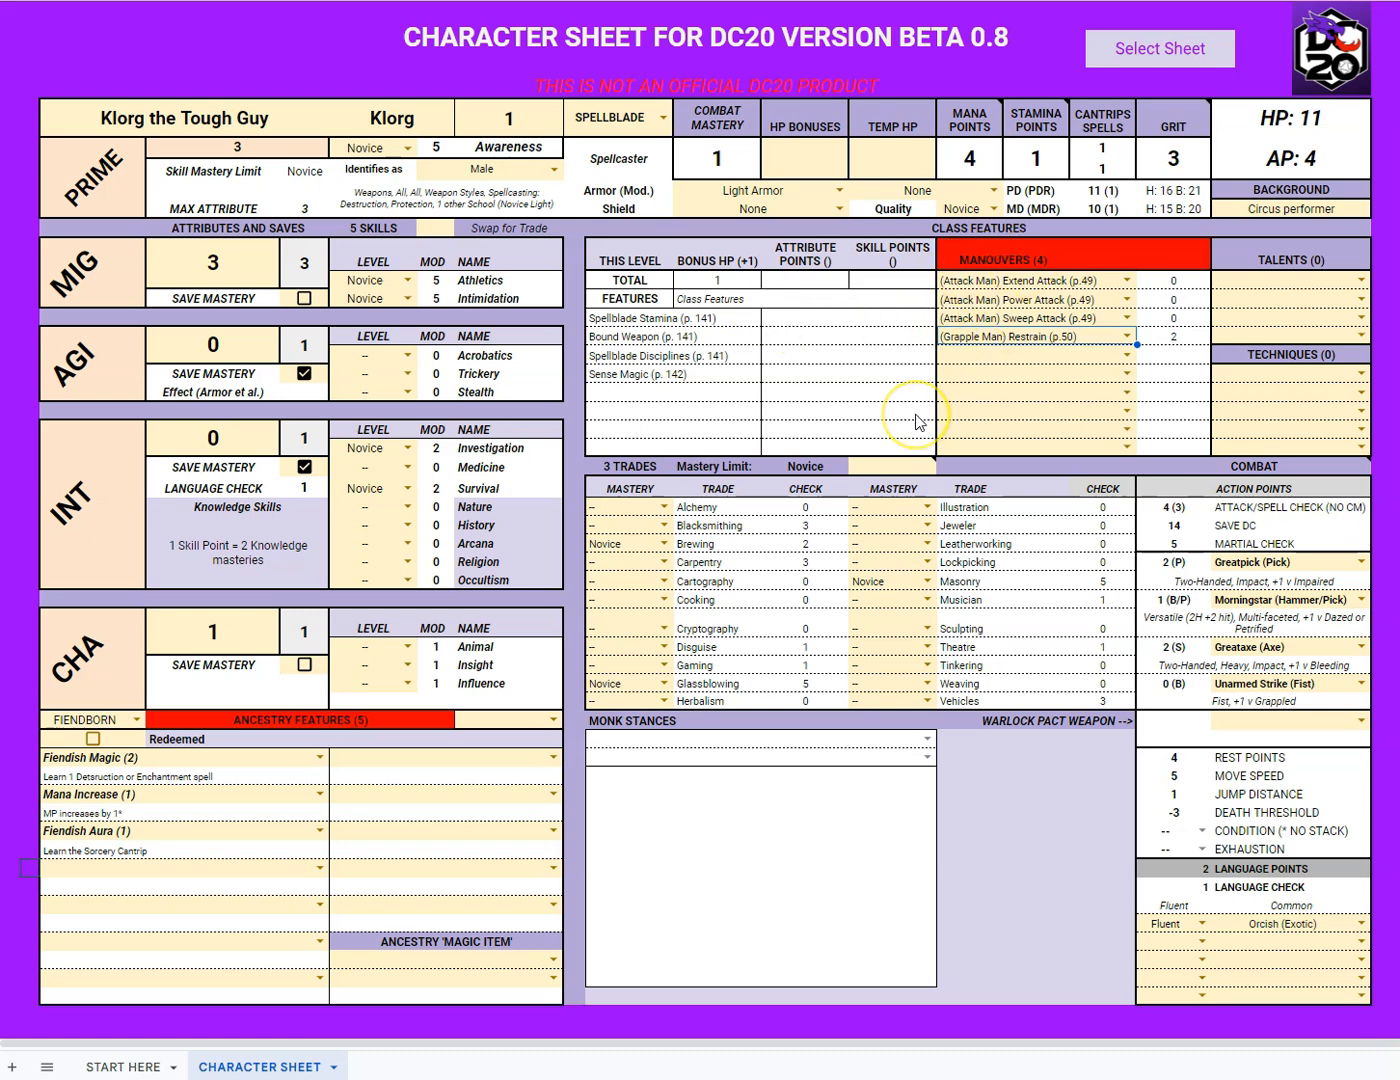
pyautogui.scroll(-7, 918, 423)
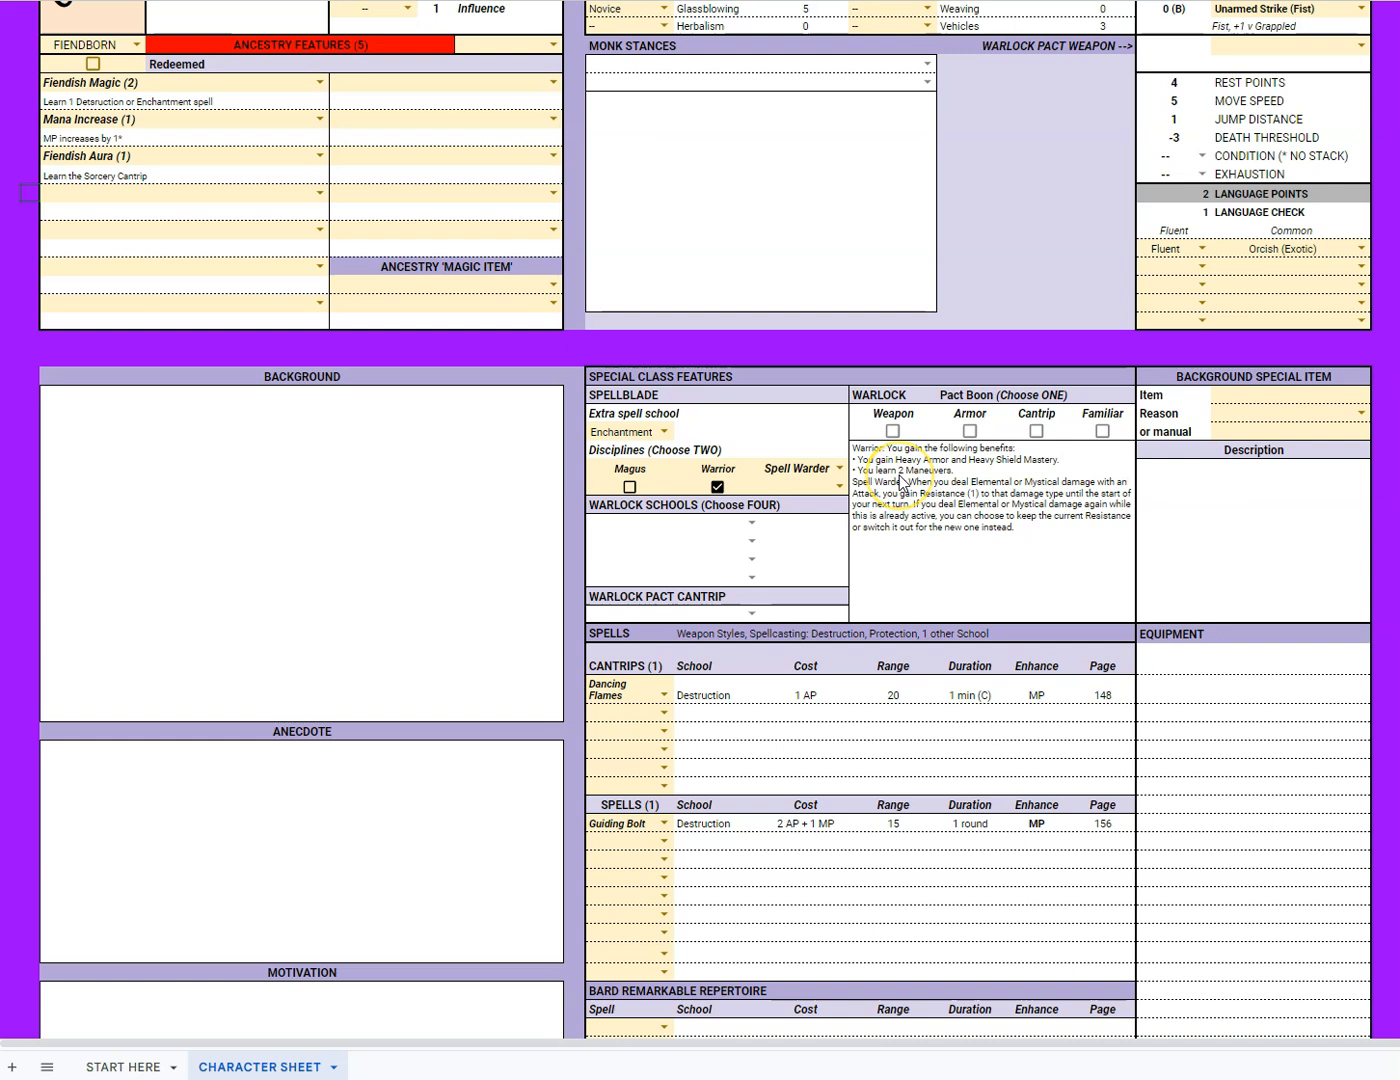
pyautogui.scroll(7, 899, 475)
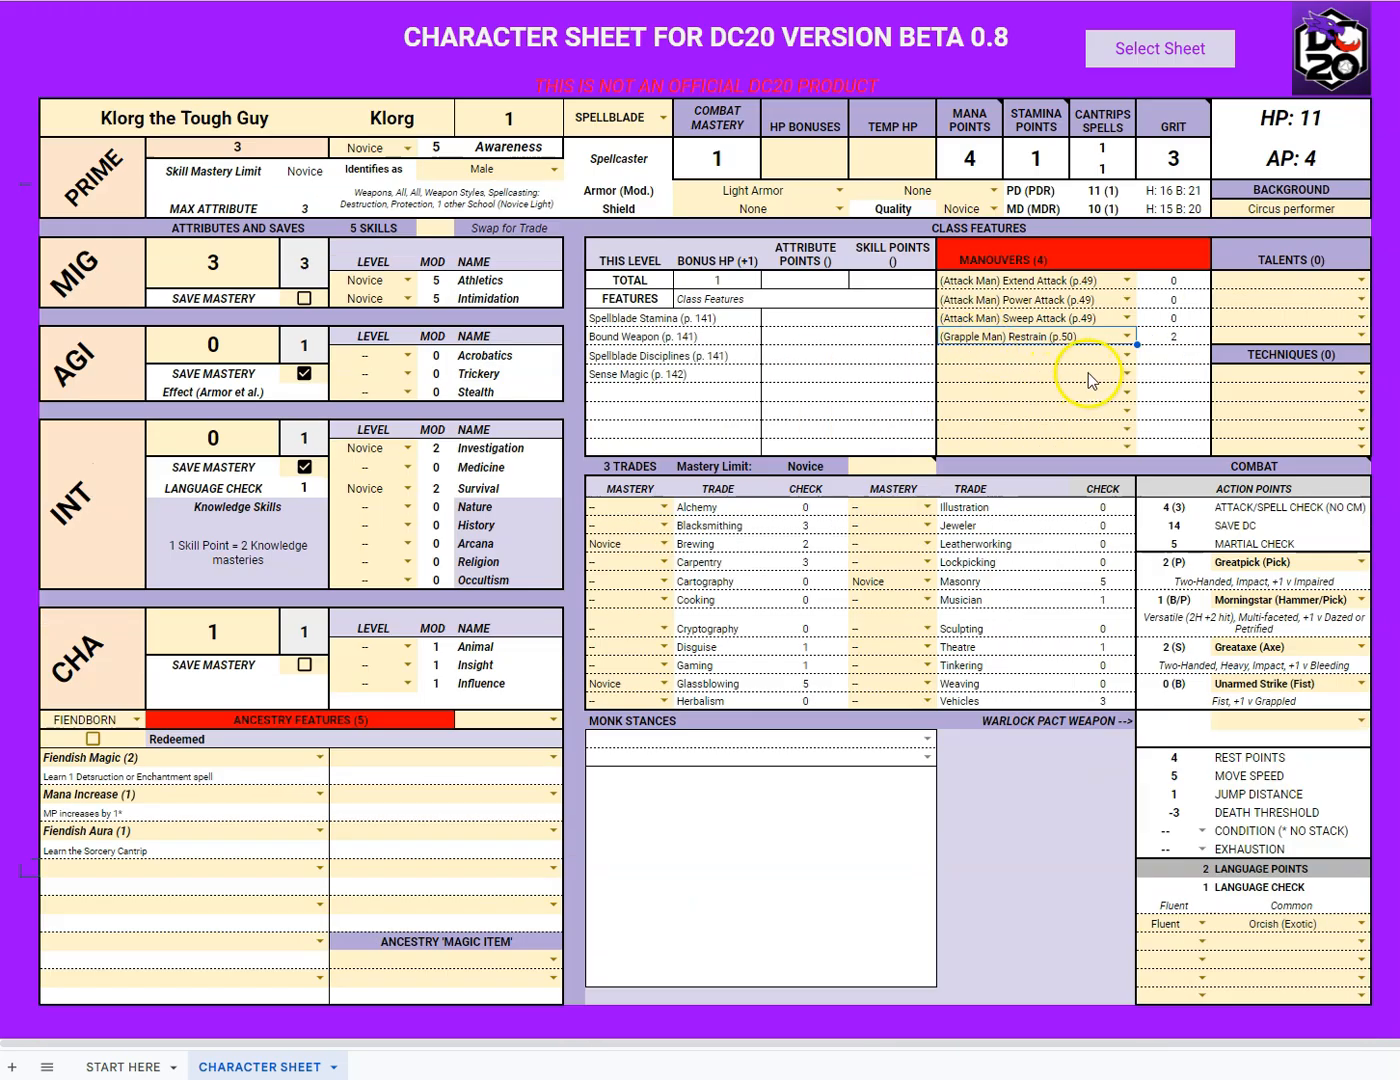
pyautogui.click(1130, 355)
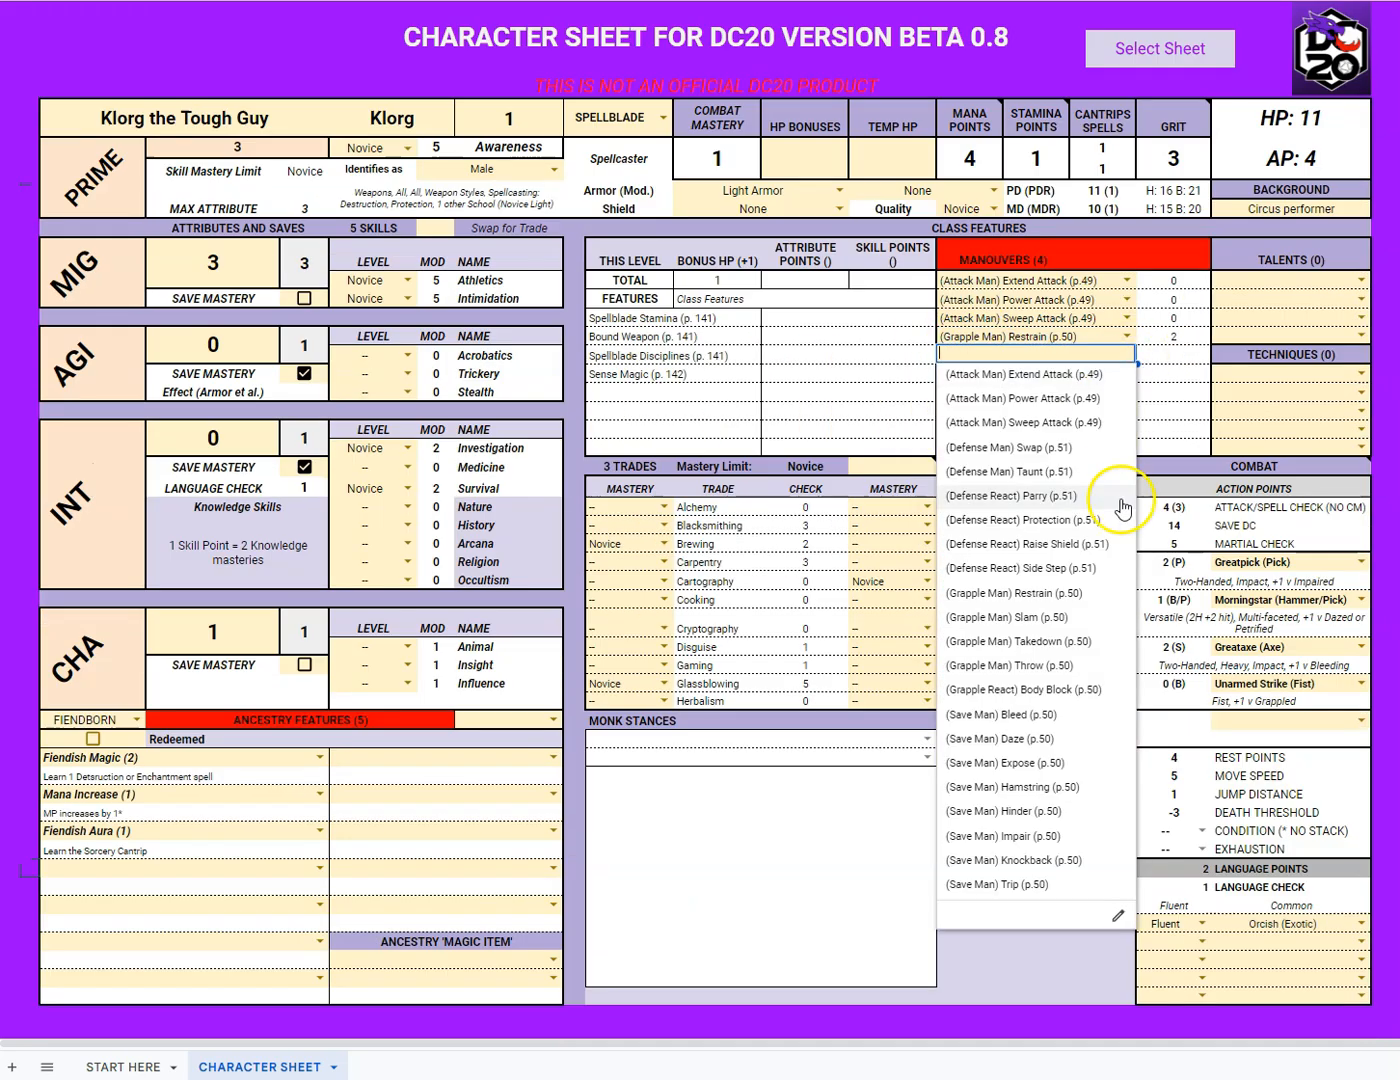
pyautogui.click(1034, 651)
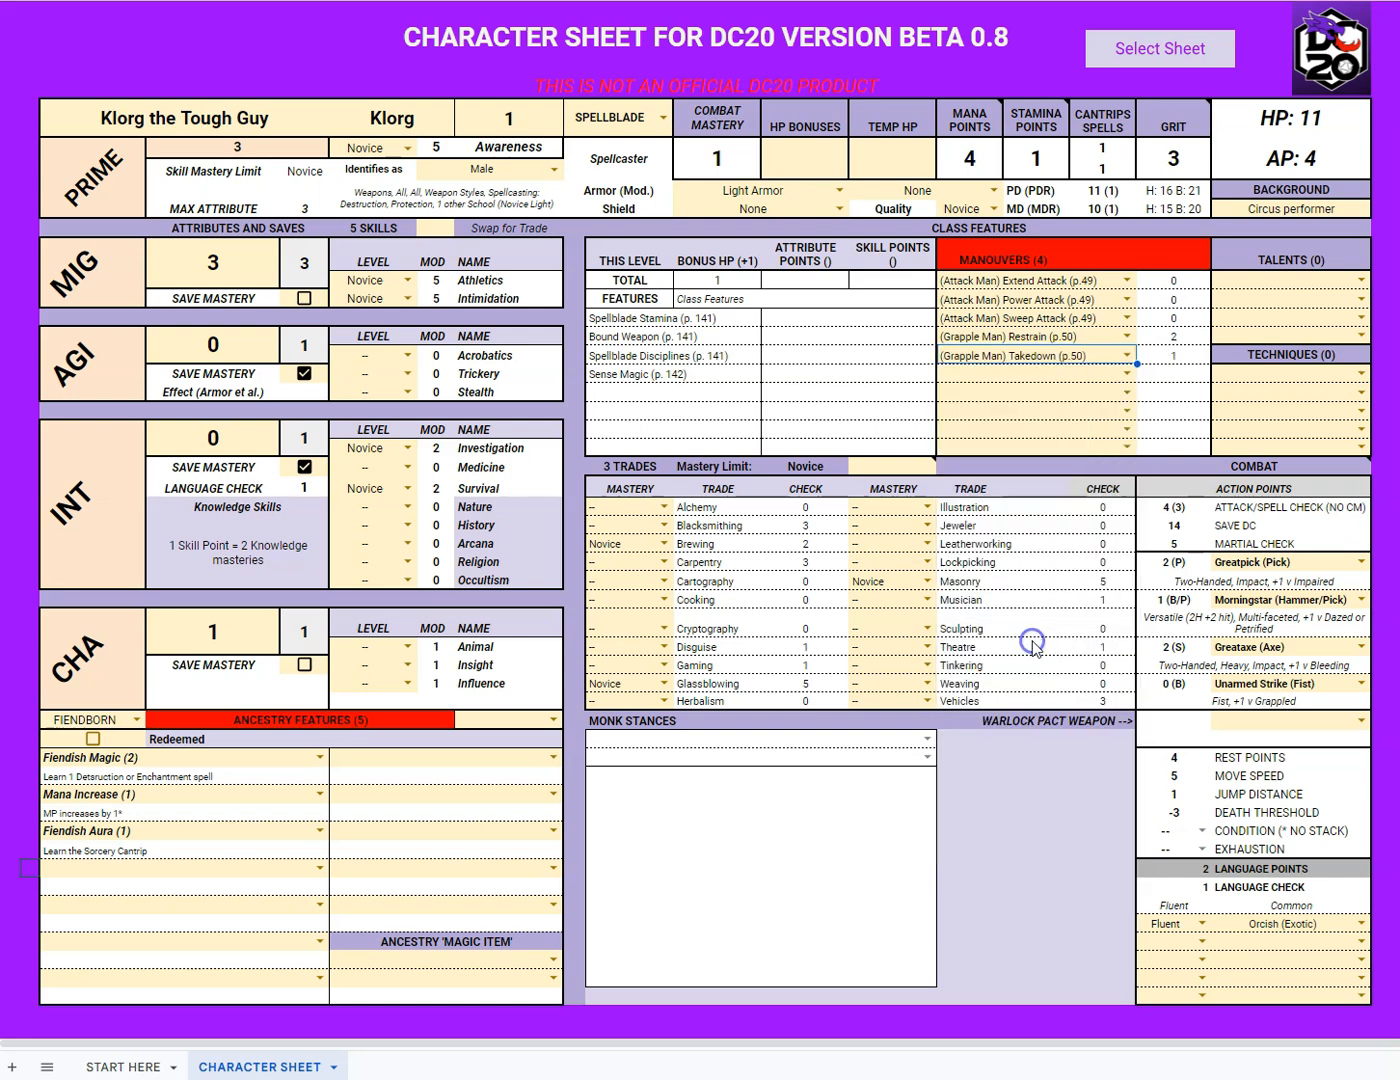
pyautogui.click(1123, 374)
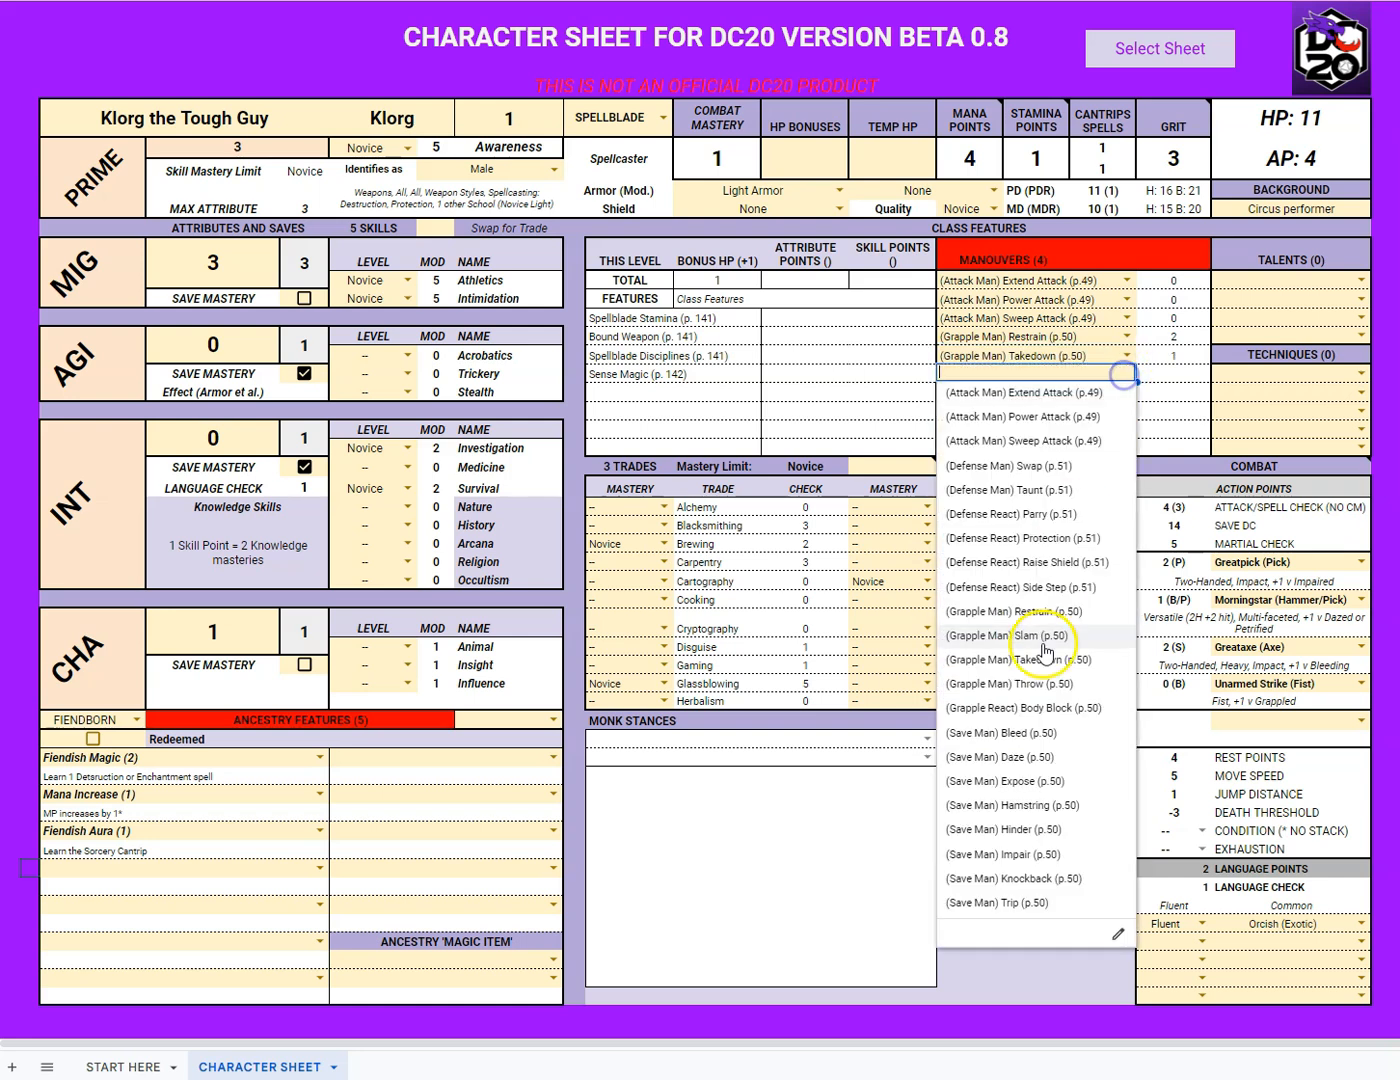
pyautogui.click(1013, 799)
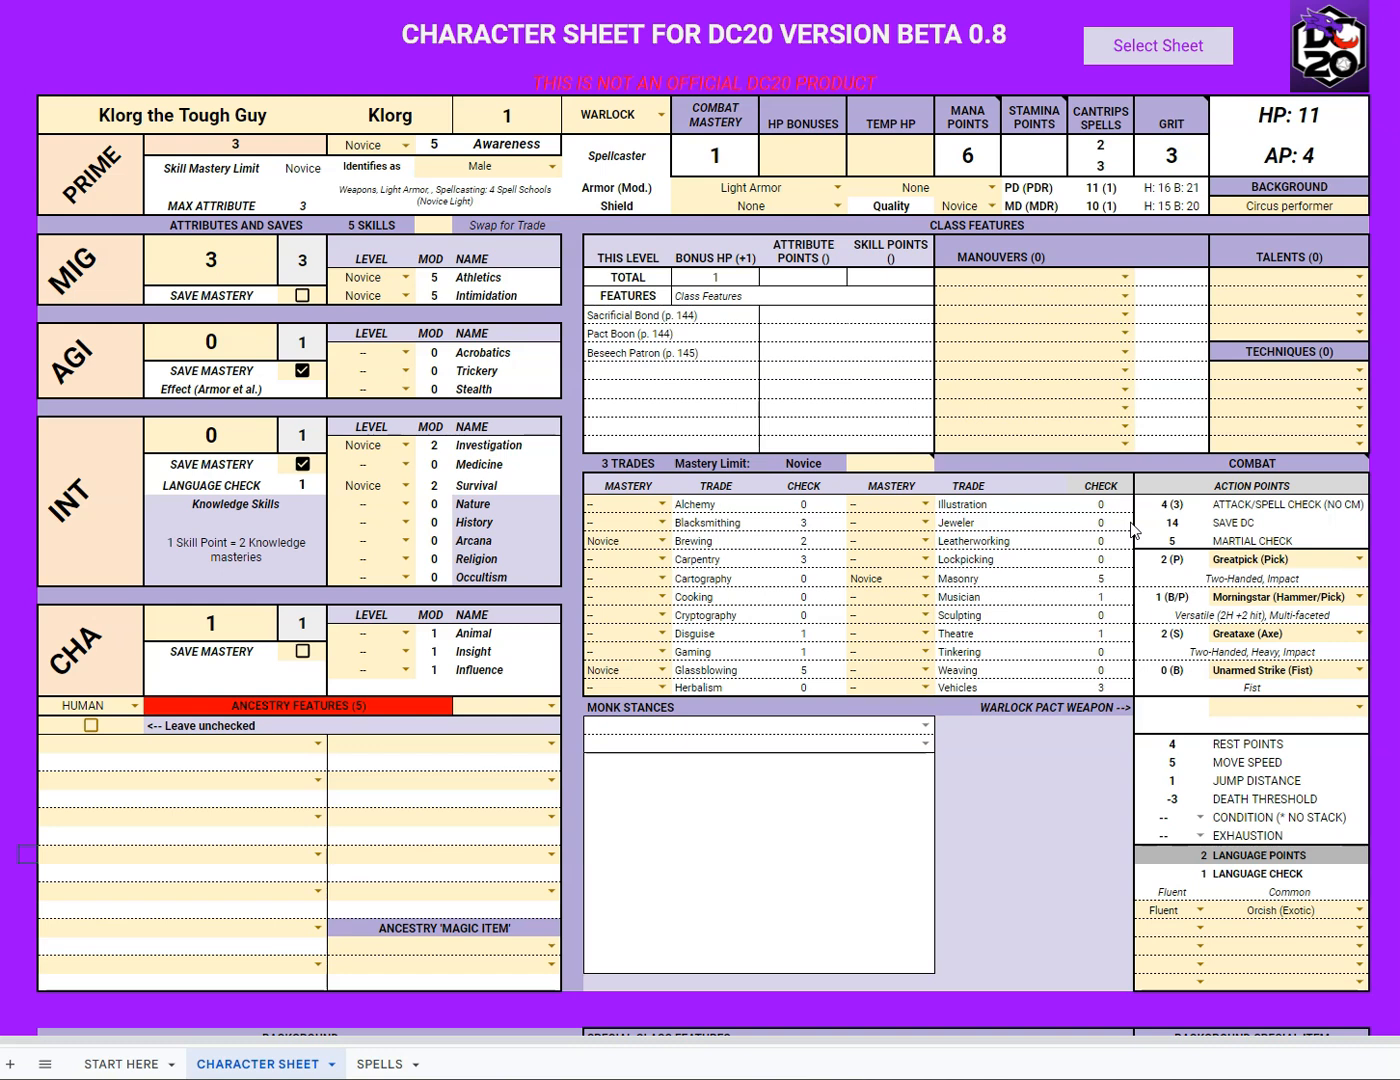
# - Set the four Warlock schools to Divination, Illusion, Necromancy and Protection in the special class features
pyautogui.scroll(-6, 1133, 531)
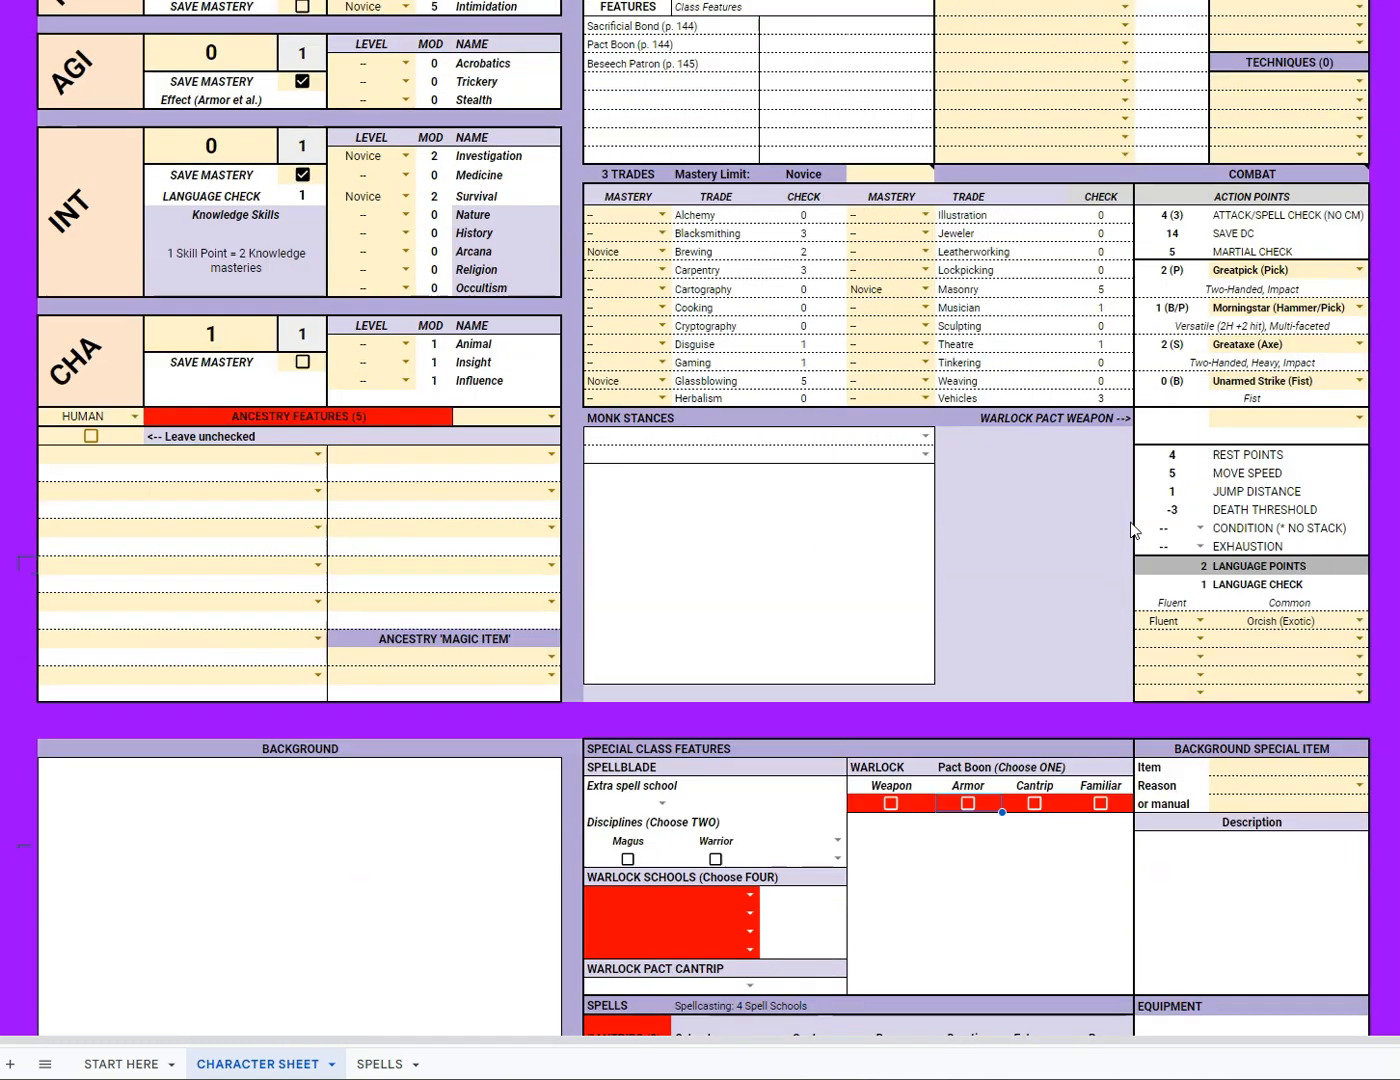
pyautogui.scroll(-4, 1134, 531)
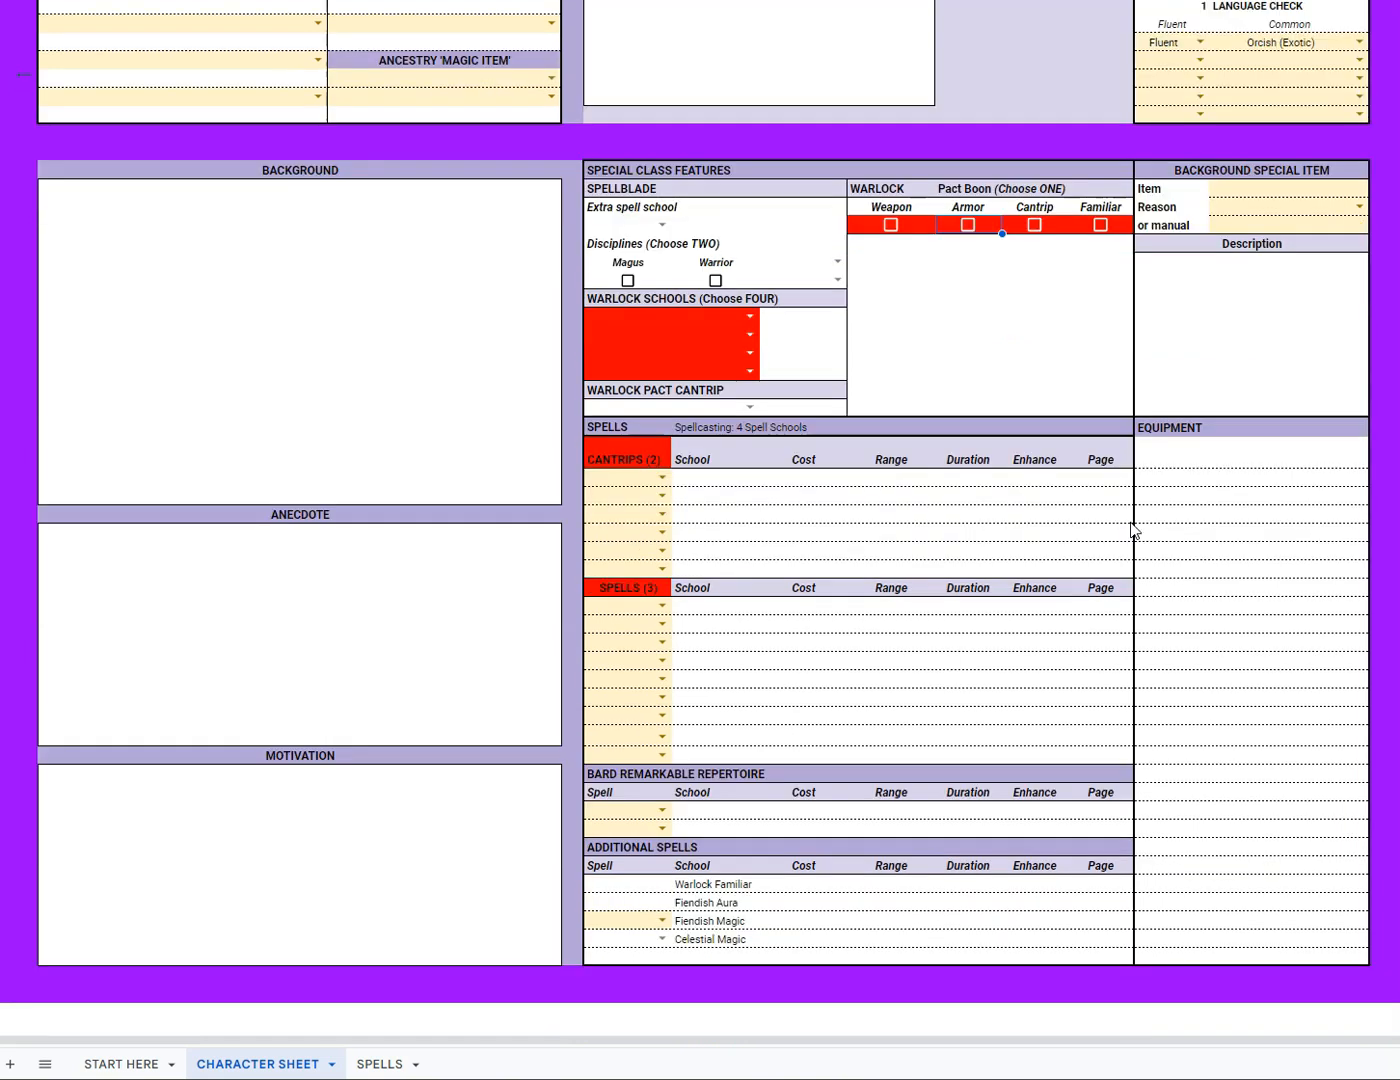
pyautogui.scroll(1, 1134, 531)
pyautogui.click(750, 318)
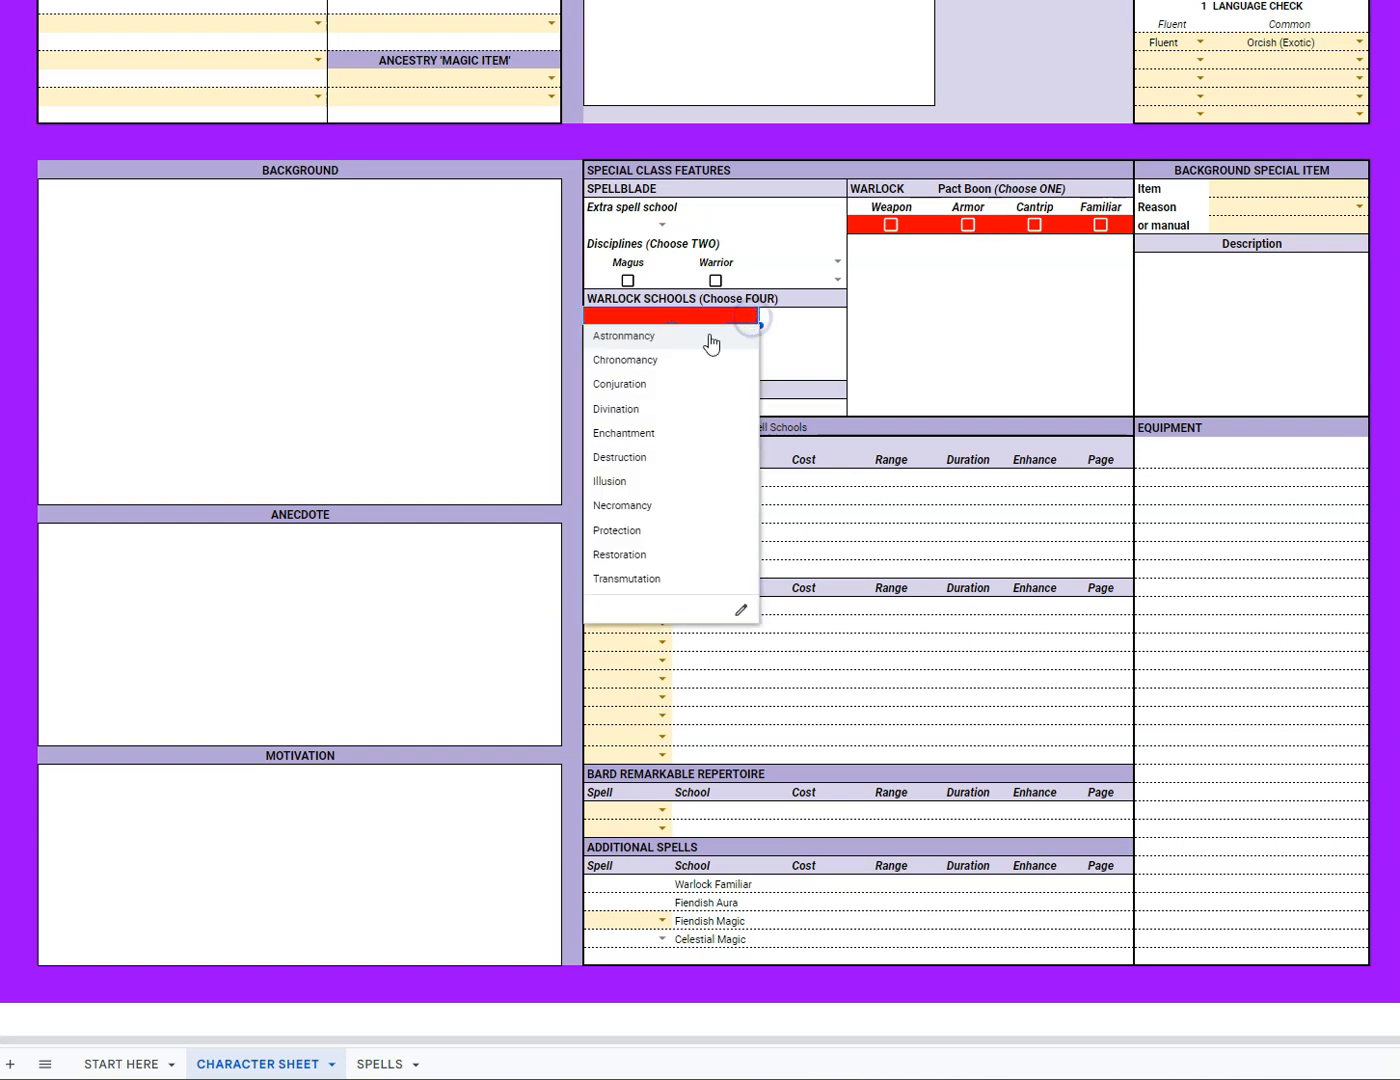
pyautogui.click(666, 409)
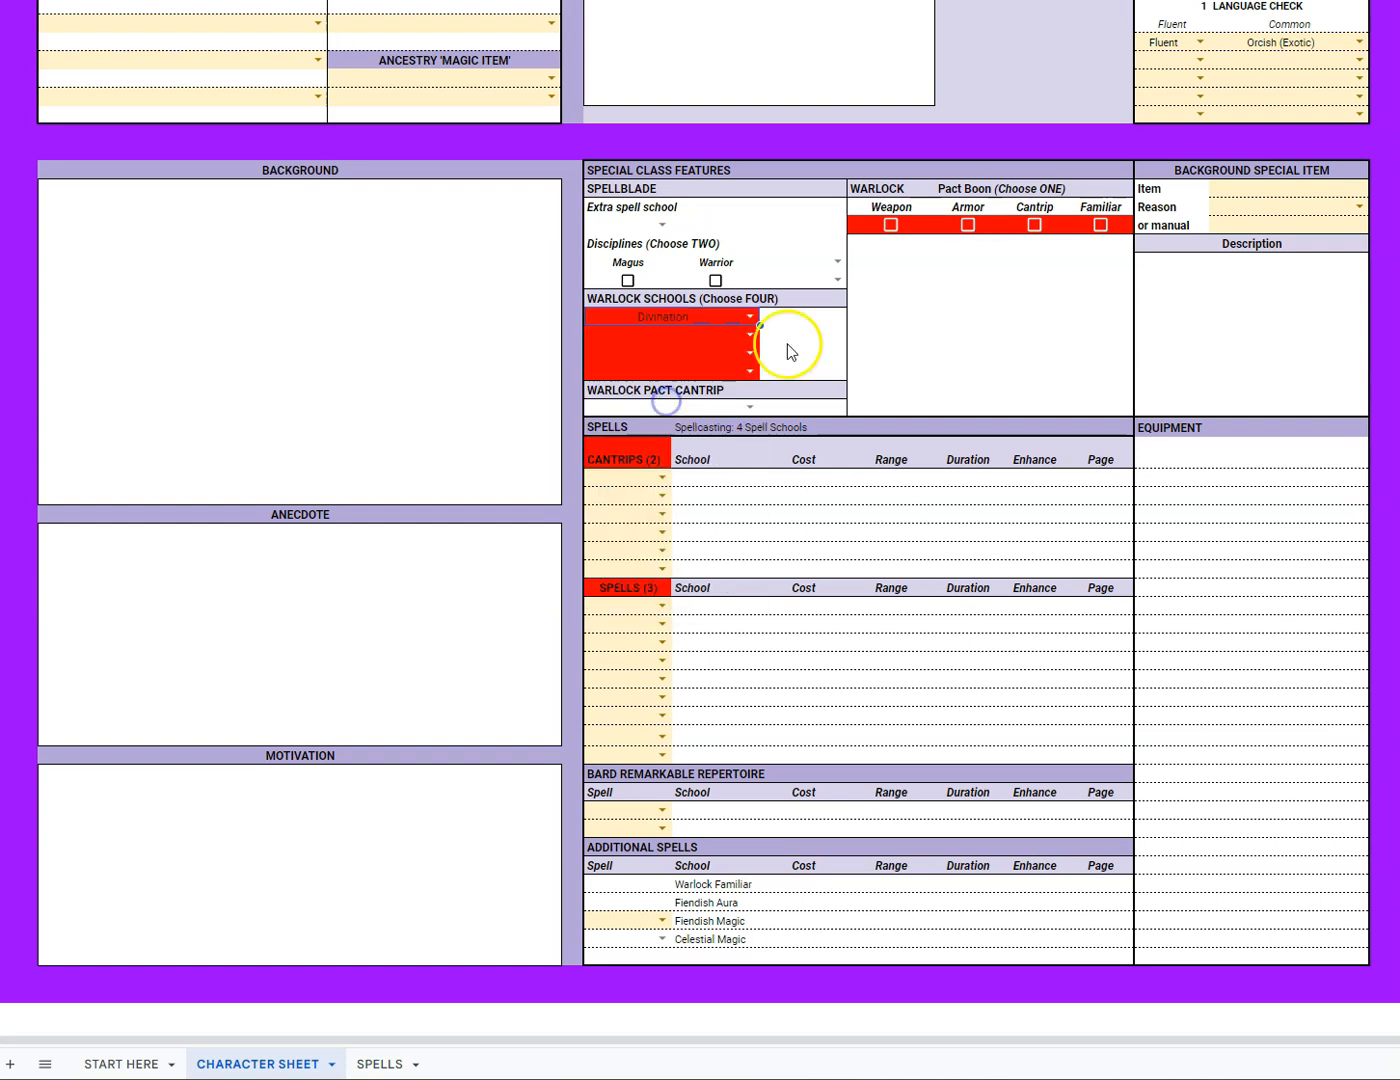
pyautogui.click(748, 332)
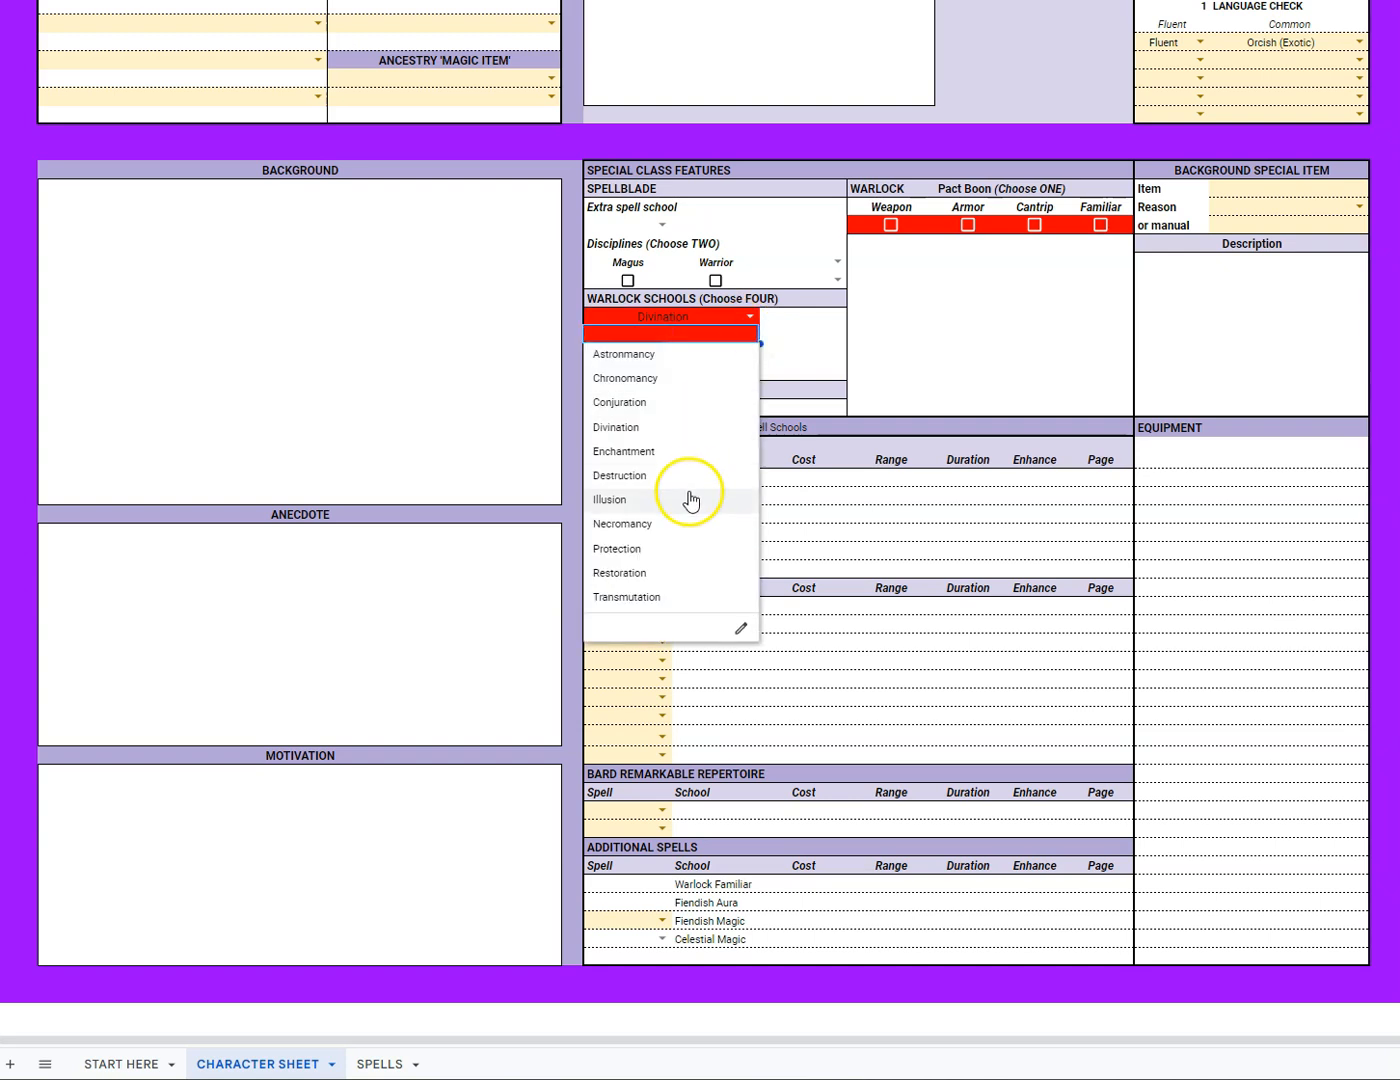
pyautogui.click(690, 494)
pyautogui.click(748, 353)
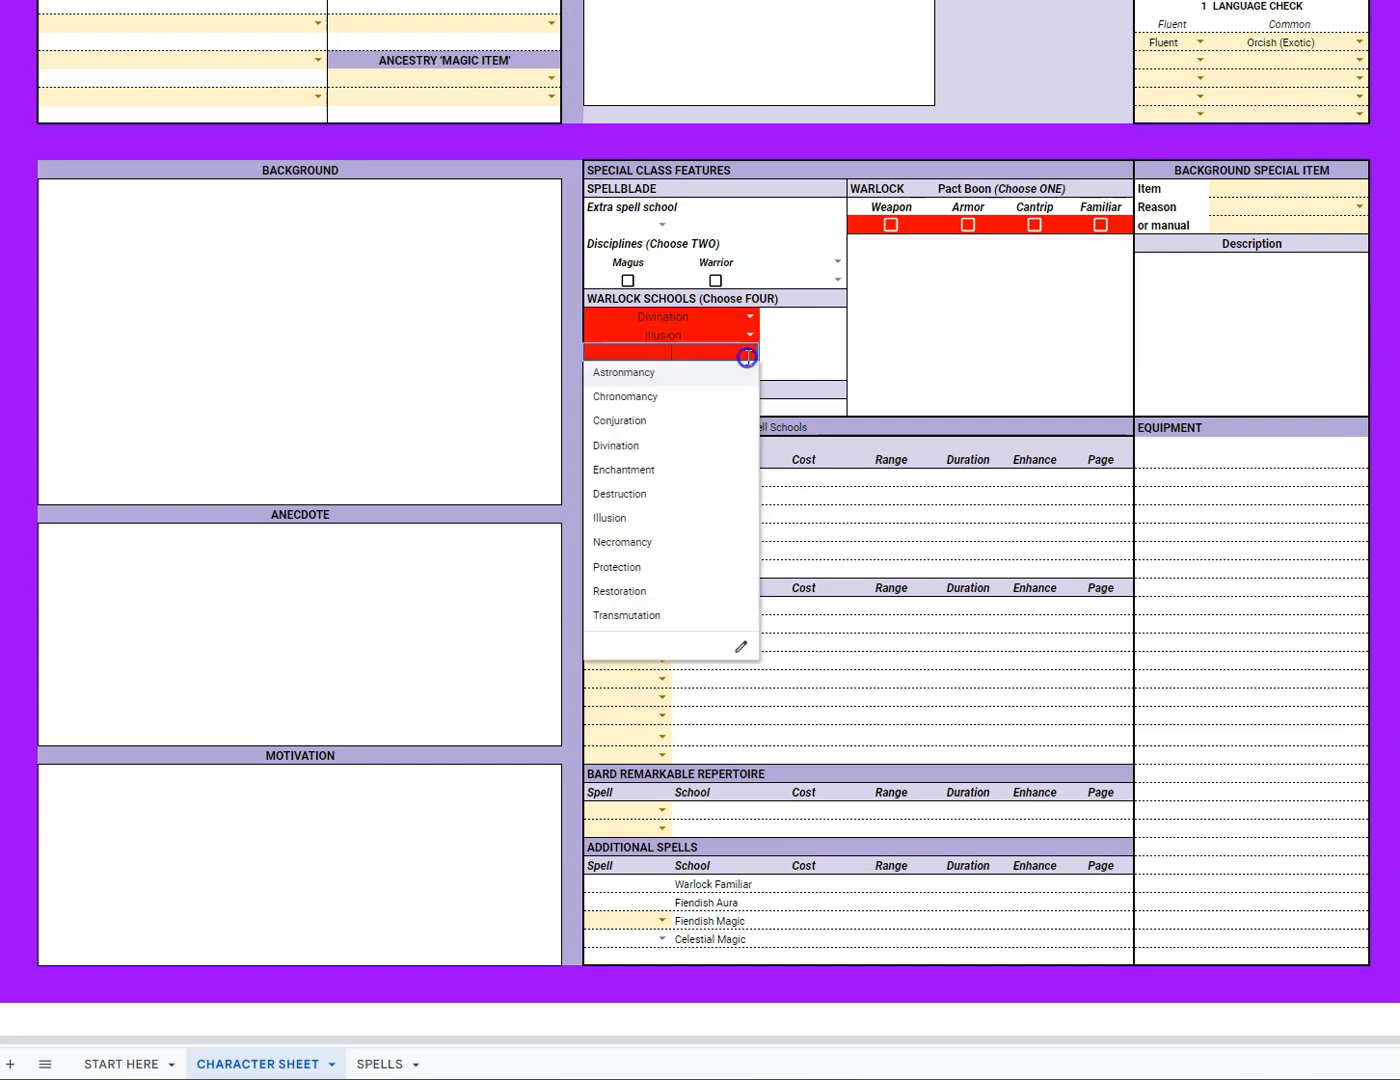
pyautogui.click(694, 555)
pyautogui.click(750, 371)
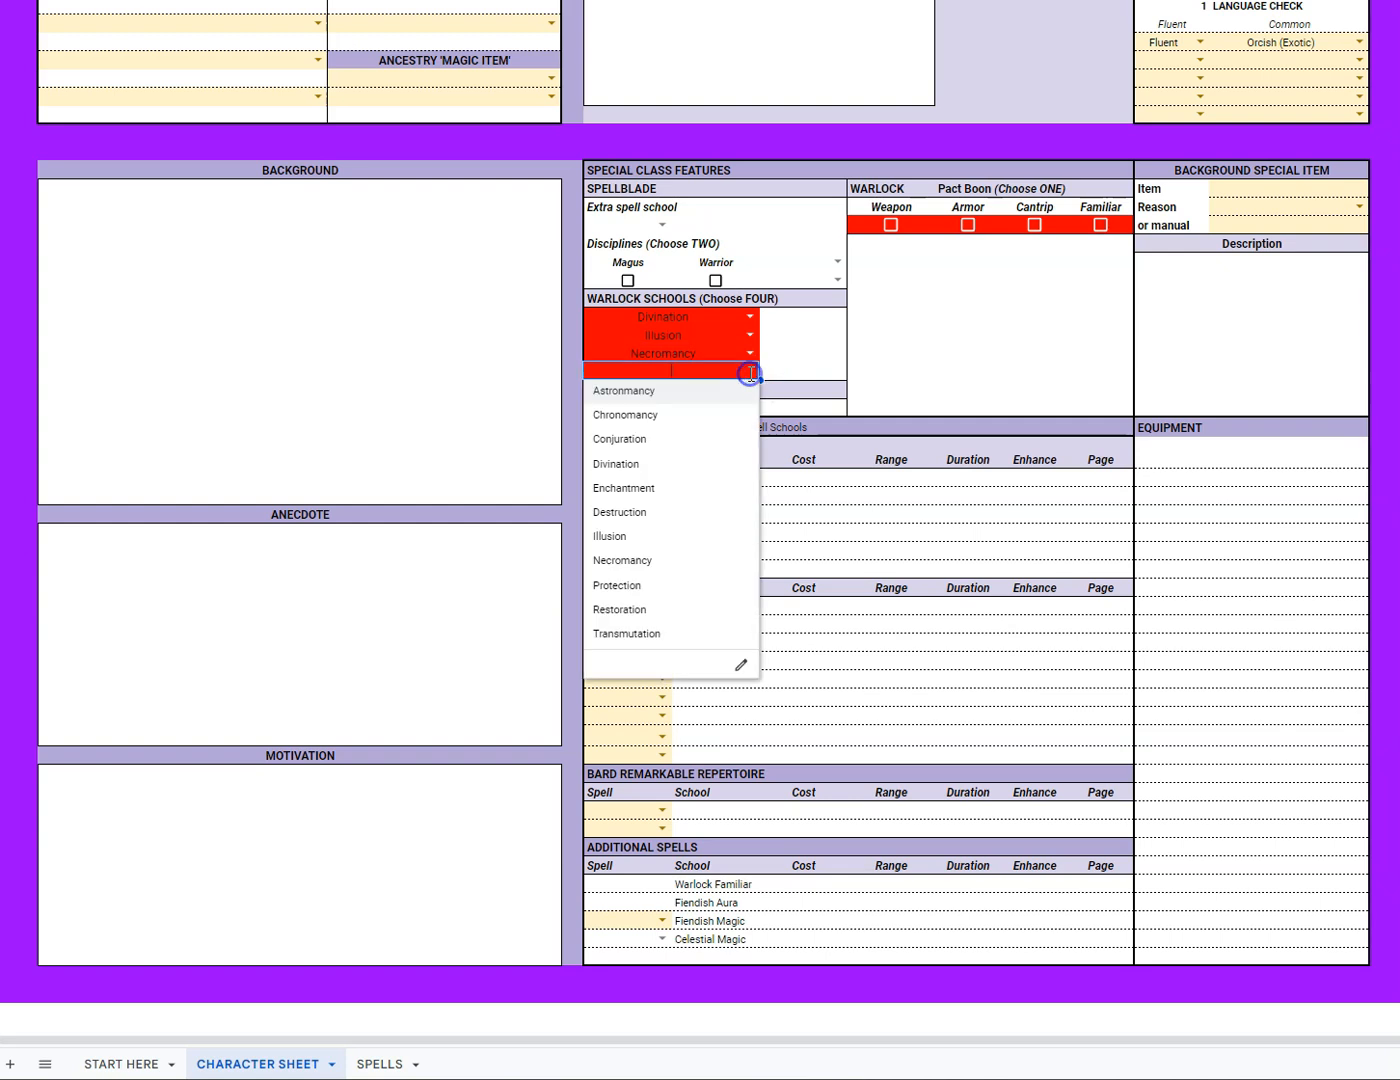
pyautogui.click(695, 587)
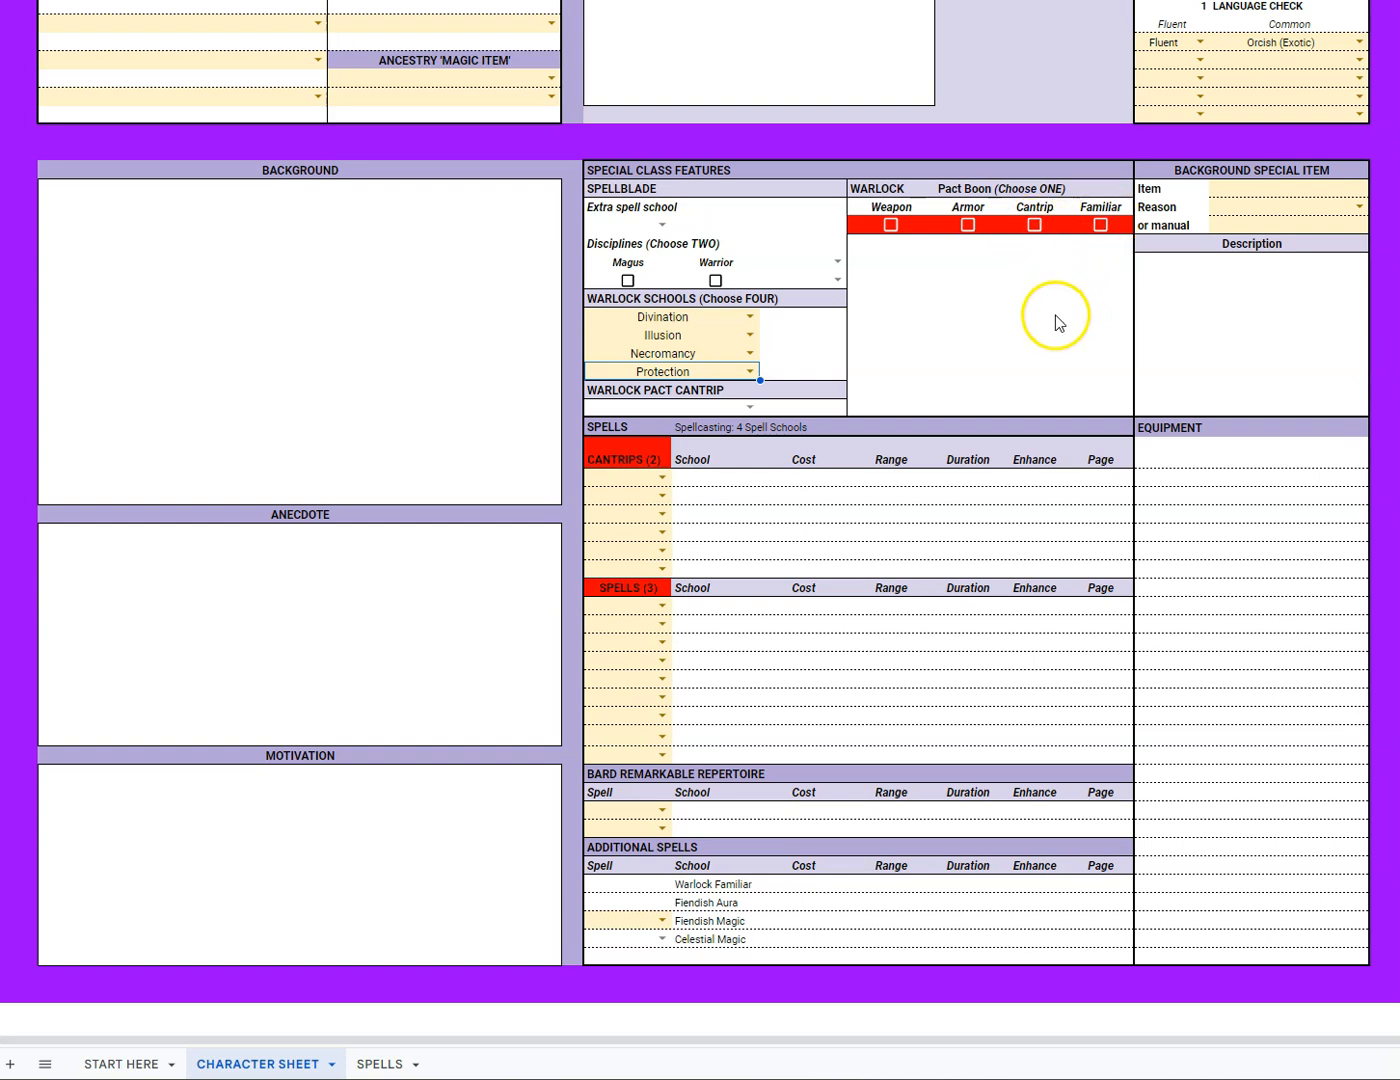
# - Choose Weapon as the Warlock's Pact Boon and set Greataxe (Axe) as the pact weapon
pyautogui.click(891, 225)
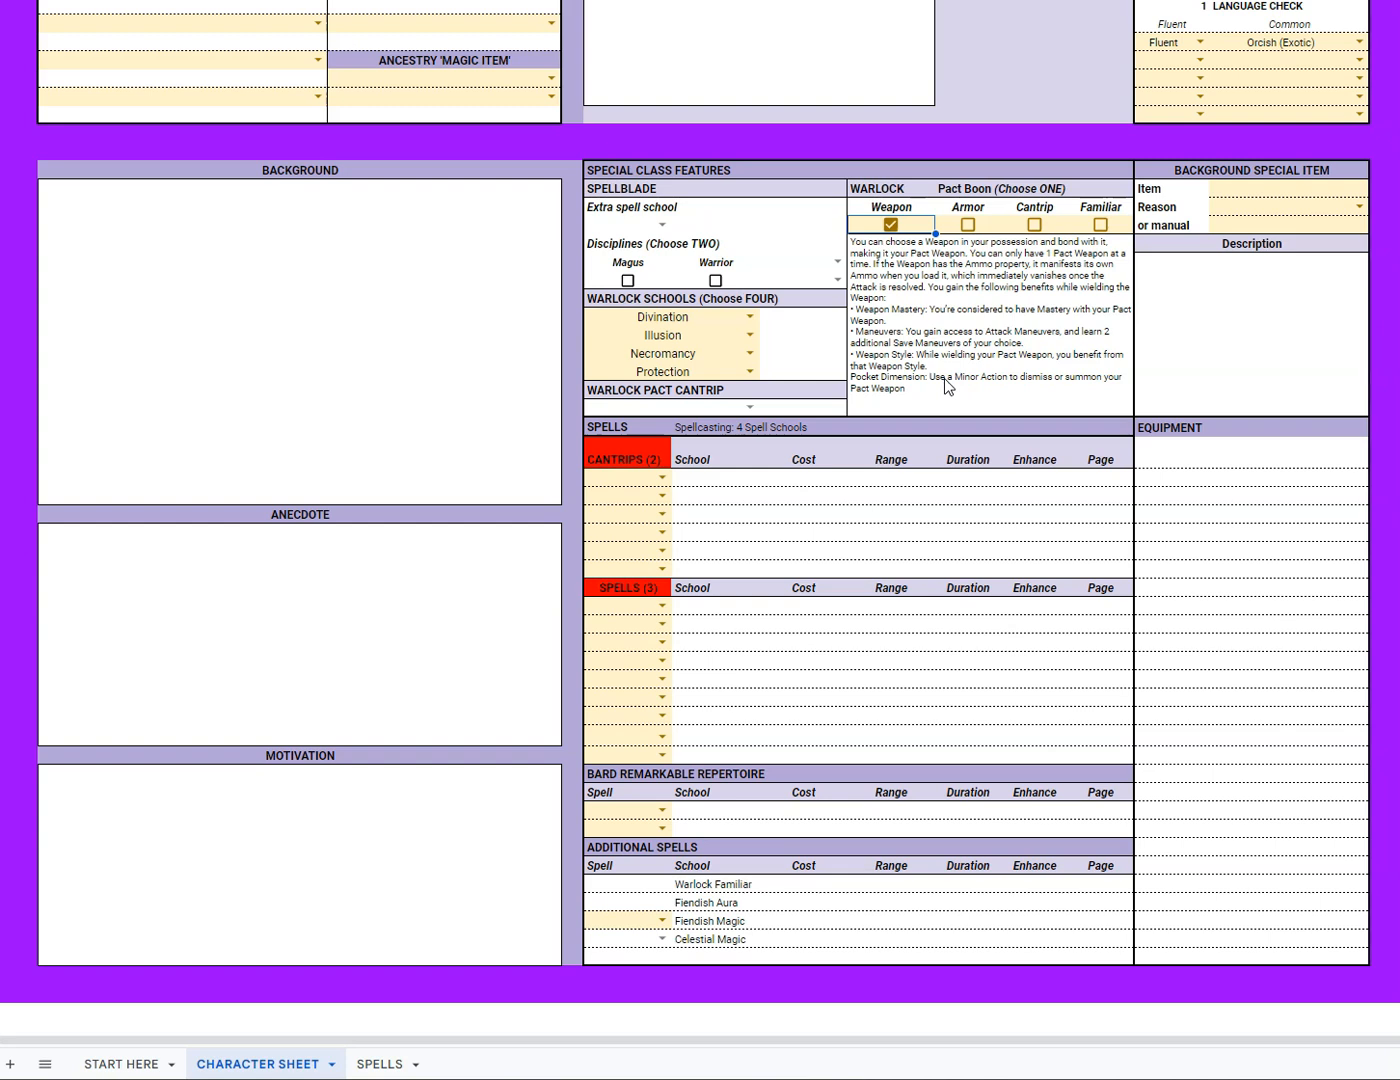
pyautogui.scroll(5, 944, 378)
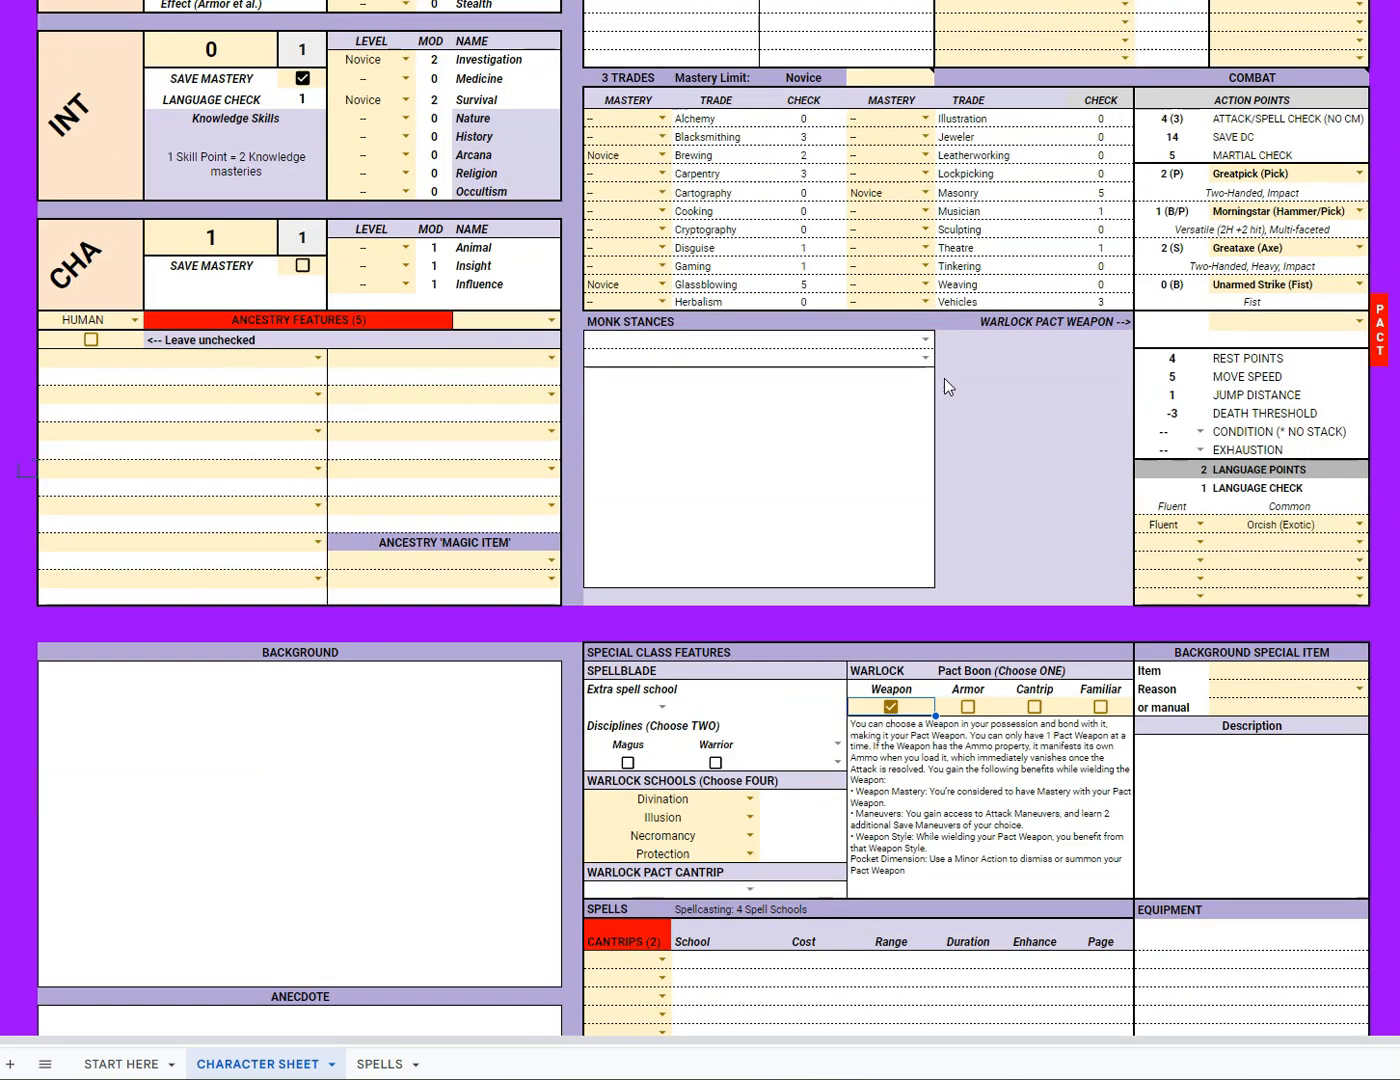
pyautogui.click(1359, 321)
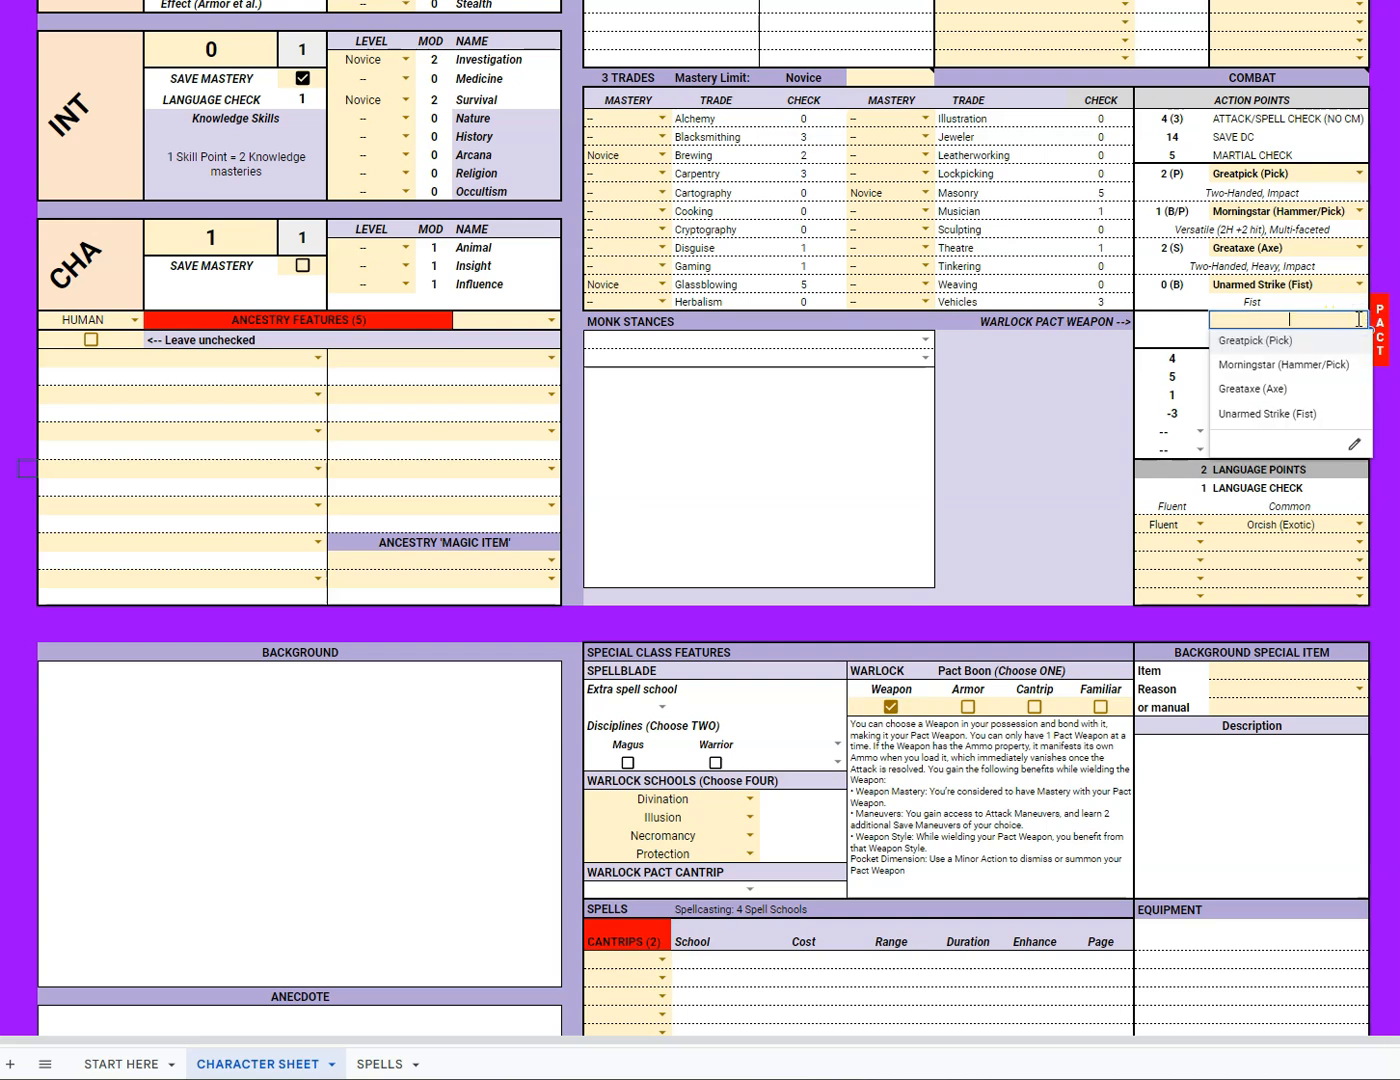
pyautogui.click(1255, 391)
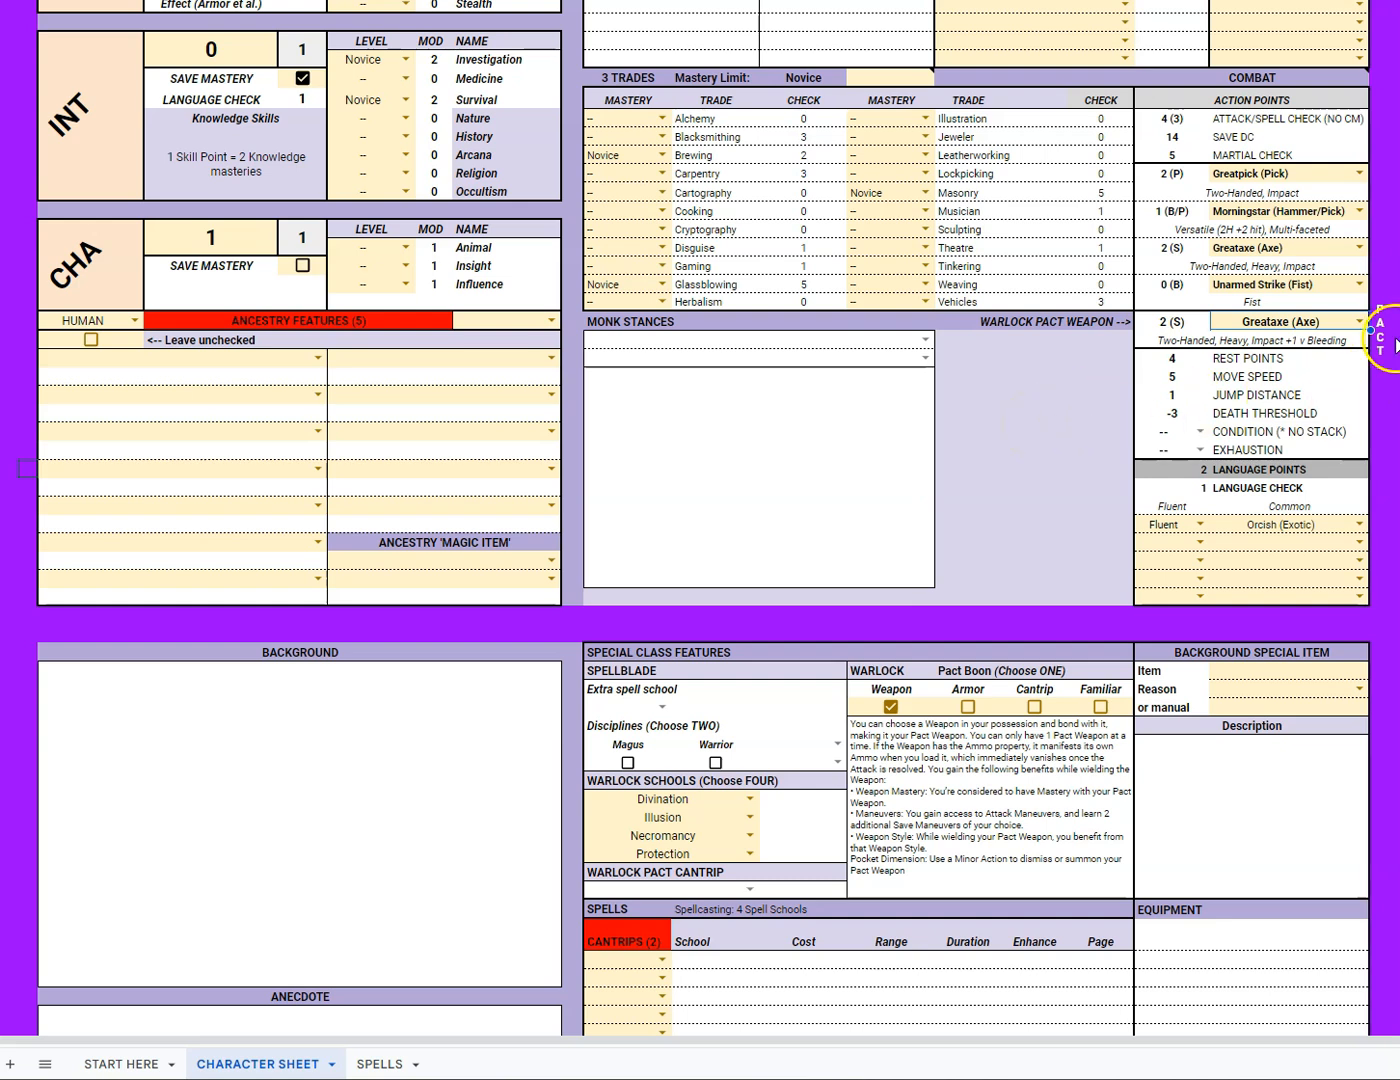
# - Add the attack manouvers Extend Attack, Power Attack and Sweep Attack in the first three manouver slots
pyautogui.scroll(3, 1062, 437)
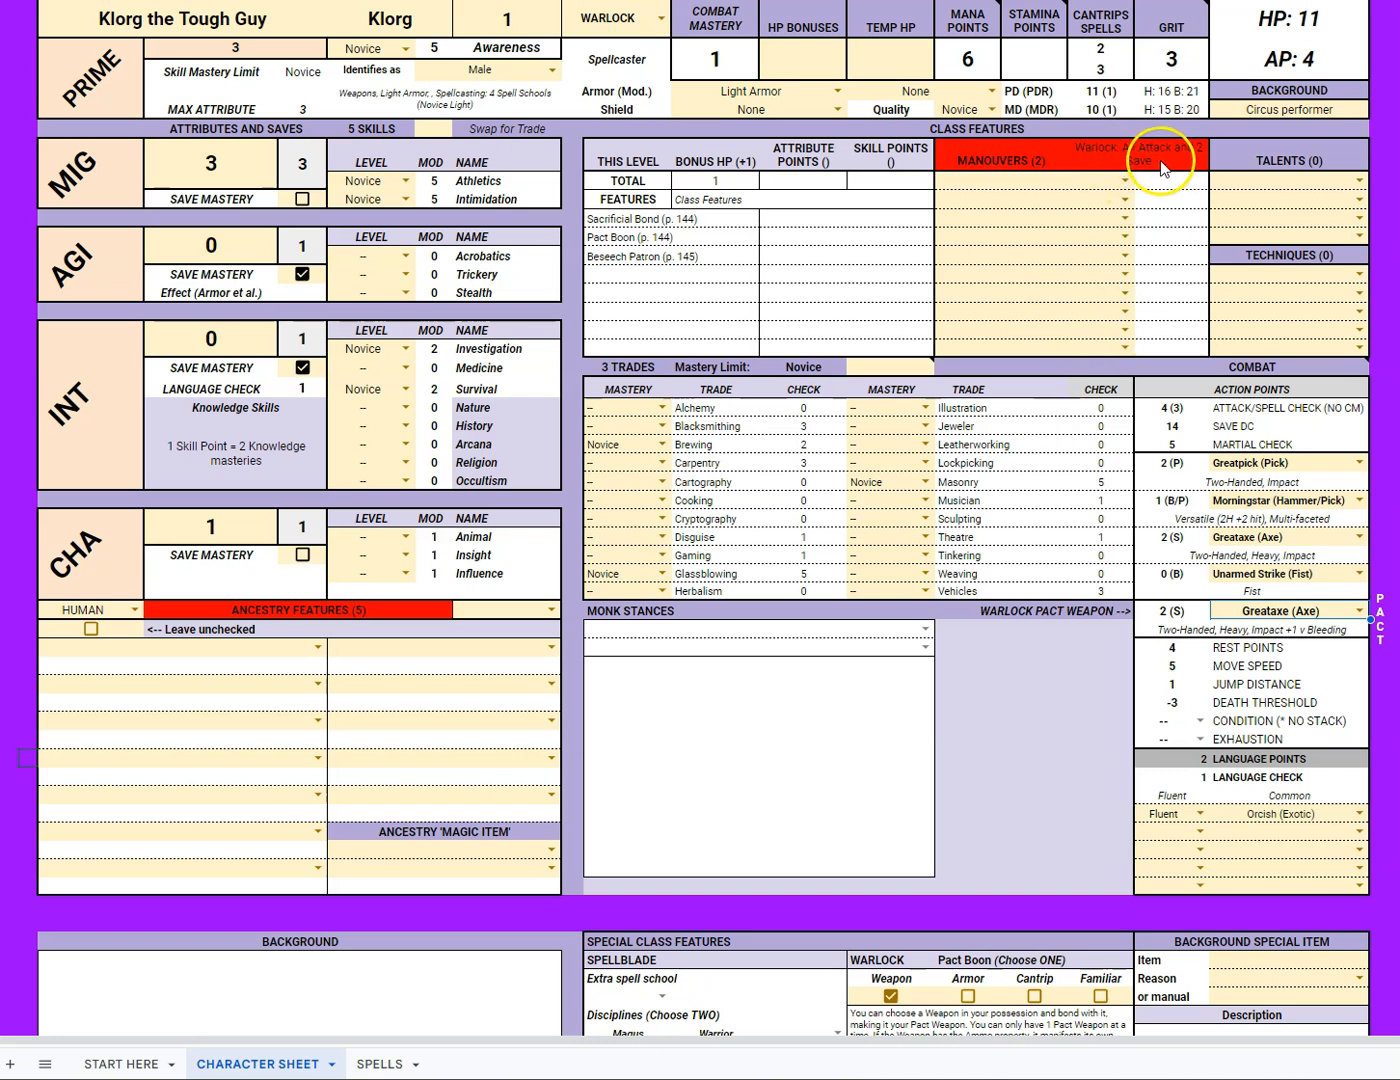
pyautogui.click(1126, 181)
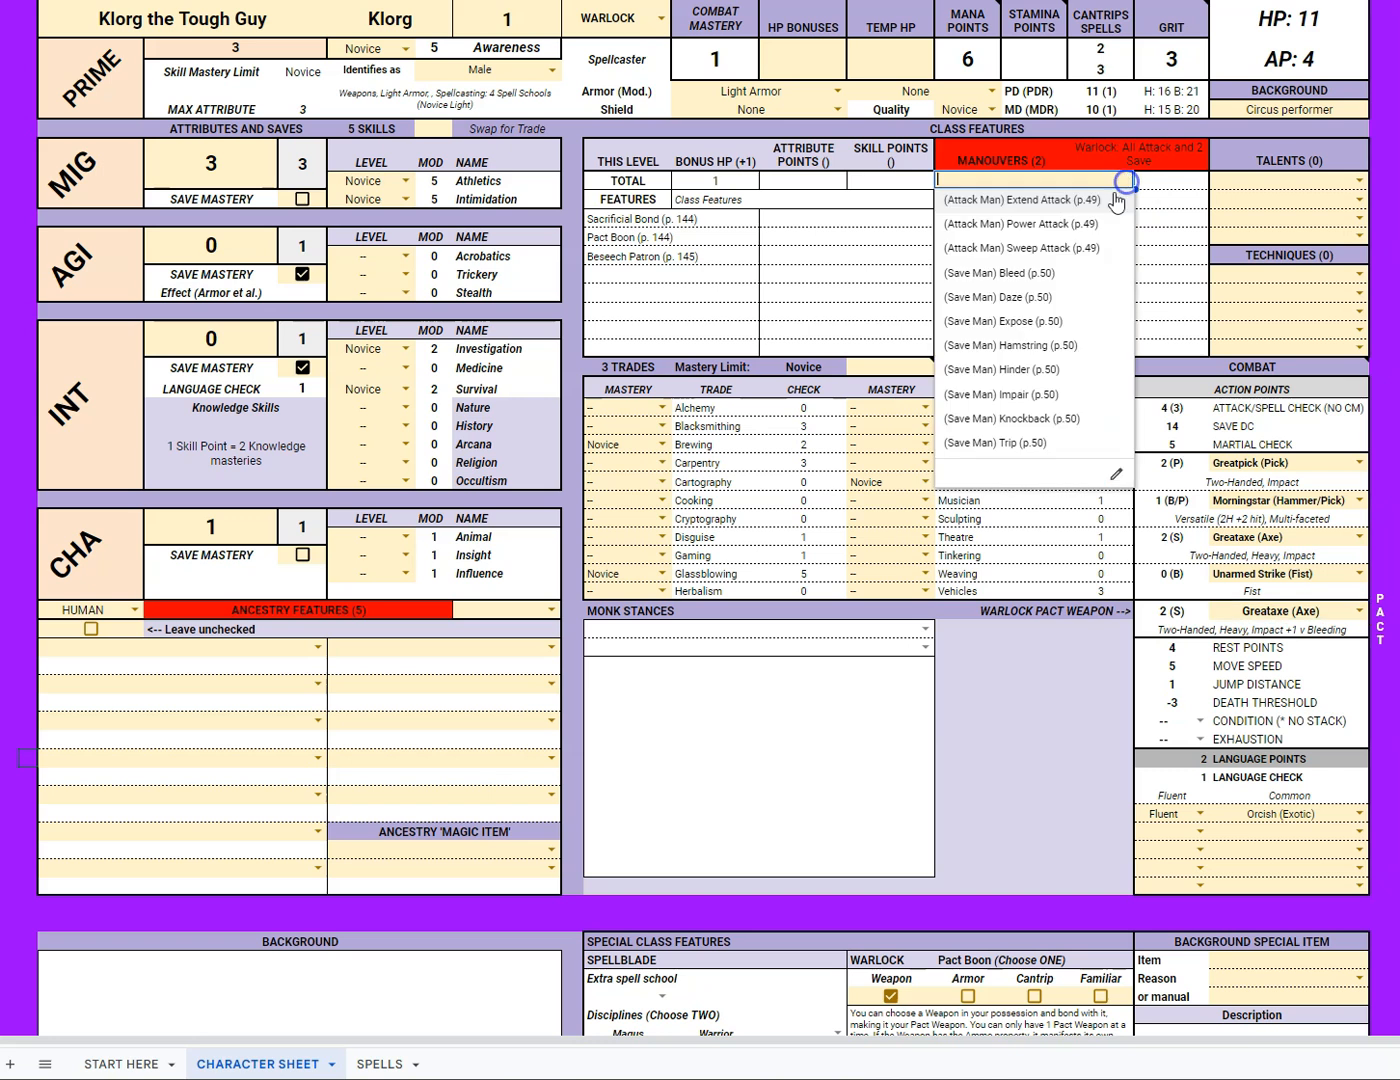
pyautogui.click(1078, 200)
pyautogui.click(1126, 198)
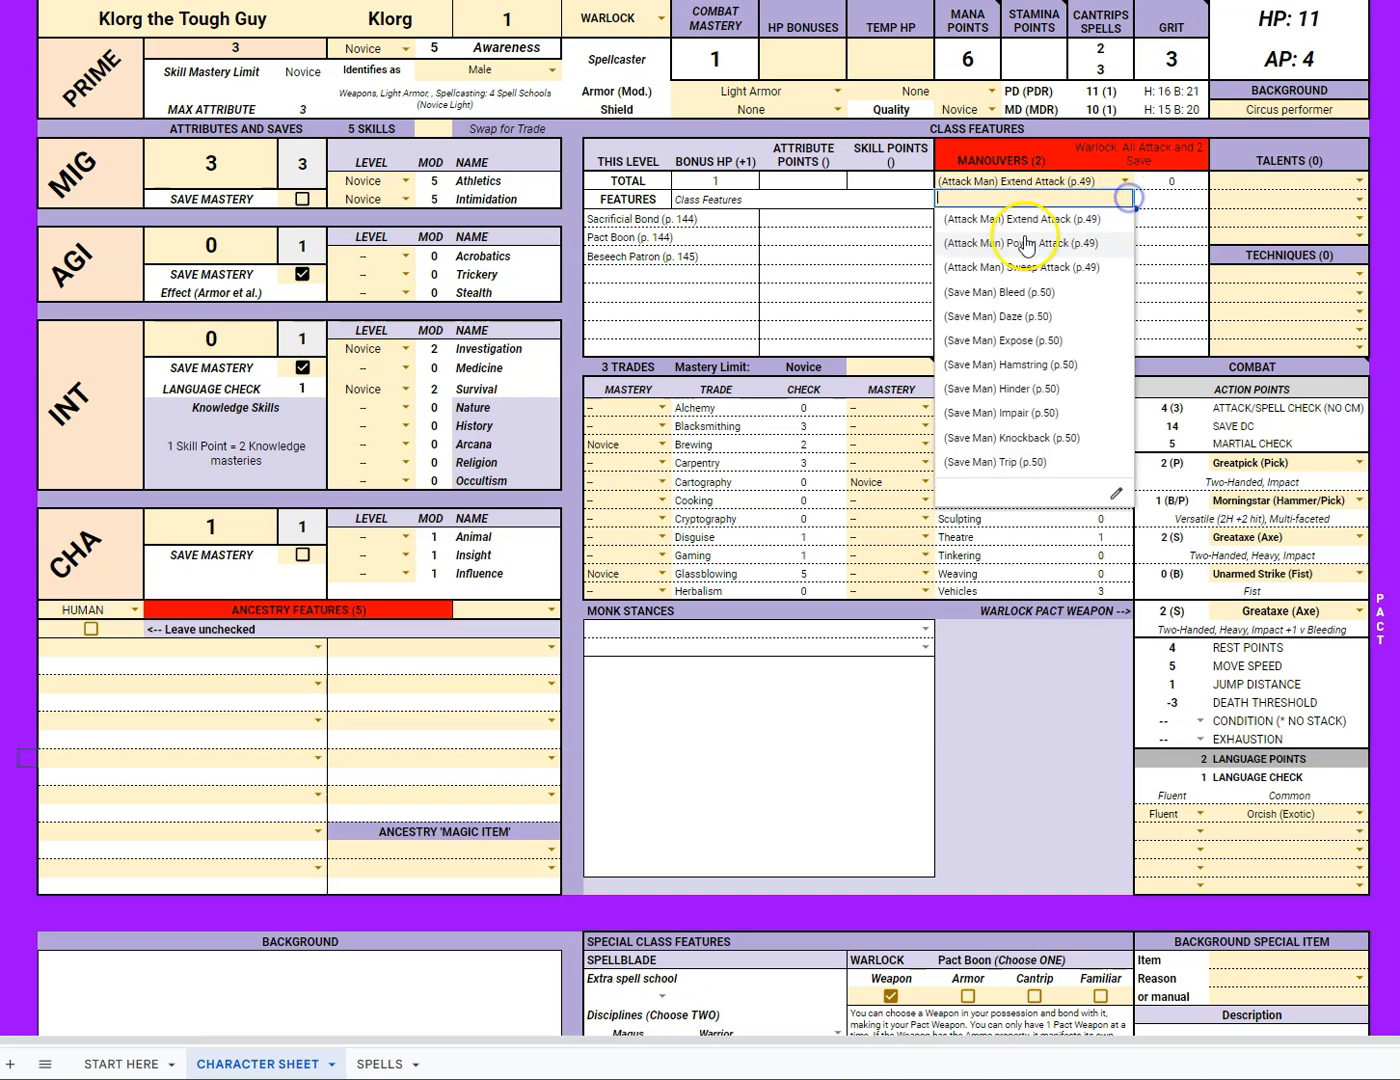
pyautogui.click(1010, 242)
pyautogui.click(1125, 216)
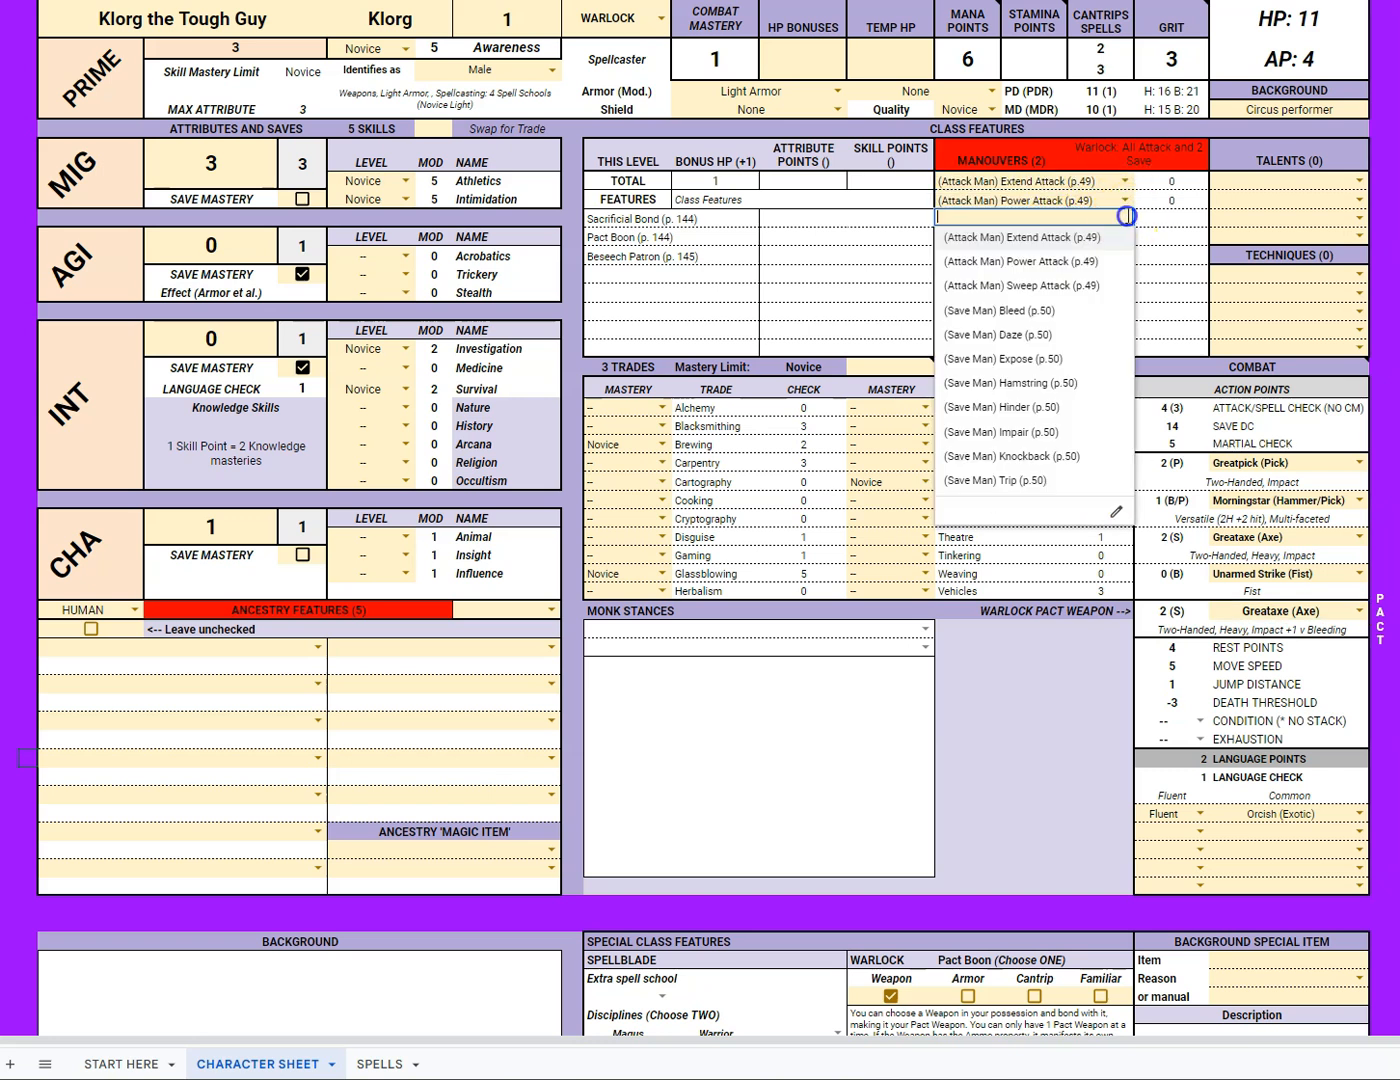
pyautogui.click(1017, 285)
# - Add the save manouvers Expose and Hamstring in the next two free manouver slots
pyautogui.click(1116, 242)
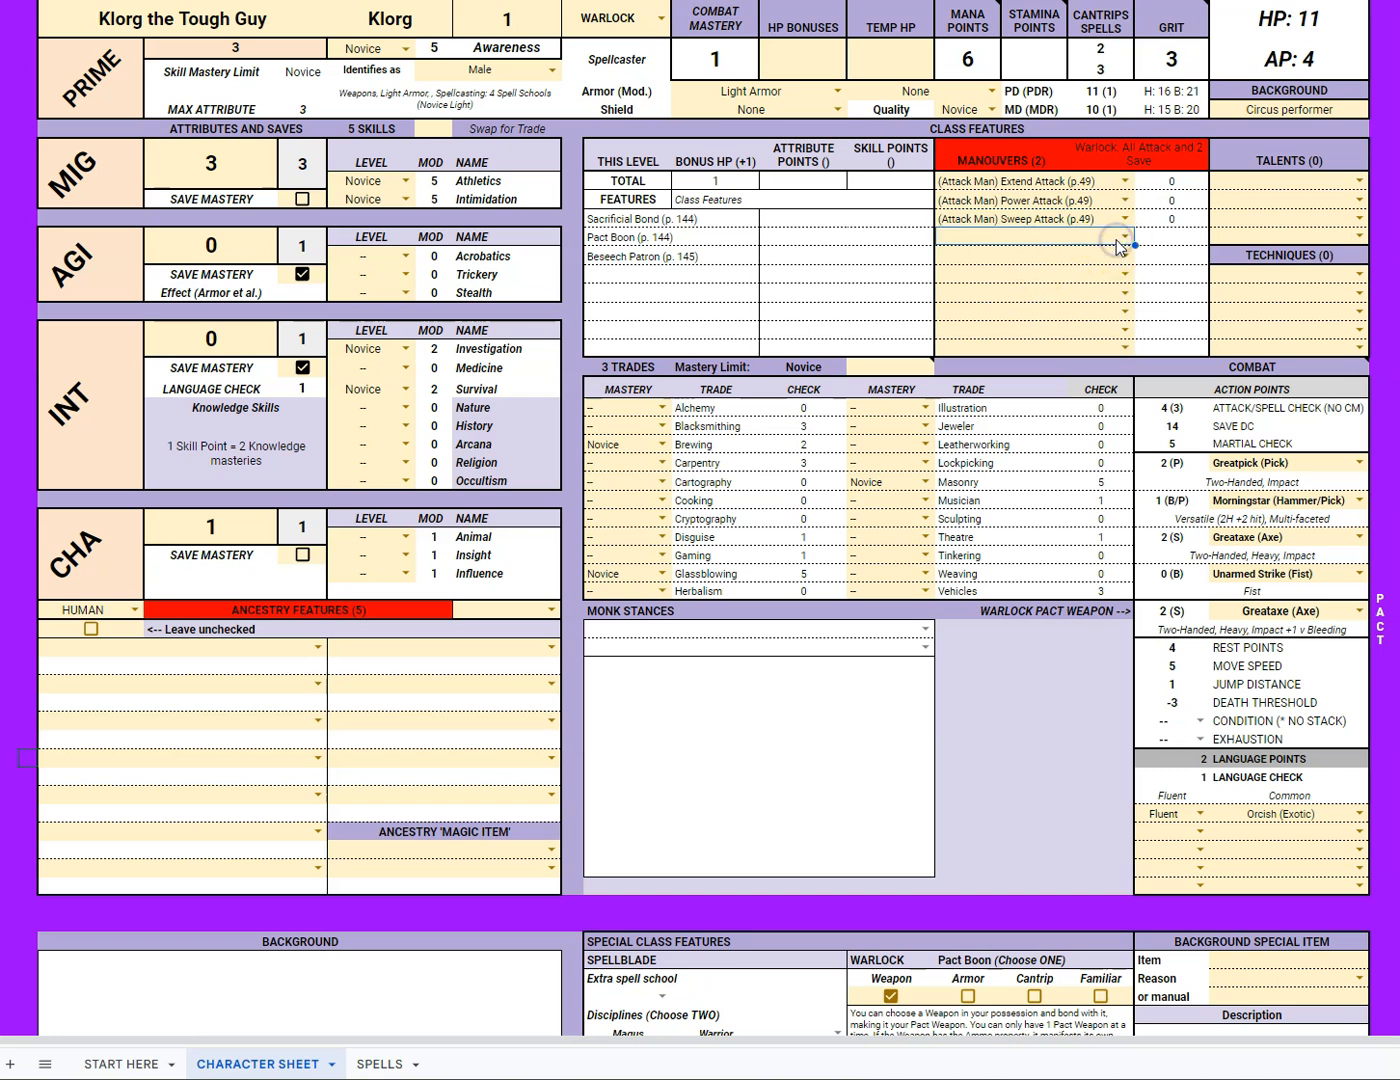
pyautogui.click(1124, 240)
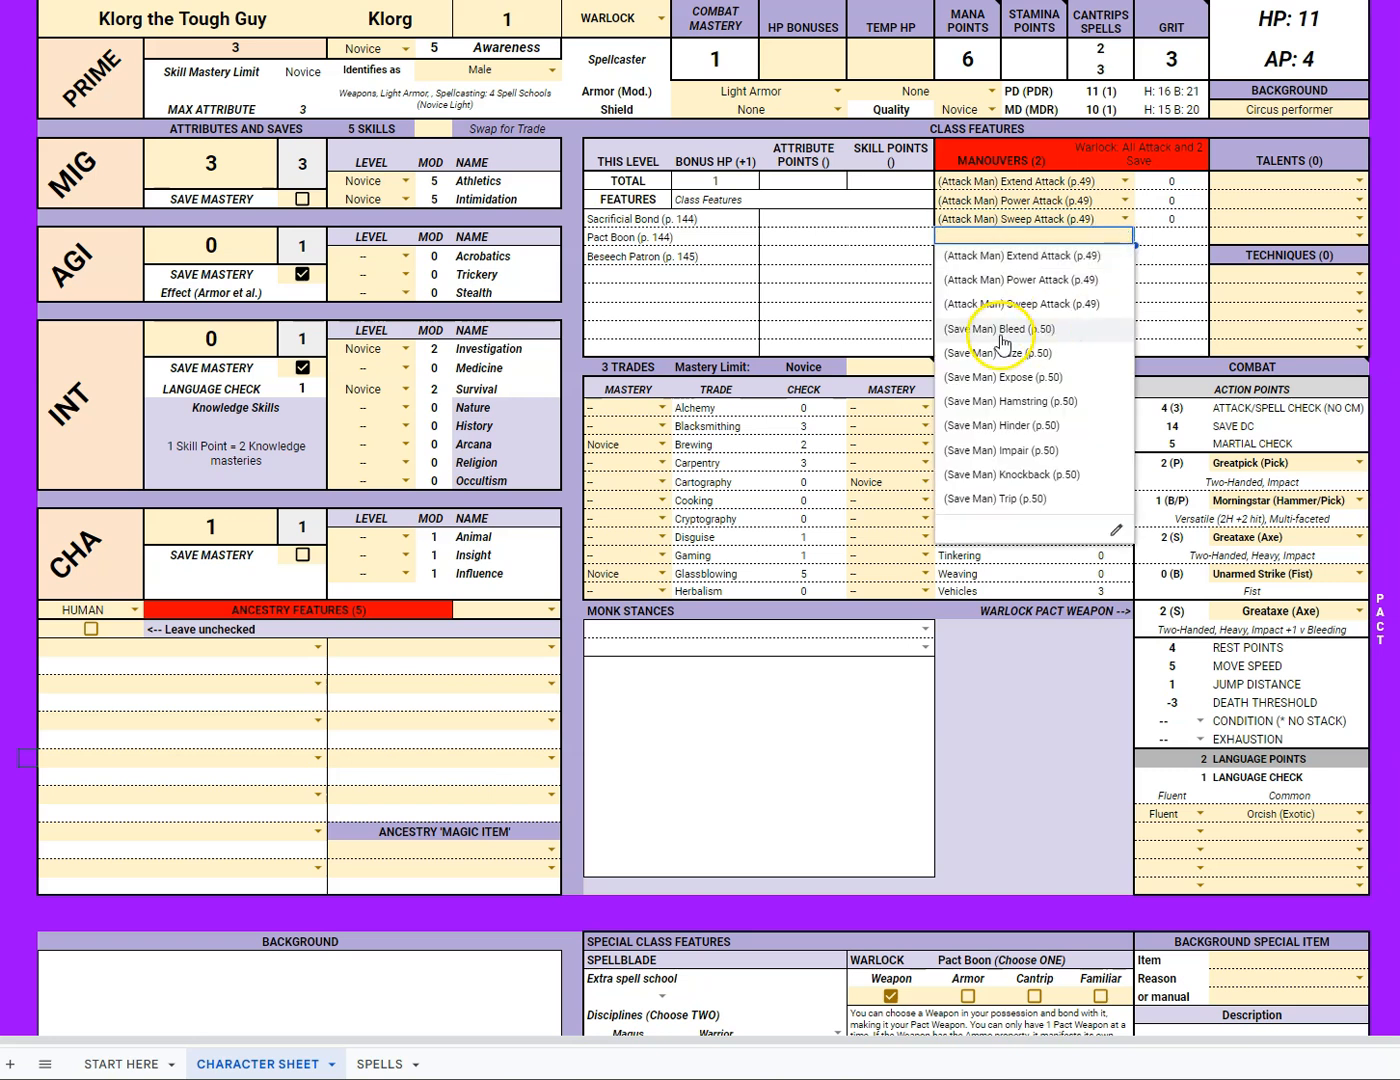
pyautogui.click(996, 379)
pyautogui.click(1120, 255)
pyautogui.click(1125, 256)
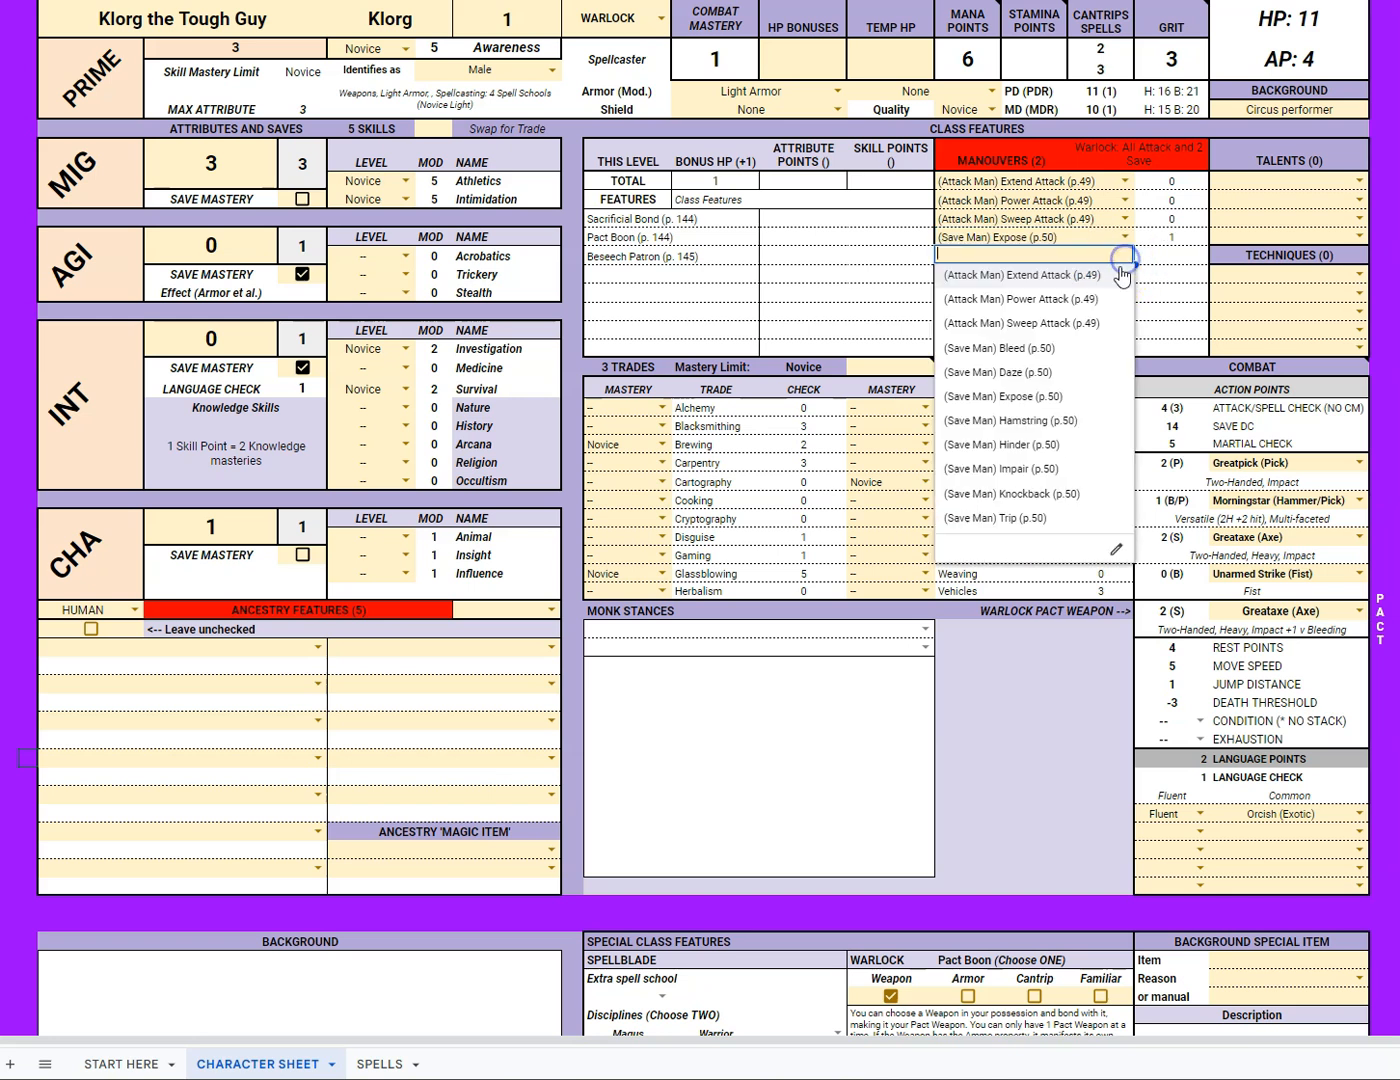
pyautogui.click(1031, 422)
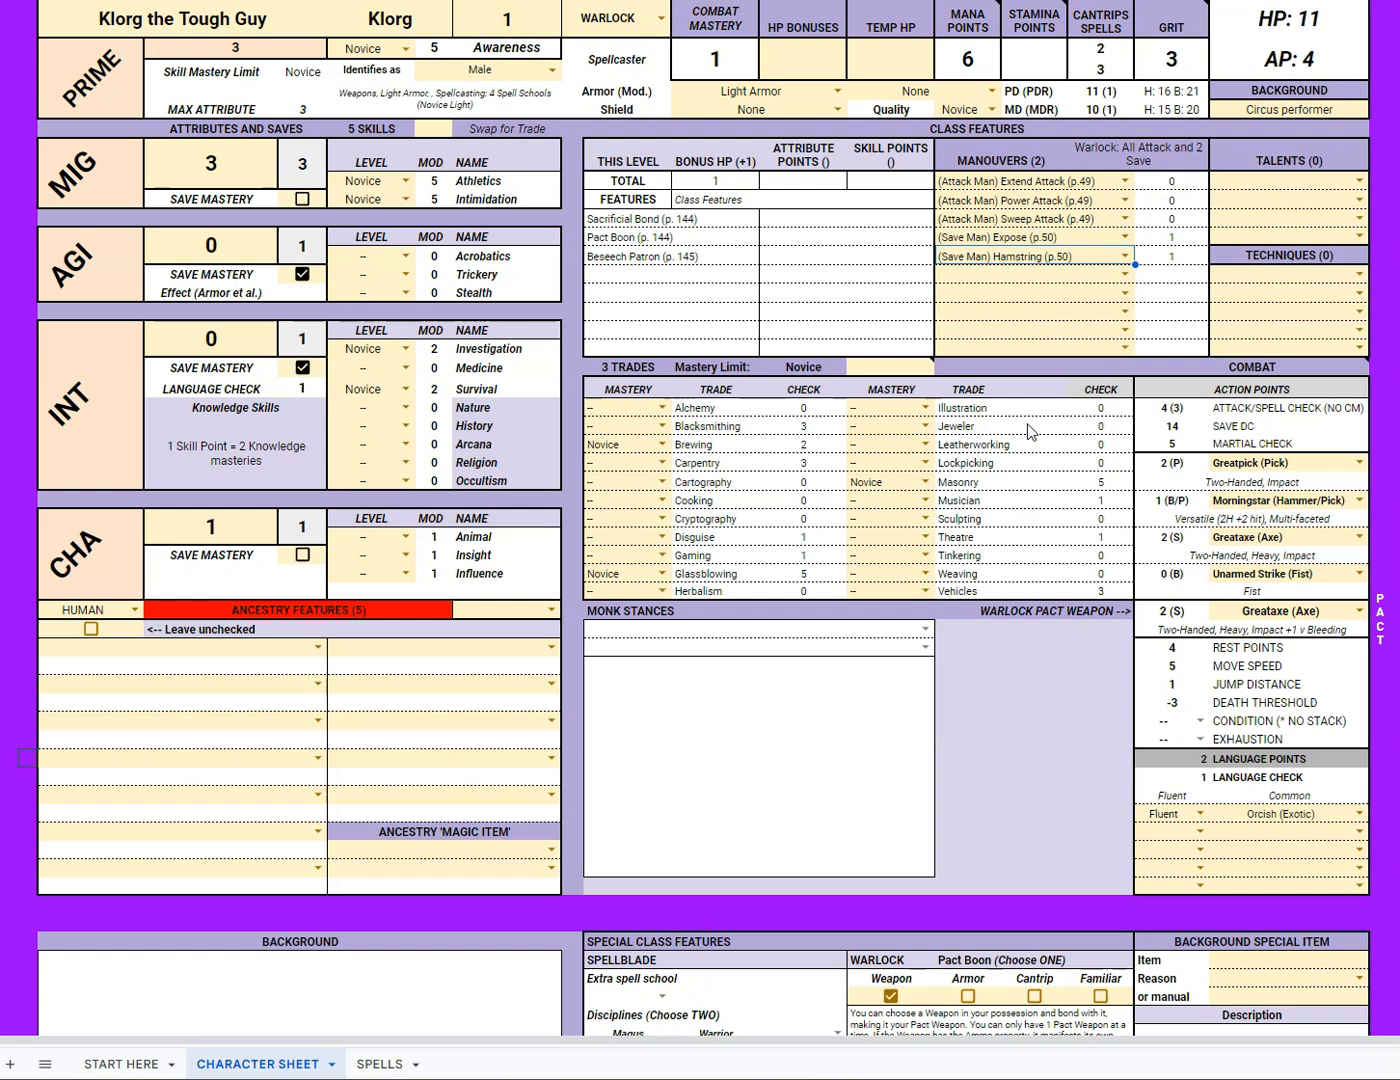
# - Clear all five chosen manouvers and remove the Greataxe from the Warlock pact weapon field
pyautogui.scroll(-10, 1028, 428)
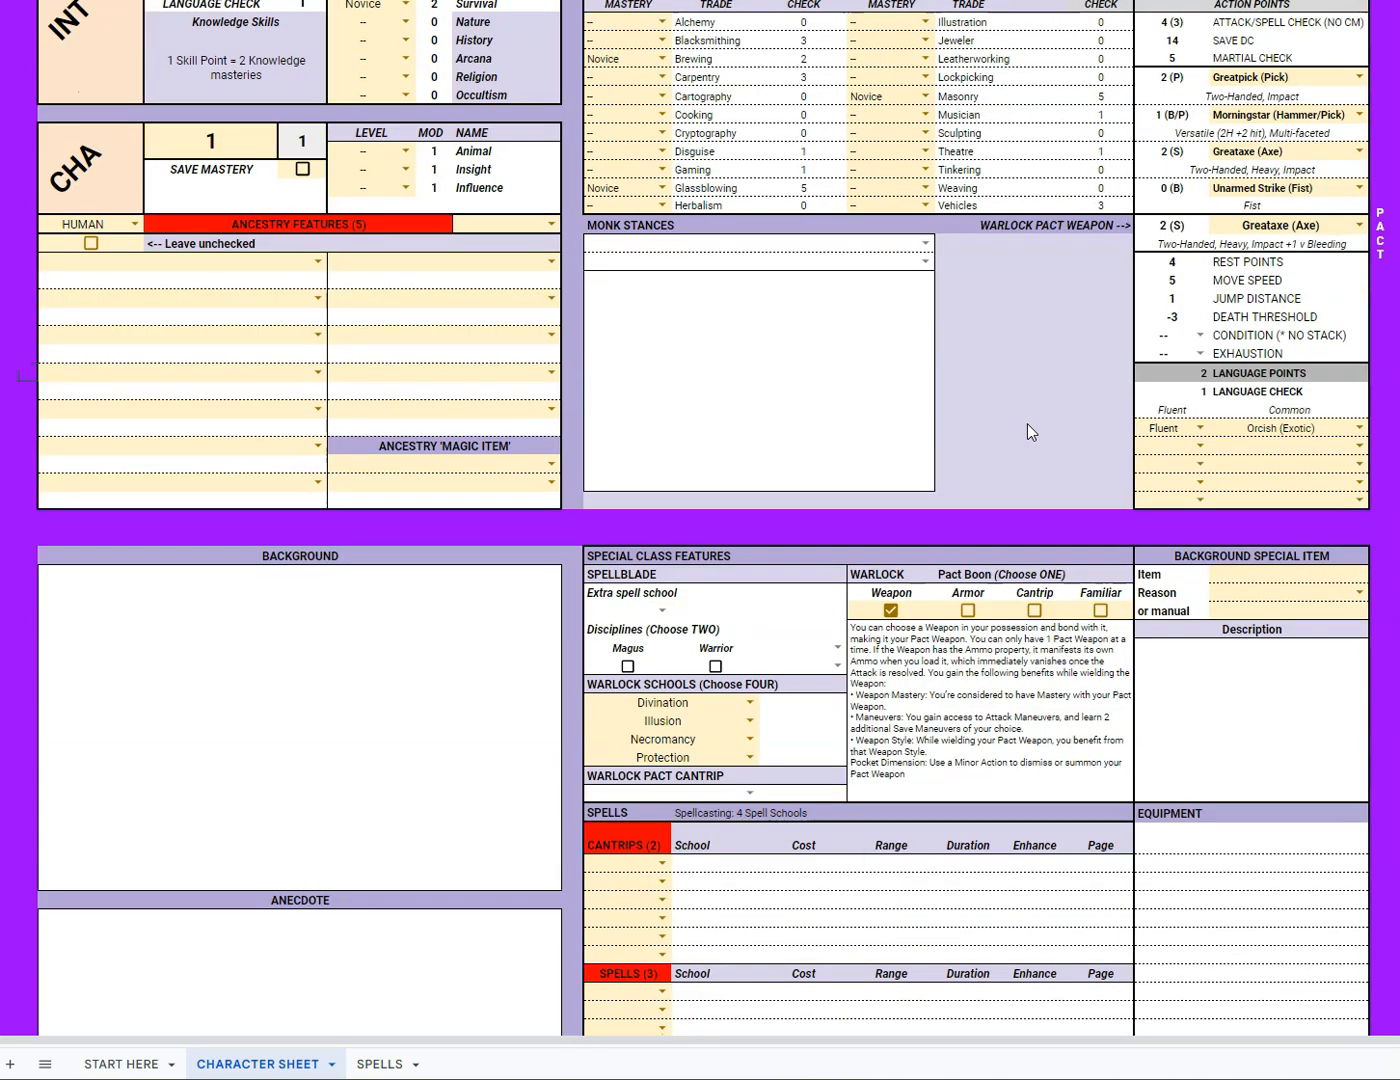
pyautogui.scroll(-3, 1031, 430)
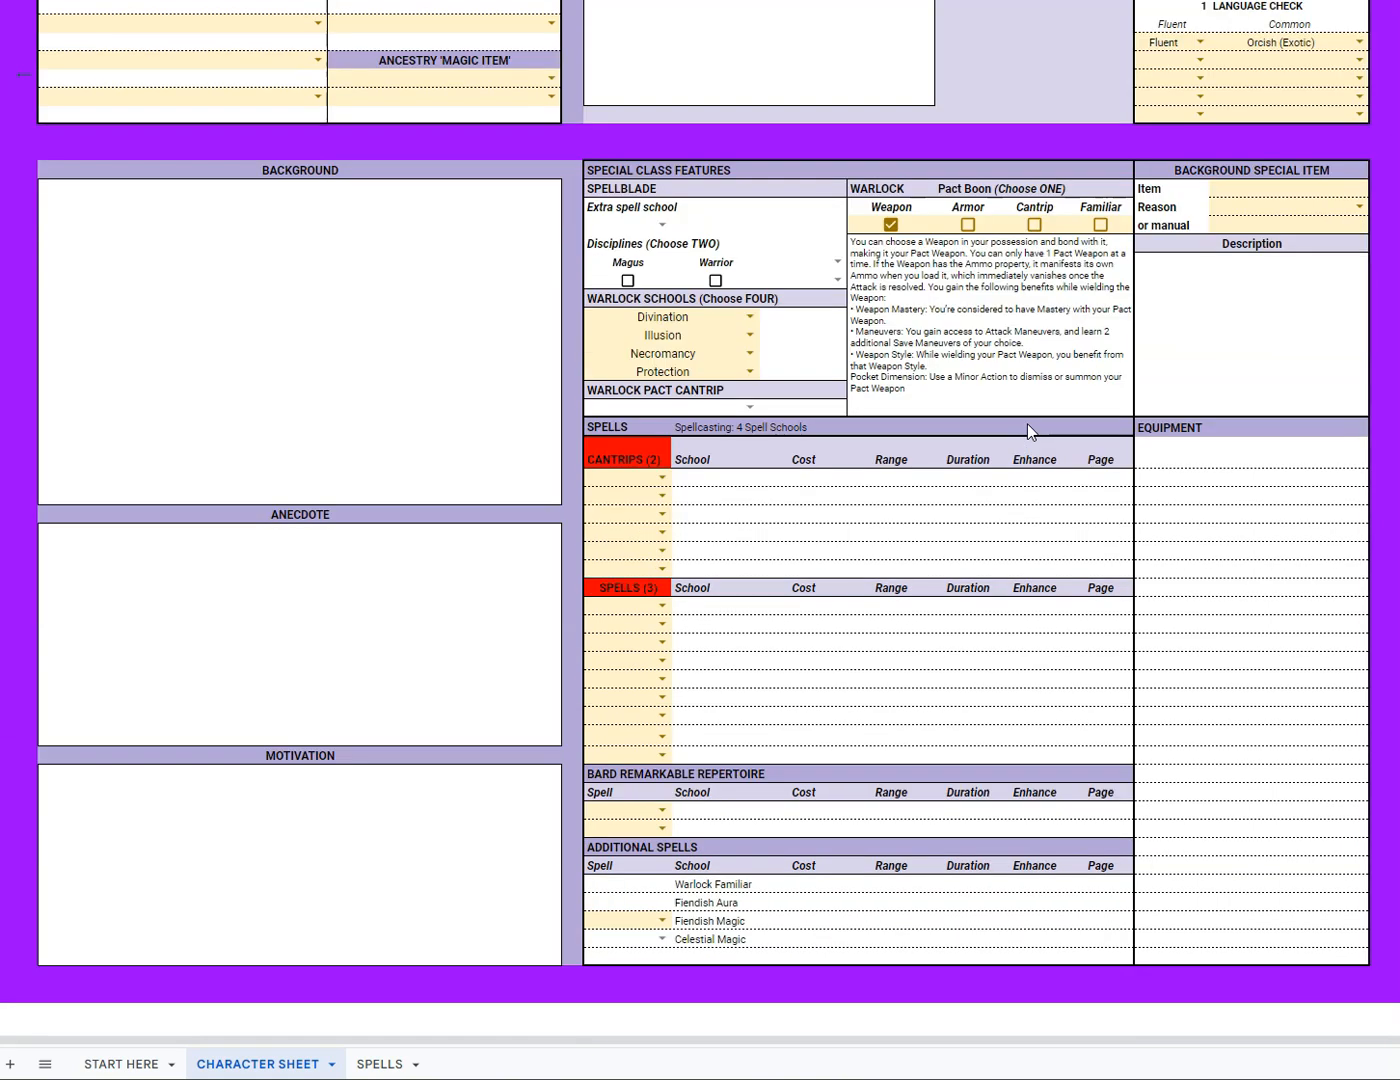
pyautogui.scroll(10, 1030, 430)
pyautogui.scroll(3, 1027, 424)
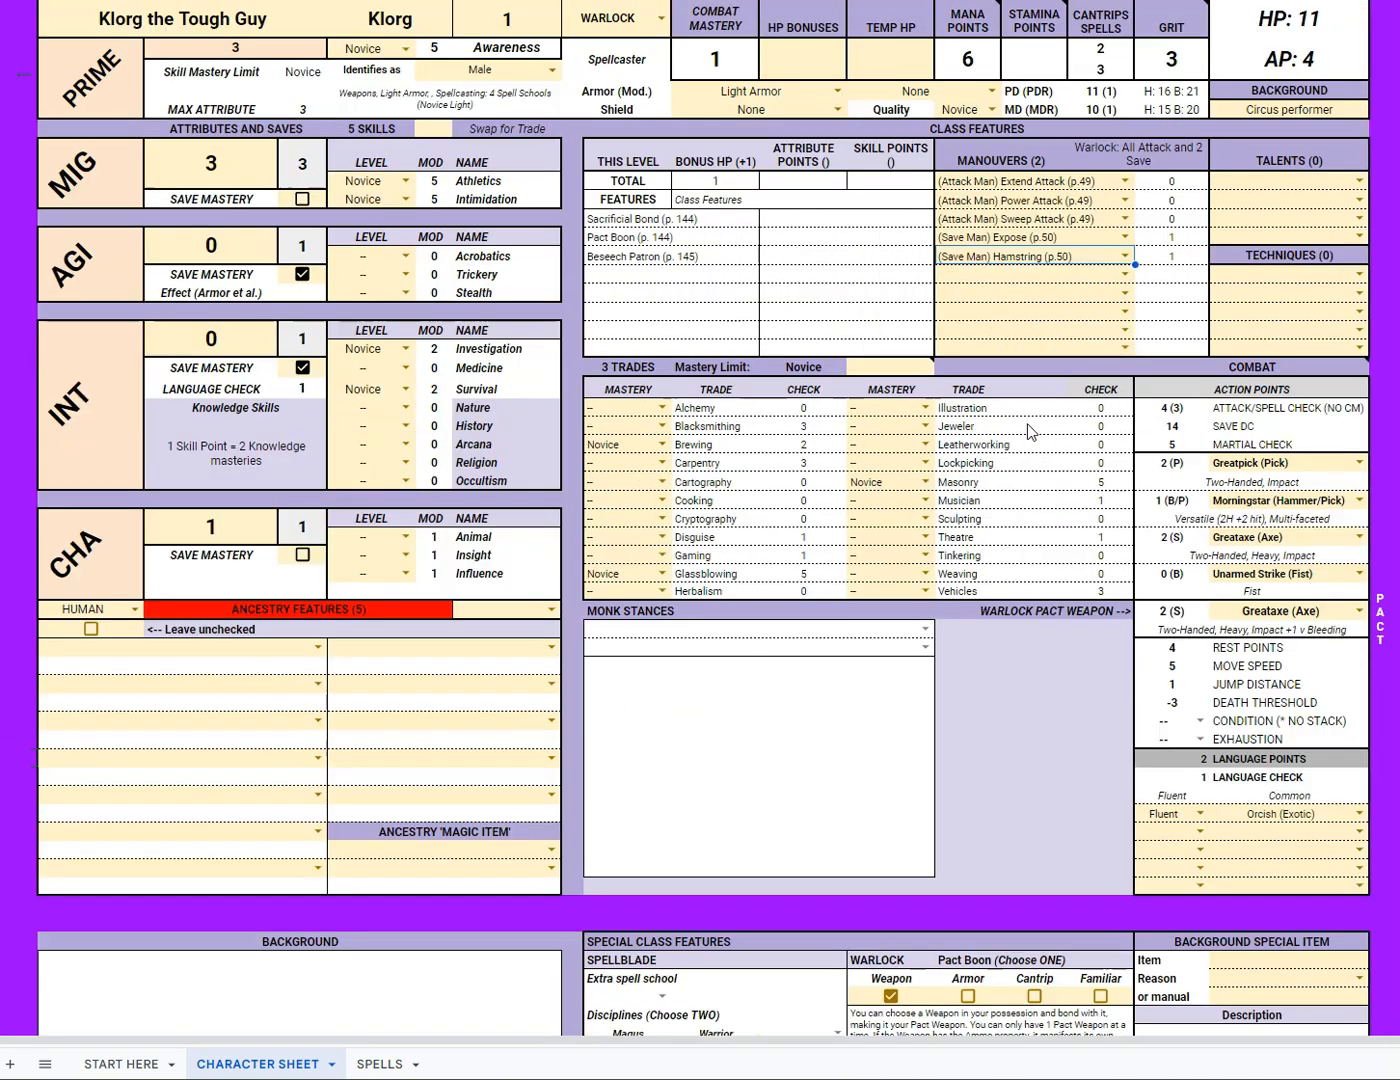
pyautogui.moveTo(1042, 186); pyautogui.dragTo(1035, 256)
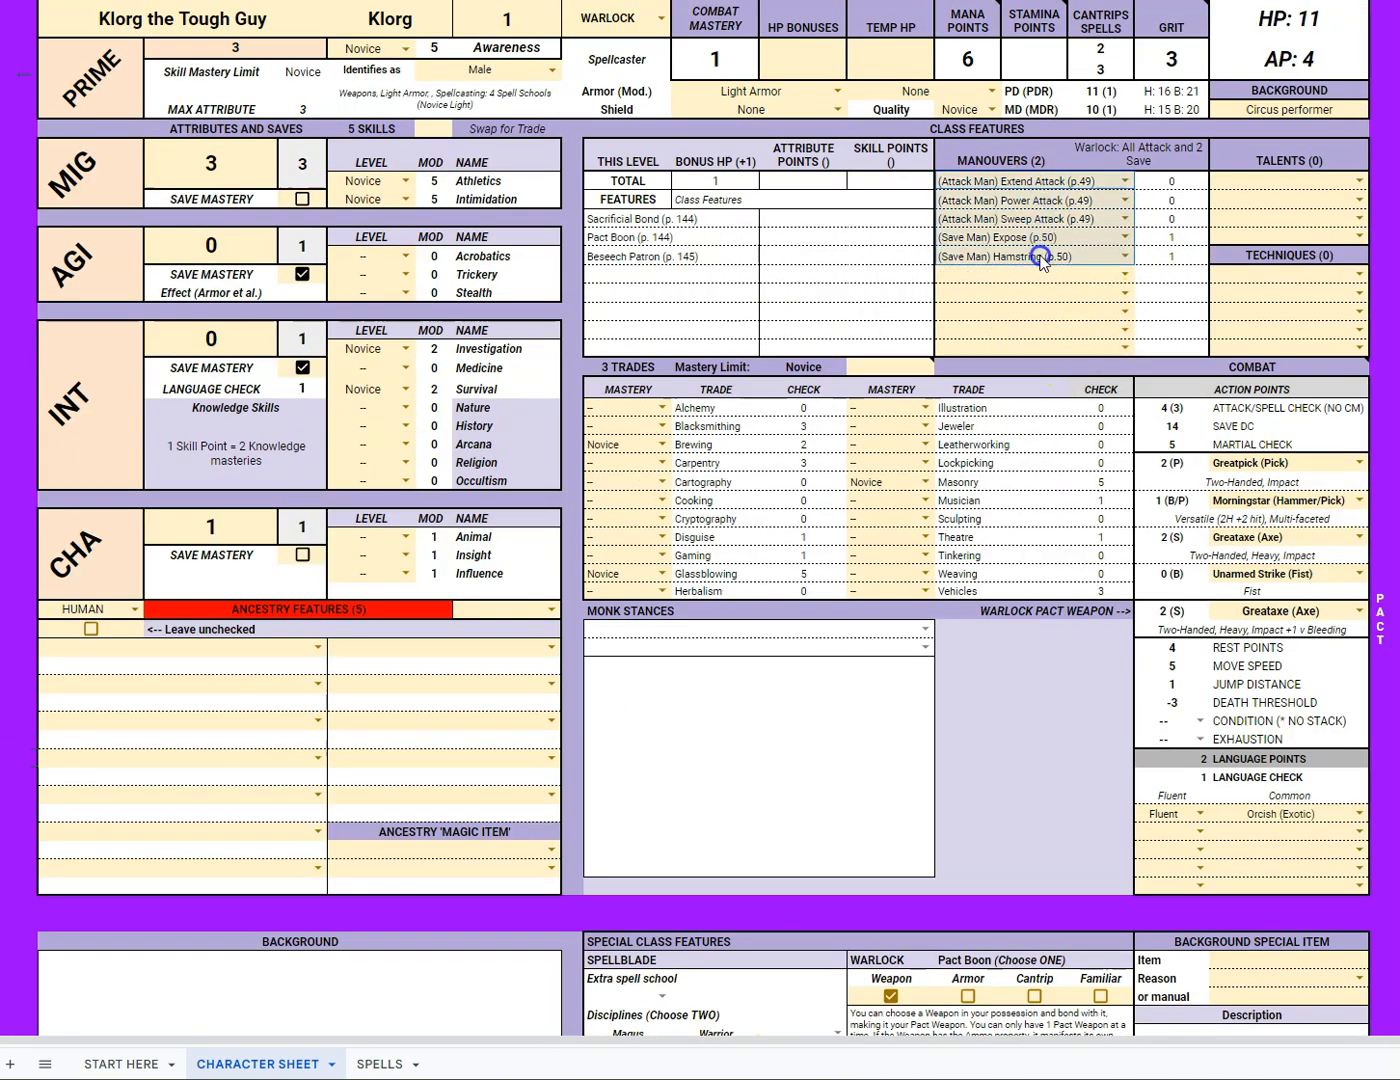
pyautogui.press('Delete')
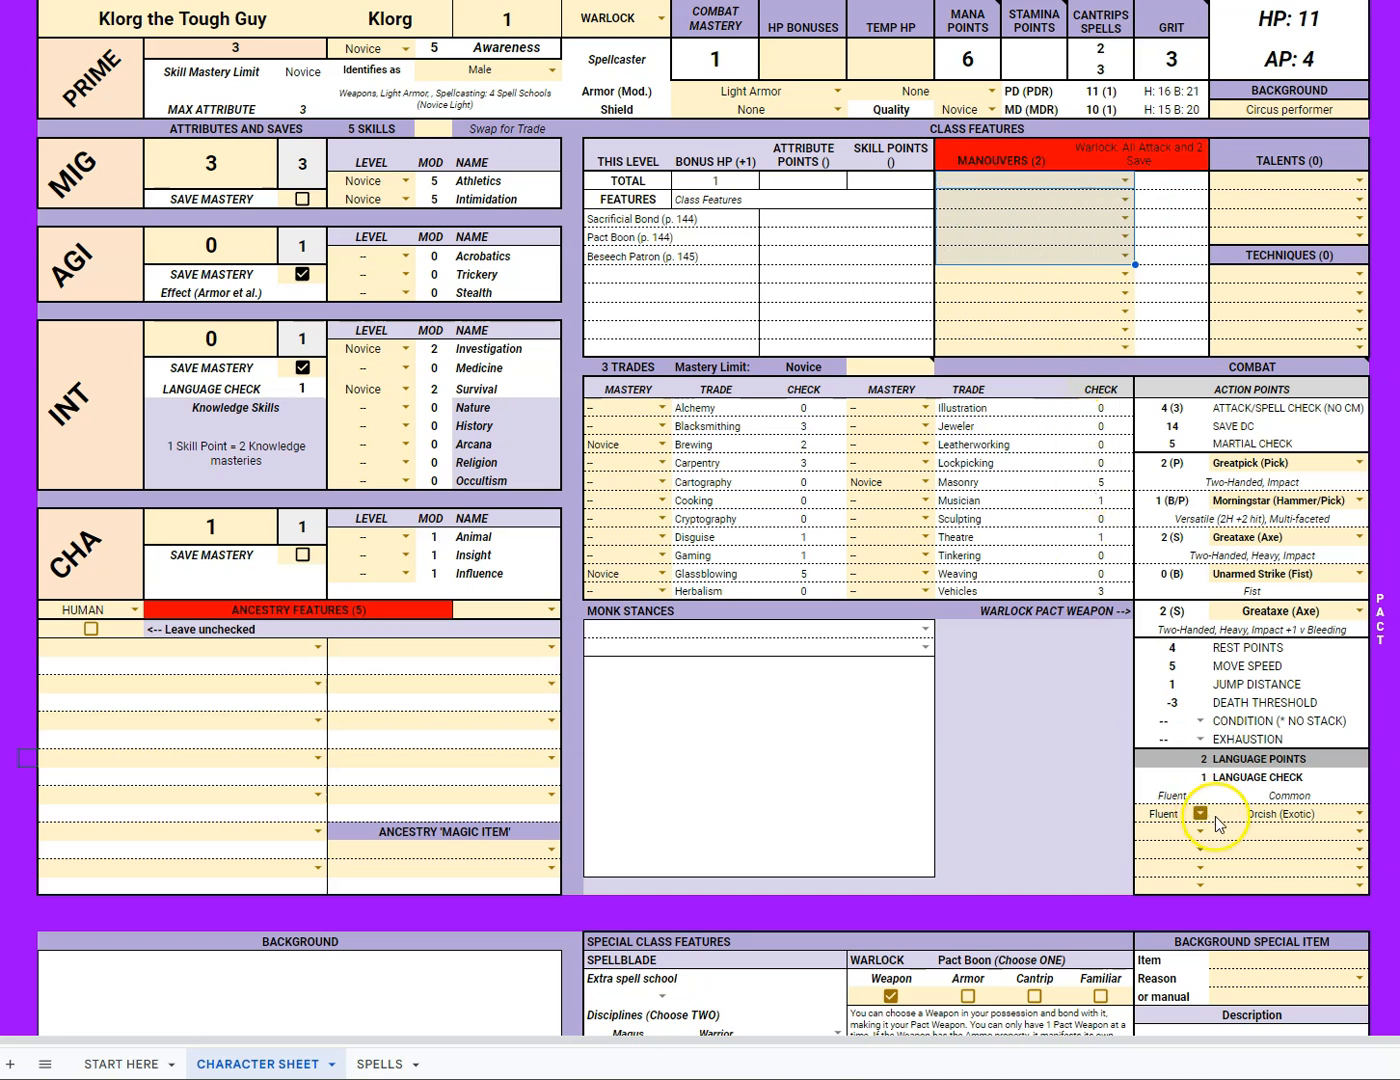
pyautogui.click(1300, 612)
pyautogui.press('Delete')
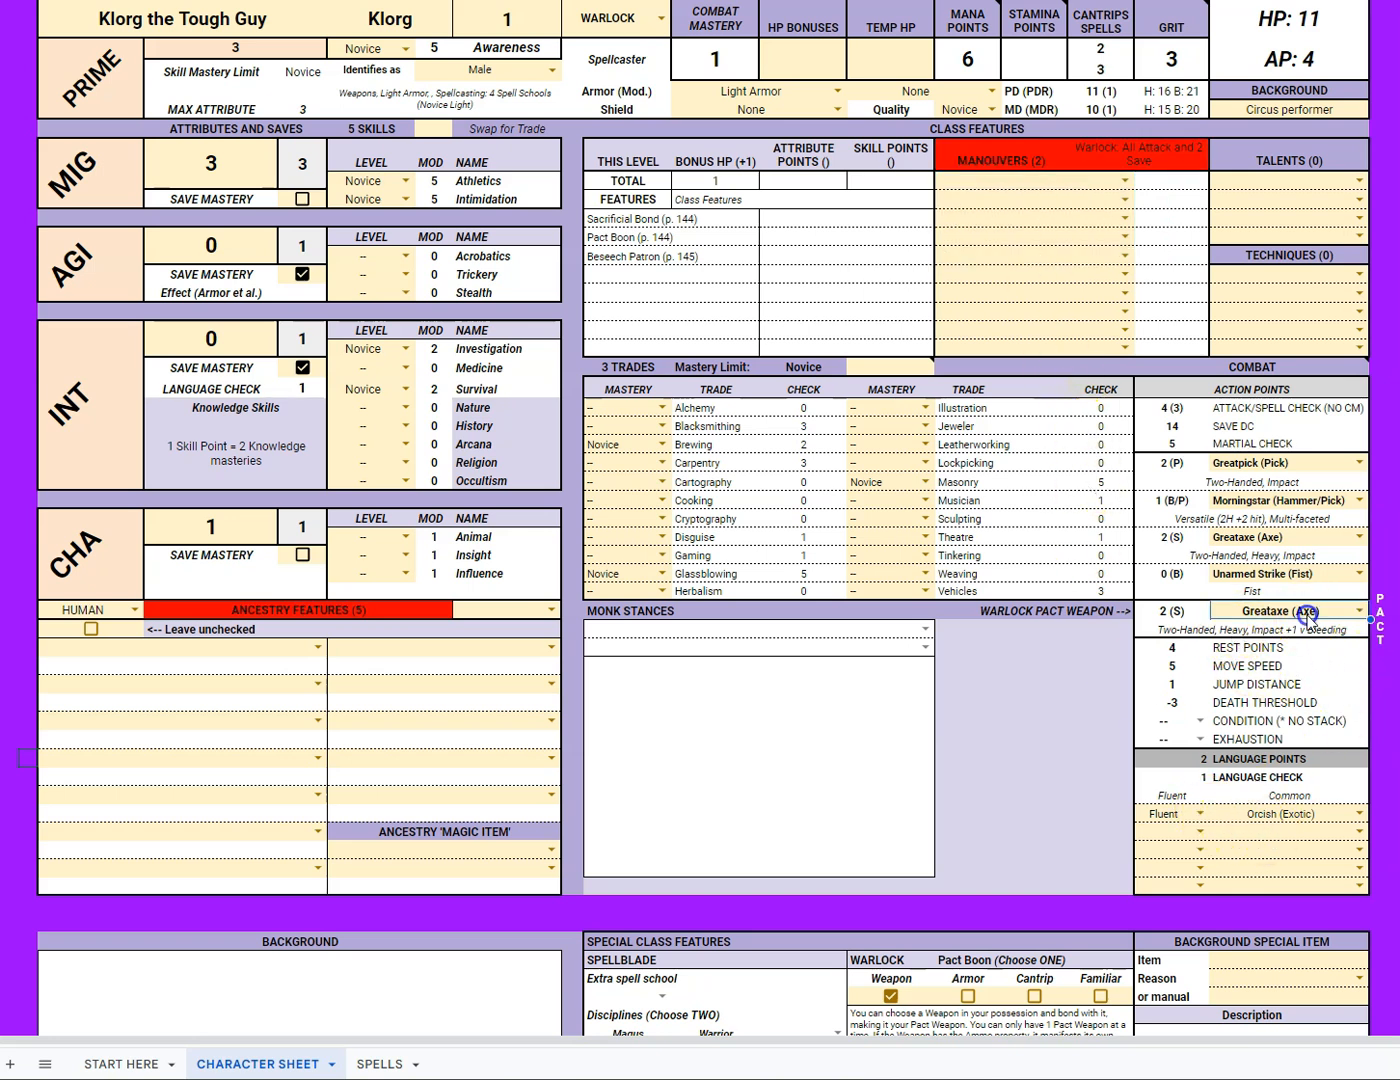
# - Switch the Warlock's Pact Boon from Weapon to Armor
pyautogui.scroll(-5, 1023, 662)
pyautogui.scroll(-5, 1022, 662)
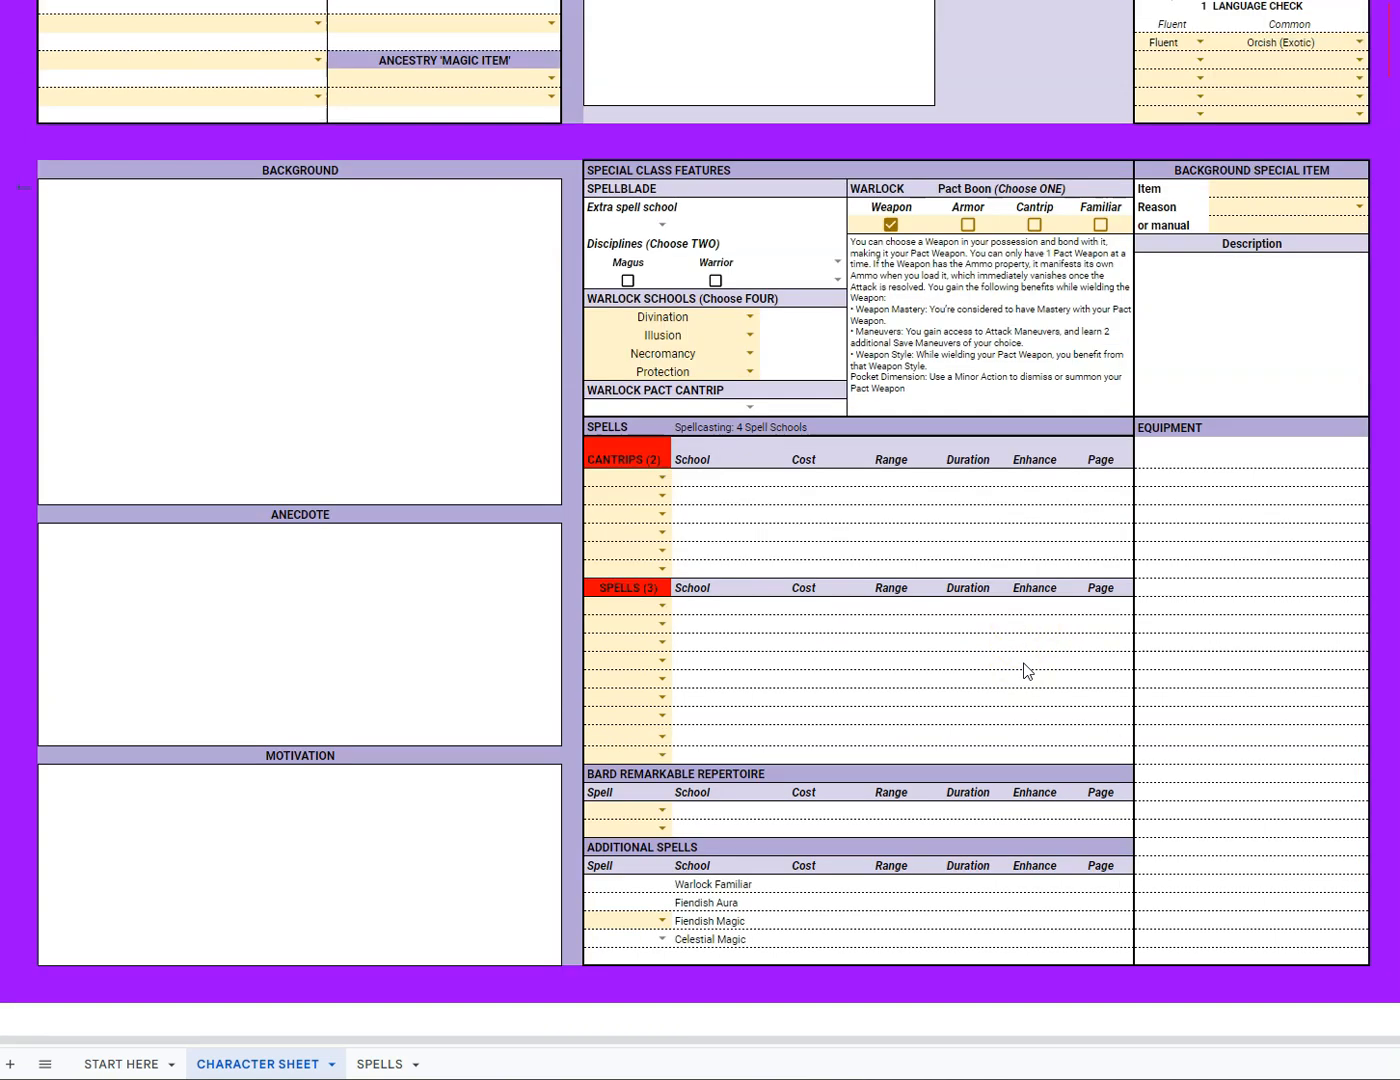
pyautogui.click(892, 225)
pyautogui.click(969, 226)
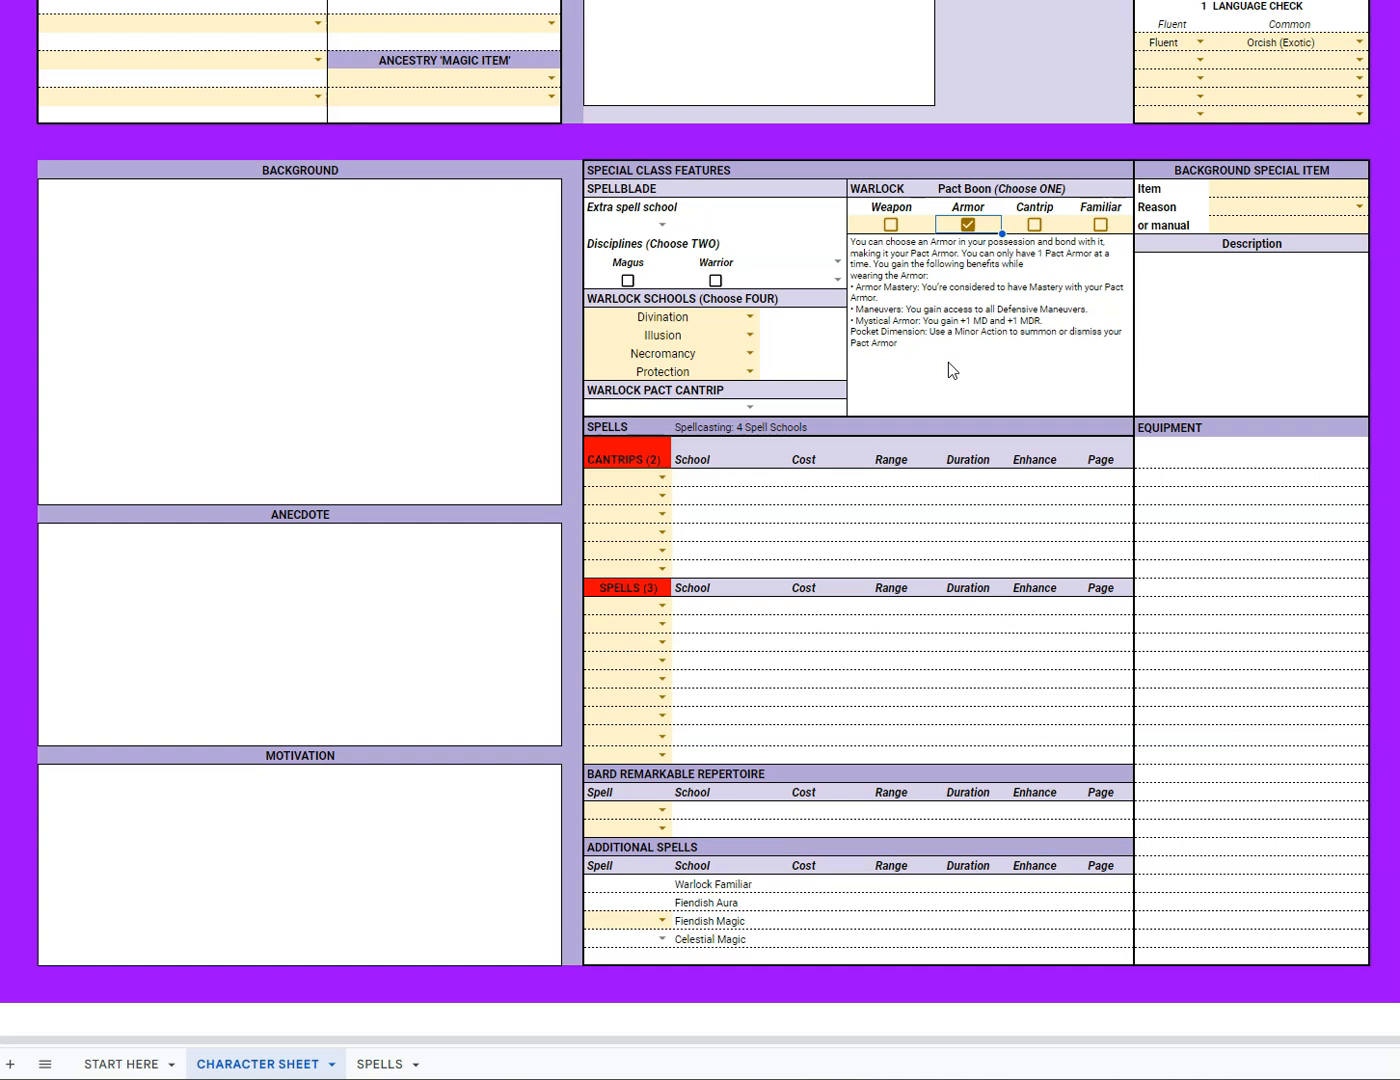
# - Add the defense manouvers Swap and Taunt in the first two manouver slots
pyautogui.scroll(9, 948, 362)
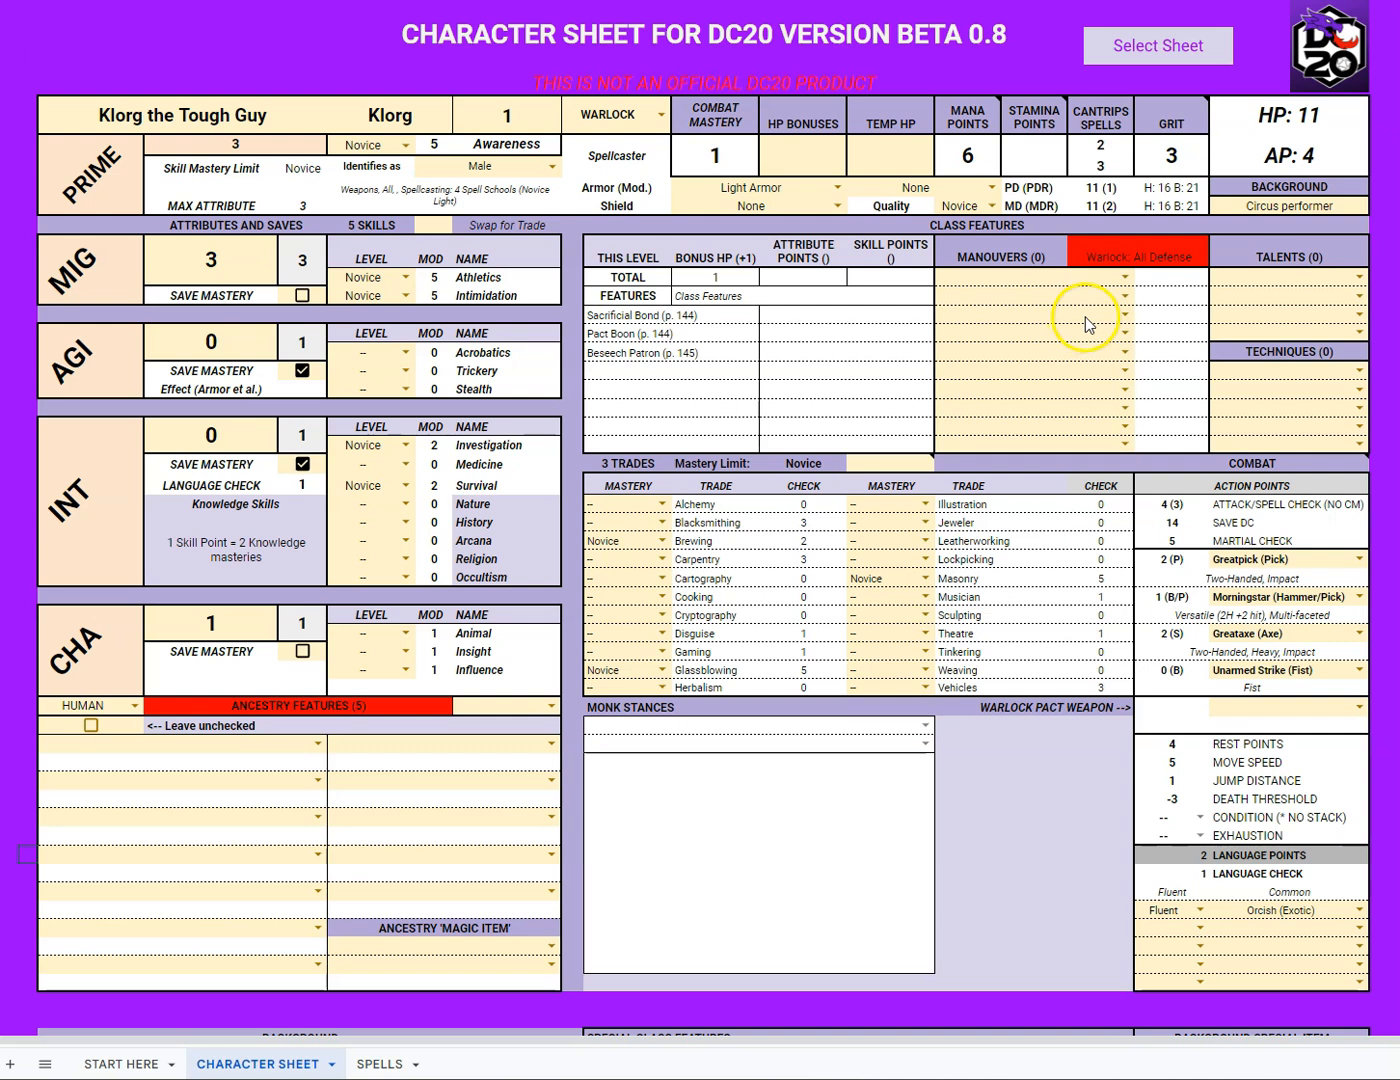
pyautogui.click(1124, 297)
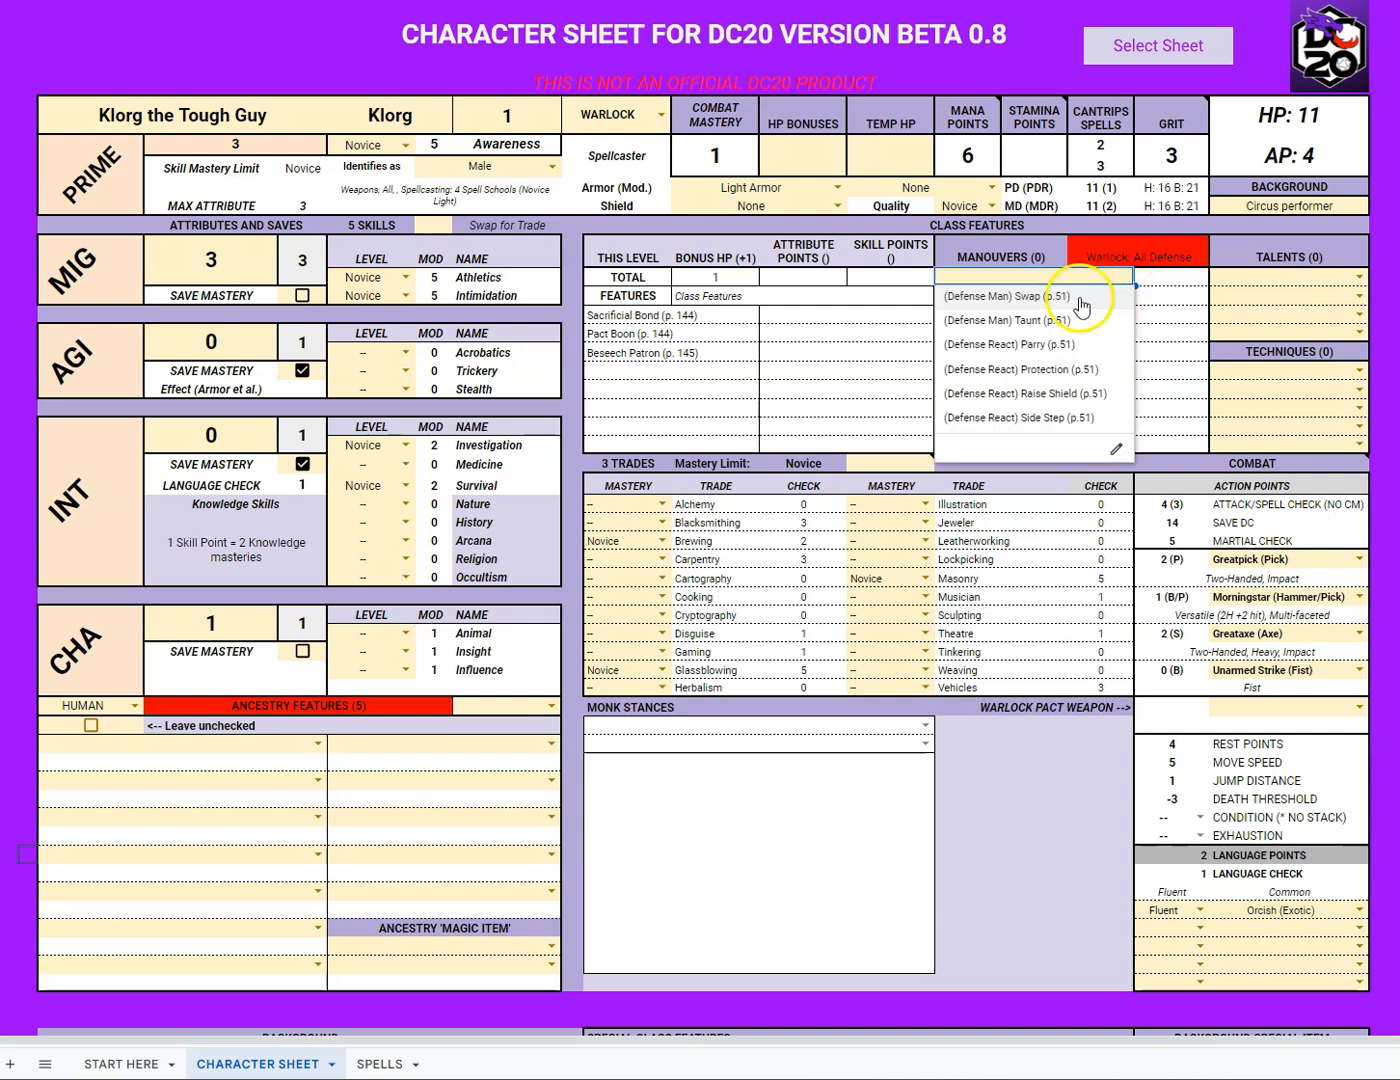
pyautogui.click(1019, 296)
pyautogui.click(1125, 297)
pyautogui.click(1042, 340)
# - Add the defense reactions Parry, Protection, Raise Shield and Side Step in the next four manouver slots
pyautogui.click(1125, 315)
pyautogui.click(1024, 381)
pyautogui.click(1124, 333)
pyautogui.click(1030, 446)
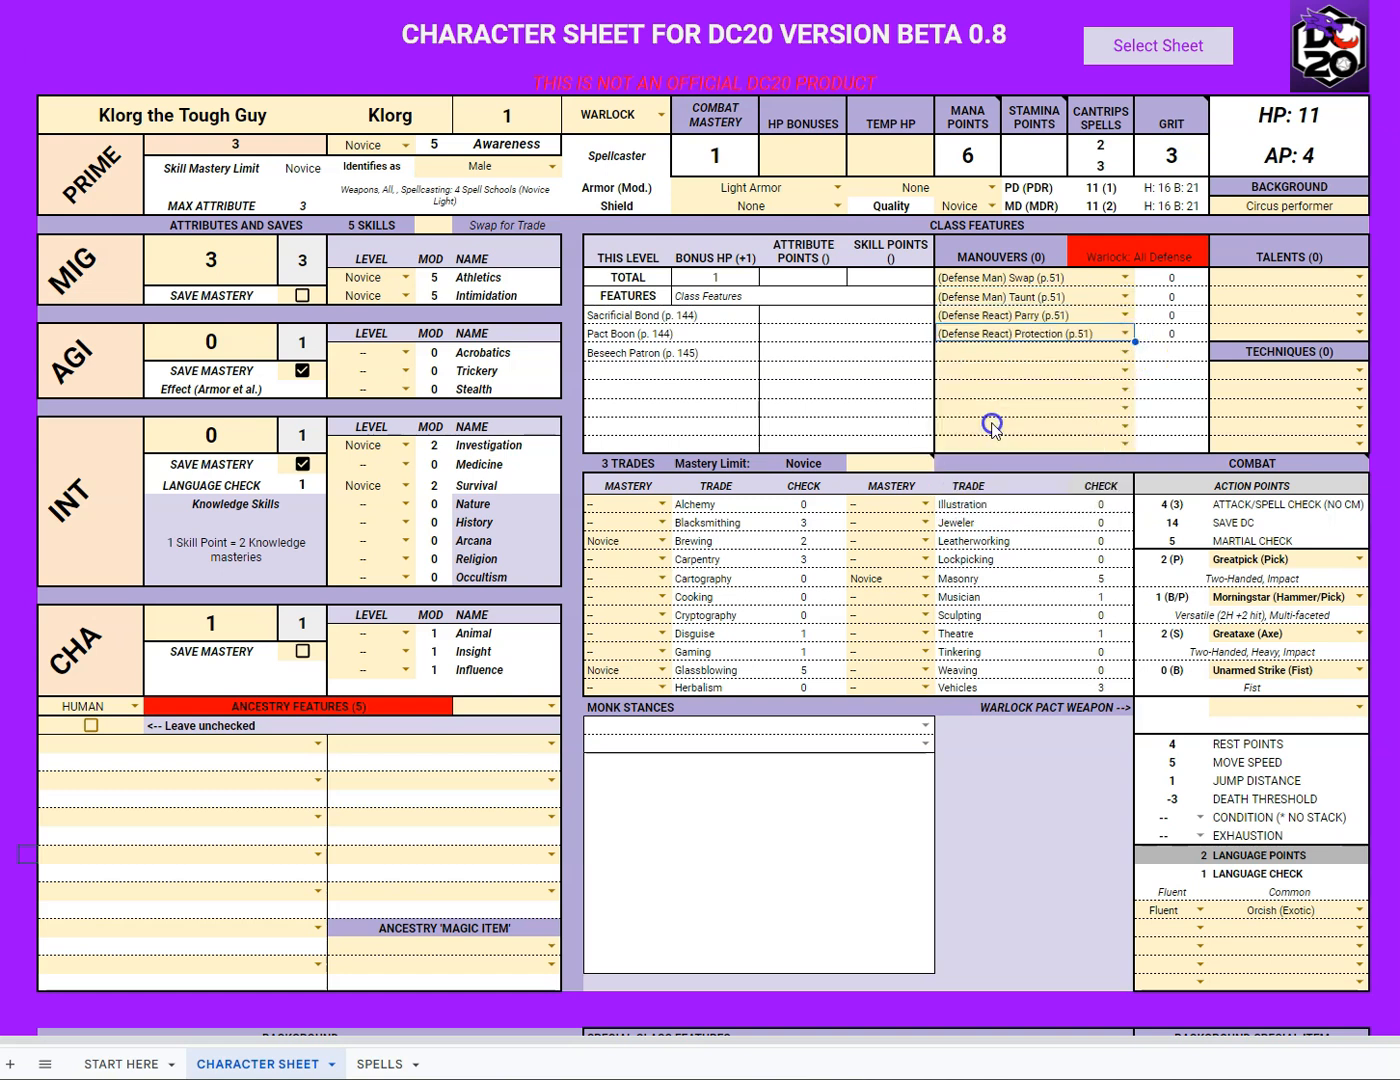
pyautogui.click(1126, 354)
pyautogui.click(1026, 466)
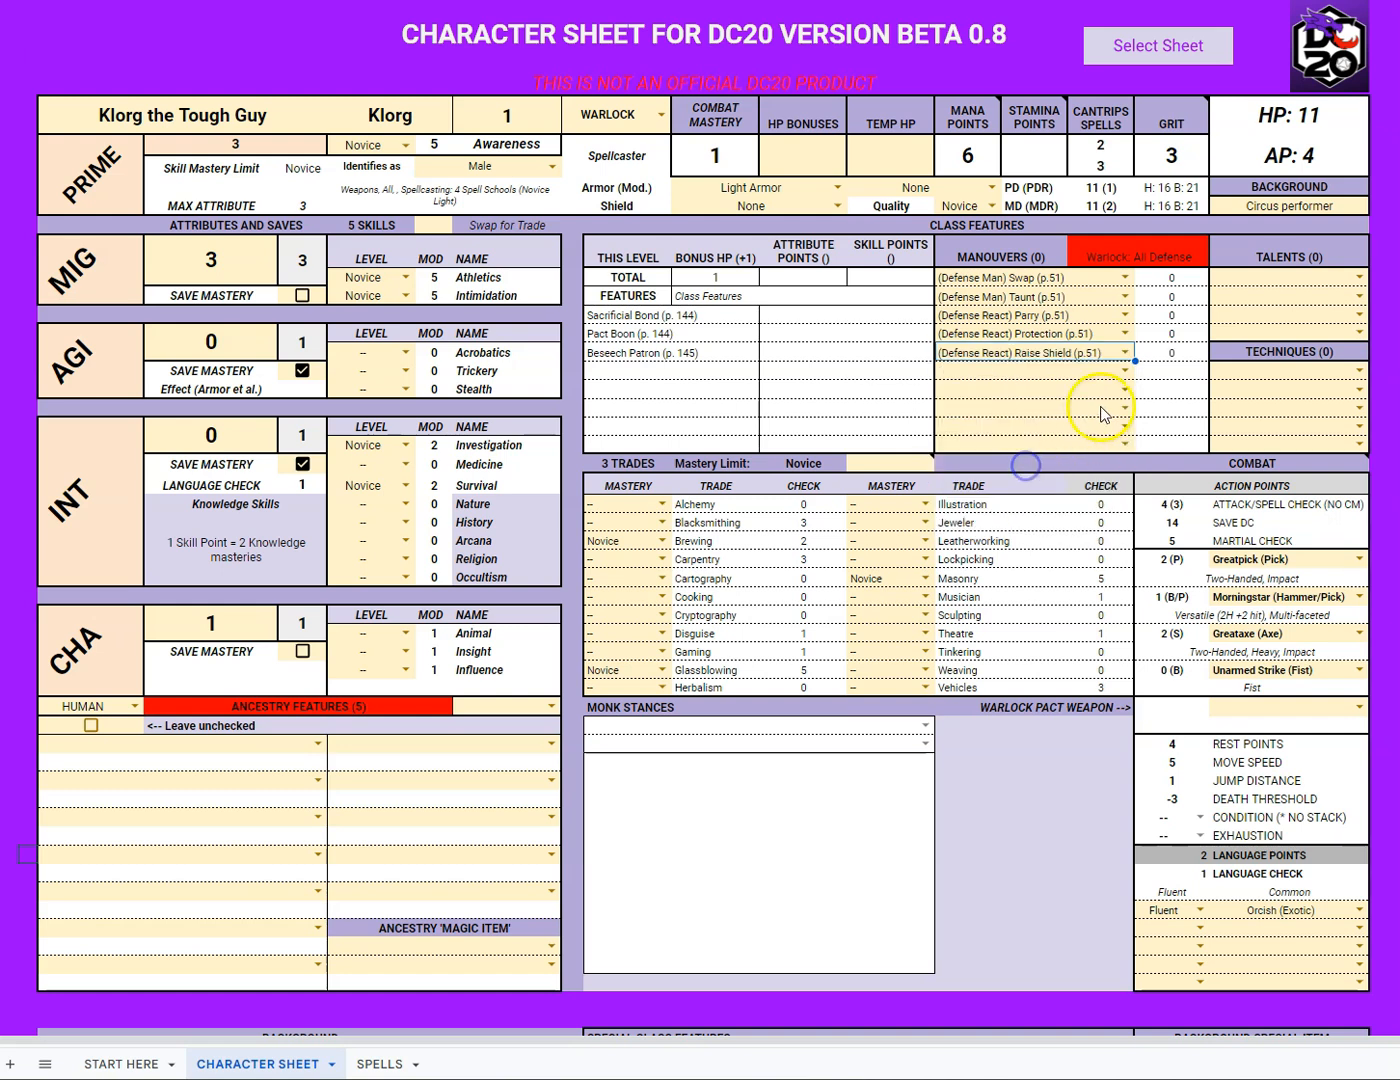
pyautogui.click(1125, 371)
pyautogui.click(1031, 517)
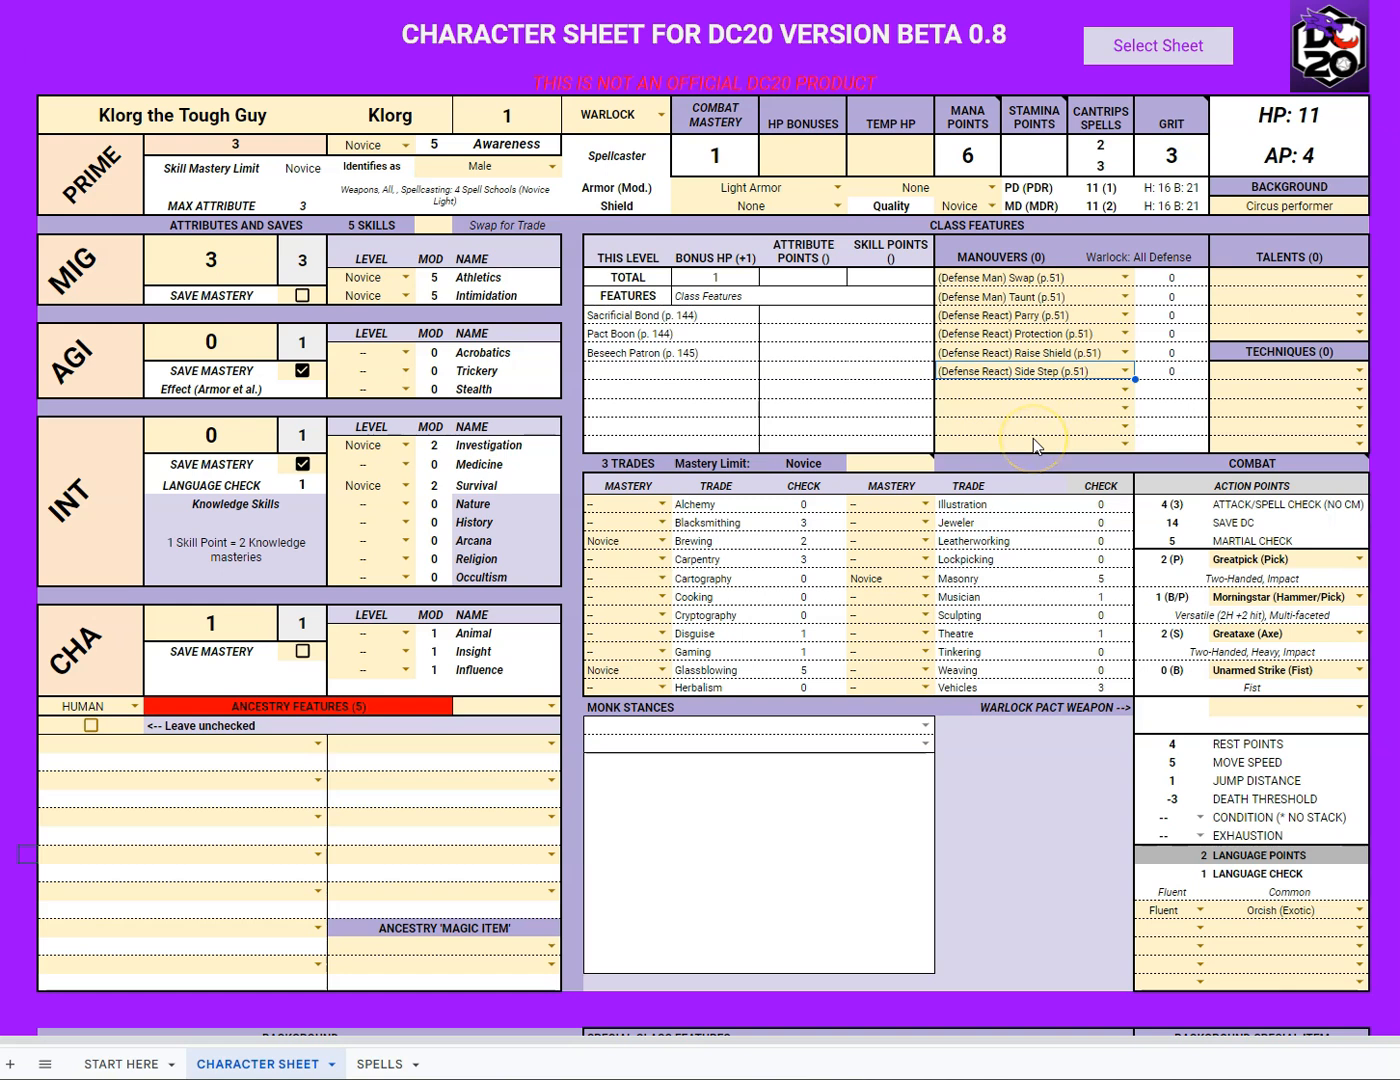
pyautogui.scroll(-3, 1032, 439)
pyautogui.scroll(-5, 1033, 437)
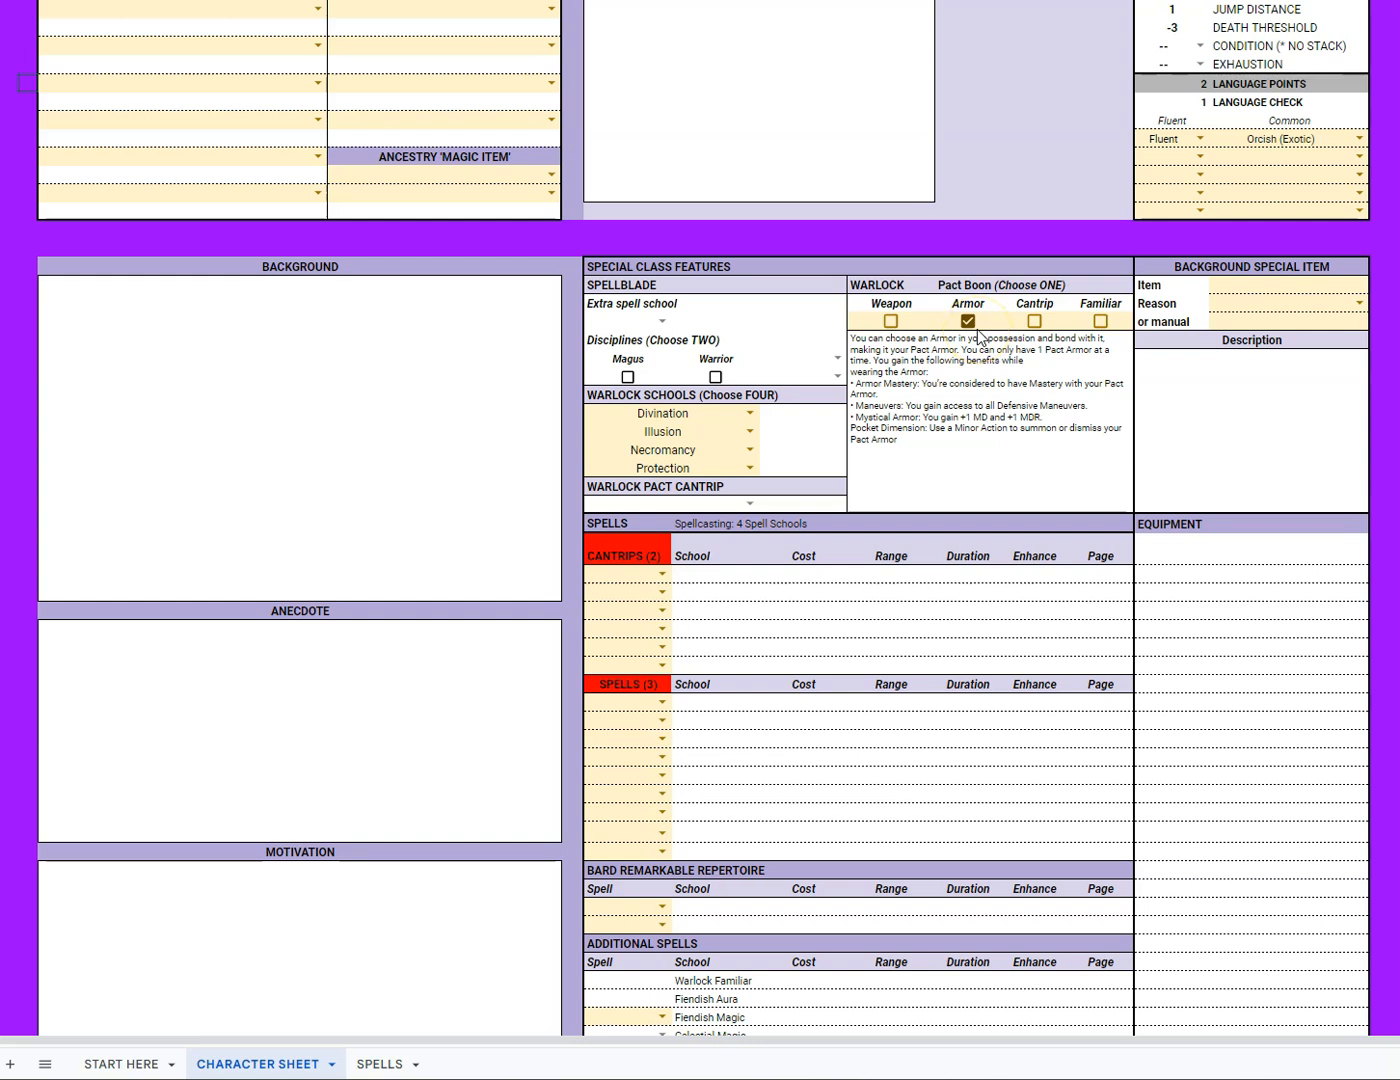
pyautogui.scroll(8, 978, 335)
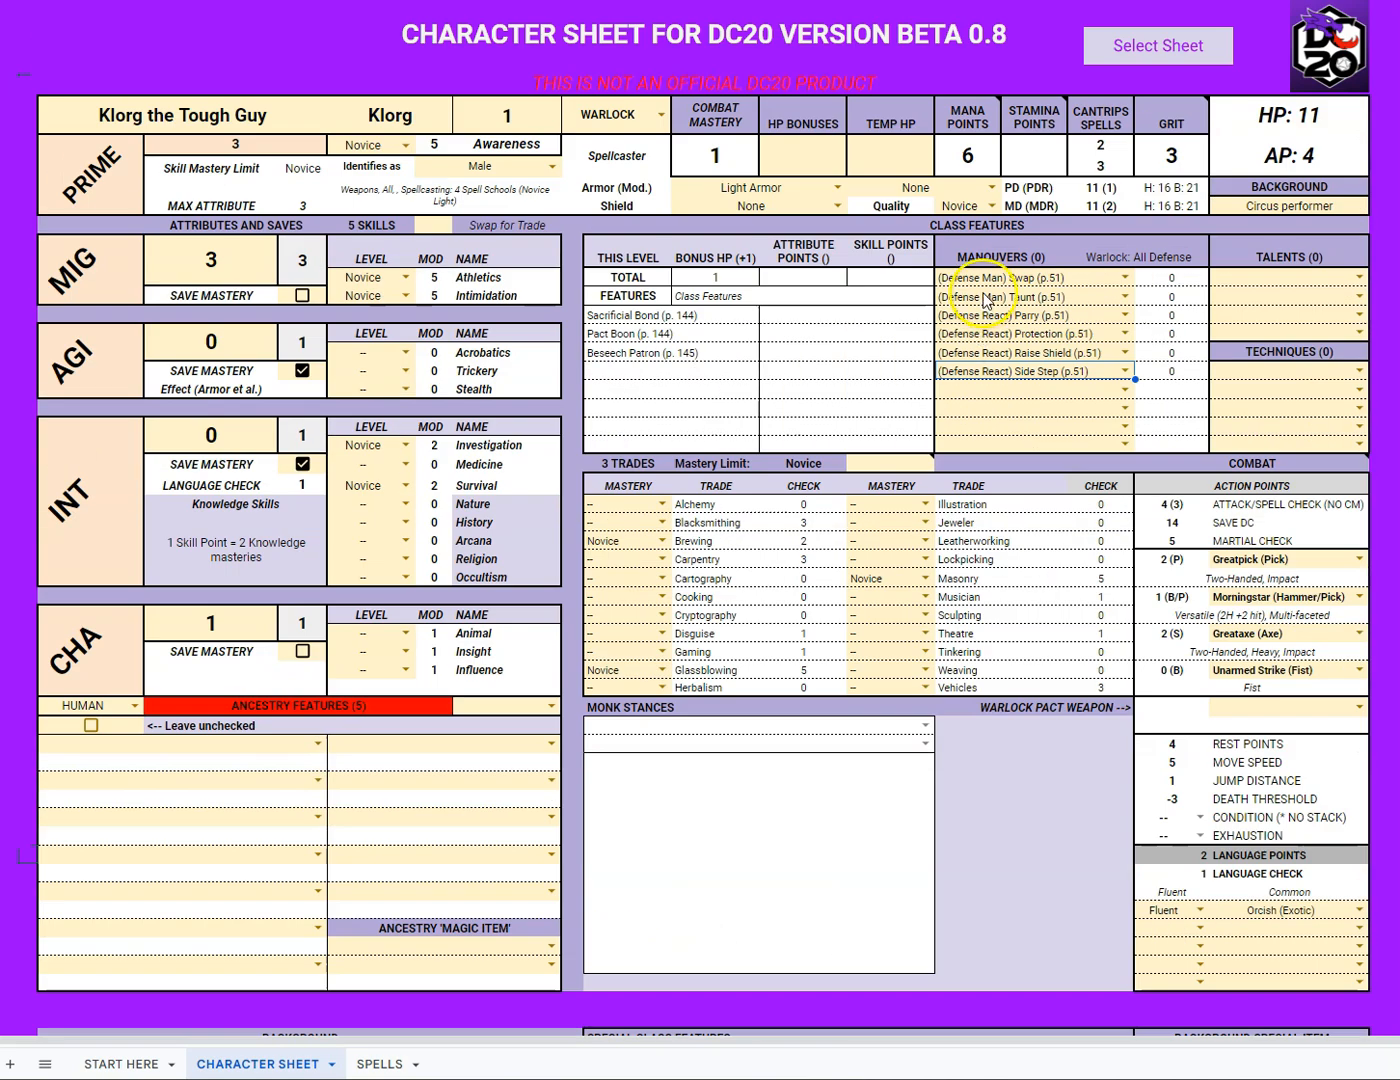
# - Clear the six defense manouvers and switch the Warlock's Pact Boon from Armor to Cantrip
pyautogui.moveTo(984, 278); pyautogui.dragTo(980, 369)
pyautogui.press('Delete')
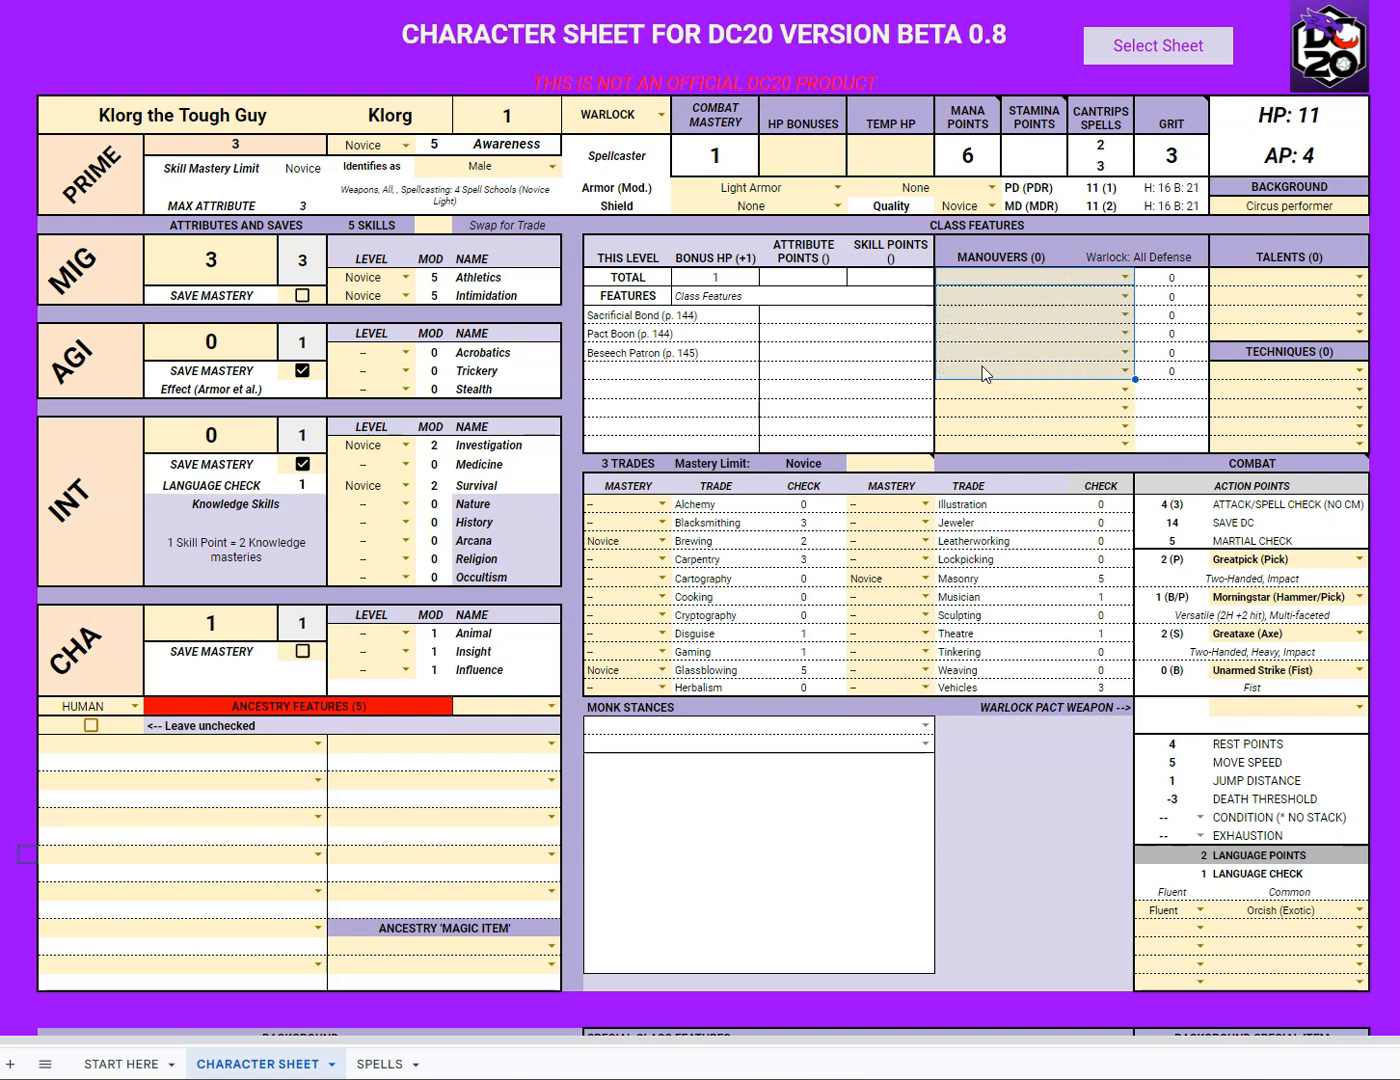
pyautogui.scroll(-6, 1002, 632)
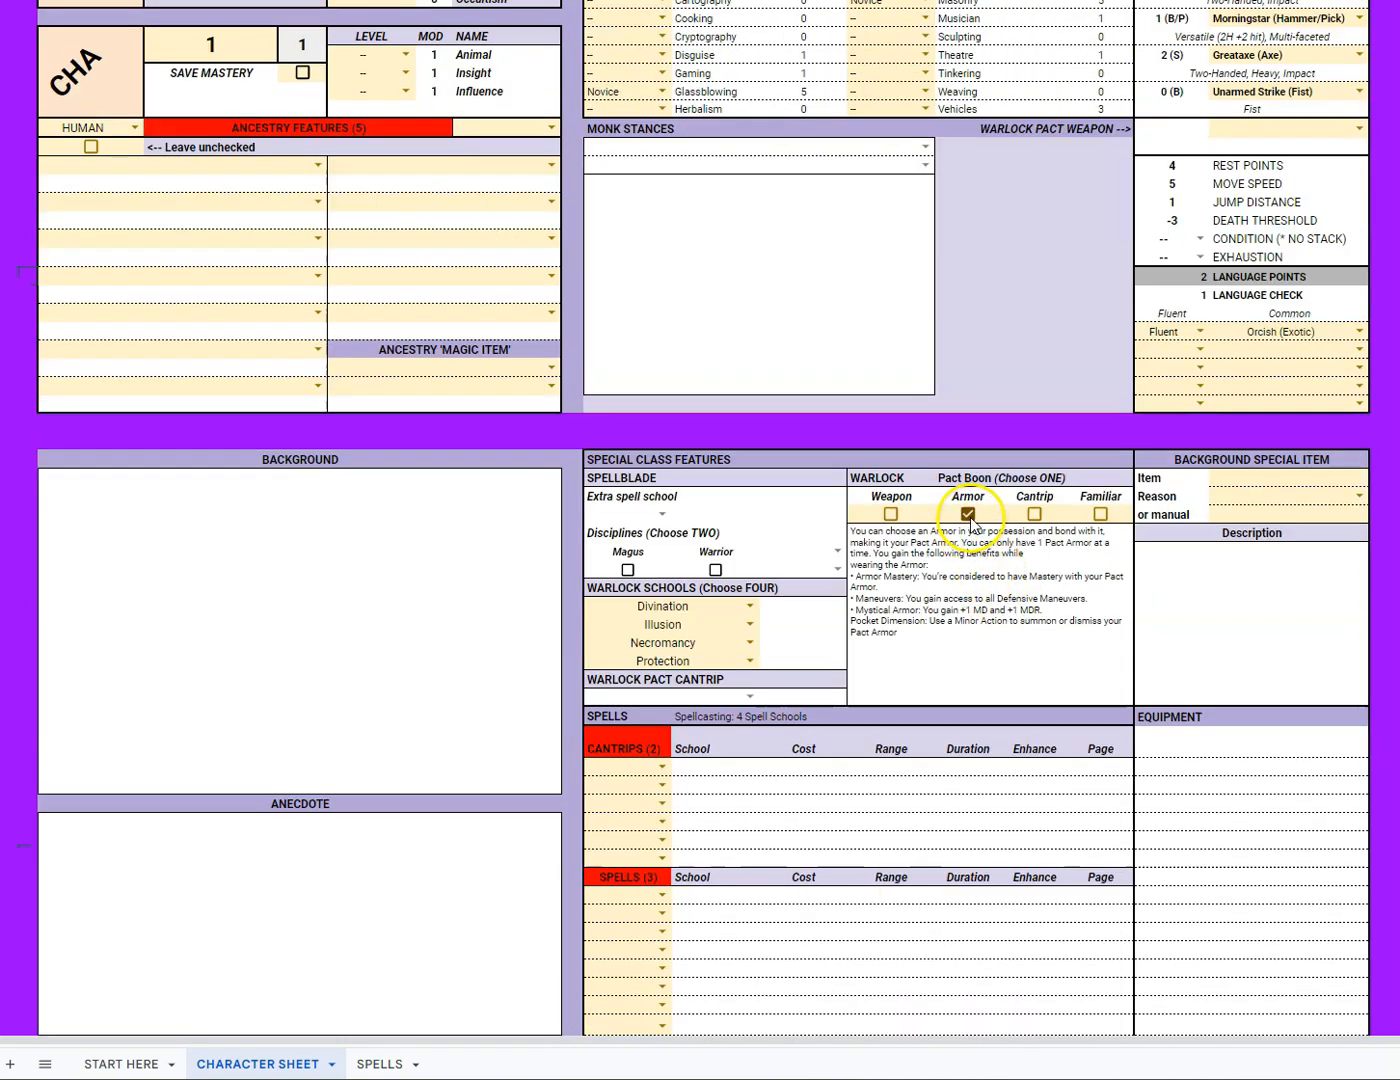
pyautogui.click(968, 514)
pyautogui.click(1035, 514)
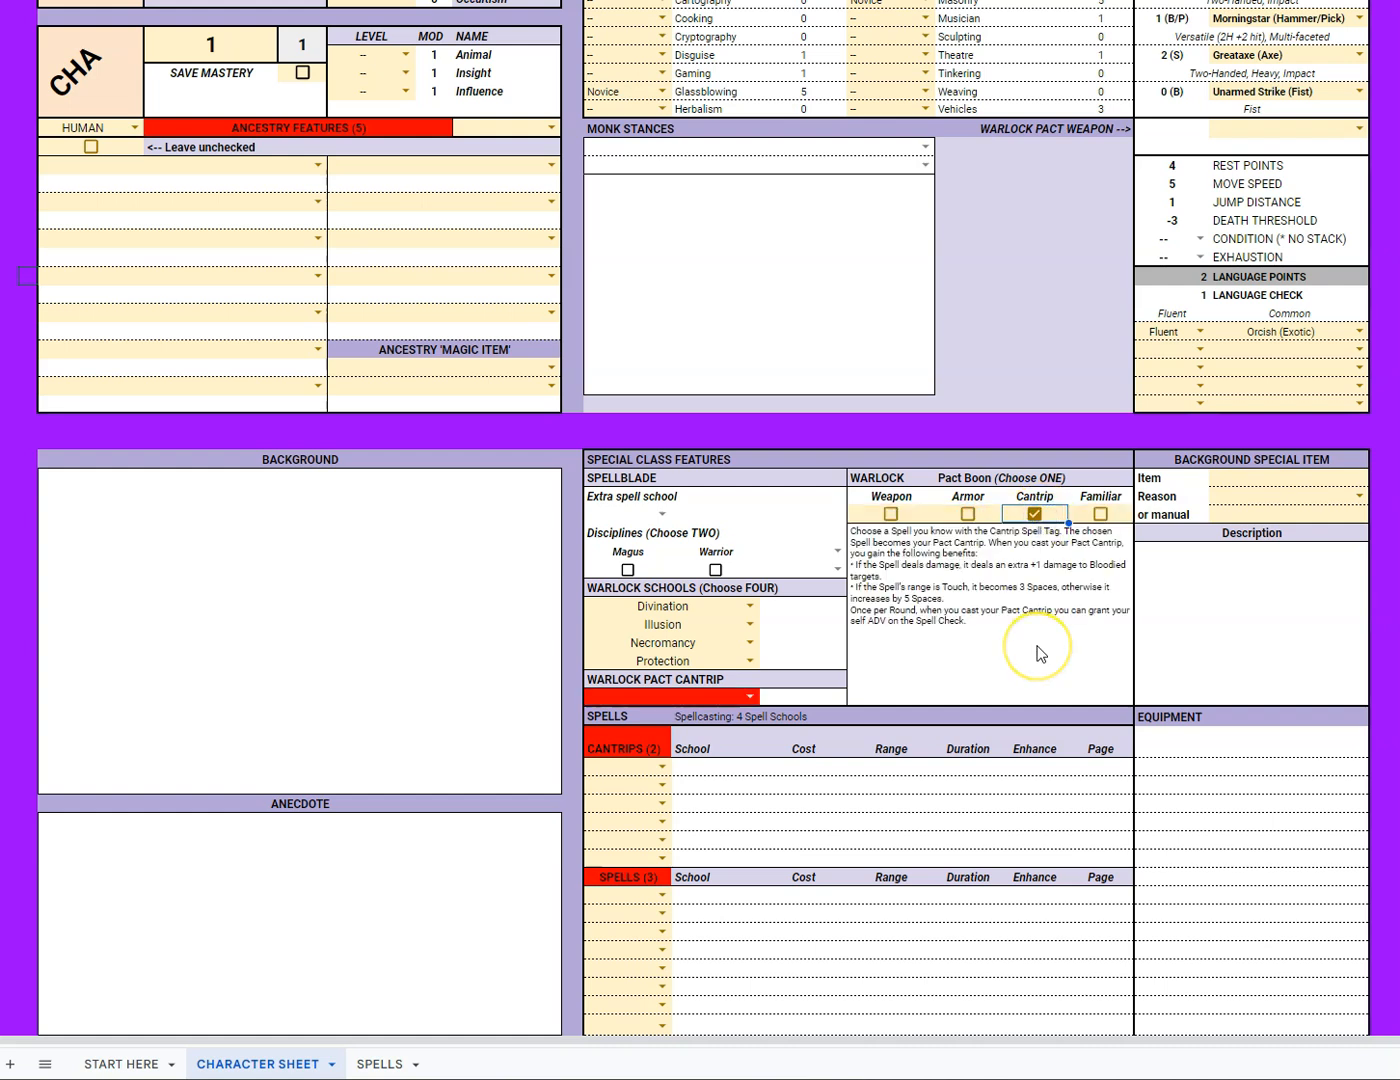
# - Add the cantrips Message and Minor Illusion, and set Minor Illusion as the Warlock pact cantrip
pyautogui.scroll(-3, 1040, 650)
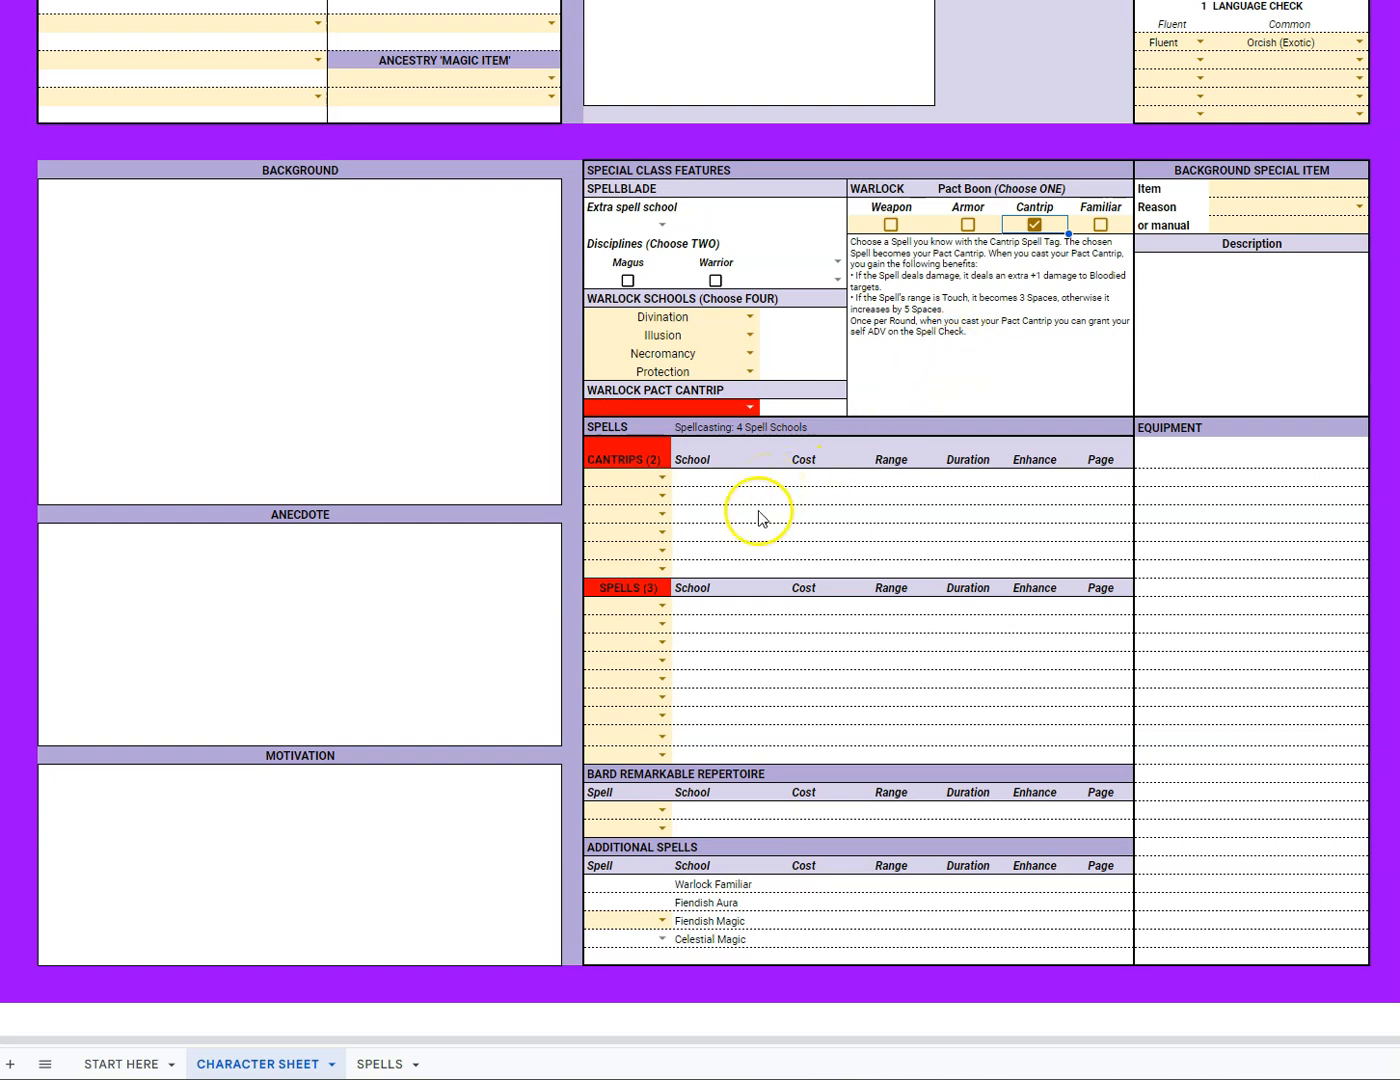
pyautogui.click(663, 477)
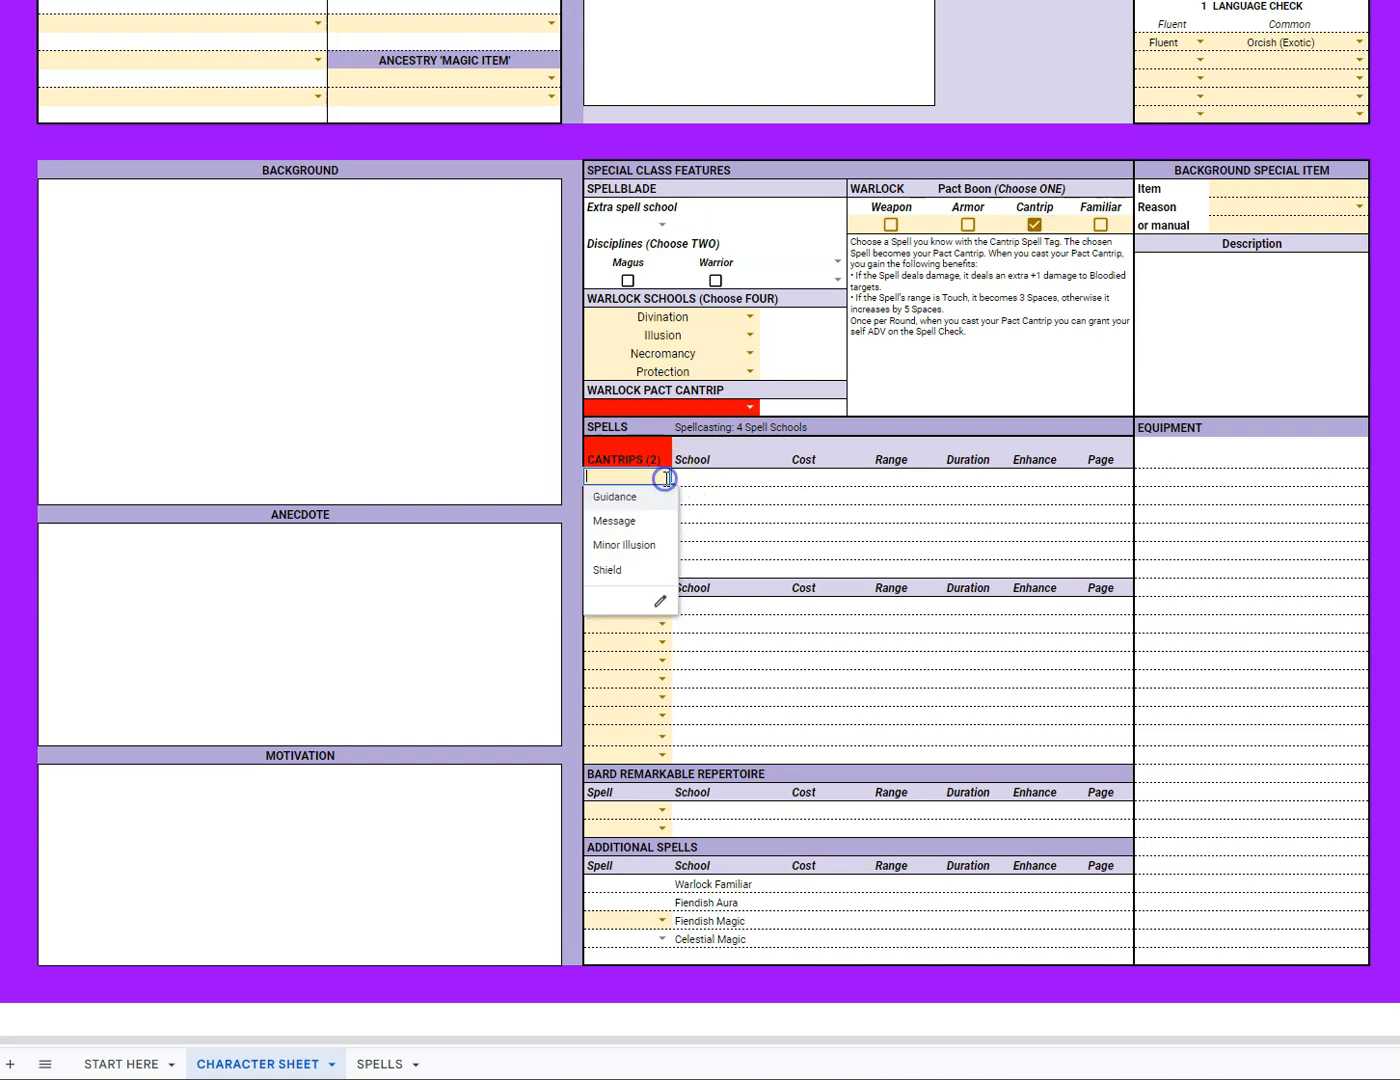
pyautogui.click(632, 522)
pyautogui.click(661, 507)
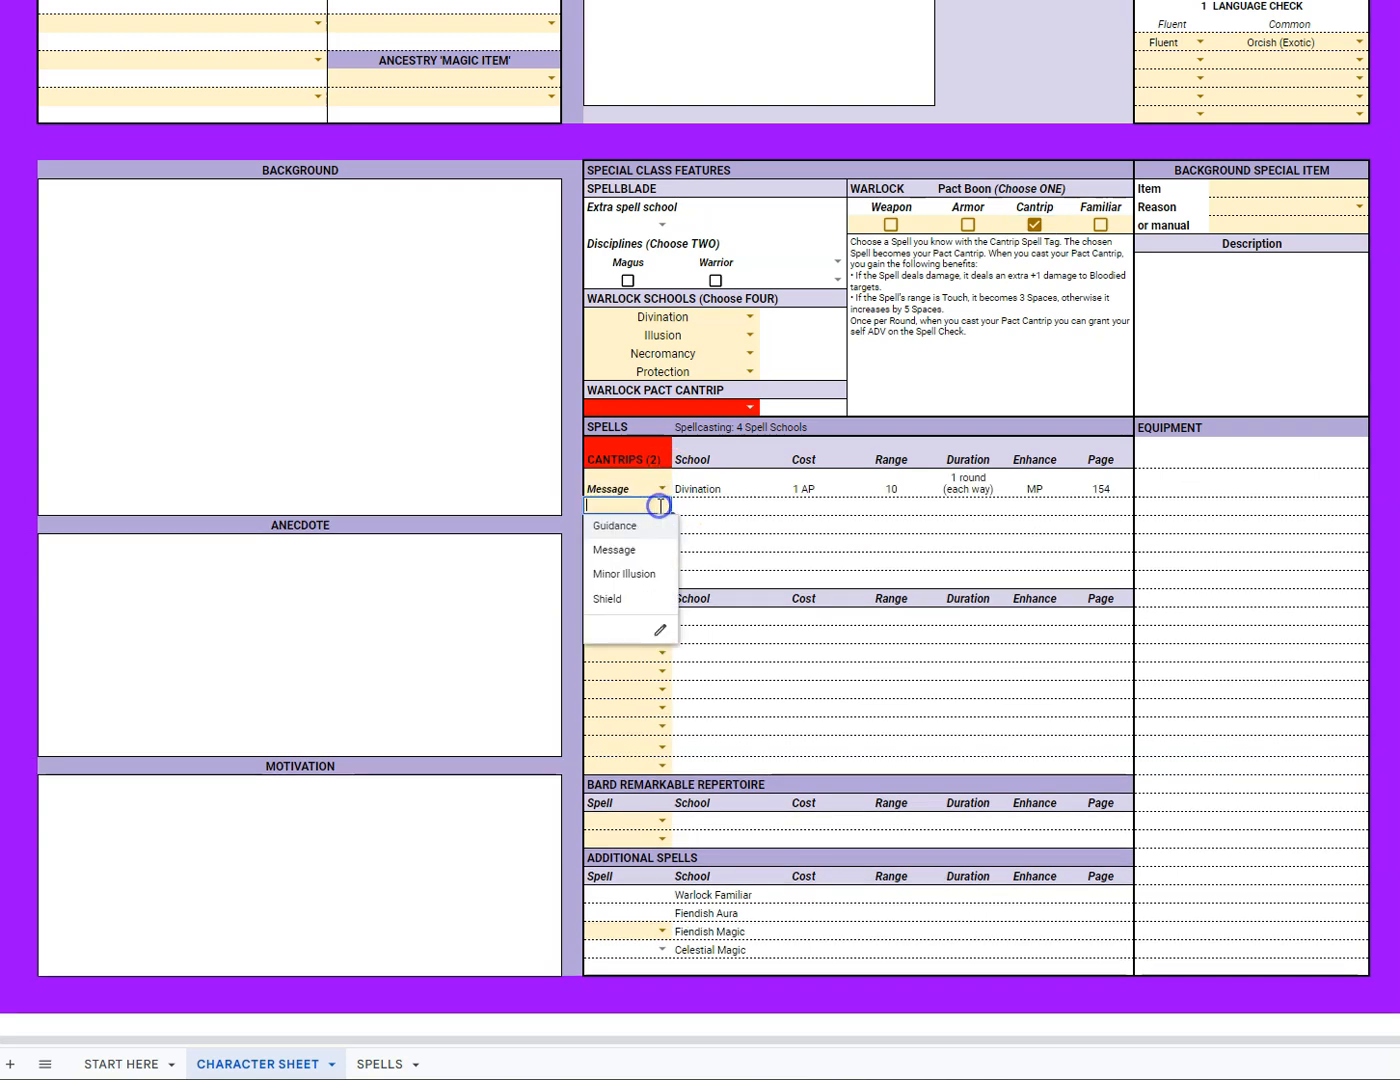
pyautogui.click(648, 572)
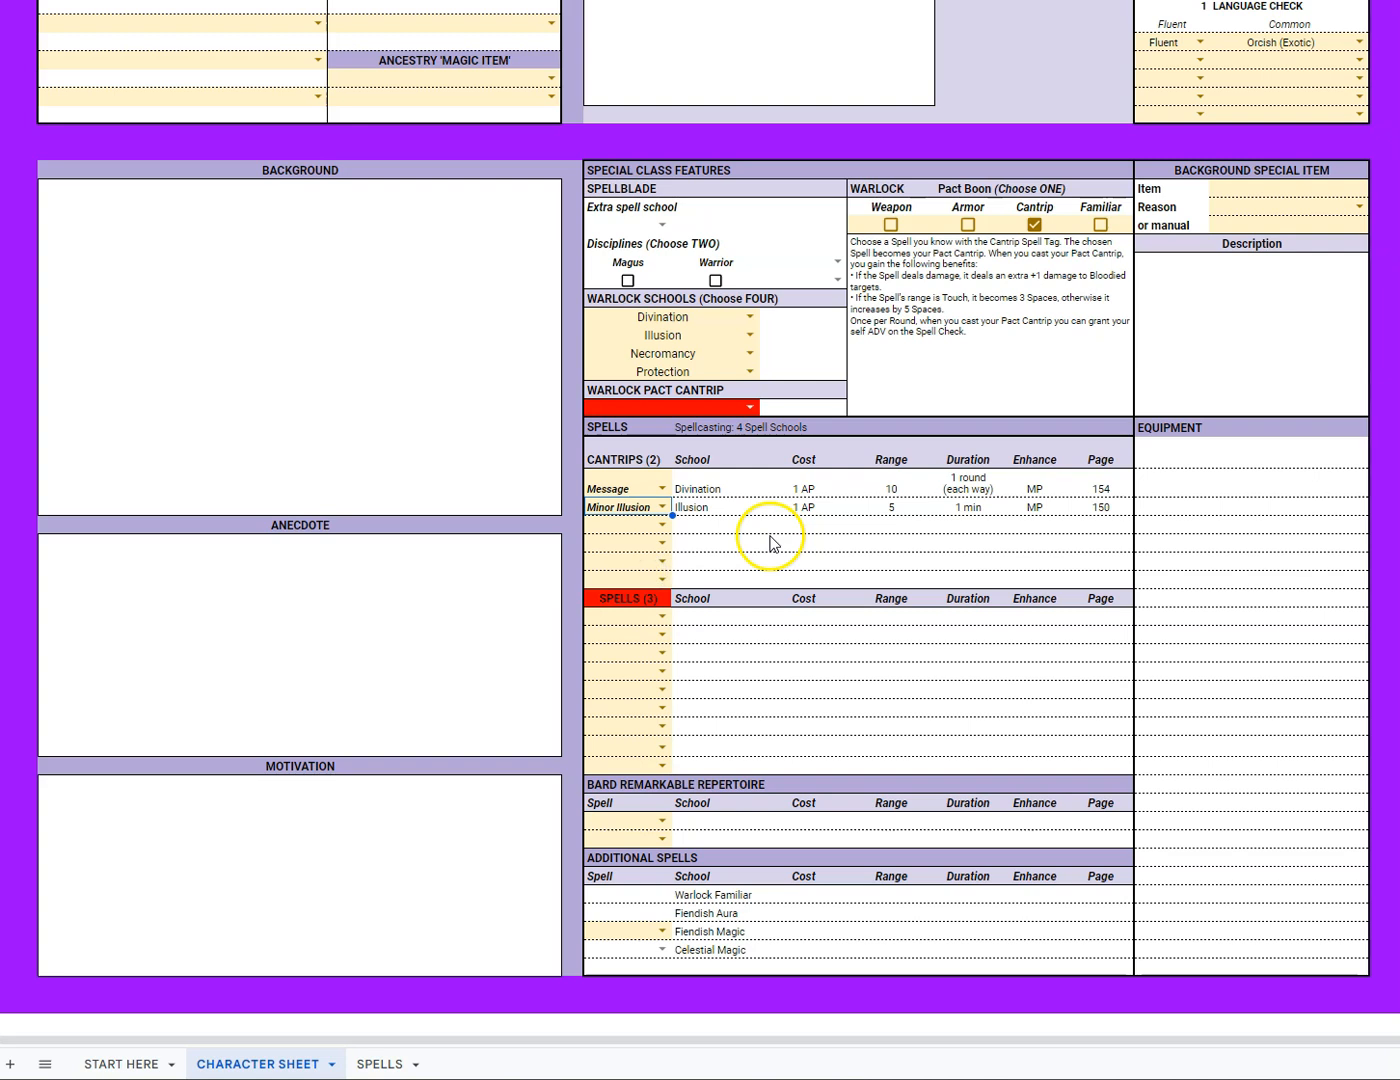
pyautogui.click(750, 407)
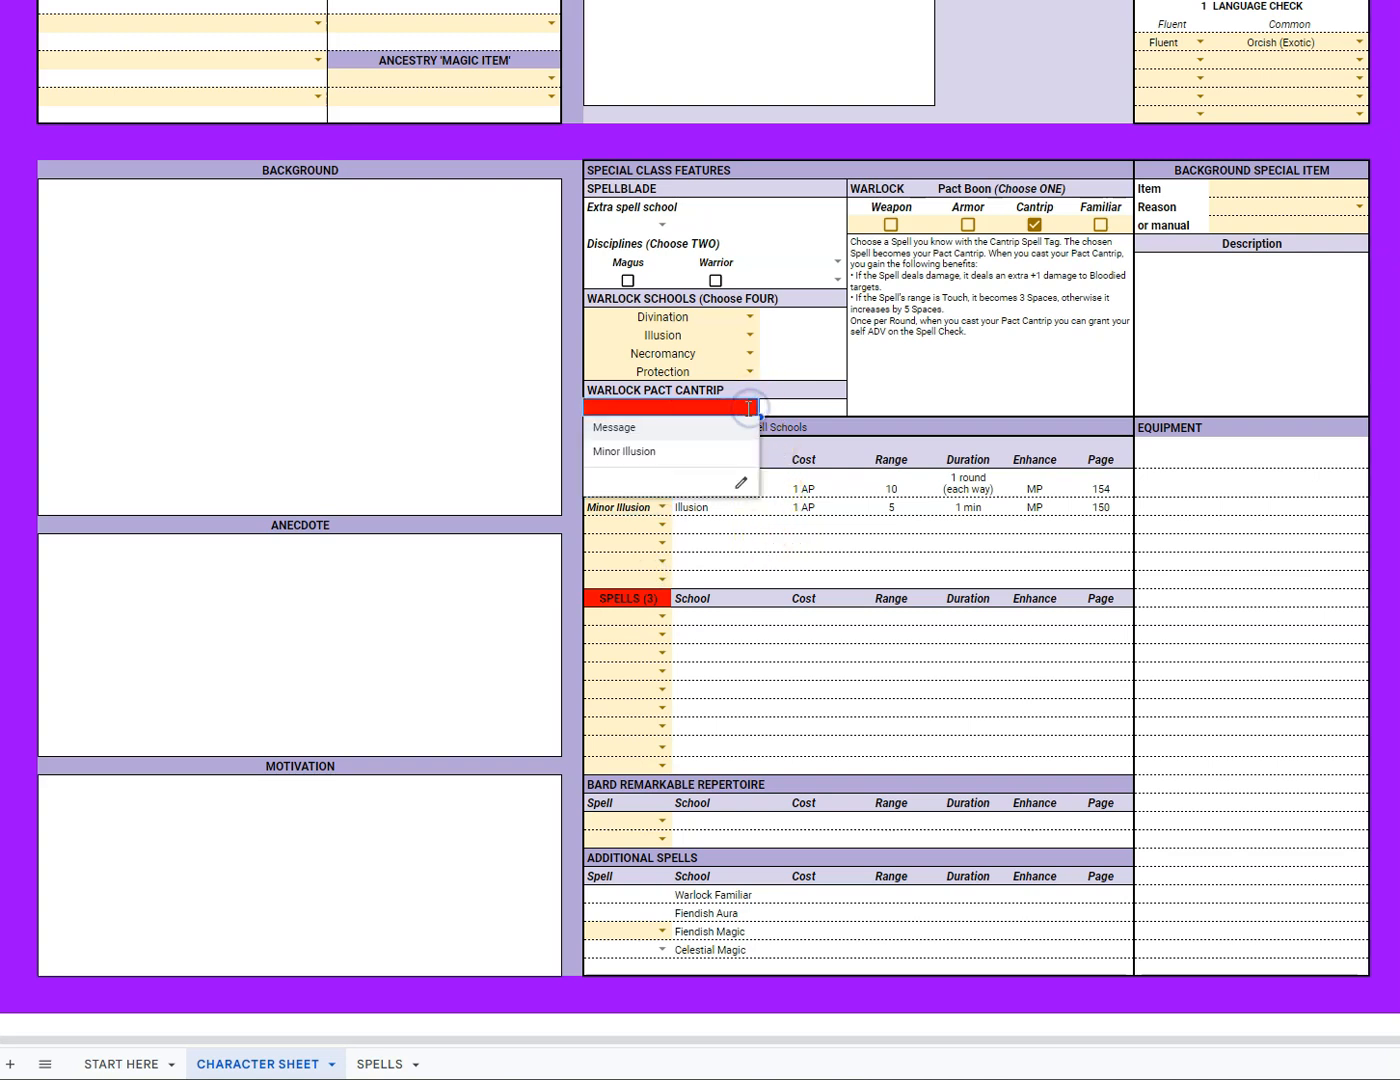
pyautogui.click(635, 450)
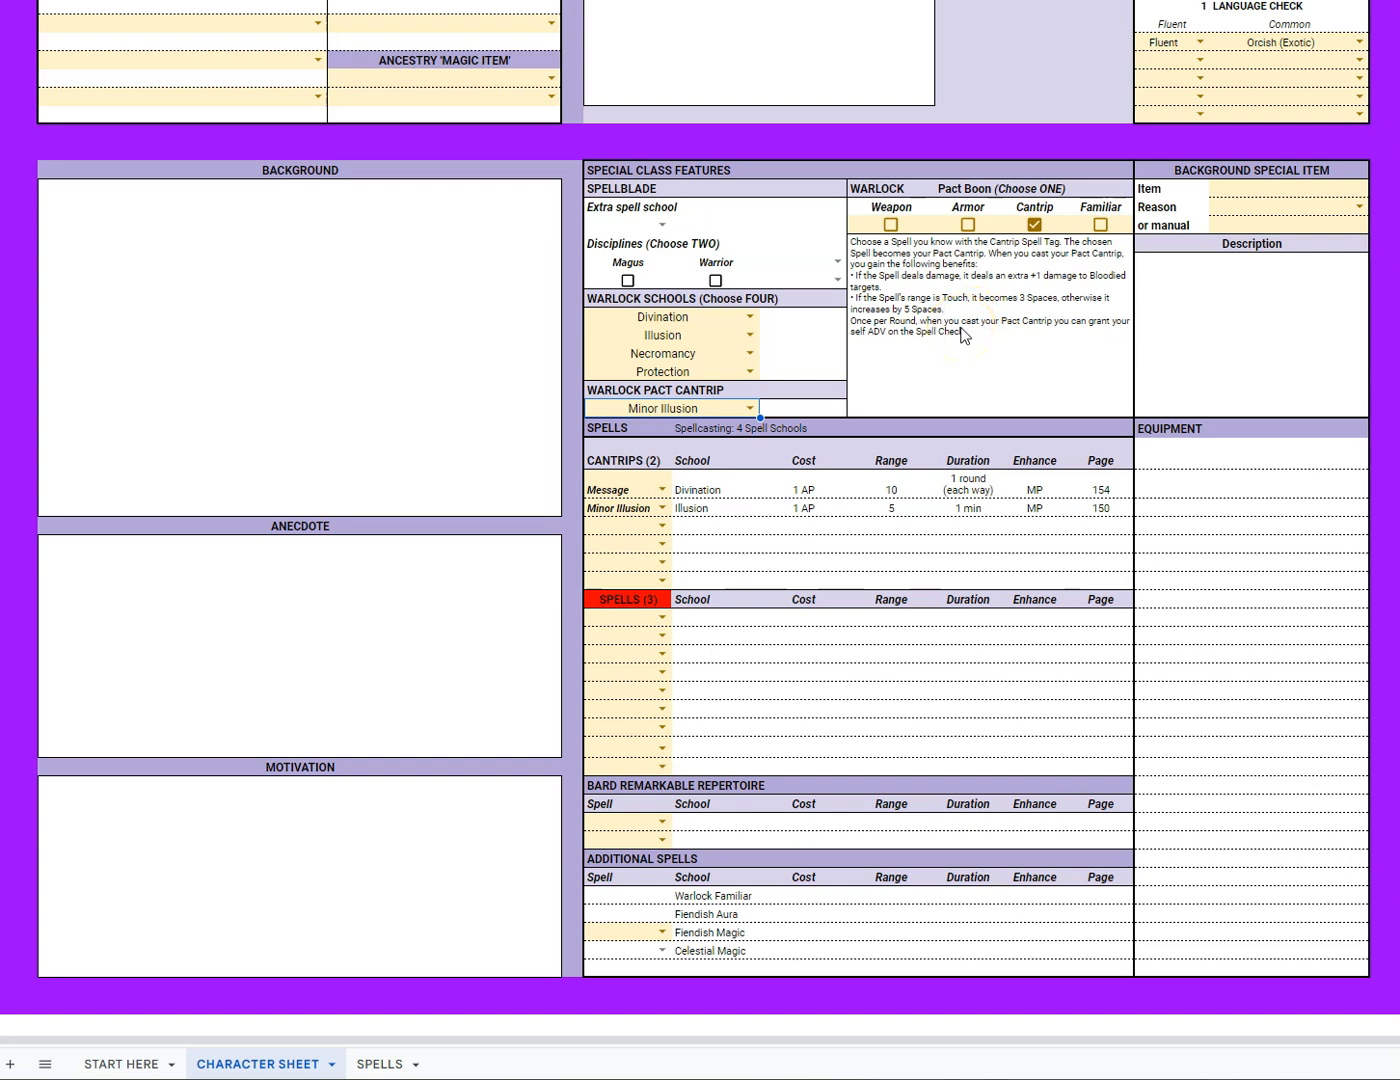
# - Add Fire Shield, Silent Image and Bless in the Warlock's first three spell slots
pyautogui.click(665, 617)
pyautogui.click(625, 660)
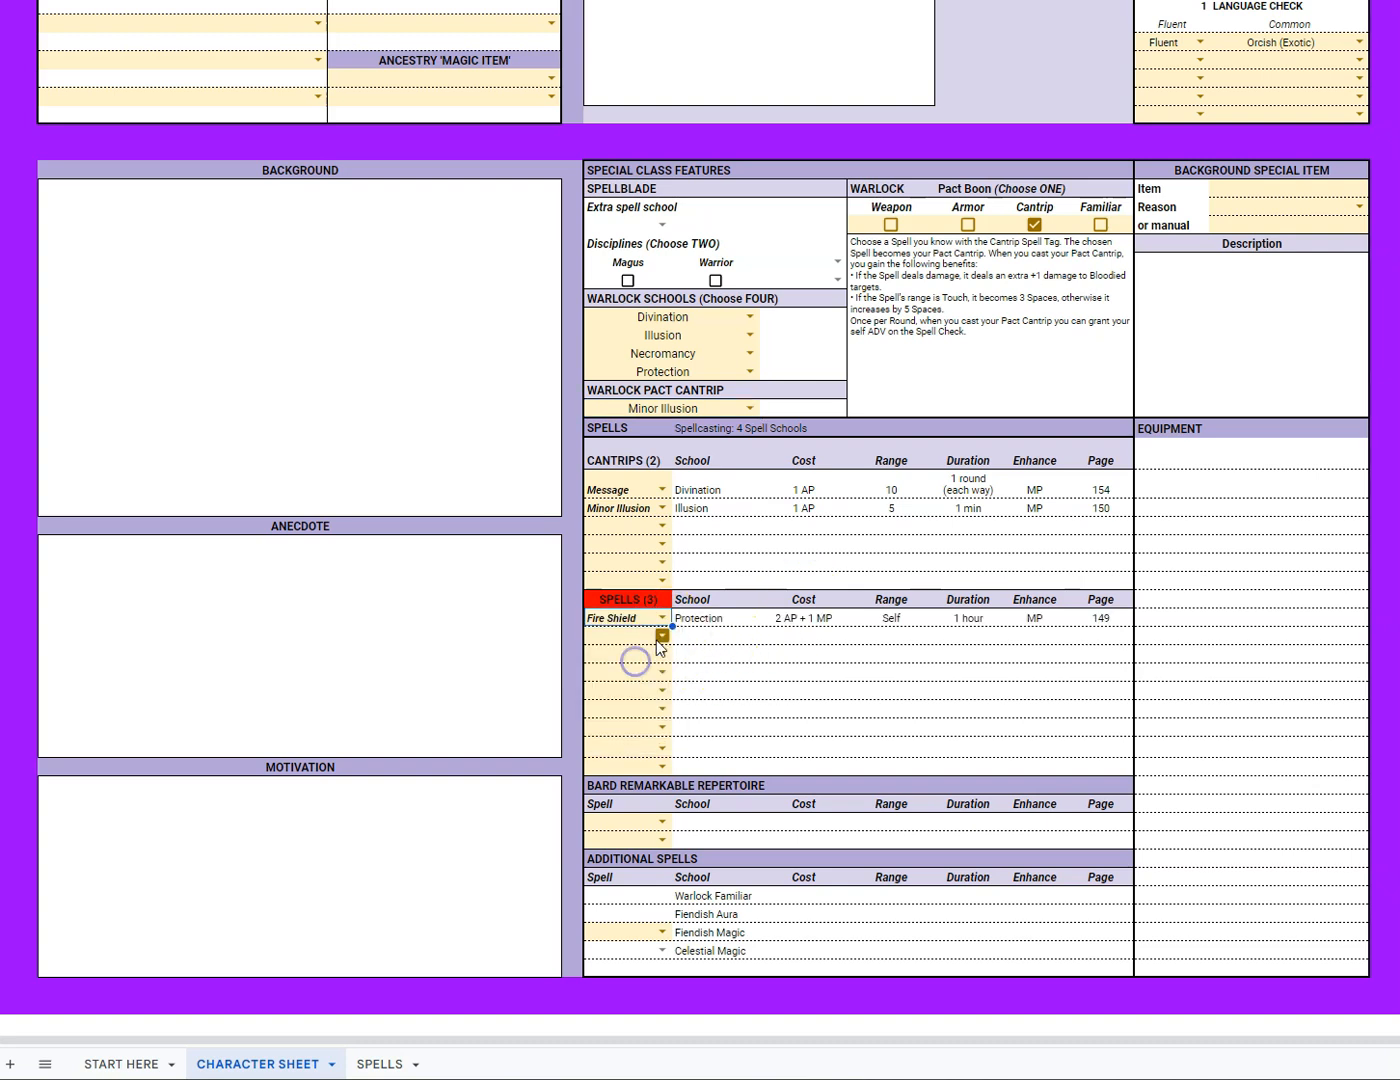
pyautogui.click(657, 635)
pyautogui.click(630, 729)
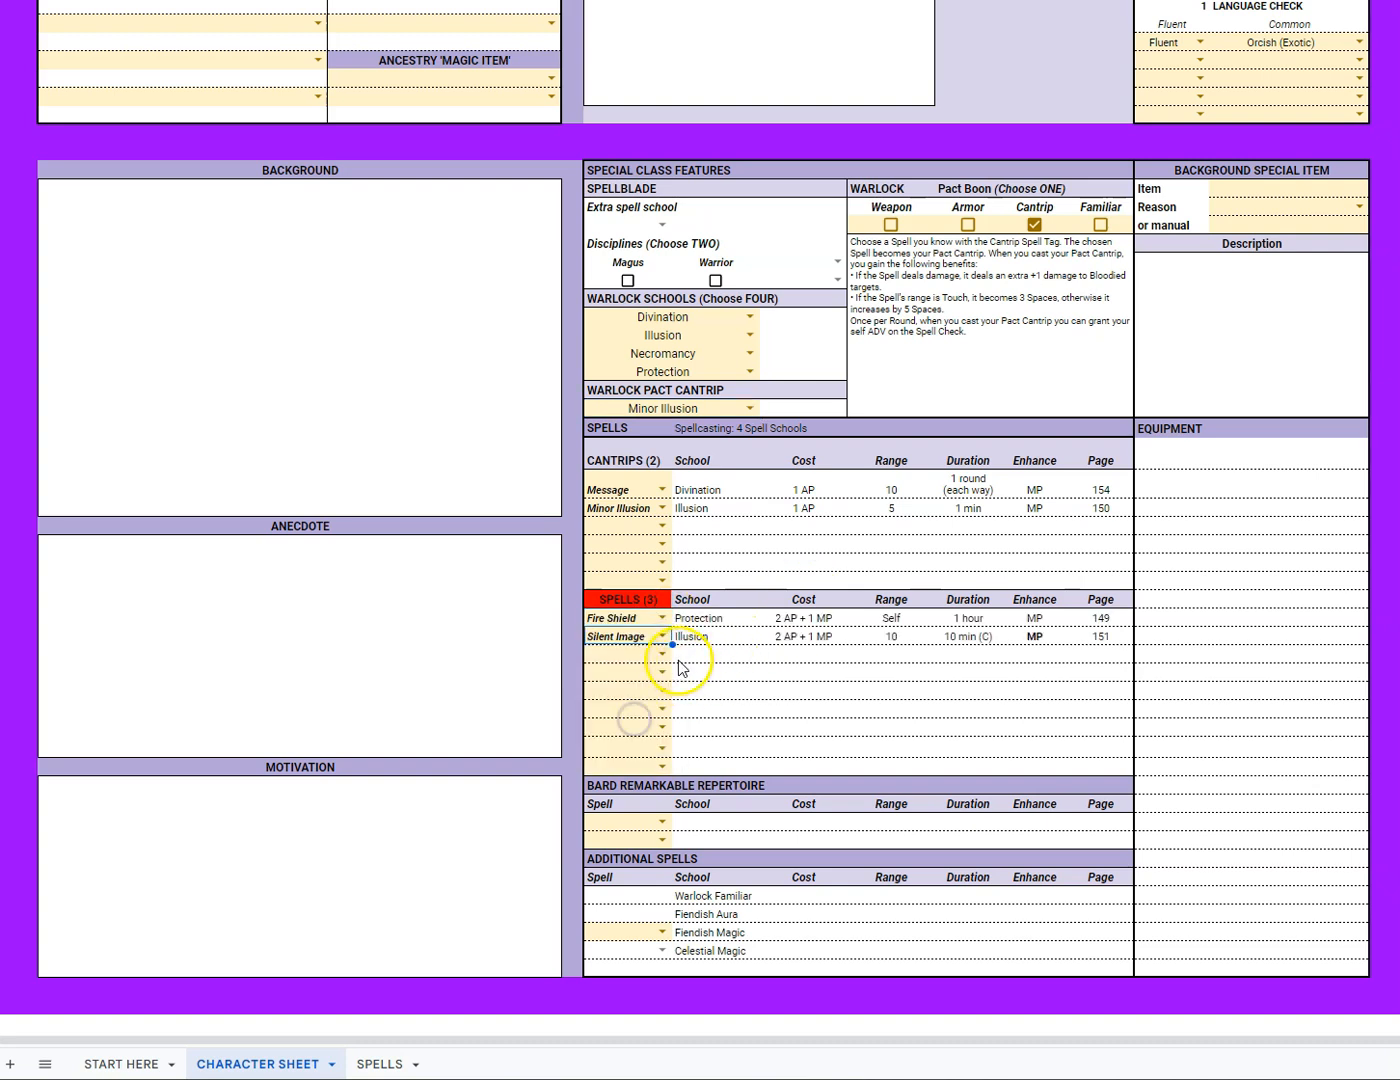
pyautogui.click(659, 653)
pyautogui.click(644, 677)
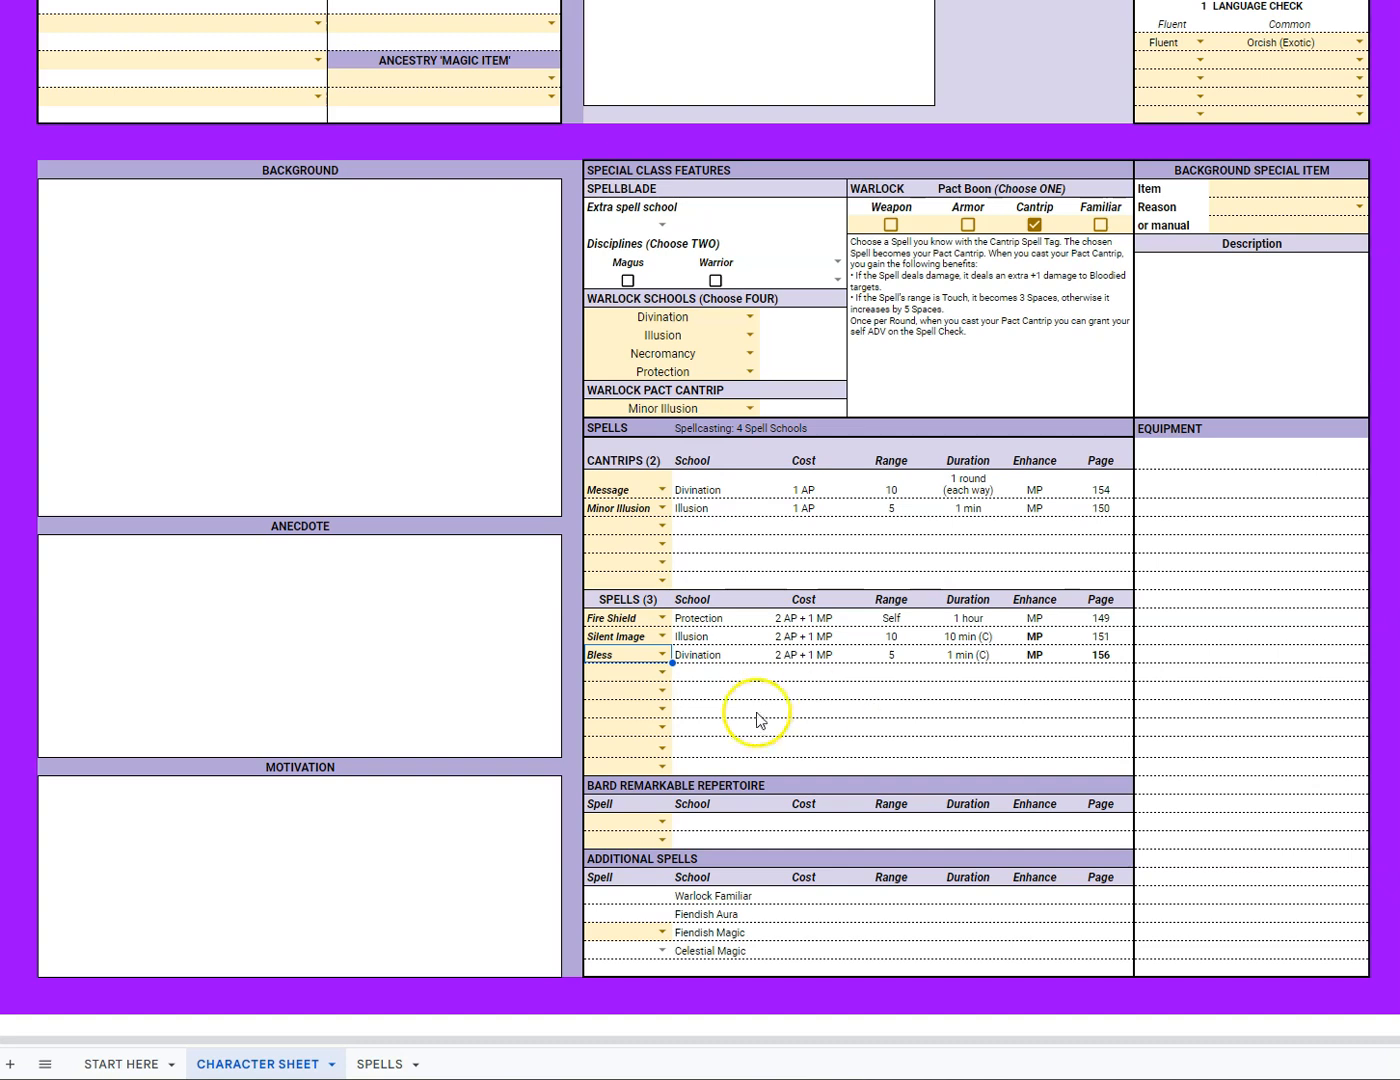
# - Clear the Warlock pact cantrip and switch the Pact Boon from Cantrip to Familiar
pyautogui.scroll(2, 753, 709)
pyautogui.scroll(2, 753, 710)
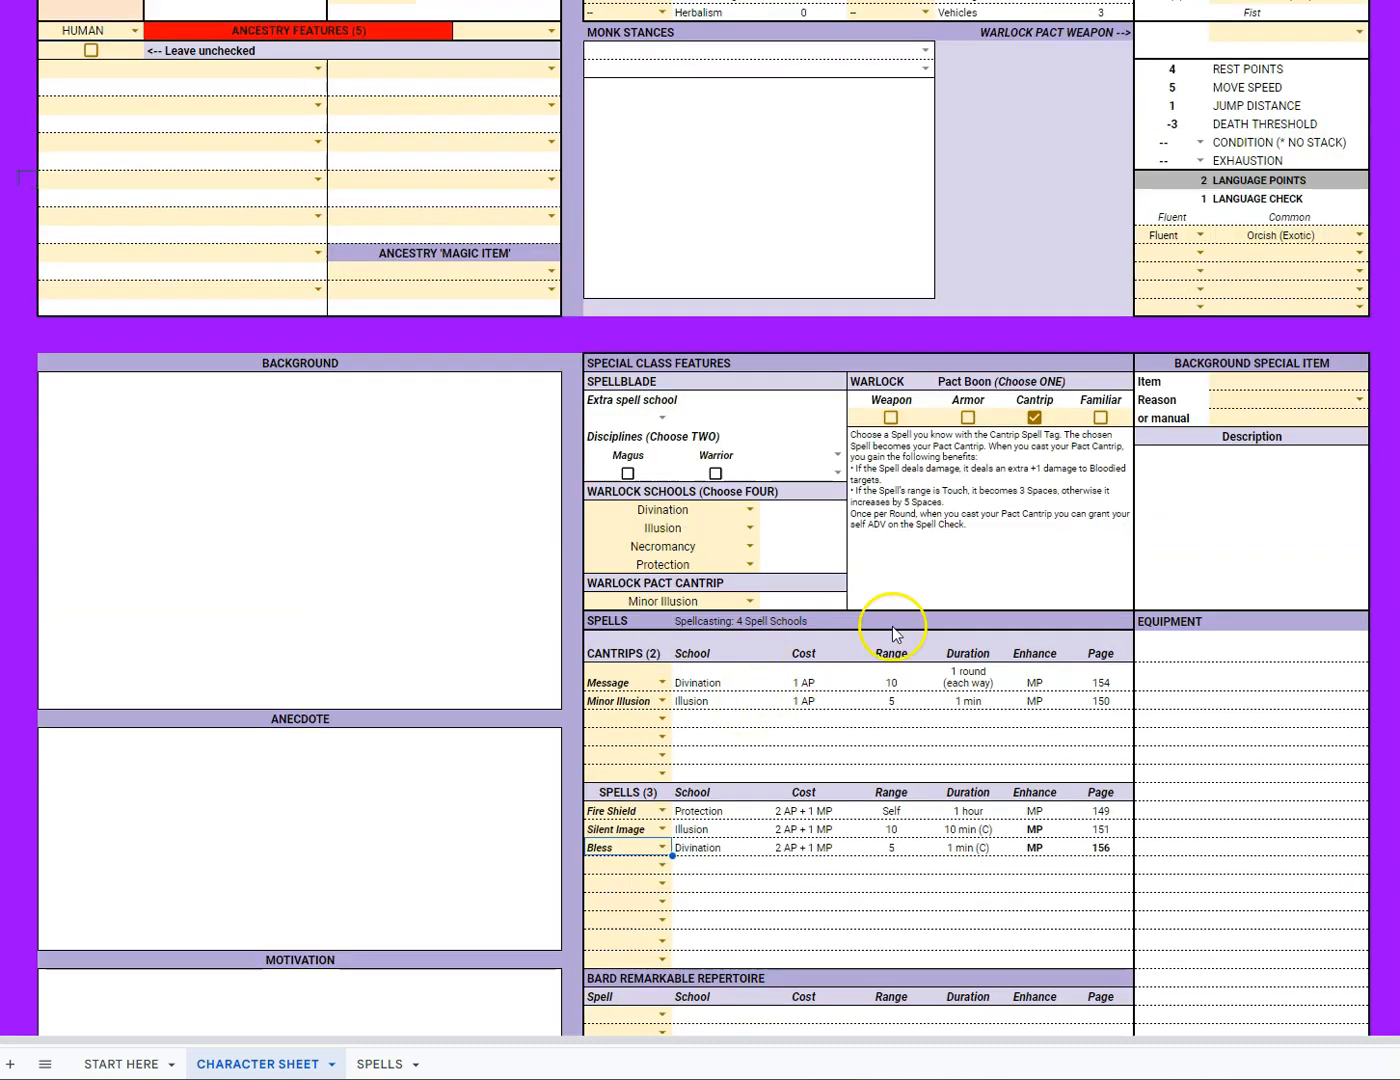
pyautogui.click(1034, 417)
pyautogui.click(678, 607)
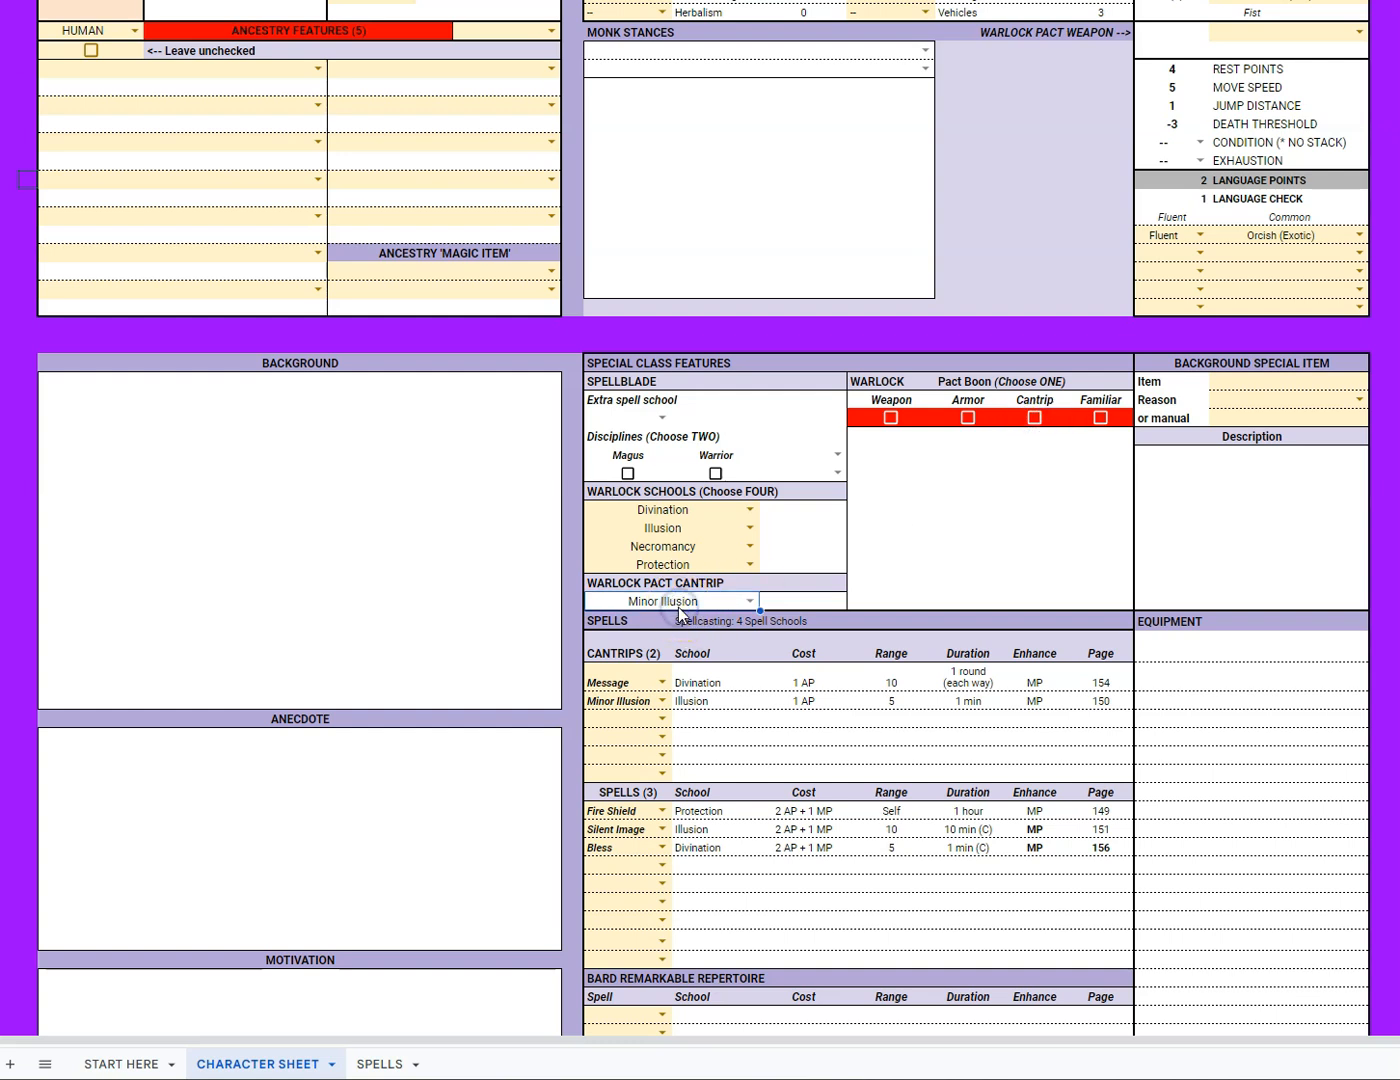
pyautogui.press('Delete')
pyautogui.click(1100, 417)
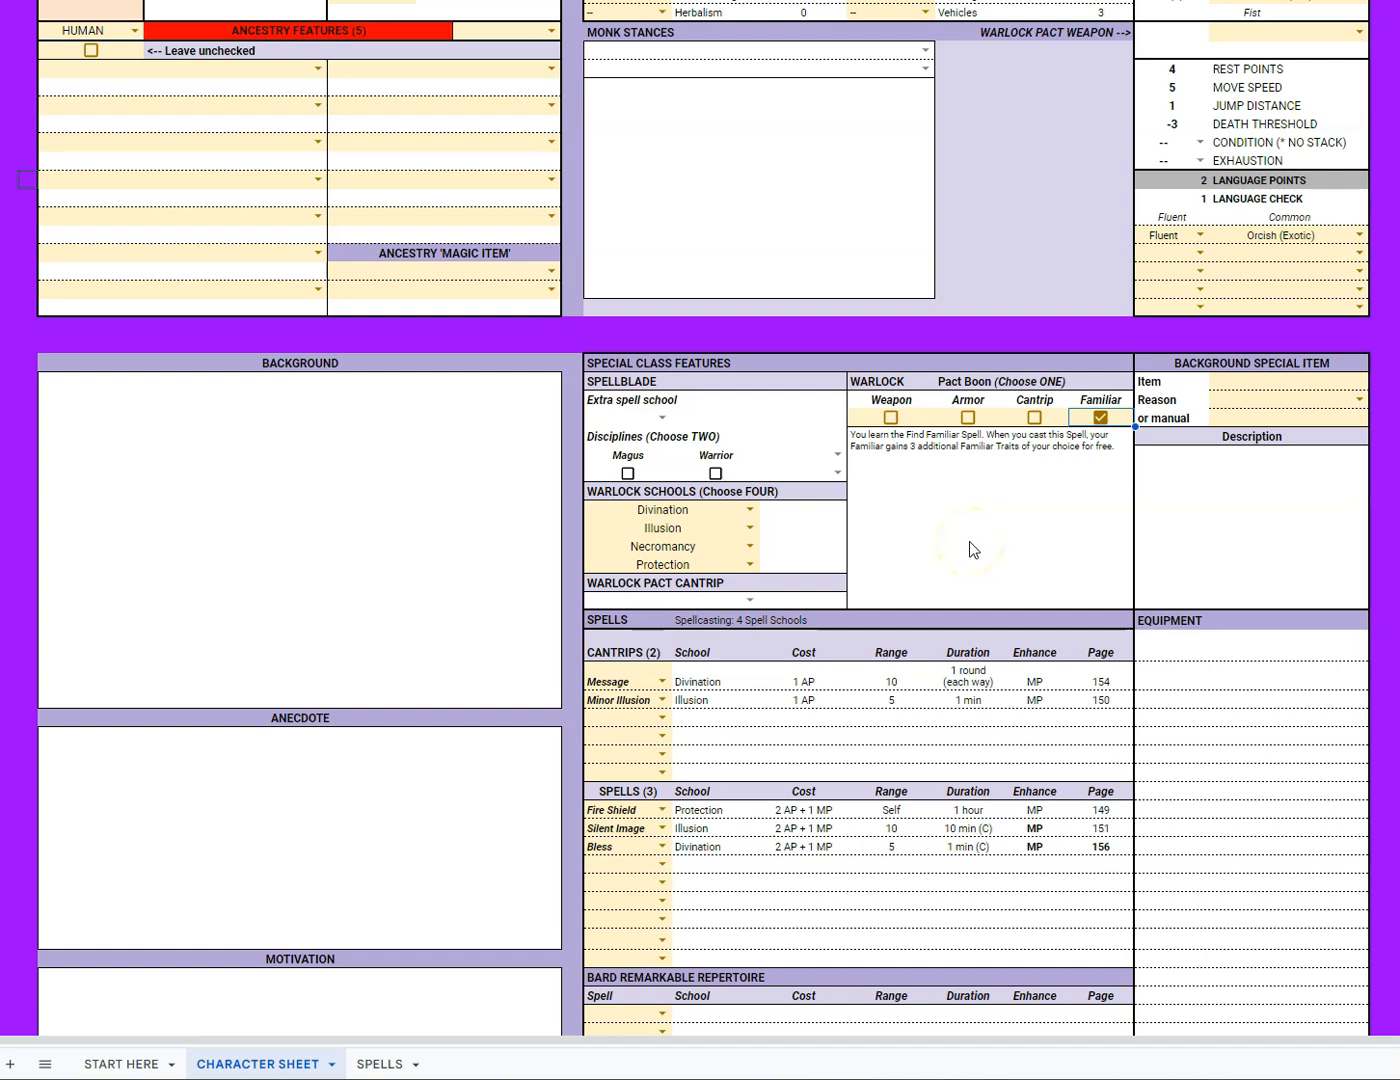
# - Check the additional spells for the Familiar boon and switch the Pact Boon to Weapon
pyautogui.scroll(-2, 970, 542)
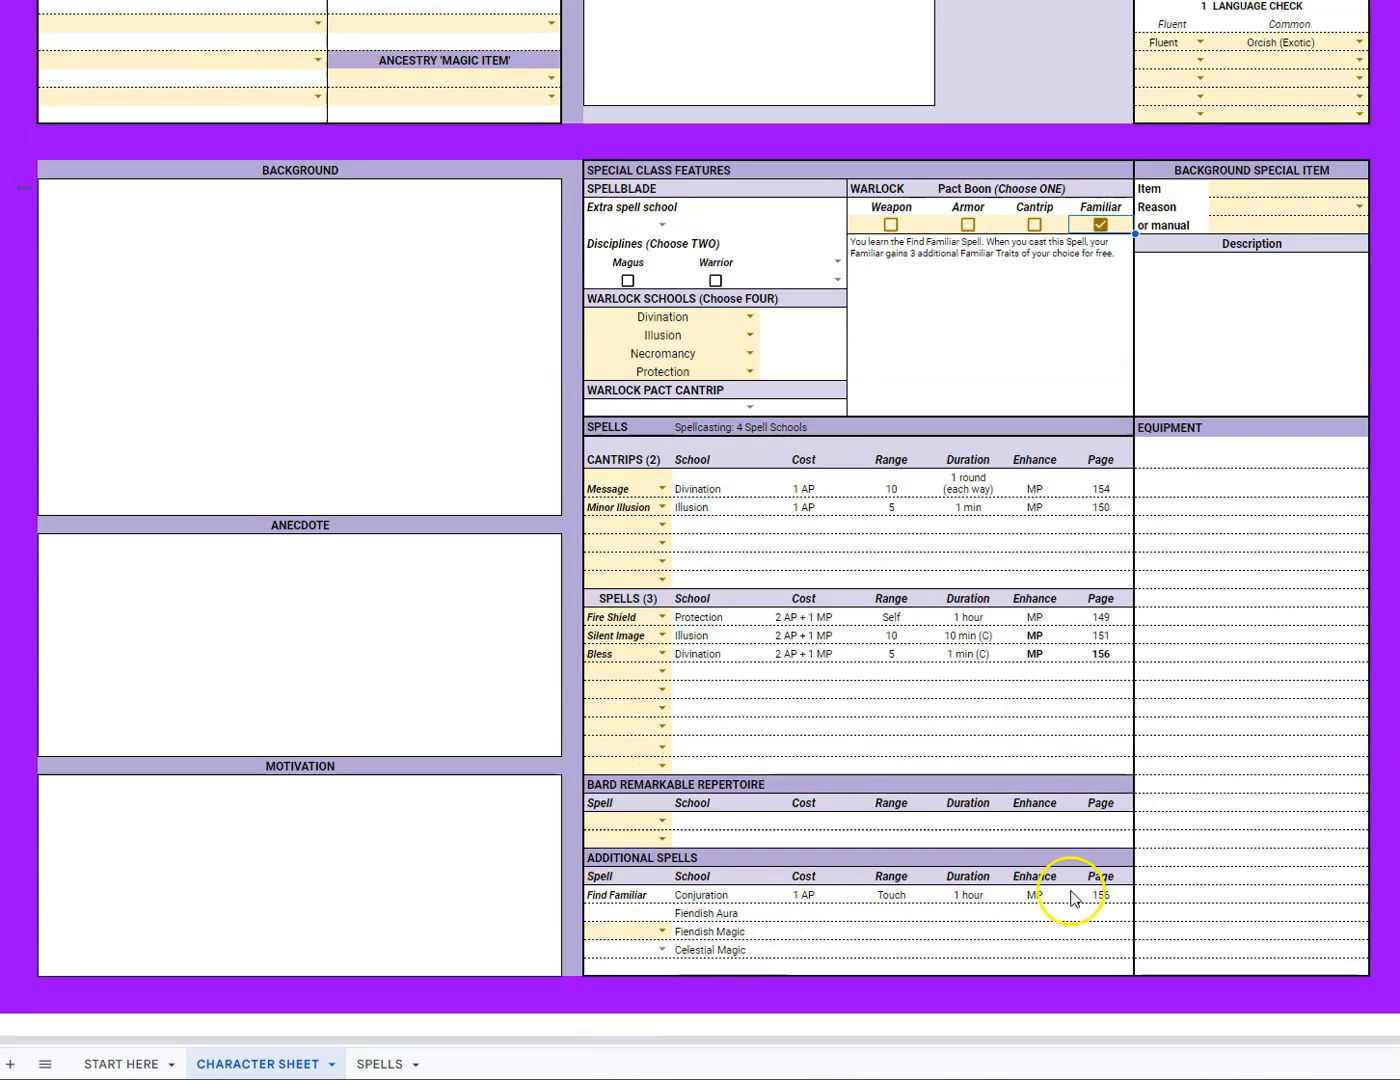
pyautogui.scroll(1, 1025, 837)
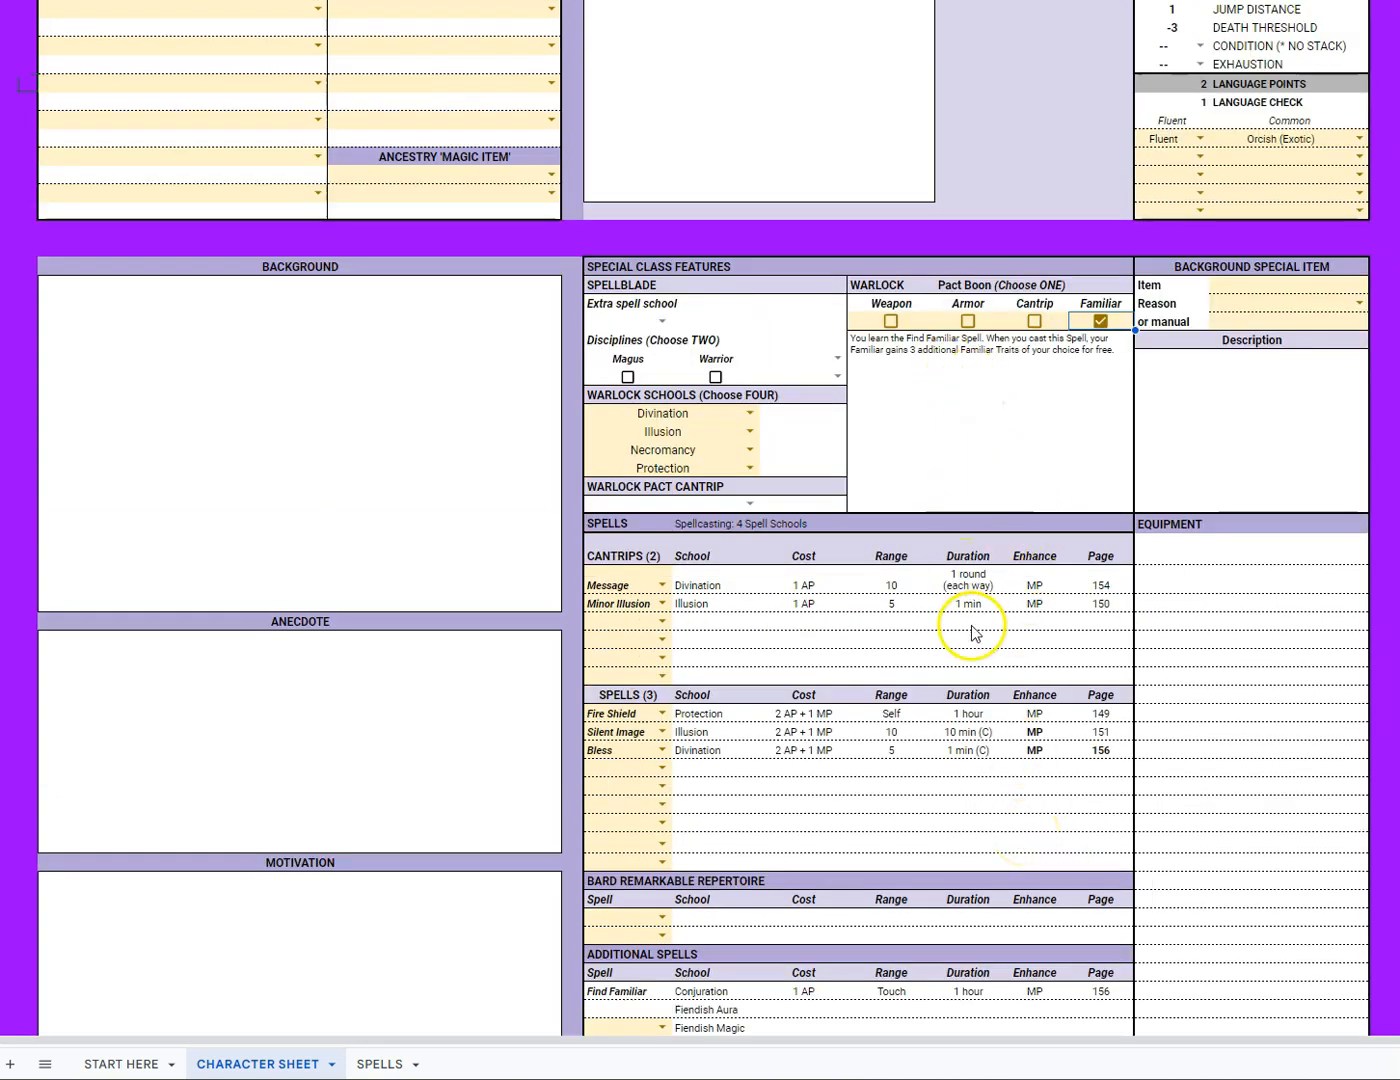
pyautogui.scroll(8, 971, 725)
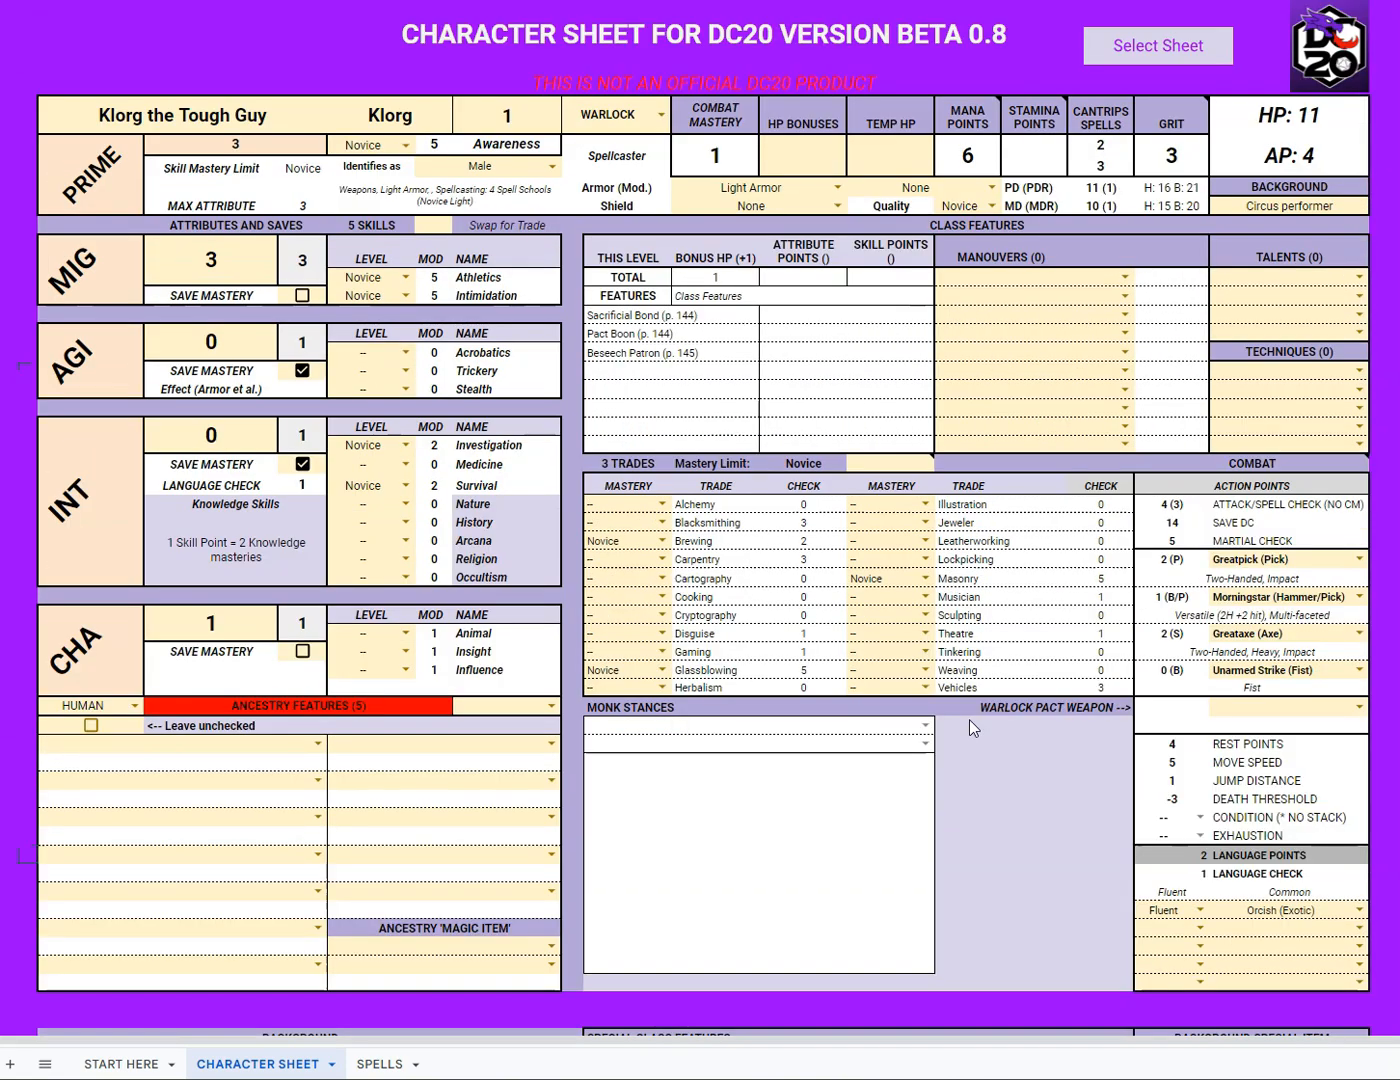
pyautogui.scroll(-7, 969, 719)
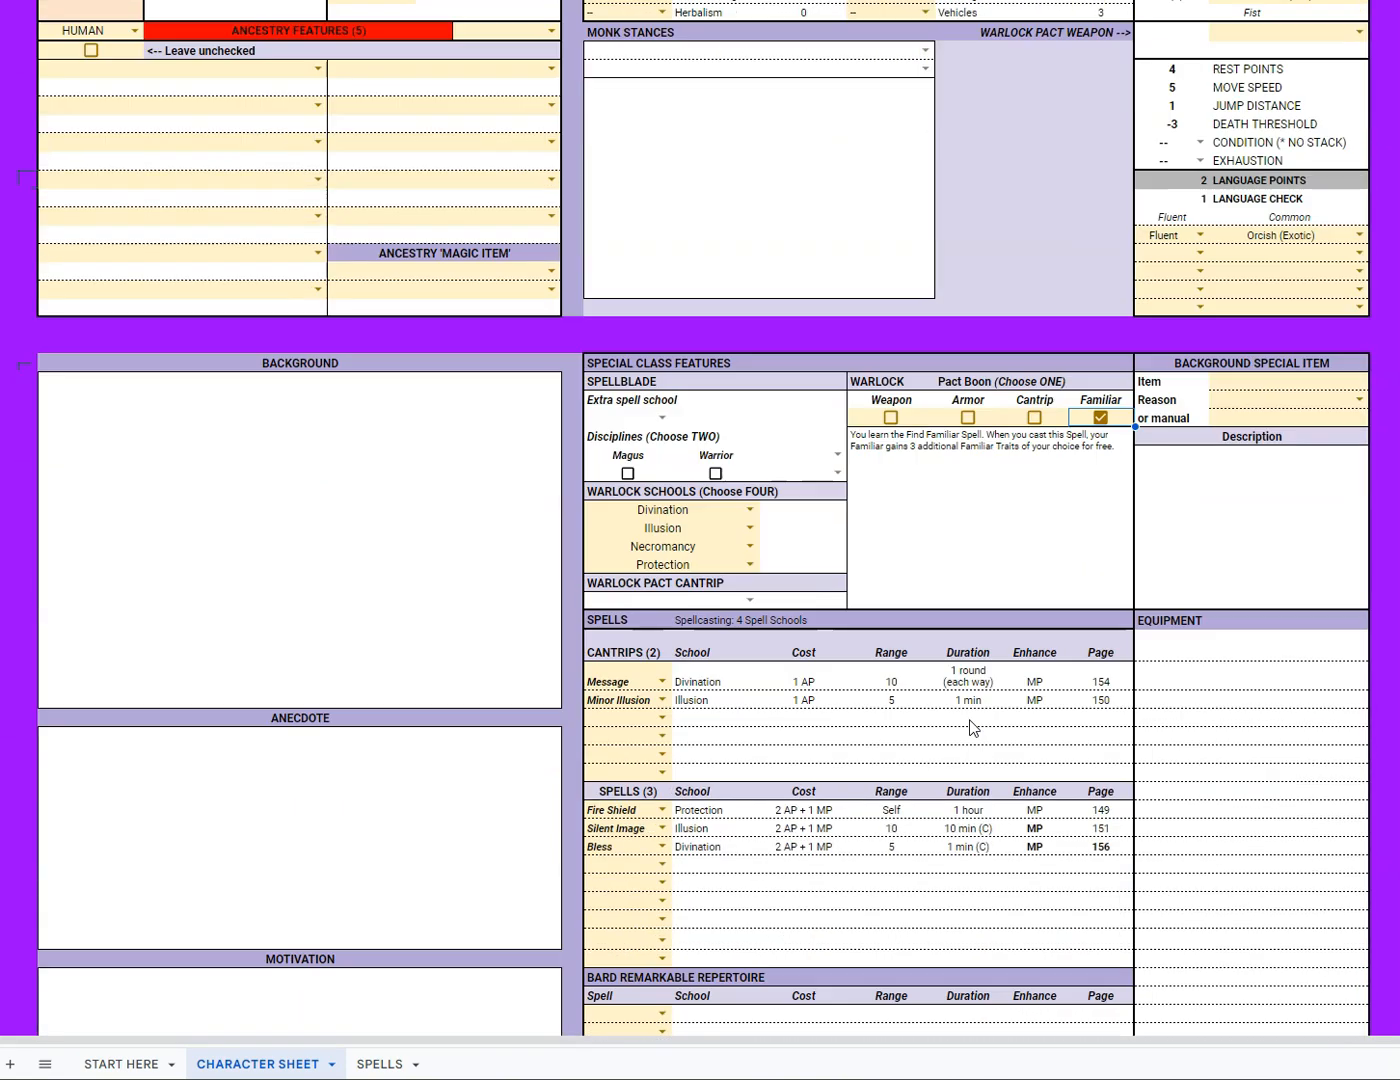
pyautogui.click(1100, 417)
pyautogui.click(891, 417)
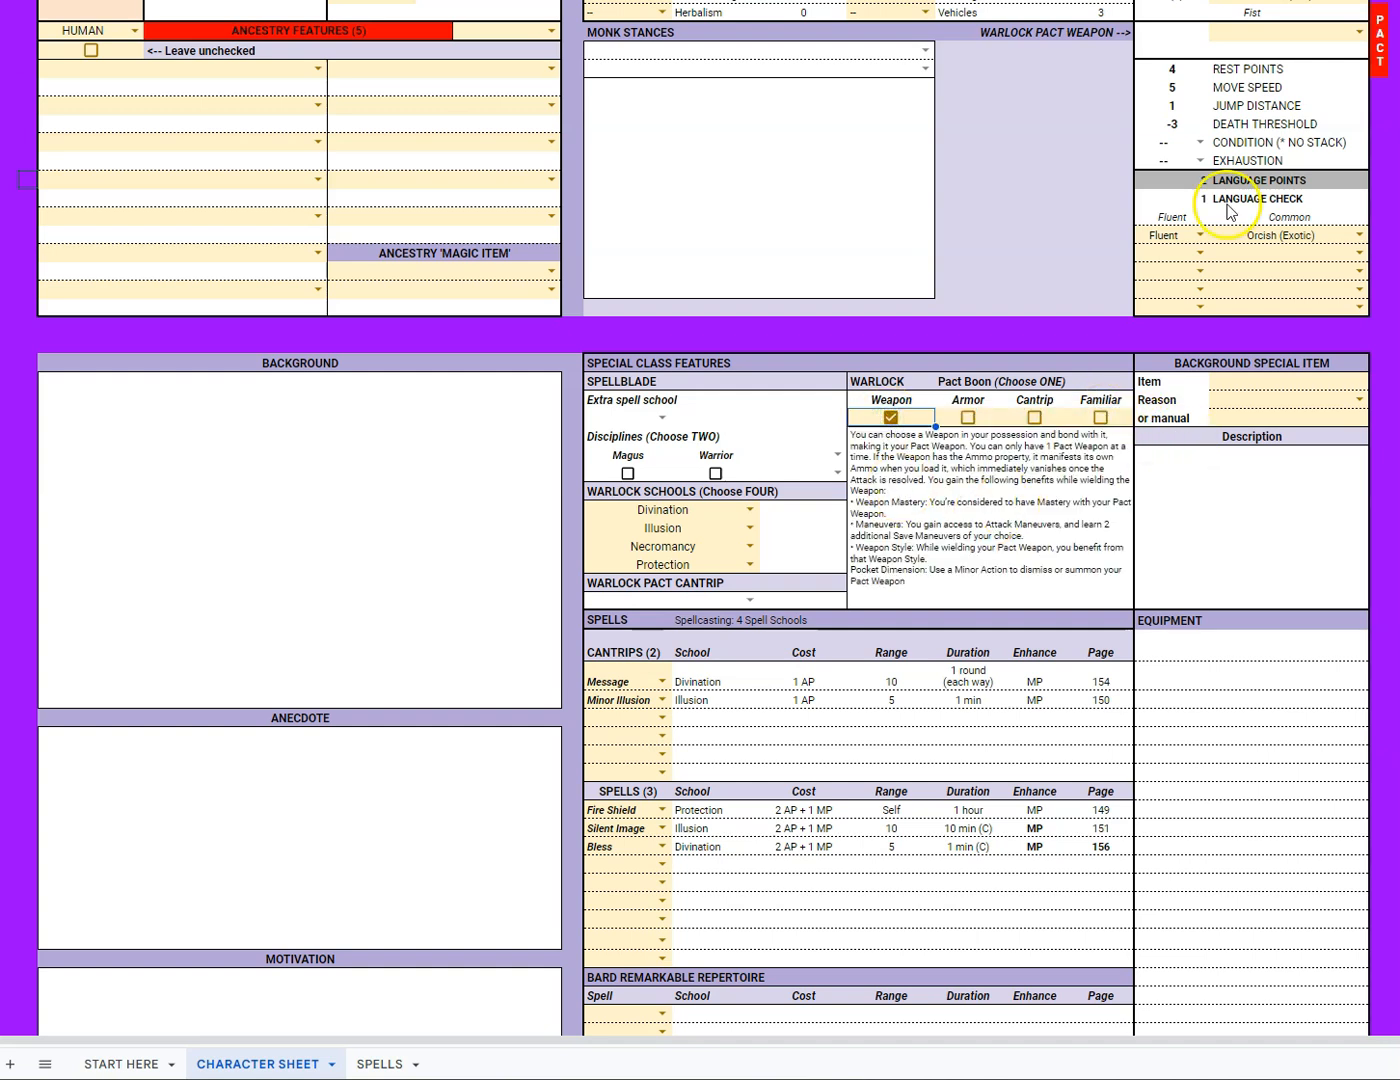
# - Set Morningstar (Hammer/Pick) as the Warlock pact weapon
pyautogui.scroll(2, 1258, 239)
pyautogui.click(1354, 225)
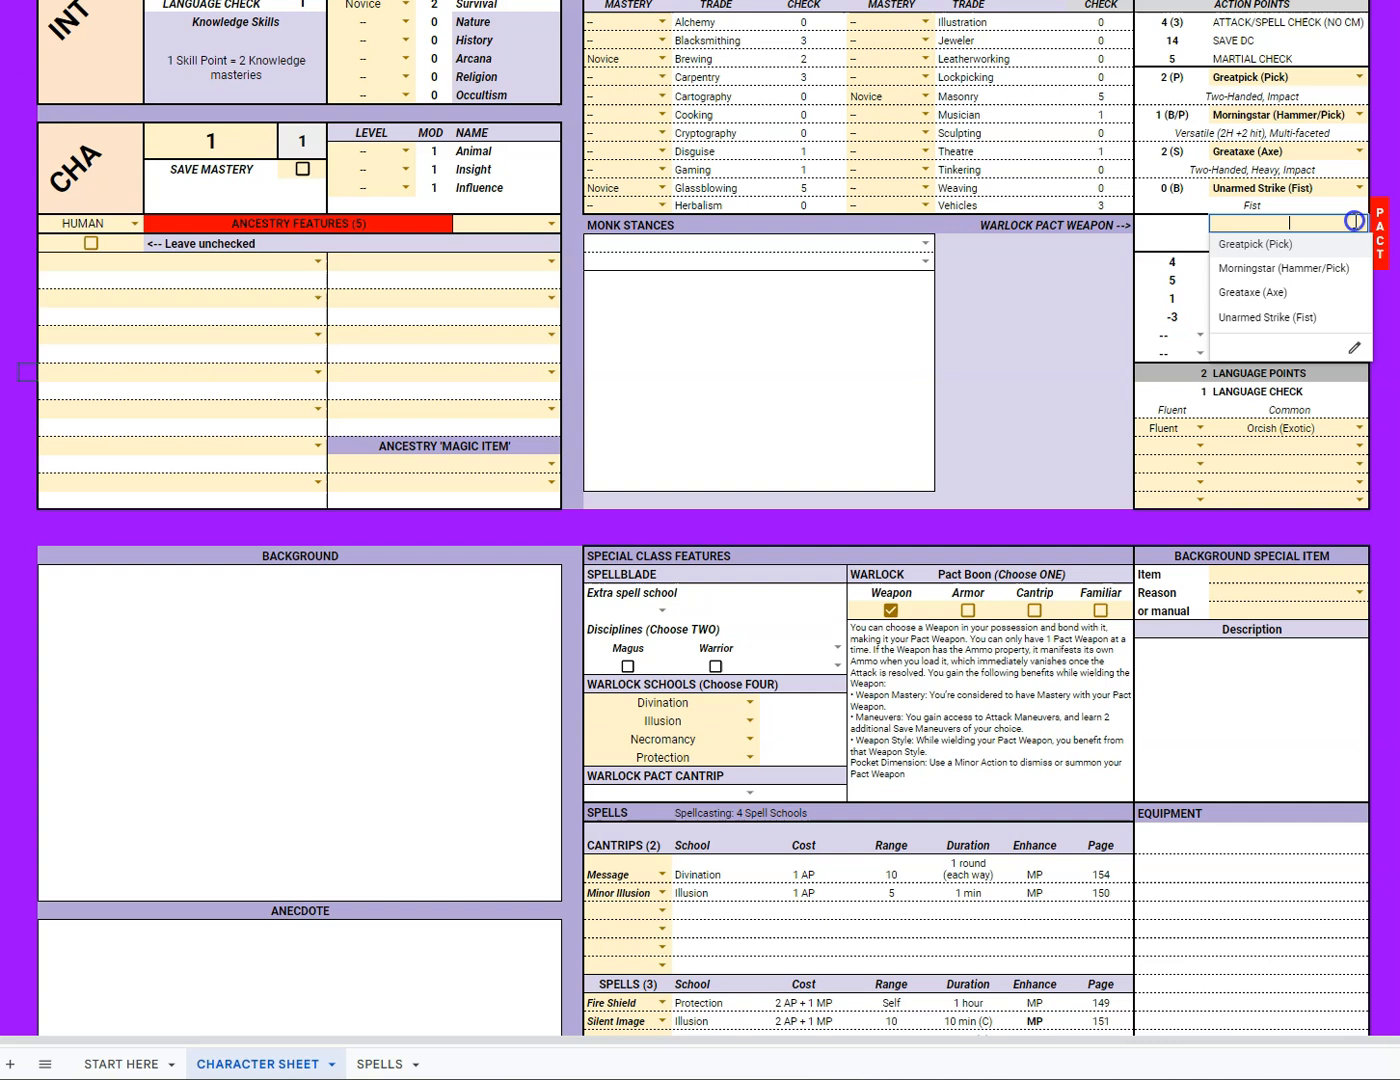
pyautogui.click(1285, 271)
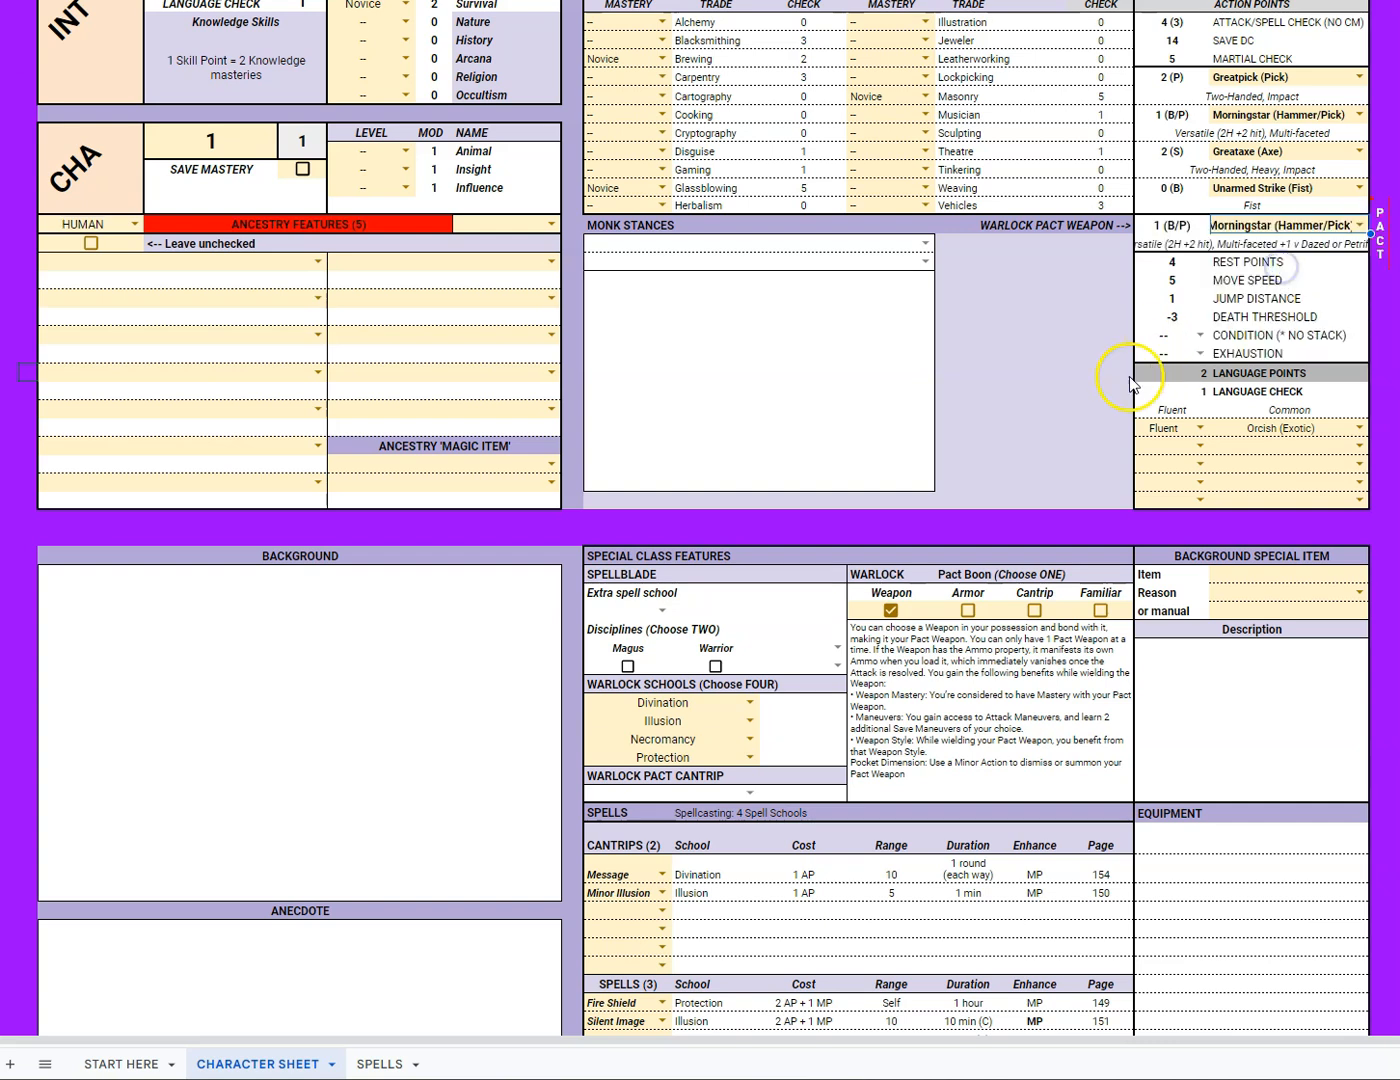
pyautogui.scroll(3, 1037, 460)
pyautogui.scroll(2, 1037, 460)
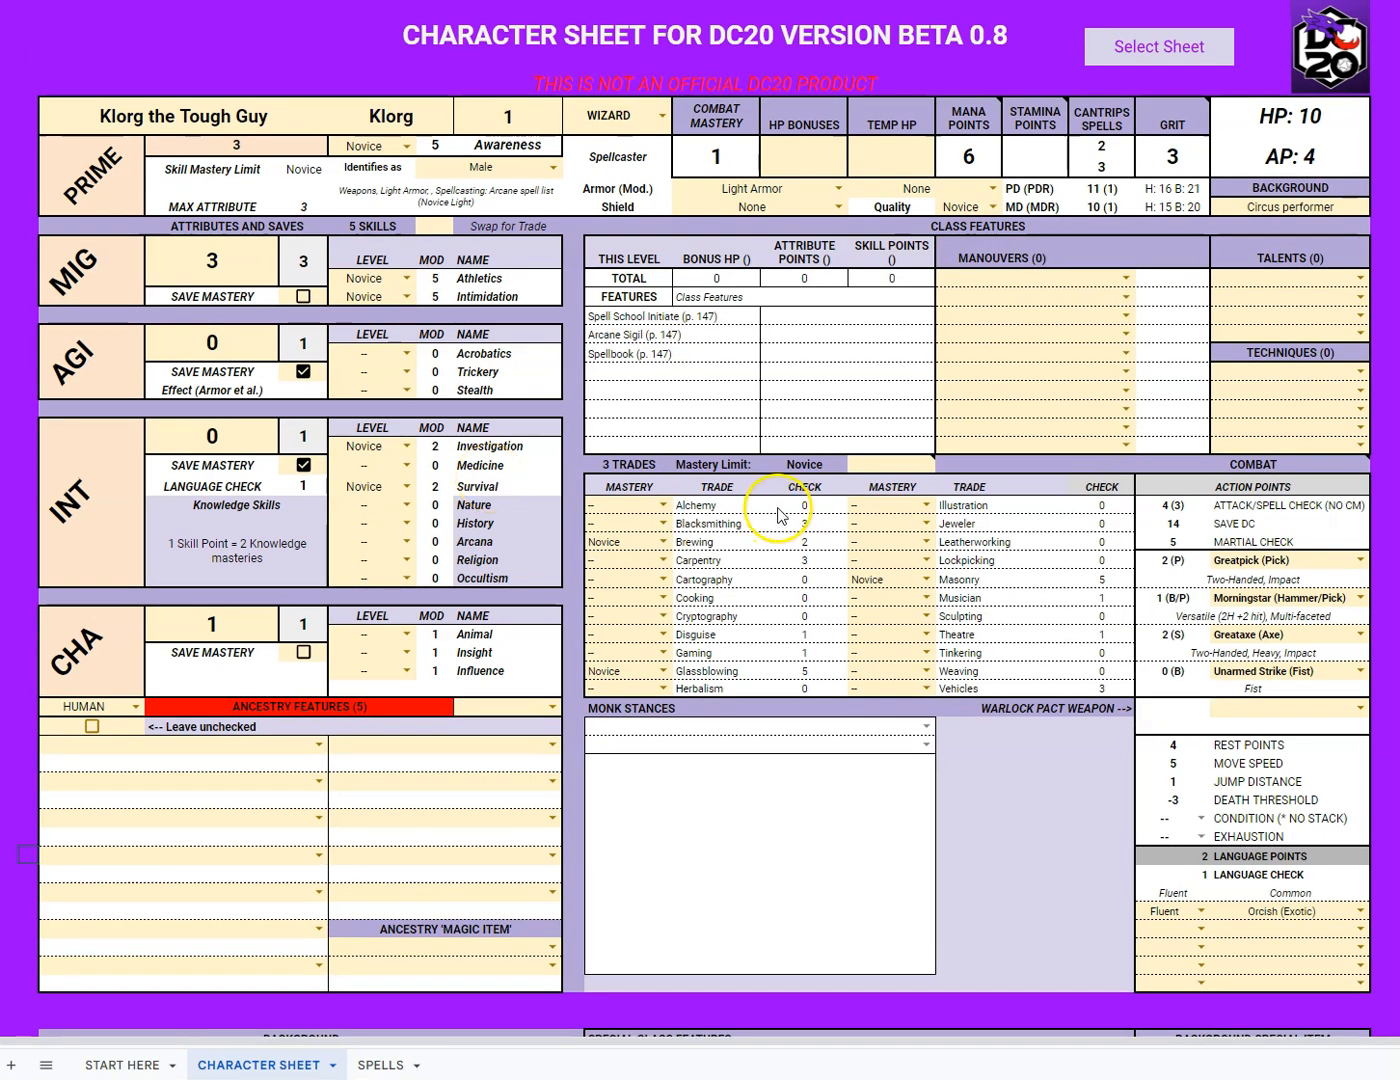
# - Add Befriend and Message in the Wizard's first two cantrip slots
pyautogui.scroll(-6, 776, 515)
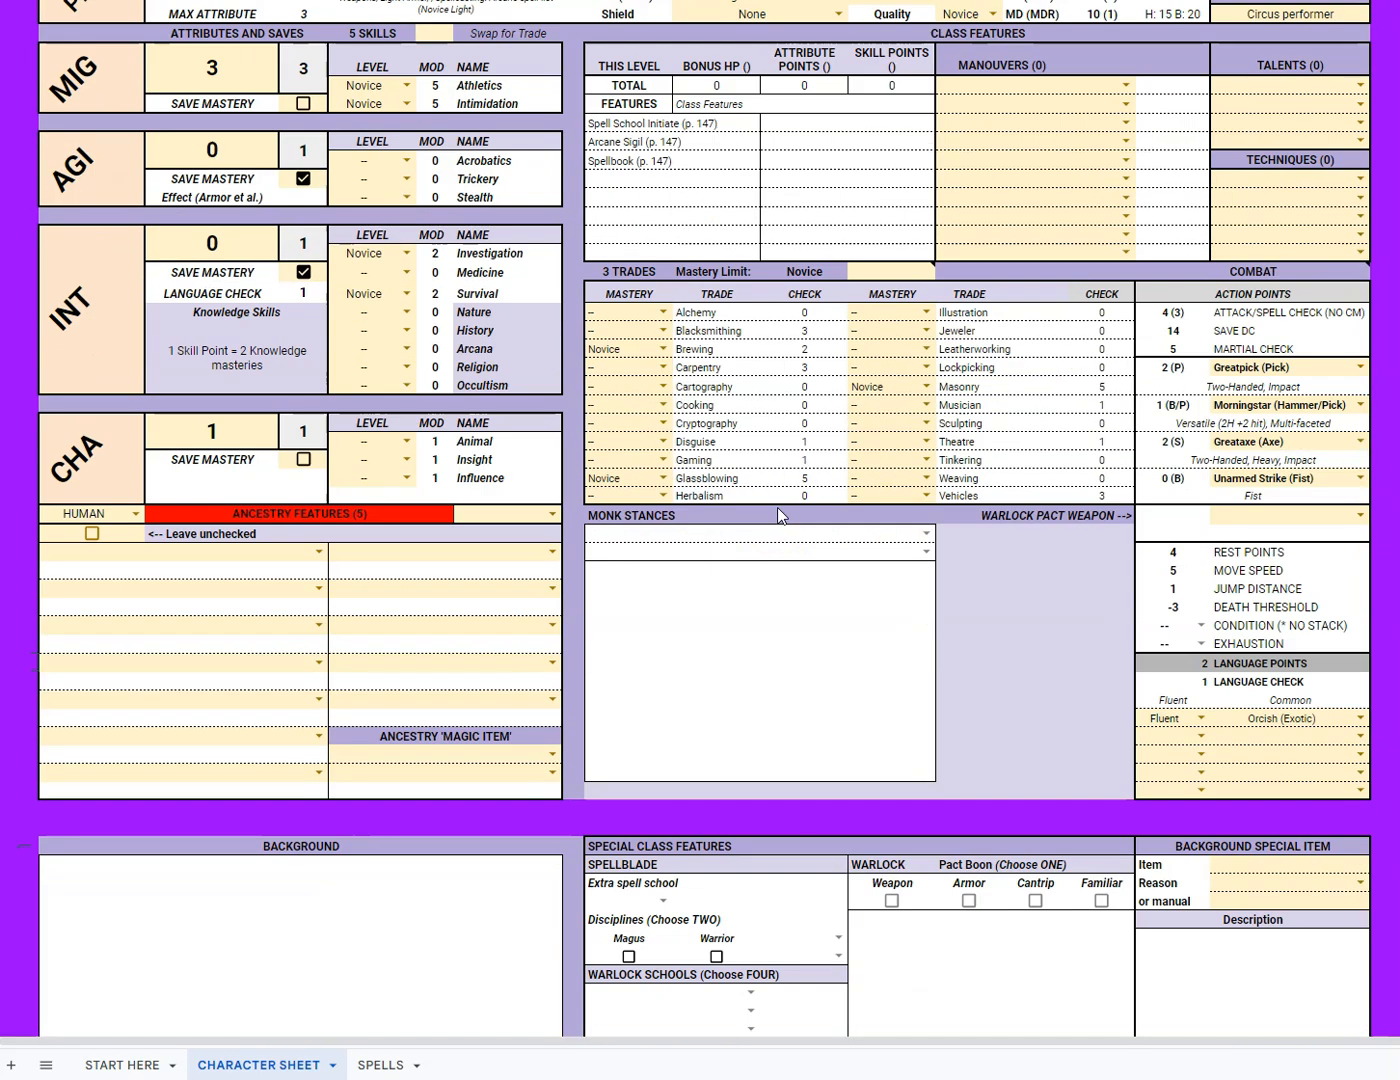
pyautogui.scroll(-3, 778, 510)
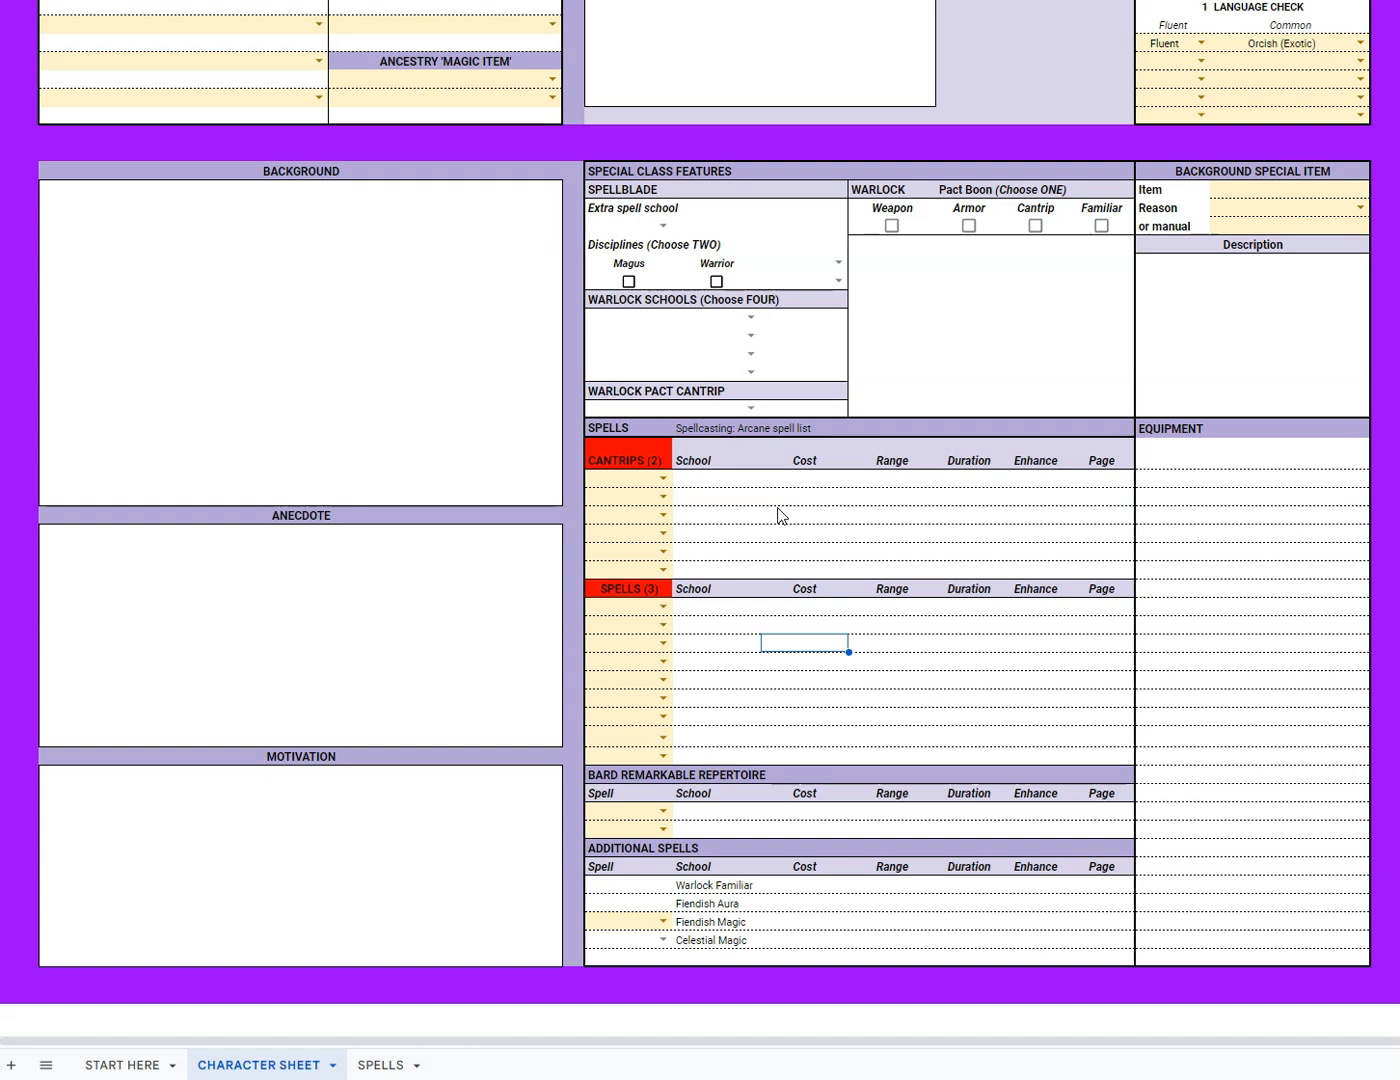
pyautogui.click(660, 478)
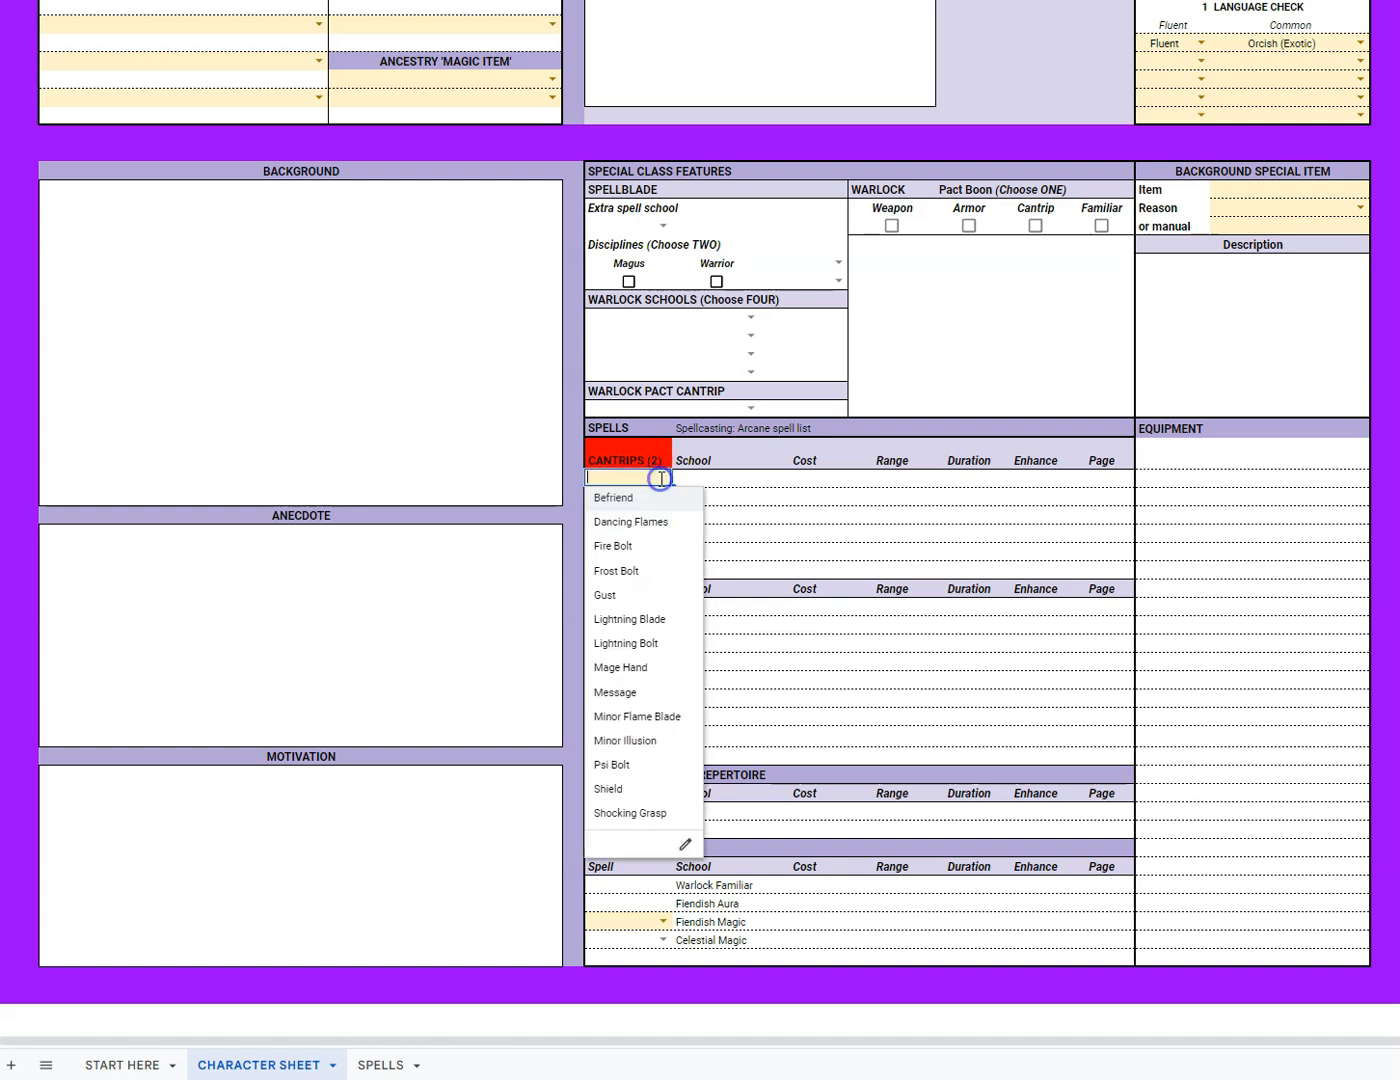
pyautogui.click(650, 497)
pyautogui.click(659, 494)
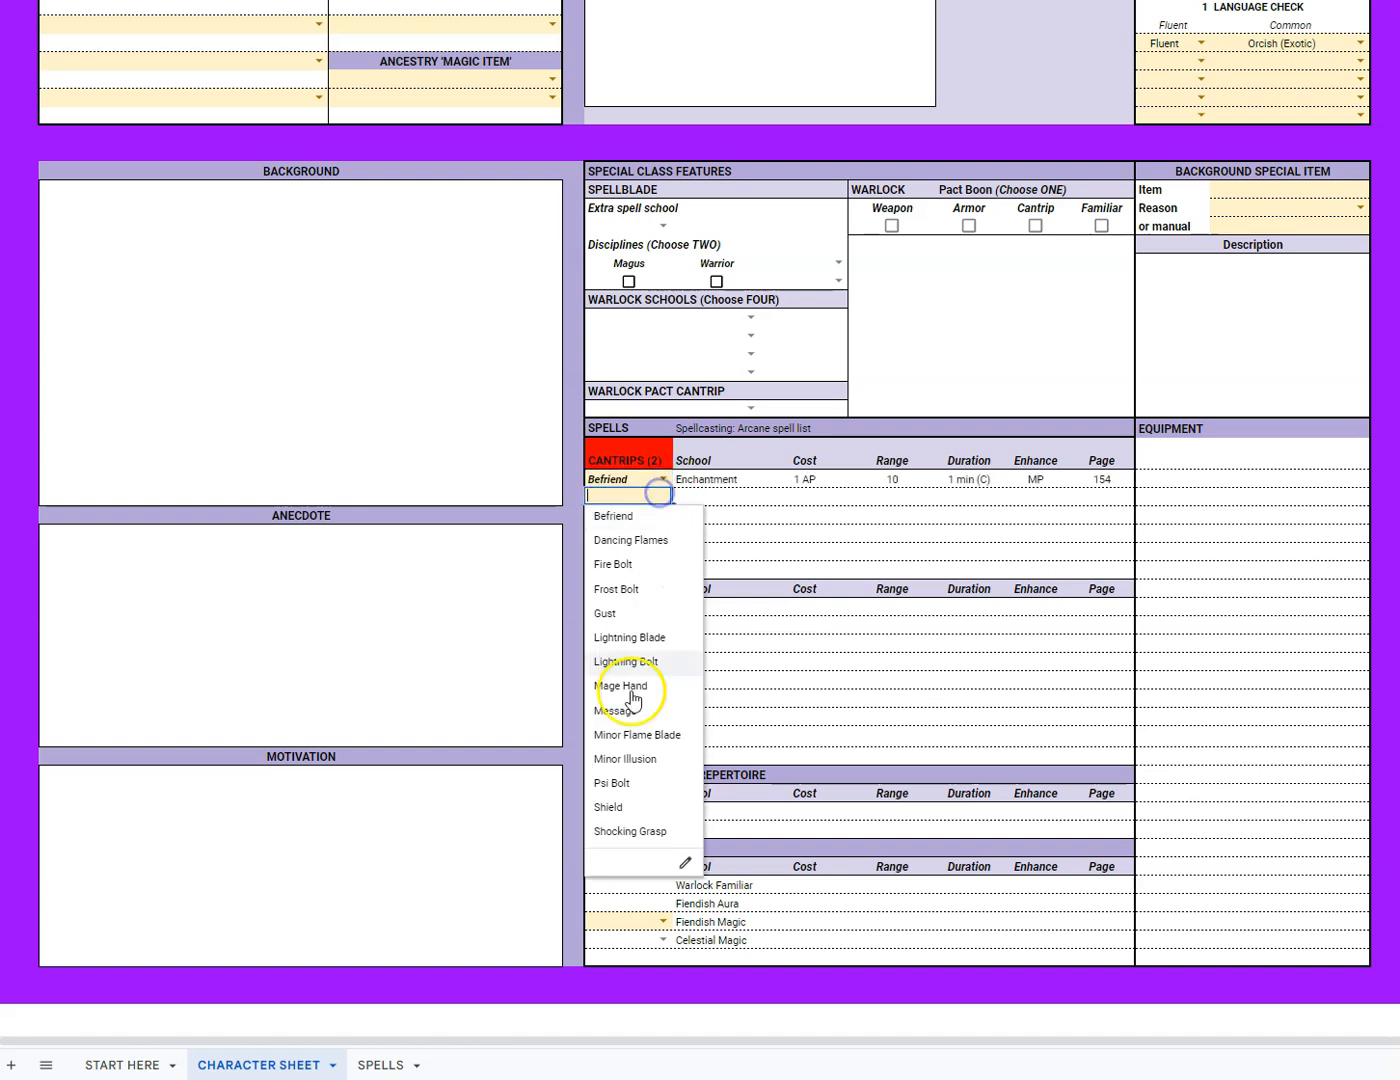
pyautogui.click(628, 710)
# - Add Command, Fog Cloud and Ice Knife in the Wizard's first three spell slots
pyautogui.click(663, 617)
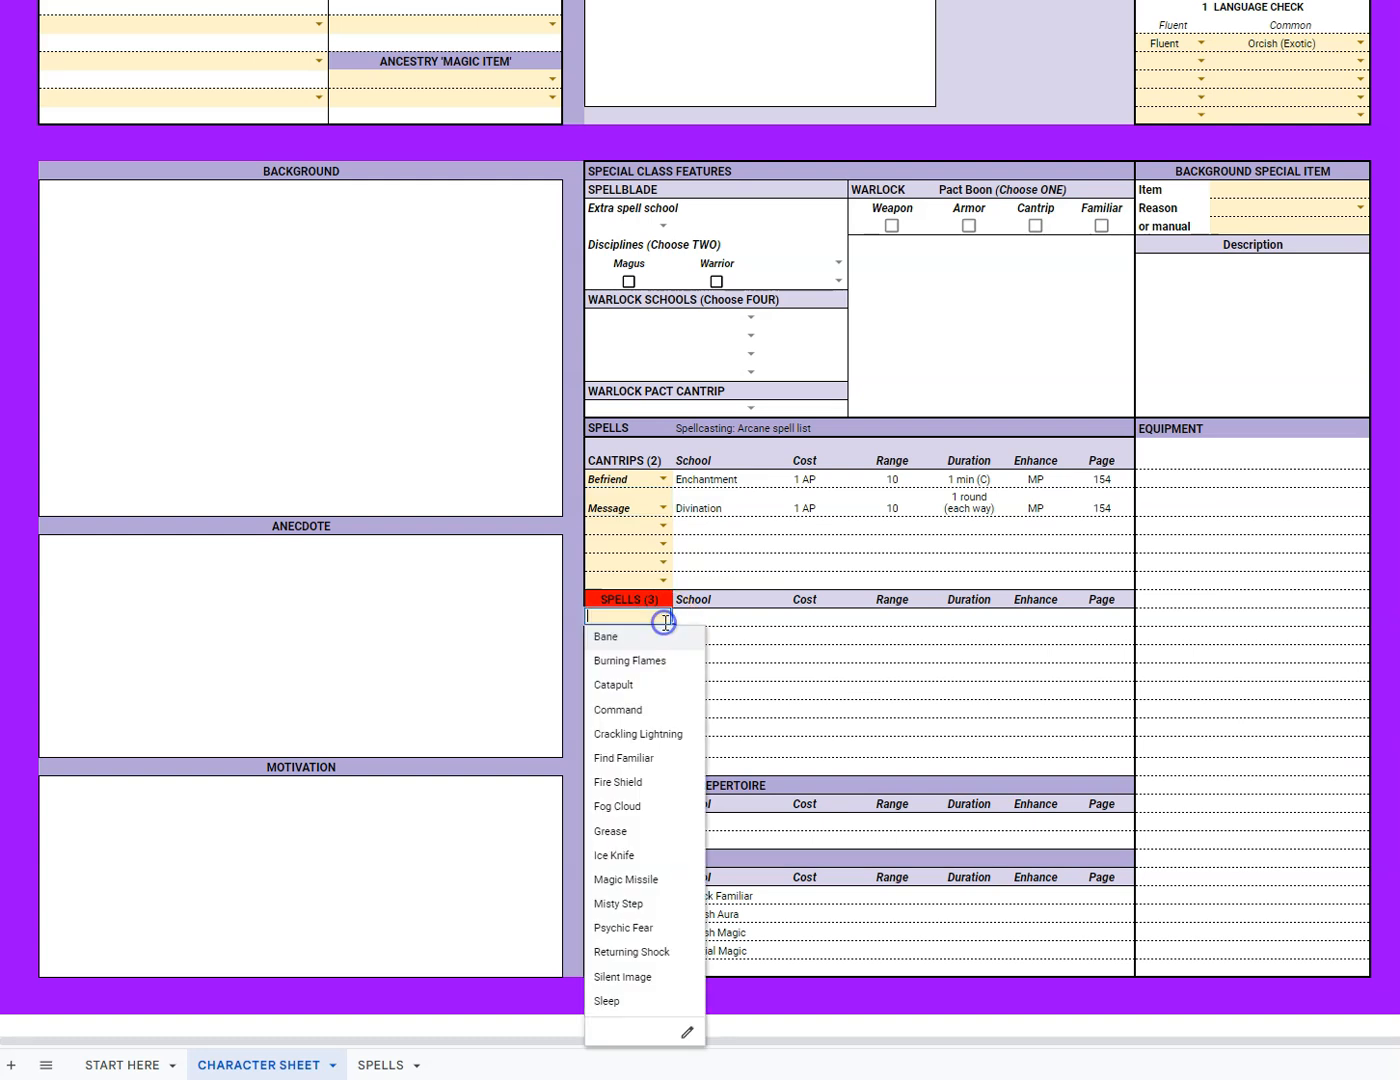
pyautogui.click(628, 710)
pyautogui.click(660, 636)
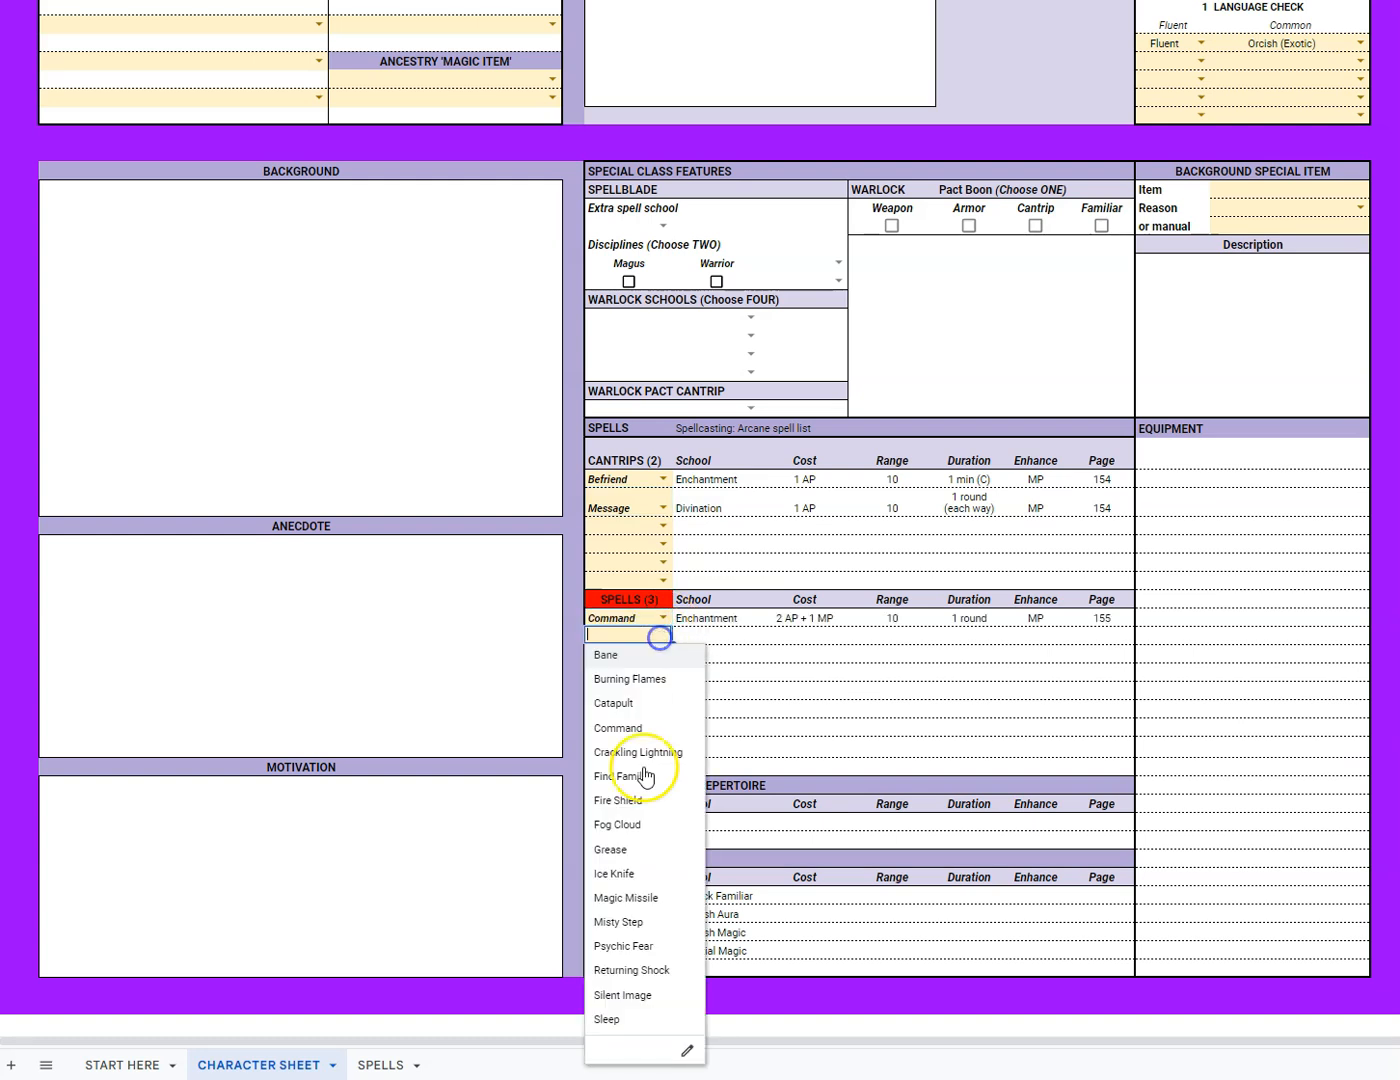
pyautogui.click(647, 823)
pyautogui.click(659, 654)
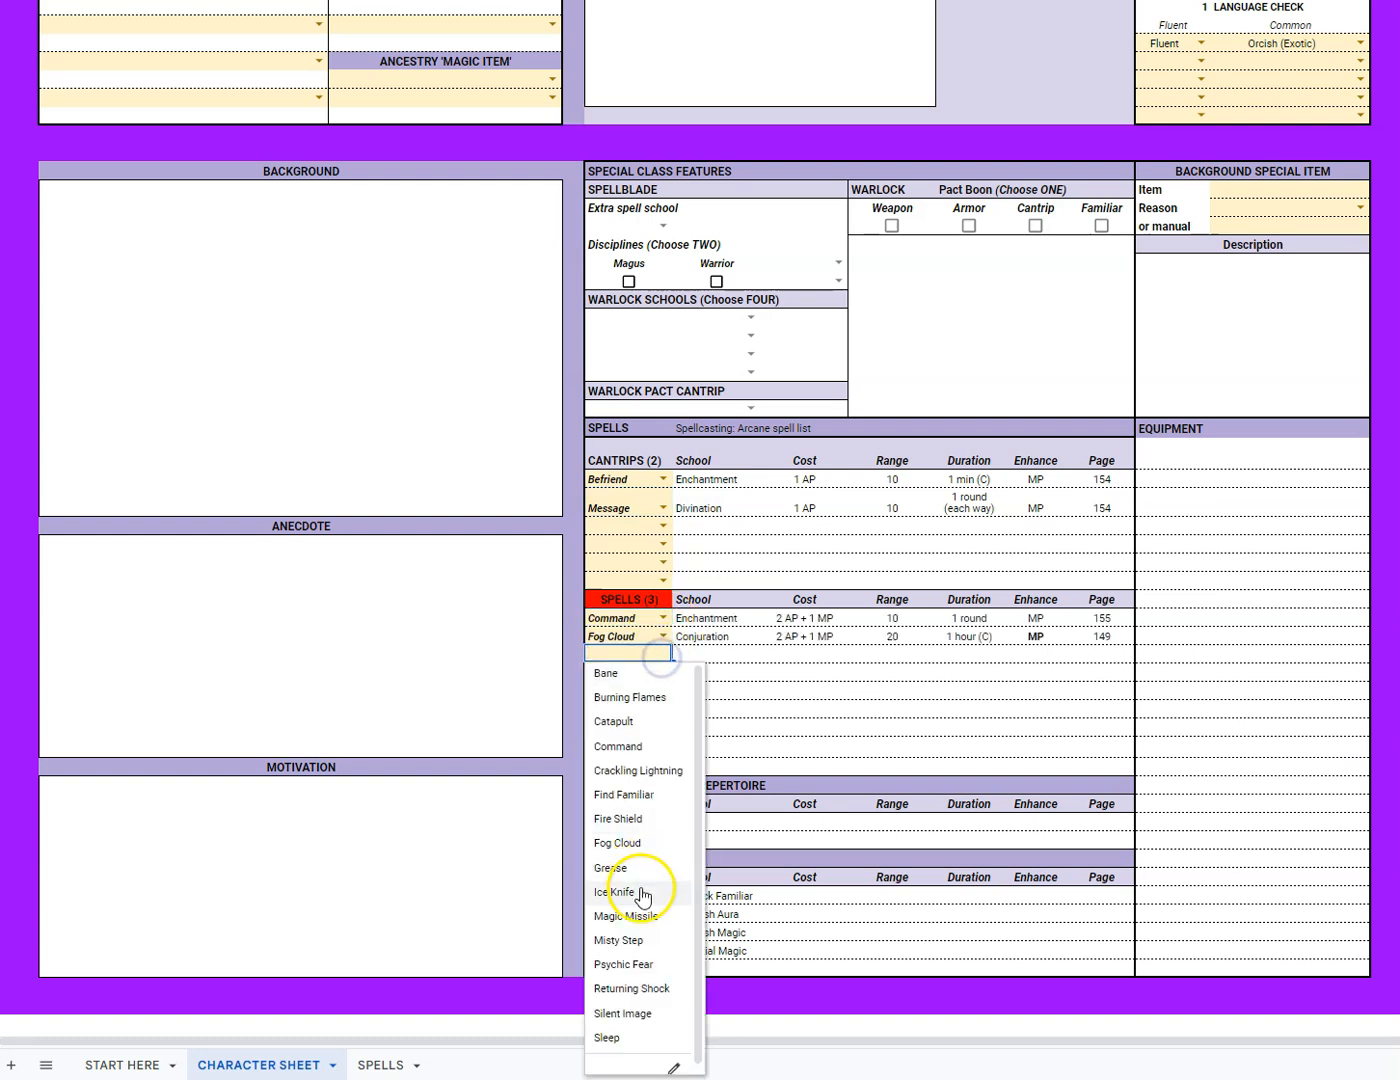
pyautogui.click(641, 892)
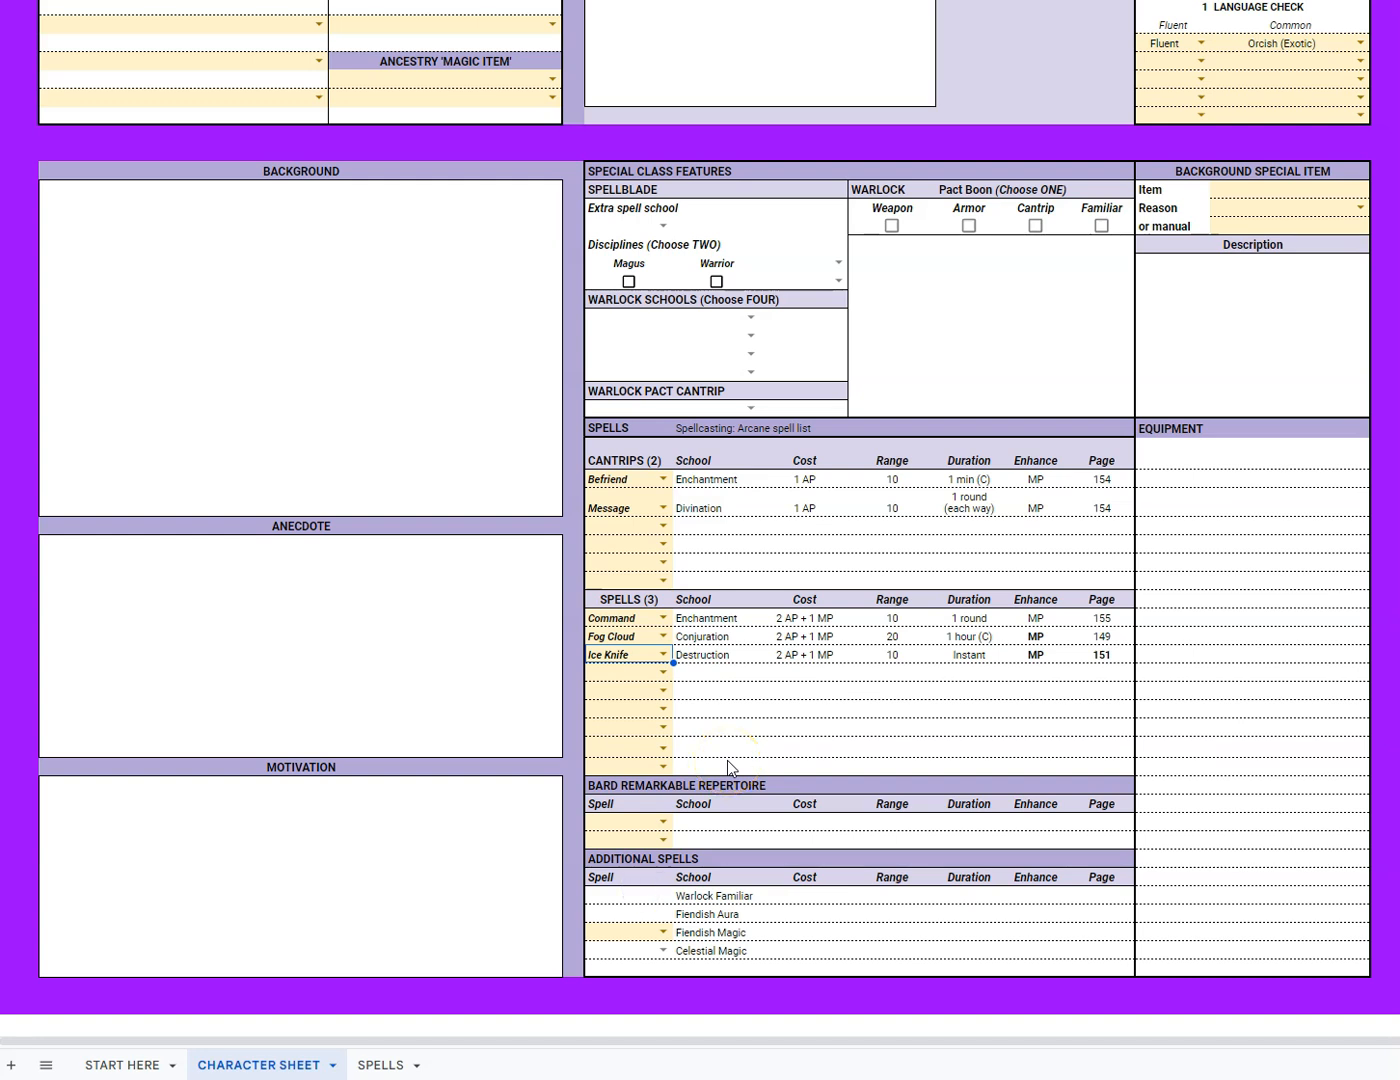
pyautogui.scroll(9, 727, 760)
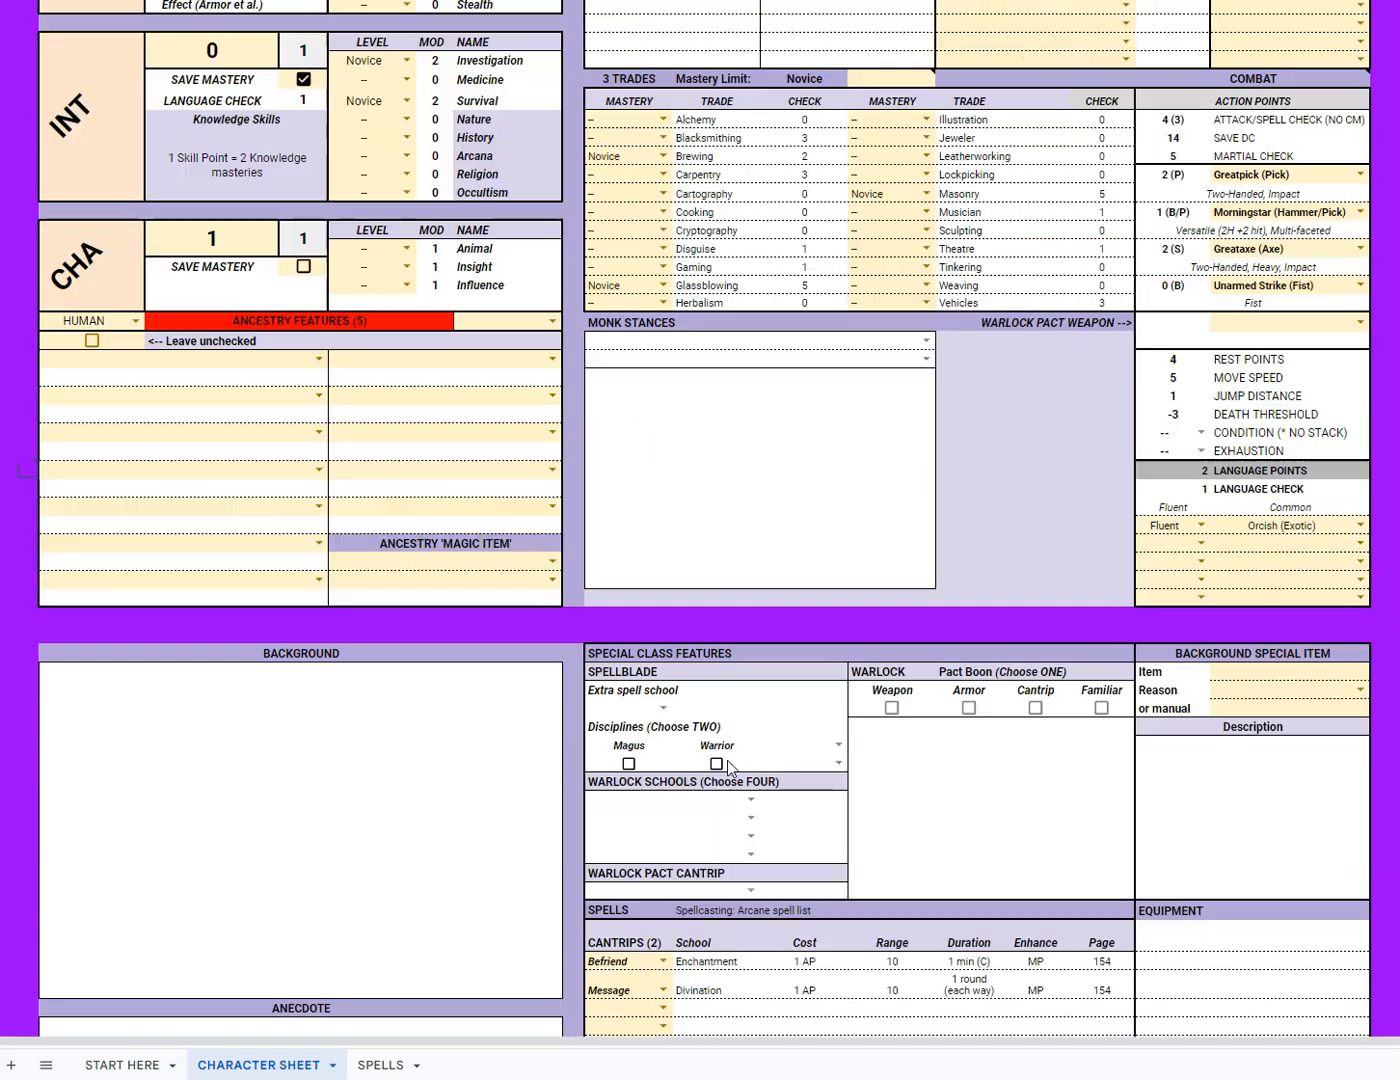